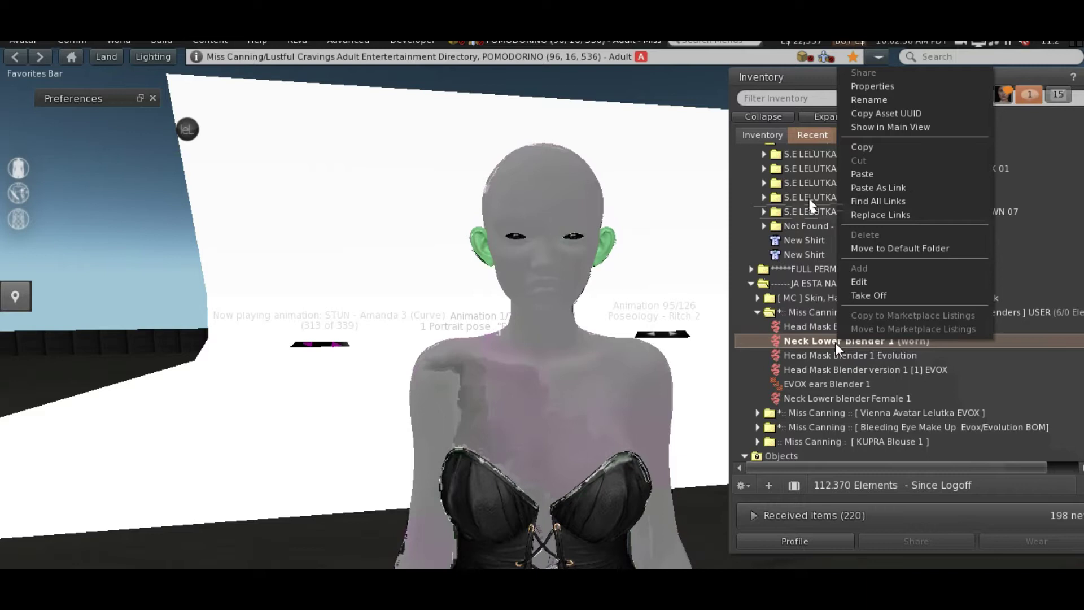
Open the worn Neck Lower blender 1 tattoo for editing and inspect its blend on the avatar's head and neck.
click(869, 281)
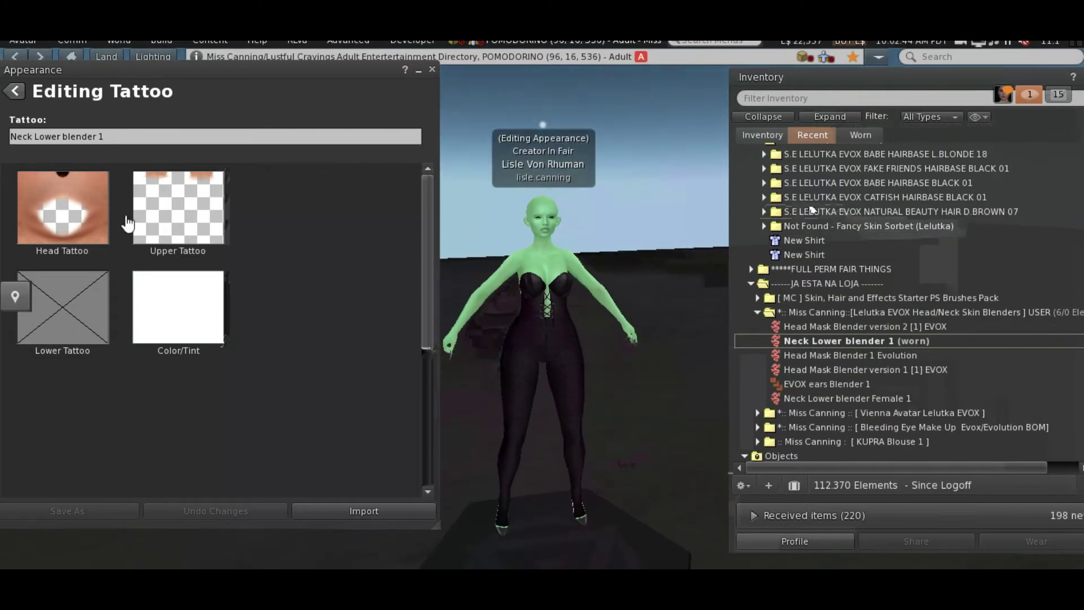
click(431, 69)
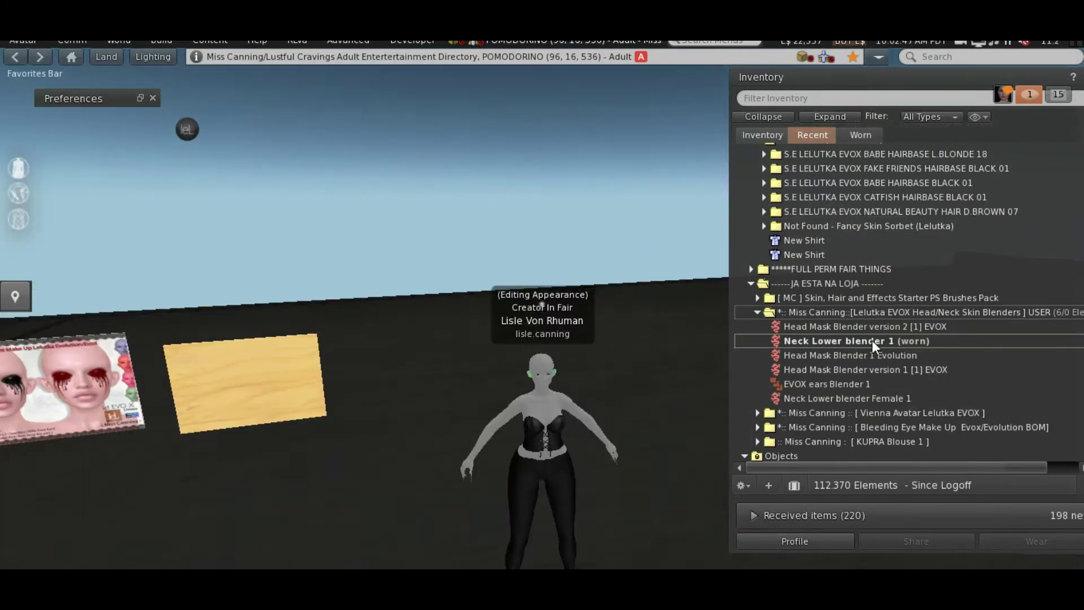
right_click(868, 340)
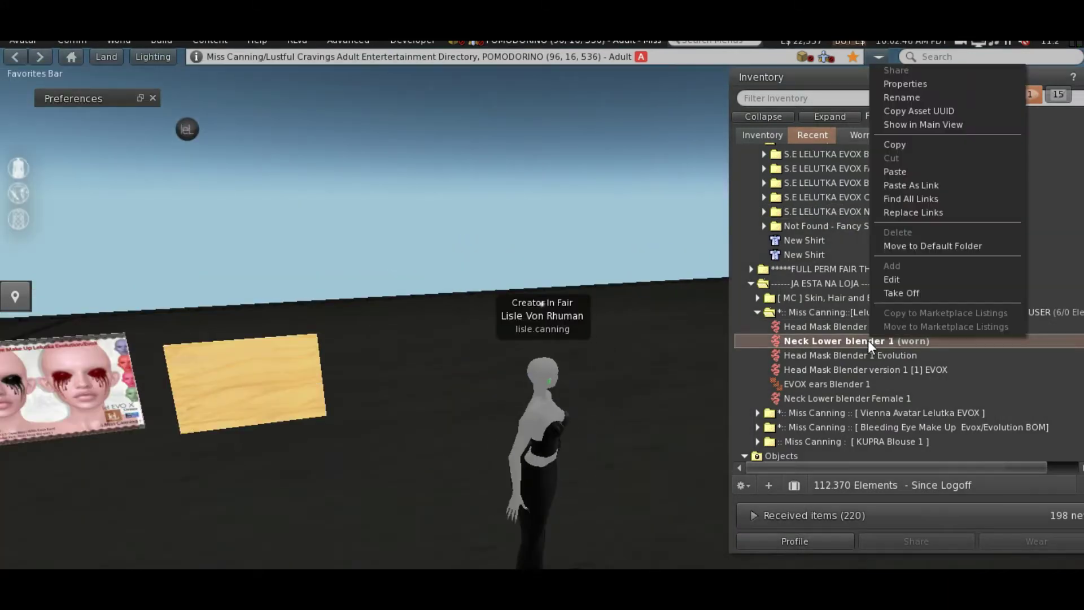
click(899, 283)
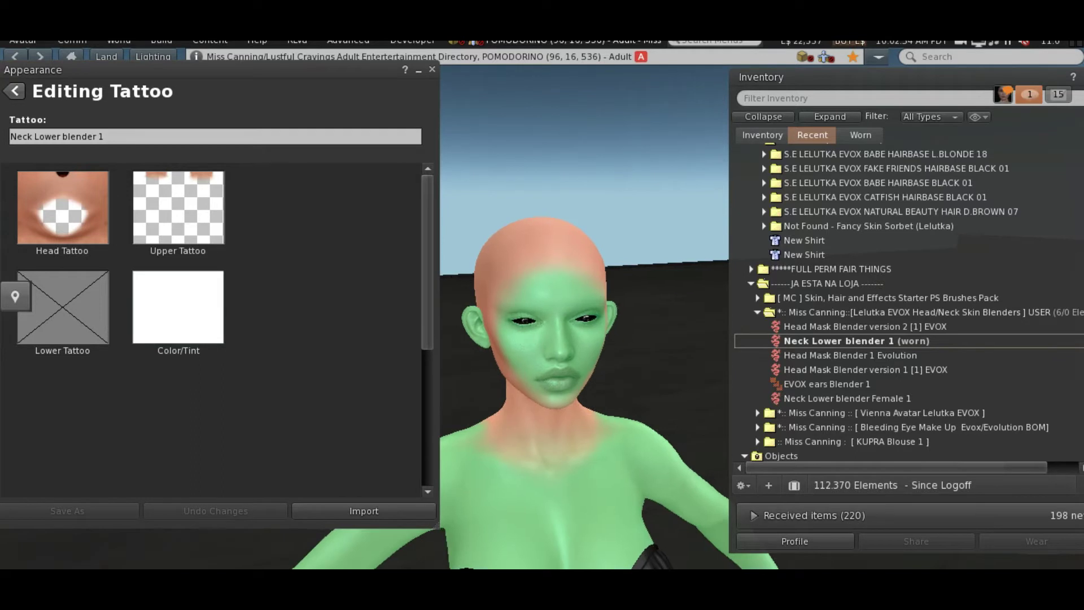
drag(587, 418, 486, 417)
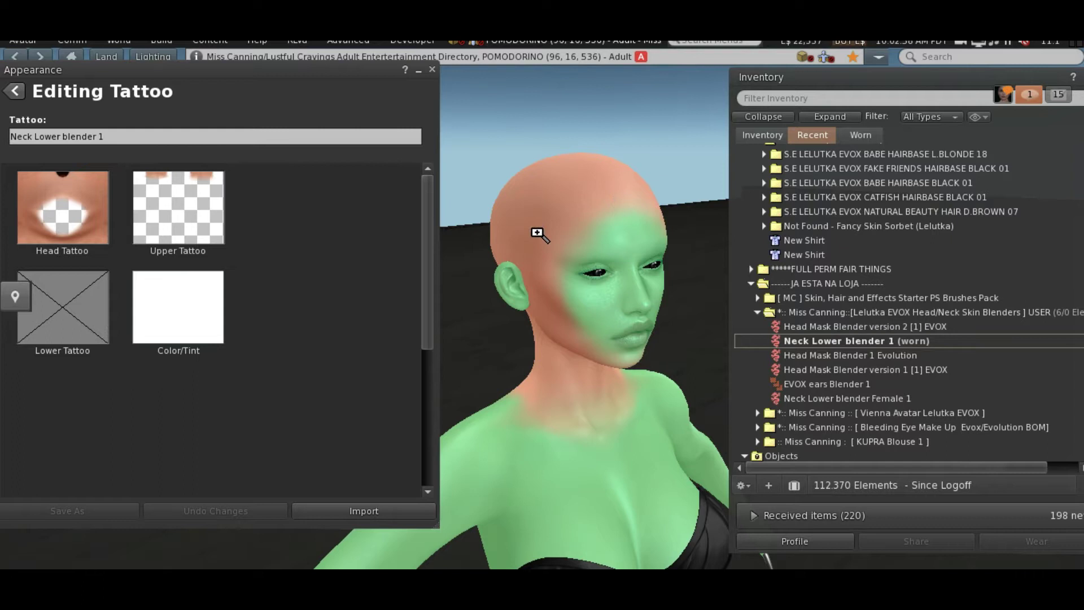
Add EVOX ears Blender 1 to the avatar's worn items and close the outfit editor.
right_click(805, 382)
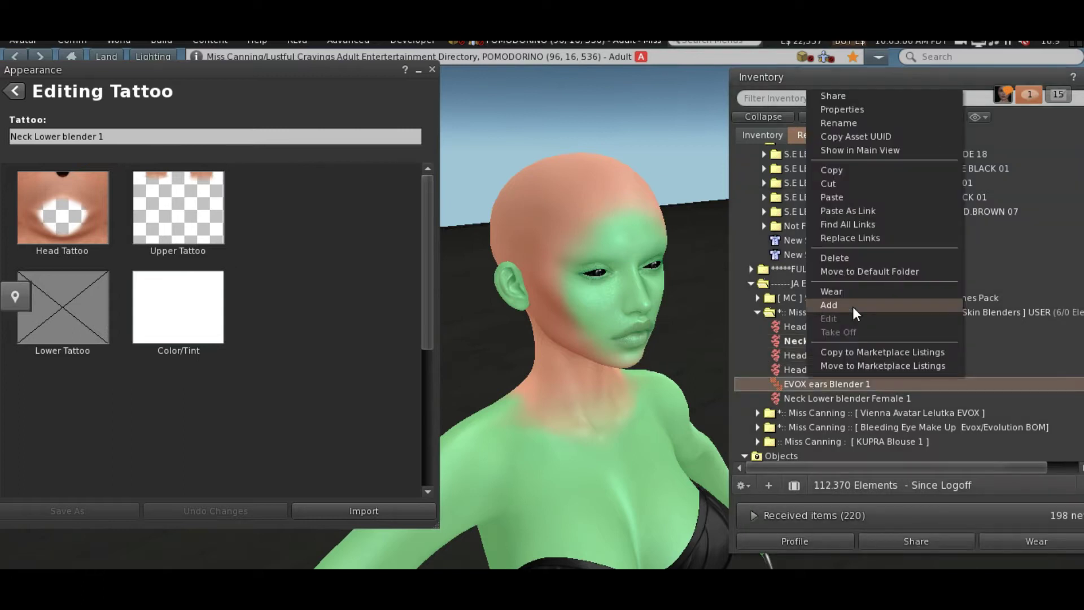
click(853, 308)
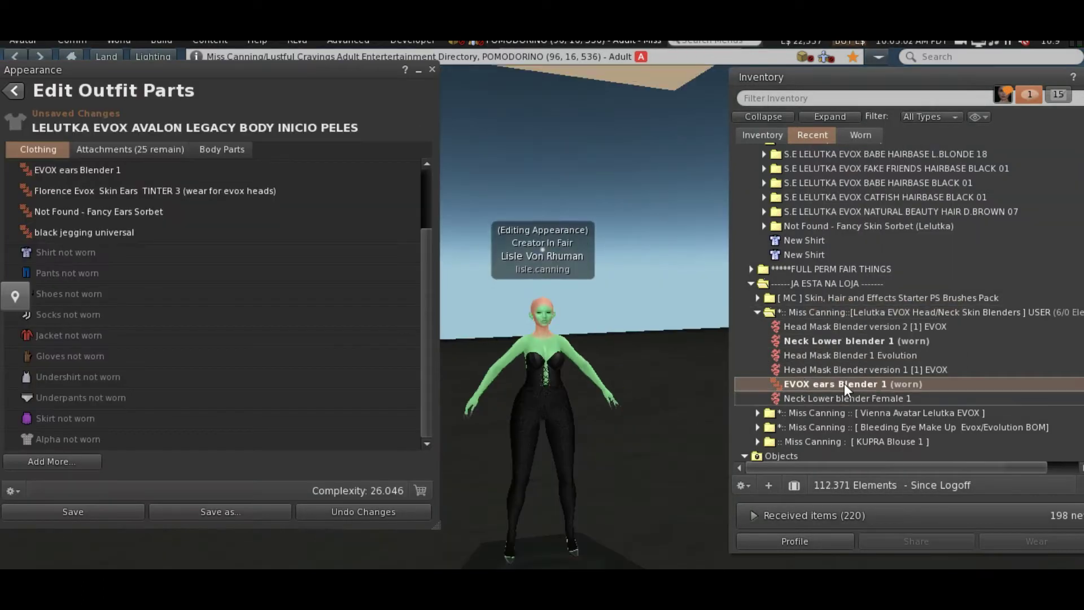
click(432, 68)
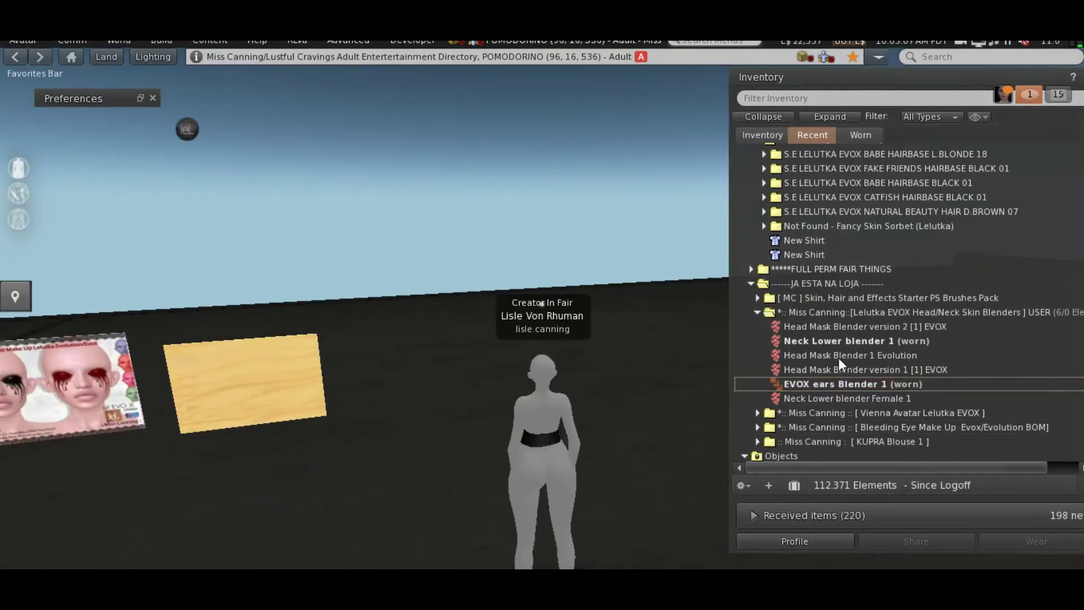
Reopen Neck Lower blender 1 for editing and examine the blend around the avatar's face, ears and neck.
right_click(827, 341)
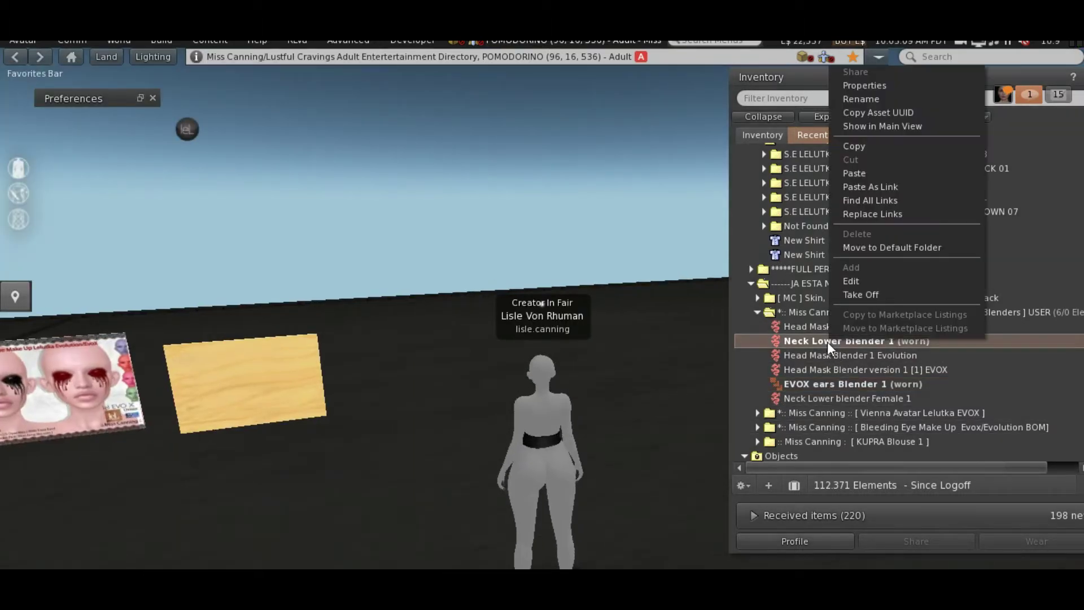
click(851, 281)
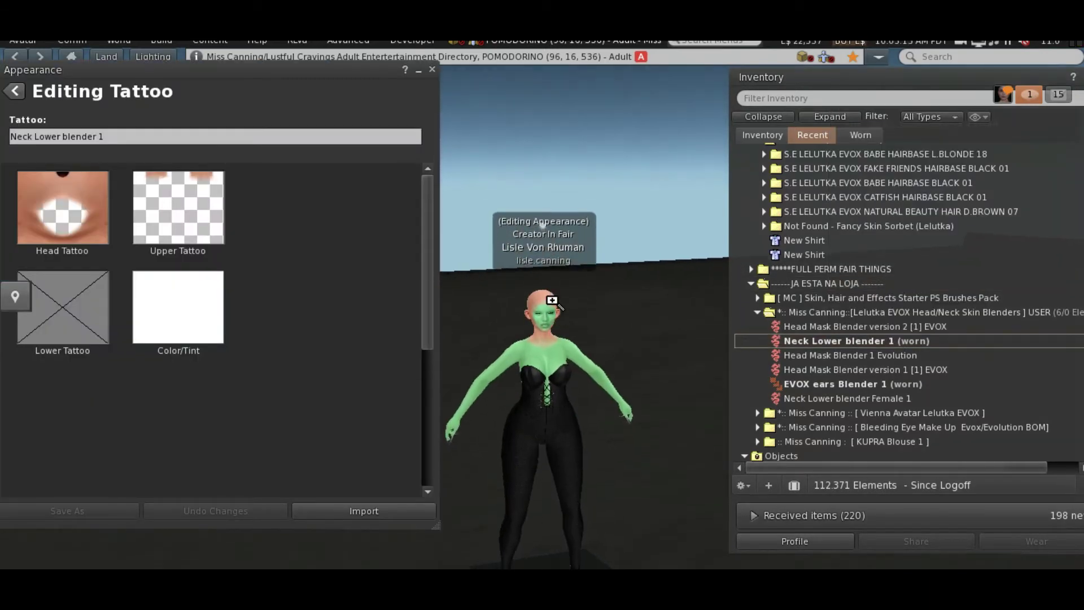
alt+click(552, 306)
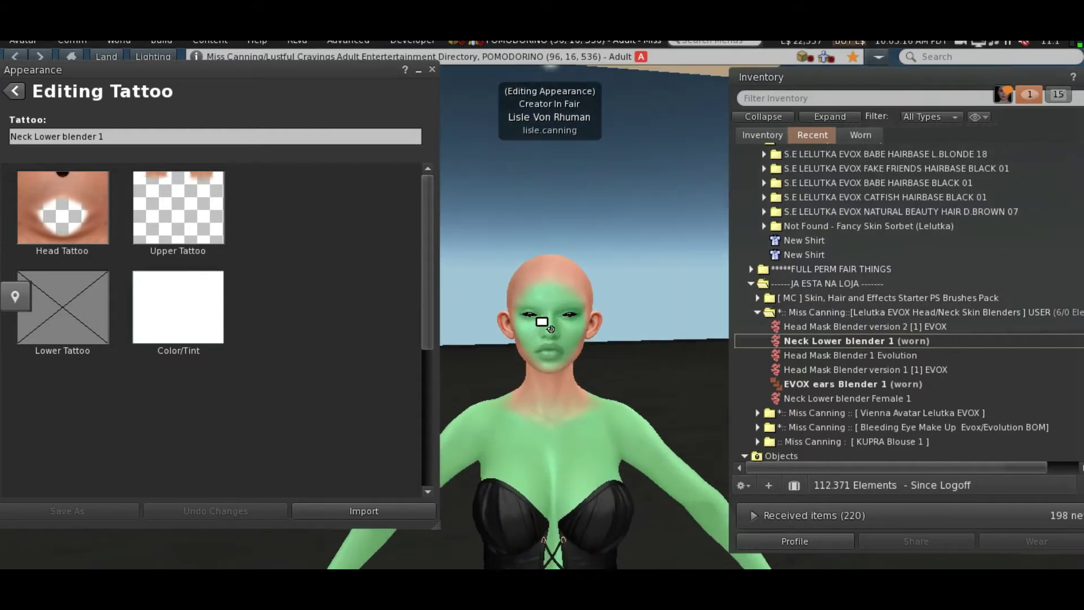
scroll(543, 324, up, 2)
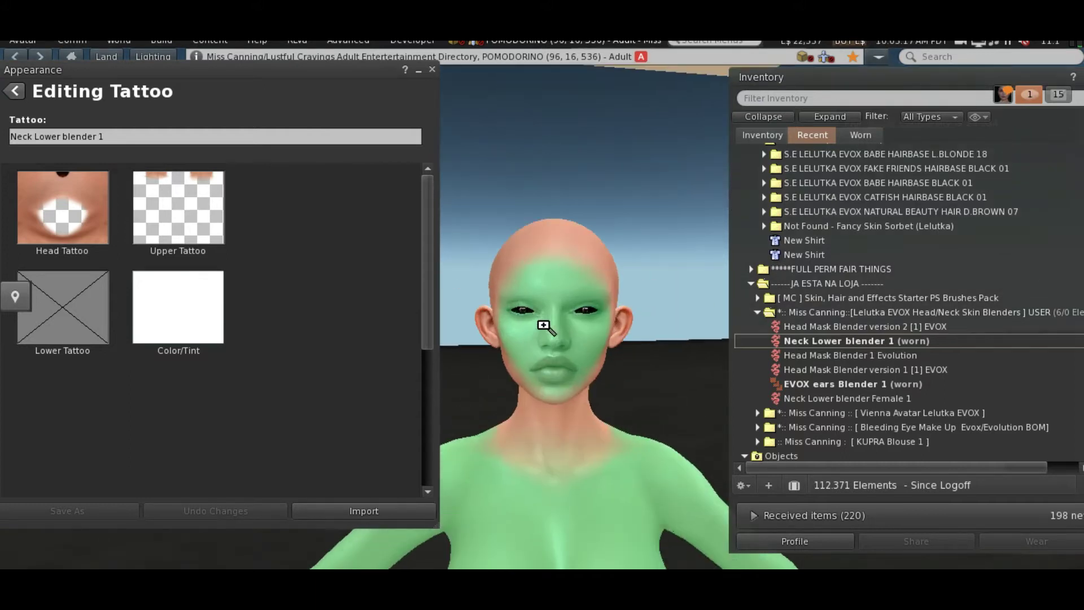
drag(527, 329, 545, 323)
drag(636, 346, 540, 317)
drag(625, 442, 407, 437)
scroll(629, 303, down, 5)
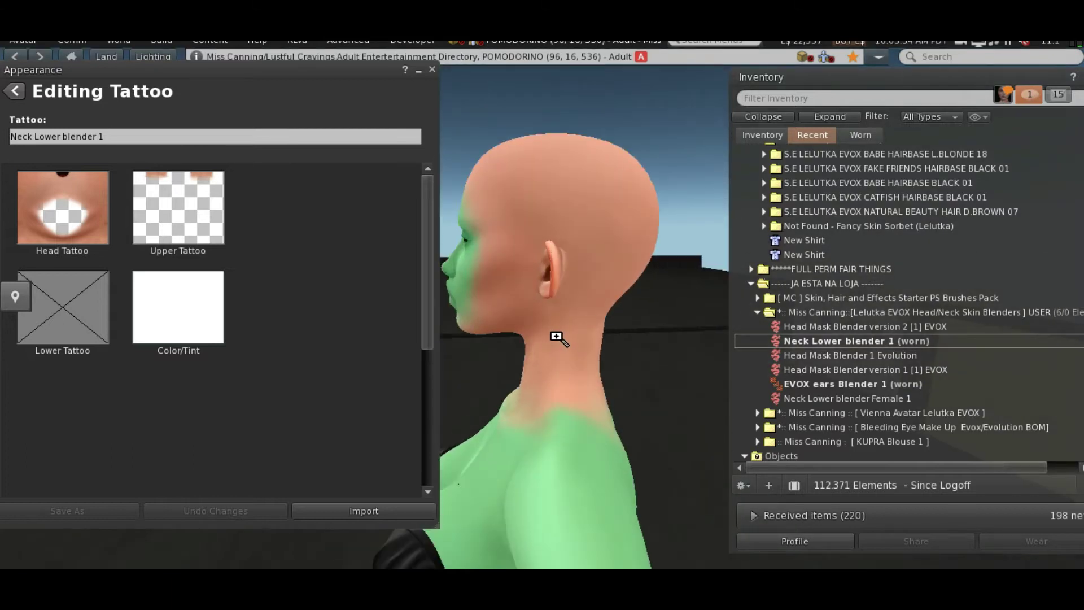
mouse_move(559, 337)
mouse_down()
mouse_move(537, 336)
mouse_move(545, 316)
mouse_move(536, 336)
mouse_move(514, 337)
mouse_move(509, 314)
mouse_move(549, 339)
mouse_up()
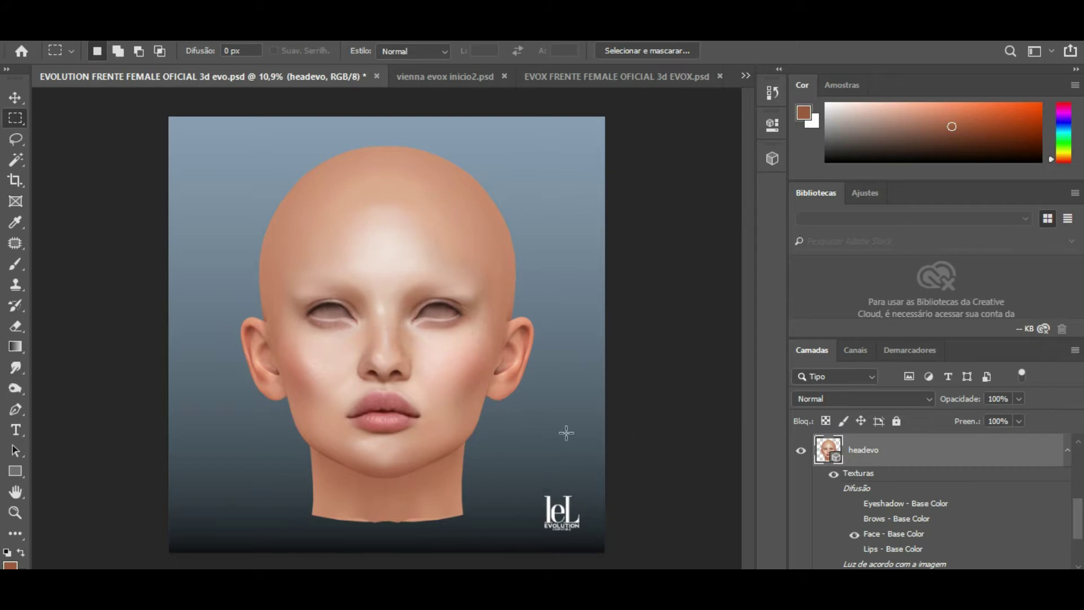
Switch to Photoshop and examine the headevo 3D head from the front and the side.
click(15, 97)
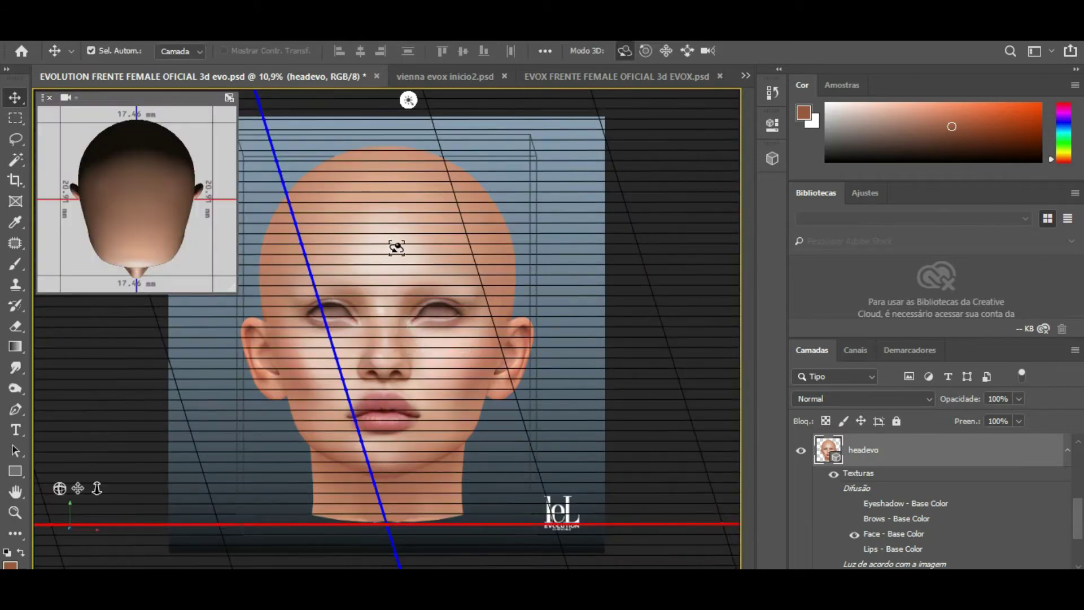
drag(394, 242, 534, 248)
key(ctrl+z)
key(ctrl+z)
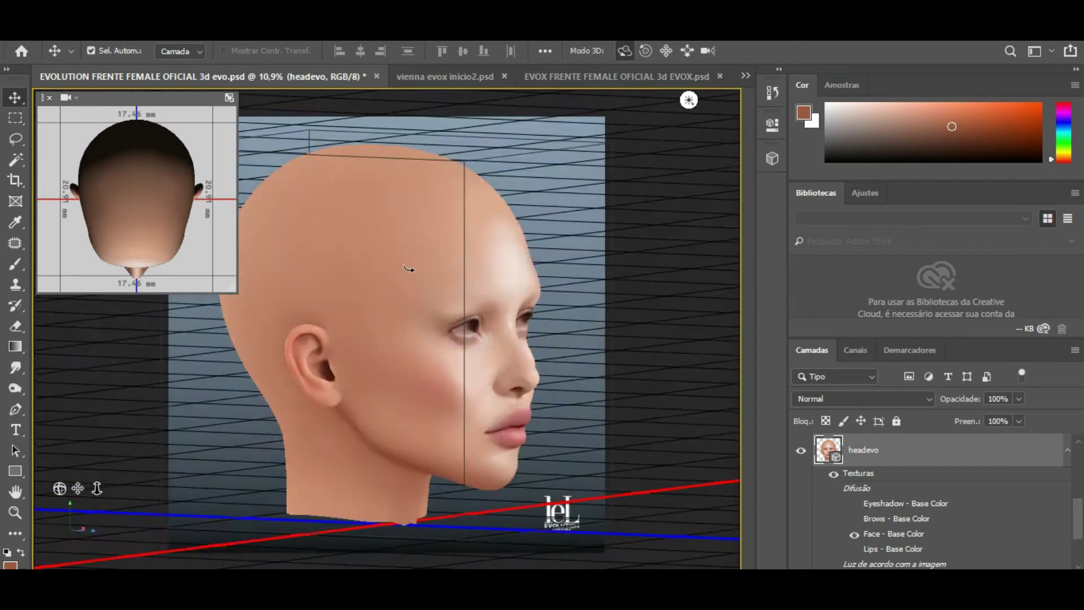
key(ctrl+z)
key(ctrl+z)
key(ctrl+z)
key(ctrl+z)
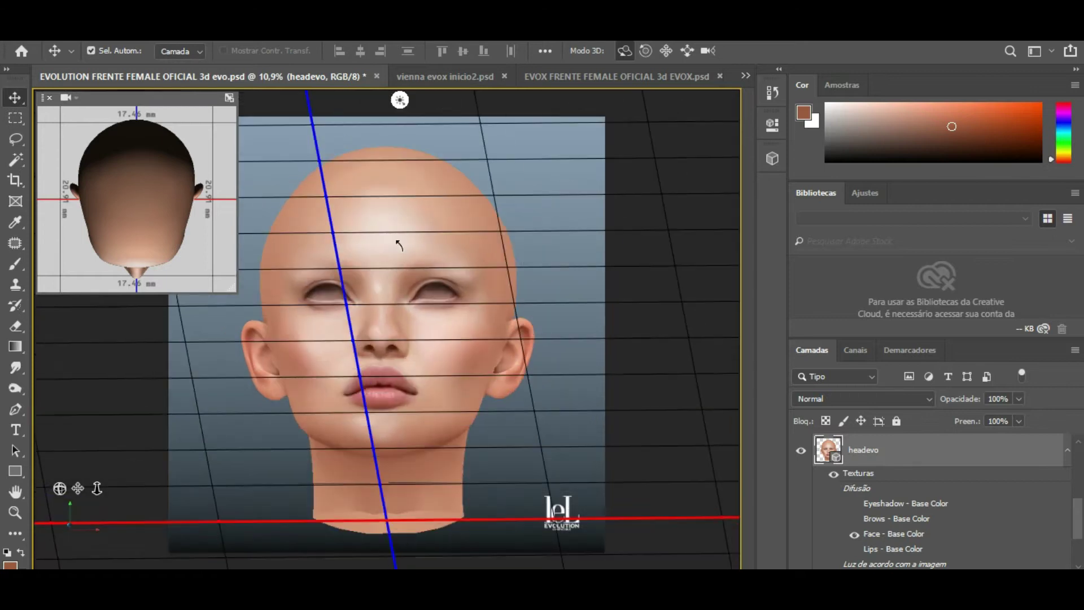
key(ctrl+shift+z)
key(ctrl+shift+z)
key(ctrl+shift+z)
key(ctrl+shift+z)
key(ctrl+shift+z)
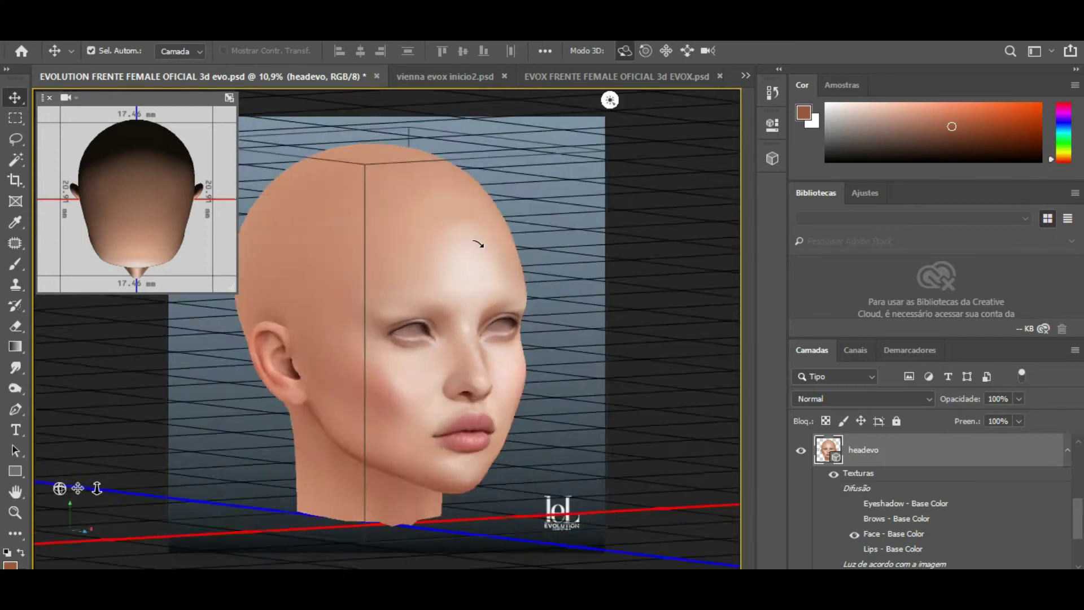
key(ctrl+shift+z)
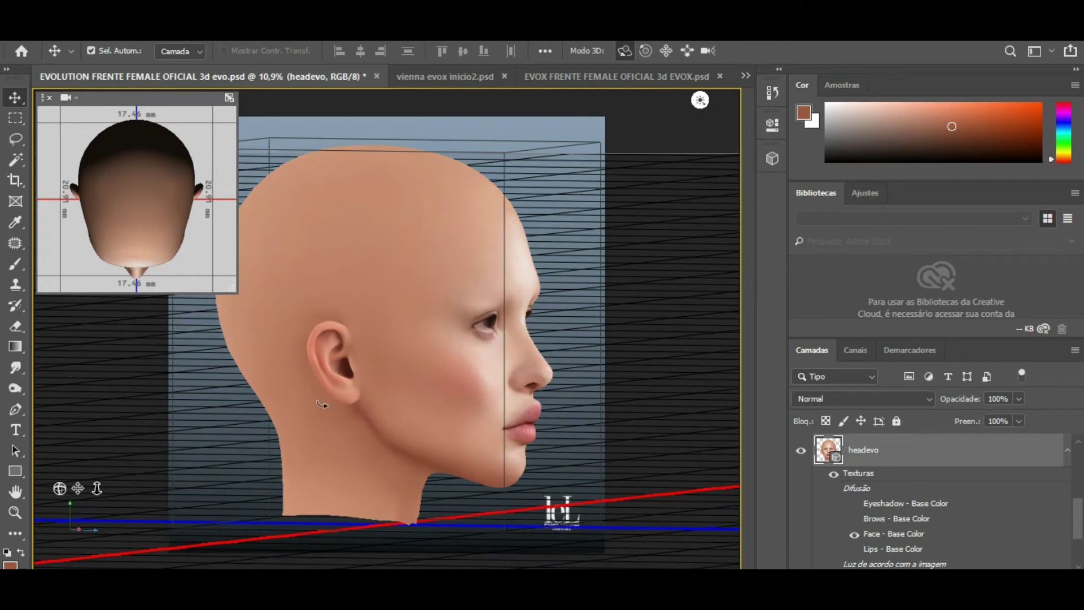
click(464, 290)
drag(366, 291, 399, 300)
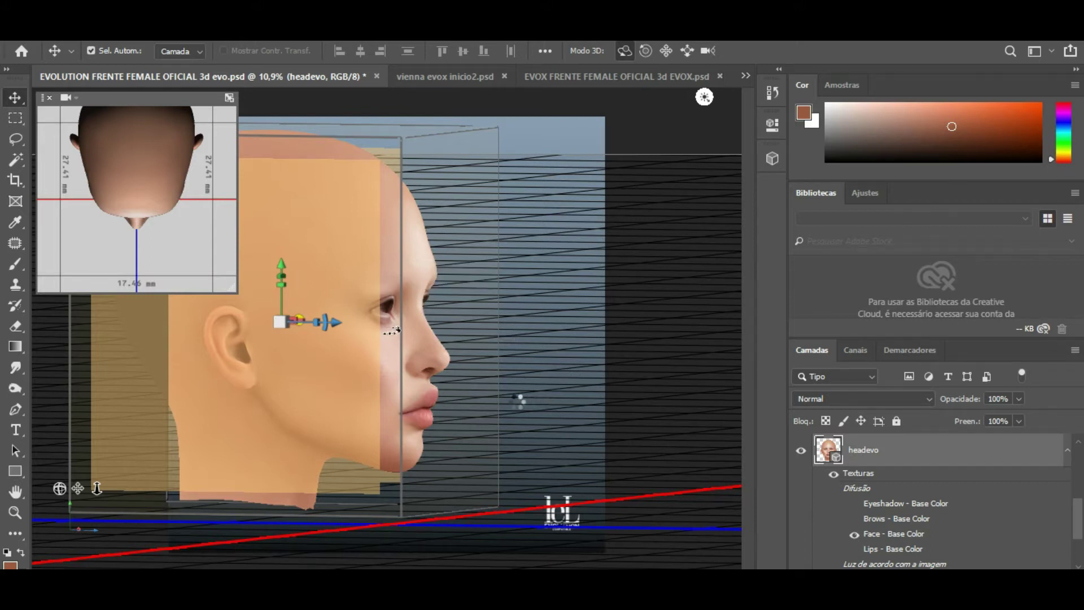
key(m)
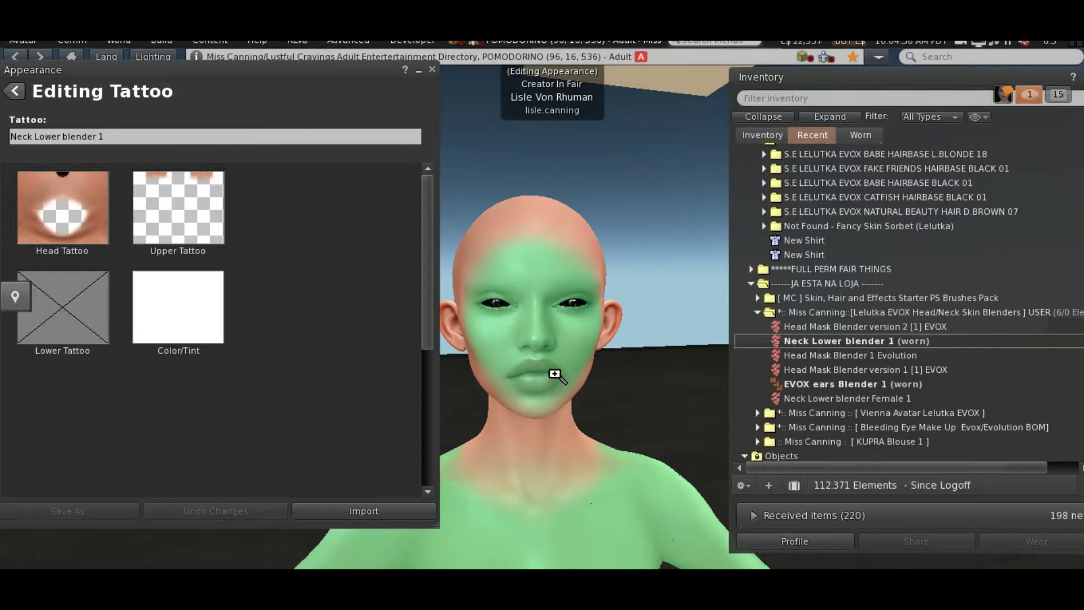
Switch back to the Second Life viewer and examine the skin-toned neck and head blend from the front and side.
drag(484, 323, 485, 315)
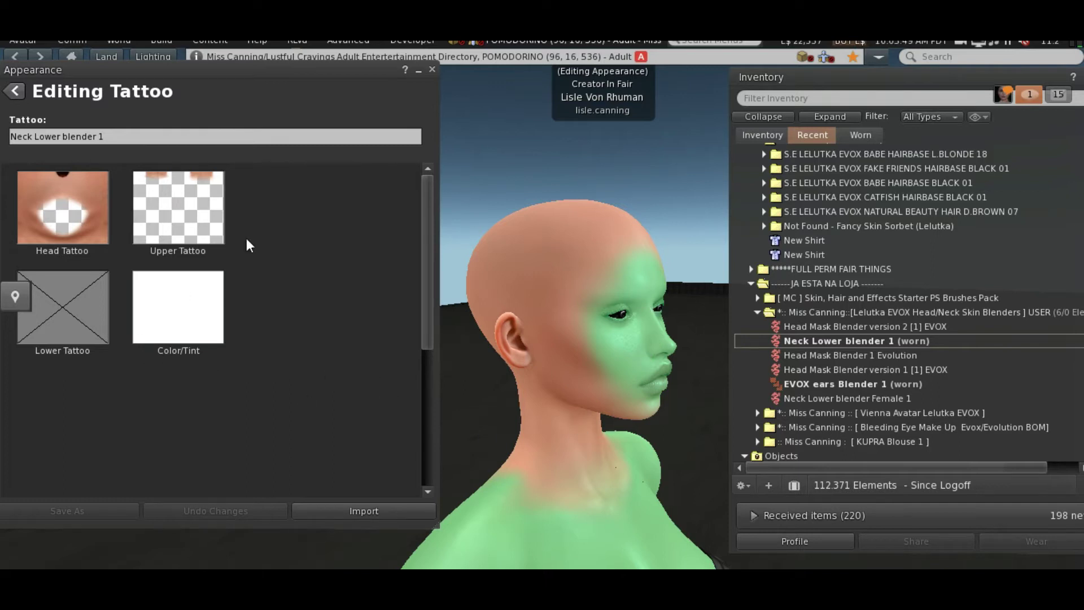
drag(927, 397, 653, 333)
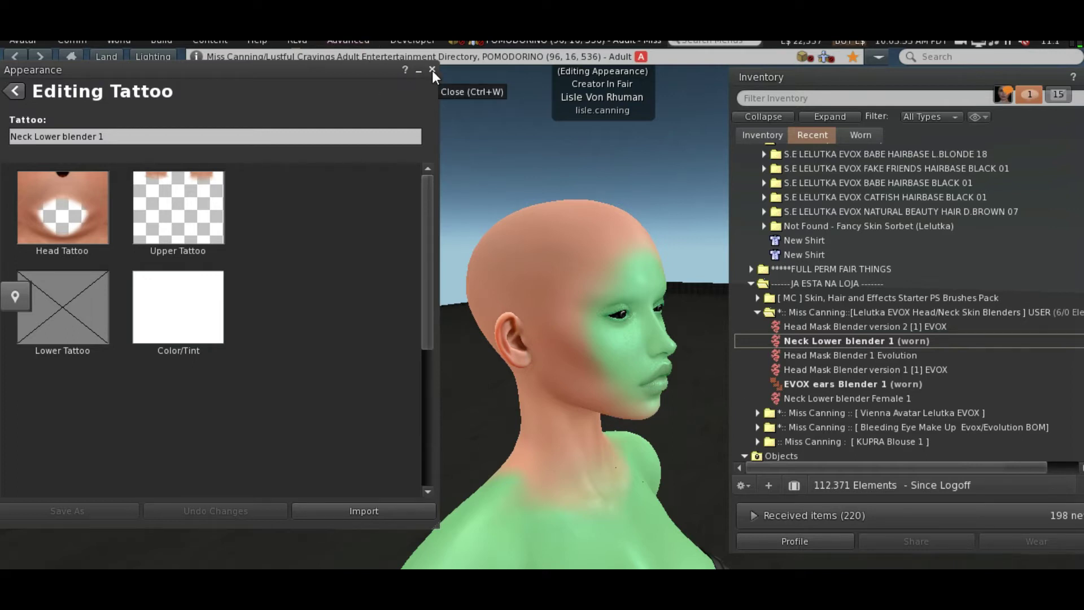
drag(638, 357, 542, 323)
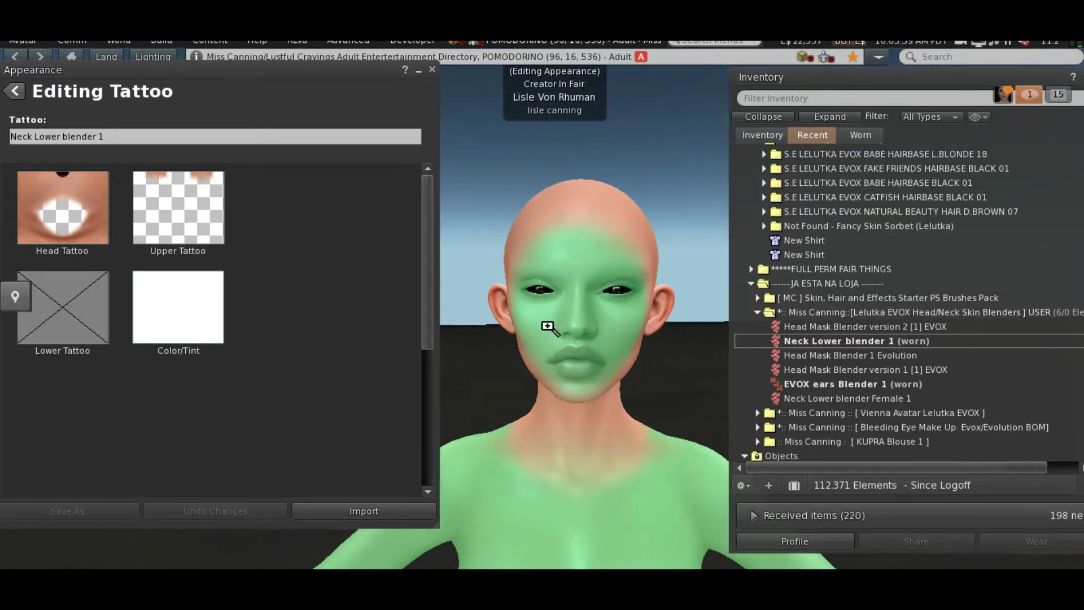
drag(636, 320, 581, 316)
mouse_move(522, 325)
mouse_down()
mouse_move(480, 317)
mouse_move(527, 327)
mouse_up()
key(Escape)
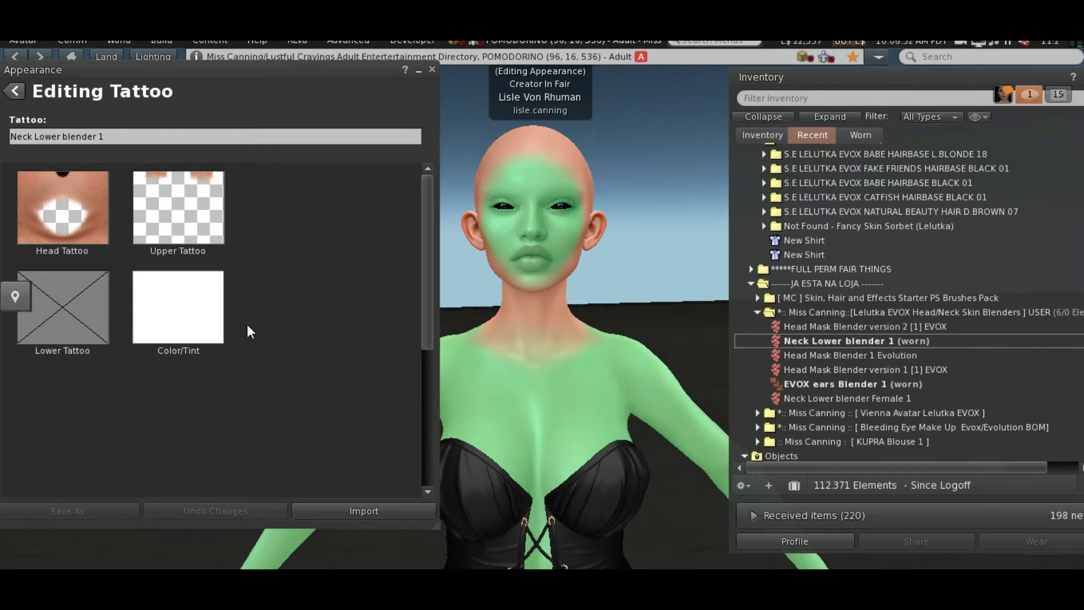
Tint the Neck Lower blender 1 tattoo light green with RGB 133, 255, 194.
click(199, 314)
drag(672, 76, 160, 49)
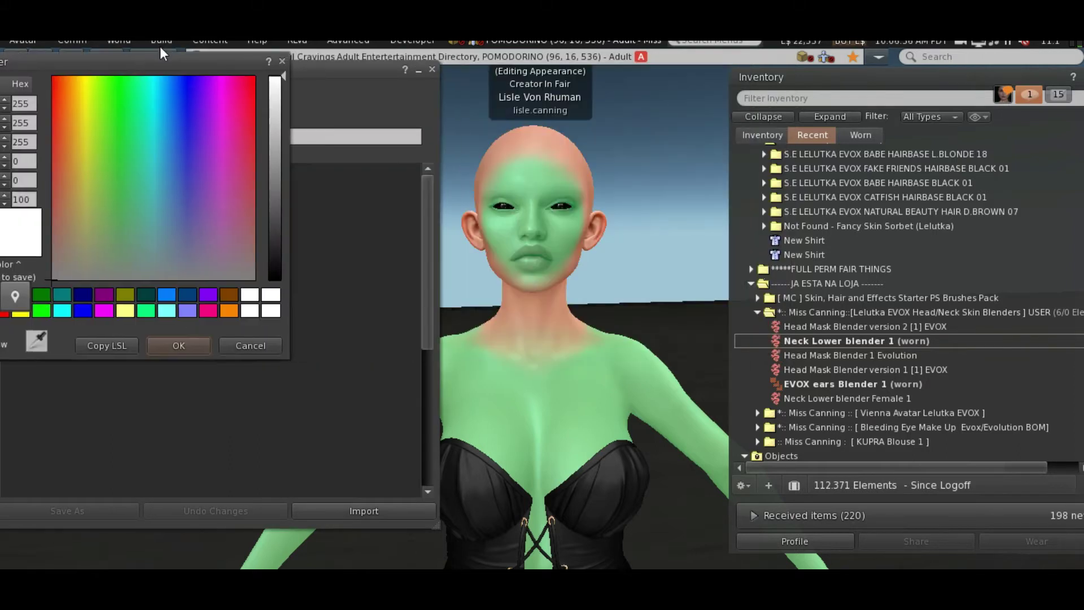
click(151, 308)
drag(506, 227, 808, 232)
drag(450, 303, 450, 302)
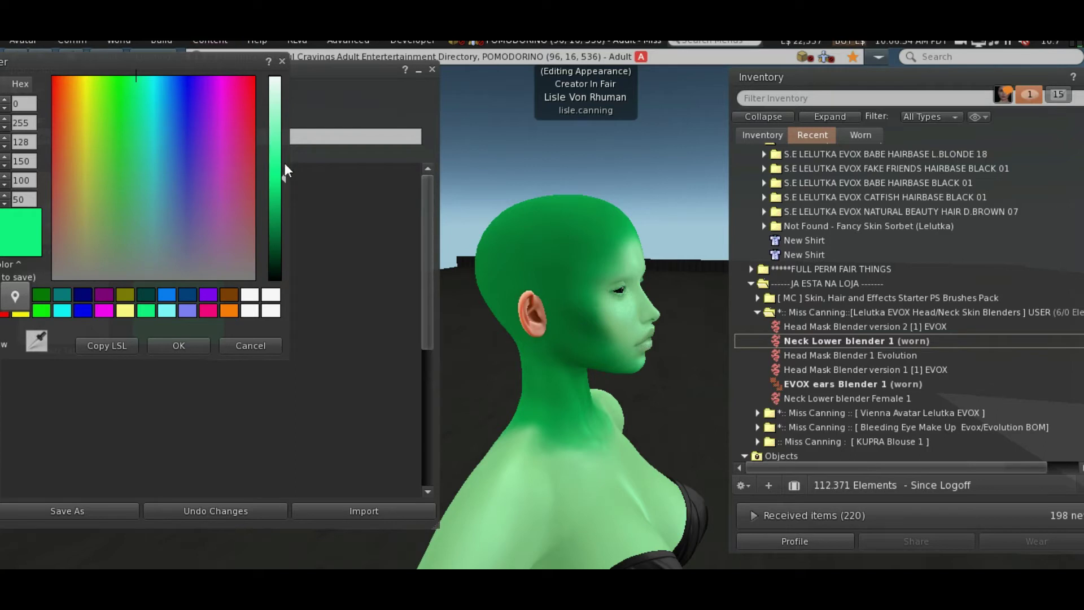
drag(282, 177, 283, 124)
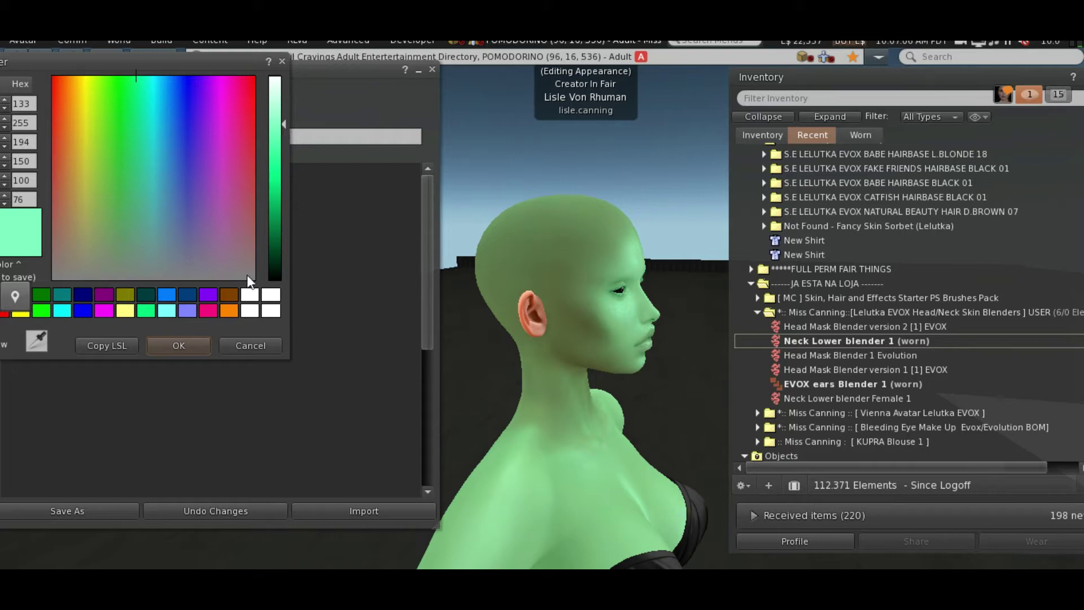
Inspect the green blend around the head, then change the tattoo tint to dark blue, RGB 0, 64, 128.
drag(579, 412, 542, 322)
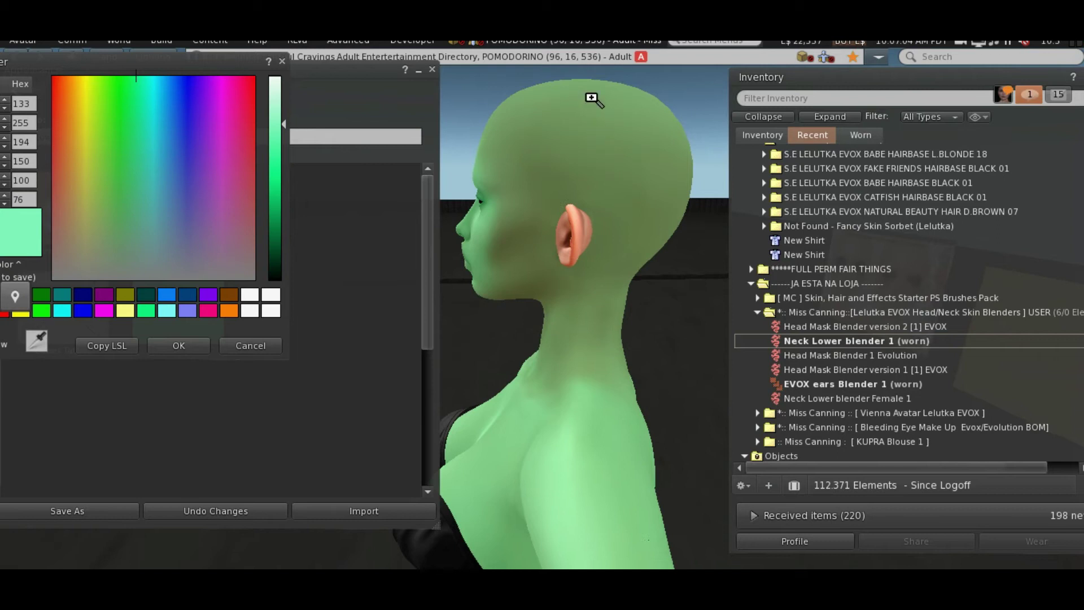
drag(526, 204, 607, 412)
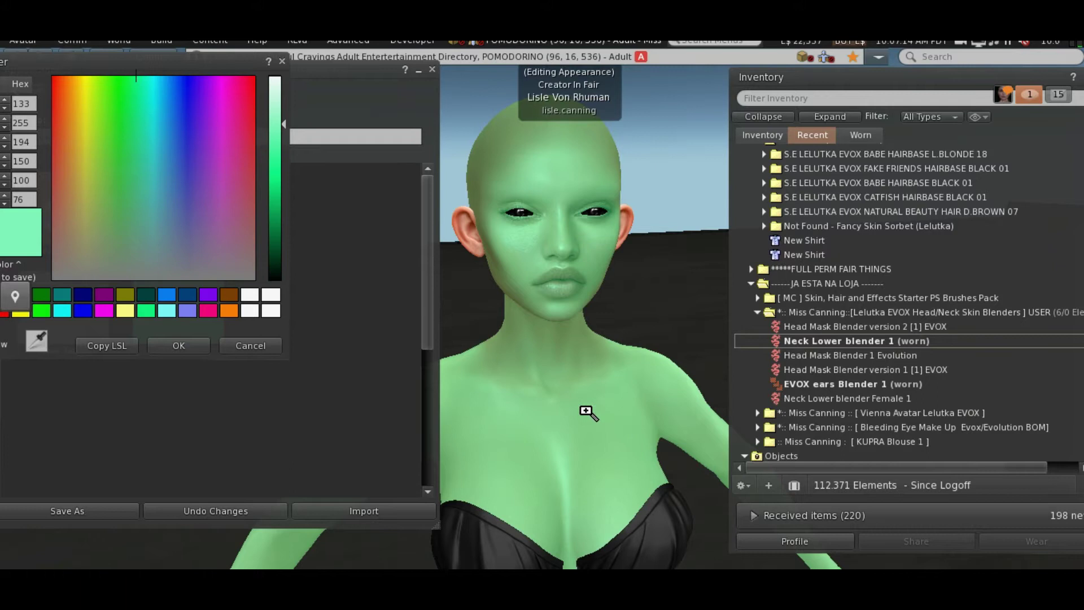
drag(572, 366, 496, 365)
key(Escape)
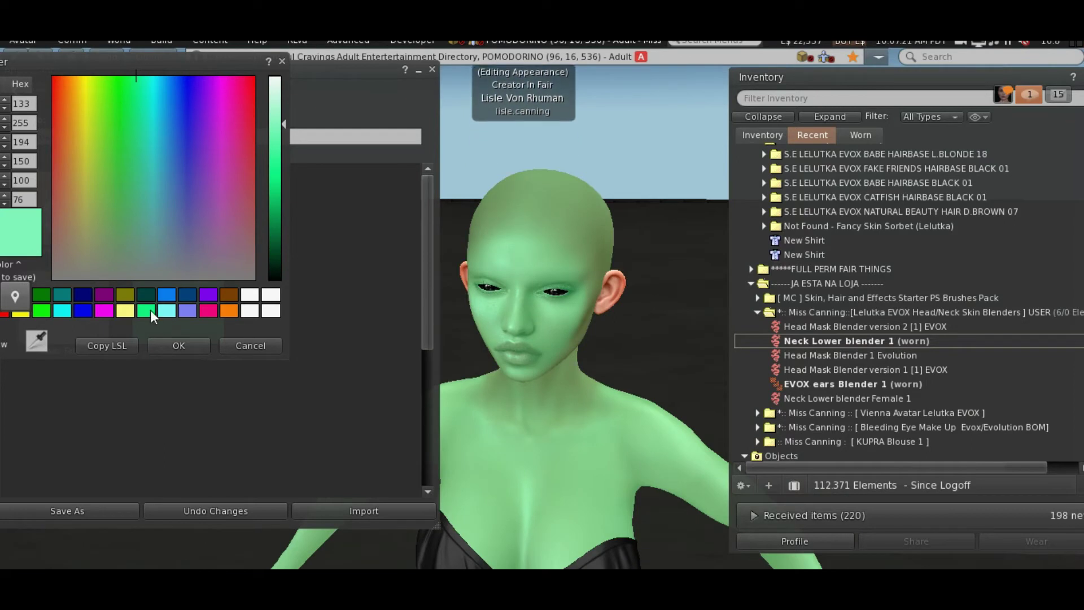
click(191, 292)
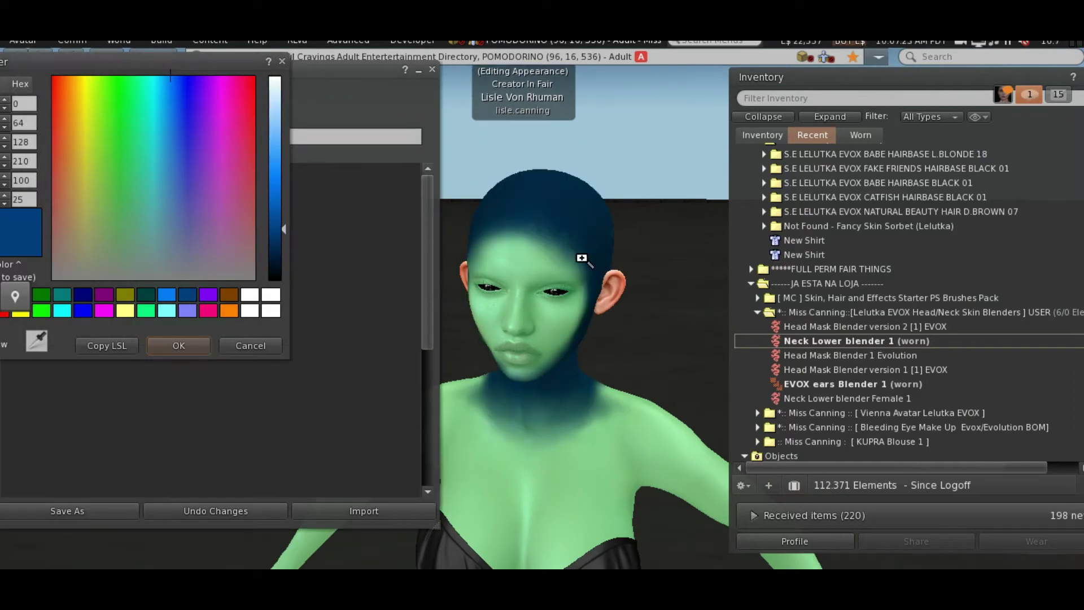
drag(540, 326, 565, 317)
drag(494, 329, 520, 338)
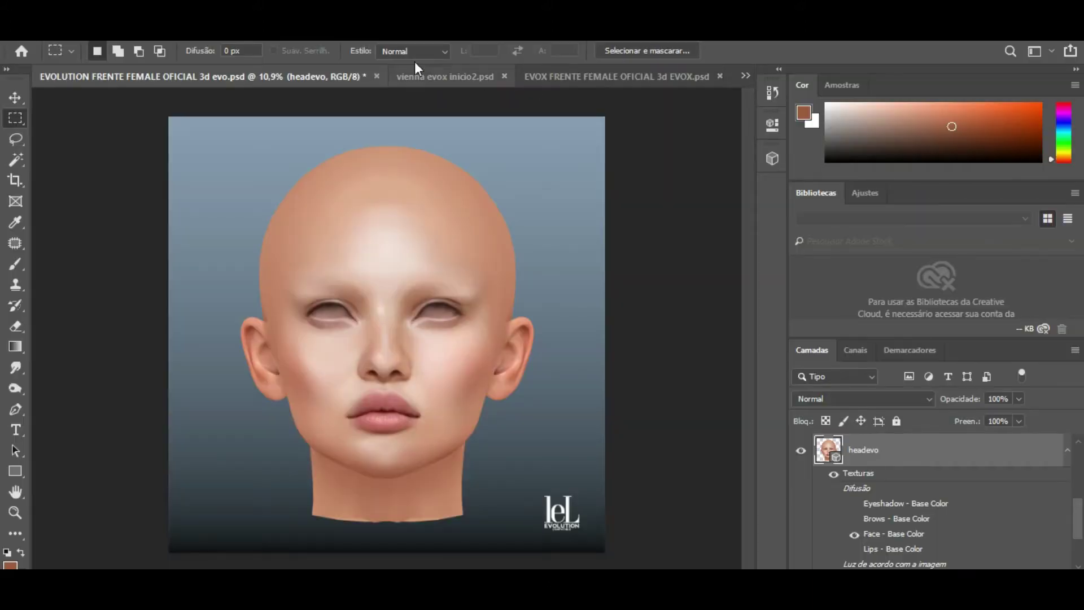
Switch to Photoshop and bring up the open document LeLUTKA Neck Fade KIT begin blendrs.psd.
click(746, 78)
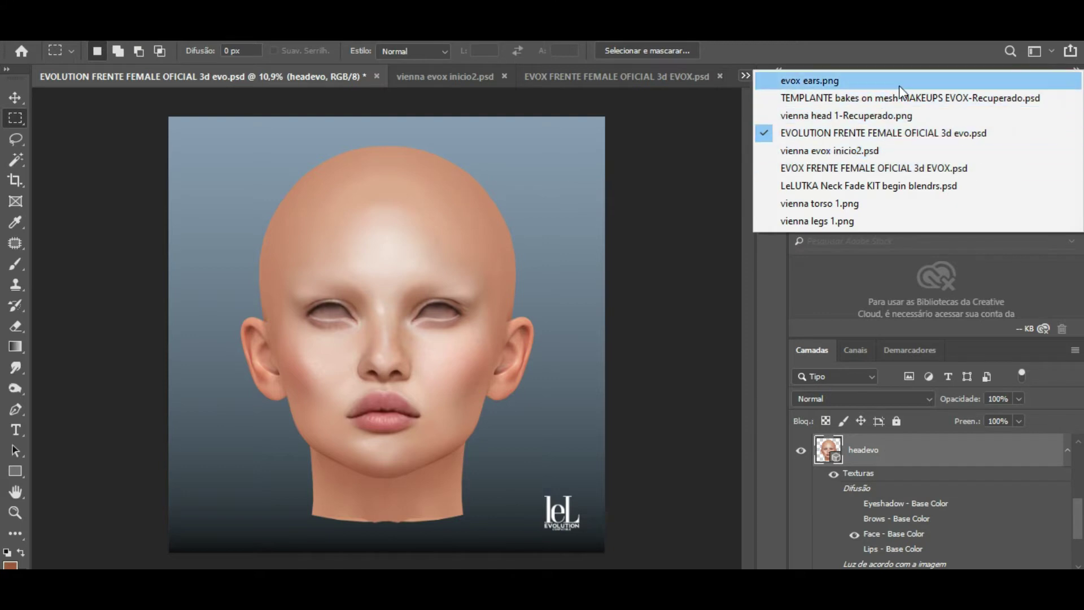
click(906, 181)
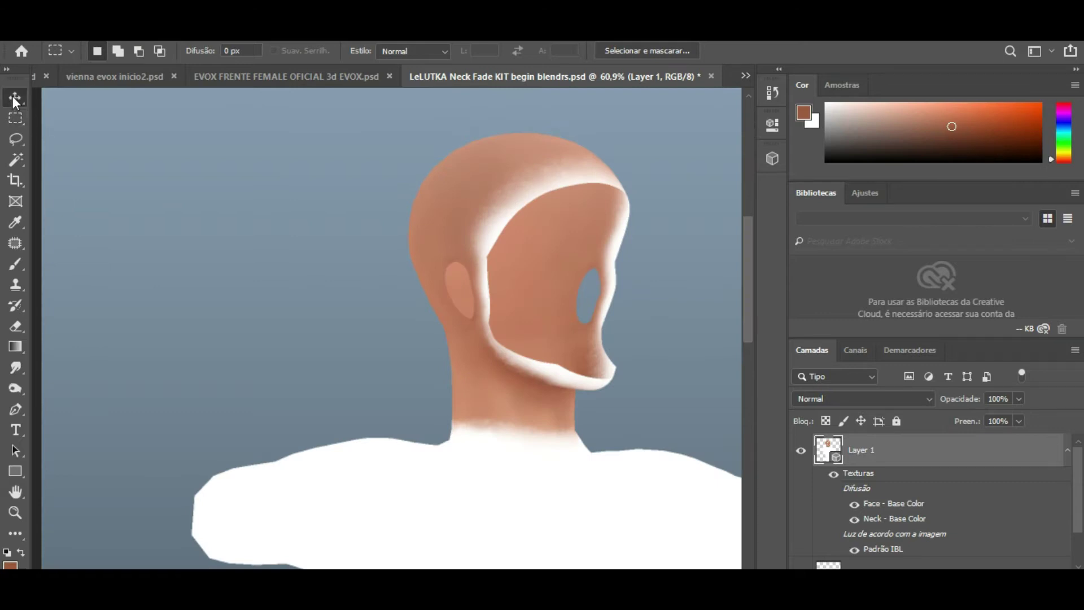
Examine the blended head and neck on the 3D model from several angles with the Move tool's 3D orbit.
click(16, 98)
mouse_move(522, 418)
mouse_down()
mouse_move(537, 416)
mouse_move(506, 415)
mouse_up()
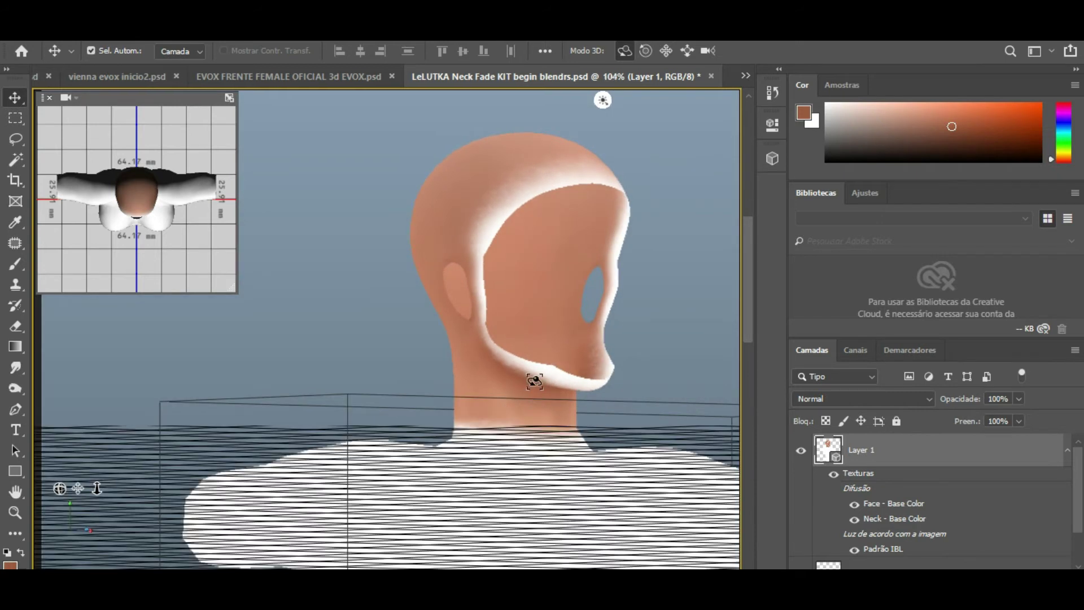
scroll(534, 381, up, 2)
drag(500, 402, 360, 382)
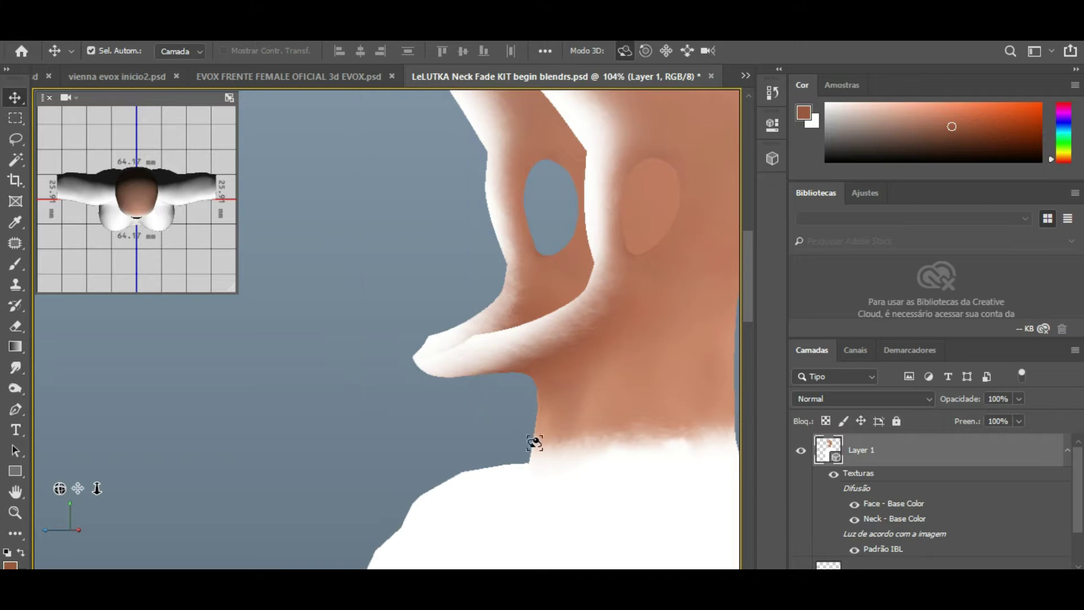
scroll(624, 337, down, 2)
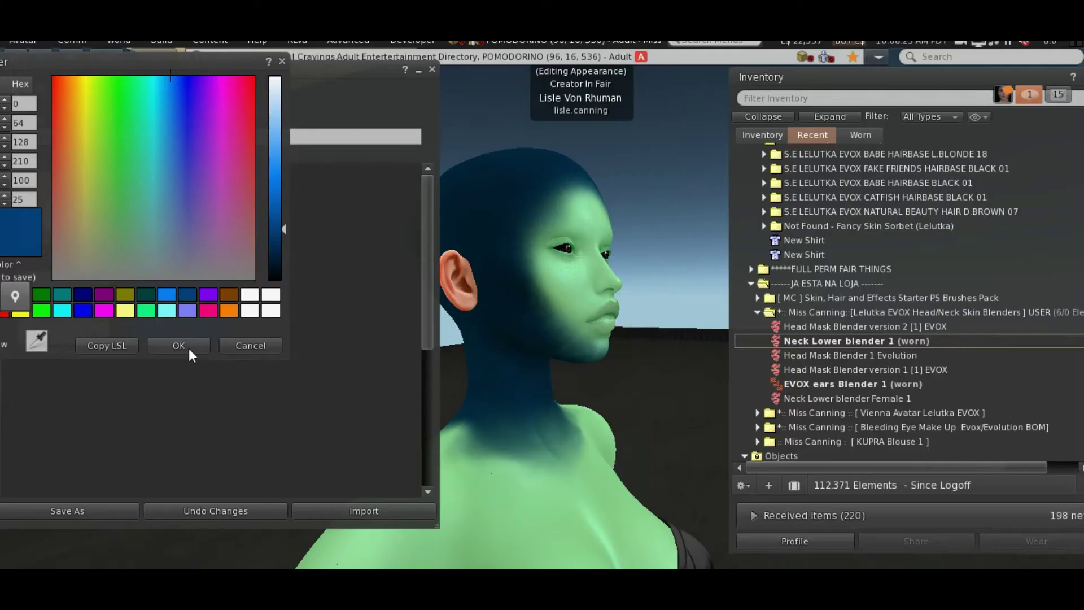
Switch back to the Second Life viewer and set the Neck Lower blender 1 tint to white, RGB 255, 255, 255.
click(190, 348)
click(194, 320)
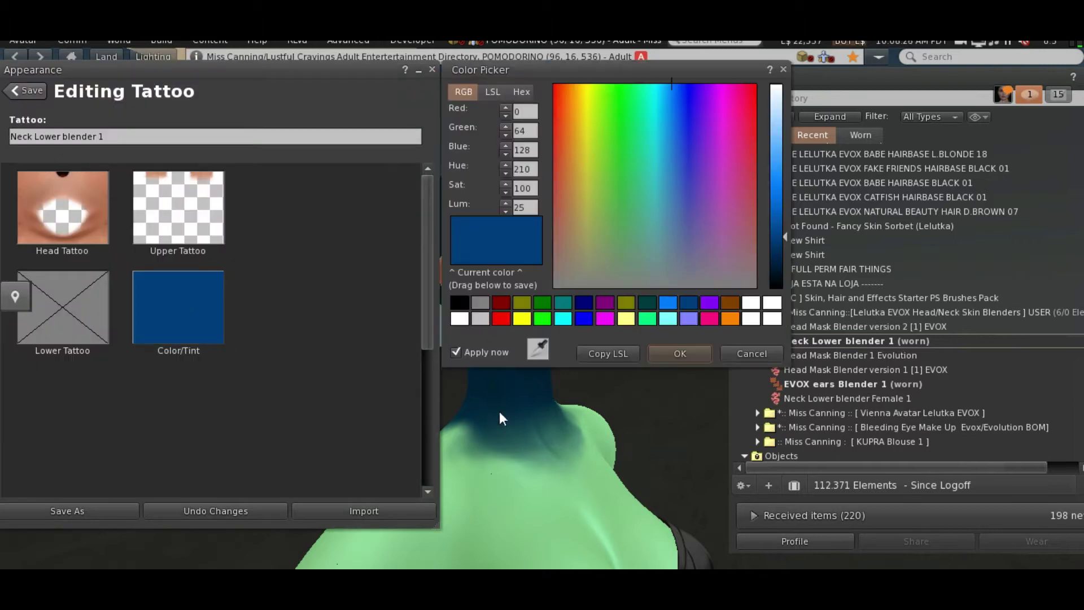
click(773, 319)
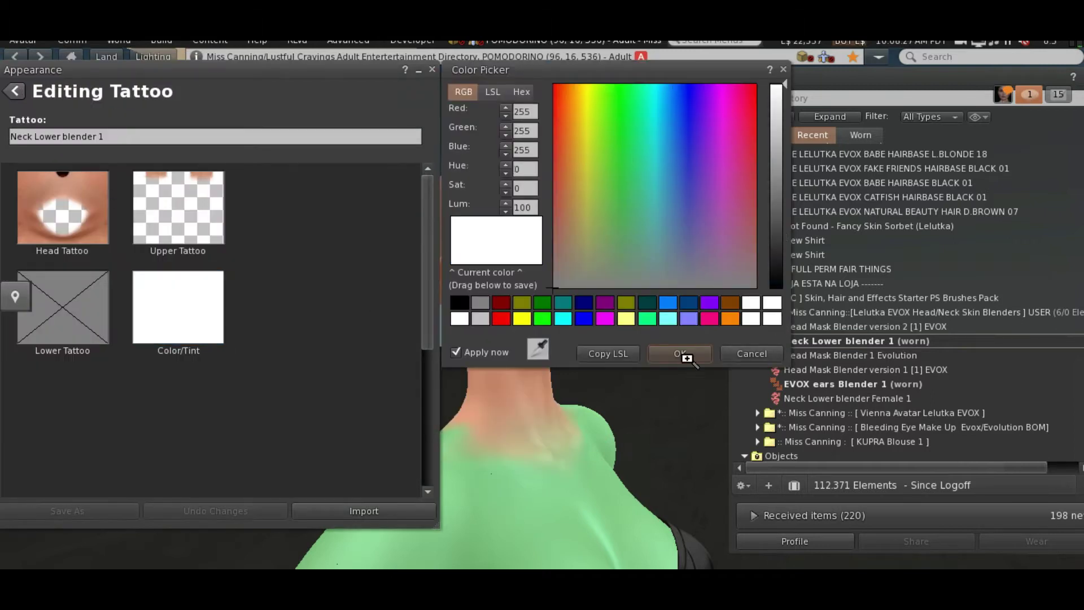
click(685, 358)
mouse_move(552, 301)
mouse_down()
mouse_move(485, 298)
mouse_move(712, 300)
mouse_move(649, 316)
mouse_move(589, 370)
mouse_move(494, 330)
mouse_move(508, 316)
mouse_move(503, 290)
mouse_move(570, 296)
mouse_move(544, 321)
mouse_up()
Try the local texture head evox blender 2 ( Head ) as the Head Tattoo, and replace it with head evox blender 1 ( Head ).
click(71, 206)
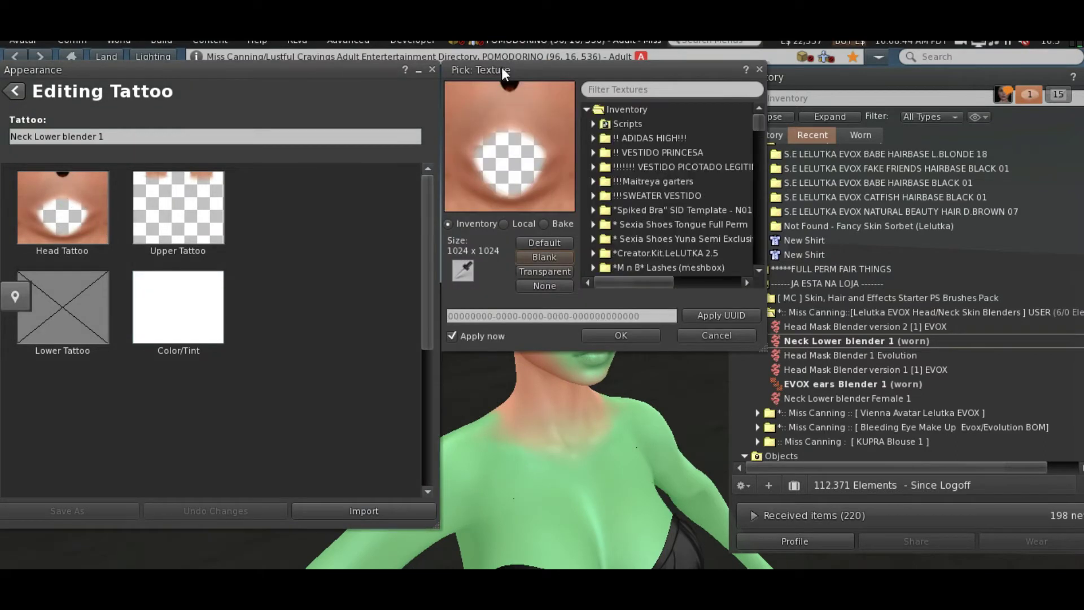
click(511, 226)
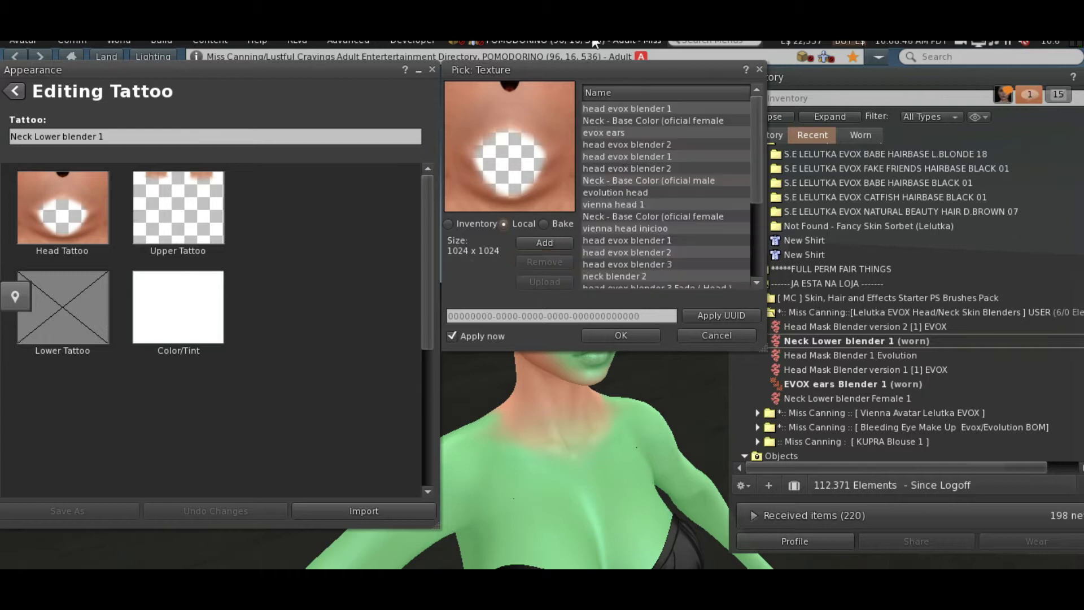
drag(571, 72, 190, 82)
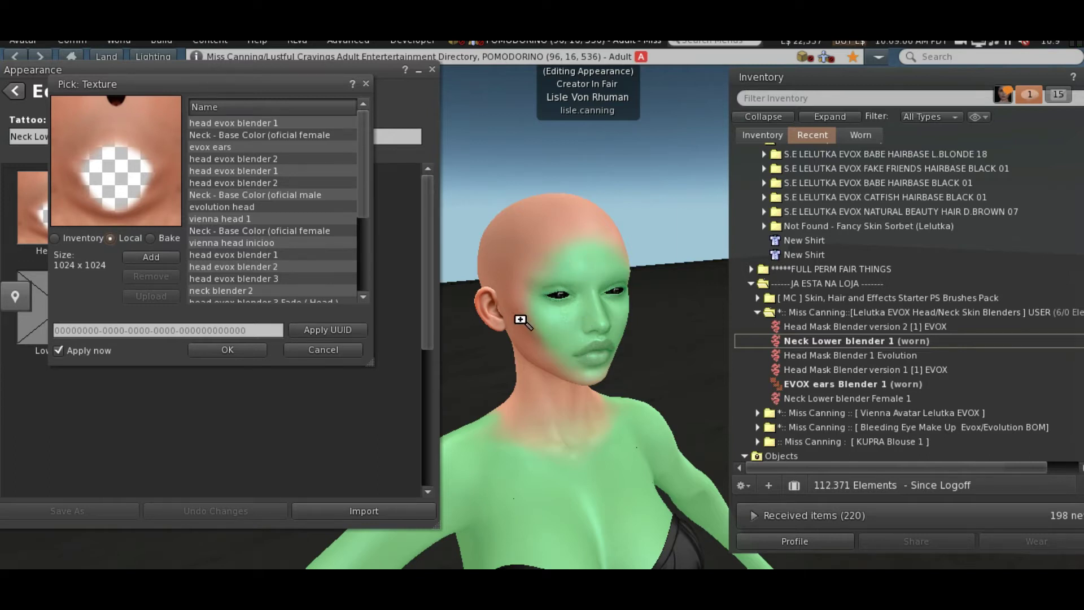
drag(361, 157, 368, 246)
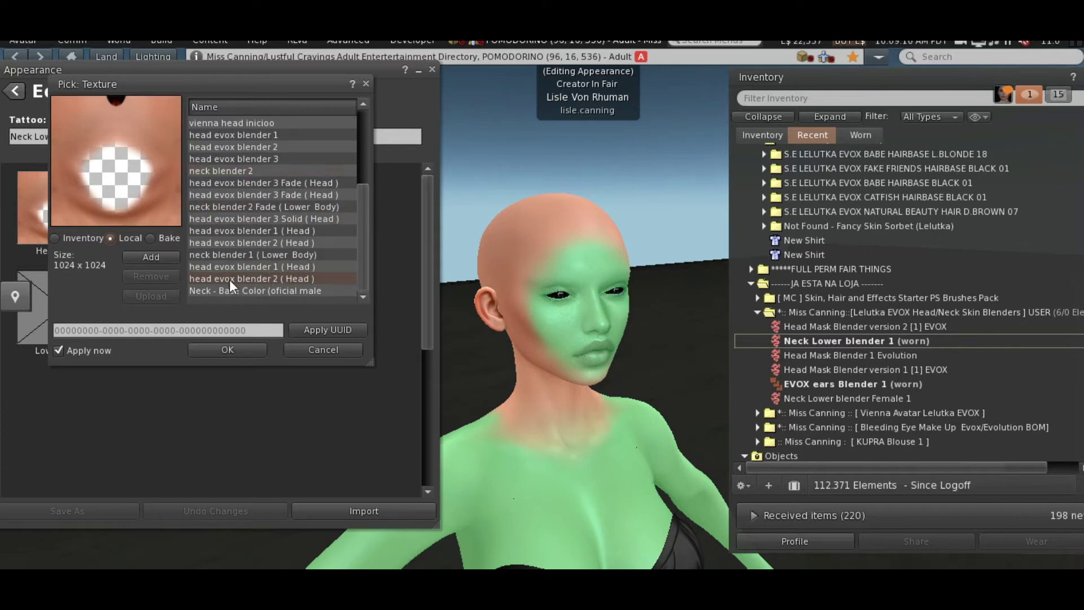
click(287, 278)
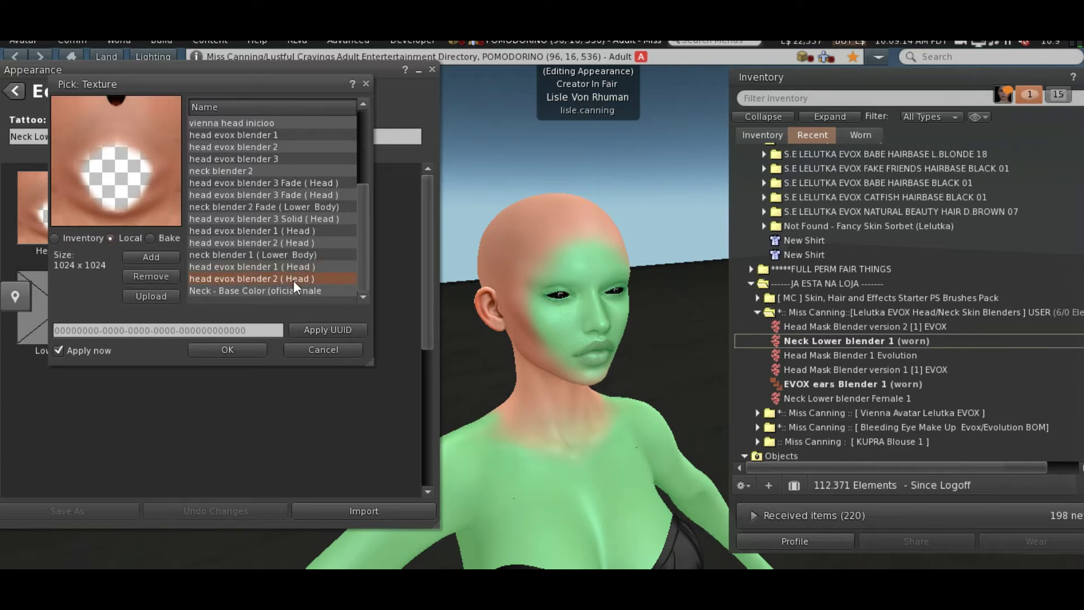
click(260, 269)
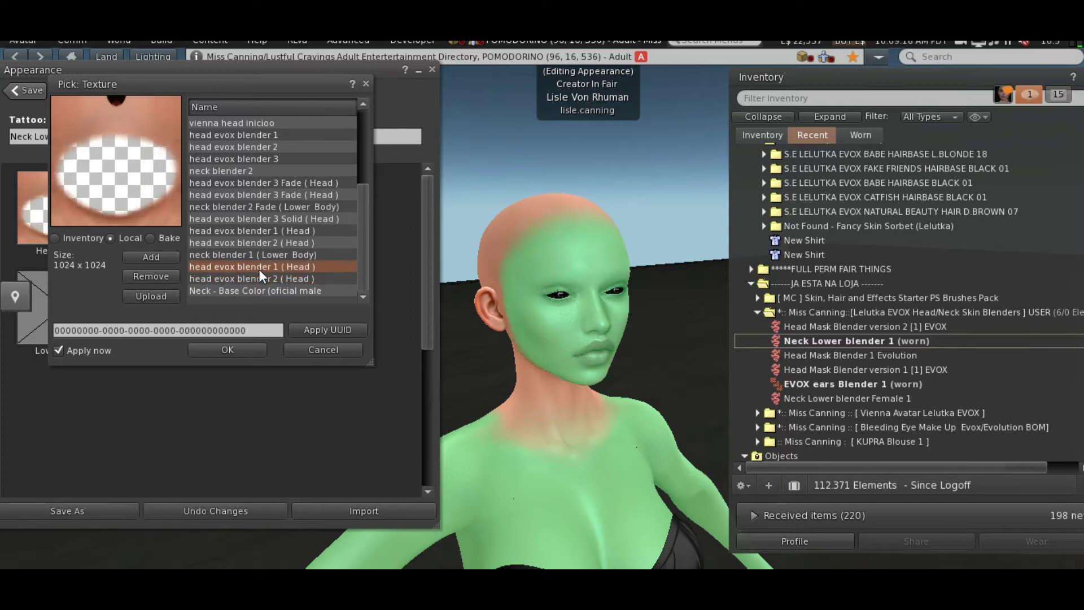
Inspect the head blend from both sides and the front, and accept the selected Head Tattoo texture.
drag(522, 296, 524, 395)
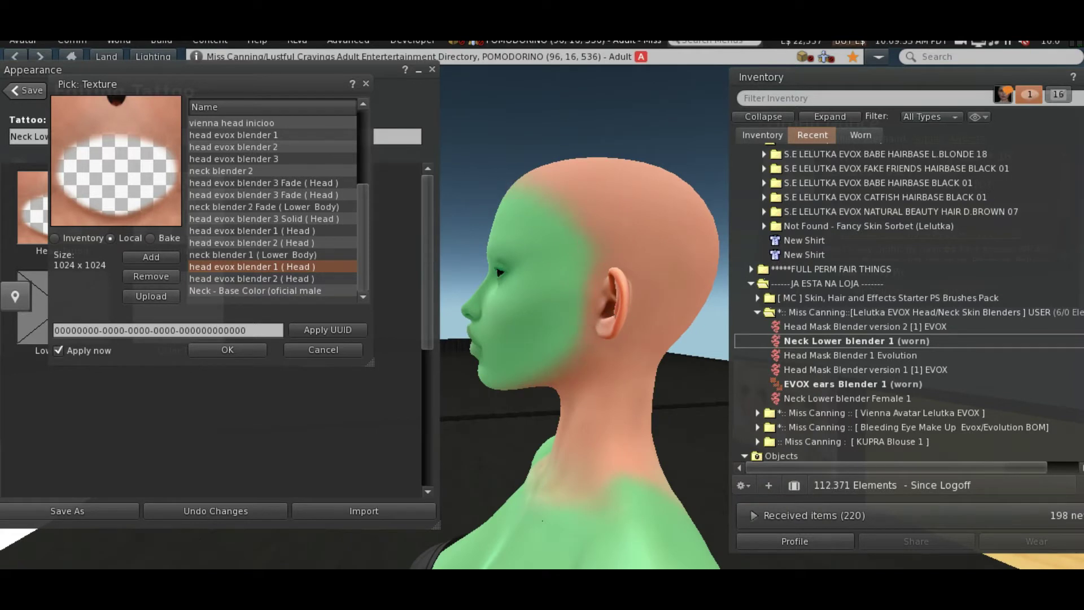
key(Left)
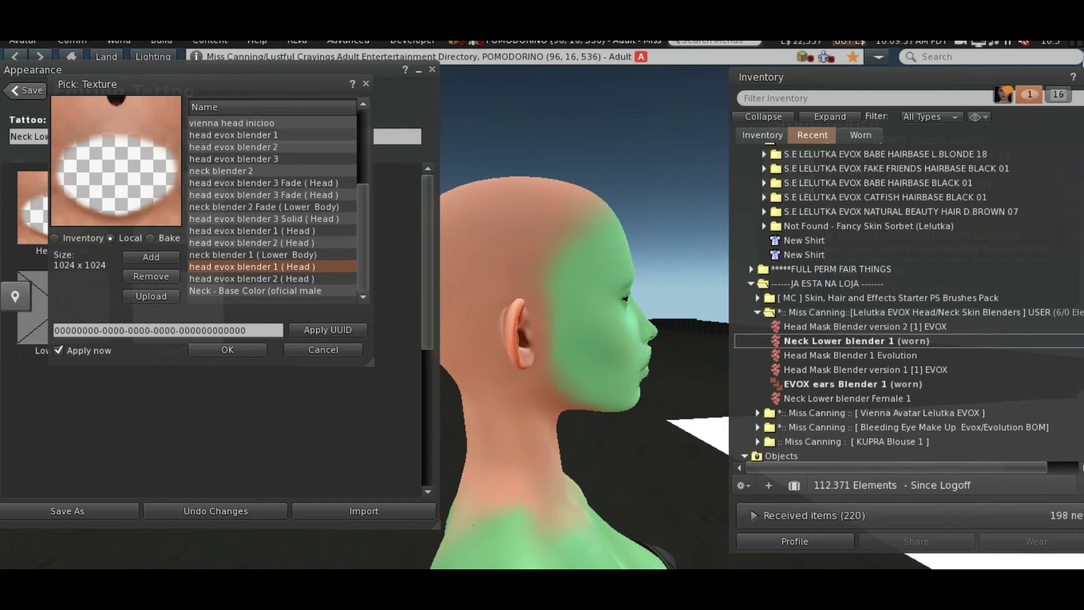
key(Left)
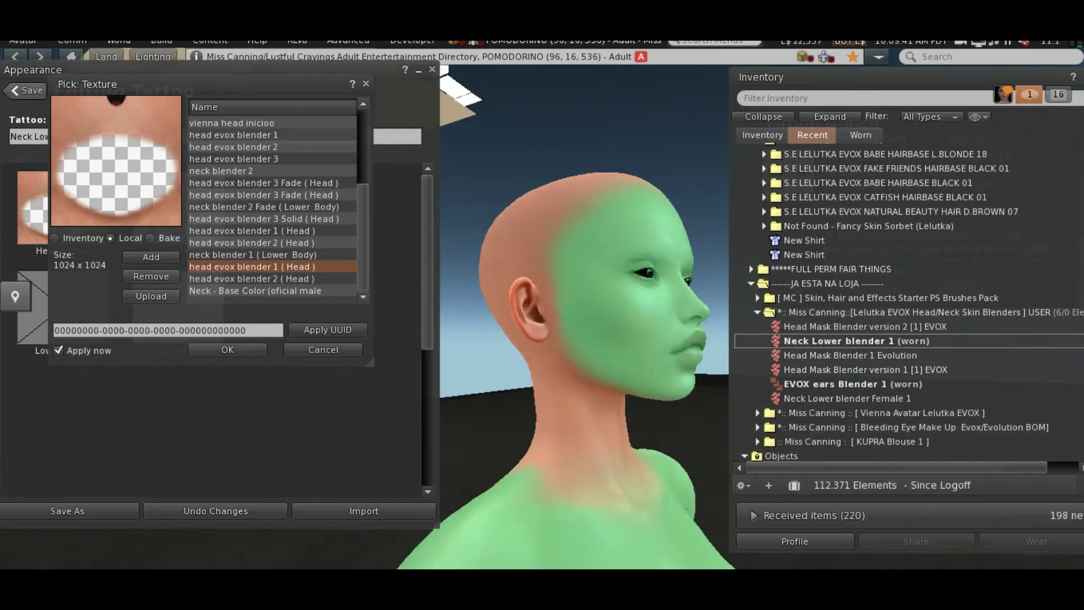
key(Left)
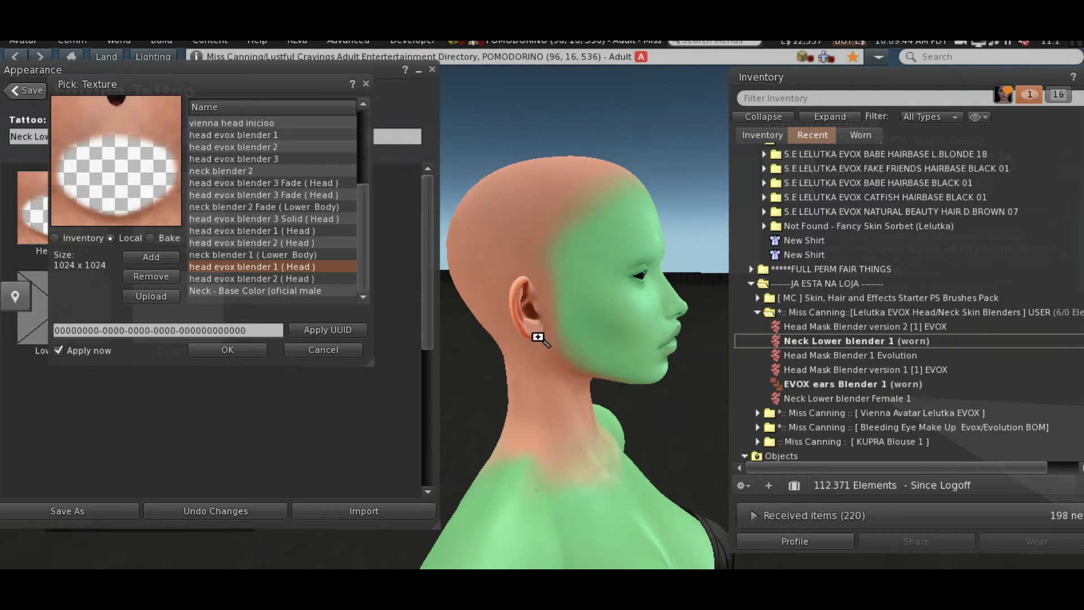
key(Right)
drag(536, 263, 582, 356)
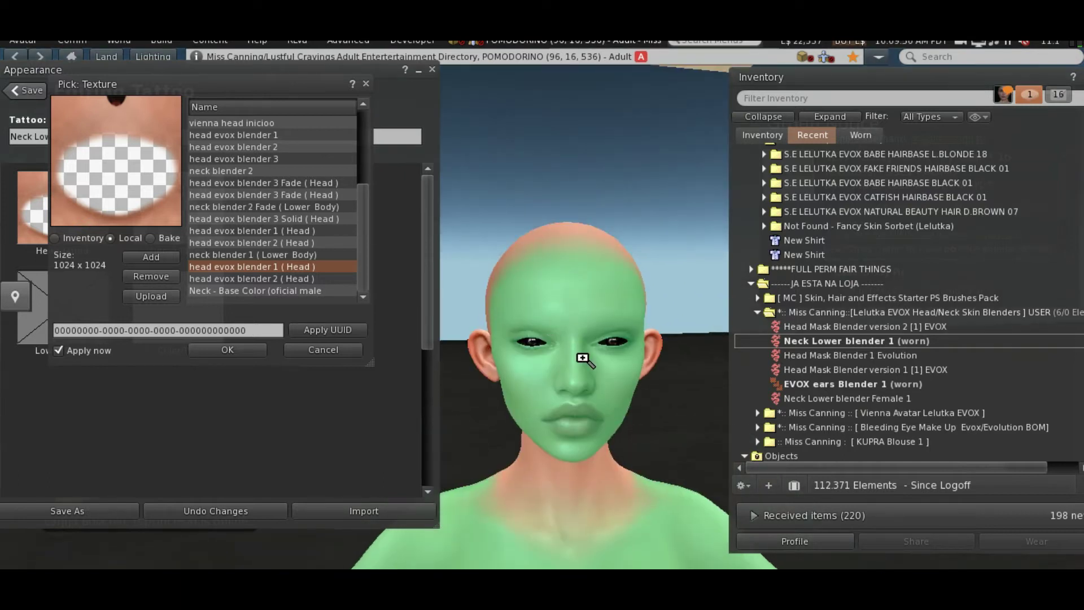
key(Right)
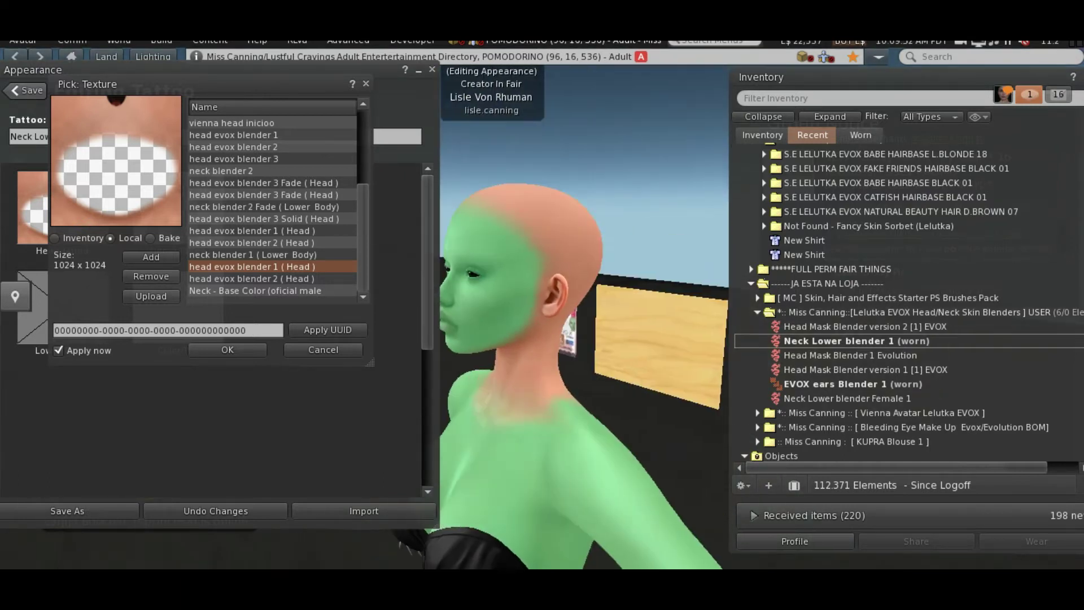
click(241, 349)
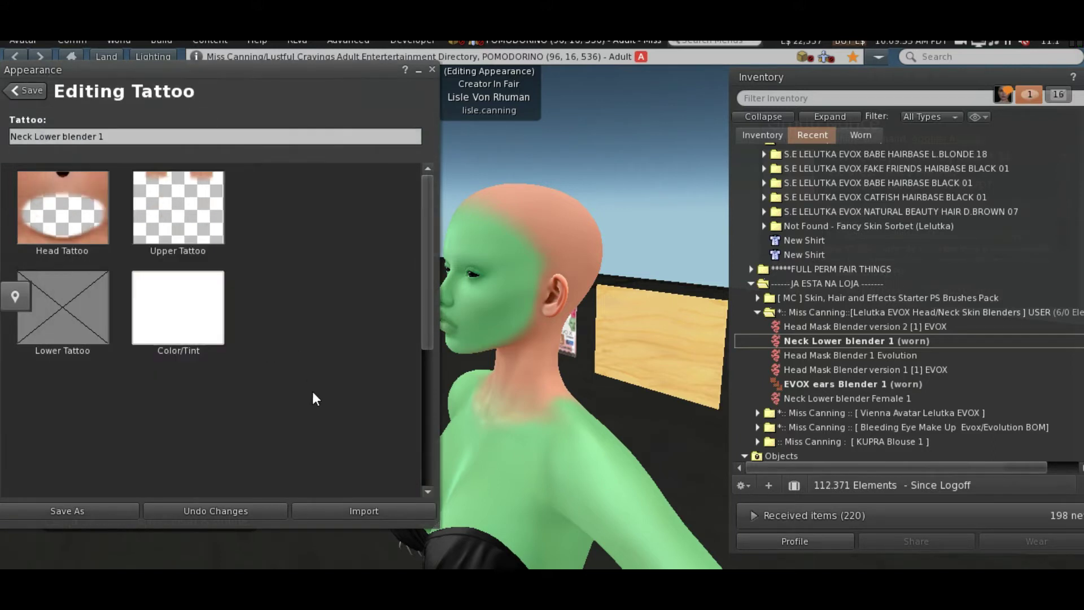
Preview orange, red and white tints on the tattoo, and apply bright green, RGB 0, 255, 128.
click(206, 317)
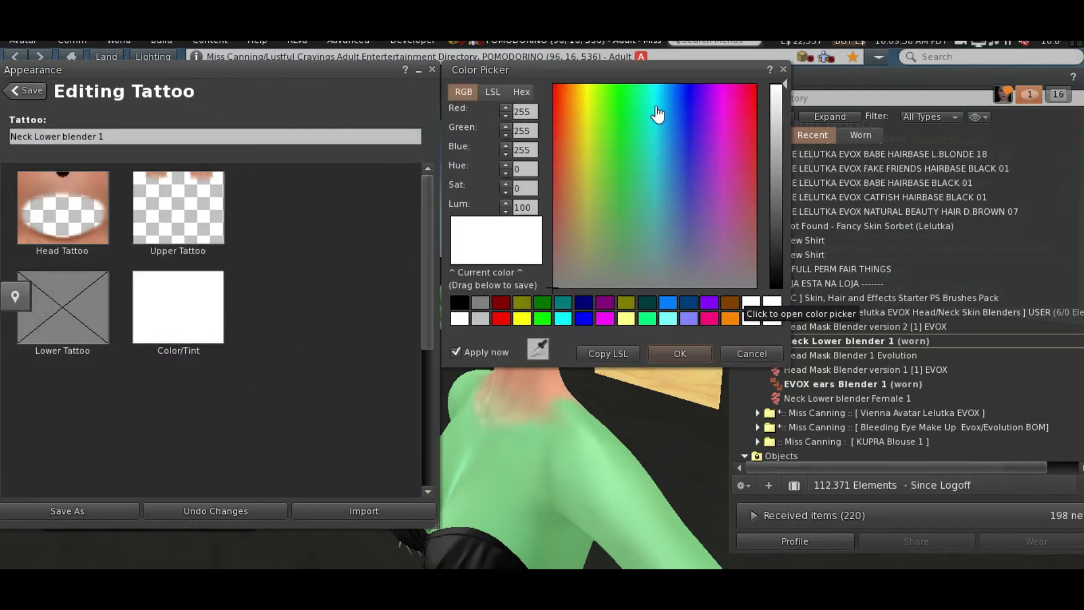
drag(649, 69, 199, 84)
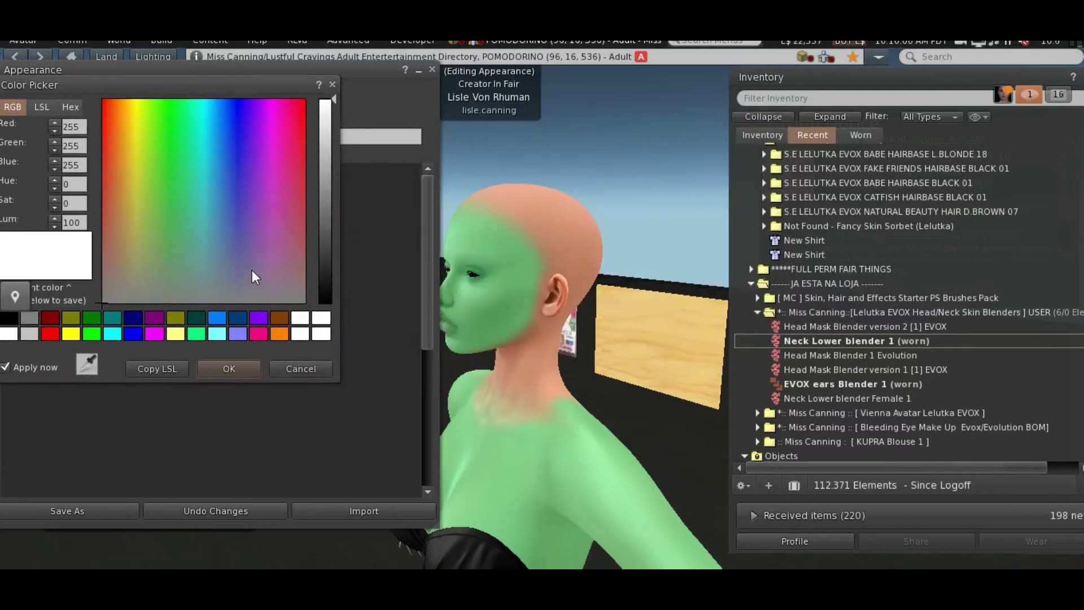
click(275, 328)
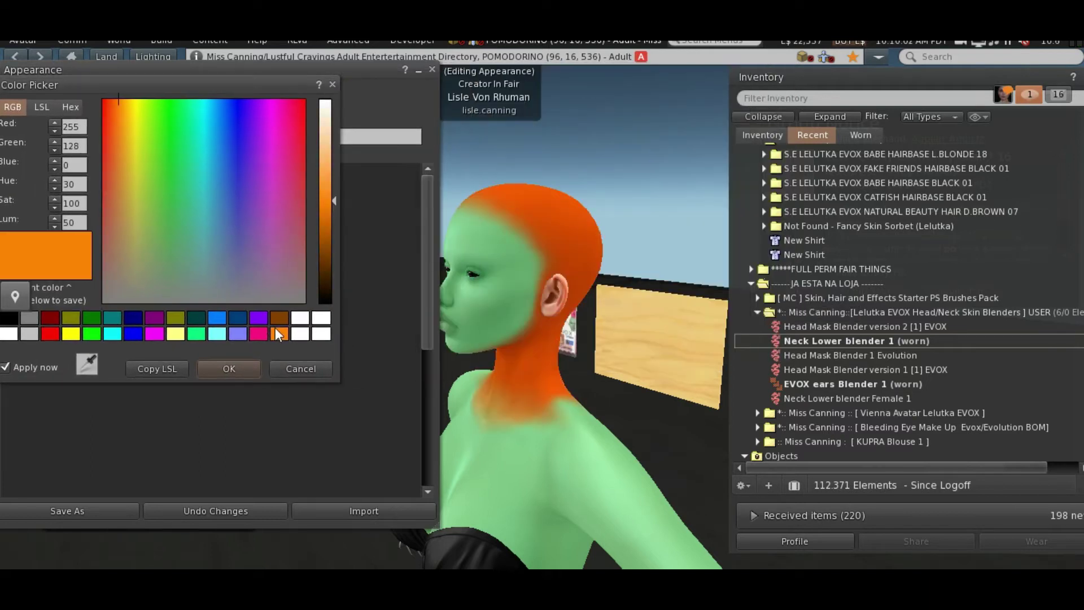
click(50, 334)
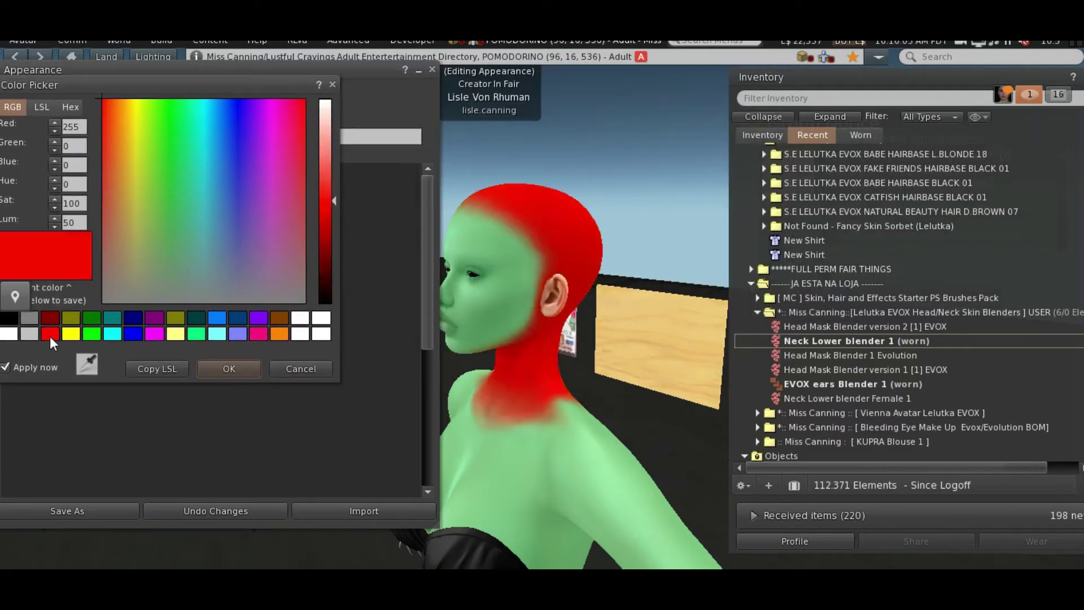
click(10, 333)
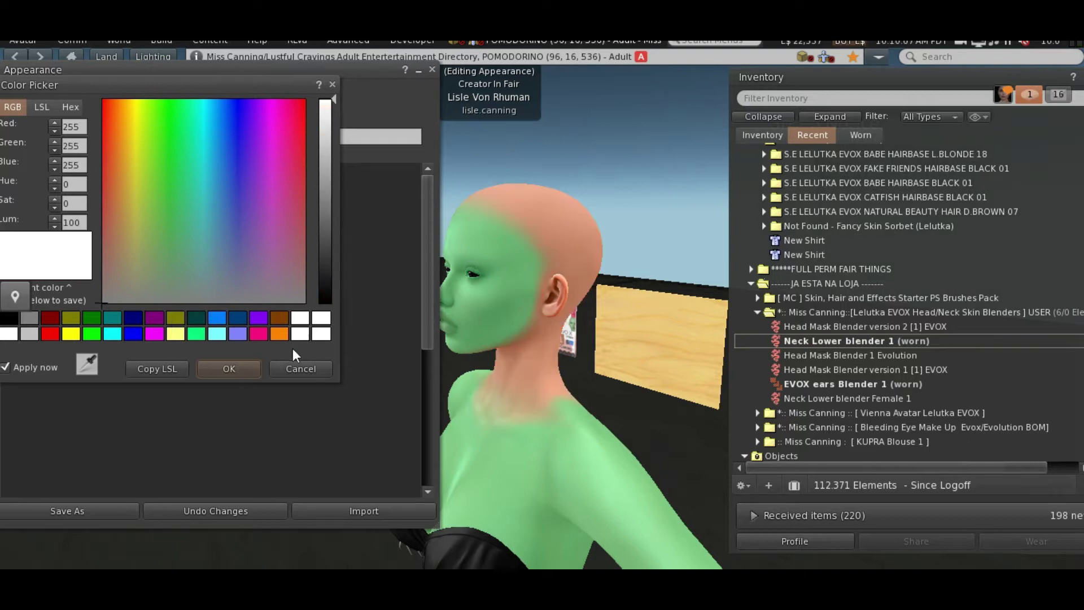
click(198, 334)
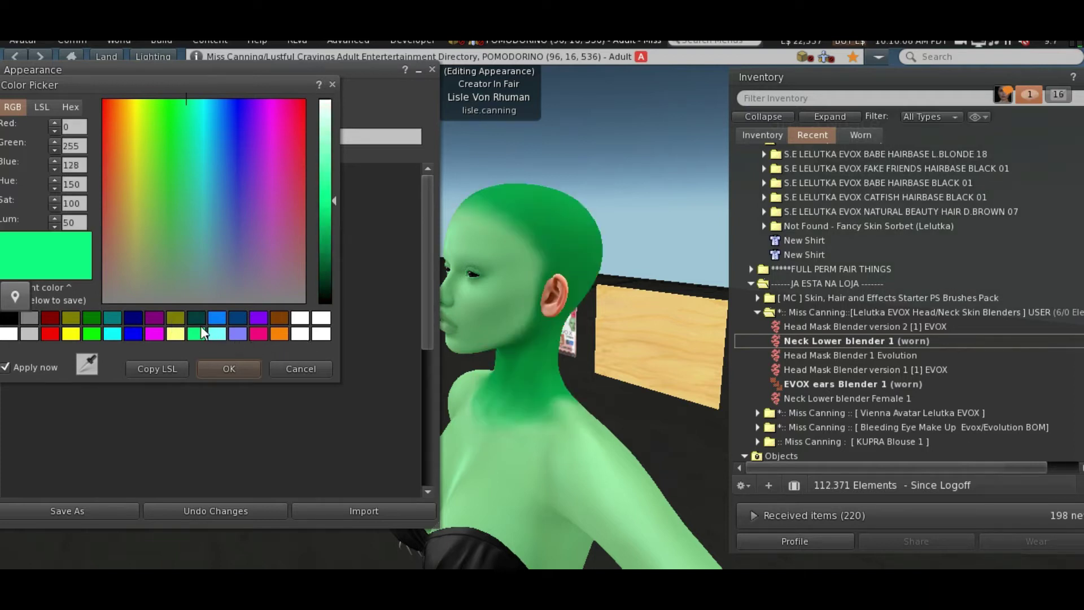
click(232, 368)
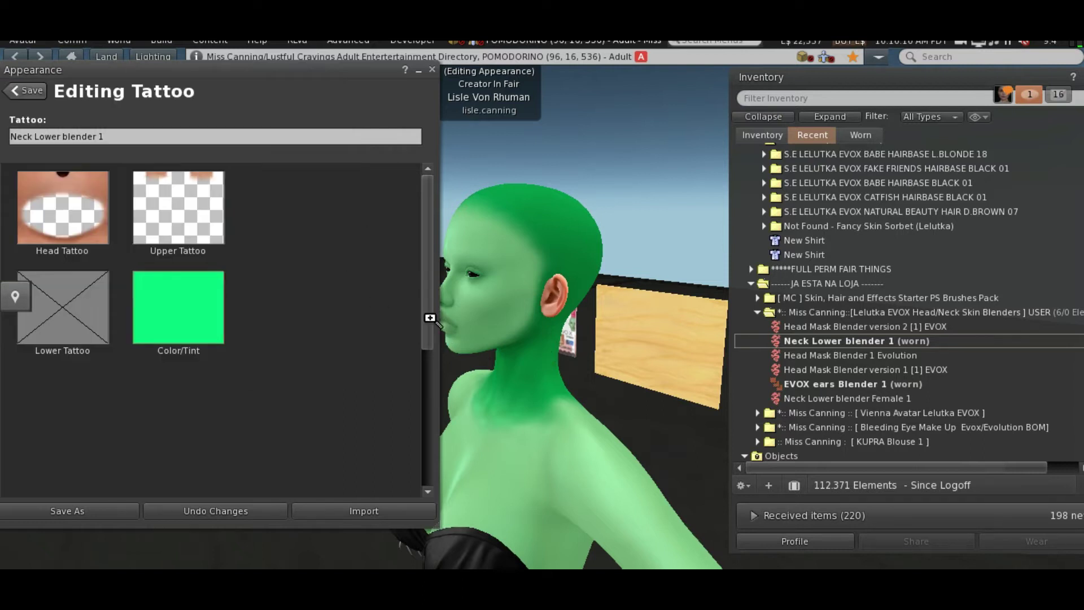
Return the tattoo's tint to white, RGB 255, 255, 255, and accept the current Head Tattoo texture.
click(77, 212)
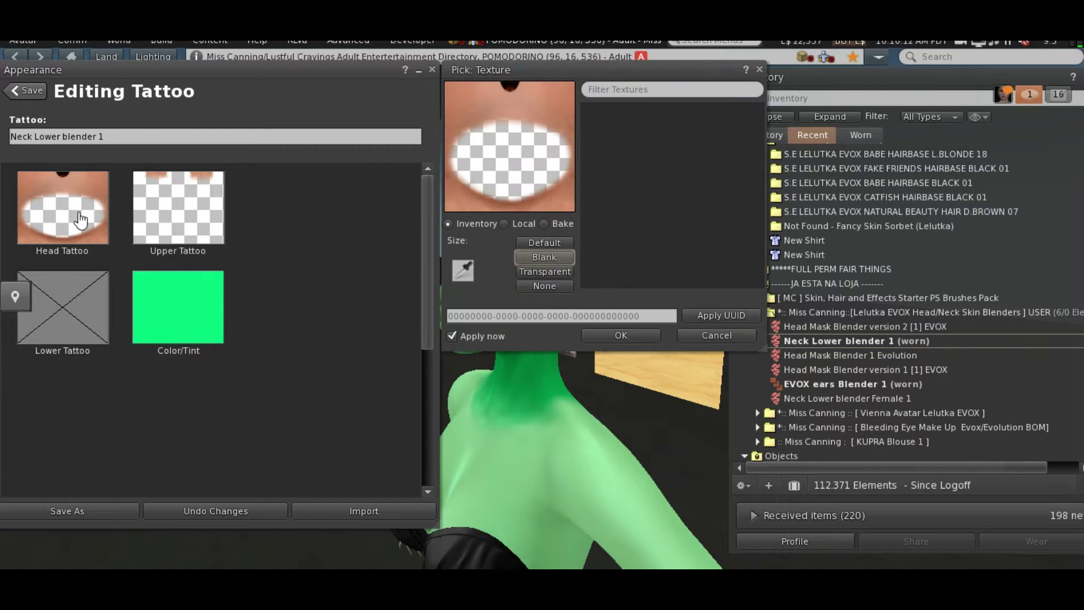
click(204, 308)
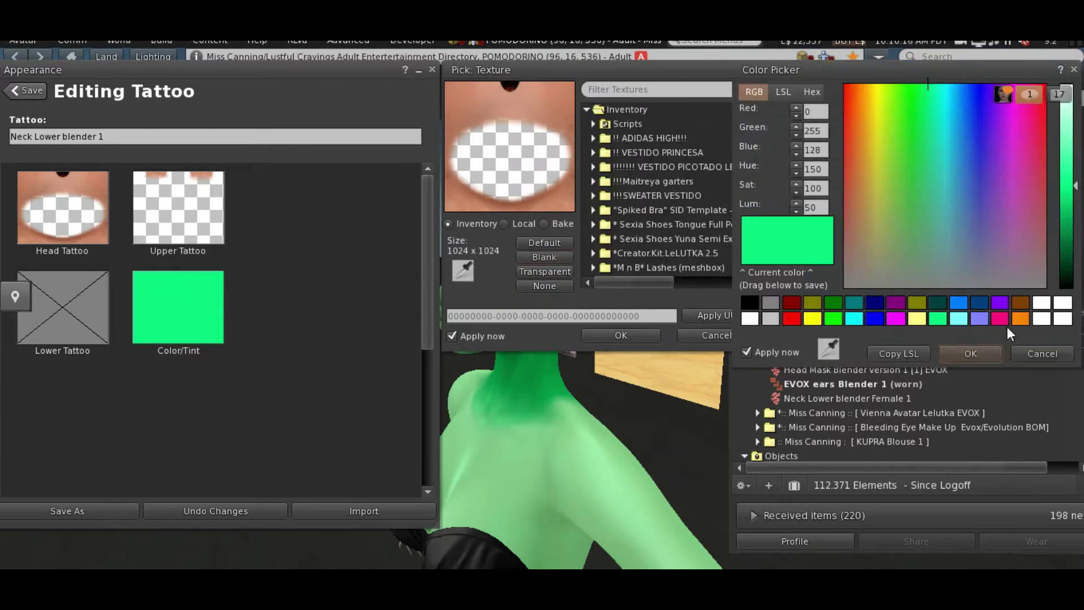
click(1063, 321)
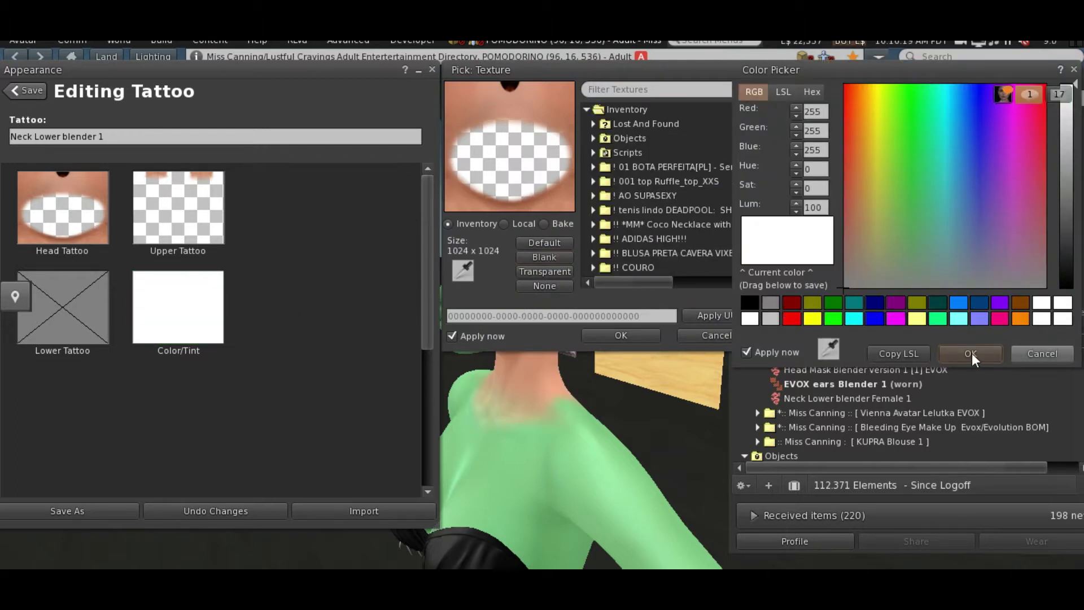
click(971, 353)
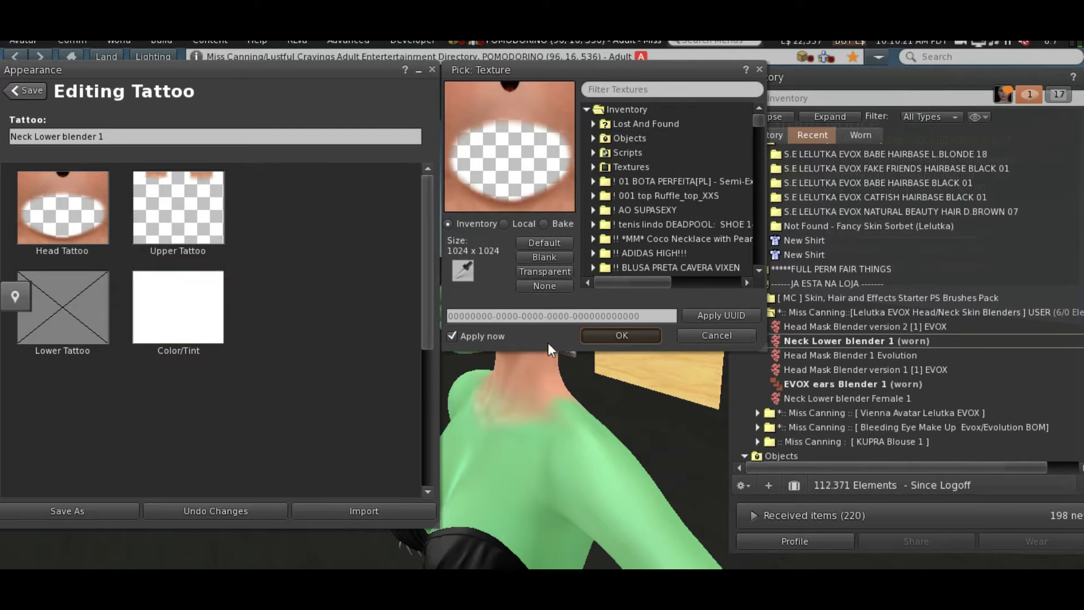
click(621, 335)
Switch between the Photoshop 3D model and the Second Life viewer to compare the head and neck blend with the avatar.
mouse_move(528, 587)
click(528, 530)
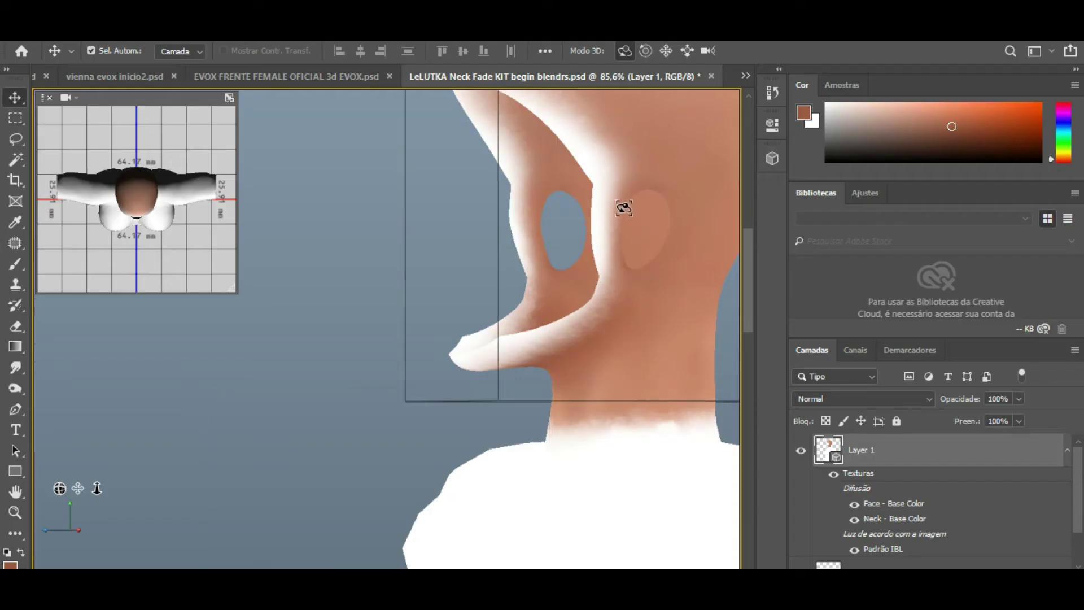
mouse_move(722, 587)
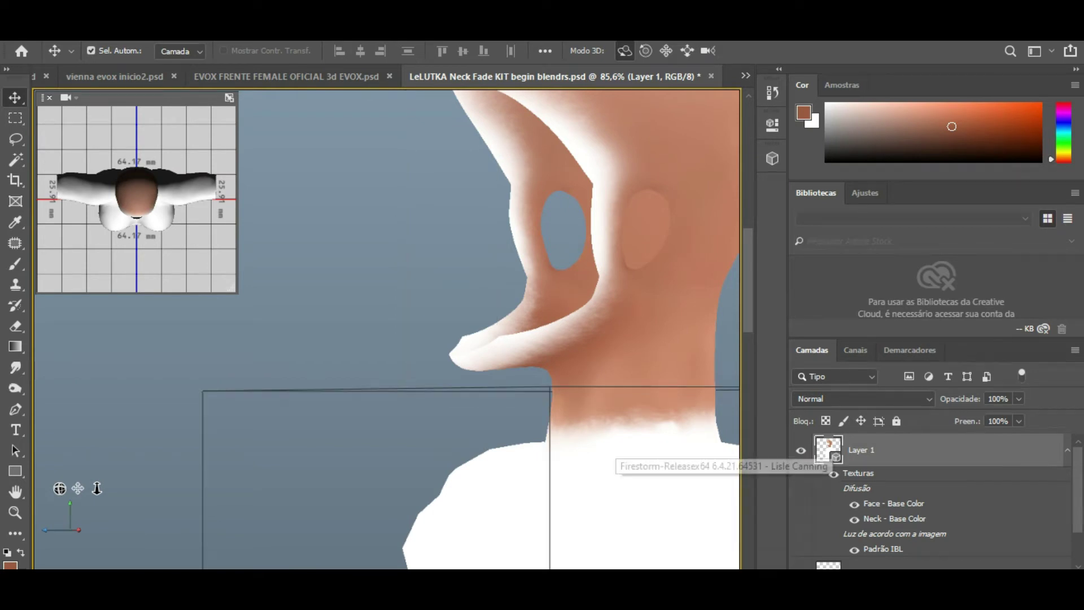
click(722, 536)
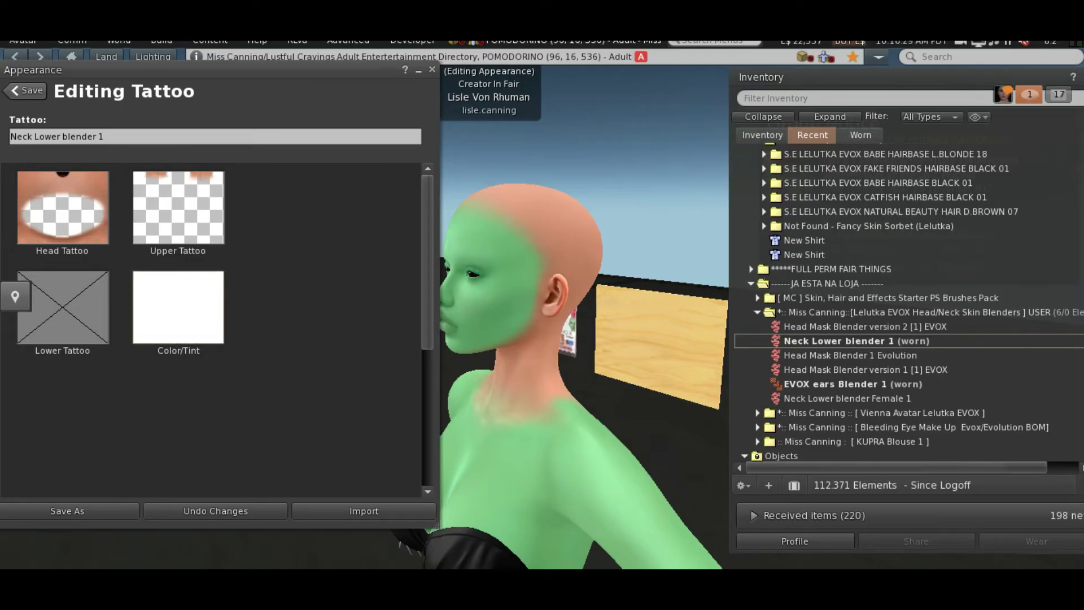
key(alt+Tab)
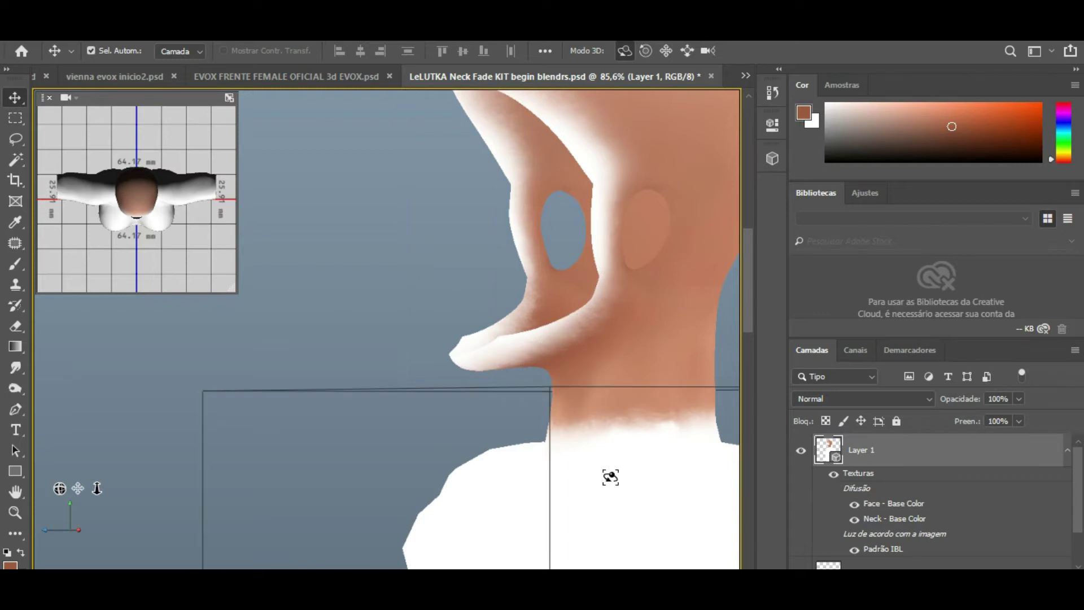
mouse_move(725, 590)
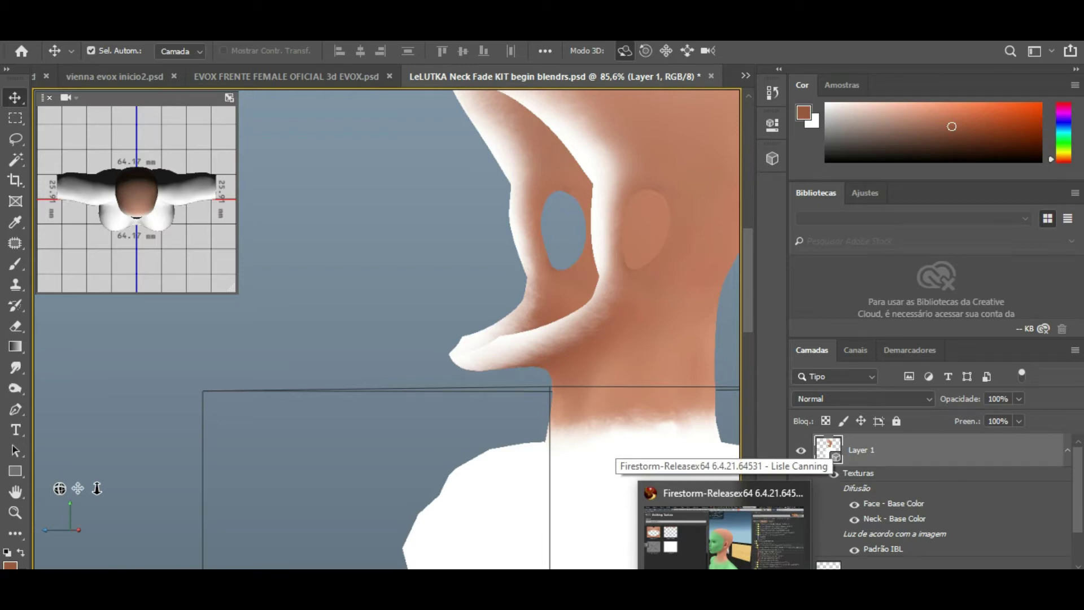
click(724, 536)
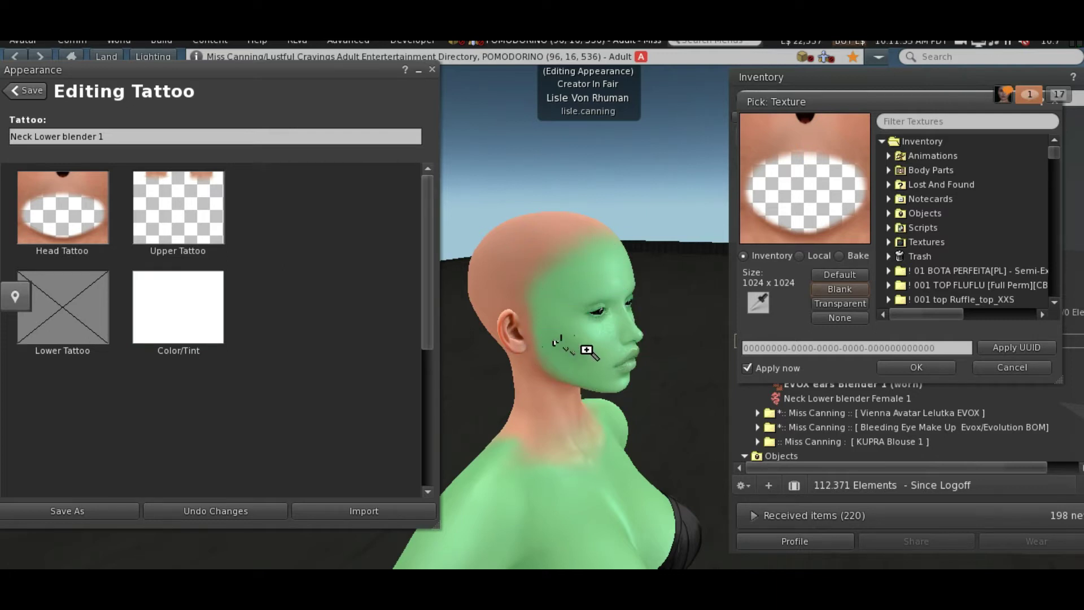
Tint the tattoo black, RGB 0, 0, 0, check the head and neck blend from several angles, and accept the colour.
click(169, 311)
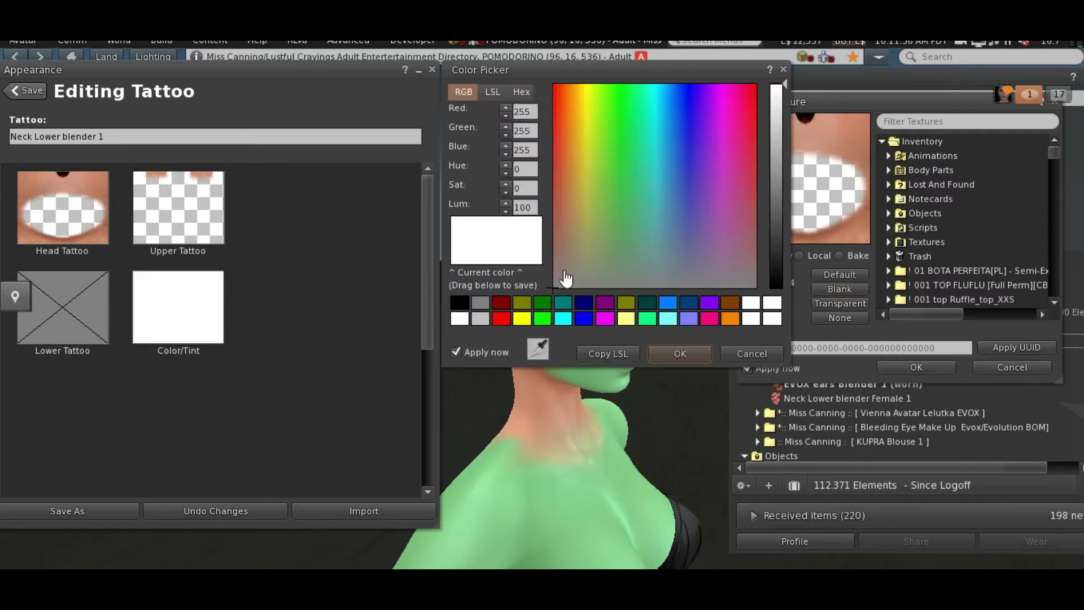
click(468, 303)
drag(637, 77, 323, 86)
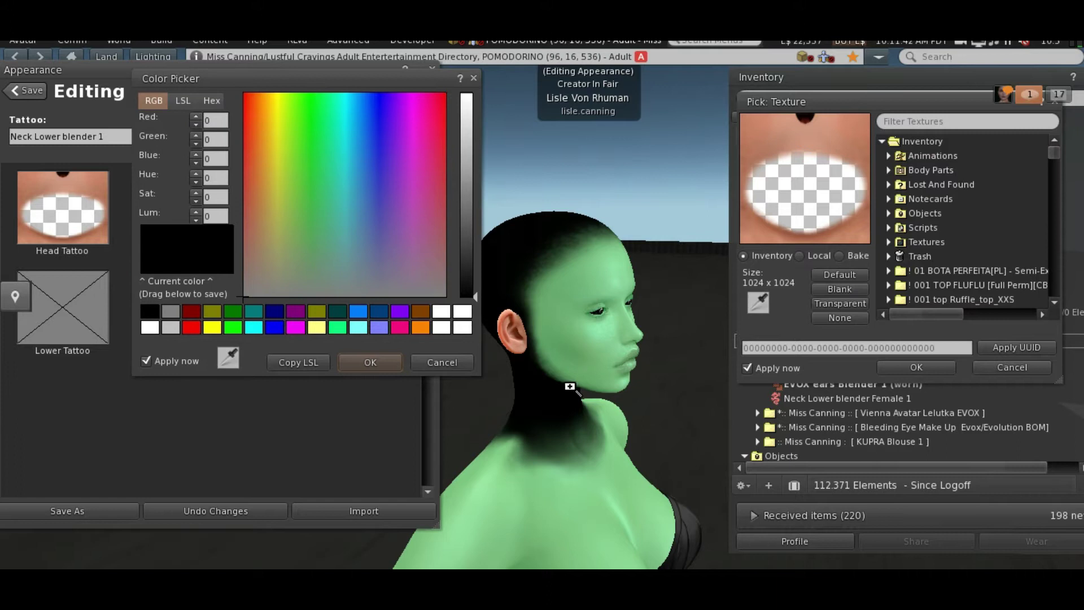
drag(556, 314, 197, 319)
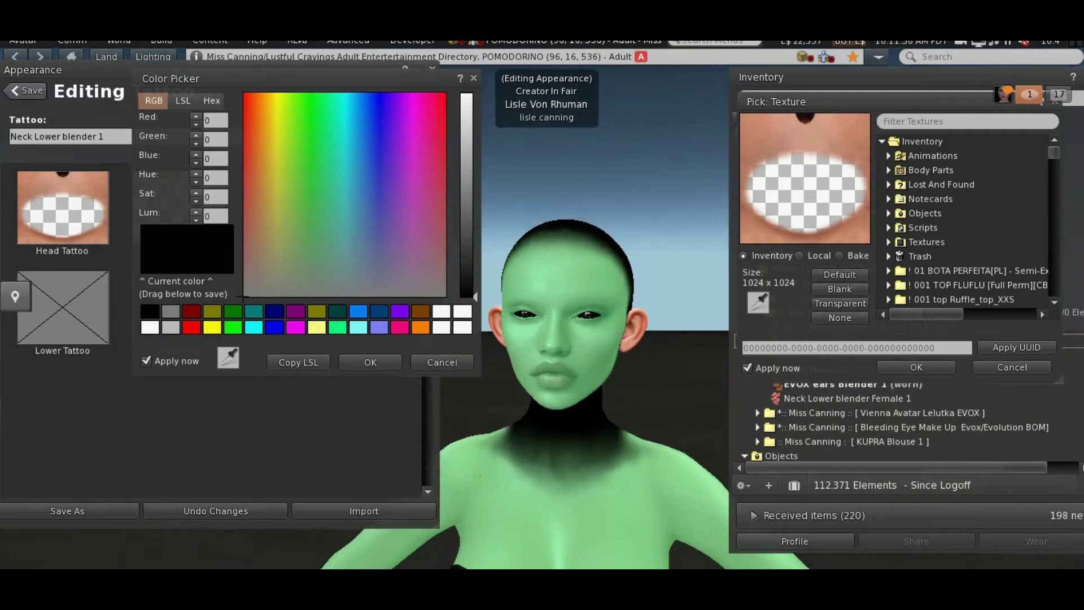
click(373, 362)
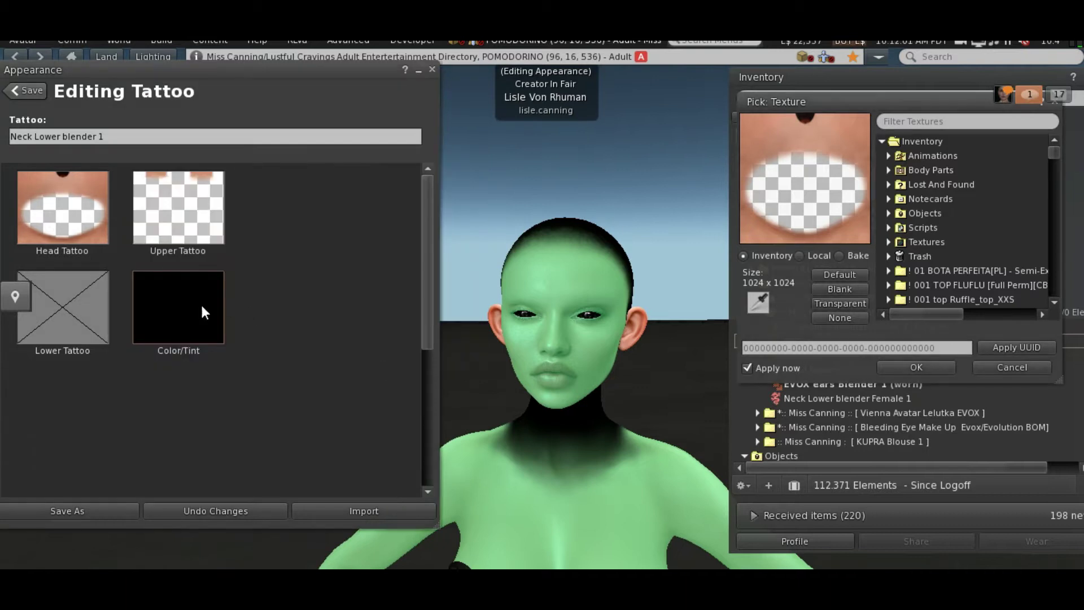
Return the Neck Lower blender 1 tattoo's tint to white, RGB 255, 255, 255.
click(201, 303)
click(459, 319)
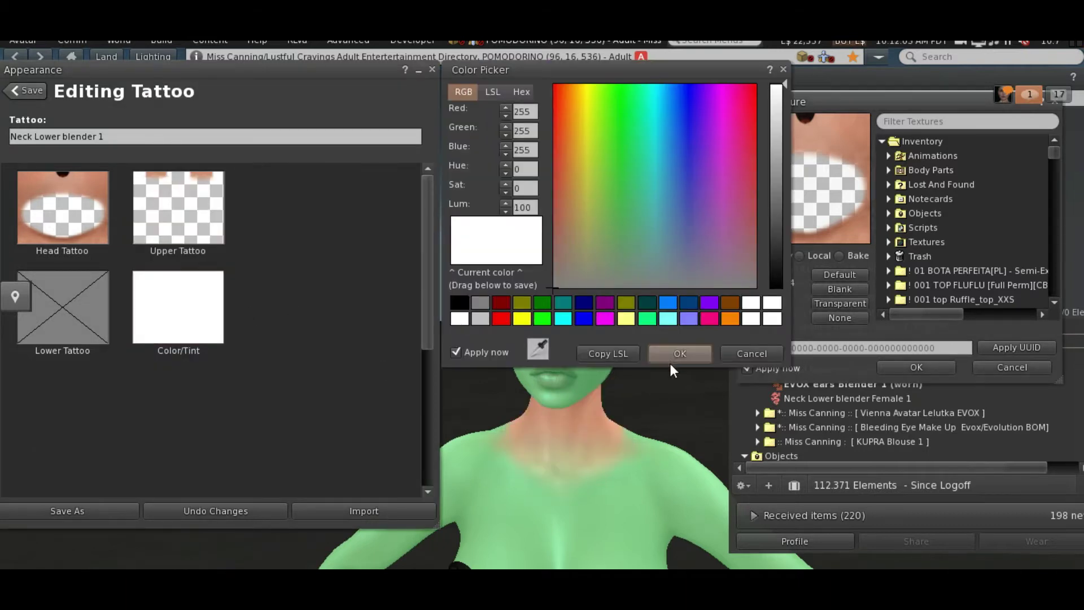
click(679, 354)
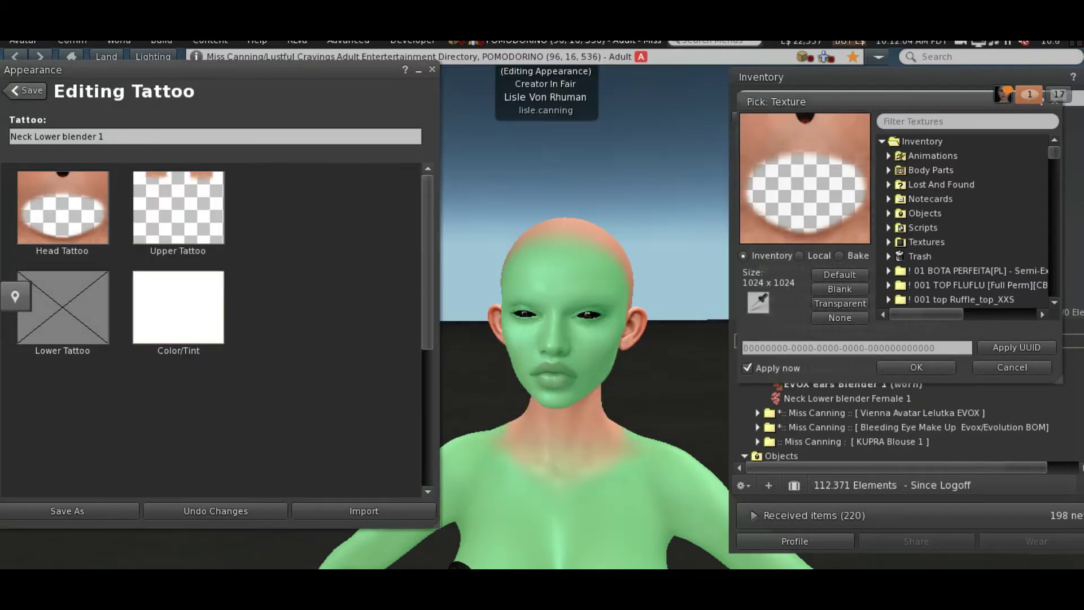
Add the file head evox blender 3 Fade (Head) as a local texture and apply it as the Head Tattoo.
click(804, 254)
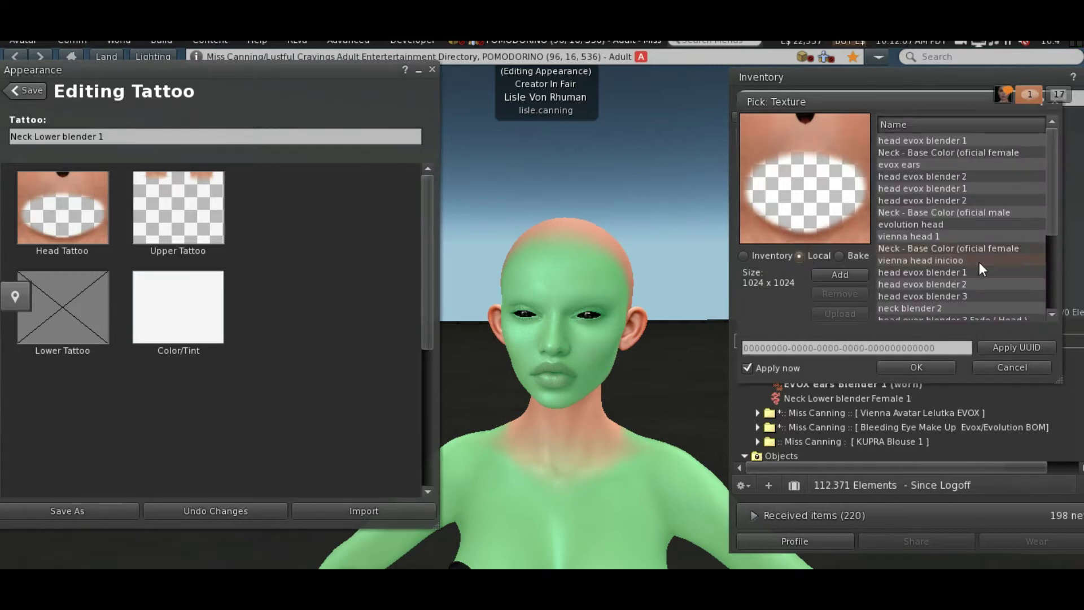
scroll(979, 262, down, 4)
click(823, 271)
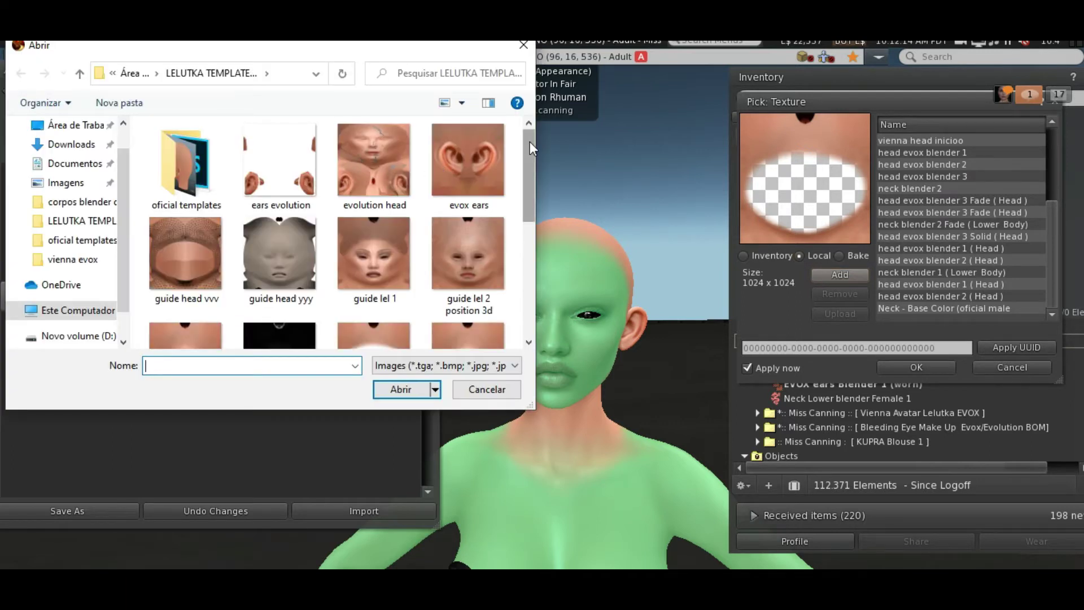
drag(530, 141, 527, 270)
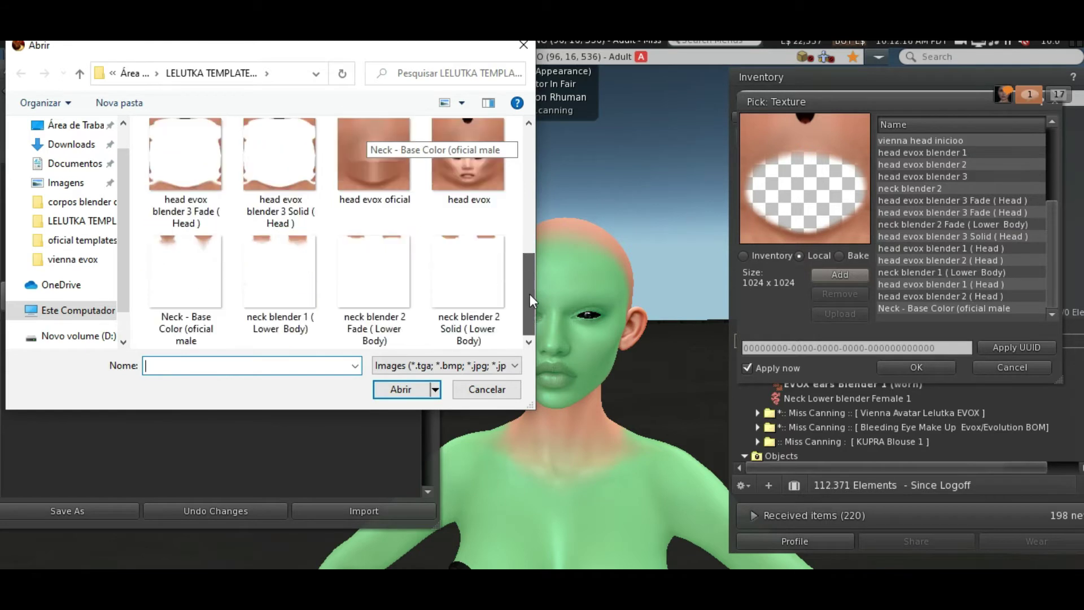
drag(529, 294, 547, 216)
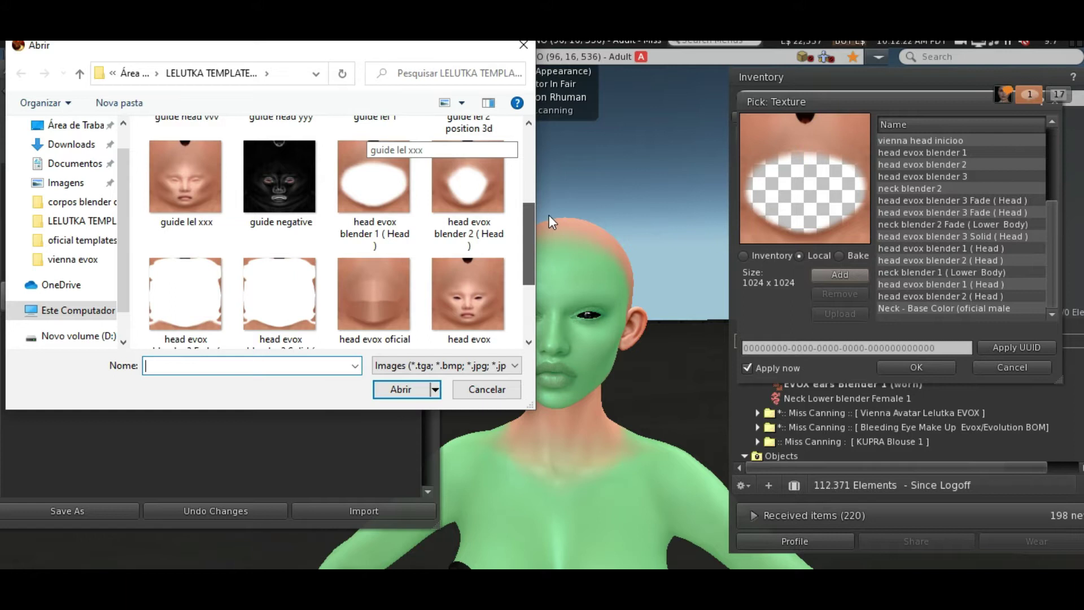
drag(529, 227, 530, 269)
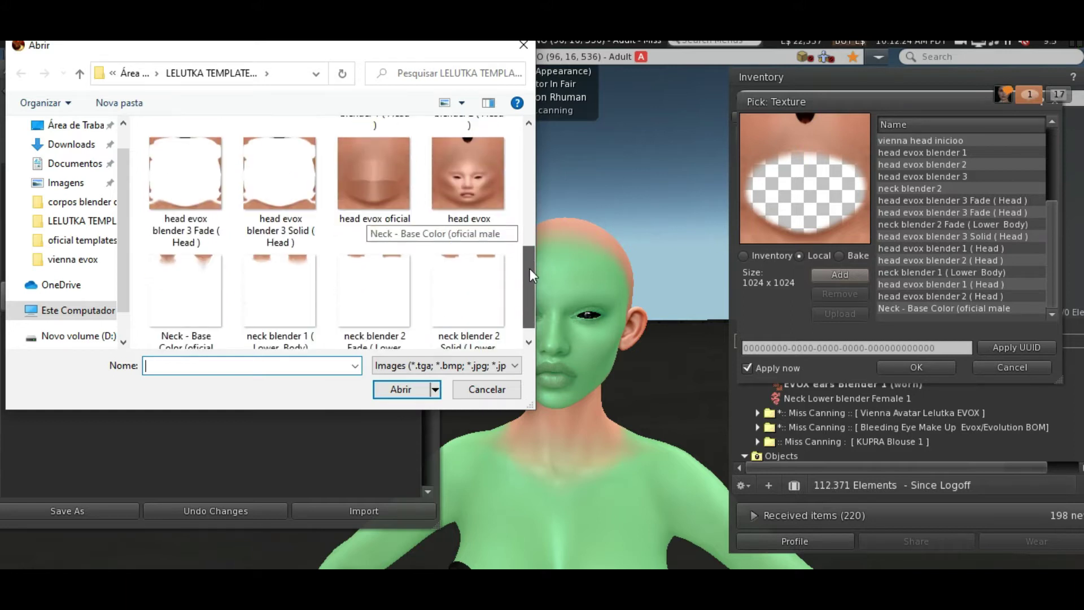
double_click(207, 192)
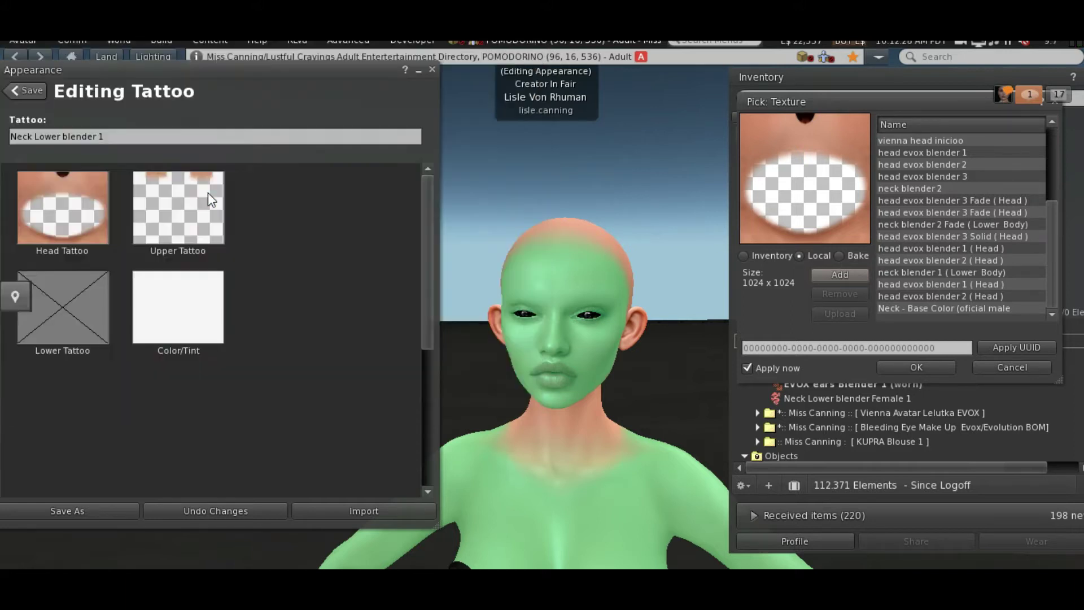
drag(1052, 254, 1048, 296)
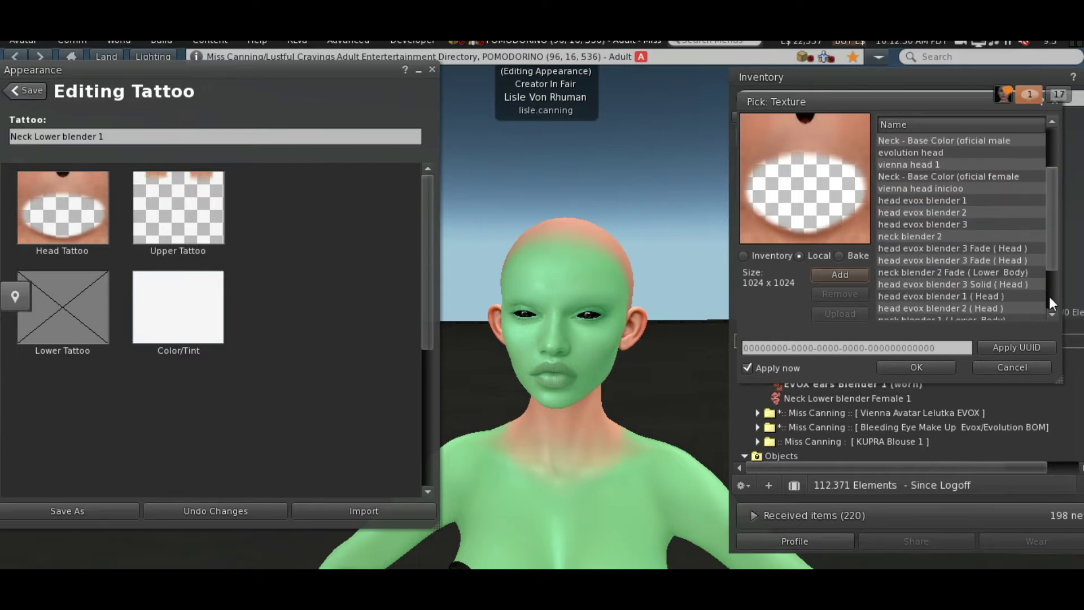
click(1015, 309)
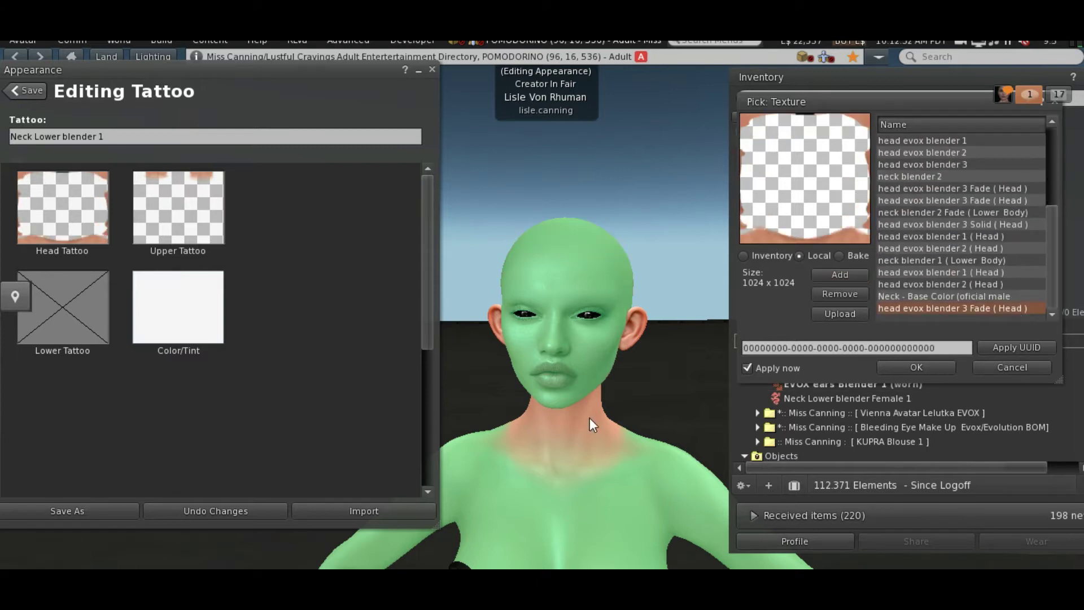
Inspect the faded head and neck blend from behind, the front and the side, and select the worn EVOX ears Blender 1 item.
drag(597, 362, 496, 423)
drag(542, 322, 299, 324)
drag(512, 400, 544, 319)
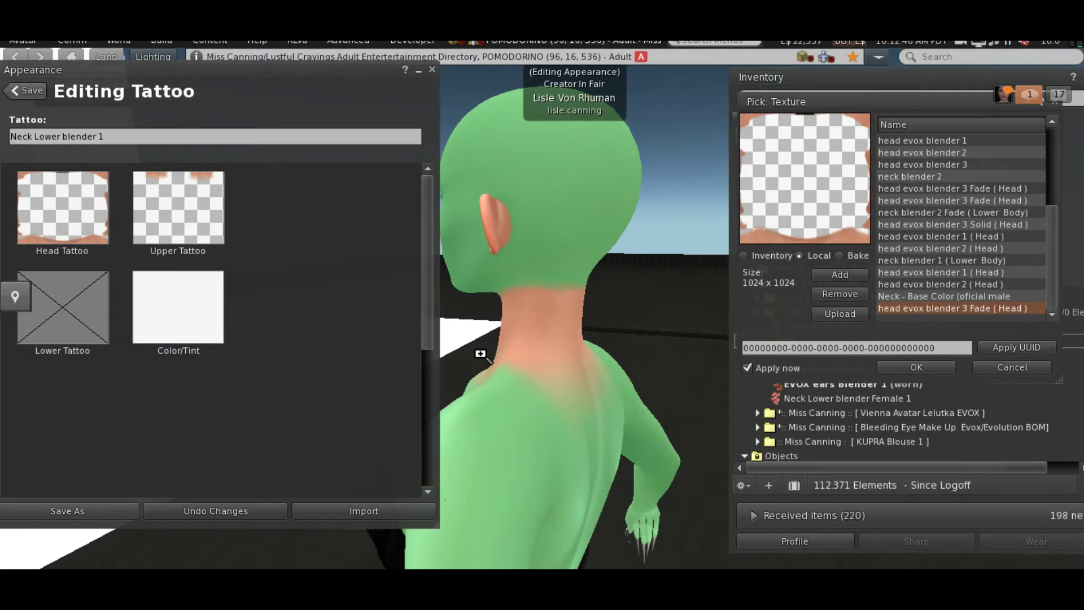
key(Escape)
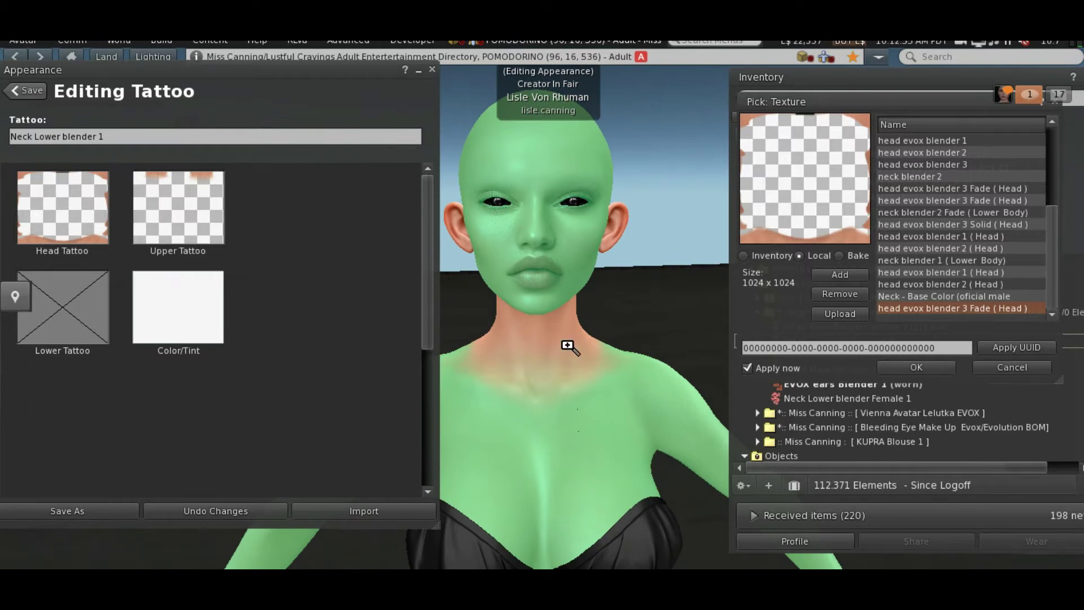
drag(547, 300, 501, 232)
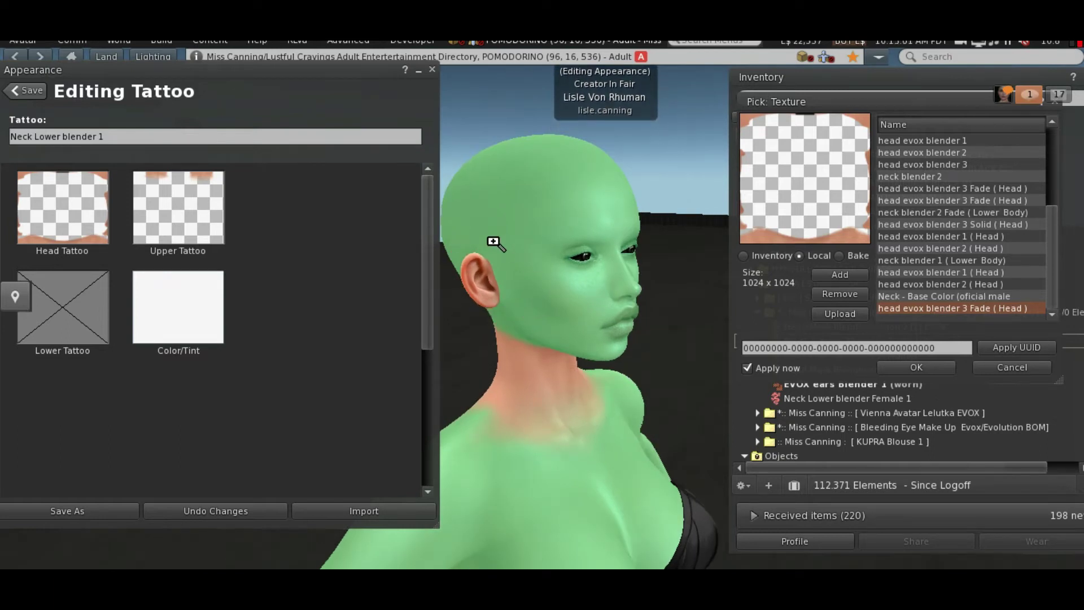
click(849, 386)
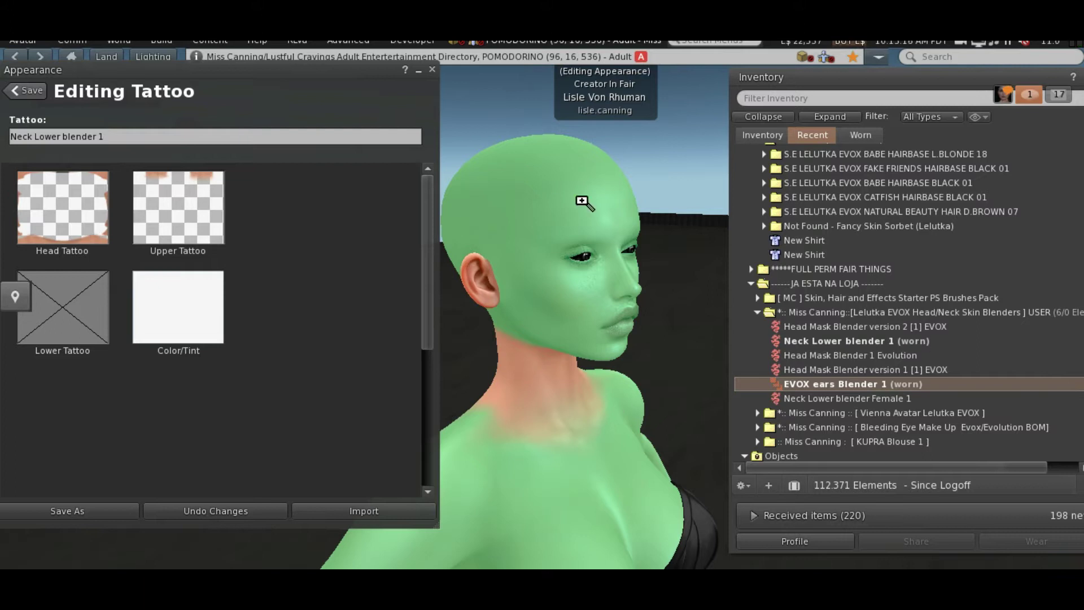
Add the file head evox blender 3 Solid (Head) as a local texture and apply it as the Head Tattoo.
click(85, 228)
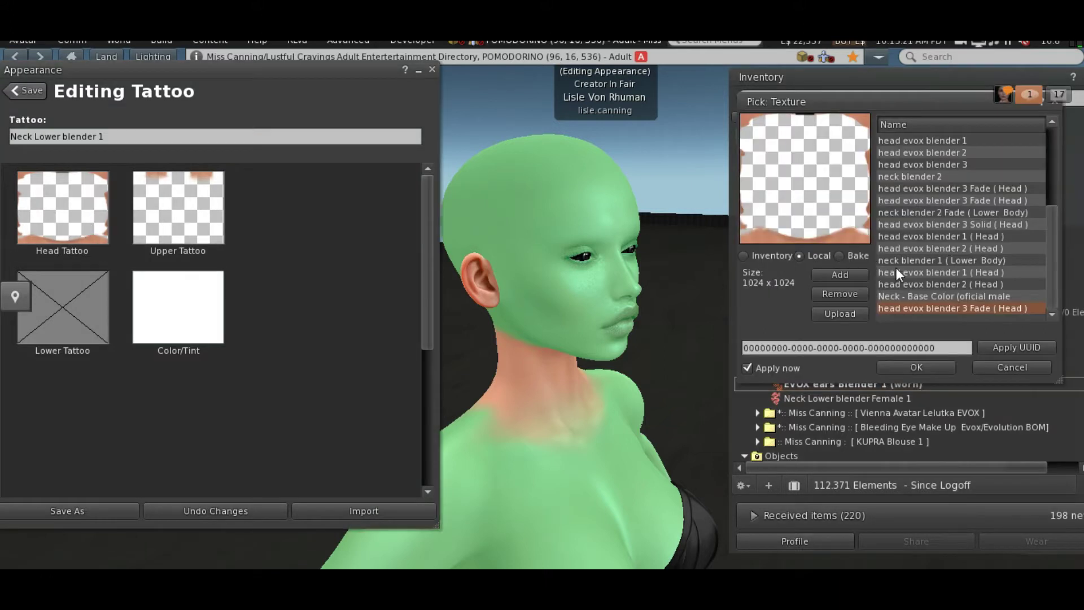
click(831, 276)
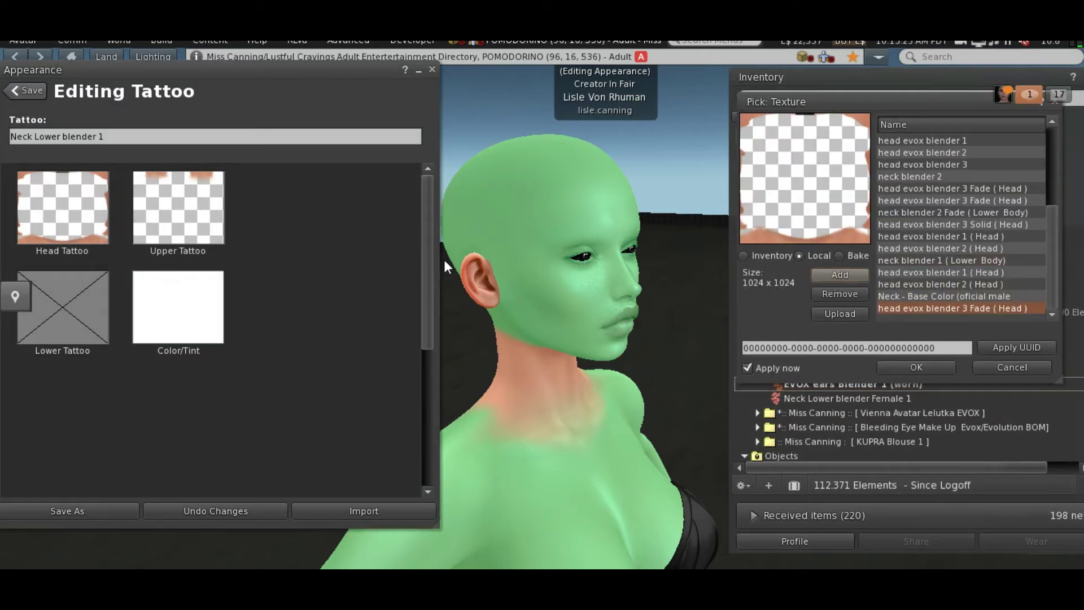
drag(531, 166, 530, 335)
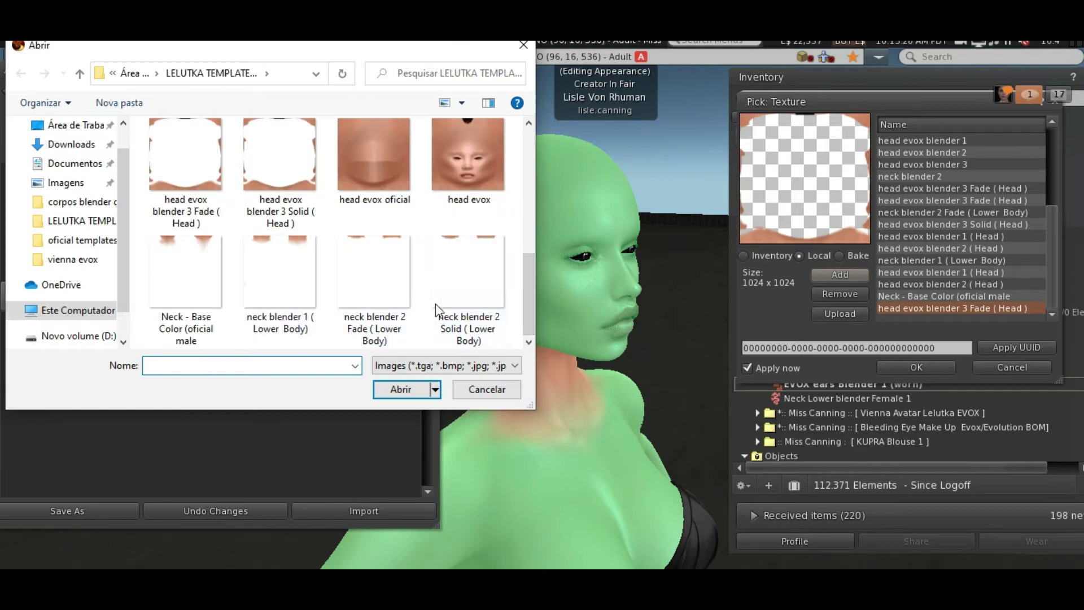
double_click(275, 164)
scroll(1022, 274, down, 4)
drag(1050, 219, 1055, 318)
click(995, 304)
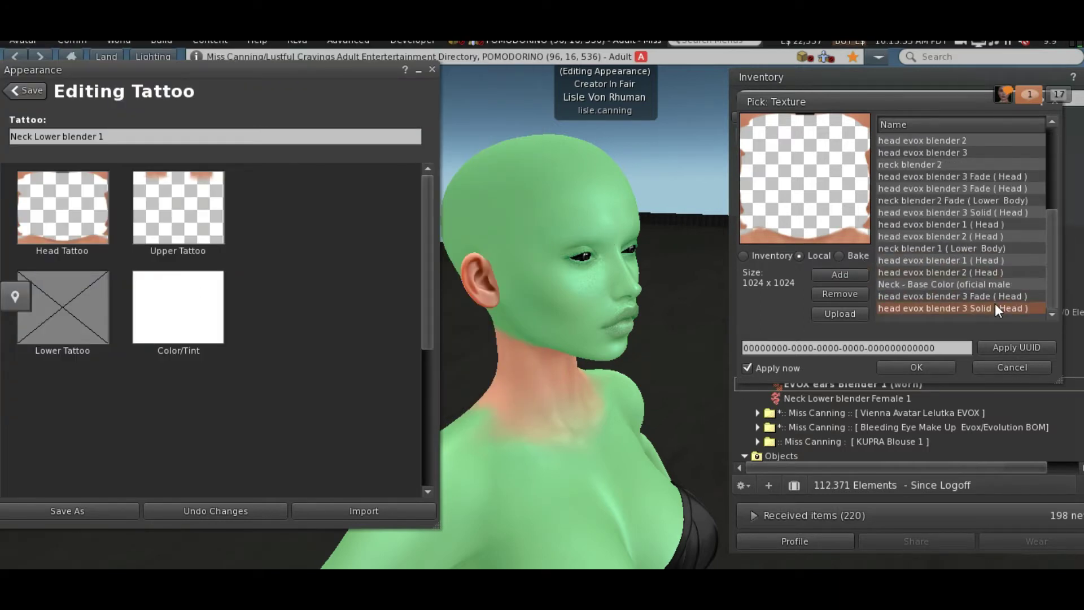
Inspect the solid head blend at the nape of the neck and return to the avatar's front view.
drag(528, 323, 892, 323)
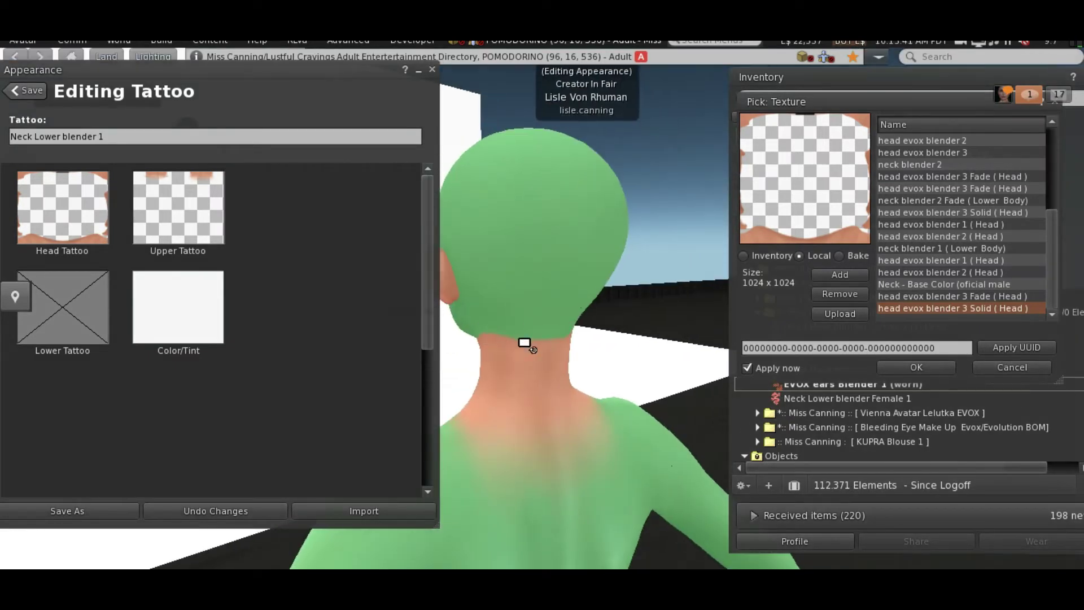
drag(542, 361, 1005, 299)
key(Escape)
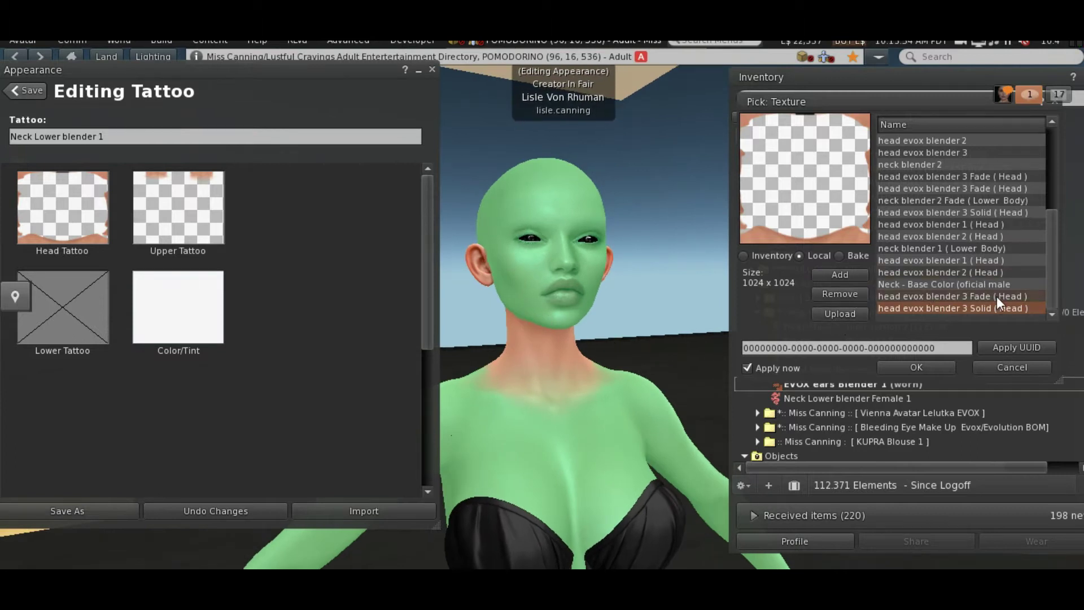
Preview head evox blender 1 (Head) on the Head Tattoo, and apply head evox blender 2 (Head).
click(927, 263)
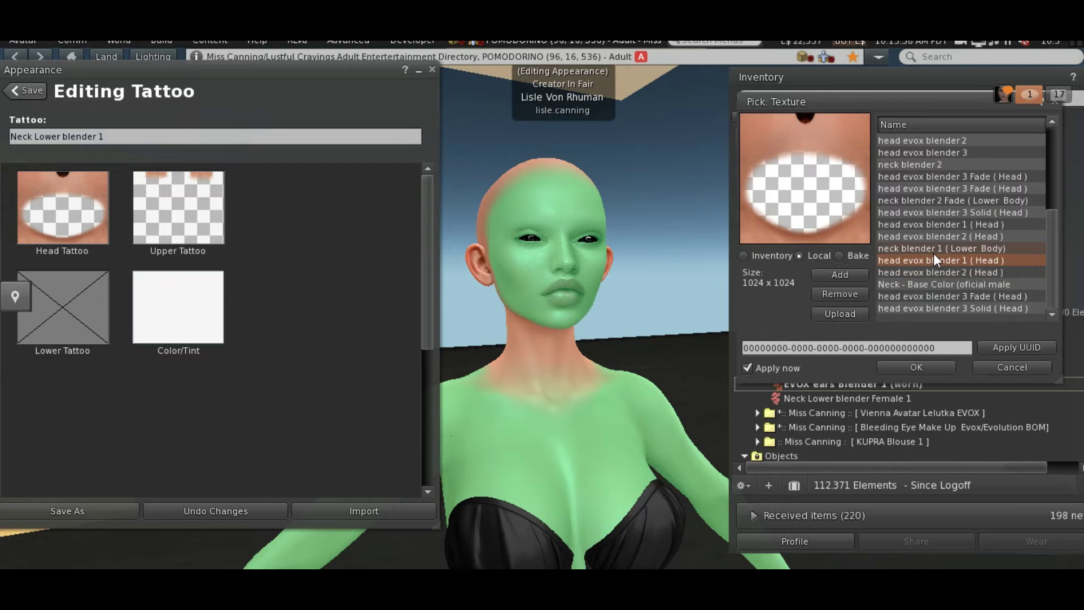
click(940, 237)
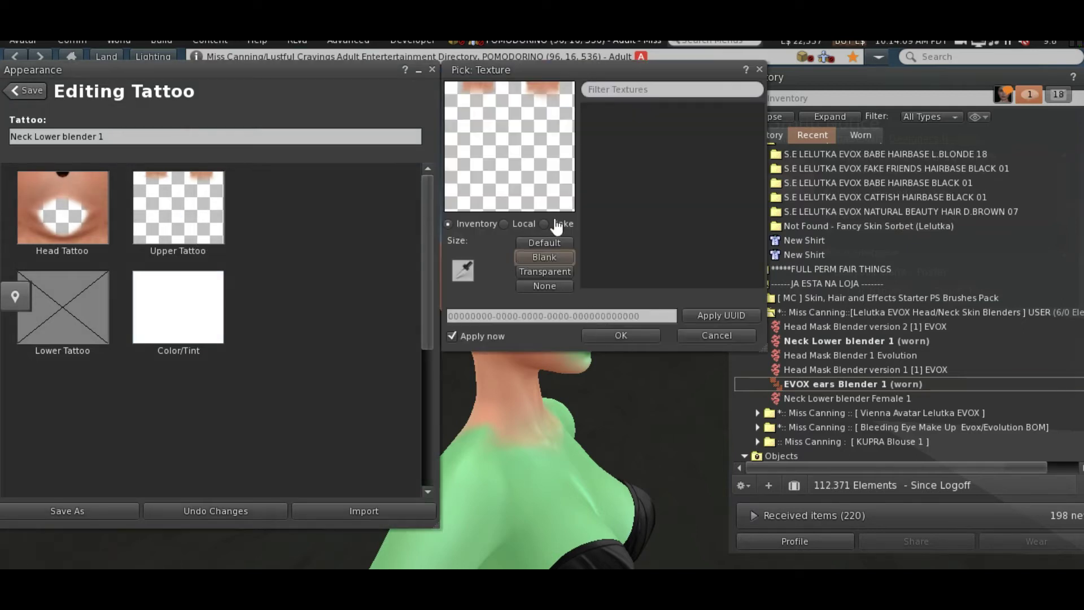
Add the local texture neck blender 2 Solid (Lower Body), apply it as the Upper Tattoo, and inspect the neck edge around the avatar.
click(509, 225)
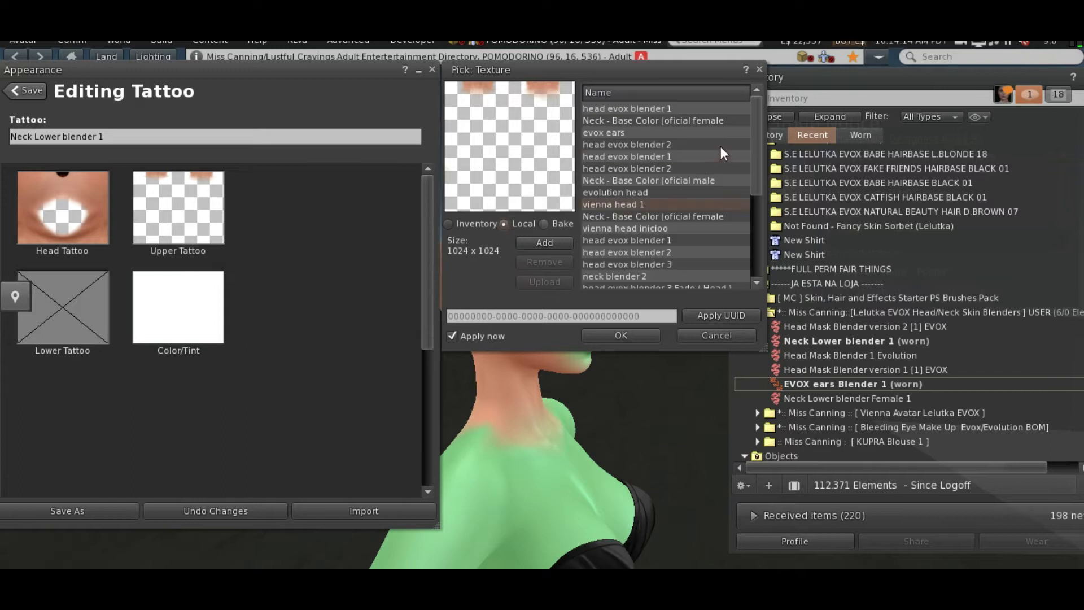
drag(757, 126, 757, 208)
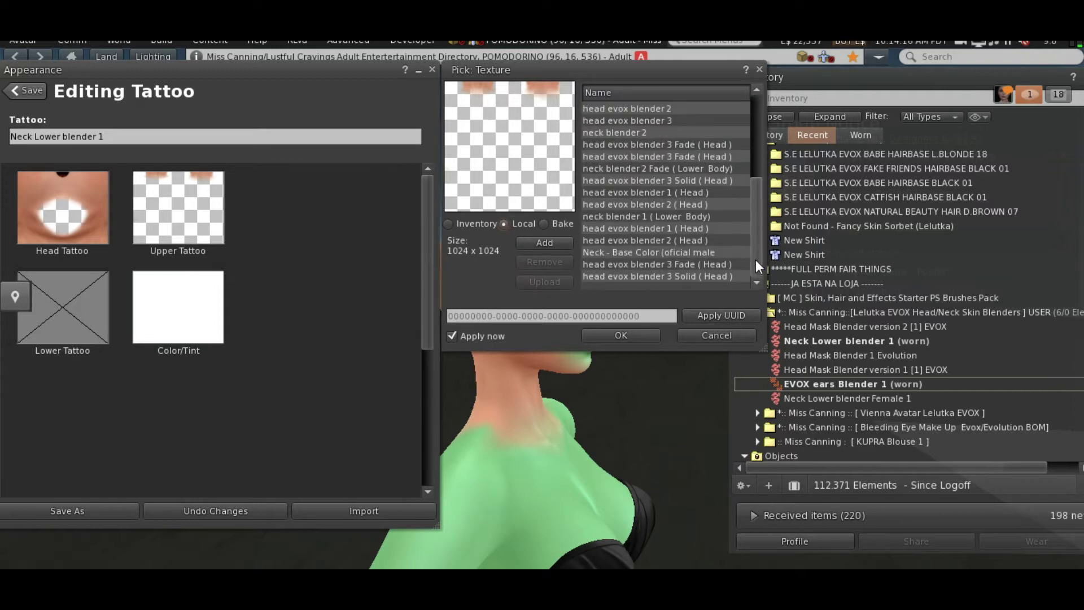
drag(575, 64, 244, 72)
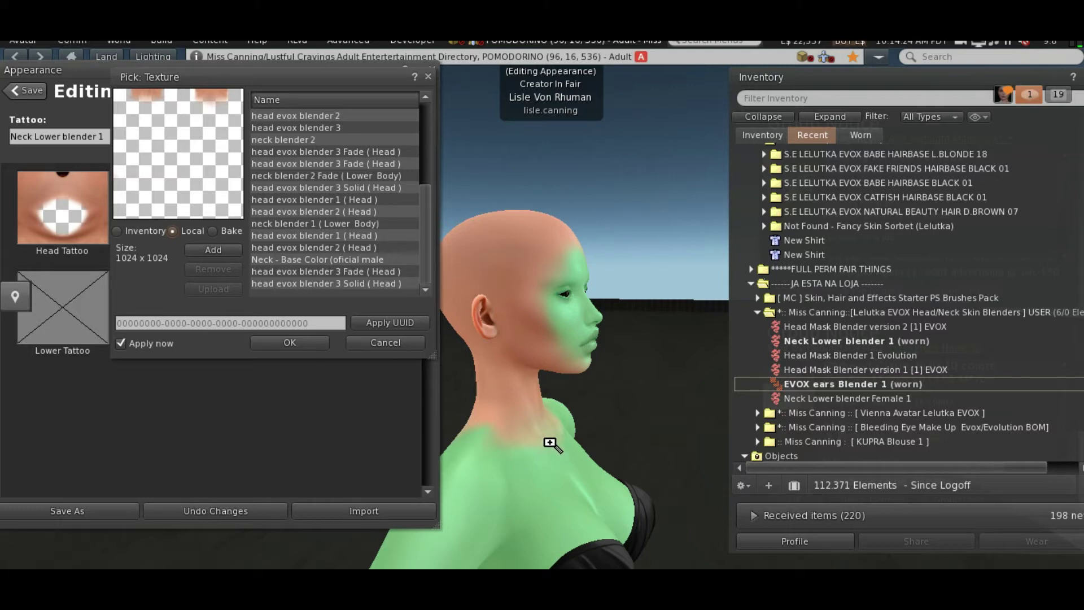
click(374, 259)
click(199, 254)
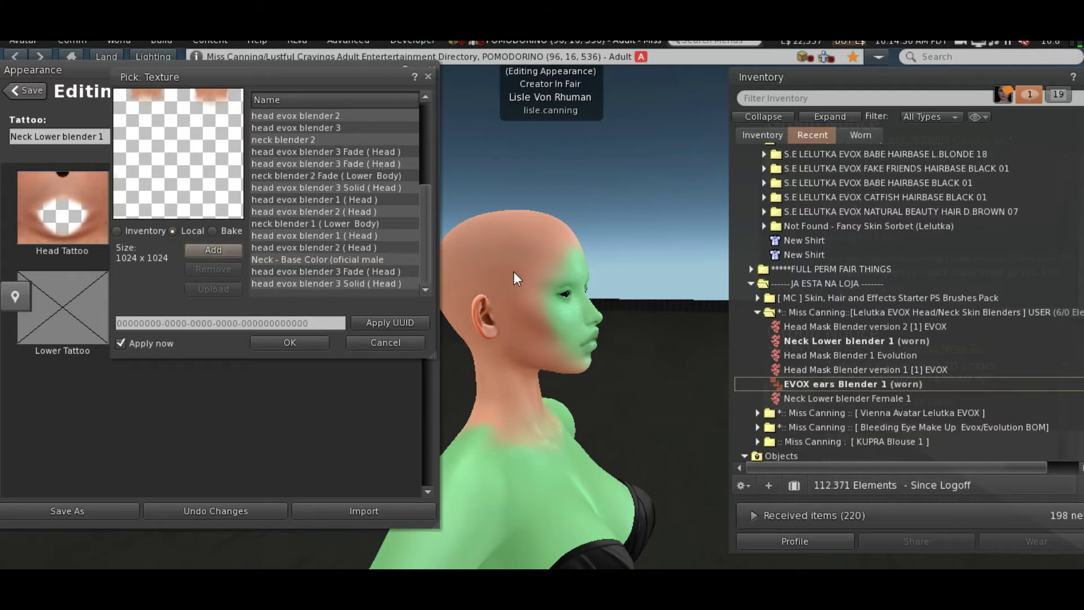
drag(524, 129, 523, 289)
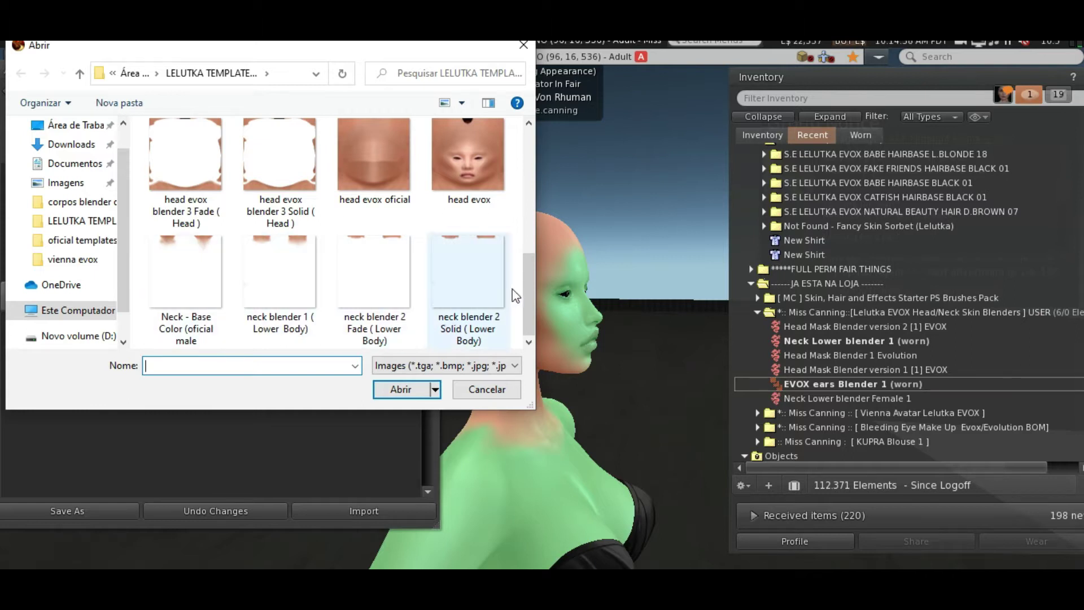
double_click(464, 269)
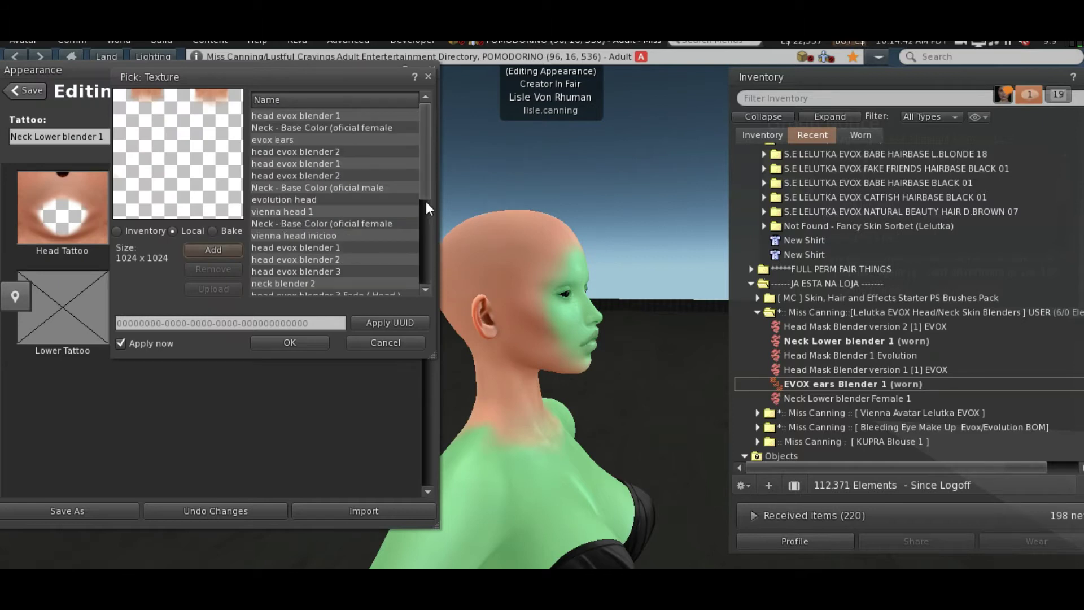
scroll(425, 258, down, 1)
click(375, 283)
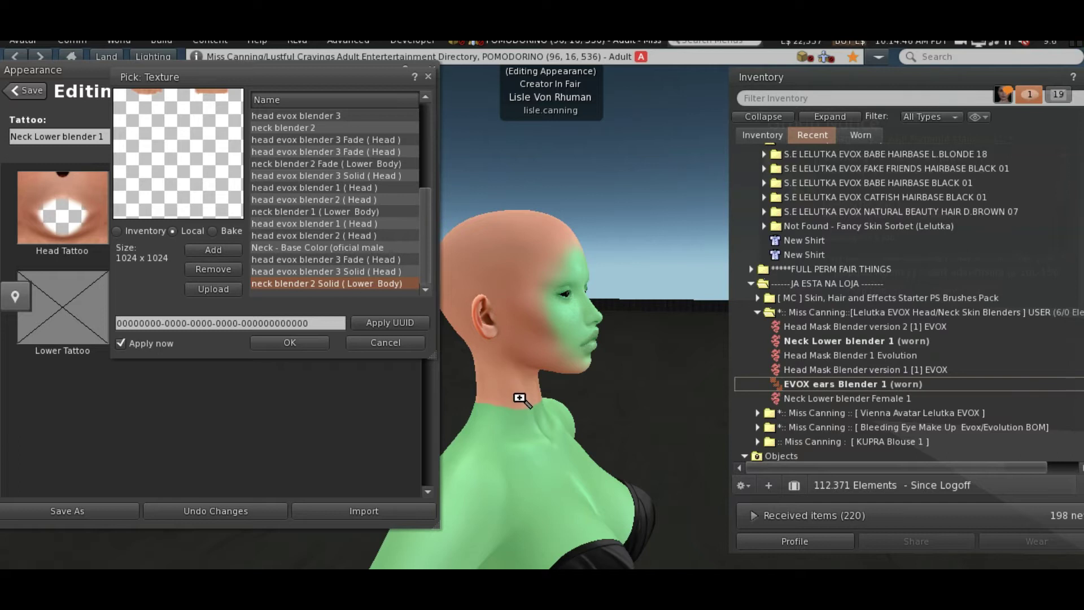
drag(520, 373, 158, 367)
key(Escape)
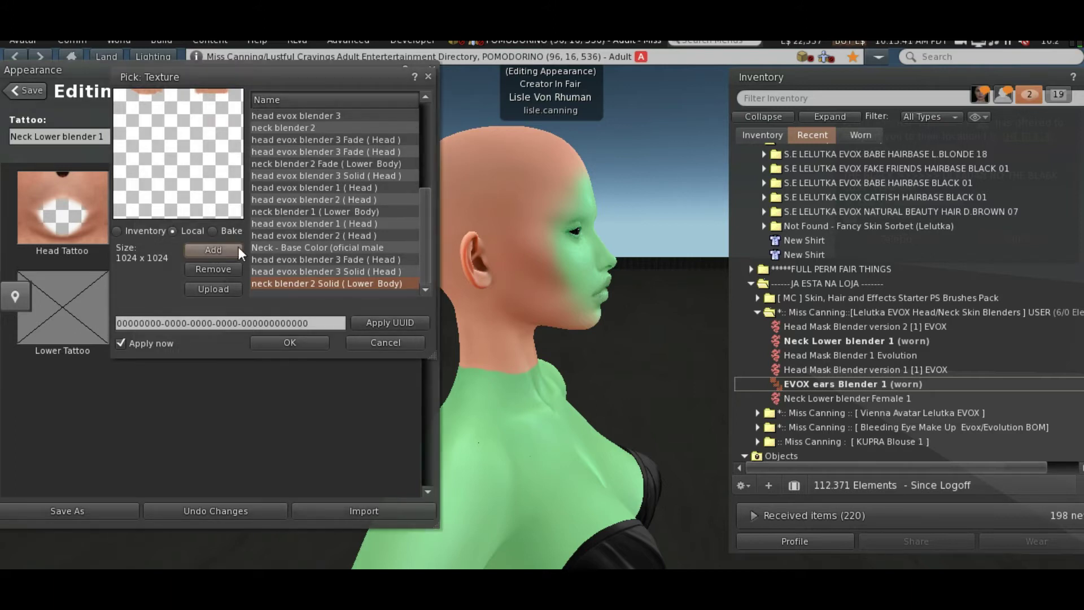
Add the local texture neck blender 2 Fade (Lower Body), apply it as the Upper Tattoo, and inspect the neck blend around the avatar.
drag(524, 149, 513, 290)
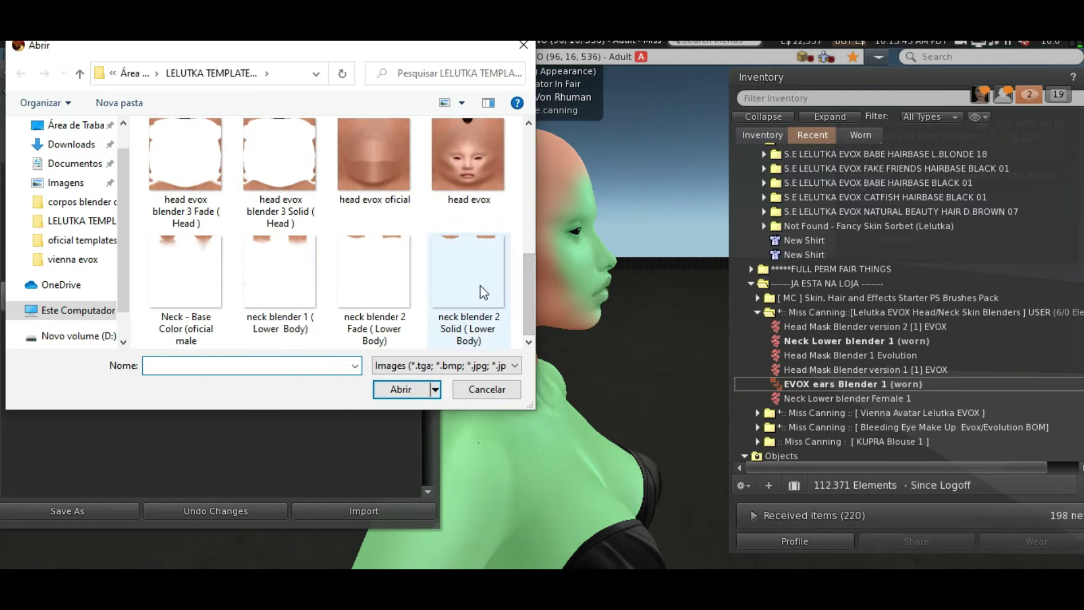
double_click(391, 284)
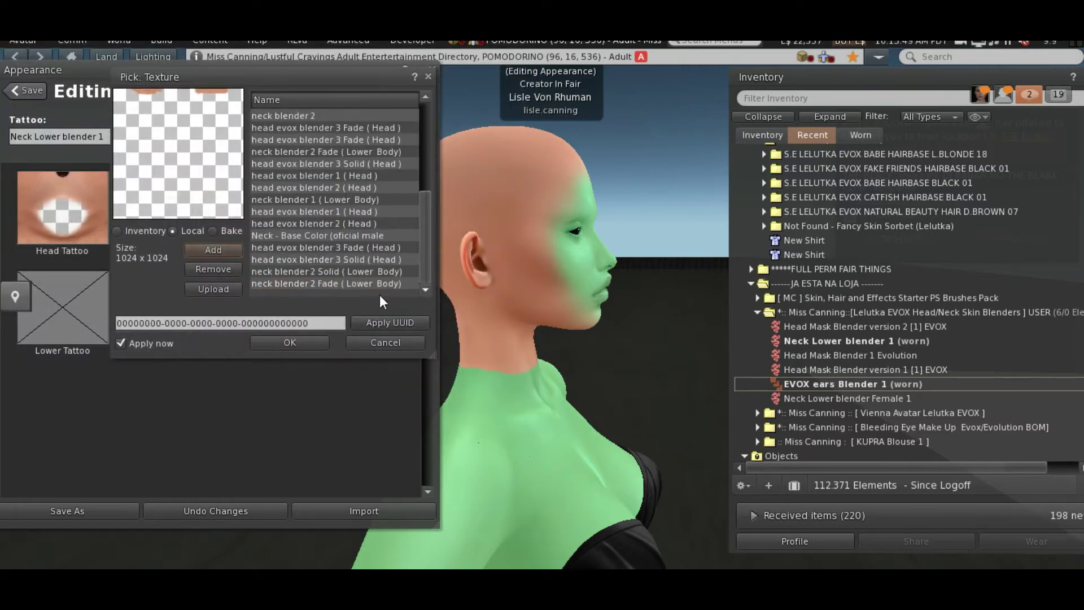
click(371, 286)
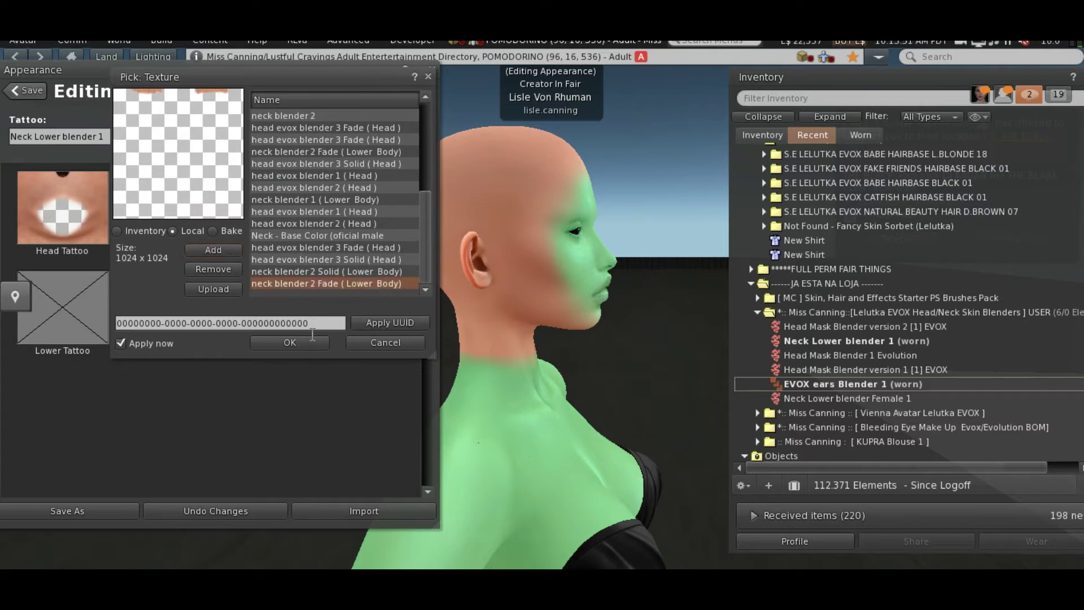
click(290, 342)
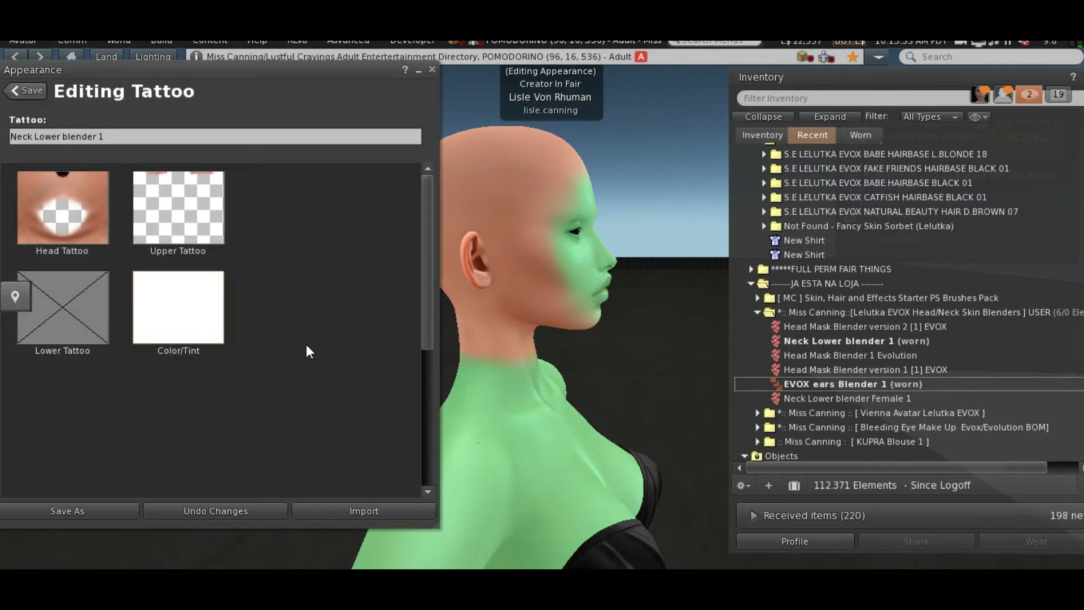
drag(484, 323, 1033, 322)
drag(603, 341, 1081, 341)
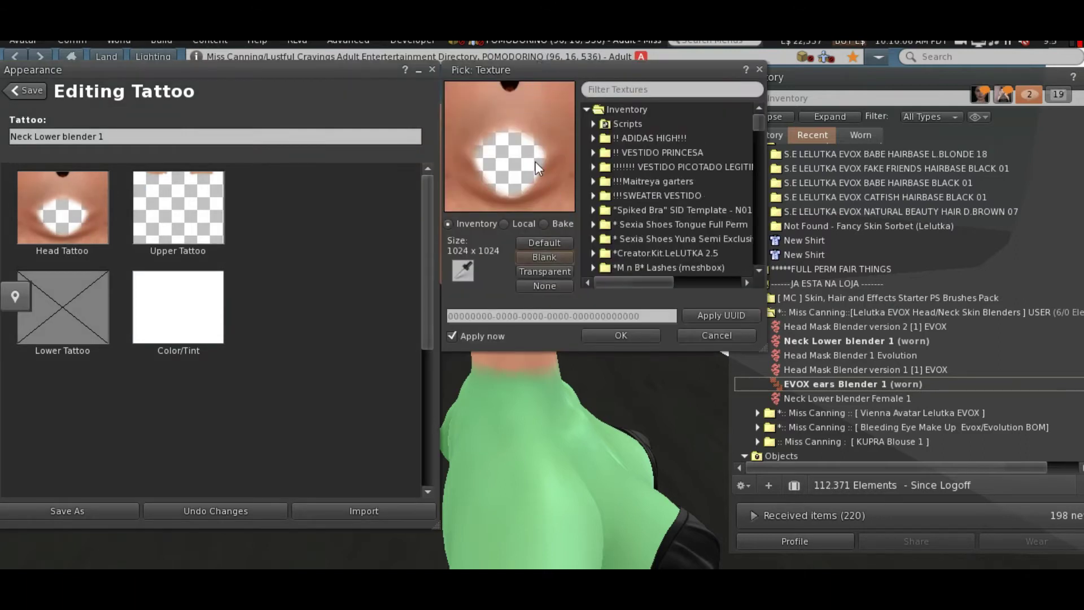
Apply the local texture head evox blender 3 Fade (Head) as the Head Tattoo and inspect the neck from the side and back.
click(505, 224)
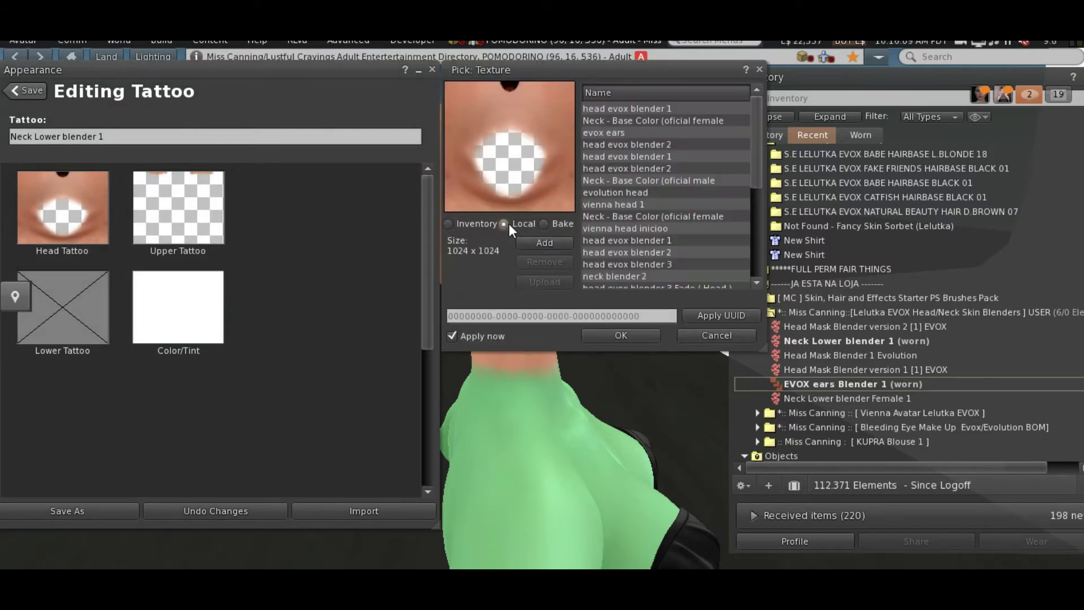
scroll(753, 279, down, 5)
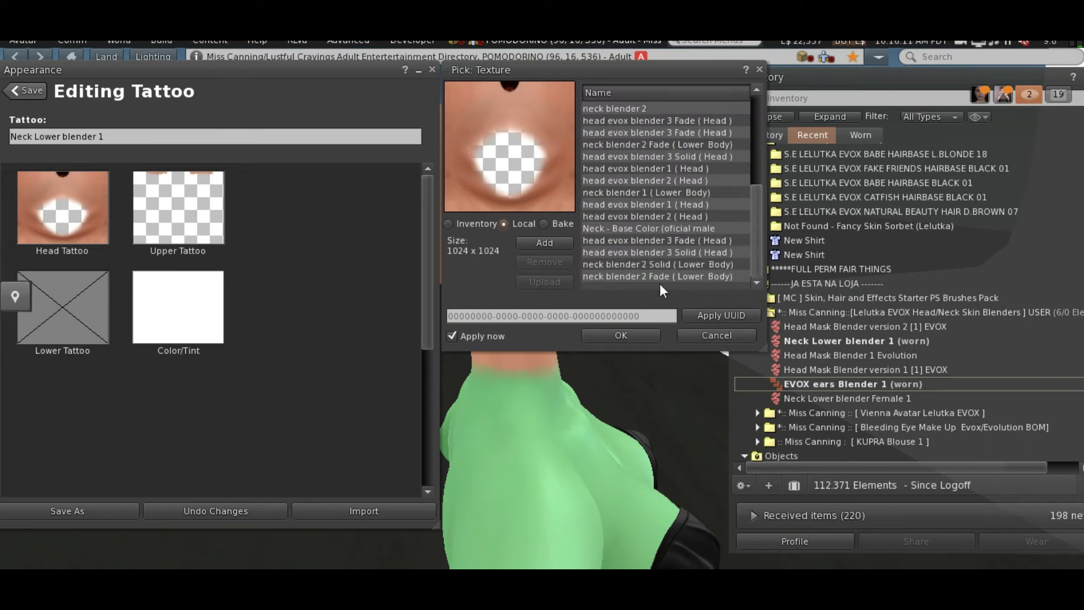
click(667, 240)
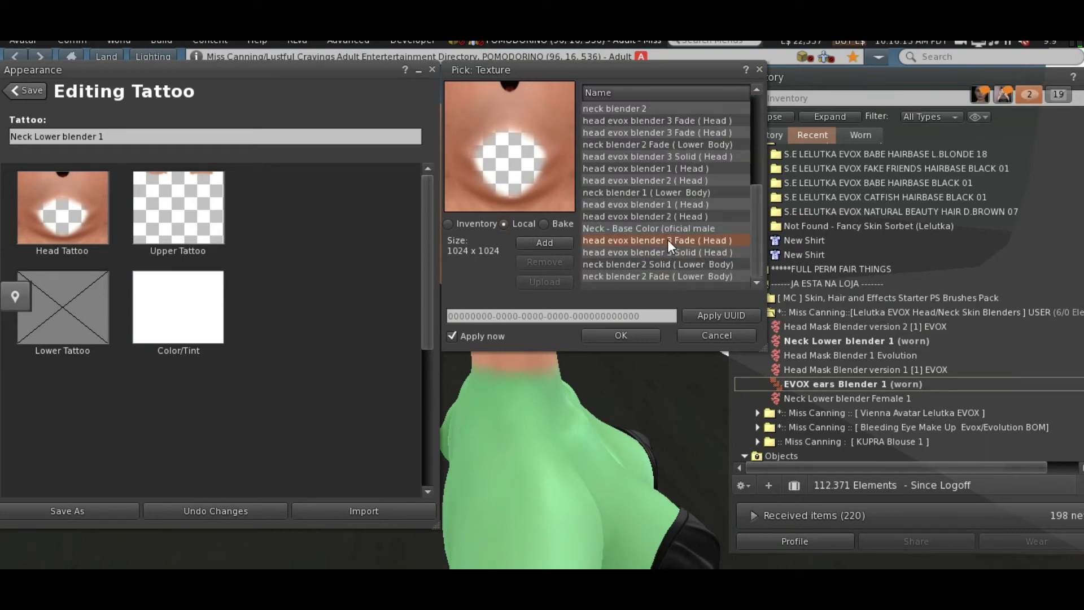
click(627, 333)
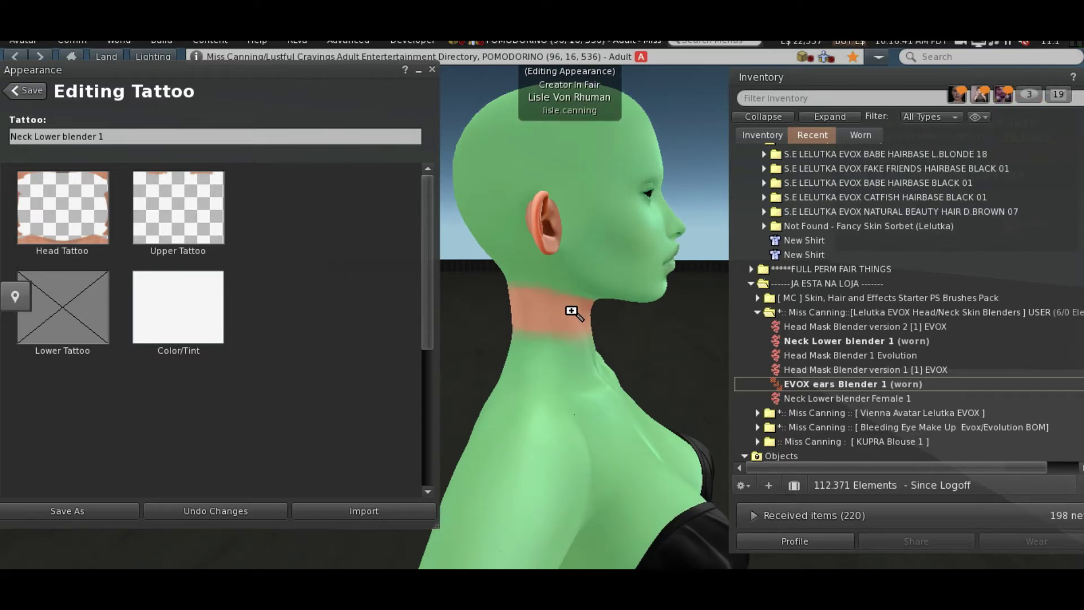
drag(602, 266, 339, 271)
drag(649, 340, 127, 338)
scroll(558, 331, down, 3)
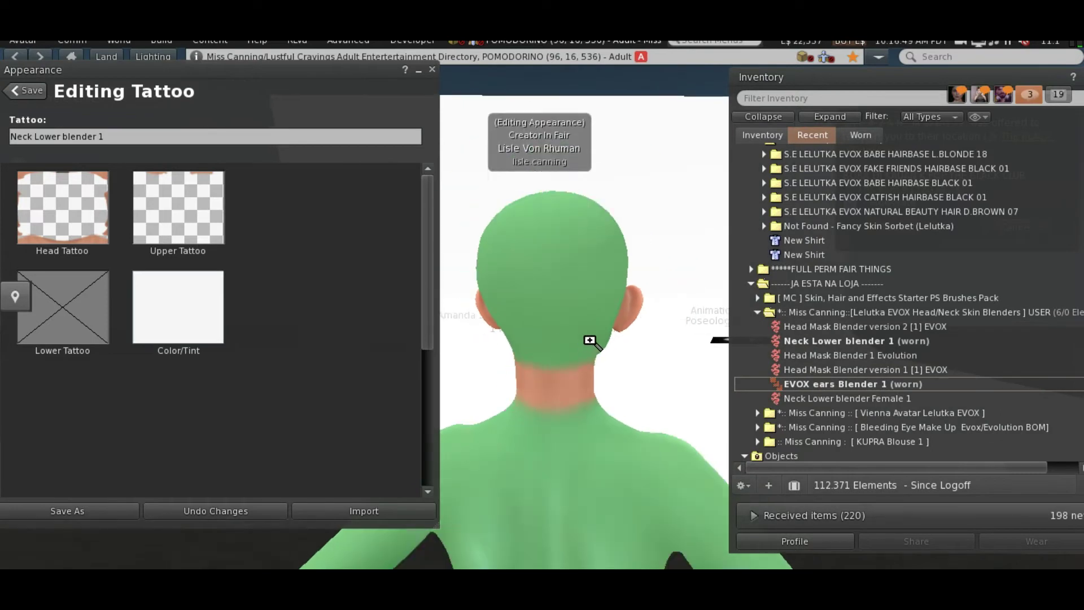
drag(568, 339, 543, 323)
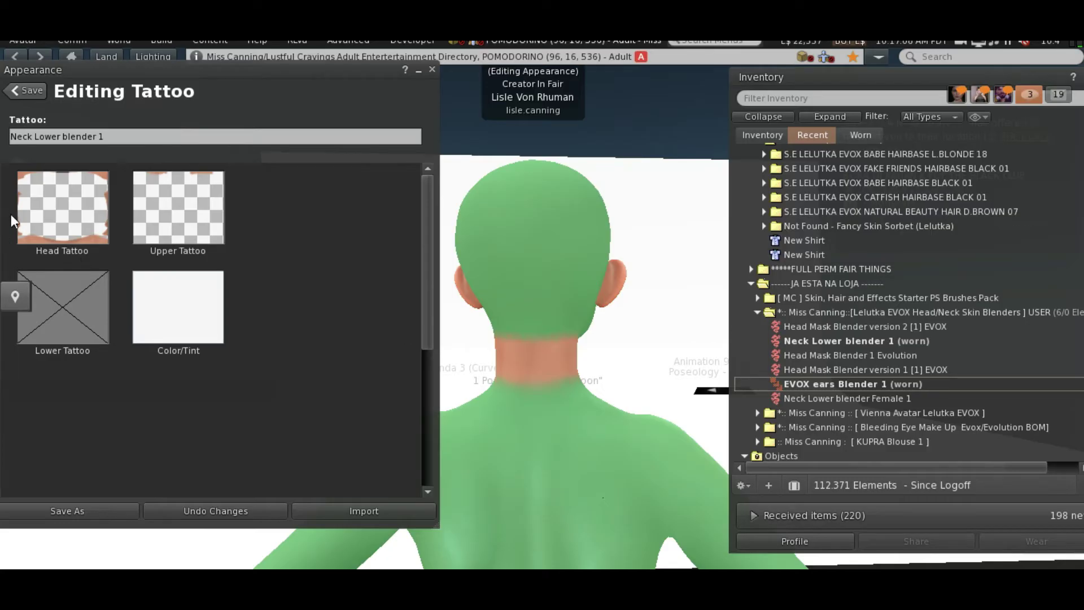
Tint the neck blender tattoo bright green with RGB 0, 255, 128 and inspect the tinted neck from the side.
click(192, 319)
drag(671, 74, 290, 73)
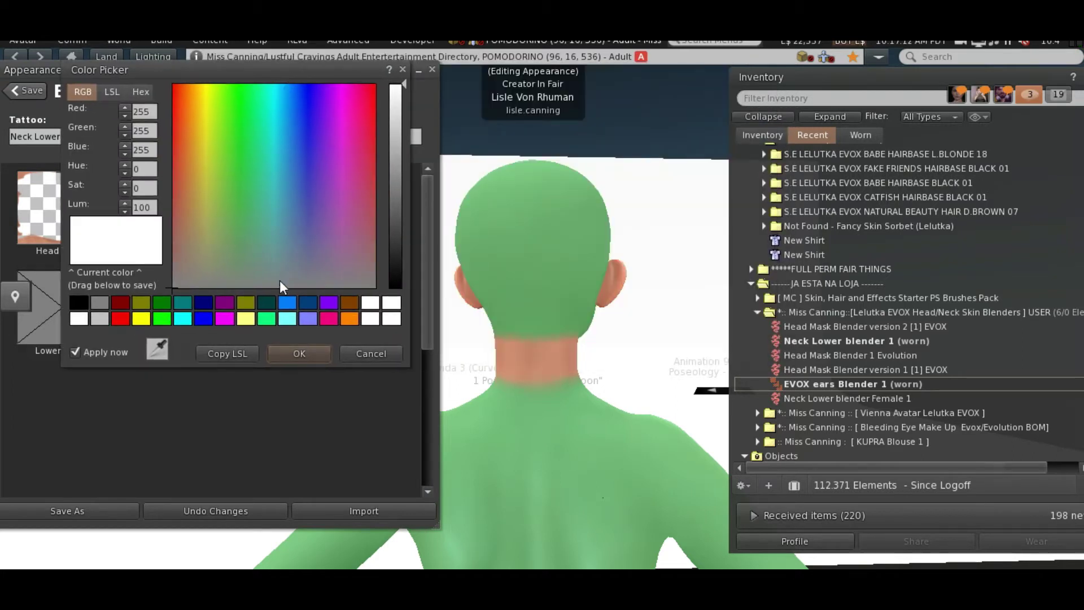
click(267, 322)
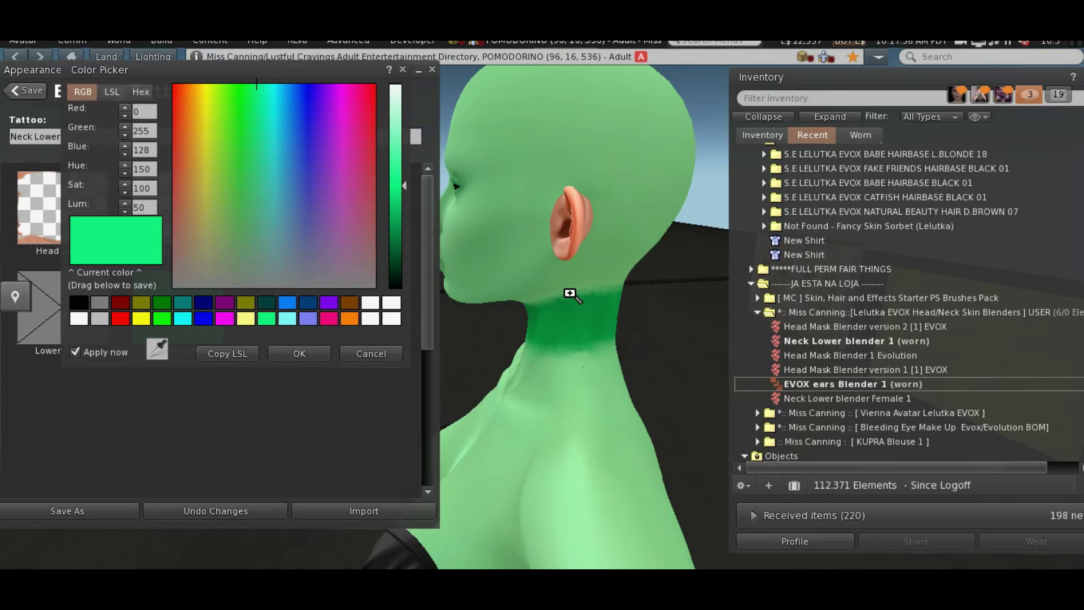
click(299, 353)
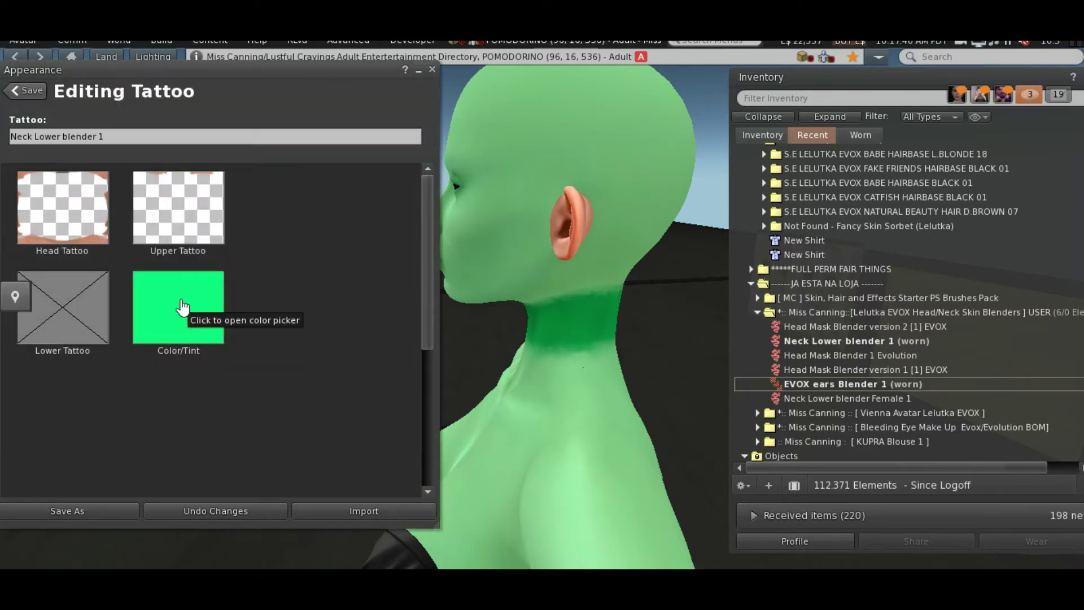
Reset the tattoo tint to white and return to the avatar's front view.
click(184, 313)
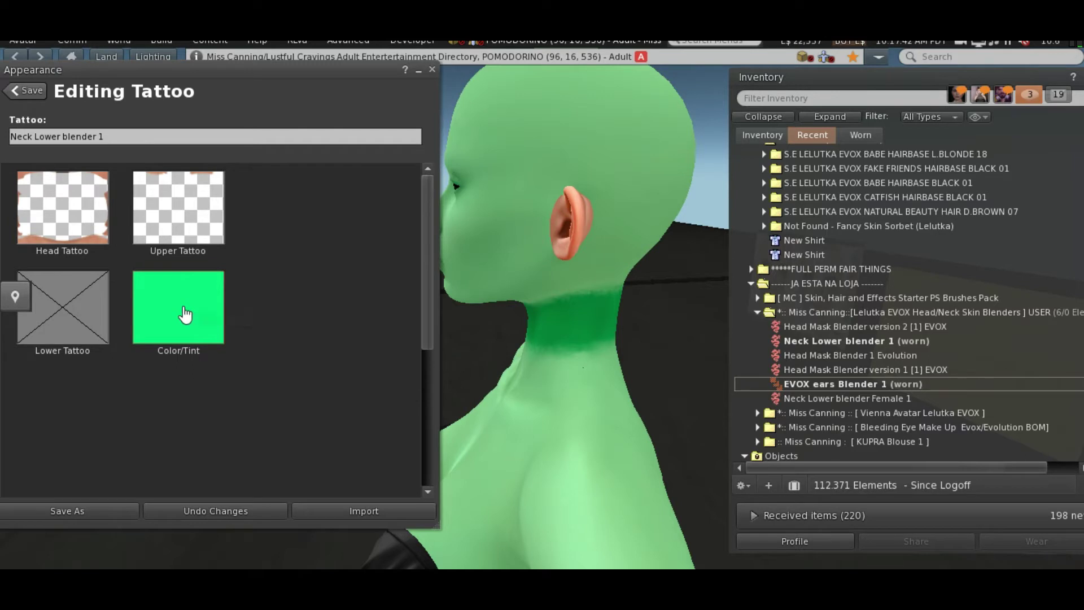
click(767, 319)
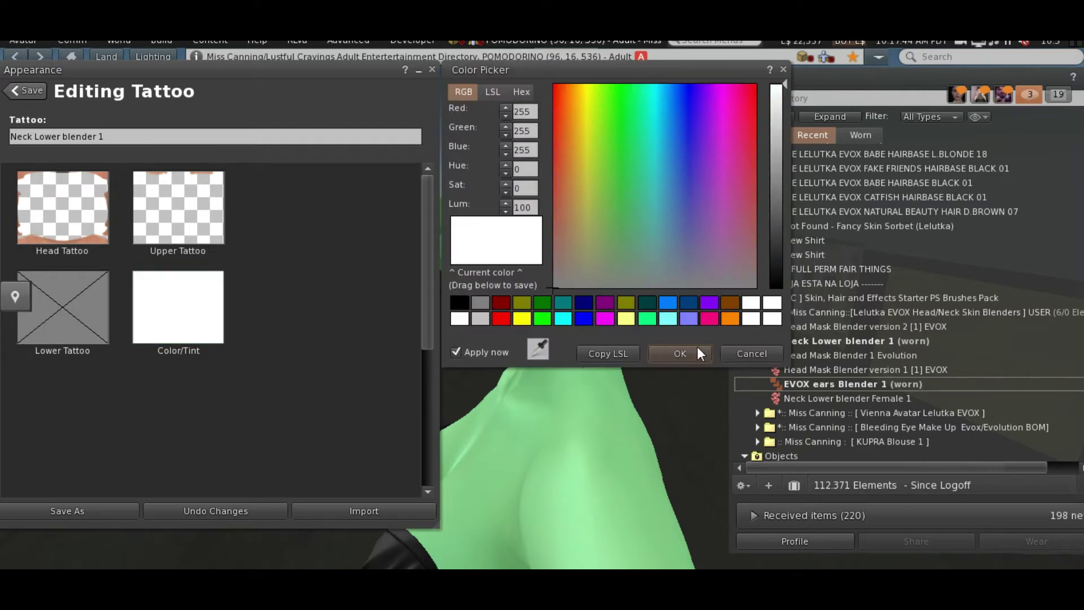
click(682, 355)
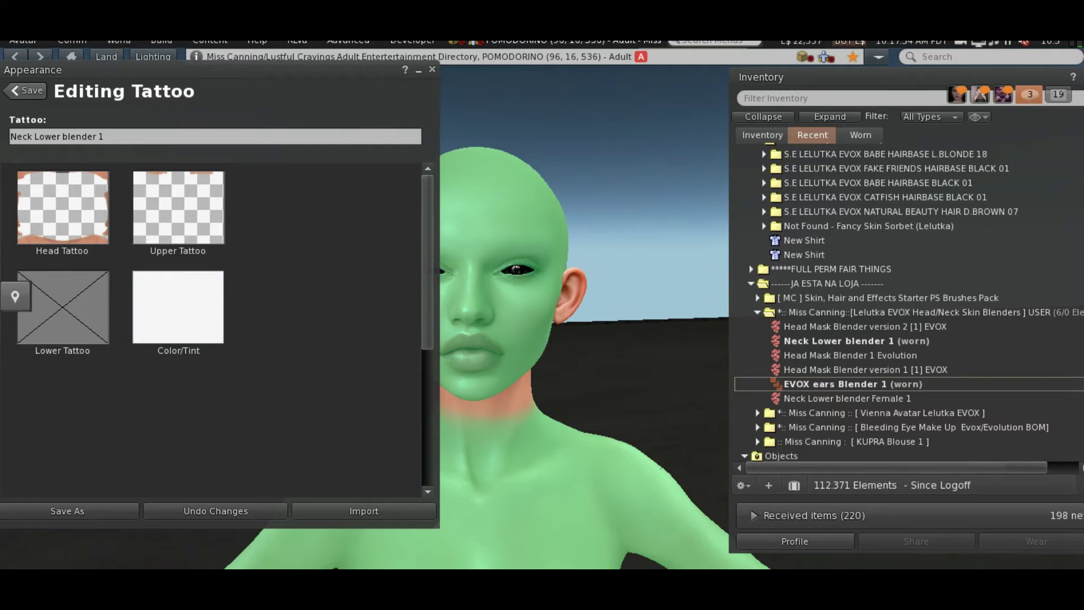
drag(477, 338, 491, 339)
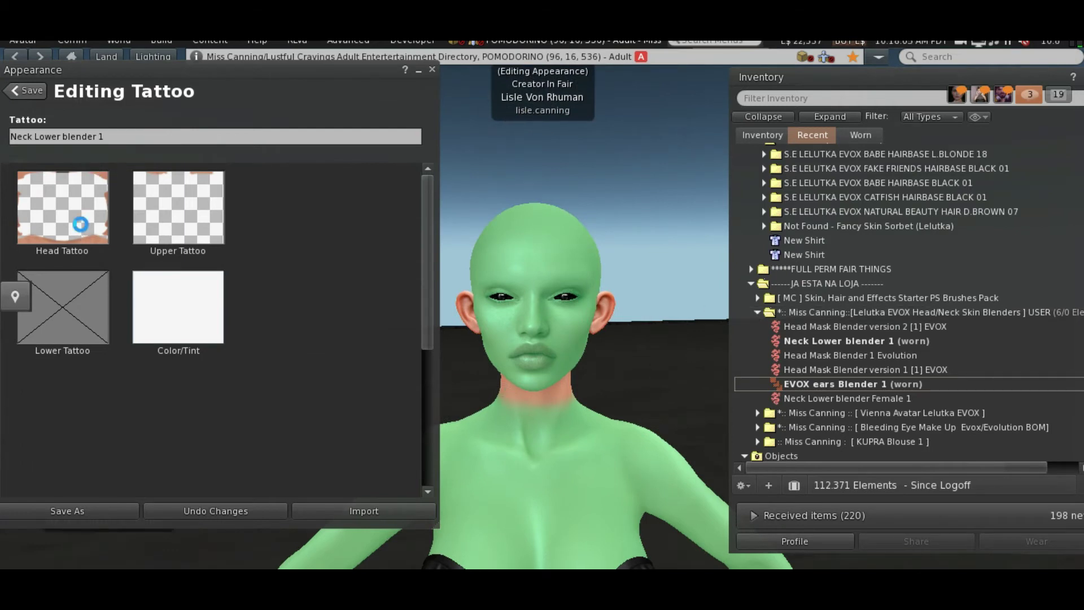
click(80, 224)
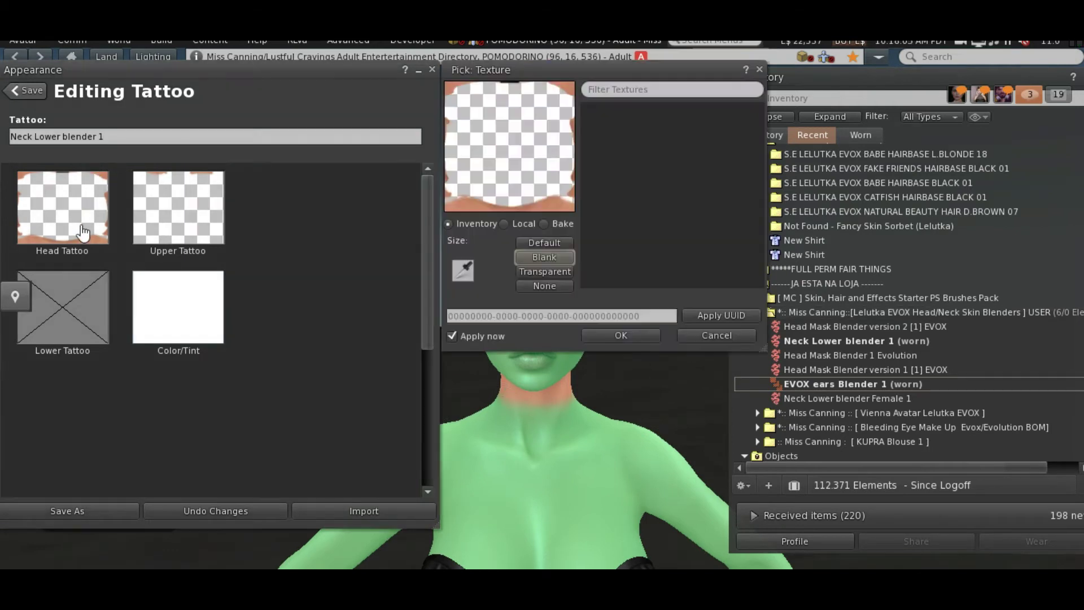
click(717, 334)
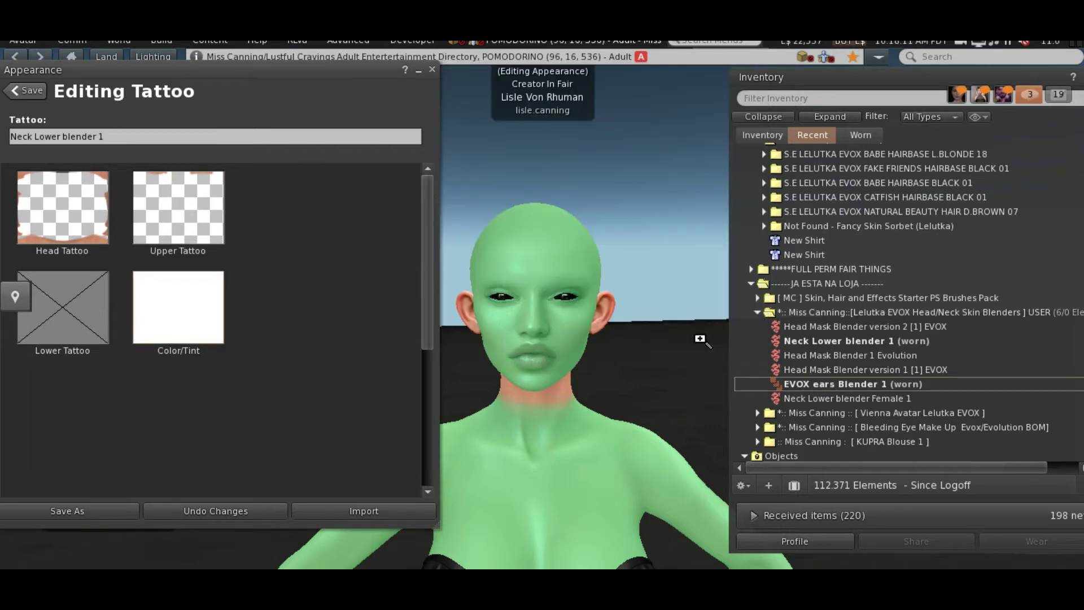
Switch to Photoshop and toggle the visibility of the layer Camada 13 in vienna evox inicio2.psd.
key(alt+Tab)
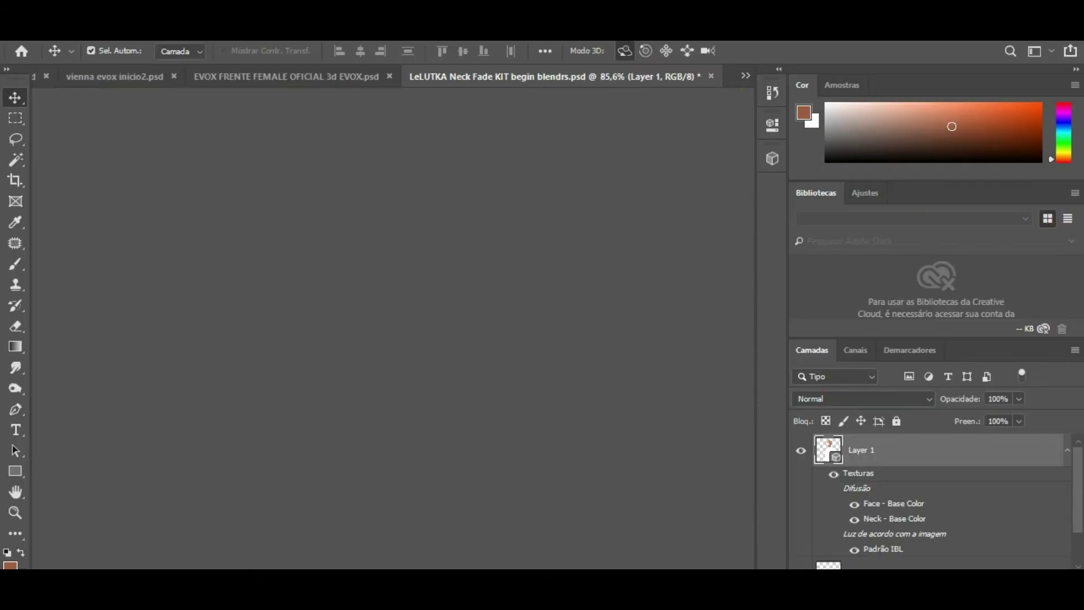
click(121, 73)
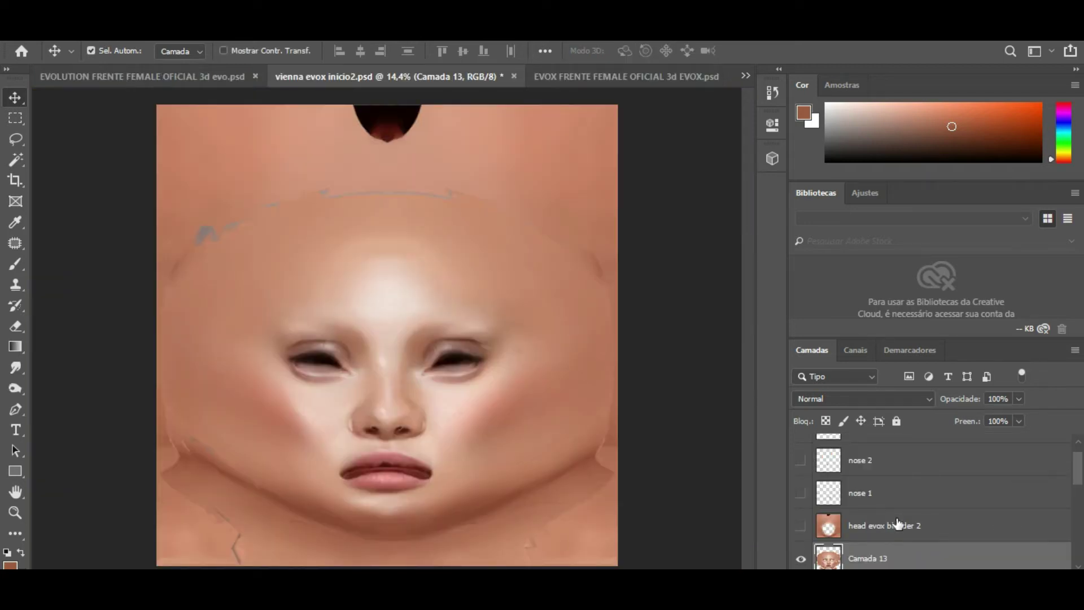
scroll(896, 524, down, 1)
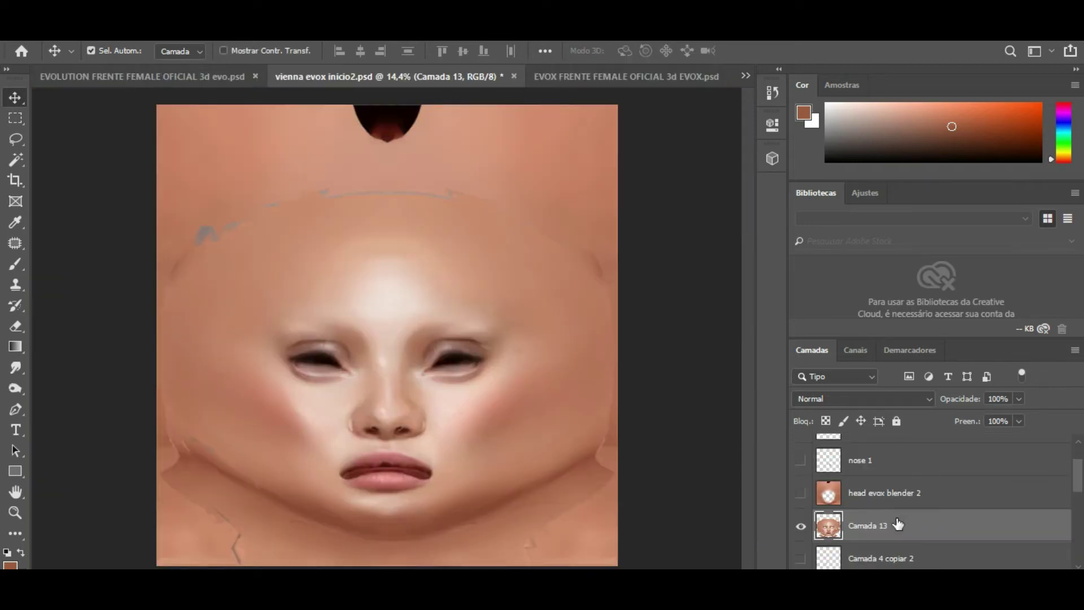
click(801, 526)
scroll(865, 524, down, 1)
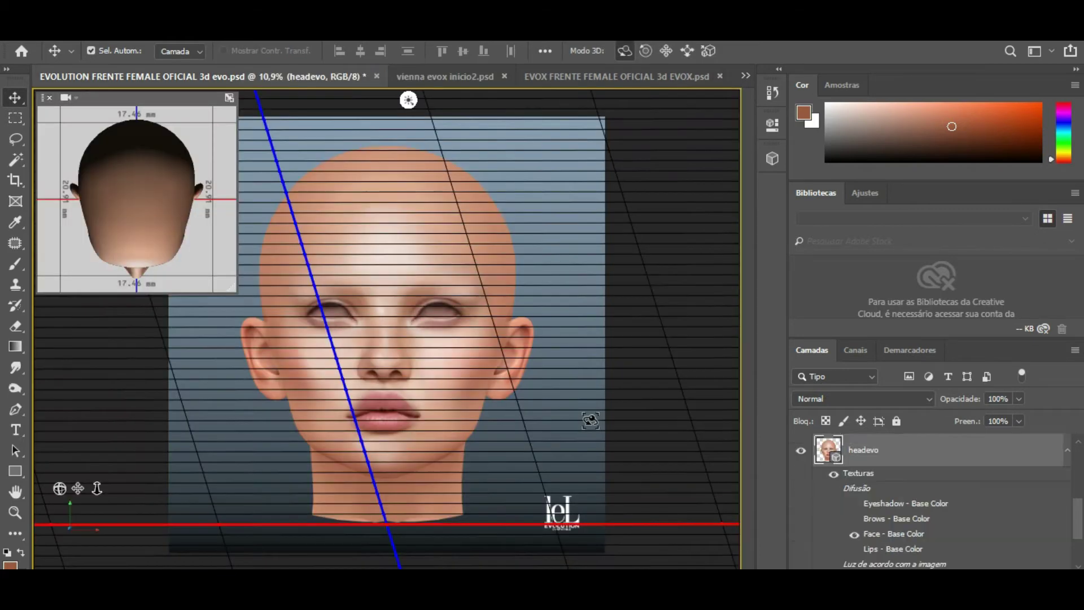
Tilt the 3D head in EVOLUTION FRENTE FEMALE OFICIAL 3d evo.psd slightly and switch to the Rectangular Marquee tool.
click(12, 117)
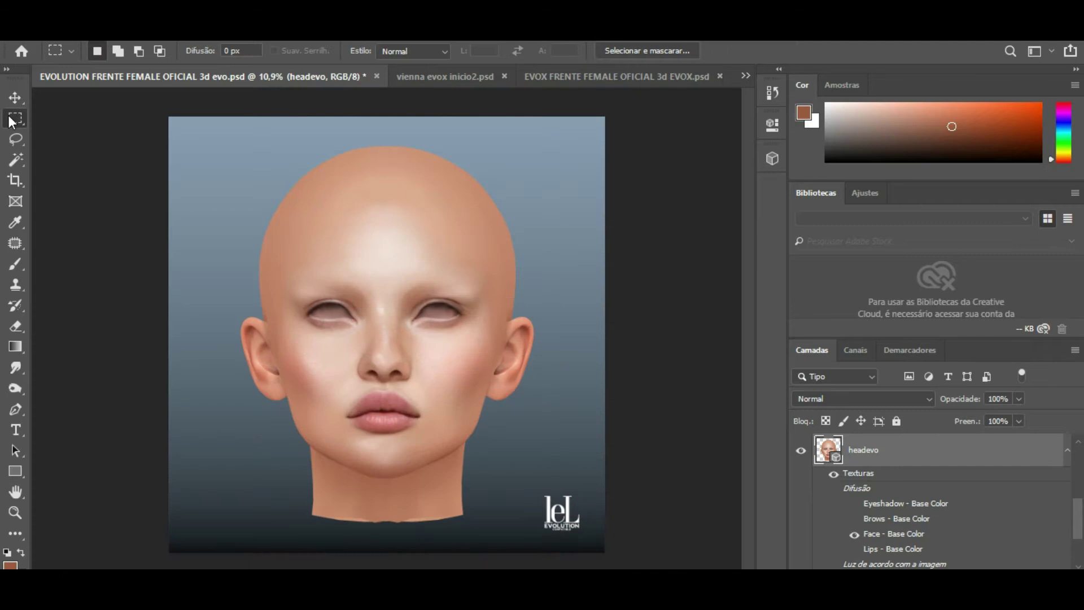
key(v)
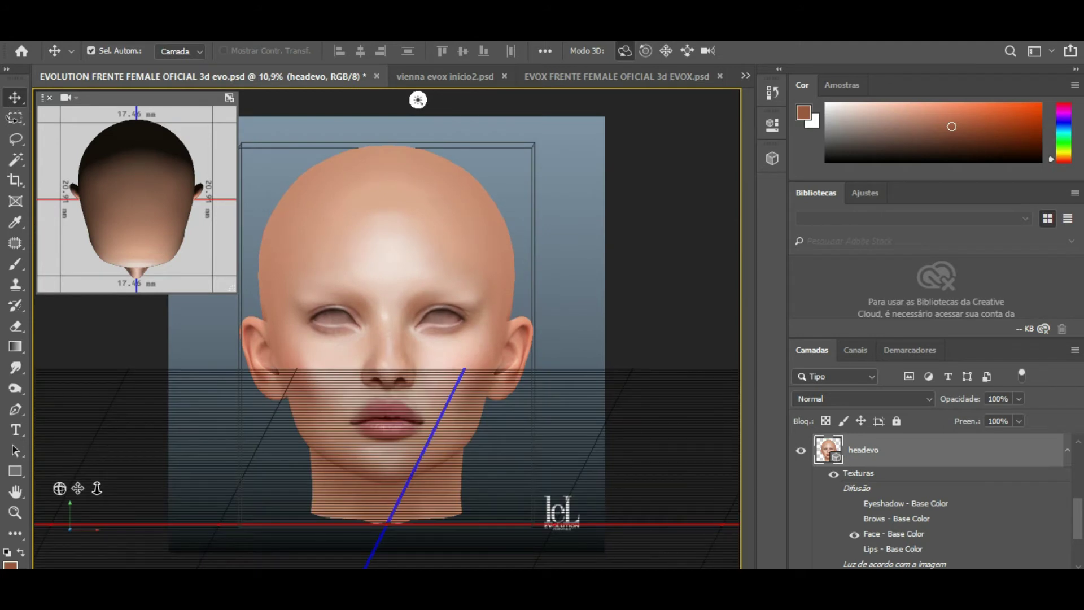
click(15, 118)
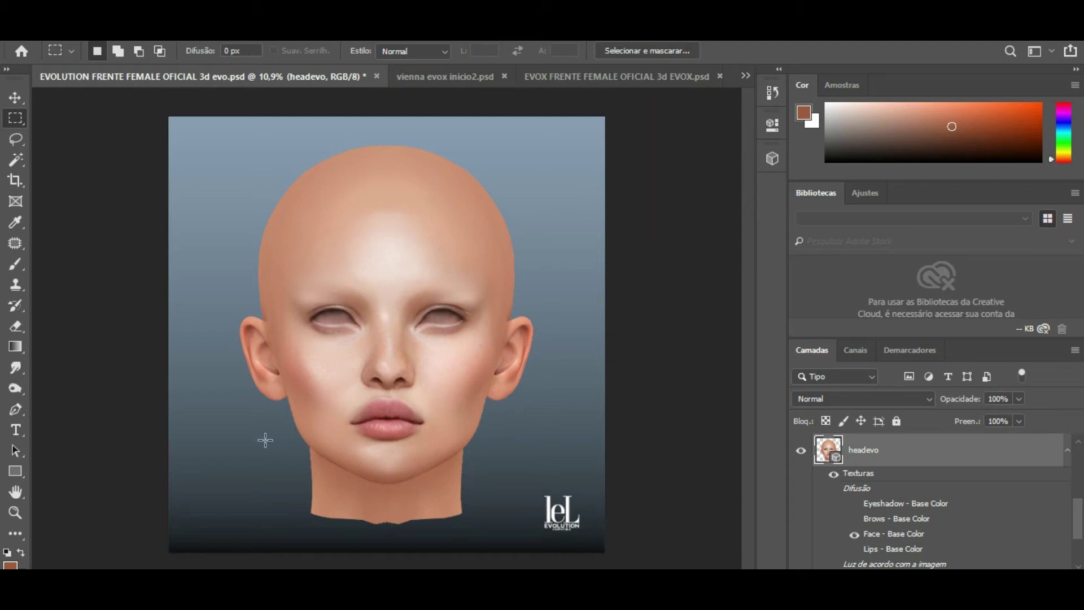
Compare the head base for evo layer with the textured 3D head by repeatedly toggling the layer's visibility.
scroll(874, 468, up, 3)
scroll(874, 473, down, 1)
scroll(892, 511, up, 1)
scroll(892, 511, up, 2)
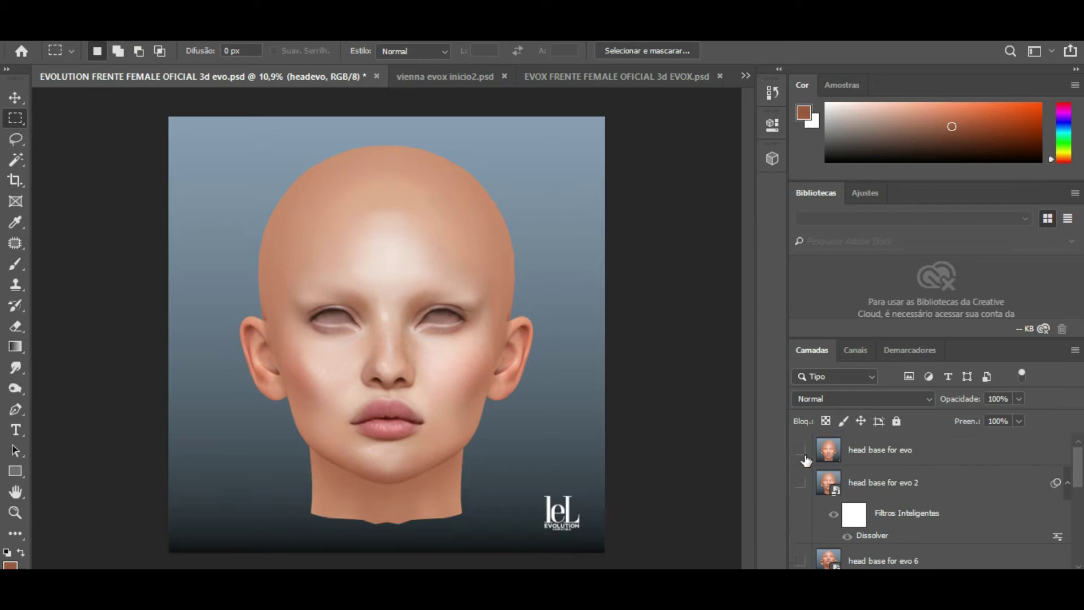
click(800, 452)
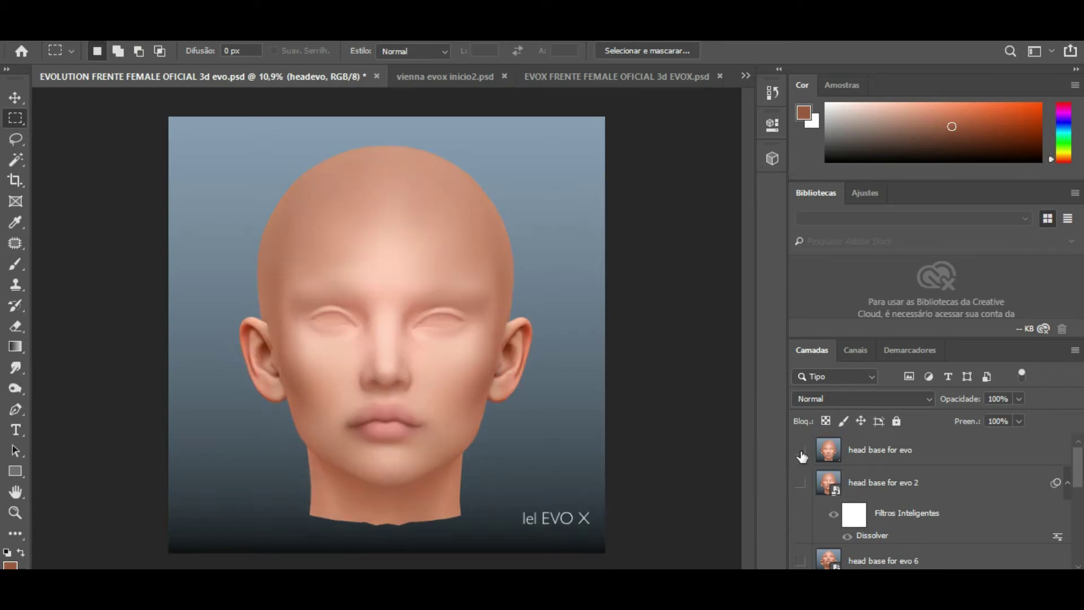
click(801, 454)
click(801, 453)
click(801, 453)
click(801, 452)
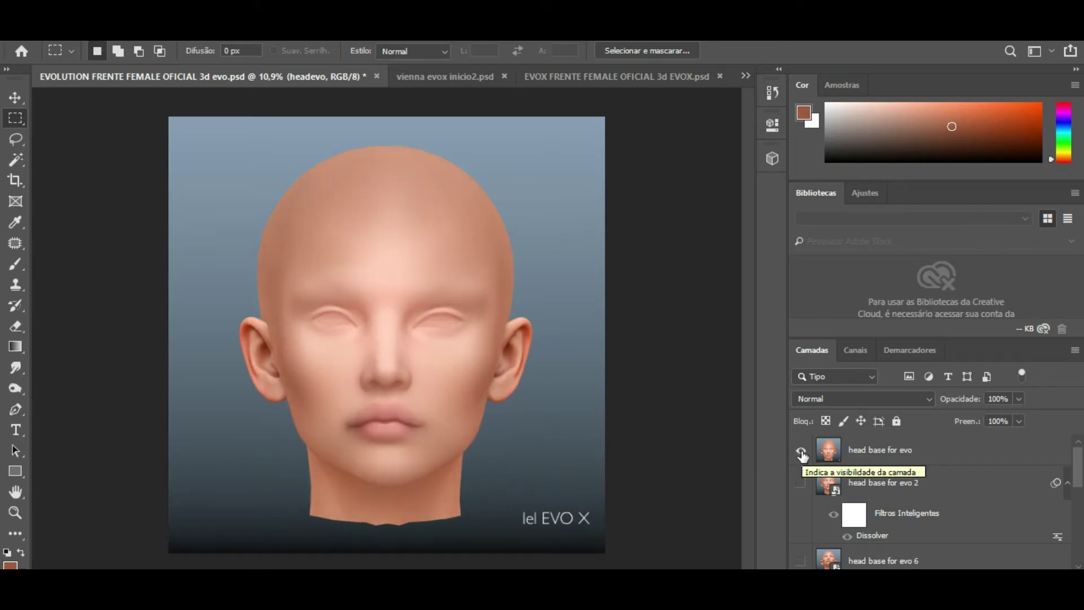
click(801, 453)
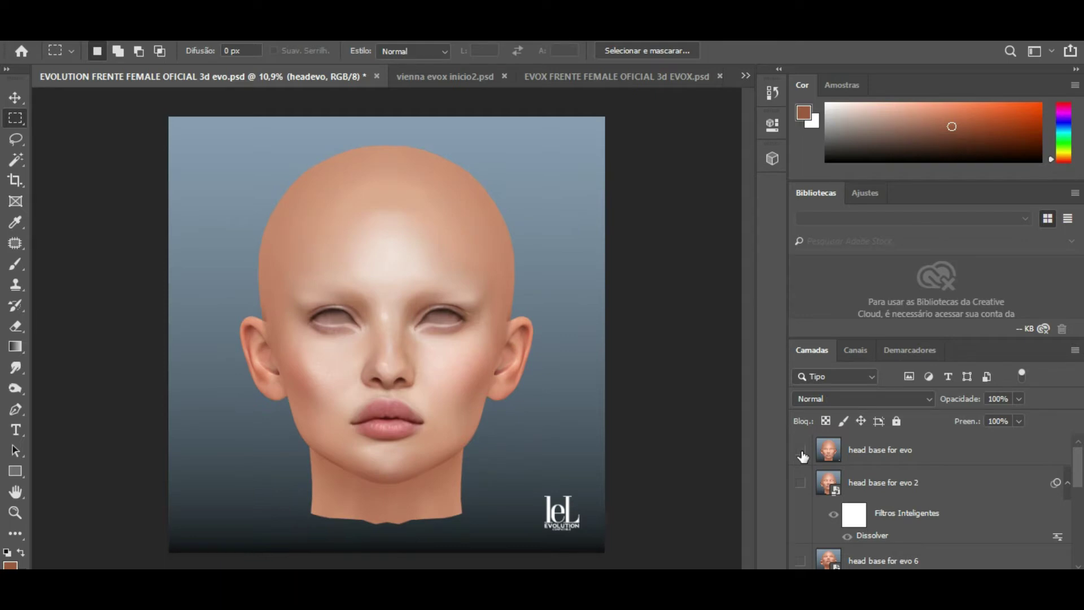
click(801, 453)
click(801, 452)
click(801, 453)
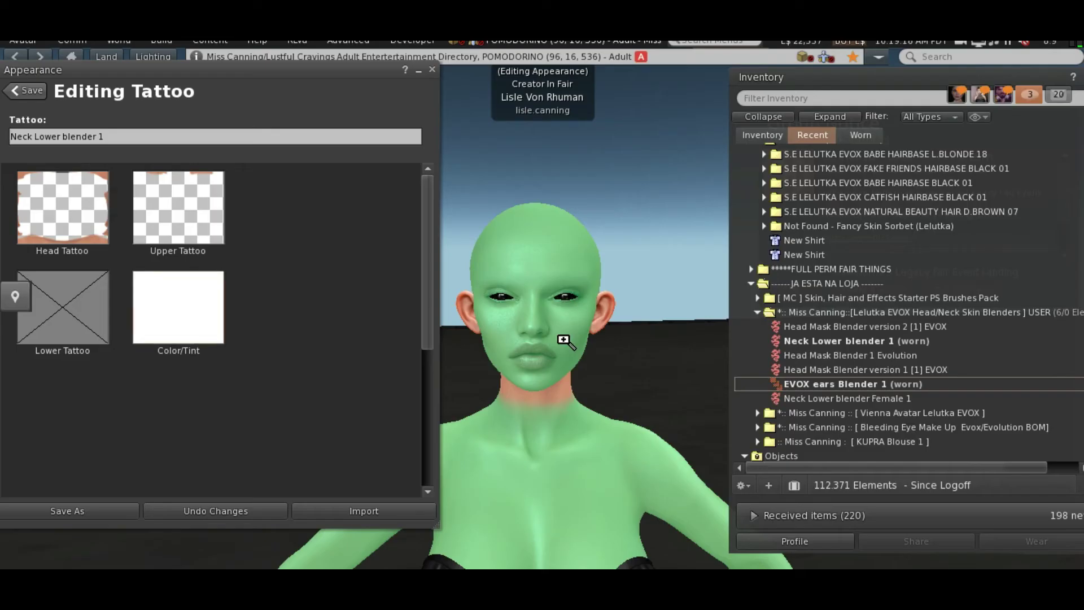
Check the avatar's face in the viewer, hide the head base for evo layer in Photoshop, and open the vienna evox folder.
drag(558, 322, 558, 348)
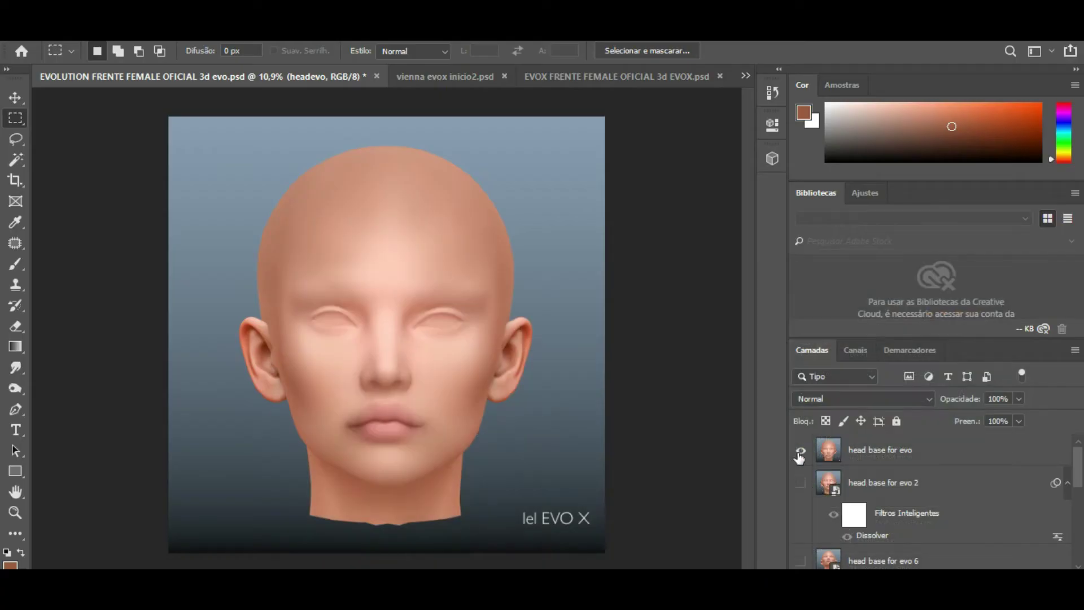
click(801, 451)
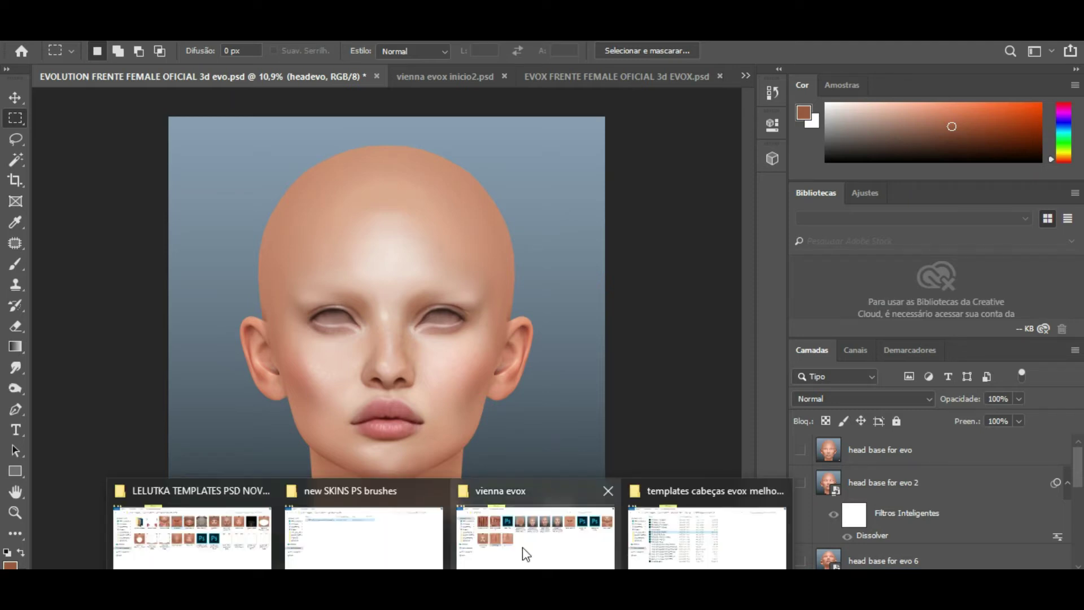
click(522, 552)
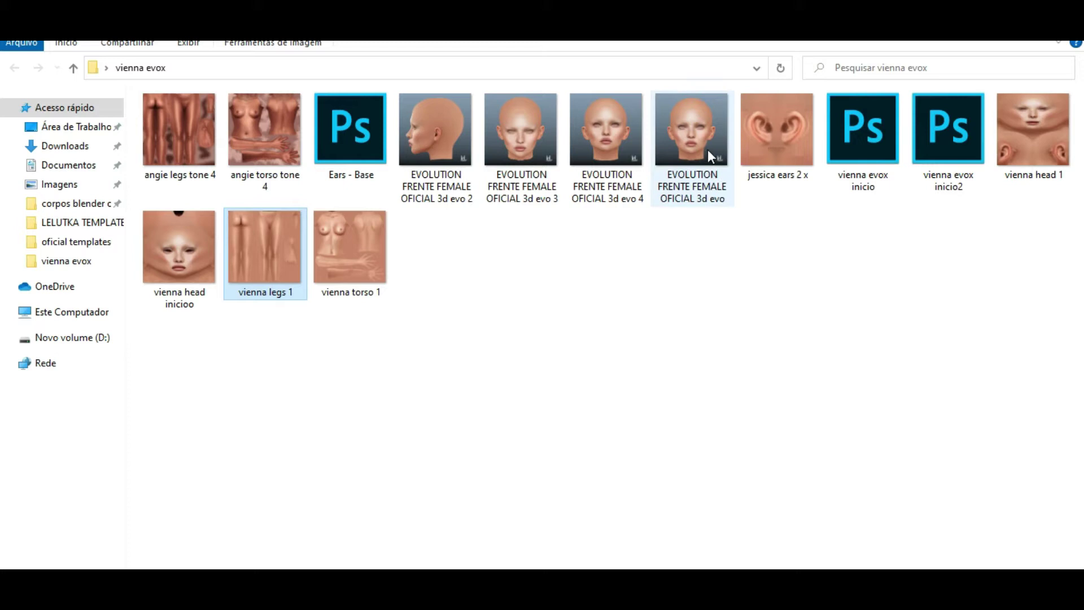
Enlarge the file thumbnails in the vienna evox folder and look over the EVOLUTION FRENTE FEMALE head previews.
right_click(842, 361)
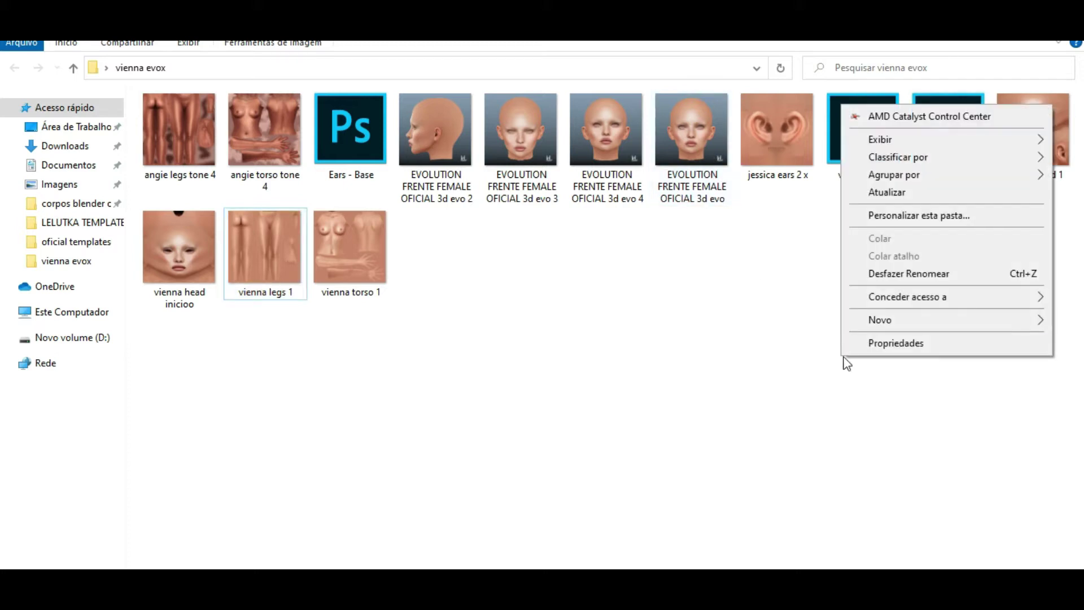
mouse_move(875, 143)
click(734, 142)
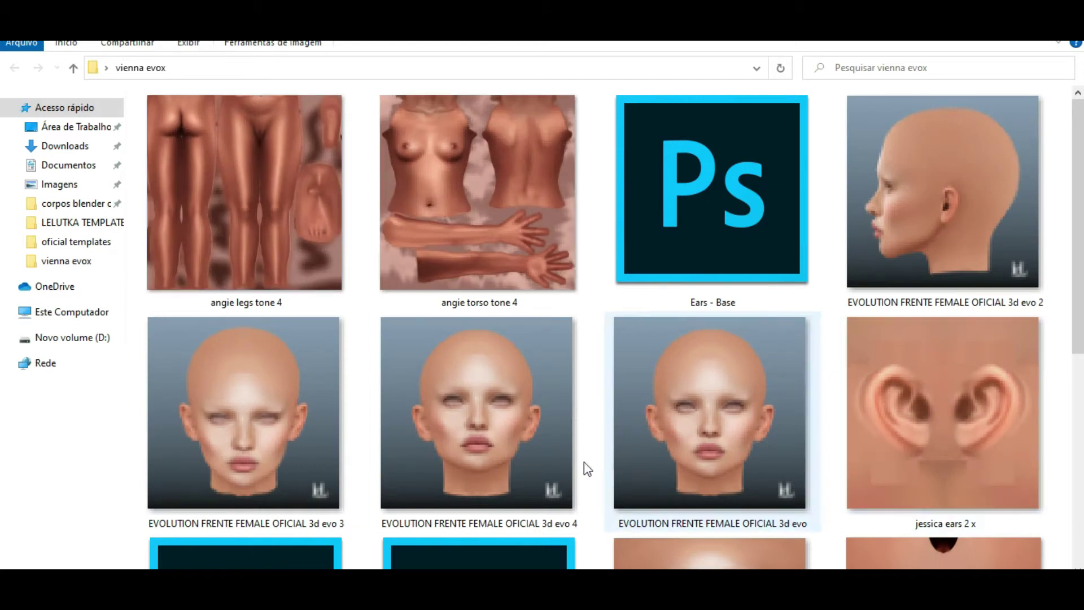
scroll(507, 320, down, 1)
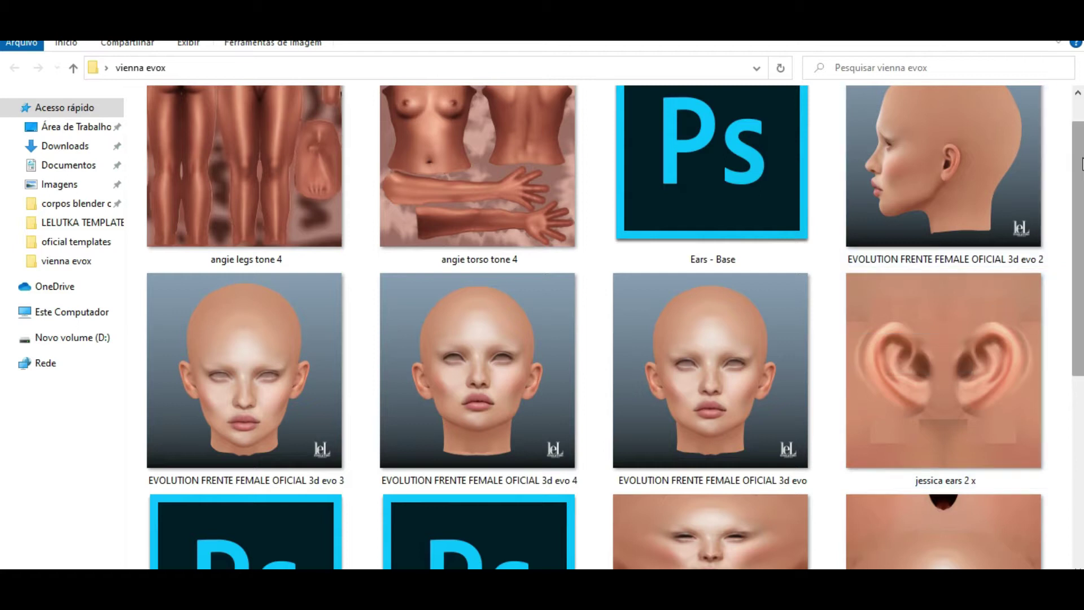
scroll(706, 254, up, 1)
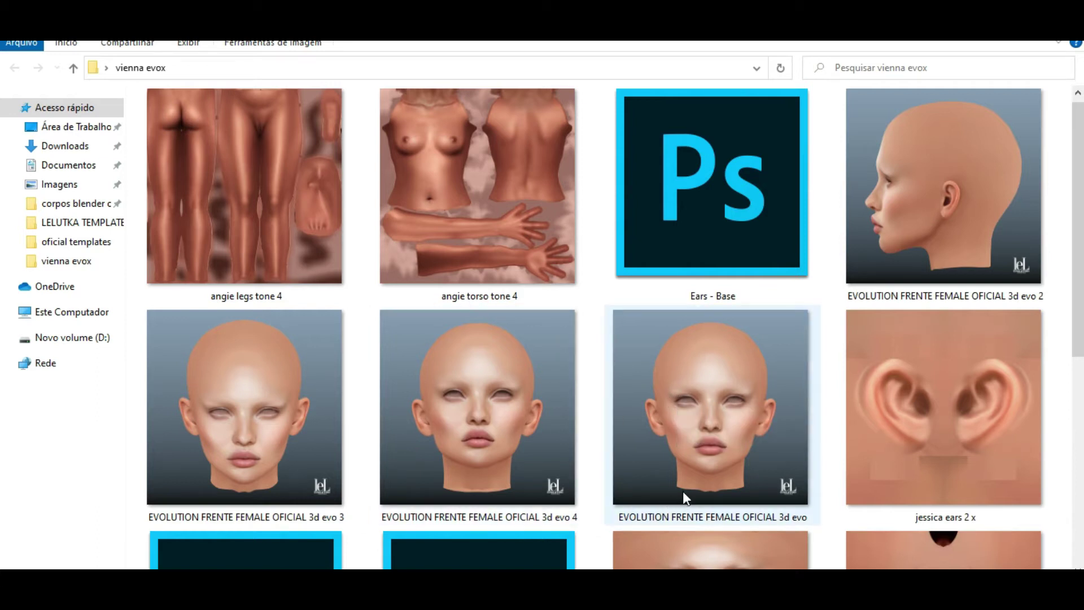
drag(363, 501, 370, 399)
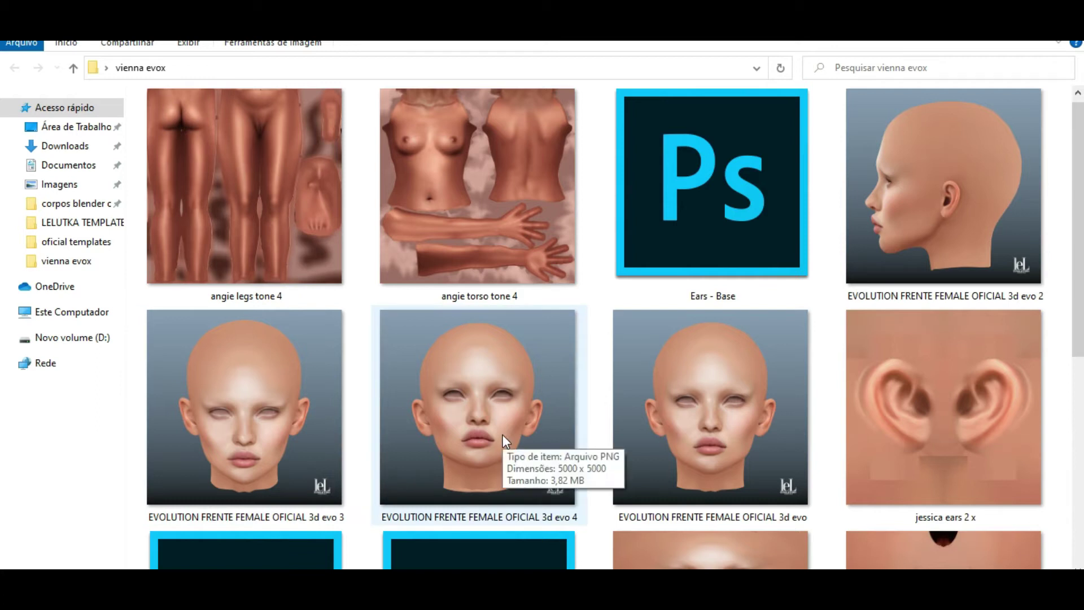
View the images EVOLUTION FRENTE FEMALE OFICIAL 3d evo 4 and 3d evo one after the other to compare the heads.
click(459, 425)
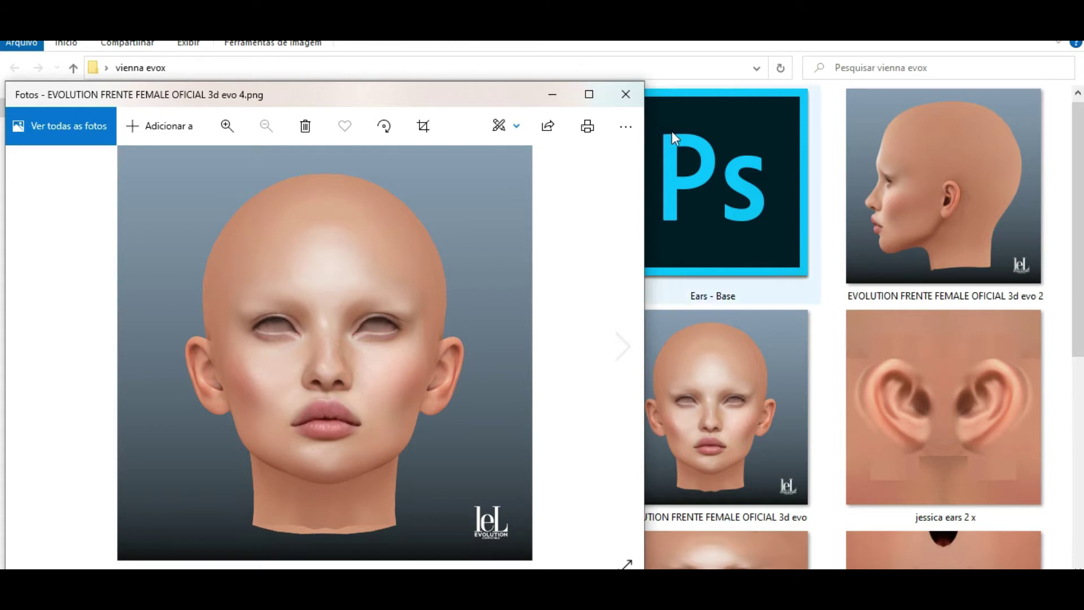
click(625, 94)
click(693, 400)
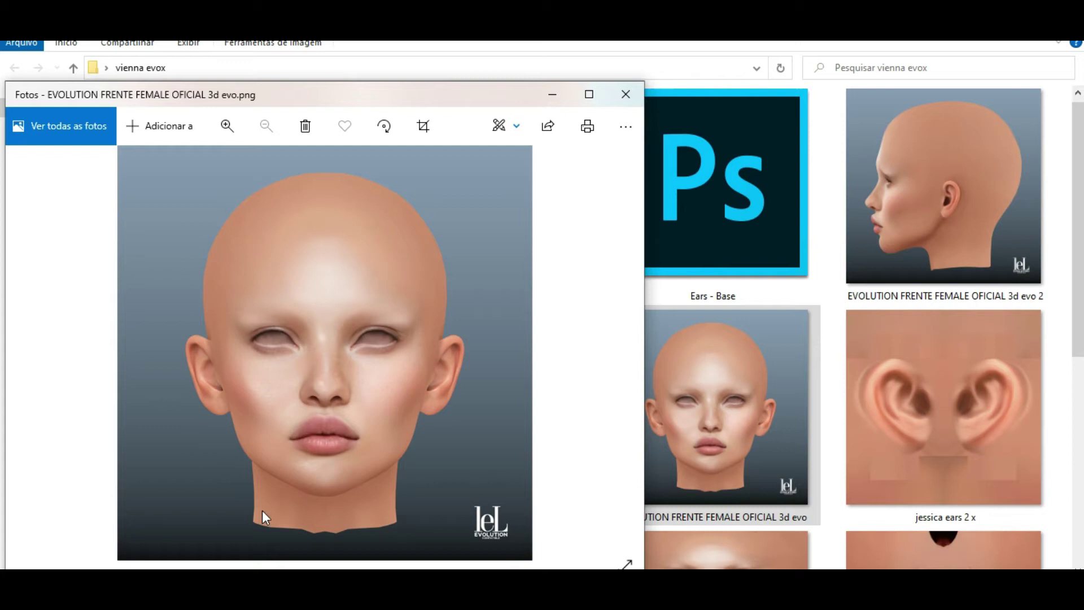
click(625, 93)
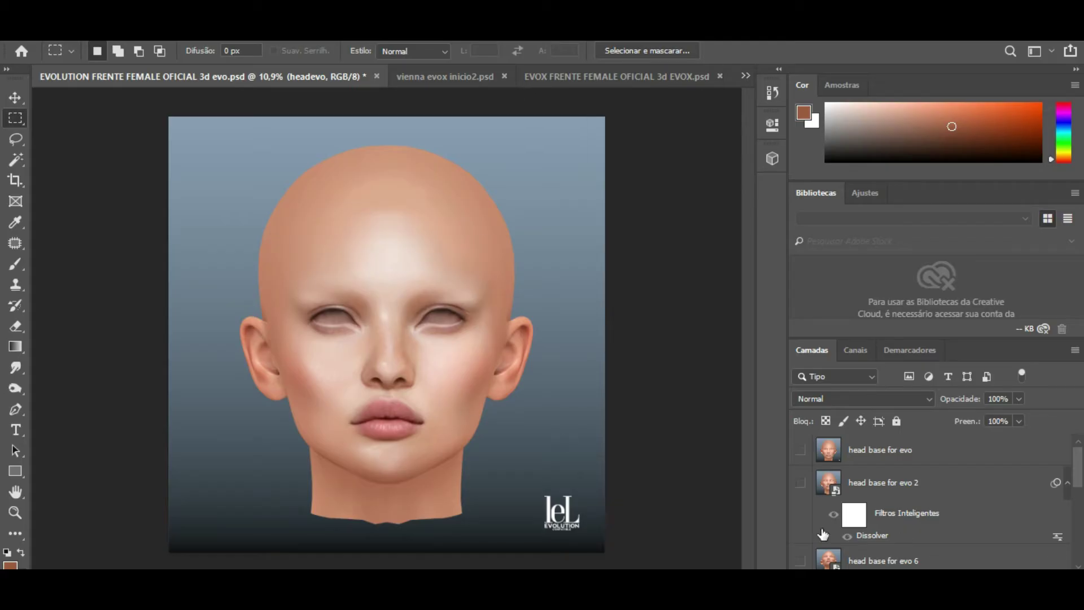
Switch to Photoshop and rotate the headevo 3D head slightly with the Move tool to inspect its face from different angles.
scroll(852, 508, down, 2)
scroll(852, 508, up, 1)
scroll(854, 508, down, 3)
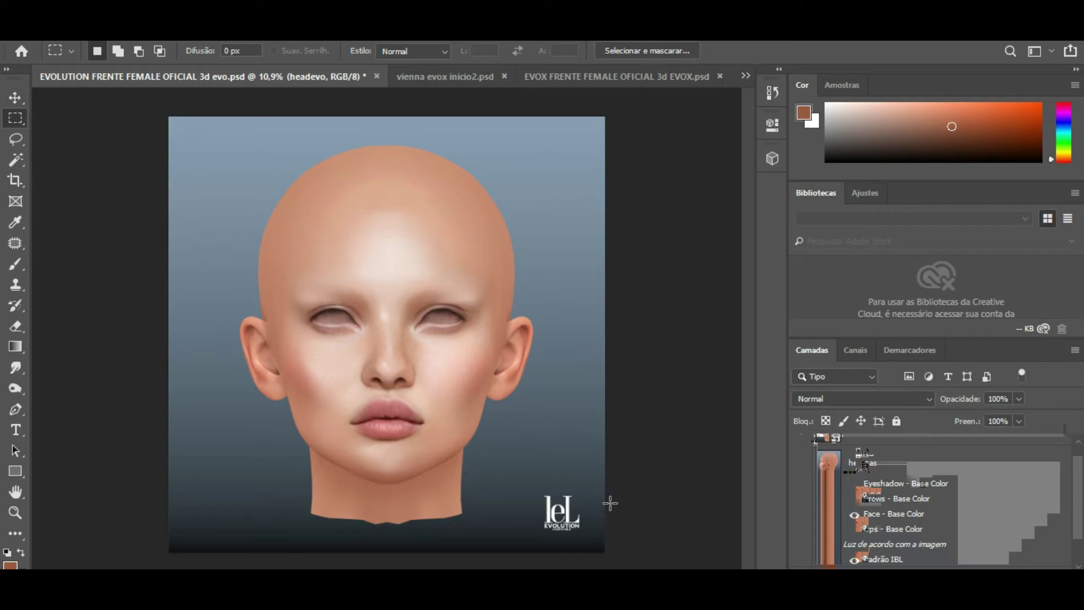
click(15, 97)
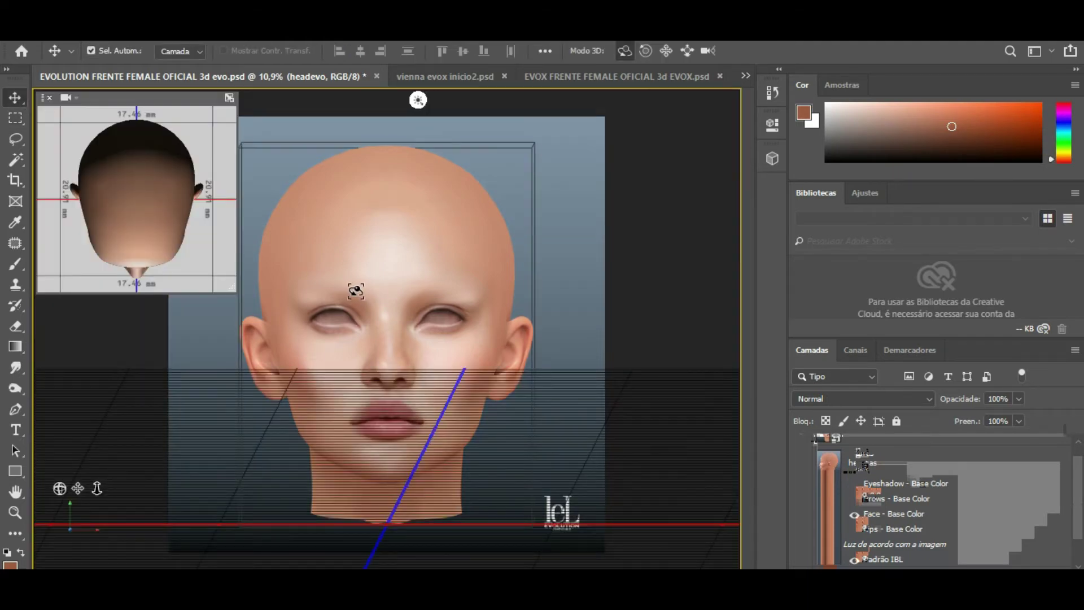
mouse_move(395, 292)
mouse_down()
mouse_move(566, 293)
mouse_move(394, 322)
mouse_move(353, 304)
mouse_move(352, 284)
mouse_move(359, 295)
mouse_up()
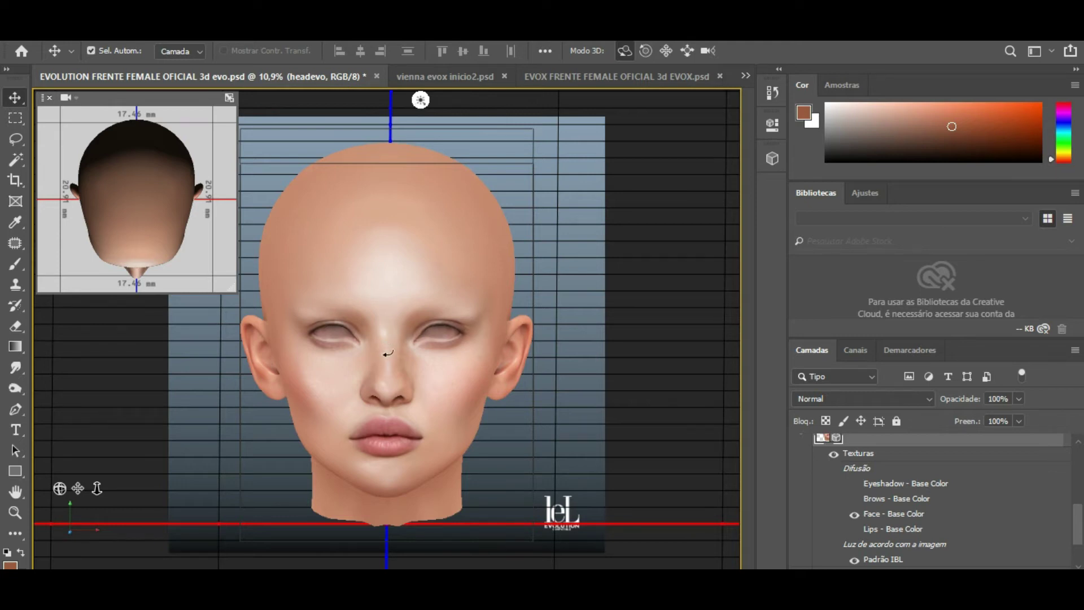
drag(380, 352, 382, 354)
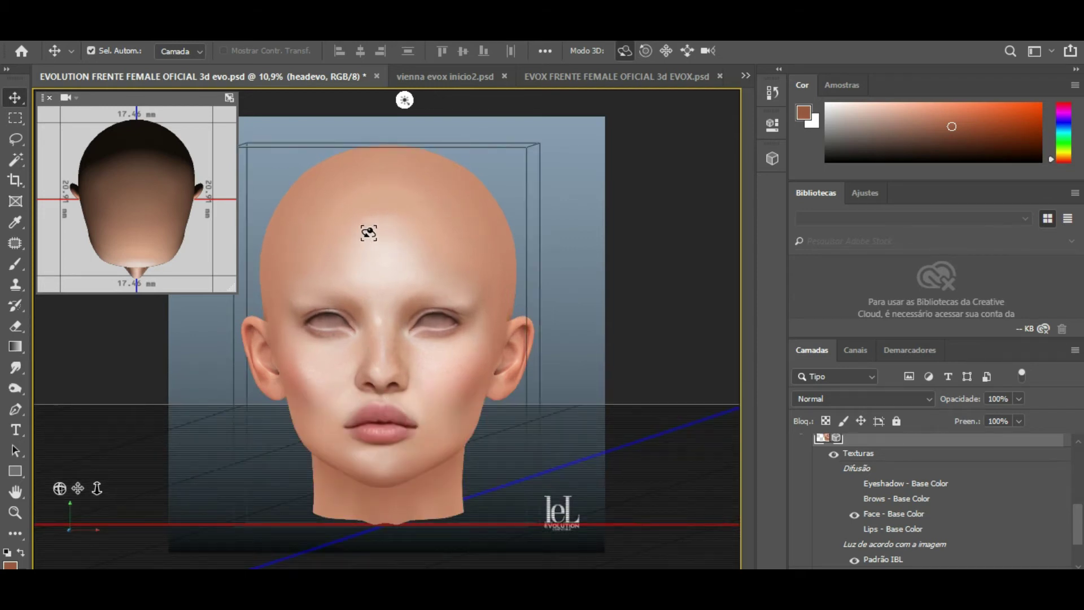
In EVOX FRENTE FEMALE OFICIAL 3d EVOX.psd, briefly show the head base for evo 3 layer and view the head without 3D guides.
click(442, 77)
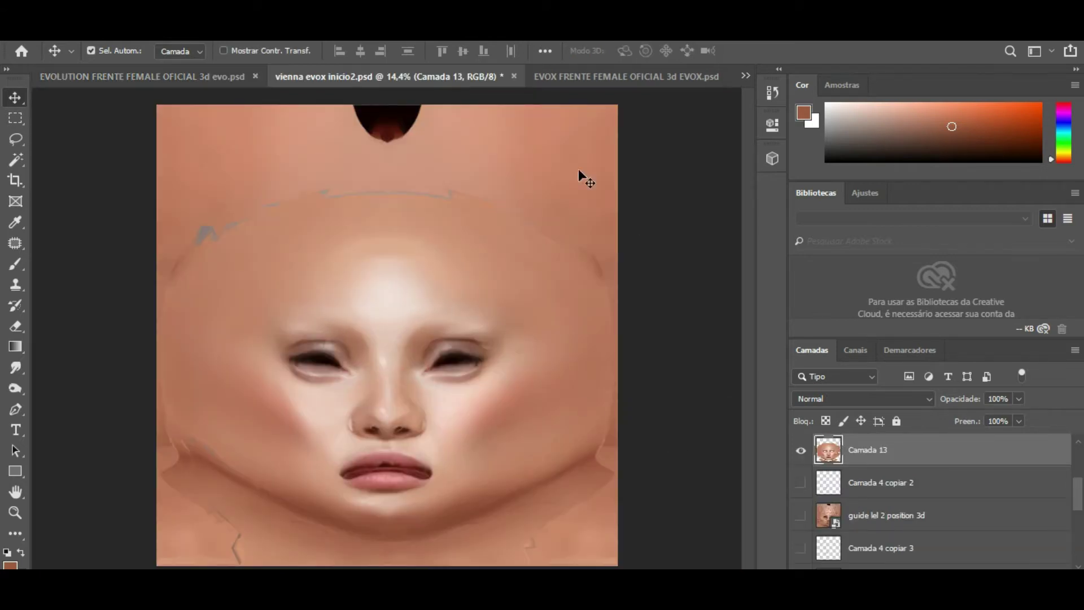
click(609, 77)
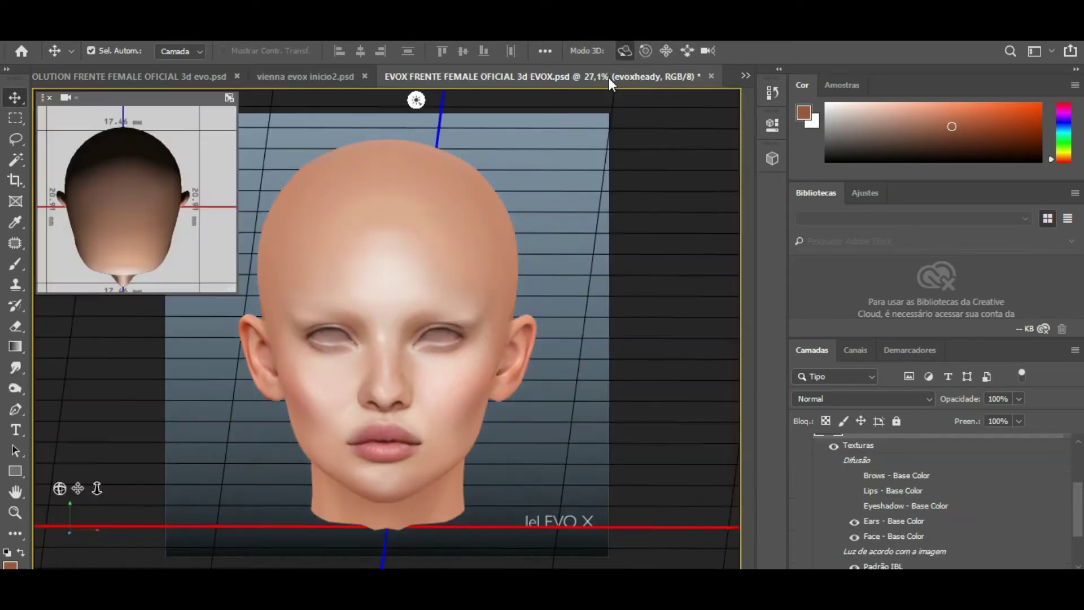
scroll(847, 480, up, 3)
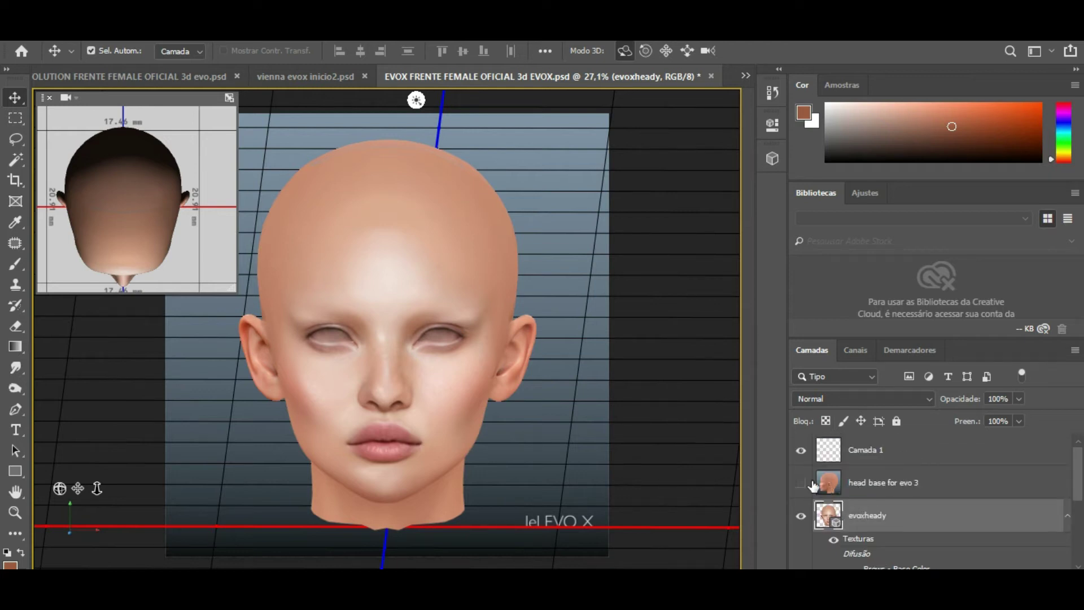
click(801, 484)
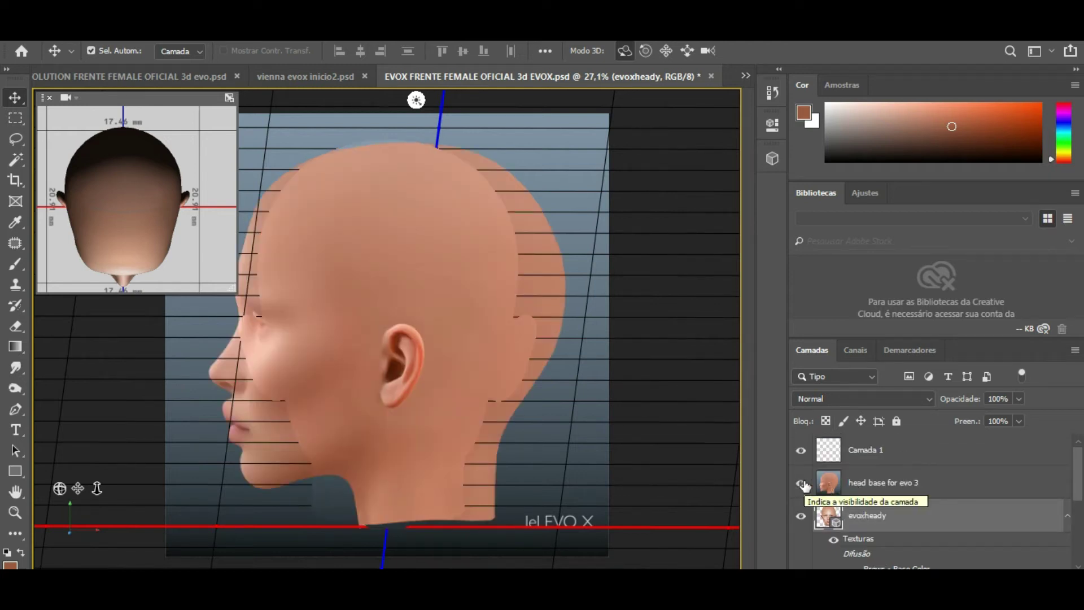
click(801, 483)
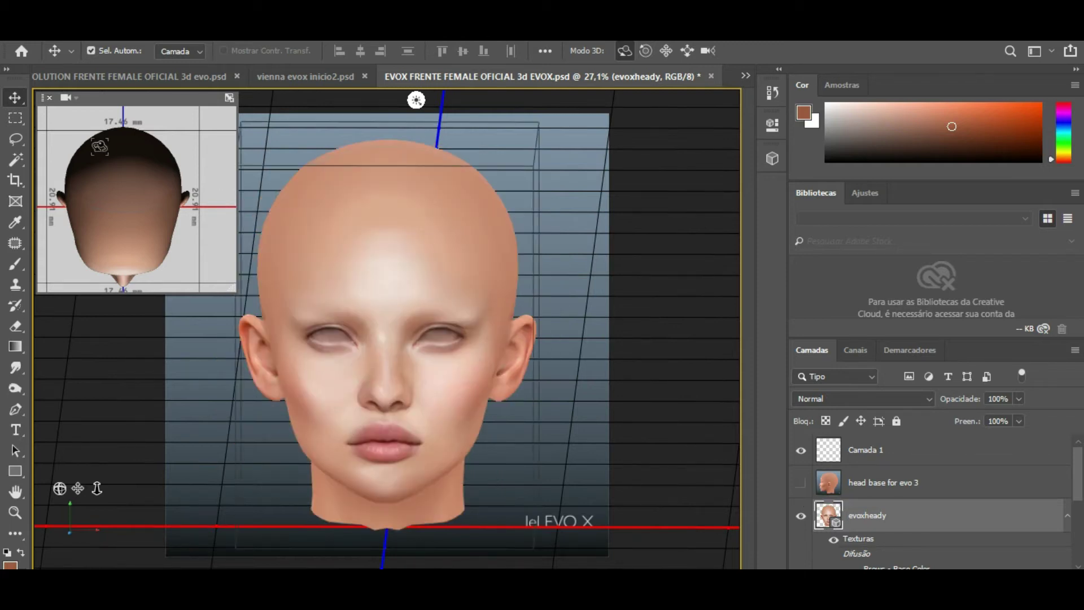
click(14, 119)
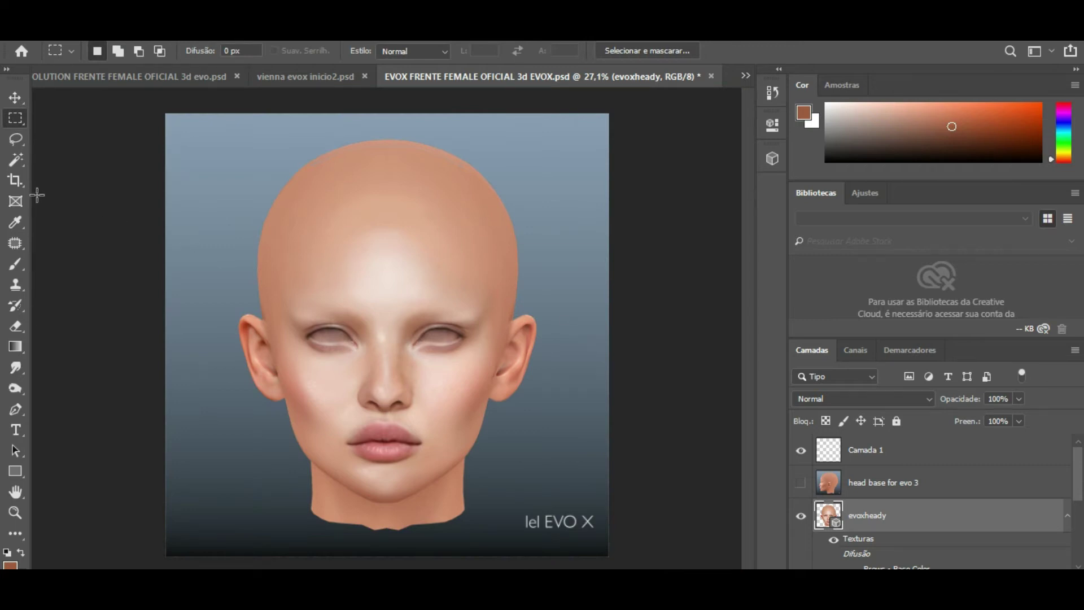
Rotate the evoxheady 3D head to its side profile, examine the face and ear up close, and return it to the front.
click(15, 98)
drag(317, 259, 426, 250)
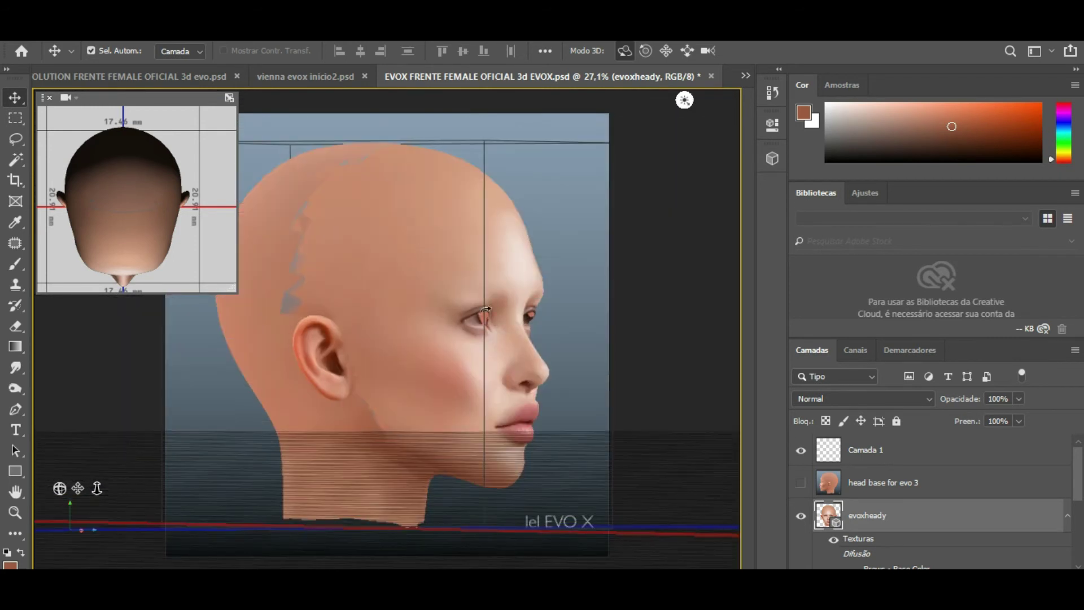
scroll(544, 387, up, 5)
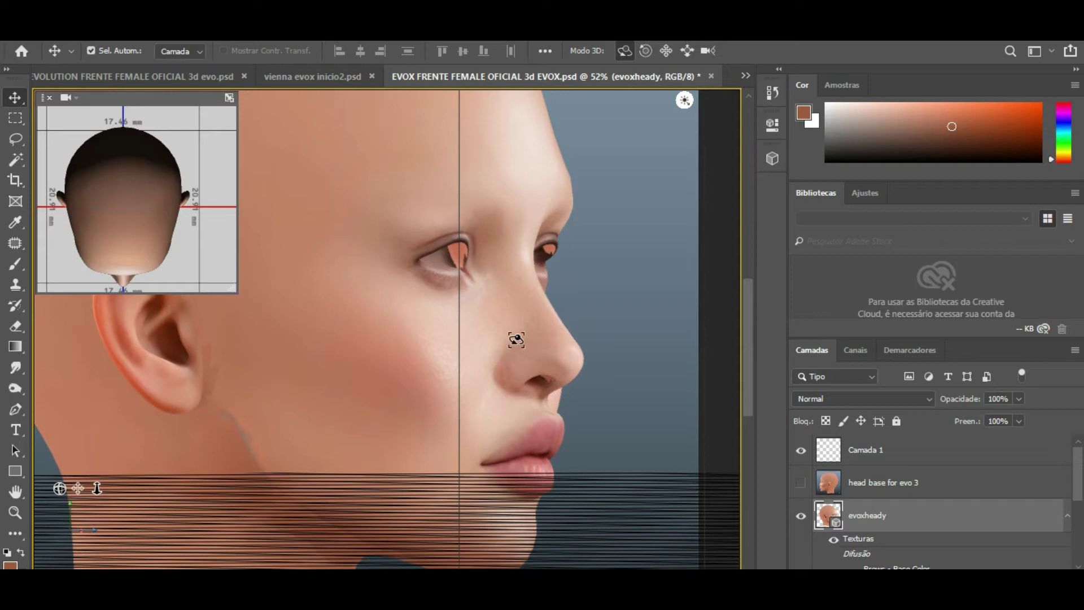
scroll(515, 402, down, 1)
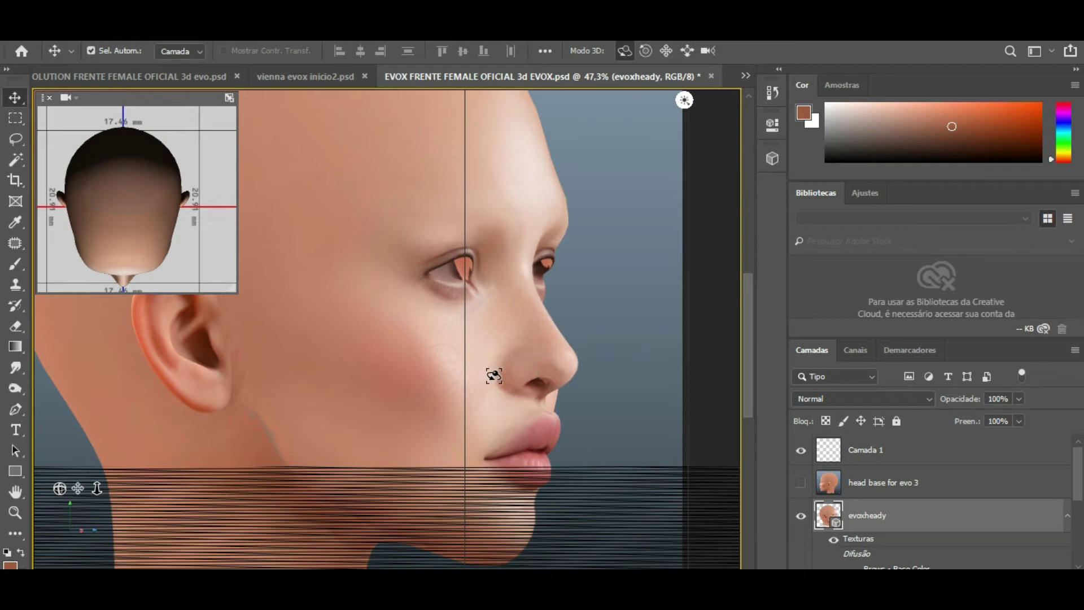
scroll(321, 361, down, 3)
scroll(320, 360, down, 1)
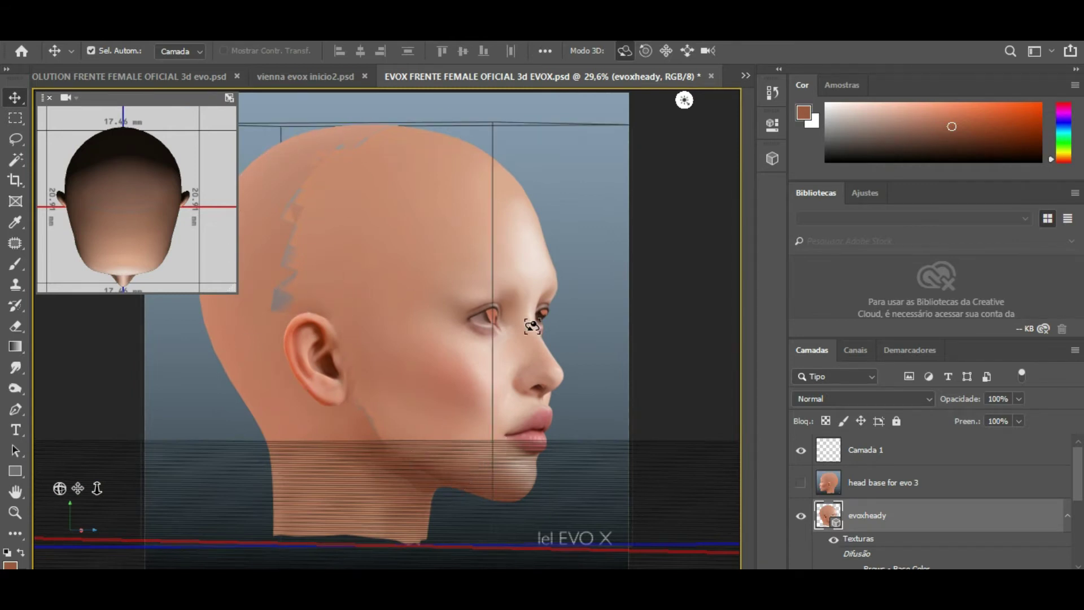
drag(431, 344, 343, 349)
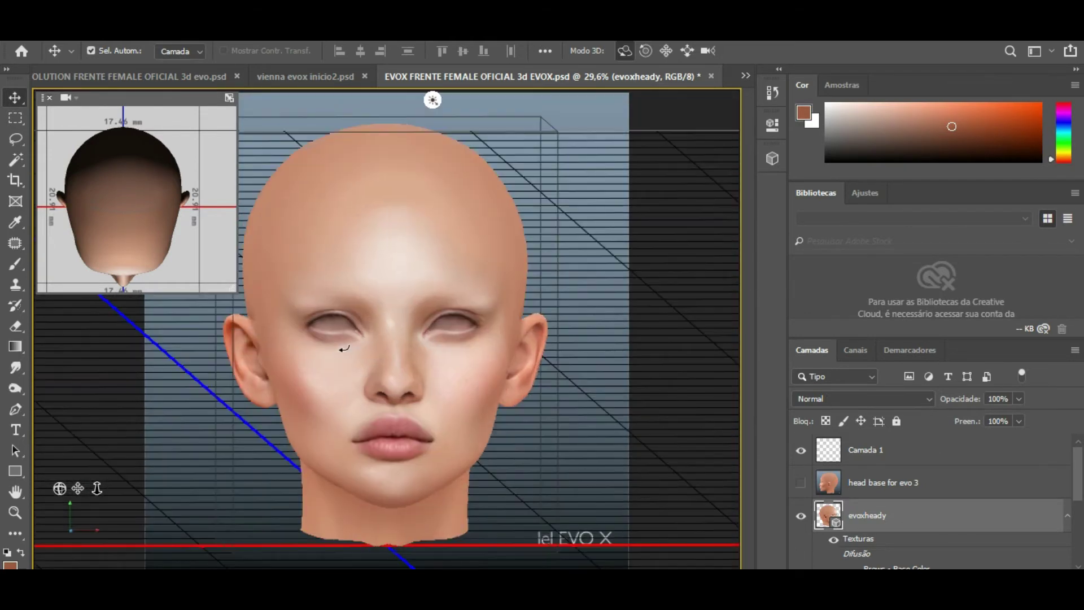
Look through the layers around Camada 13 in vienna evox inicio2.psd.
click(300, 79)
scroll(866, 504, up, 1)
scroll(901, 514, down, 5)
scroll(887, 504, down, 3)
scroll(886, 504, up, 6)
scroll(886, 504, up, 3)
scroll(888, 525, down, 2)
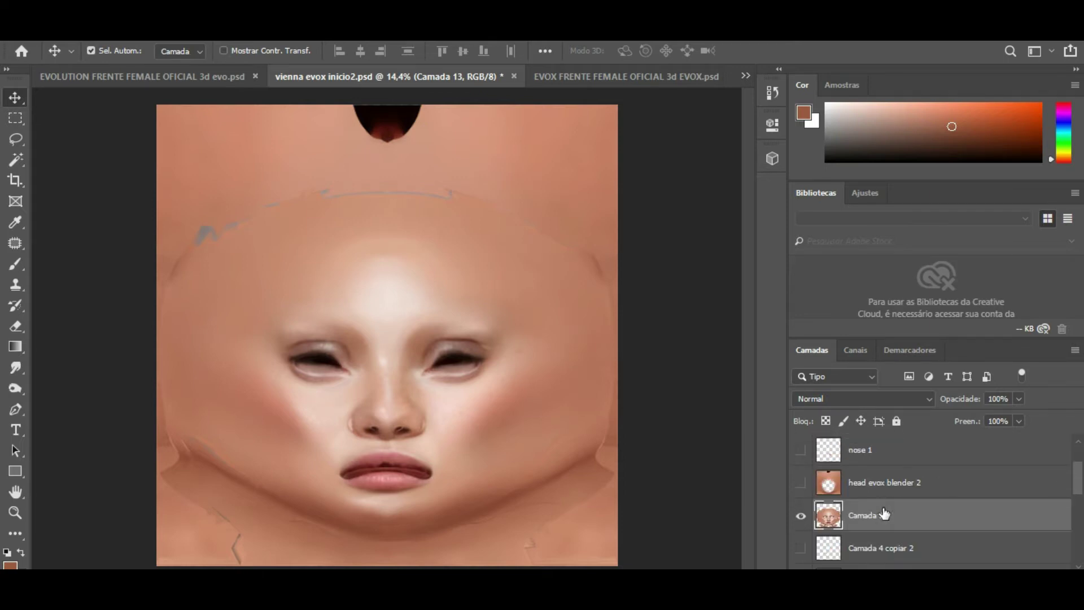
scroll(886, 506, down, 1)
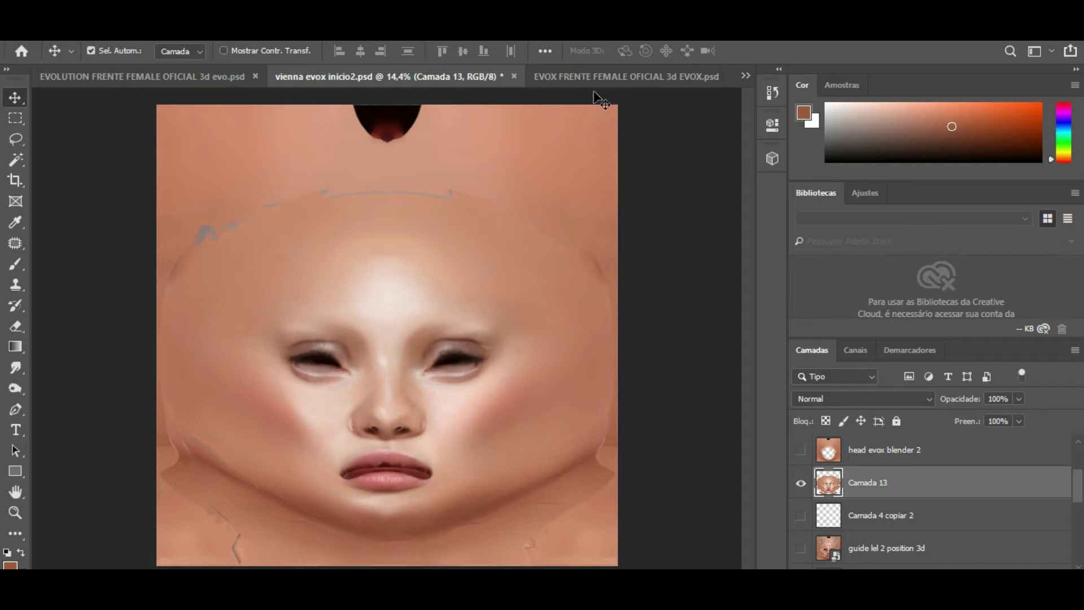
Check the EVOX 3D head's side seams, turn it back to the front without 3D guides, and glance at the vienna evox folder.
click(560, 76)
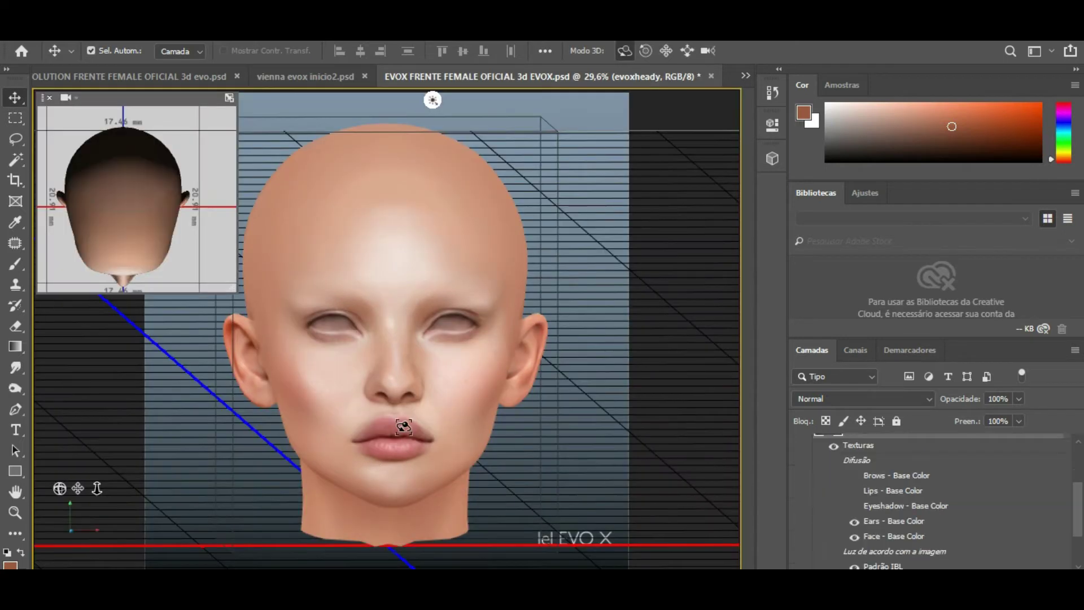
drag(408, 428, 502, 428)
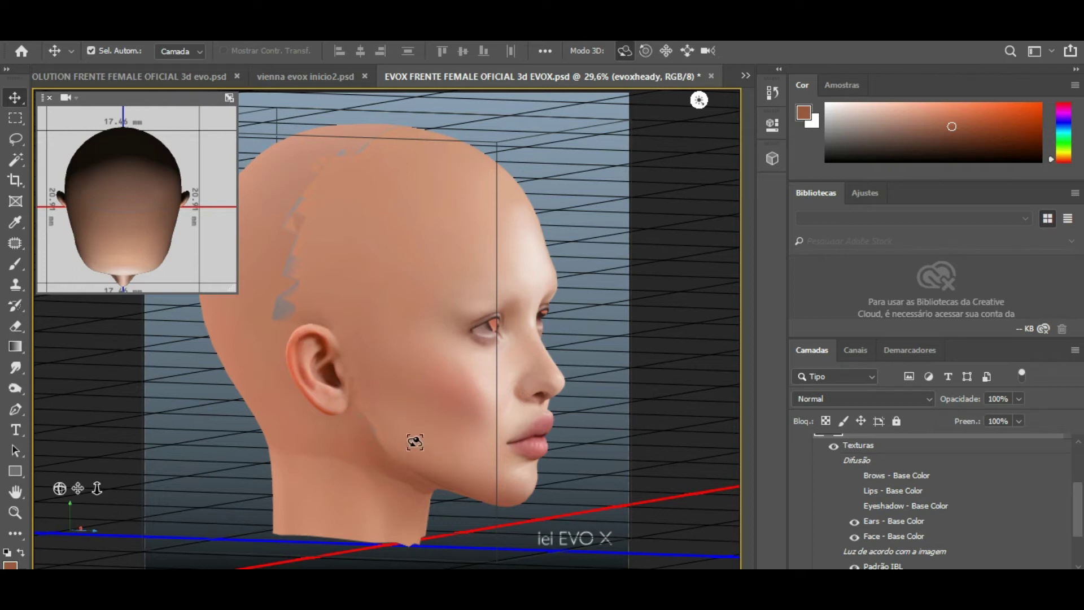
drag(438, 335, 339, 336)
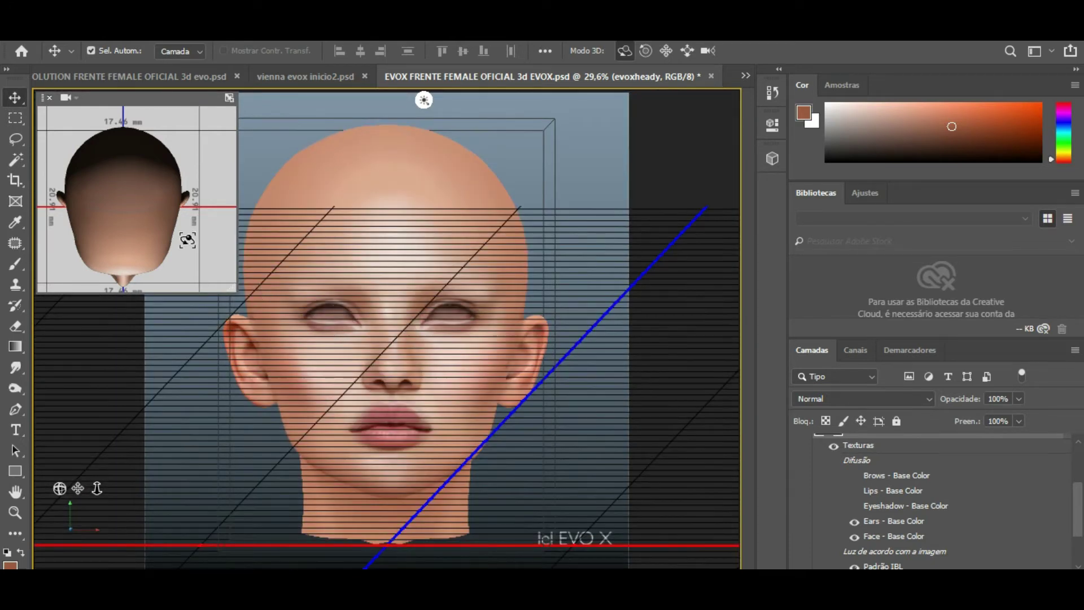
click(16, 118)
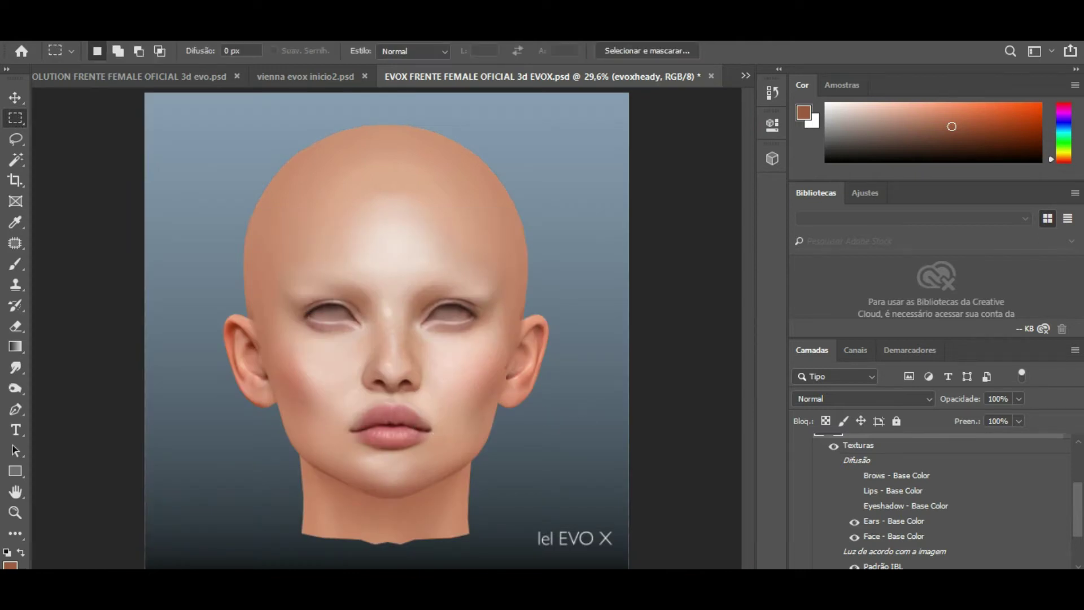
click(536, 531)
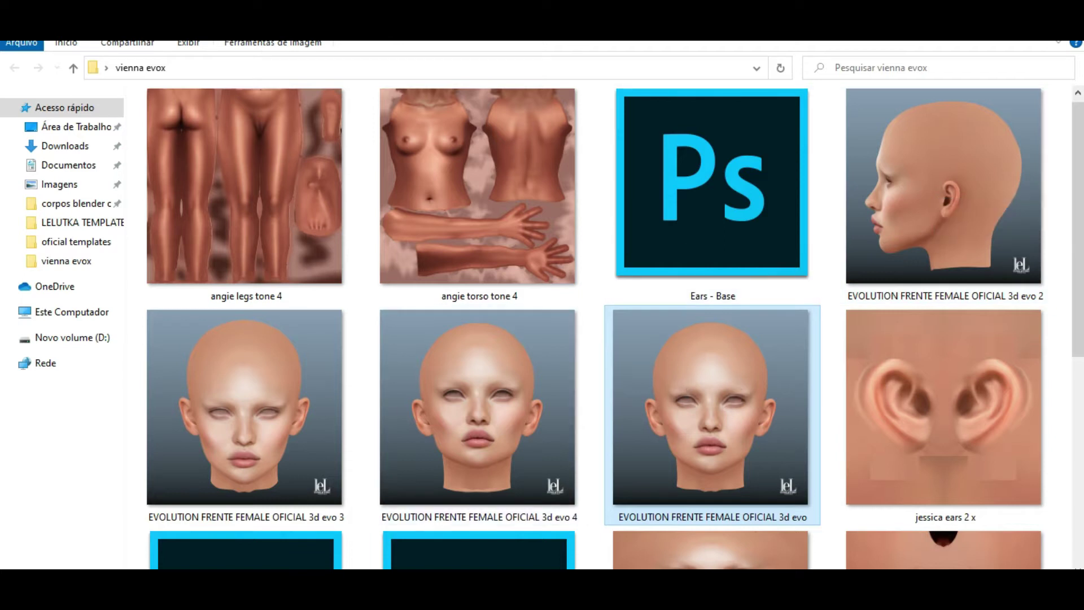
click(530, 536)
Save the vienna evox inicio2.psd head texture as a PNG, replacing the vienna head inicioo file in the vienna evox folder.
click(277, 79)
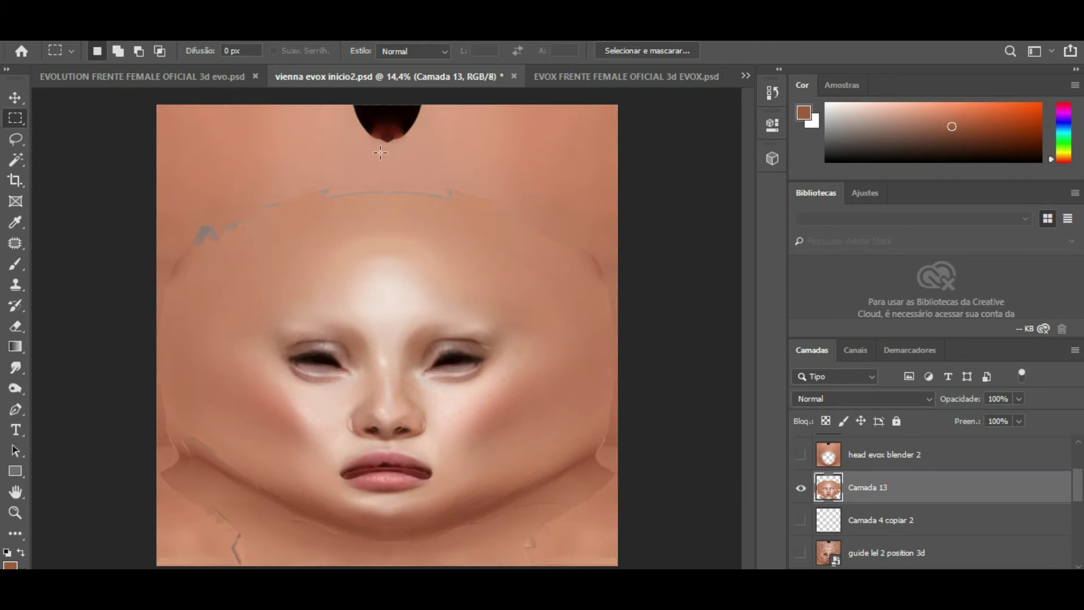
click(62, 39)
click(107, 199)
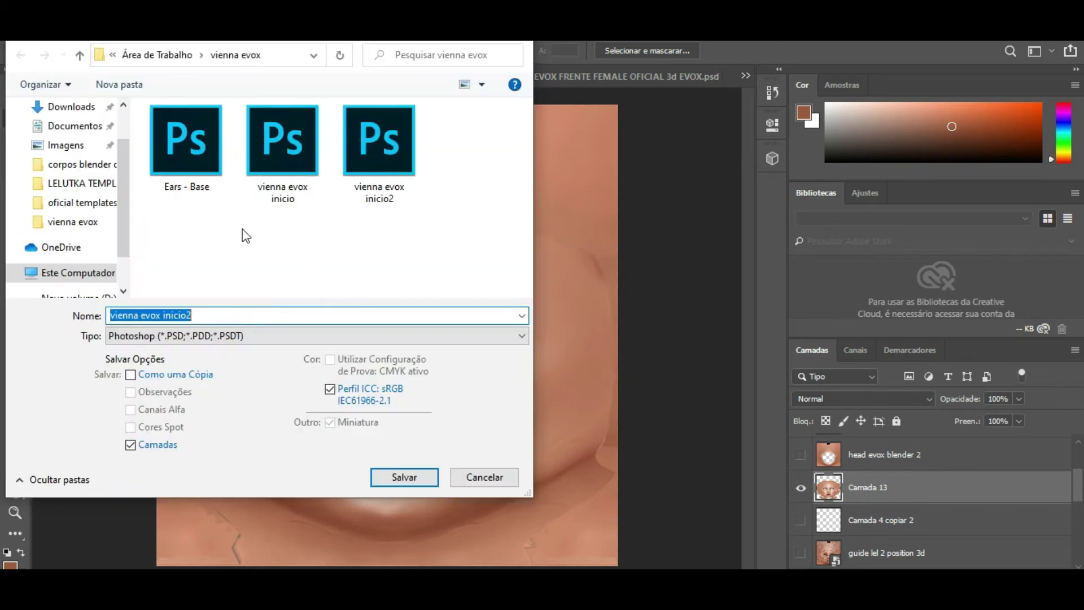
click(261, 334)
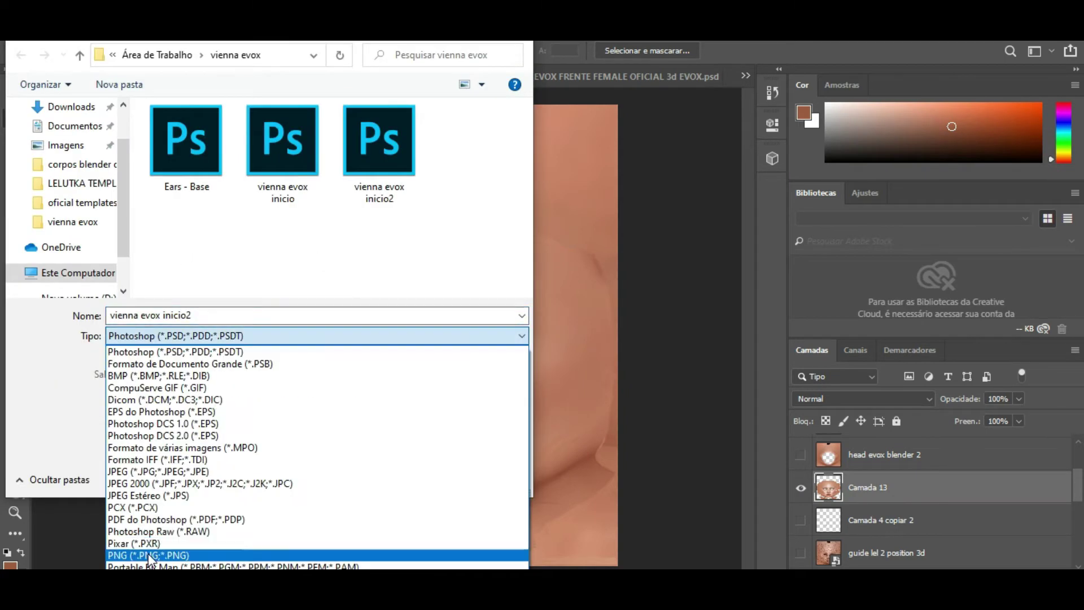
click(148, 553)
drag(527, 174, 527, 218)
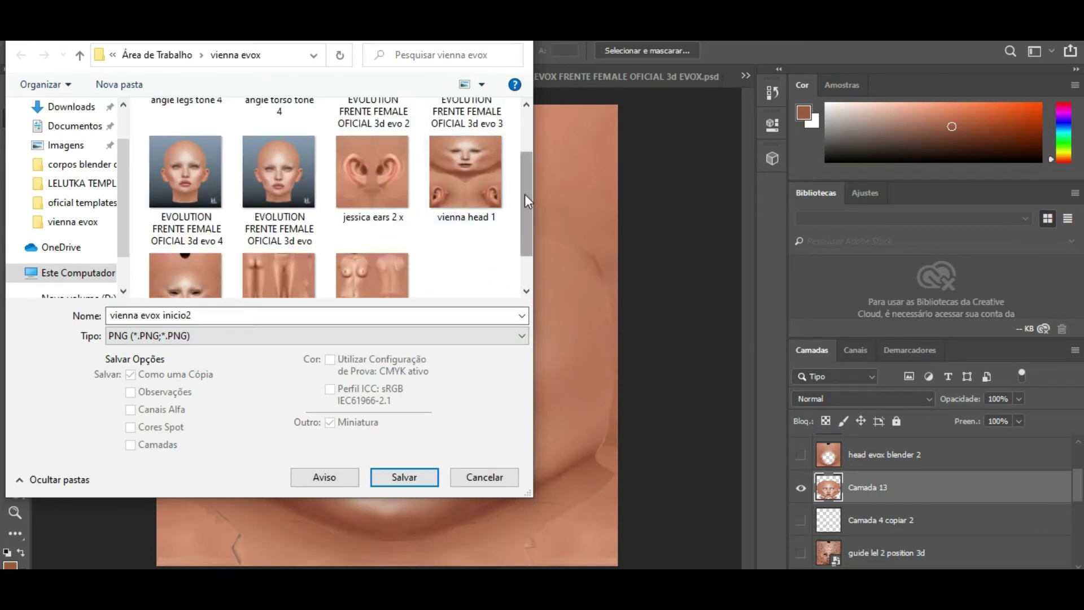
scroll(524, 194, down, 1)
click(200, 247)
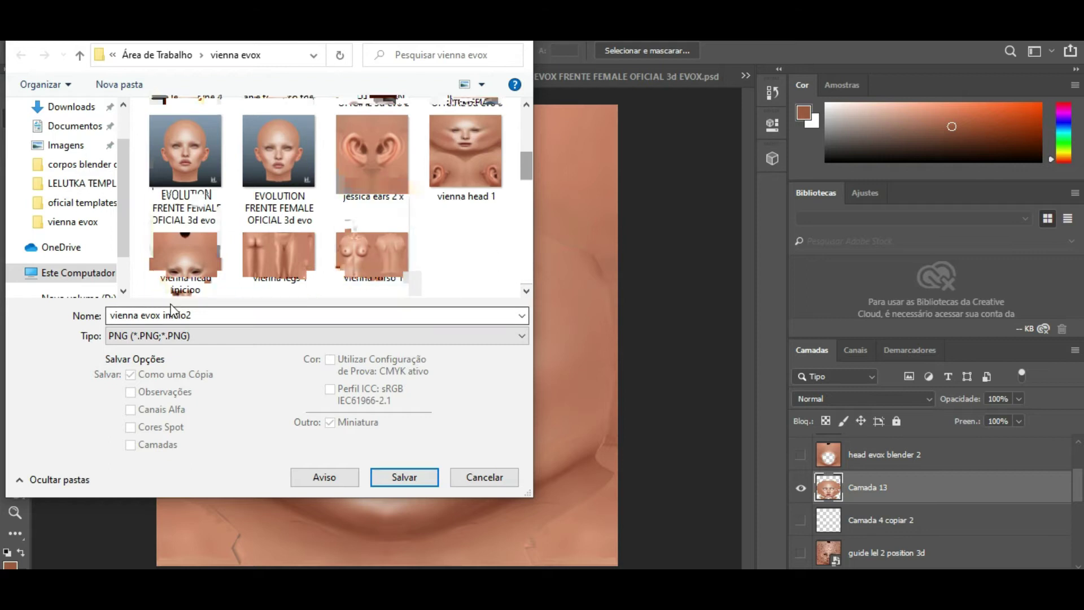
double_click(180, 239)
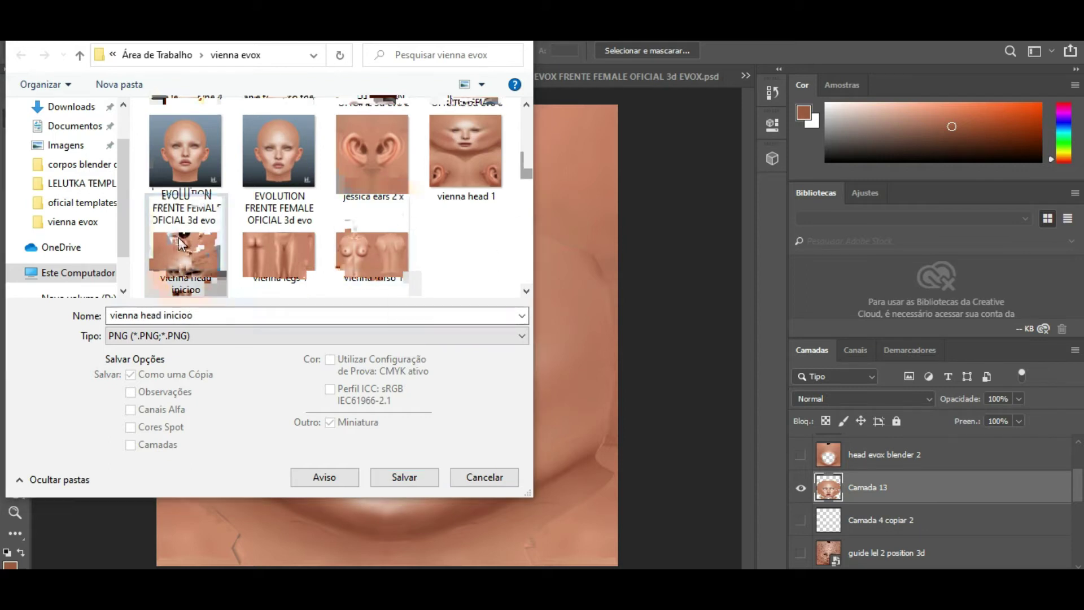
click(583, 315)
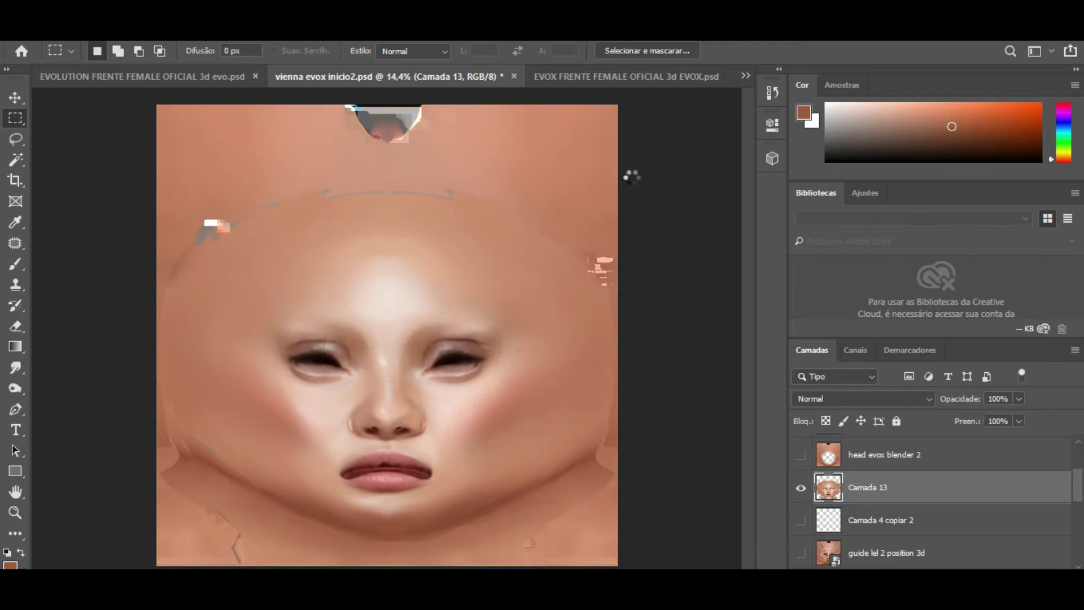
click(632, 178)
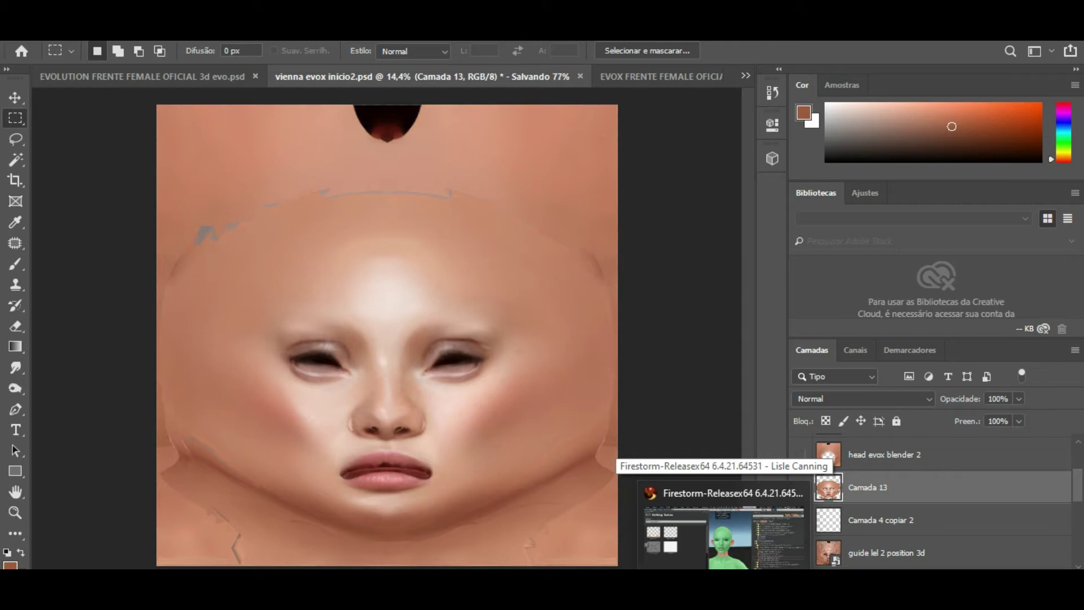
Switch to Firestorm and try to add the vienna head inicioo image as a local texture for the Neck Lower blender 1 head tattoo.
click(723, 536)
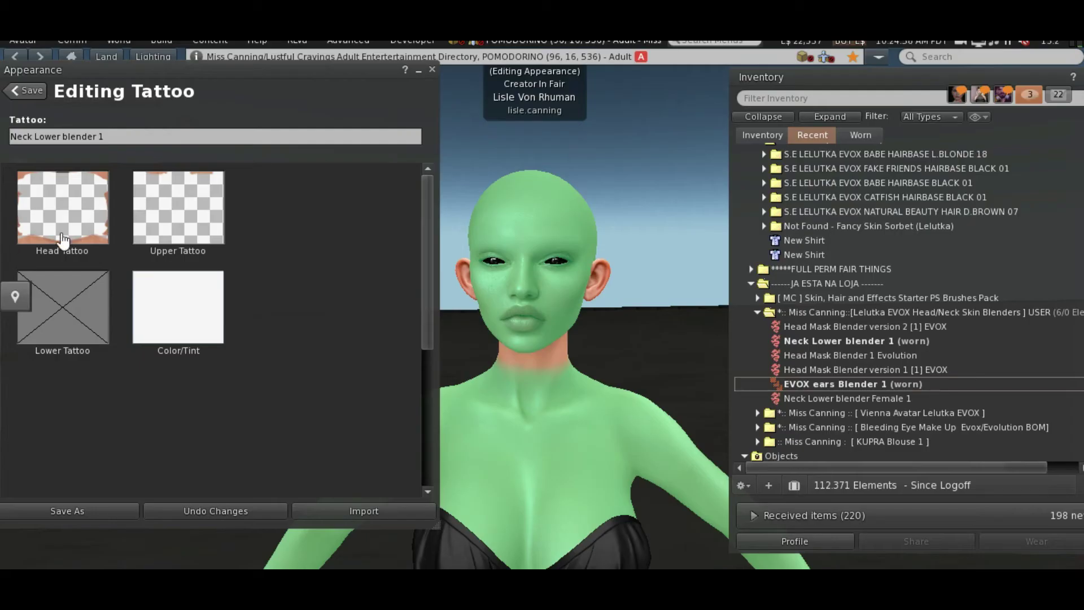
click(71, 219)
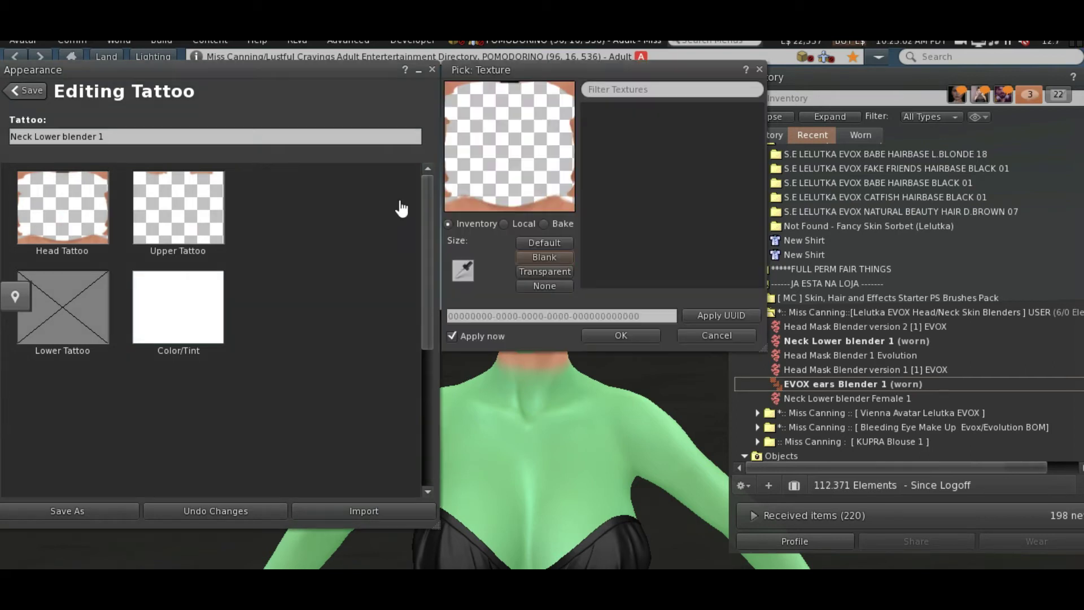
click(514, 223)
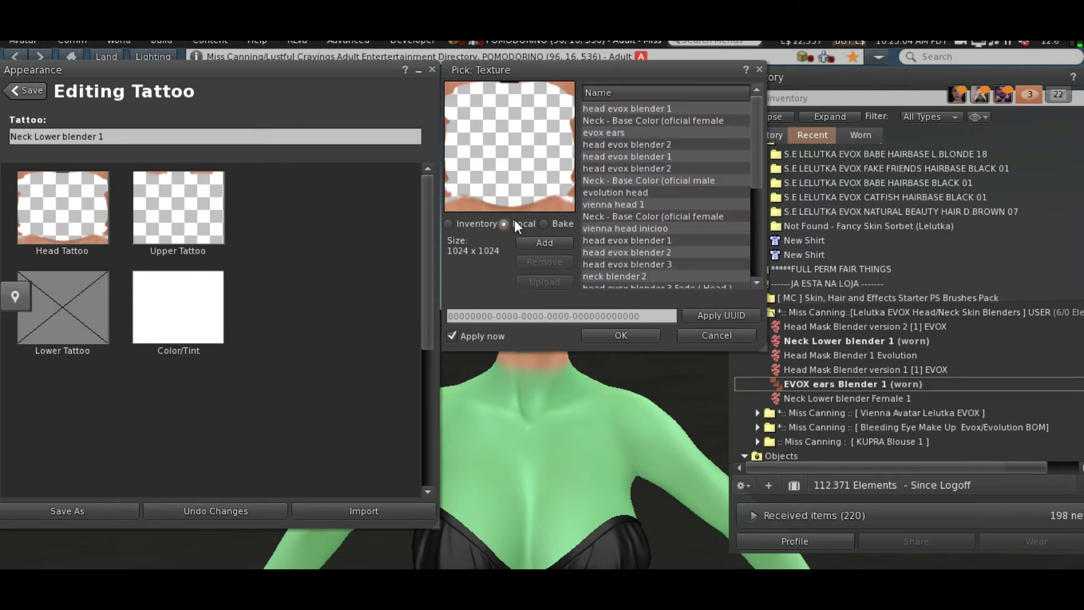
click(564, 246)
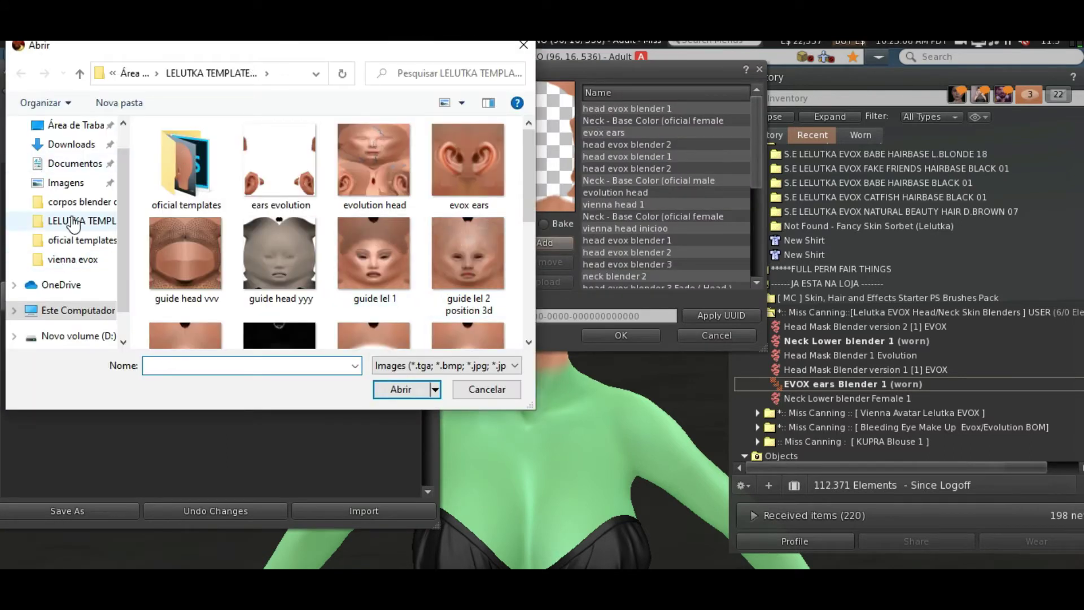
click(84, 260)
drag(530, 139, 530, 226)
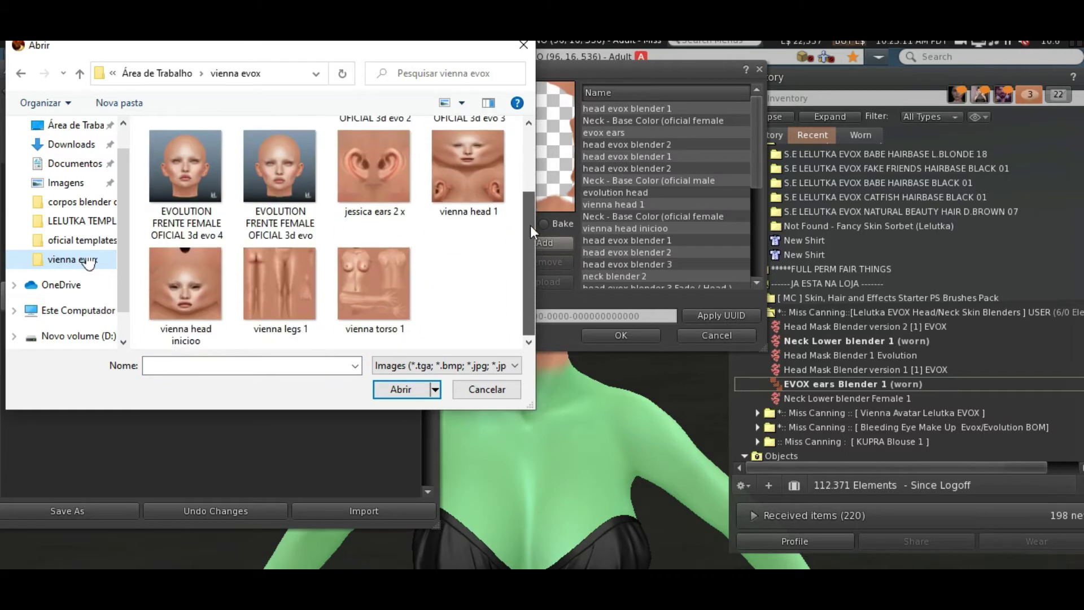
double_click(204, 292)
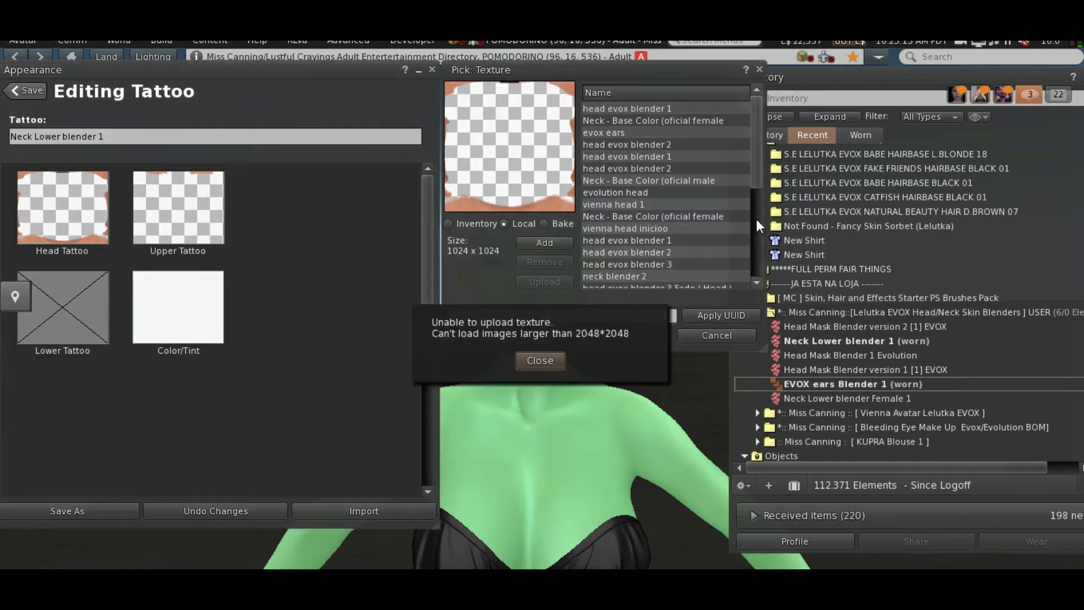
click(541, 361)
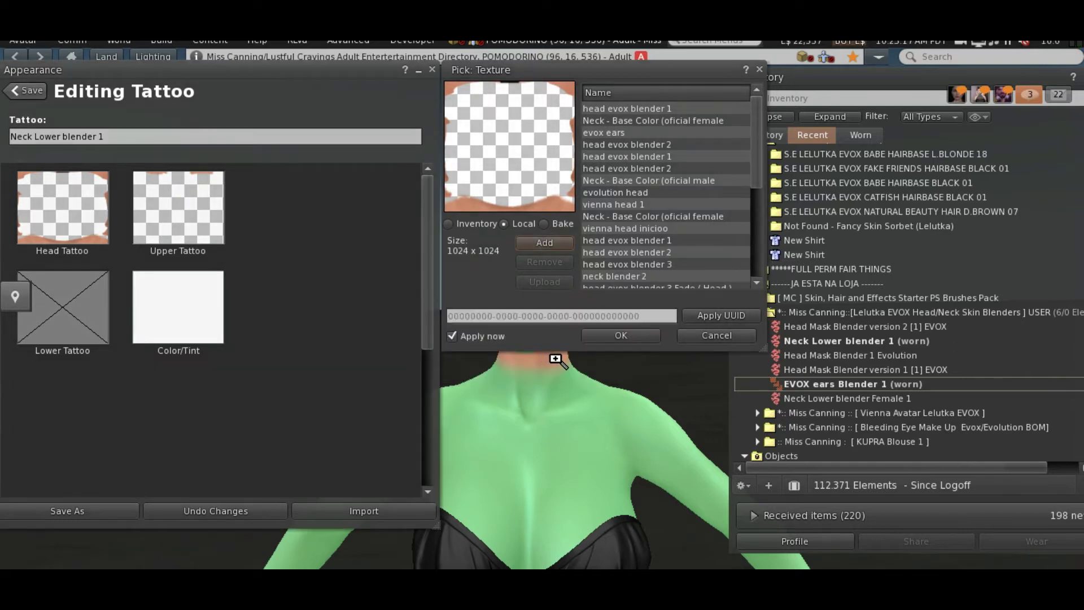
click(598, 341)
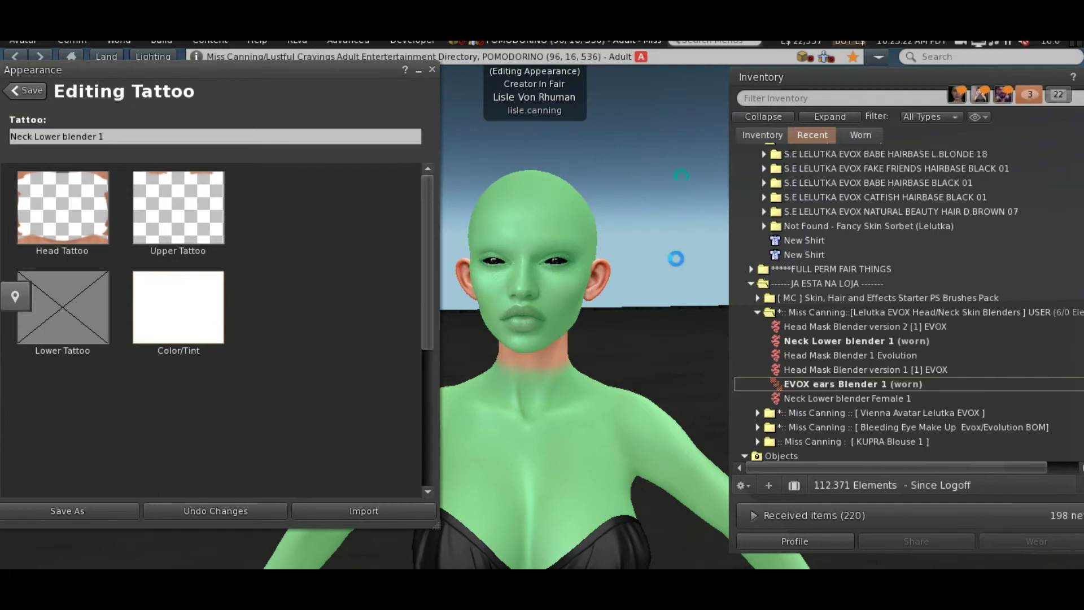
Set the head tattoo of Neck Lower blender 1 to the existing local texture vienna head inicioo.
click(504, 224)
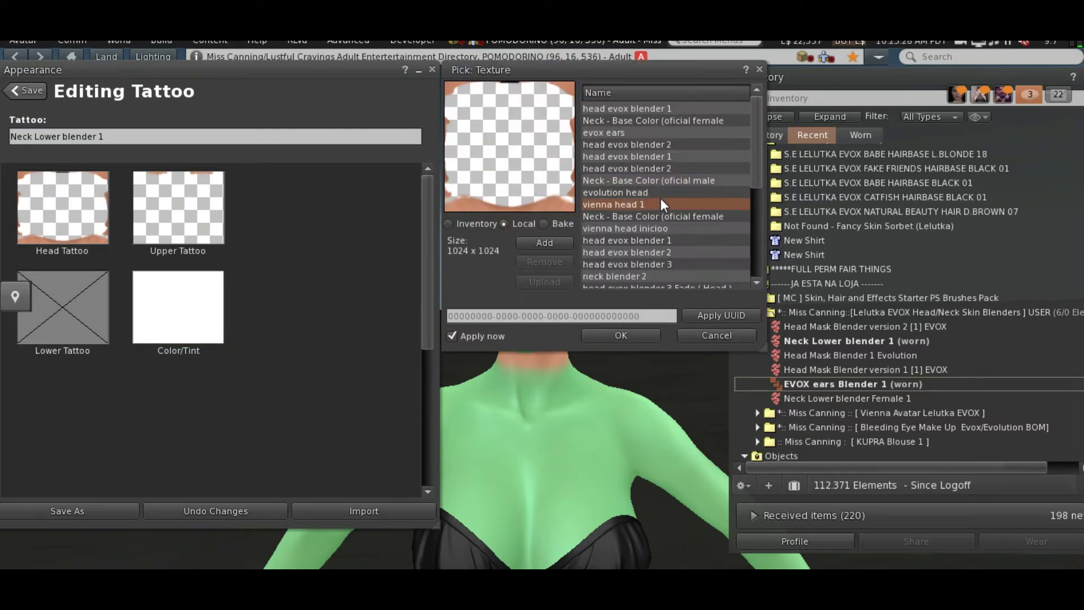
click(652, 204)
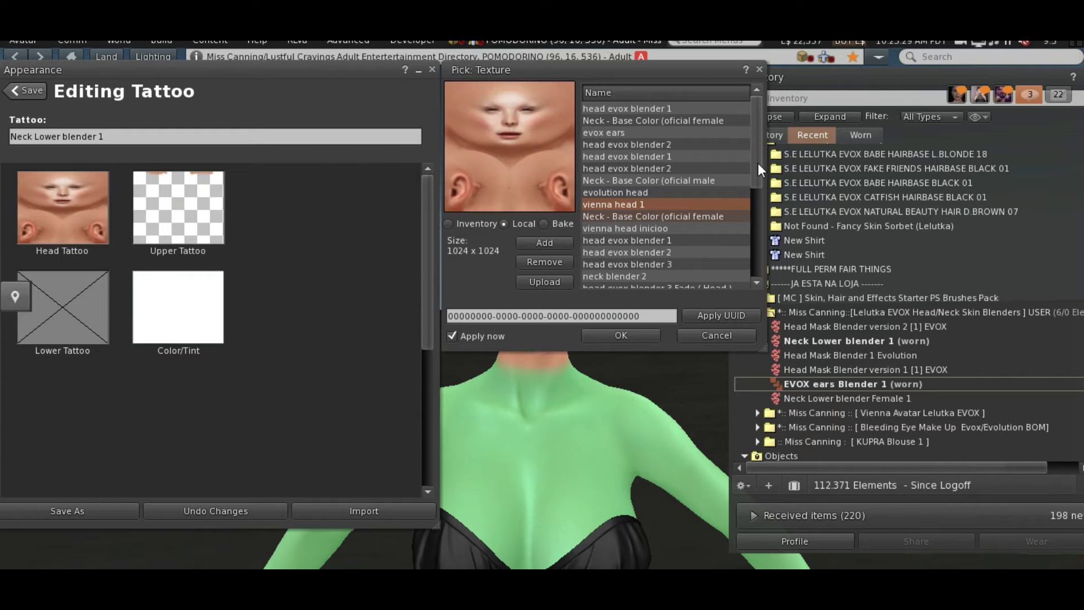
scroll(756, 183, down, 2)
scroll(757, 192, up, 2)
scroll(750, 140, down, 5)
scroll(748, 259, down, 3)
scroll(749, 245, up, 3)
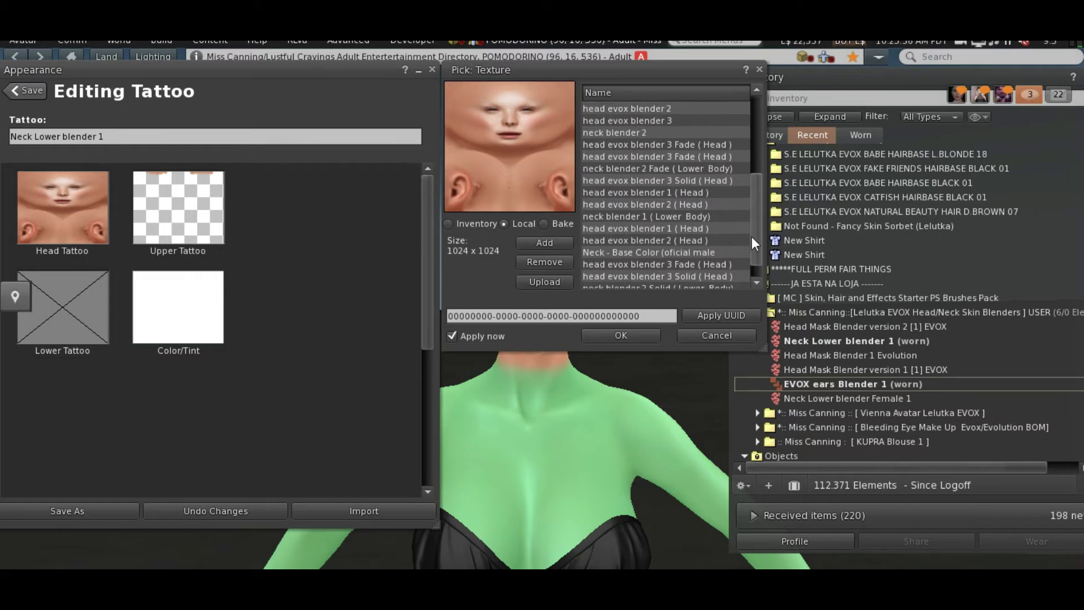
scroll(754, 226, up, 3)
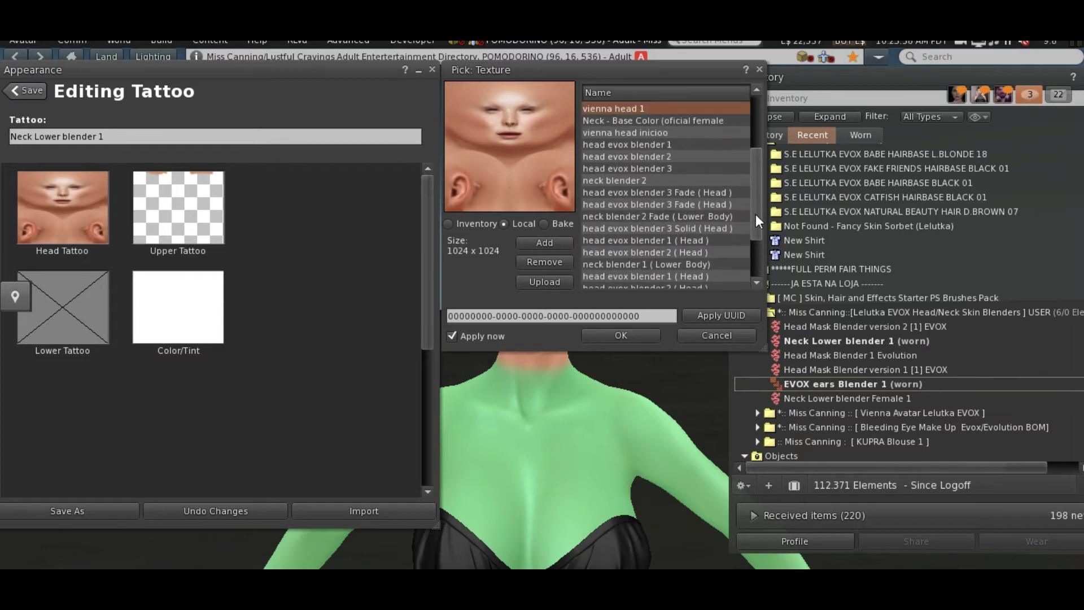
click(641, 132)
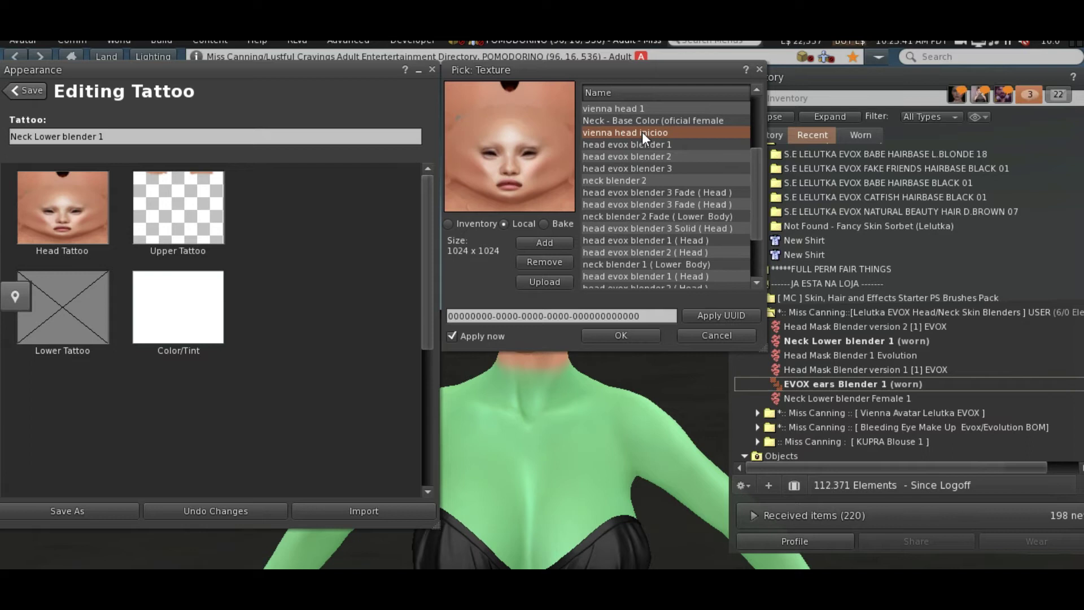
click(613, 333)
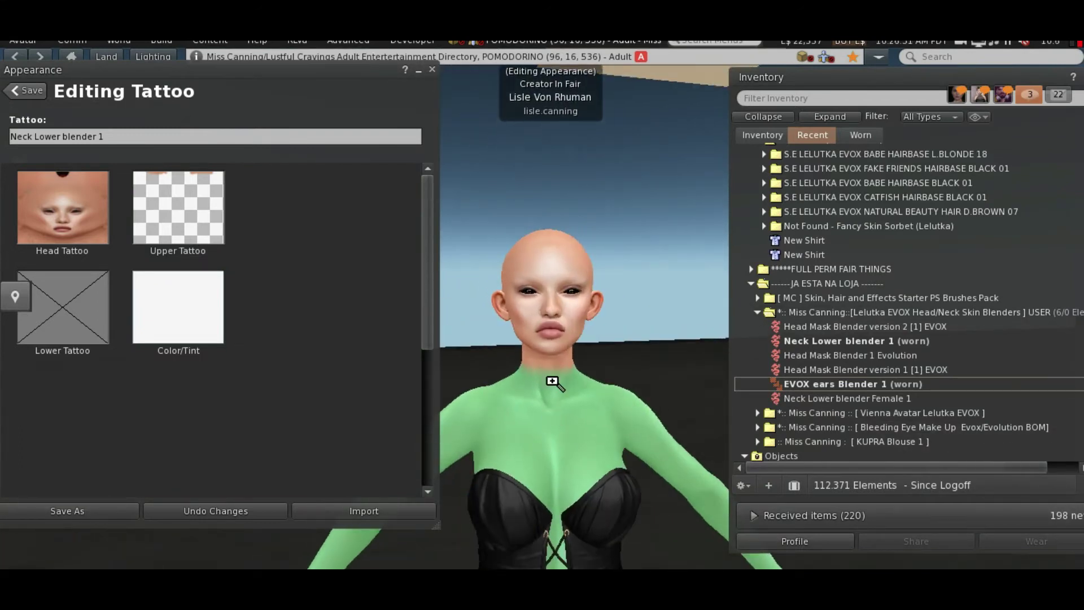
Switch to Photoshop, compare the eyes and nose up close with and without Camada 13, and leave that layer hidden.
scroll(552, 379, up, 5)
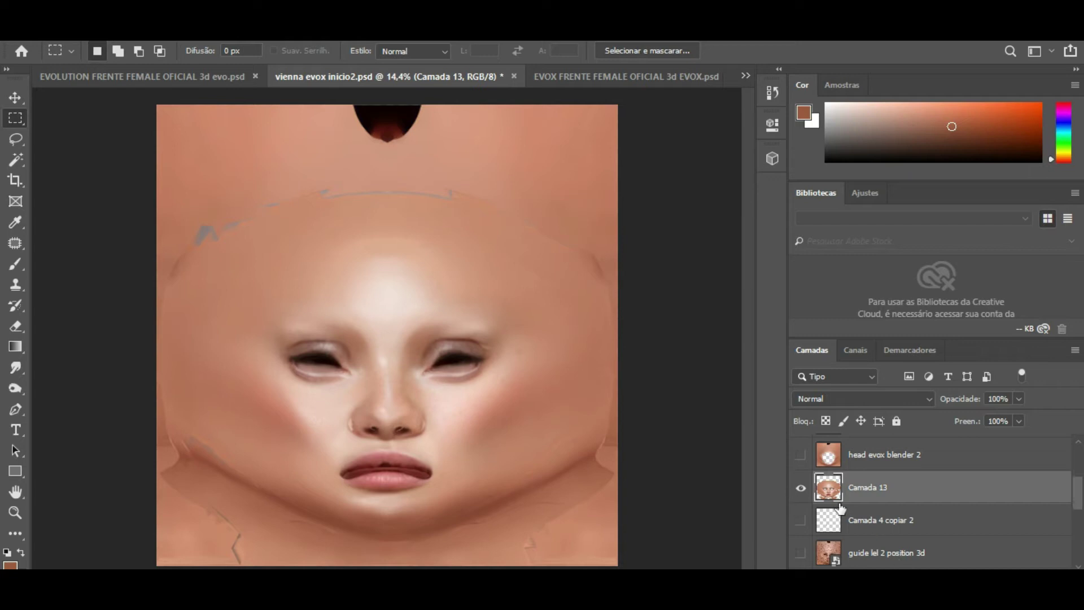
scroll(841, 508, down, 1)
click(802, 455)
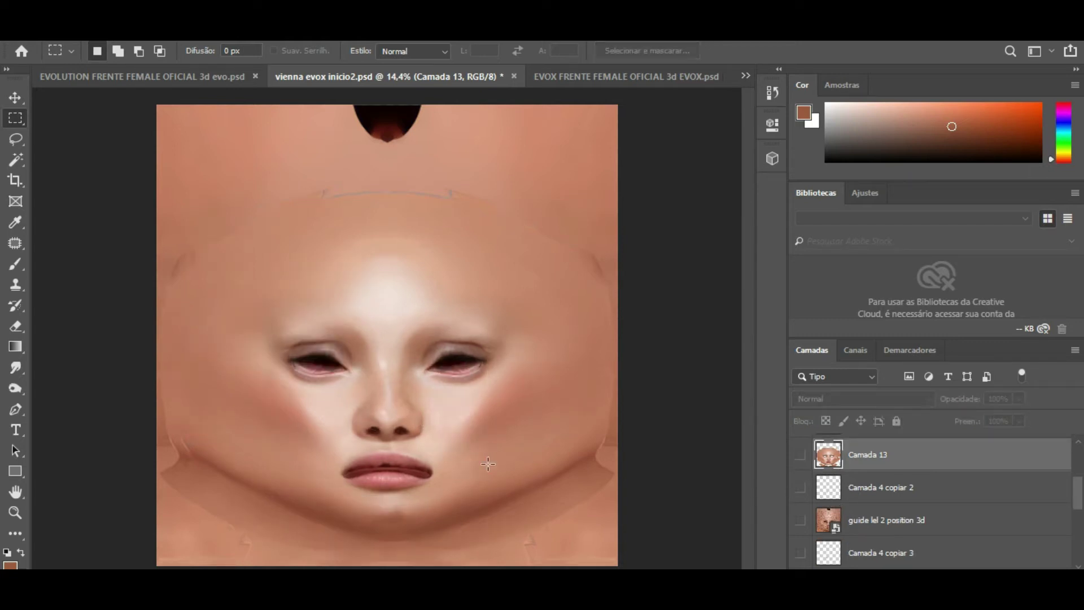
scroll(329, 458, up, 4)
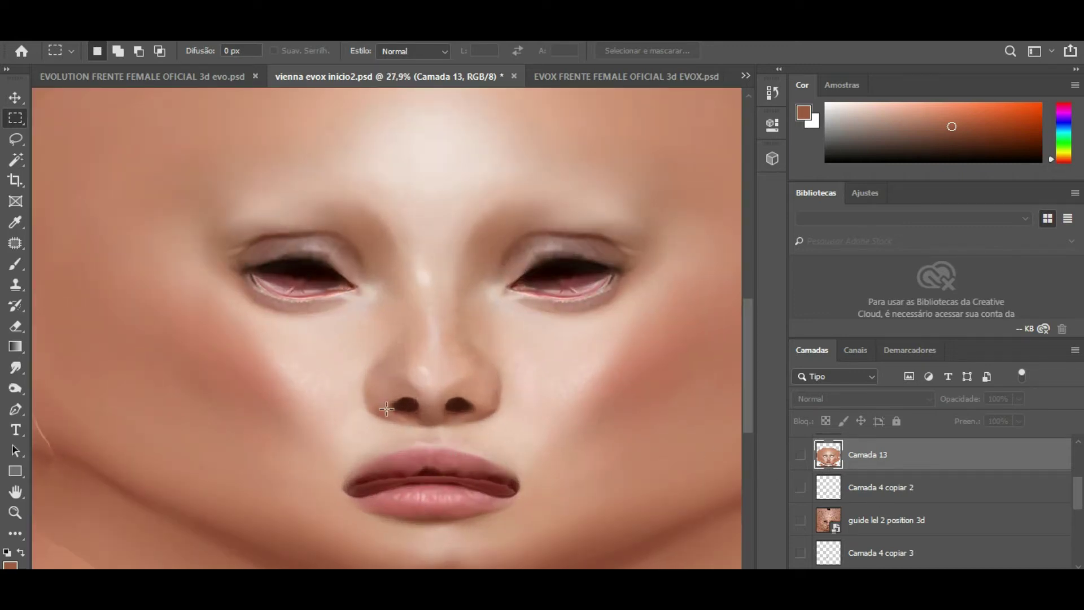
click(800, 456)
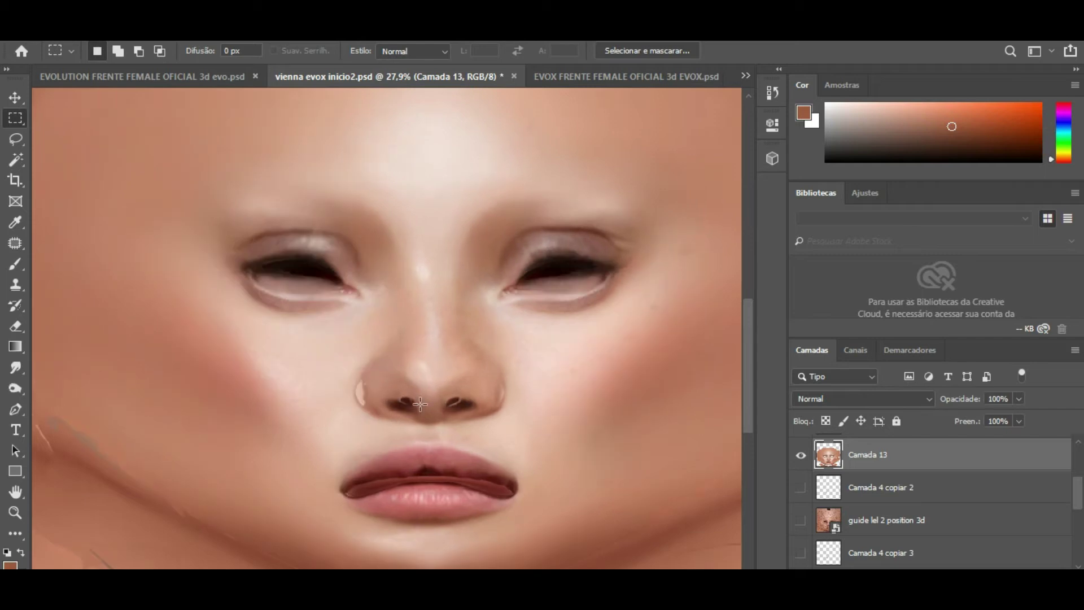
click(801, 456)
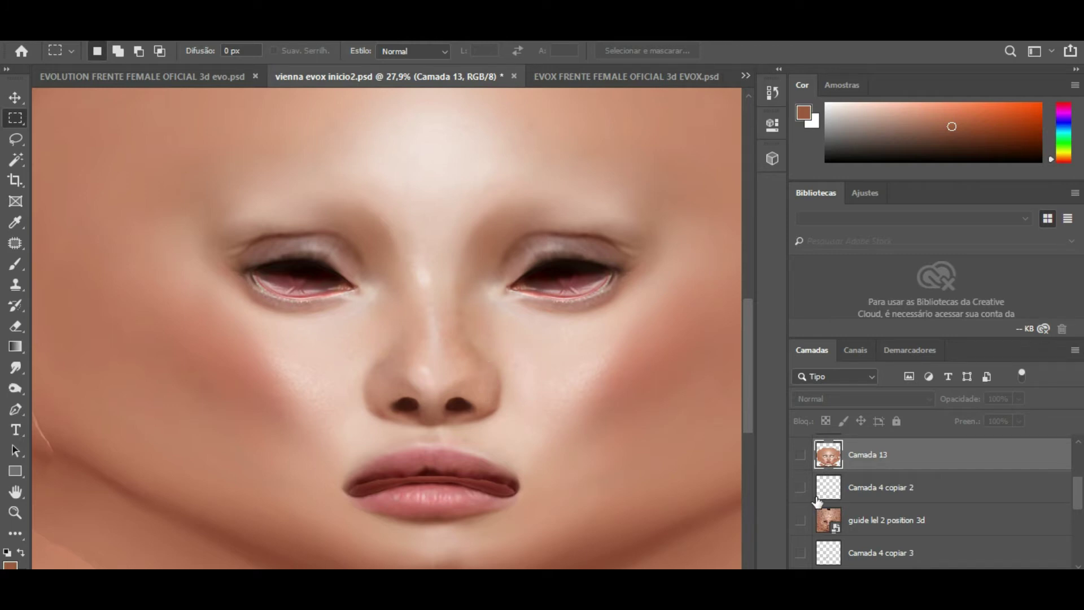
mouse_move(1079, 494)
mouse_down()
mouse_move(1081, 551)
mouse_move(1078, 473)
mouse_up()
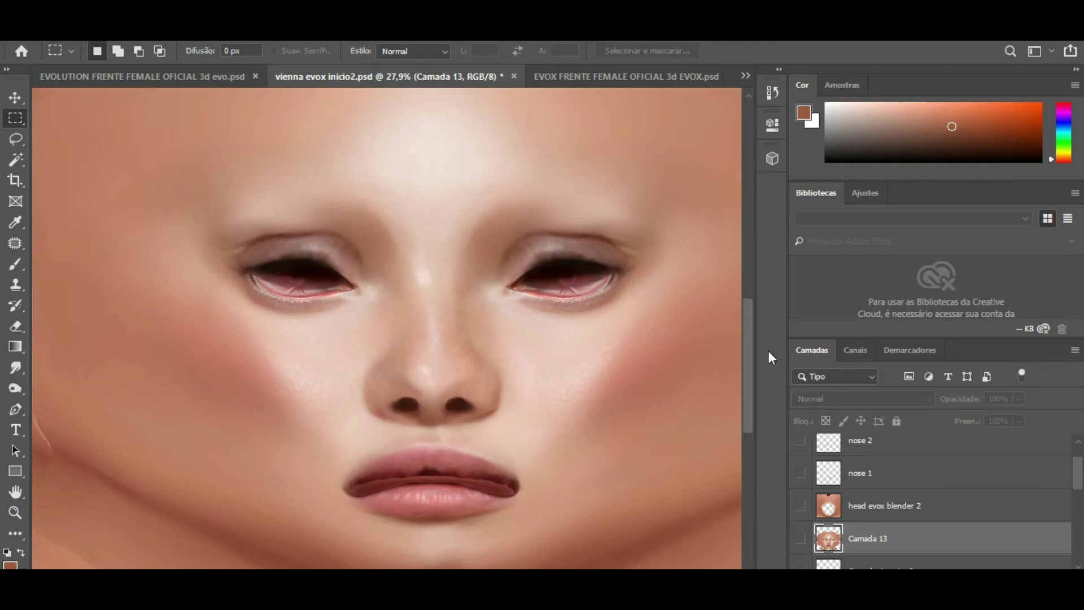
click(801, 539)
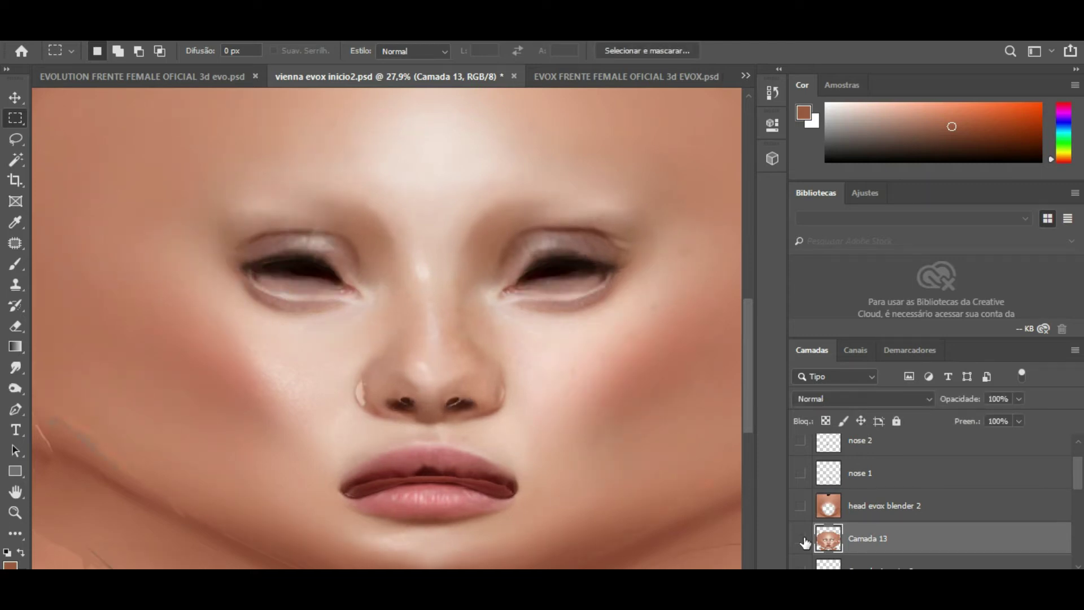
click(803, 540)
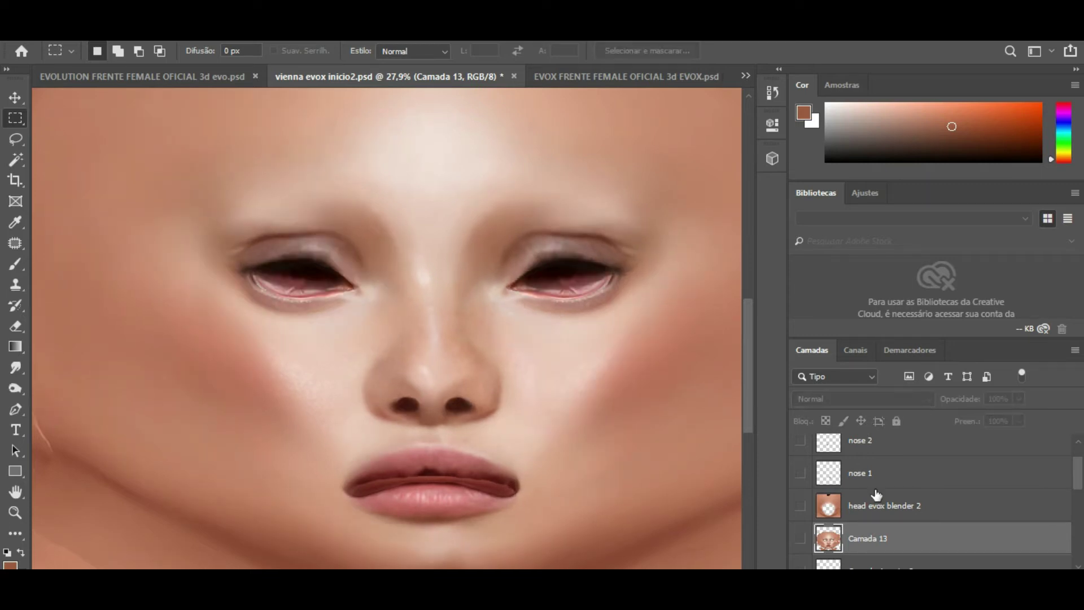
scroll(466, 359, down, 3)
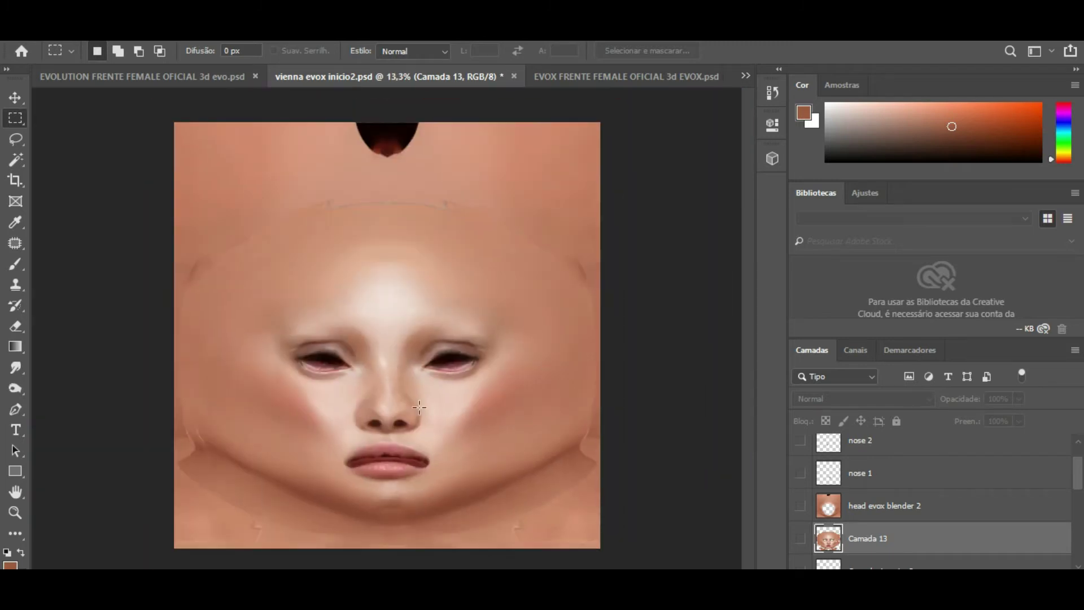
Place the eye socket image from the LELUTKA TEMPLATES PSD folder above Camada 13, scaled to about 408% to cover the canvas.
mouse_move(452, 587)
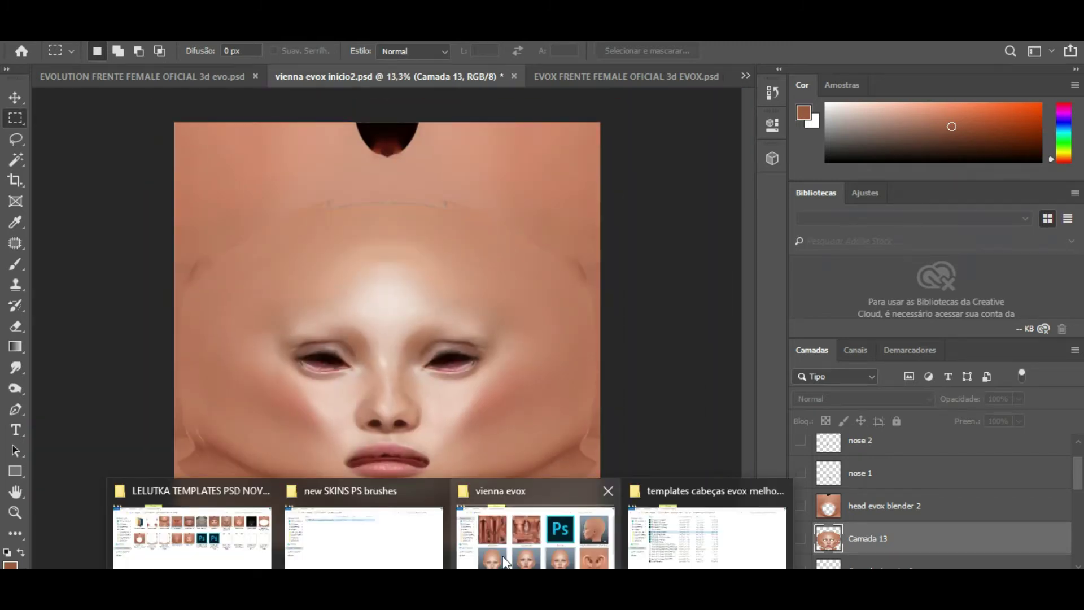
mouse_move(518, 565)
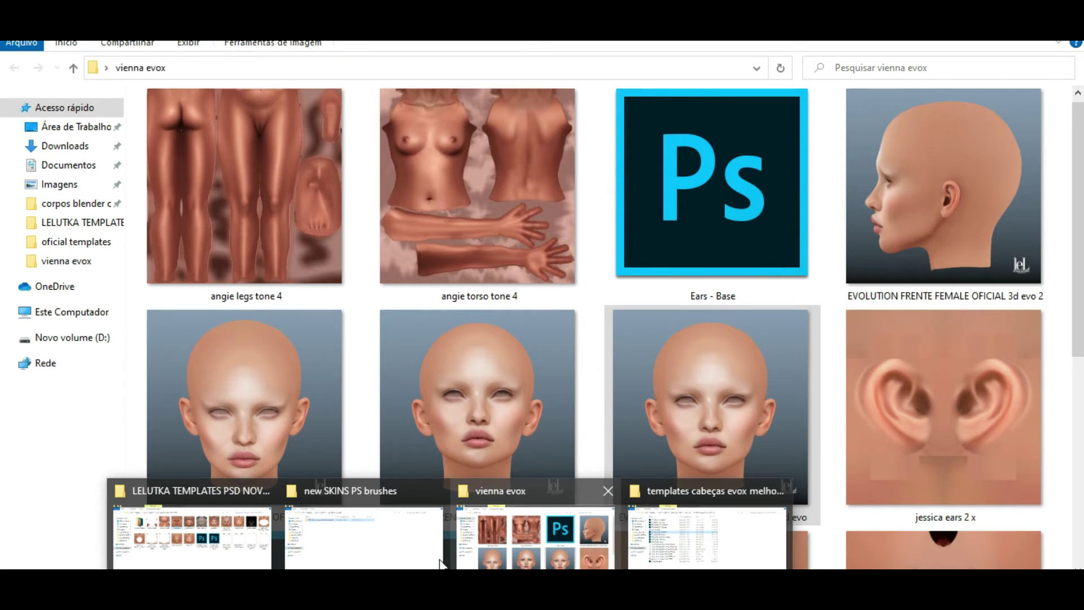
mouse_move(226, 535)
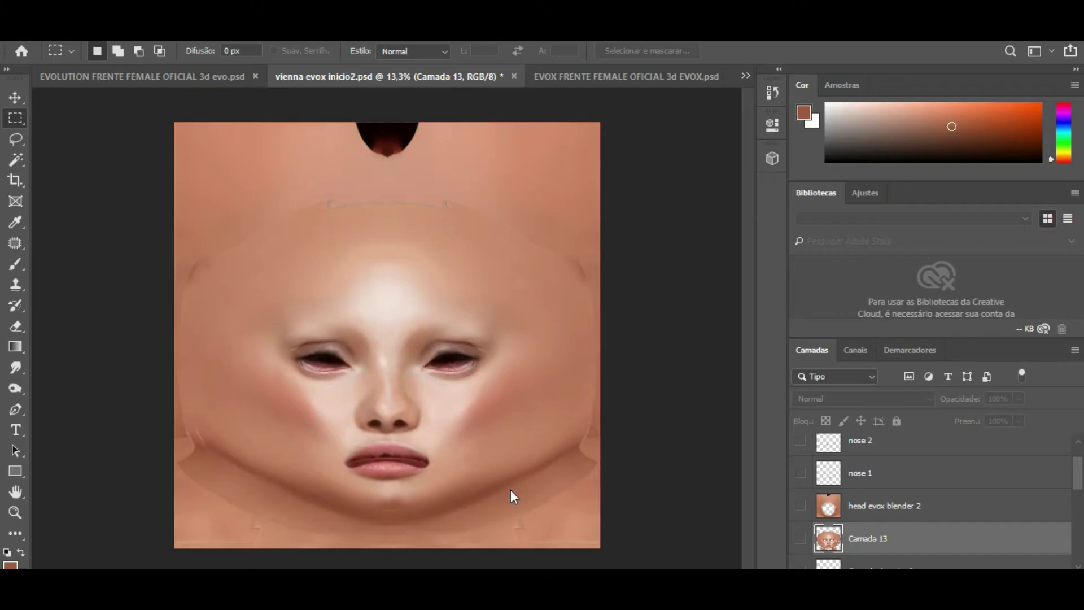
key(ctrl+t)
drag(335, 283, 173, 121)
drag(440, 386, 606, 540)
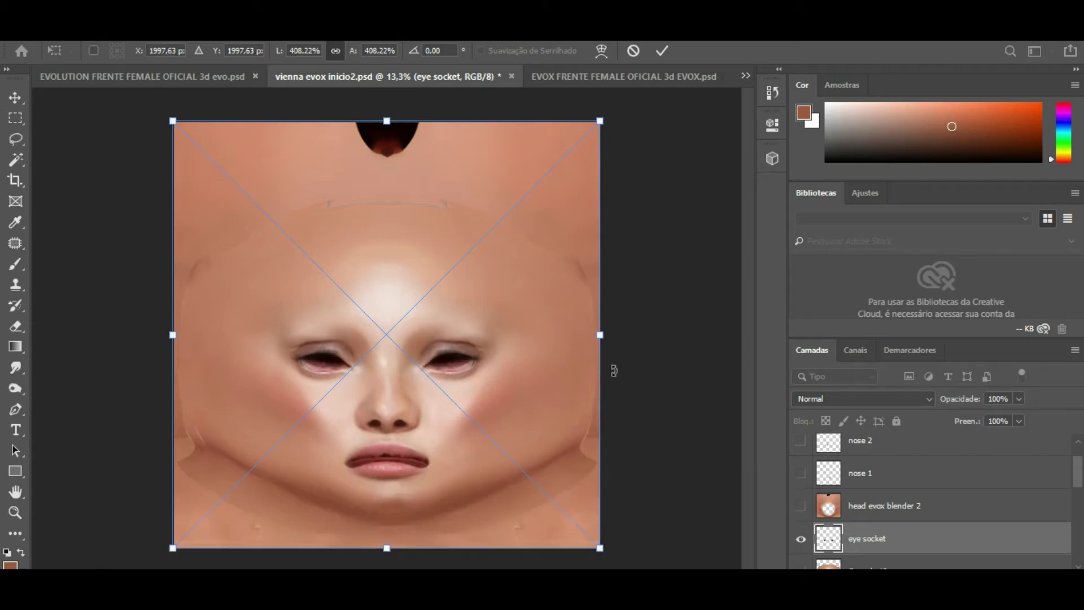
Align the placed eye socket image's right and top edges with the canvas, scaling it to 407,11%.
scroll(614, 371, up, 4)
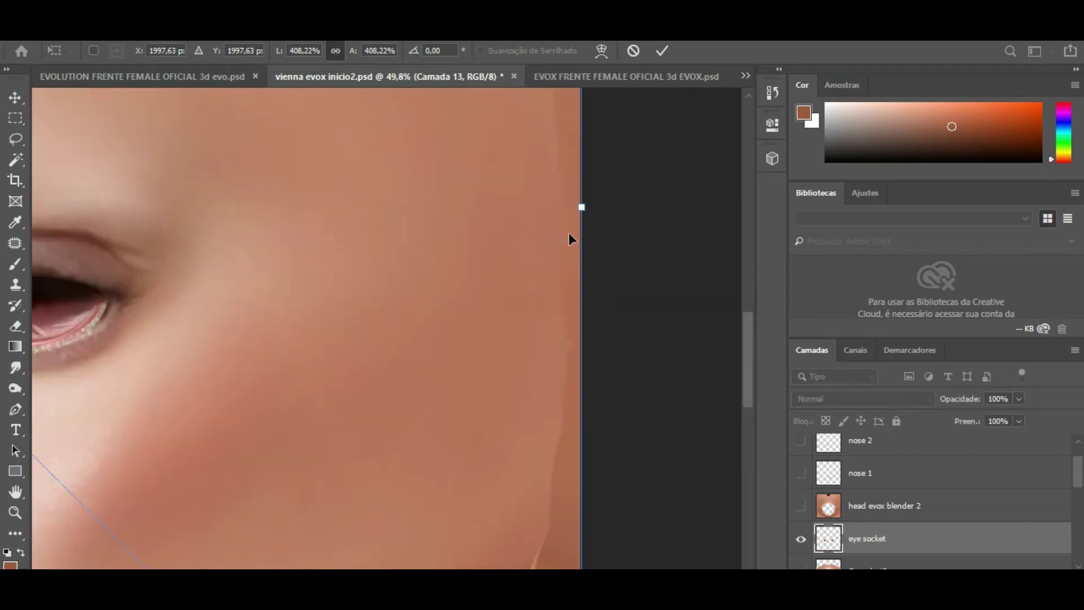
drag(580, 205, 579, 206)
drag(749, 354, 764, 201)
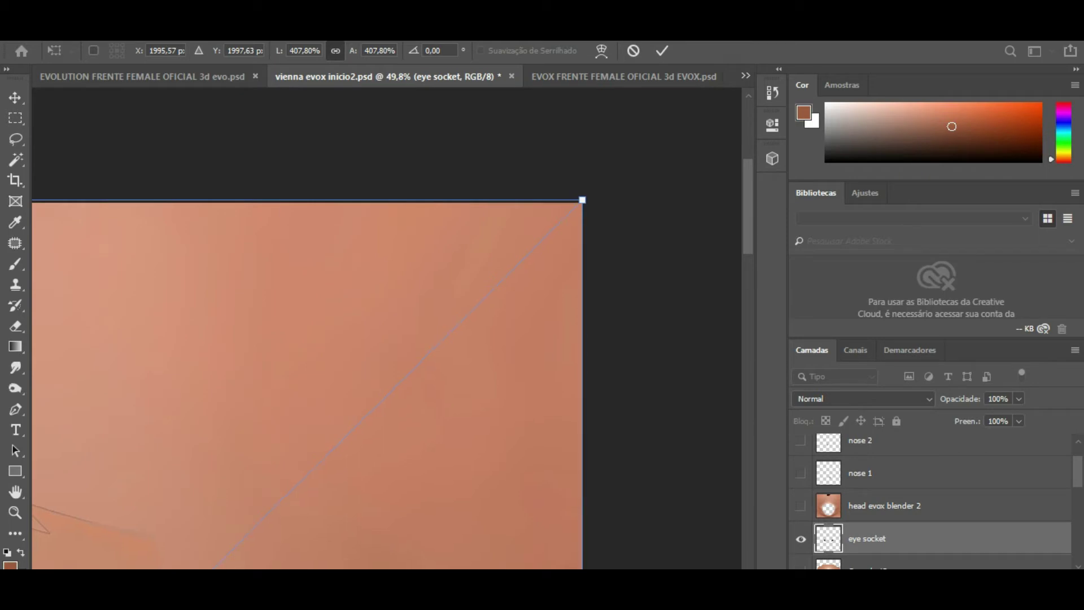
scroll(386, 384, right, 10)
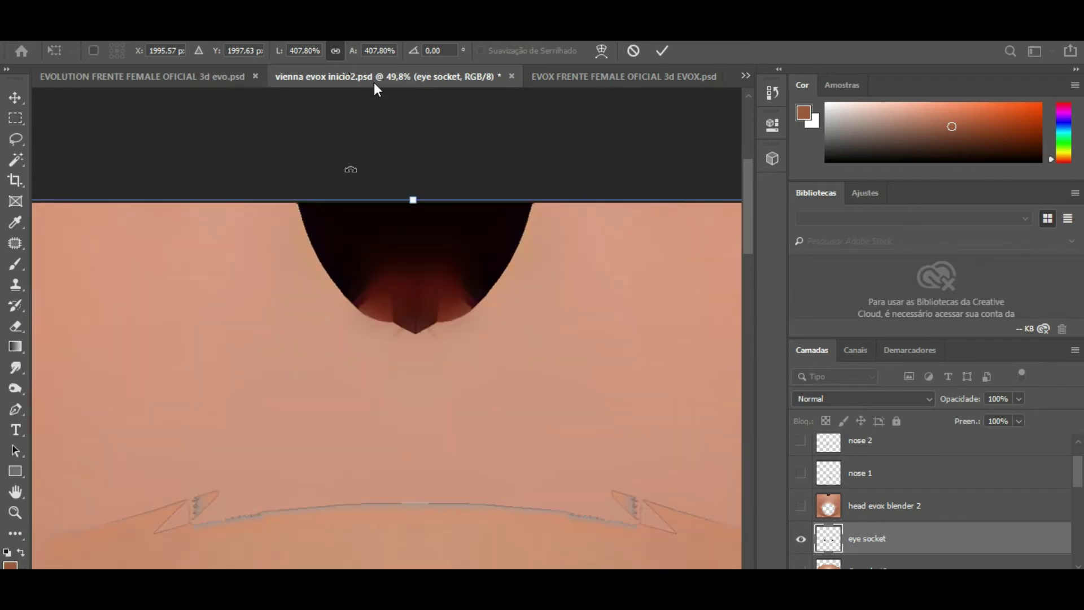
drag(413, 199, 413, 202)
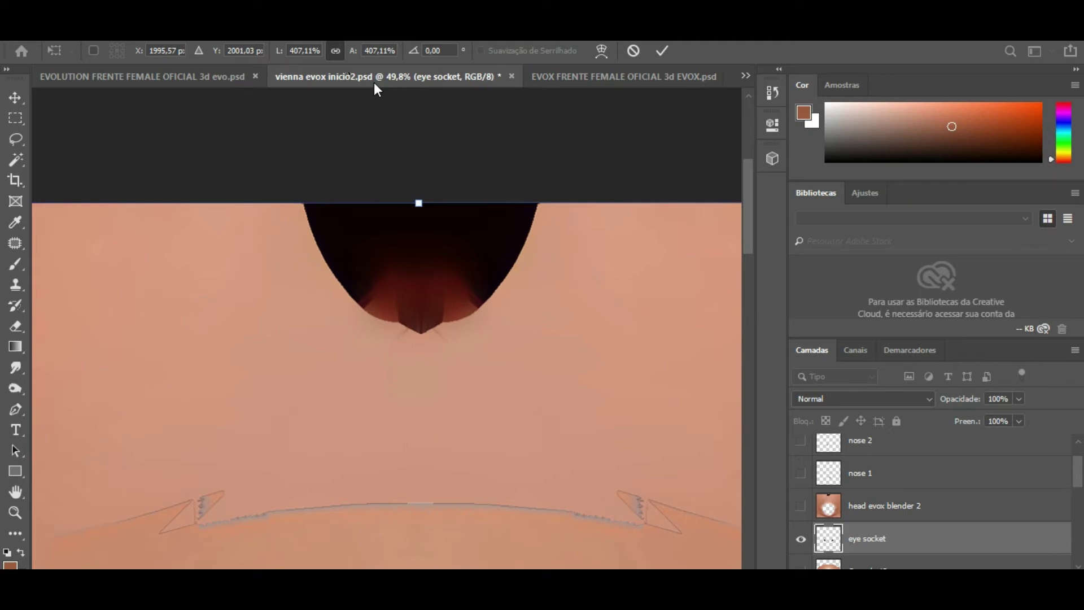
Align the eye socket image's left edge with the canvas, scaling it to 406,56%.
scroll(374, 83, left, 10)
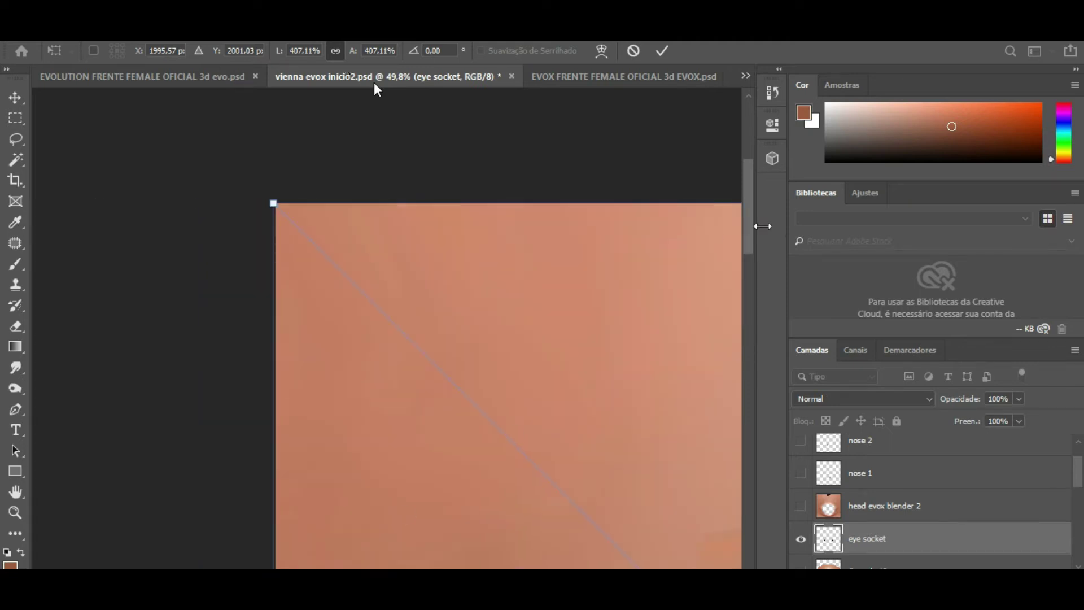
scroll(737, 283, down, 10)
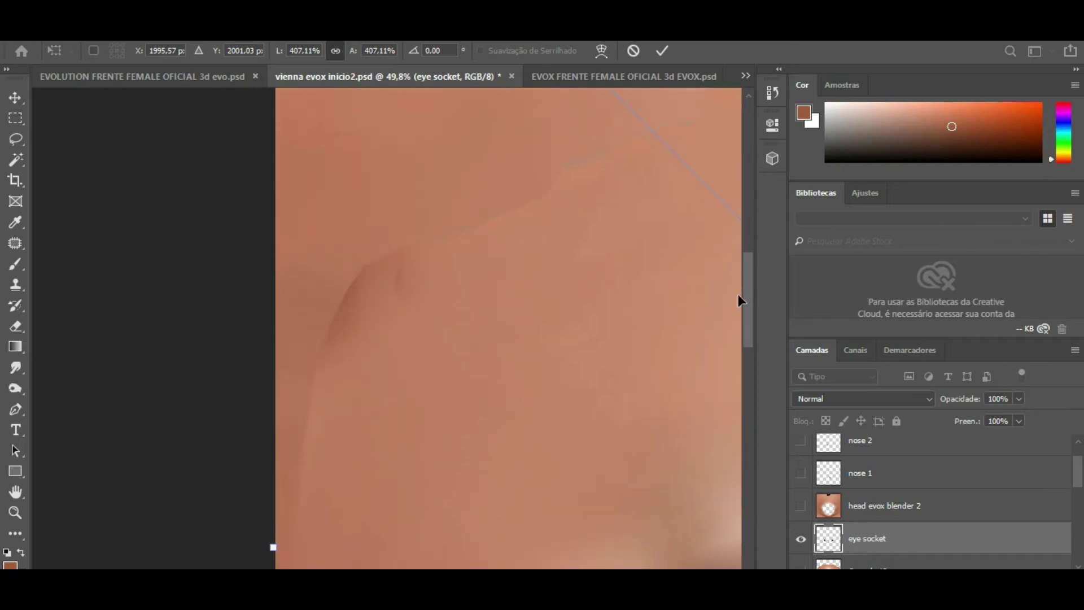
scroll(738, 297, up, 8)
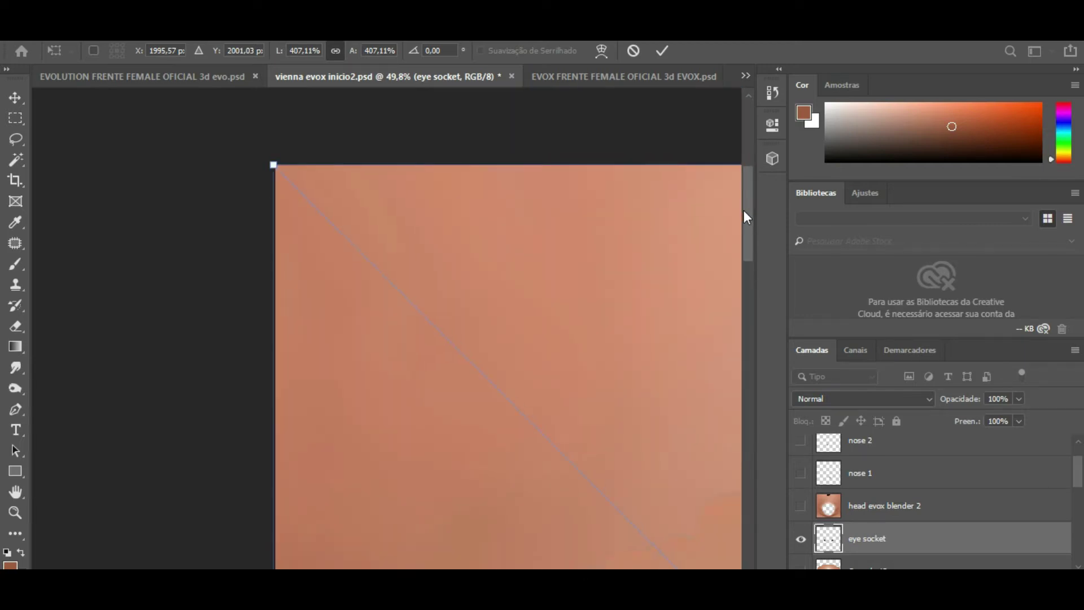
scroll(743, 210, down, 3)
scroll(739, 299, down, 5)
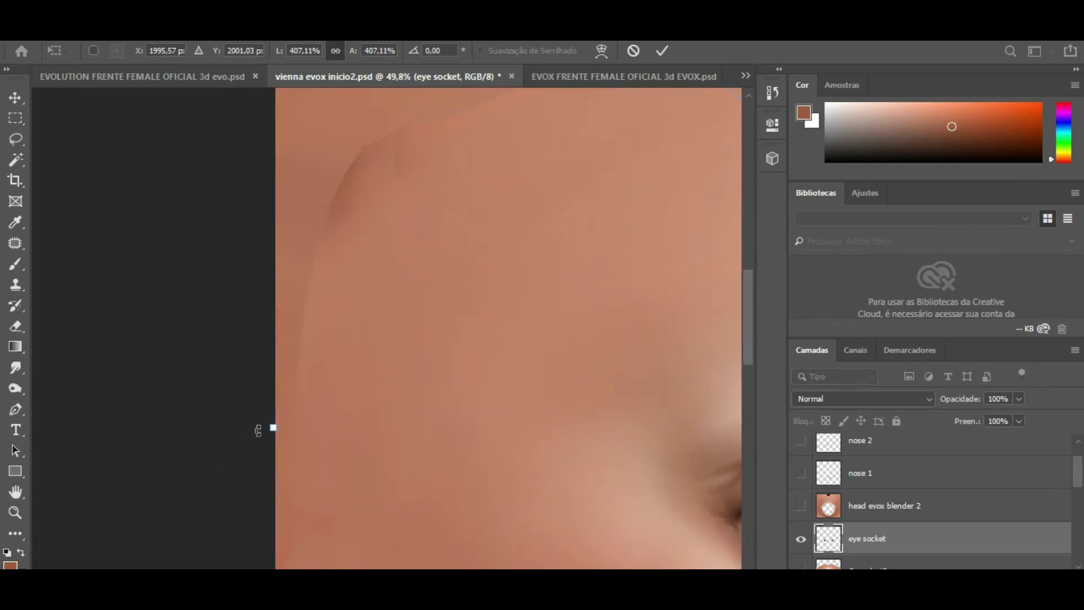
mouse_move(276, 429)
mouse_down()
mouse_move(266, 426)
mouse_move(276, 428)
mouse_up()
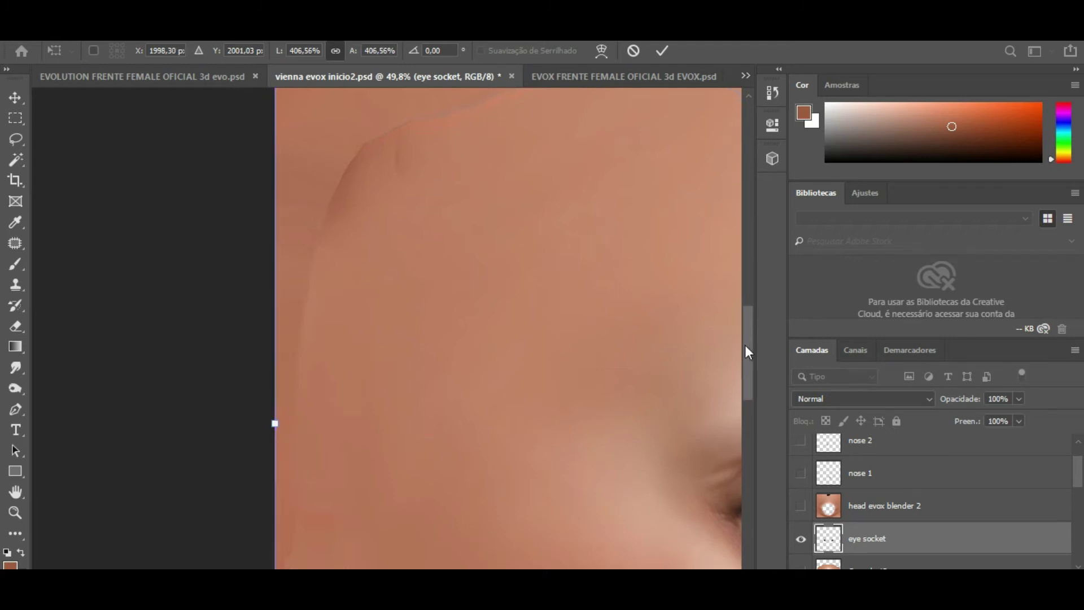
Fit the eye socket image's bottom edge to the canvas at about 406,62% scale and apply the transformation.
scroll(745, 351, down, 5)
scroll(732, 411, down, 5)
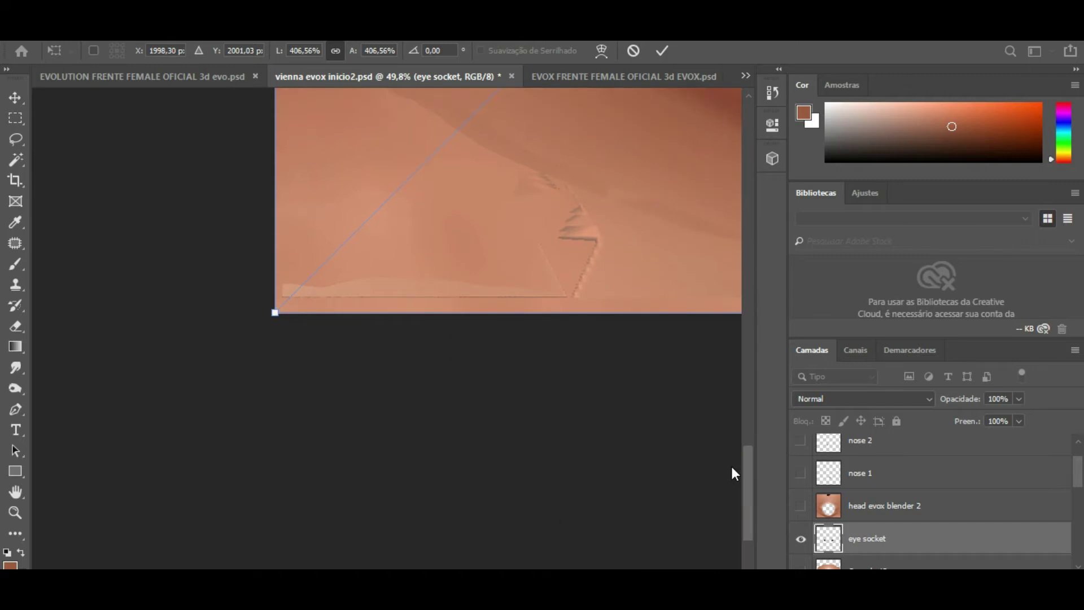
scroll(550, 328, right, 10)
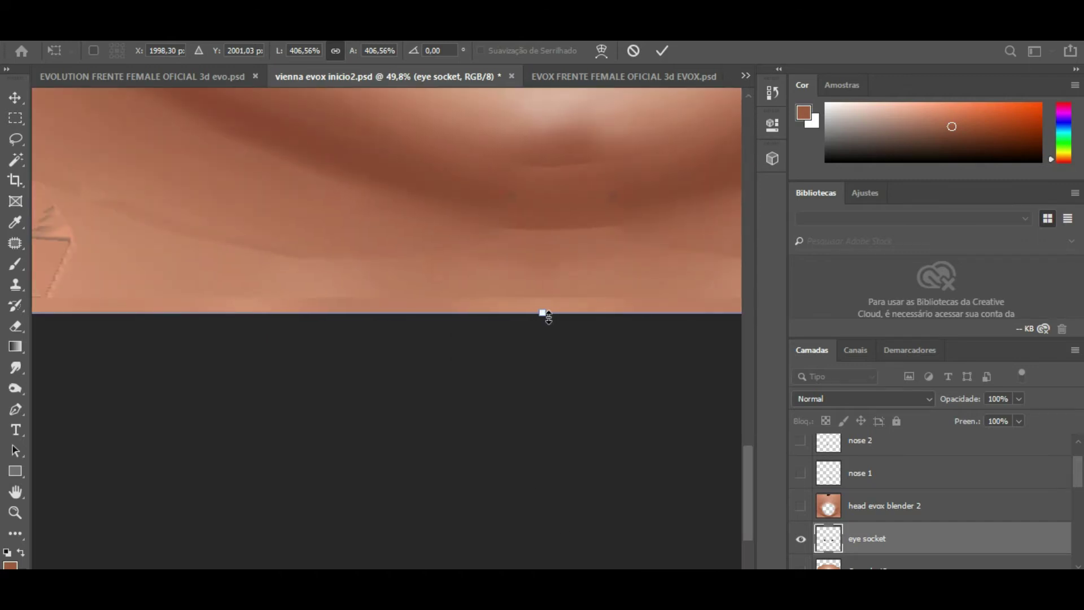
drag(549, 323, 552, 317)
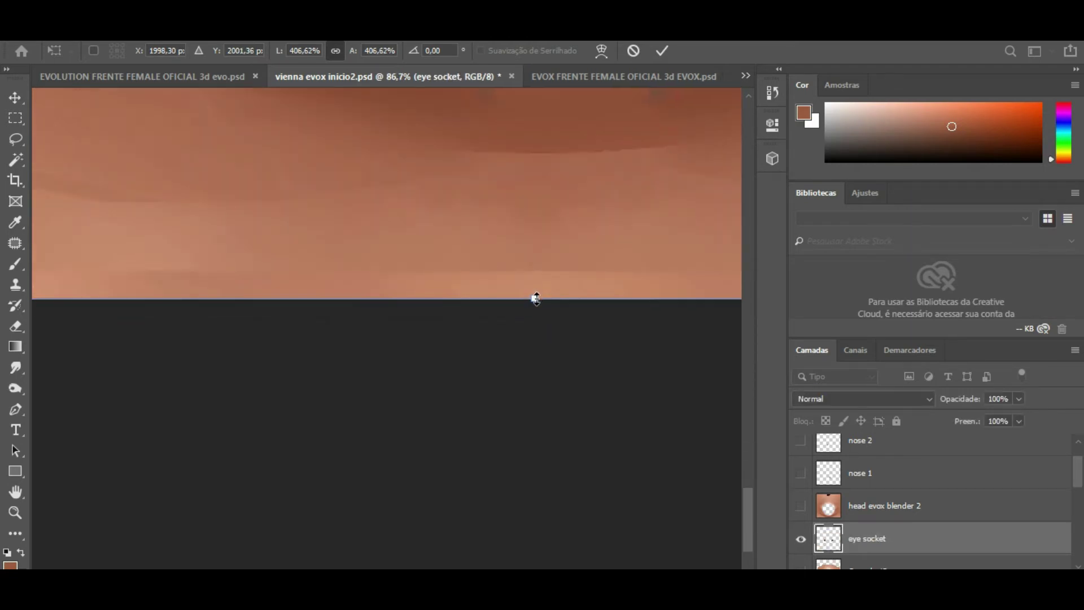
mouse_move(535, 299)
mouse_down()
mouse_move(536, 311)
mouse_move(536, 299)
mouse_up()
click(663, 52)
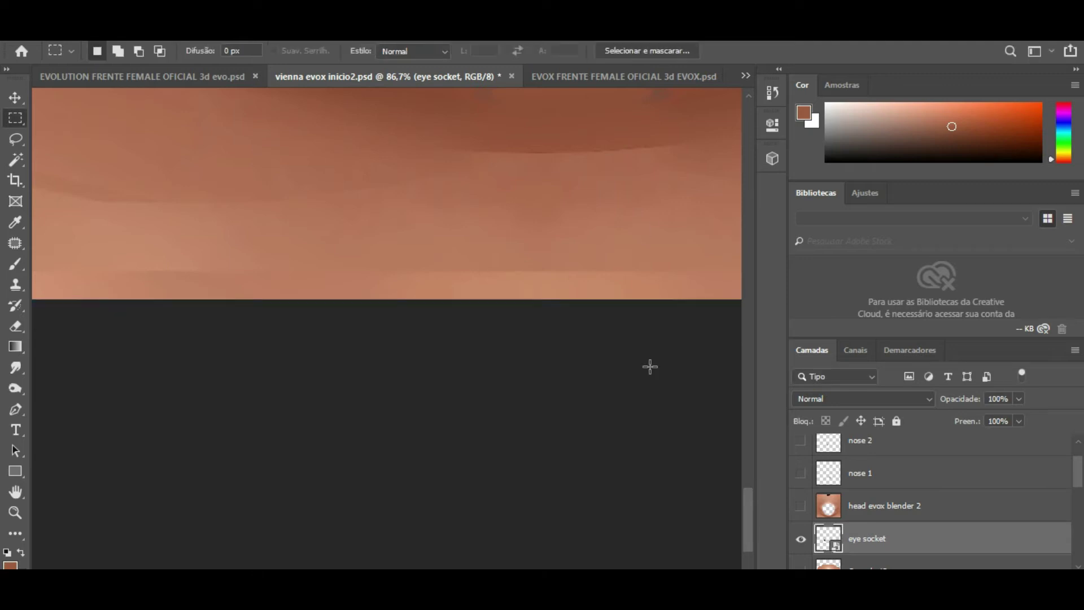
Compare the eyes up close with and without the eye socket layer, and leave that layer hidden.
scroll(629, 373, down, 3)
scroll(629, 372, down, 4)
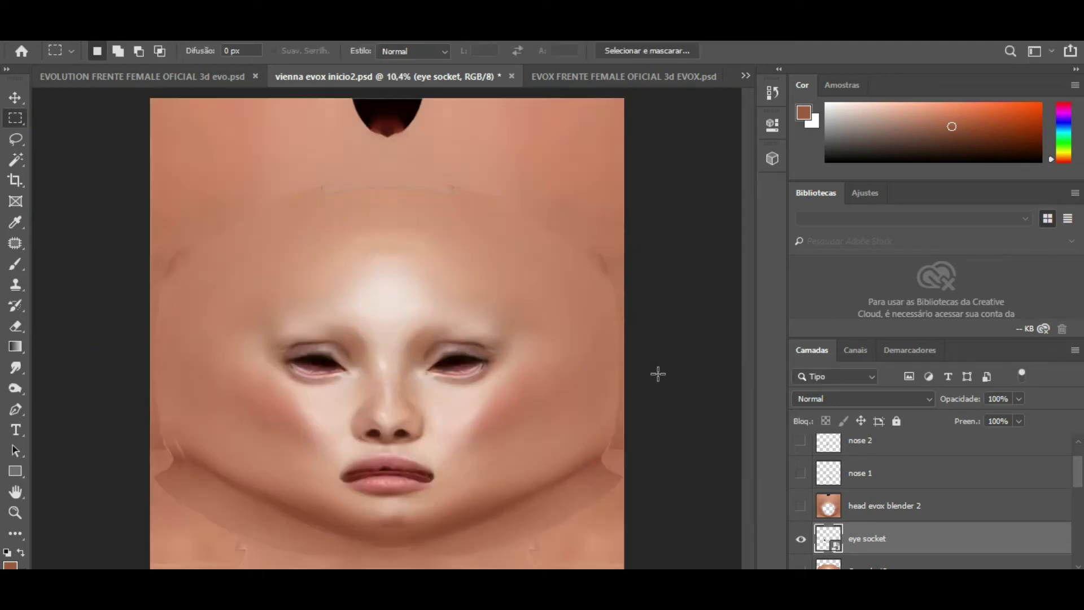
scroll(408, 414, up, 1)
scroll(409, 413, up, 1)
scroll(410, 414, down, 2)
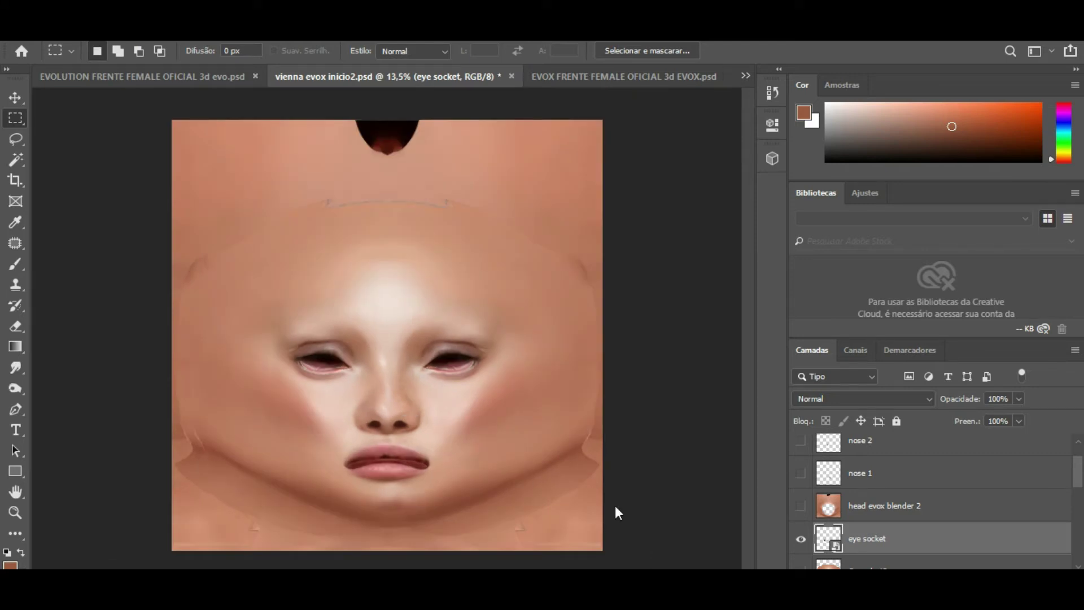
scroll(414, 455, up, 2)
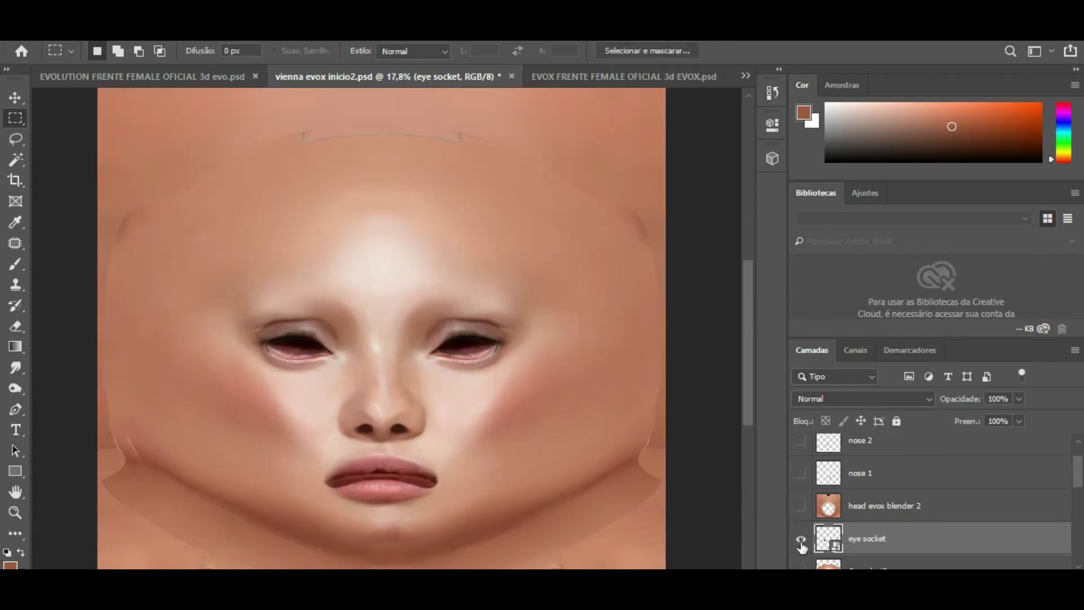
scroll(396, 389, up, 3)
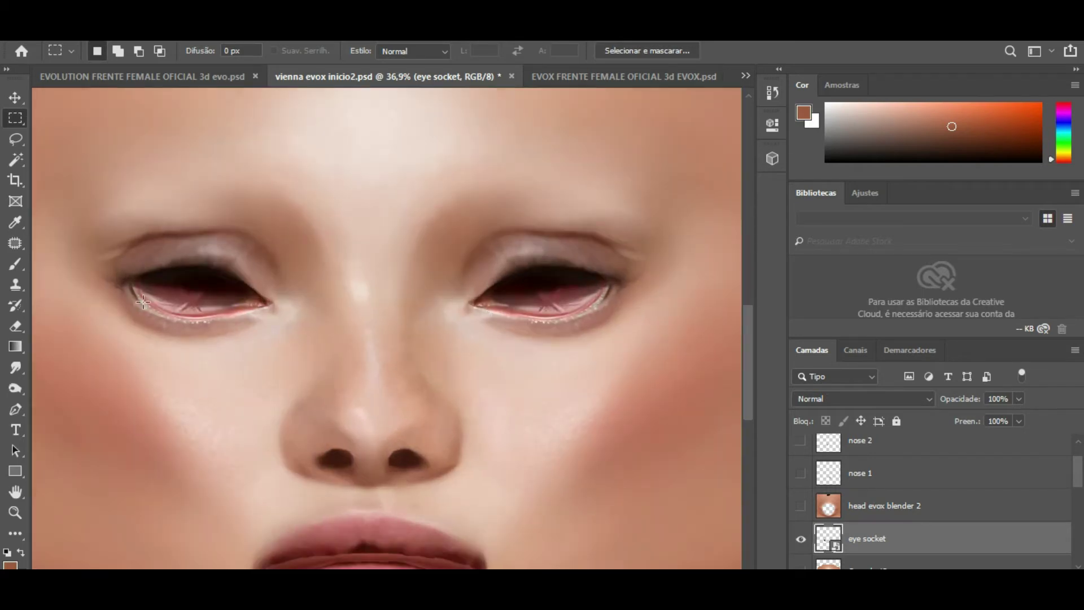
click(801, 540)
click(801, 541)
click(802, 540)
scroll(609, 375, up, 4)
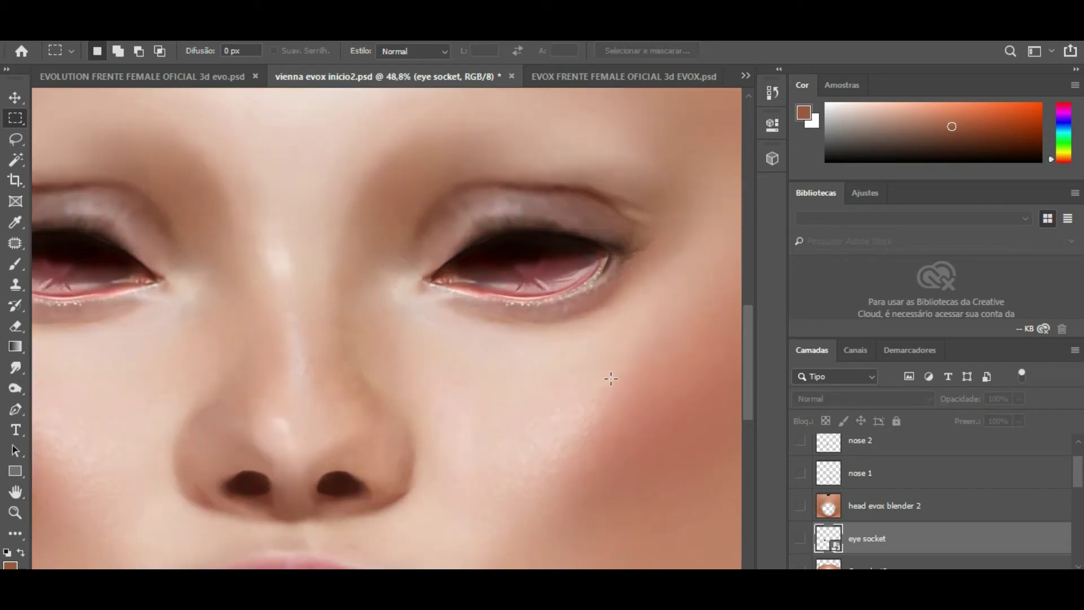
click(801, 540)
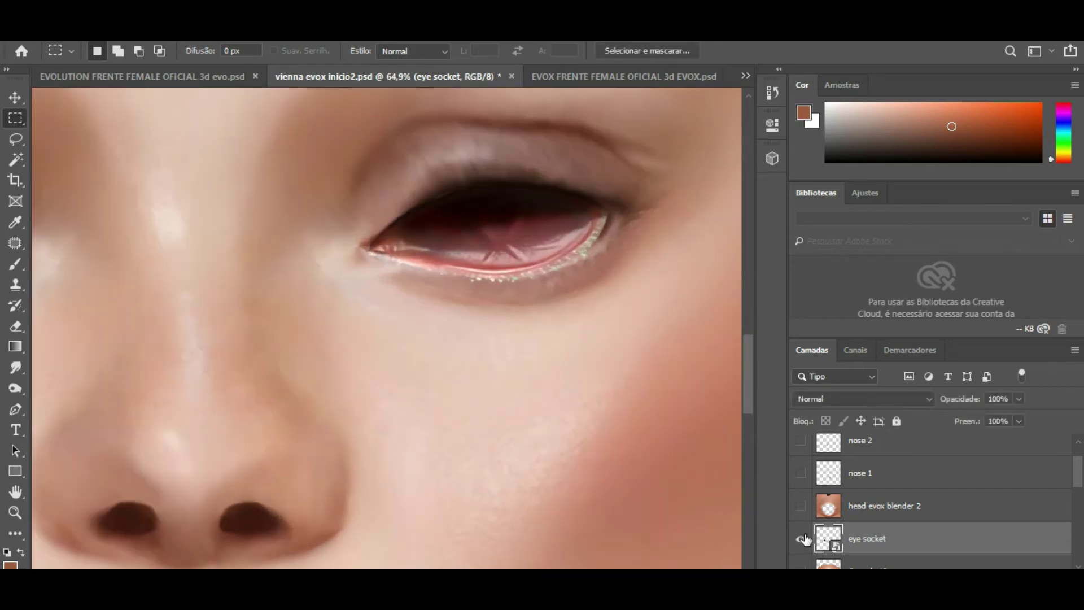
click(804, 540)
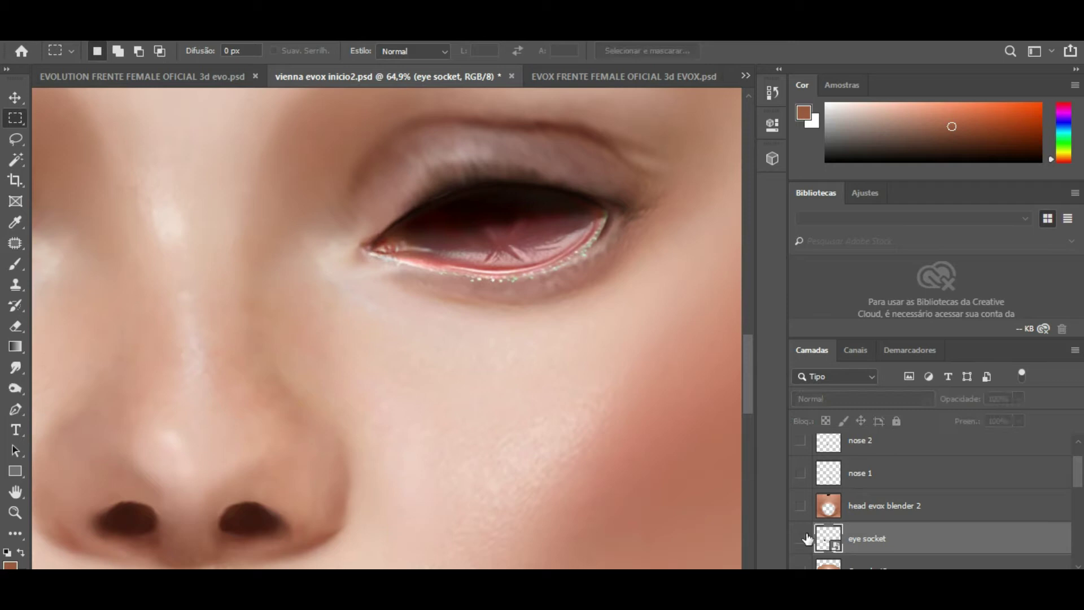
Review the whole face texture, switch to Firestorm and inspect the avatar's head from the front and side.
scroll(497, 357, down, 5)
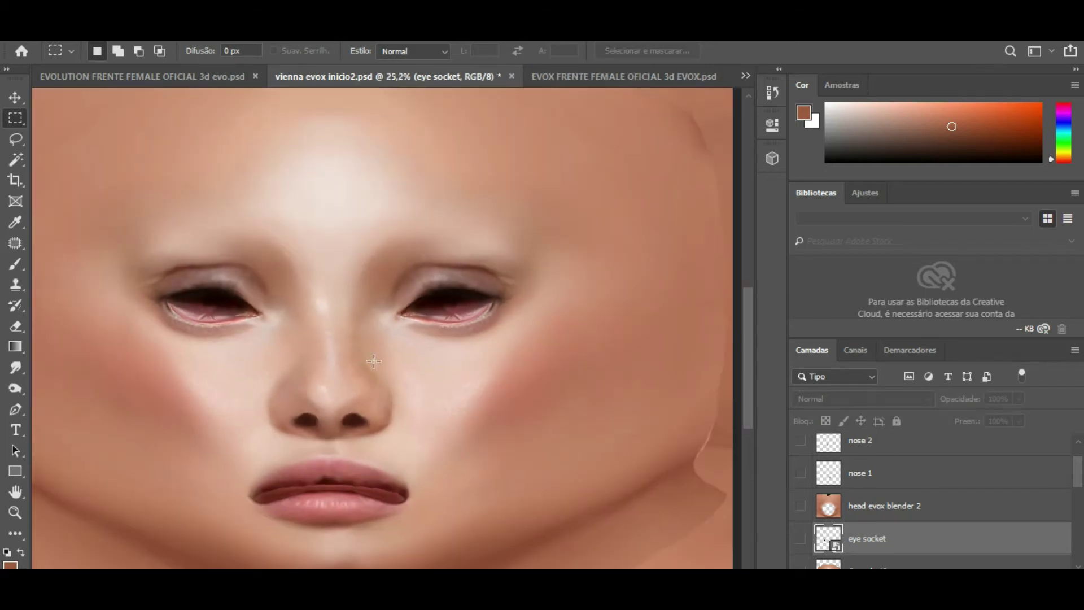
scroll(386, 365, down, 2)
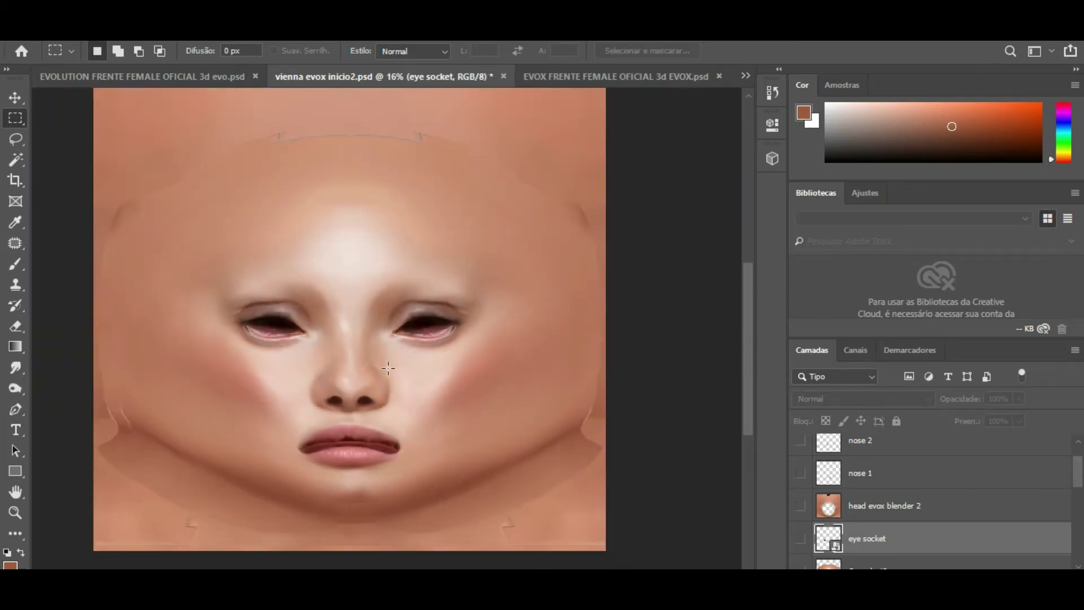
scroll(391, 367, down, 1)
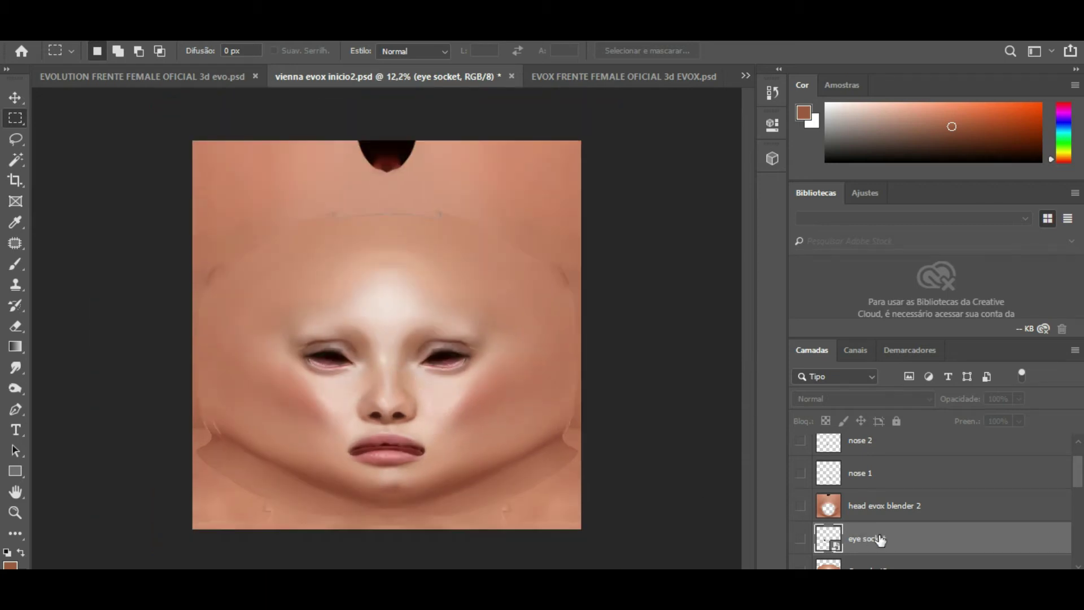
scroll(878, 533, down, 2)
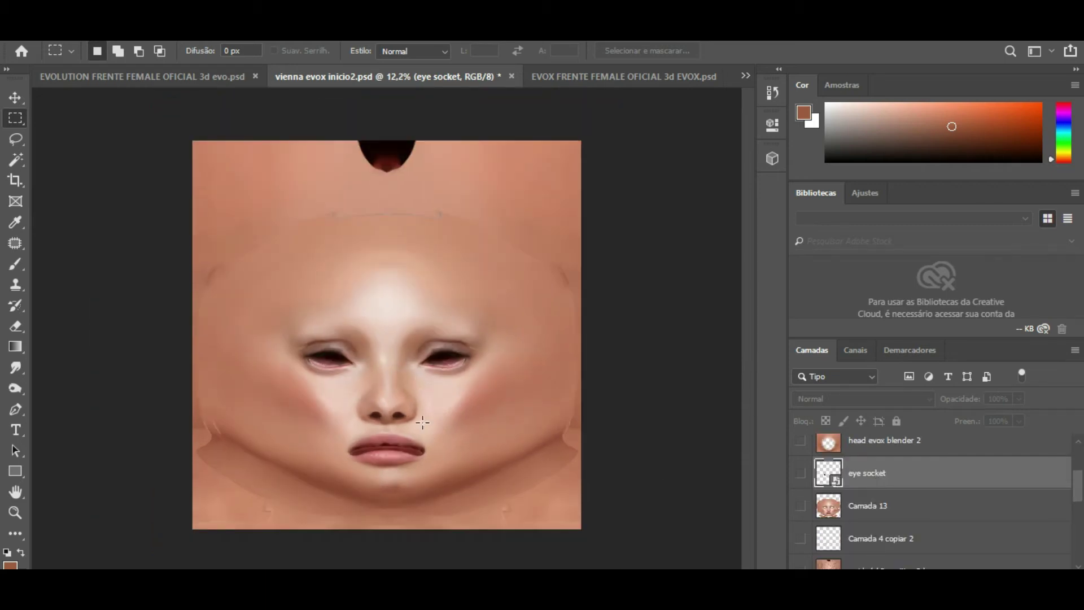
scroll(400, 424, up, 3)
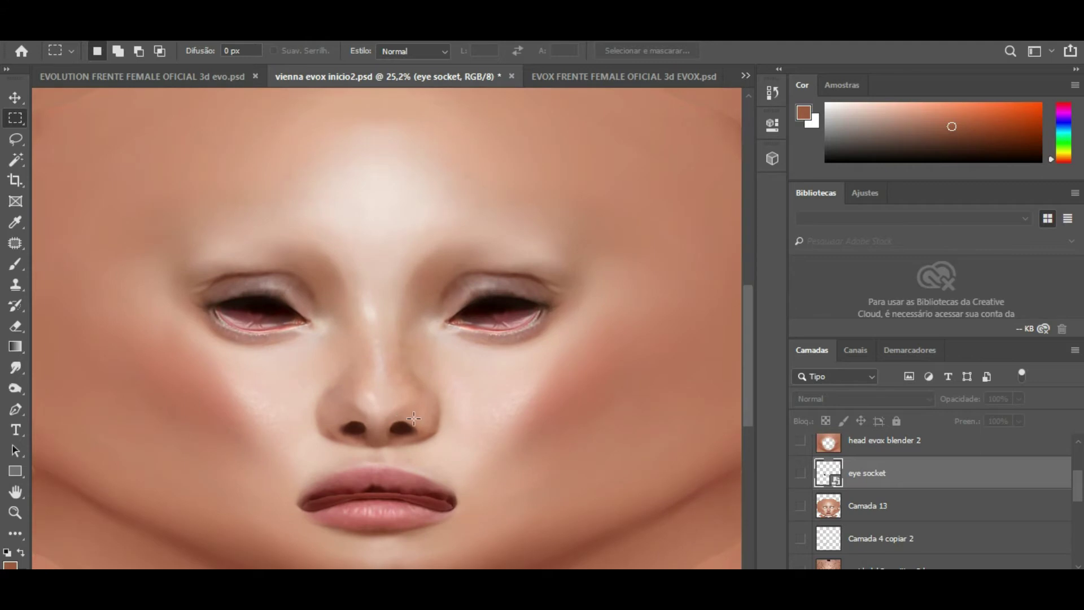
scroll(414, 369, down, 1)
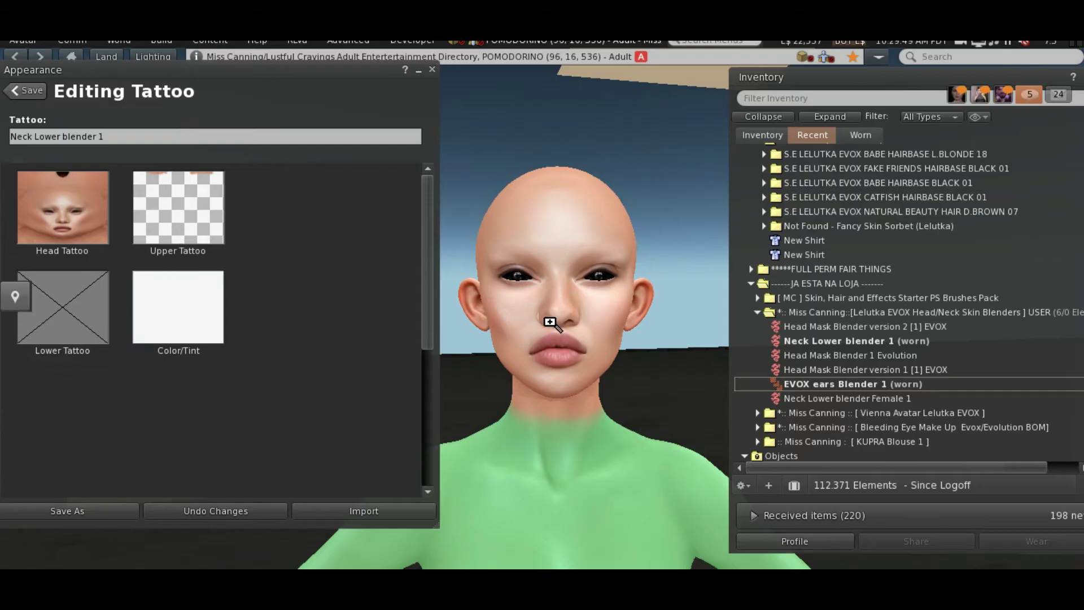
mouse_move(564, 332)
mouse_down()
mouse_move(546, 323)
mouse_move(555, 317)
mouse_up()
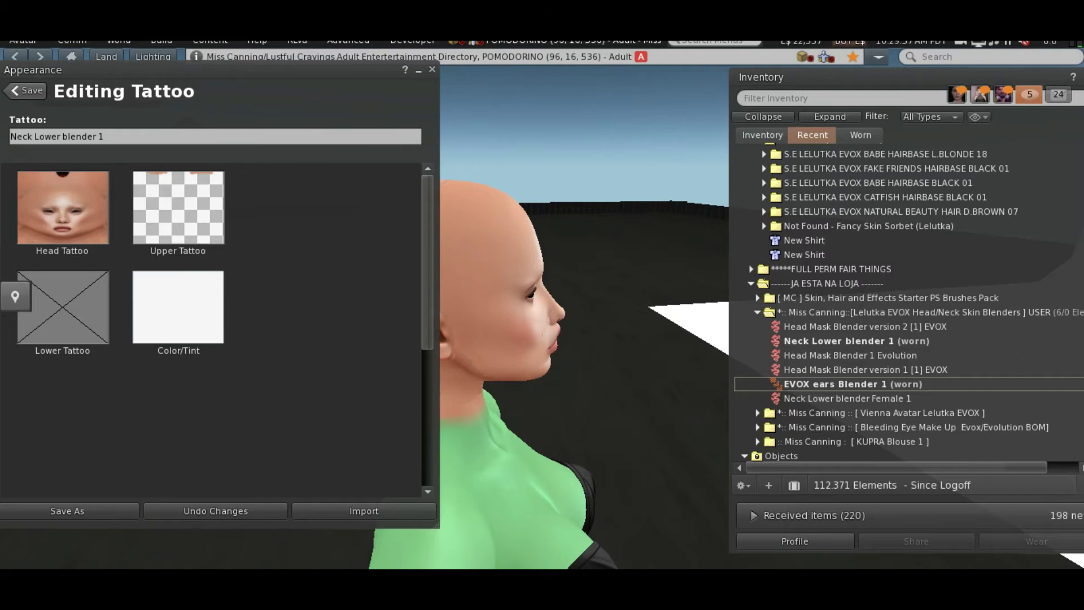
drag(582, 372, 621, 373)
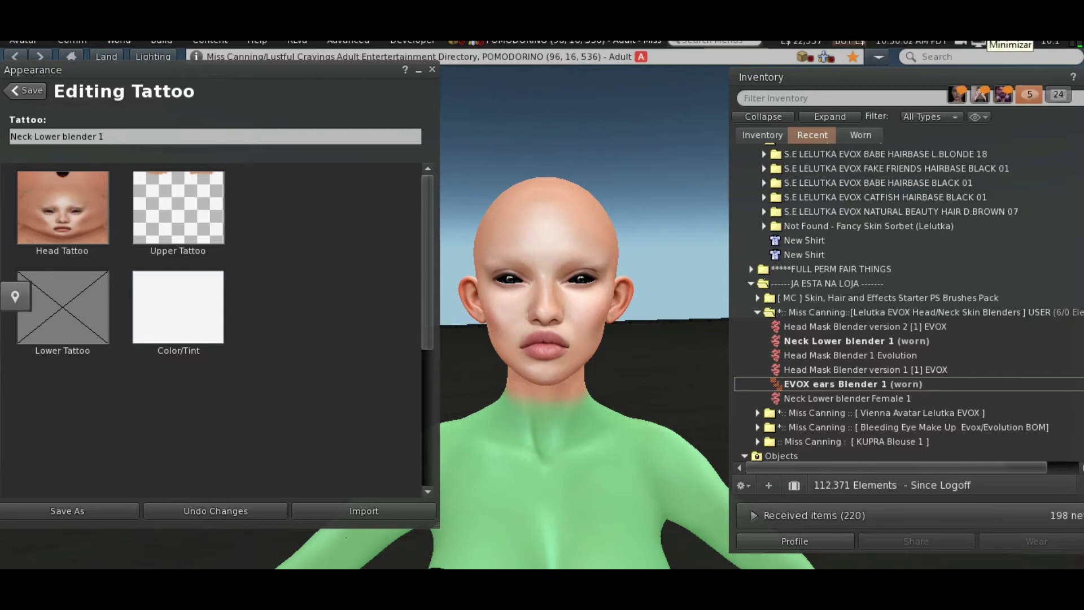
Switch back to Photoshop and check the head texture's image size and resolution, leaving them as they are.
click(1010, 42)
scroll(472, 307, down, 3)
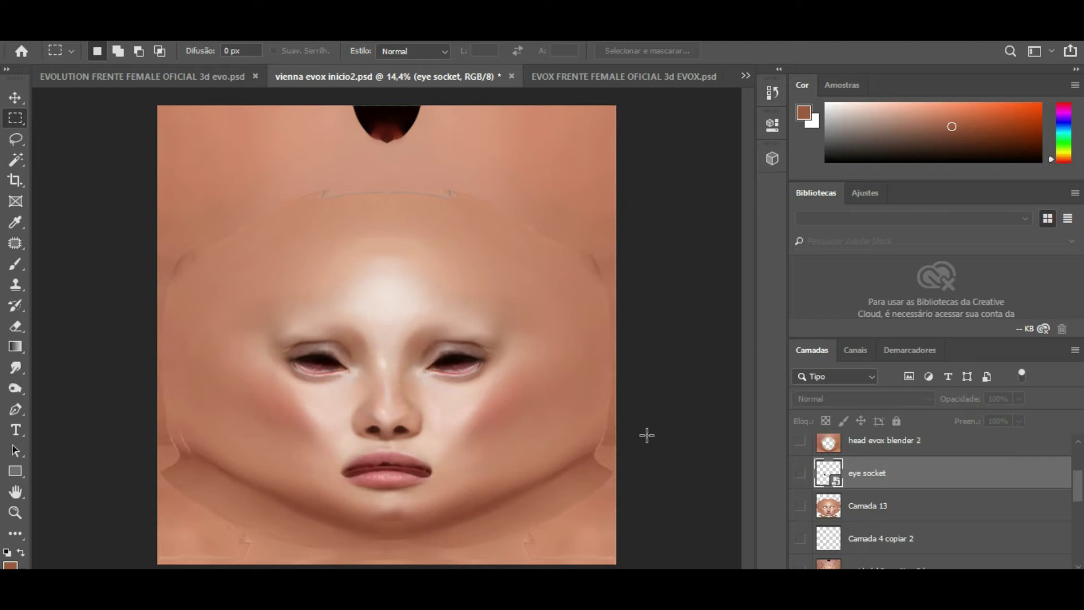
click(215, 34)
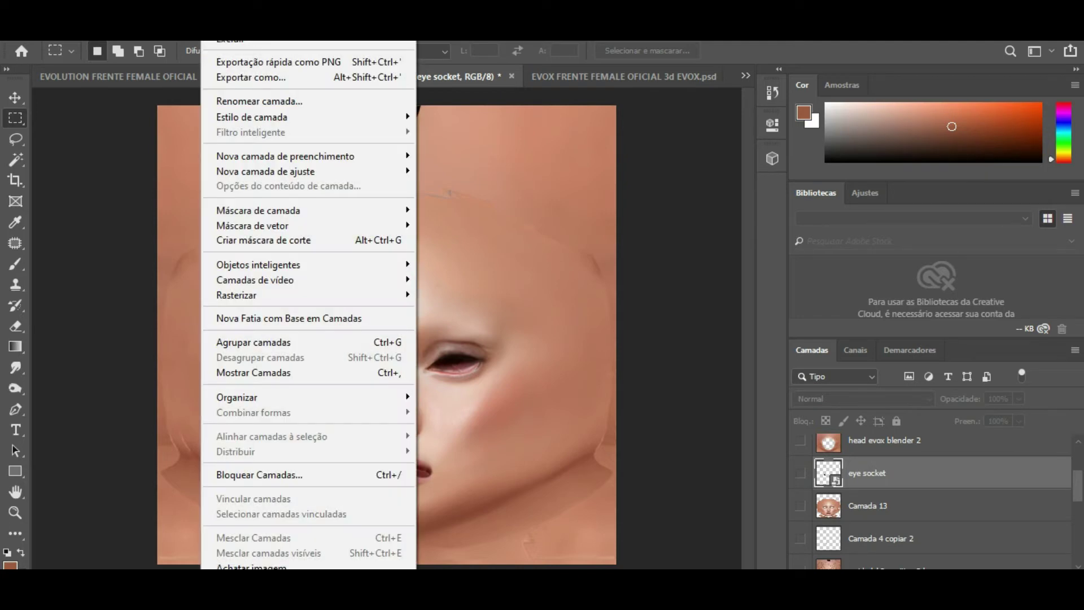
mouse_move(127, 34)
mouse_move(178, 175)
click(181, 145)
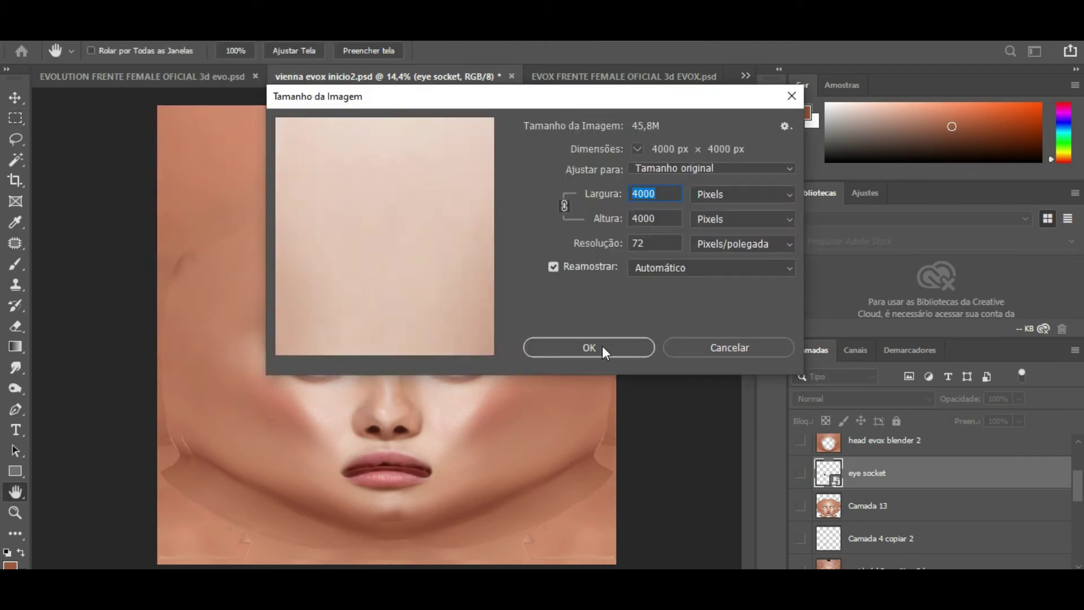
click(602, 347)
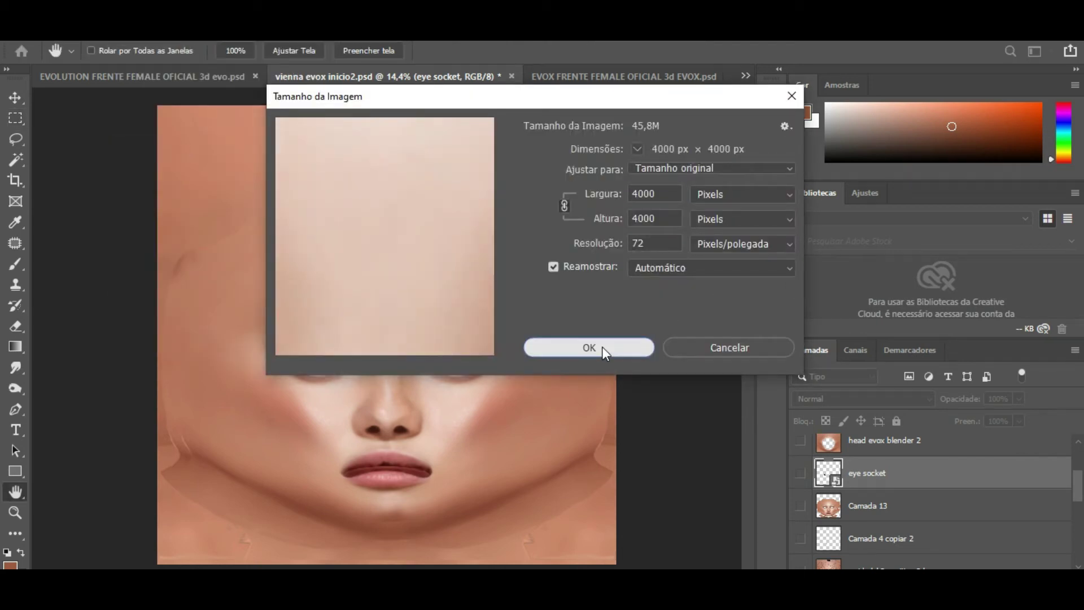
click(709, 355)
key(m)
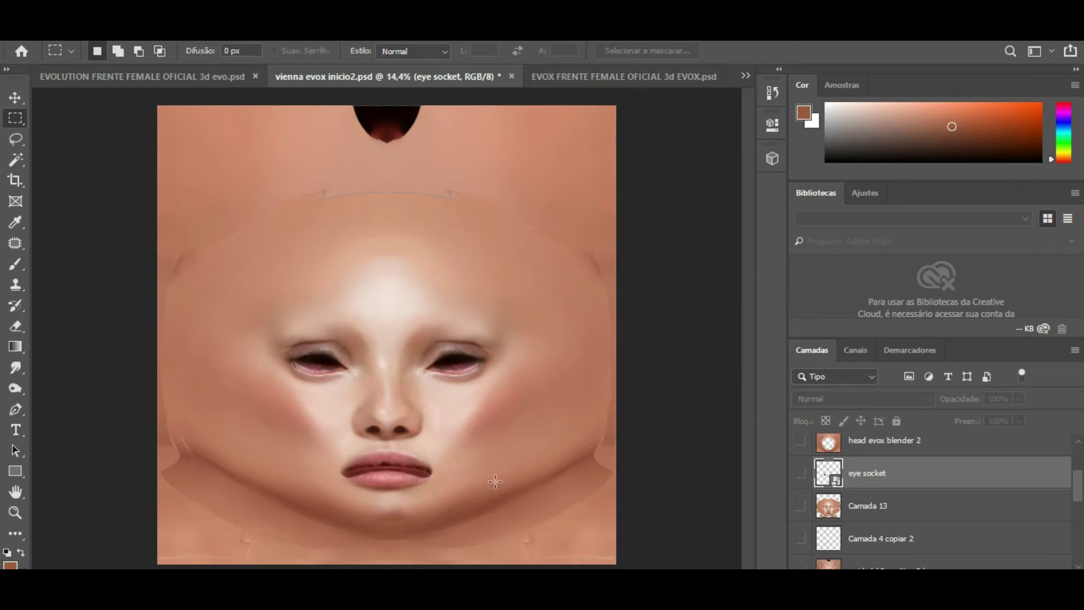
Turn the eye socket layer's visibility back on.
scroll(342, 420, up, 3)
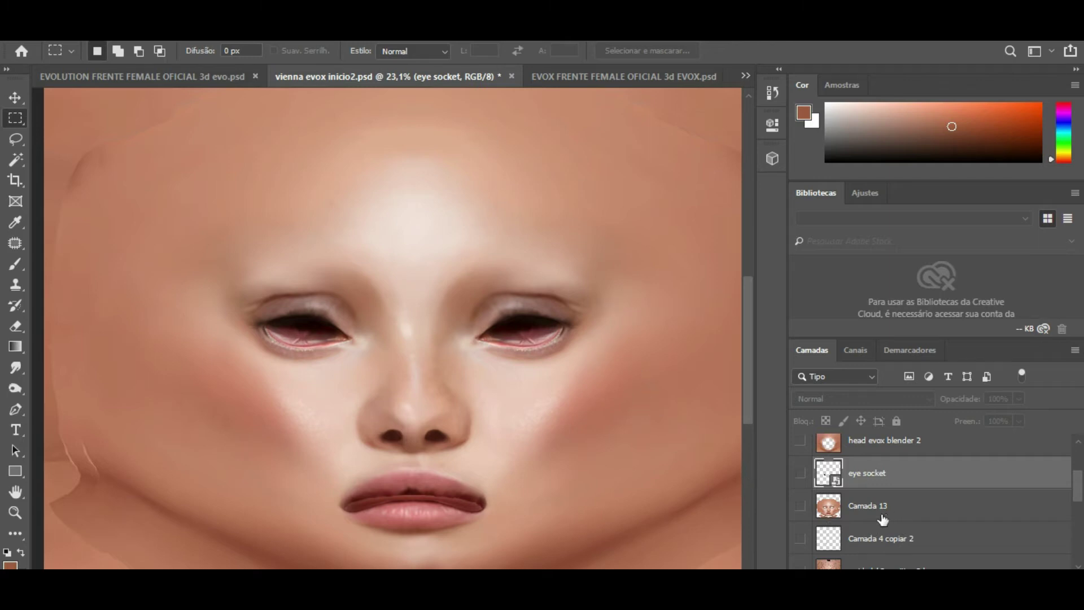
click(800, 476)
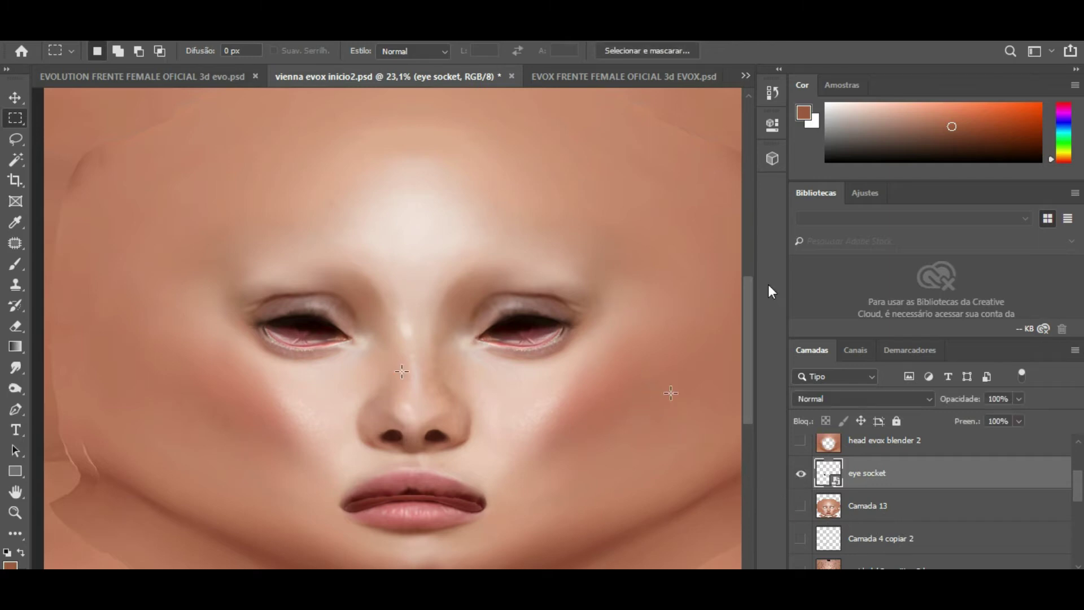
scroll(743, 303, down, 1)
alt+scroll(442, 358, down, 1)
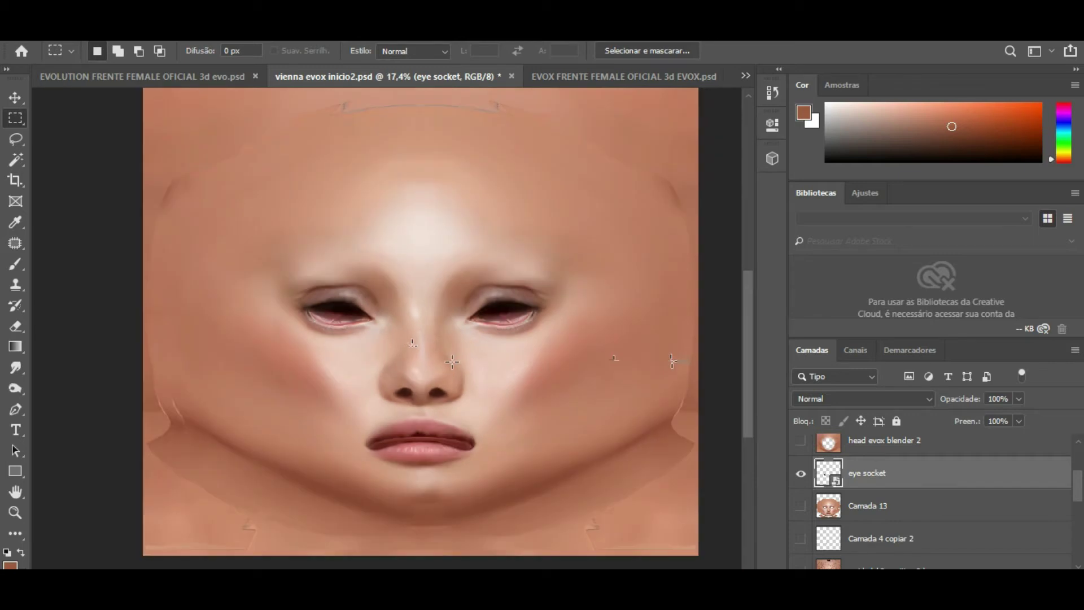
Look through the head document's layer stack, from the base layers up to the nose layers.
scroll(887, 511, down, 1)
scroll(875, 533, up, 2)
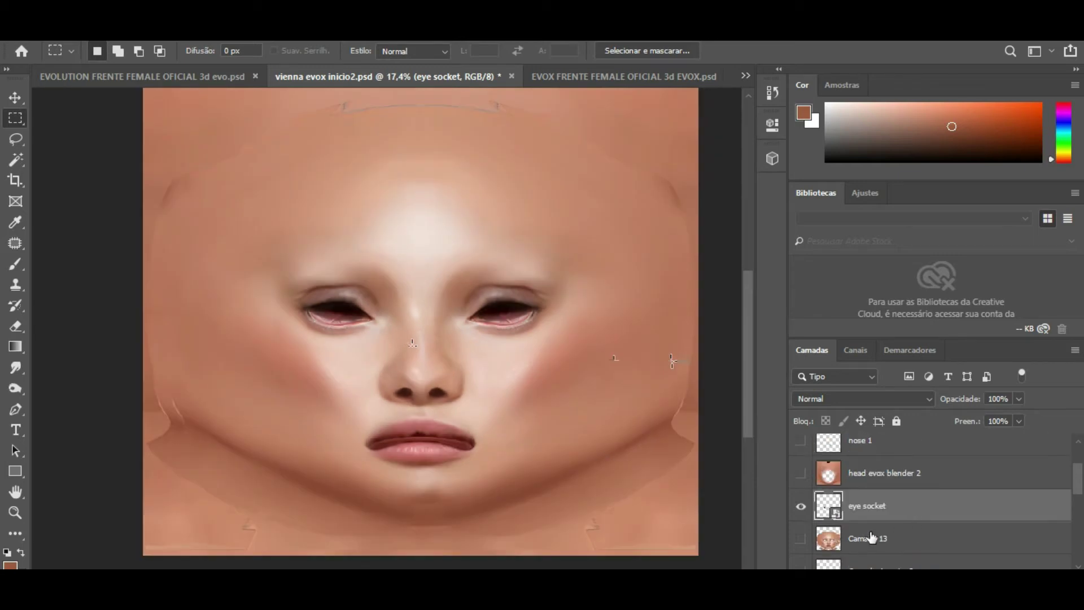
scroll(880, 515, up, 1)
scroll(886, 502, down, 10)
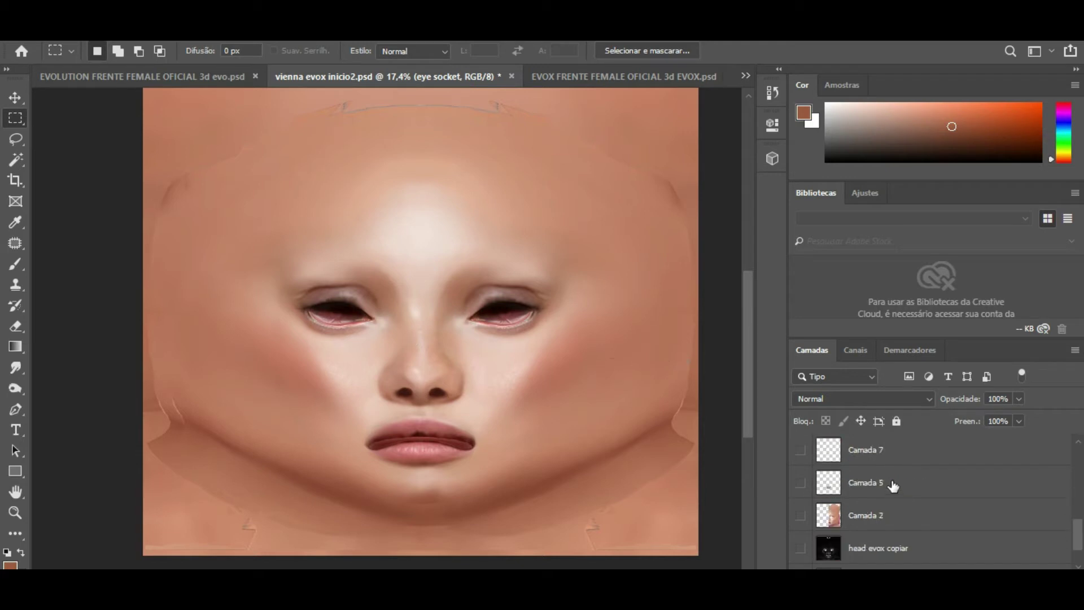
scroll(900, 500, down, 2)
scroll(910, 511, up, 1)
scroll(910, 511, down, 1)
scroll(910, 511, up, 2)
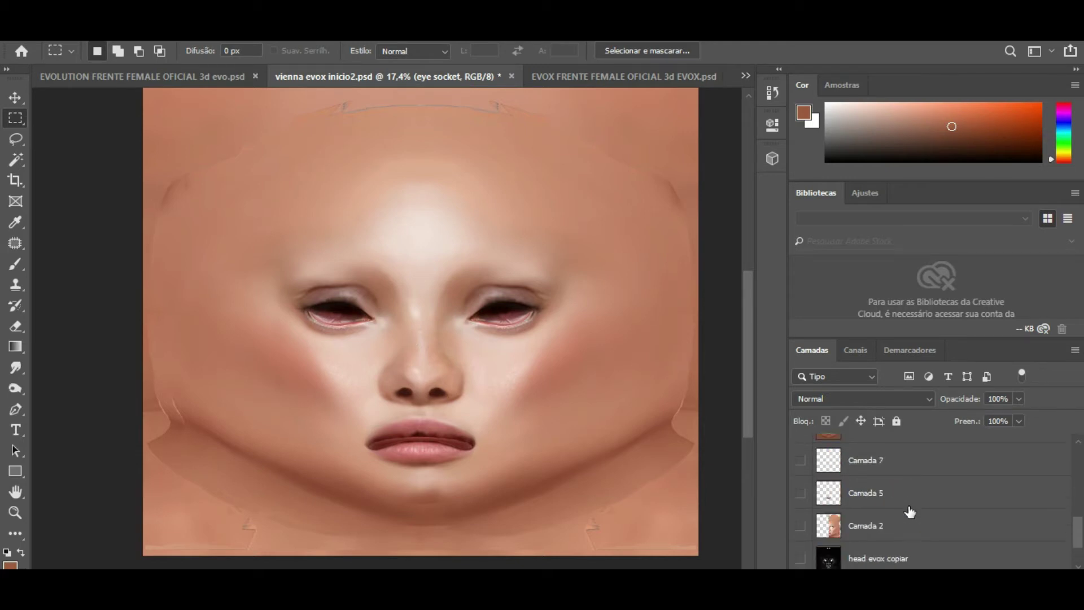
scroll(903, 517, up, 3)
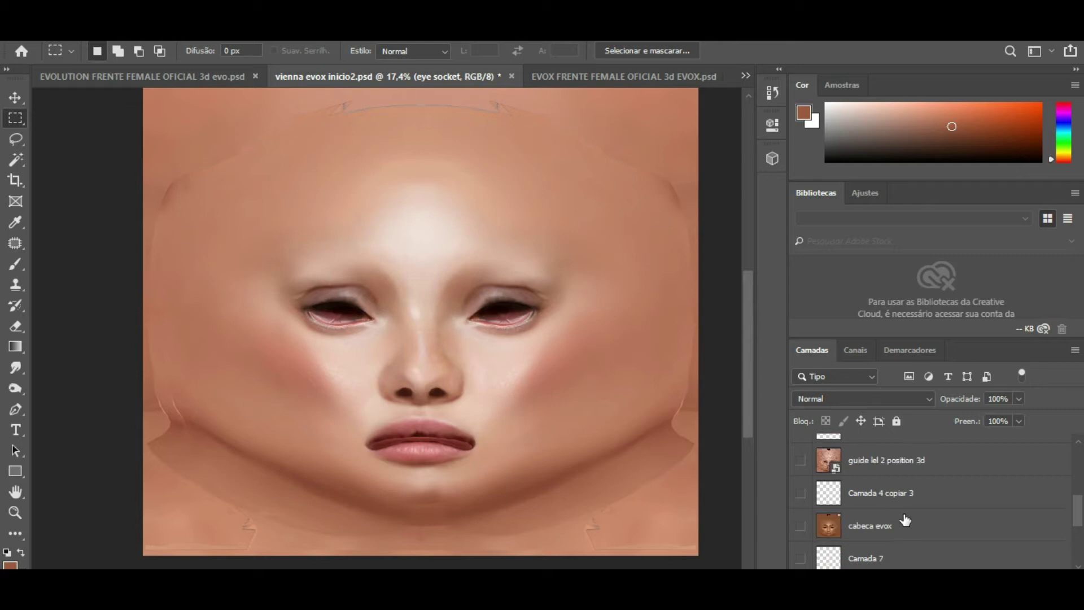
scroll(951, 528, up, 4)
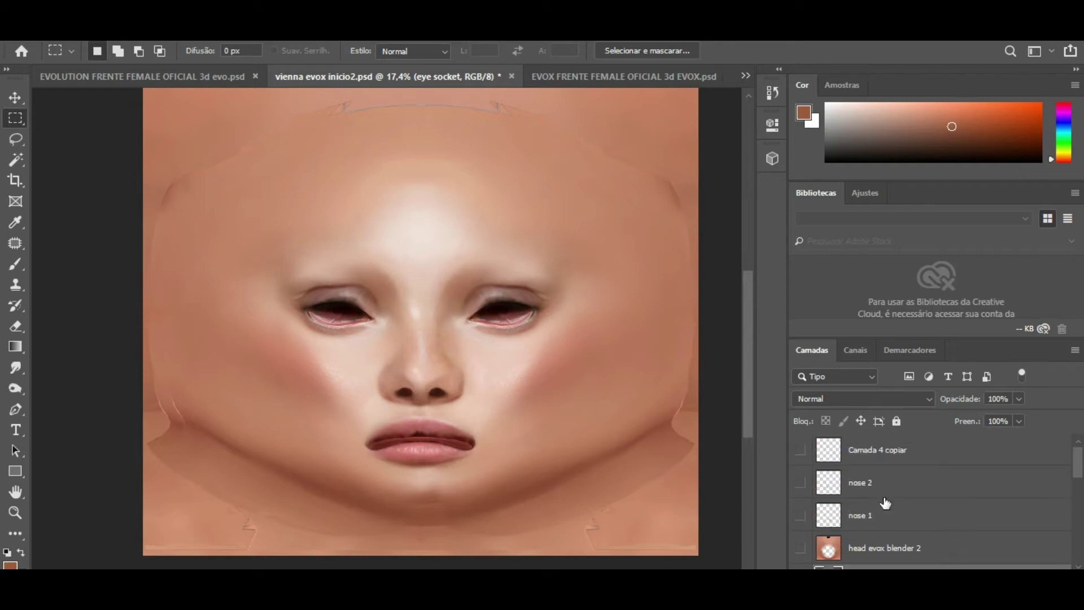
Compare the nose up close with the nose 1 and nose 2 layers shown and hidden, and leave both hidden.
click(803, 489)
click(801, 486)
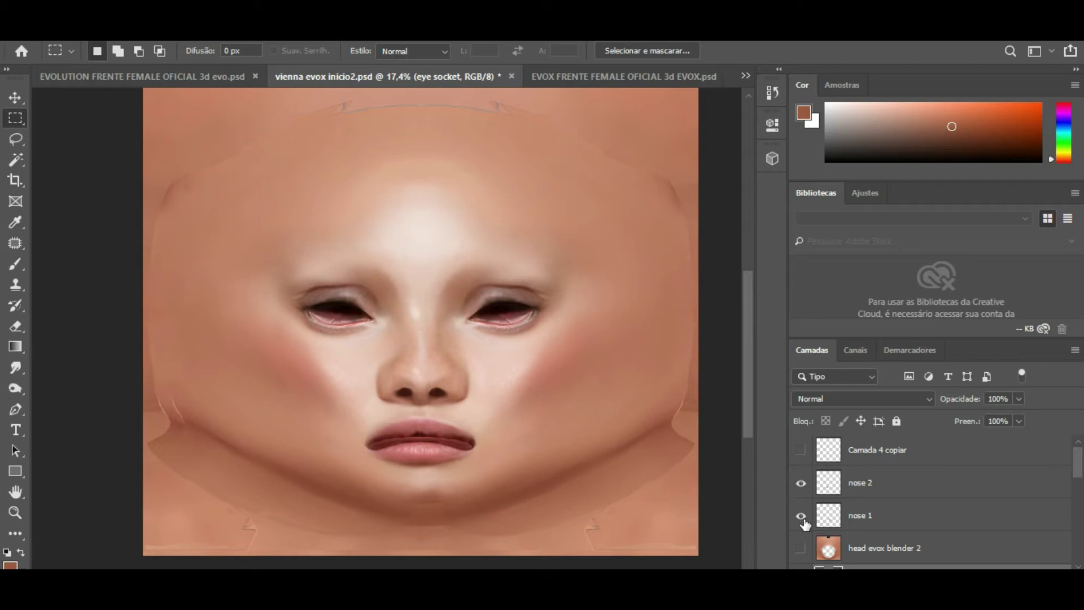
scroll(548, 446, up, 5)
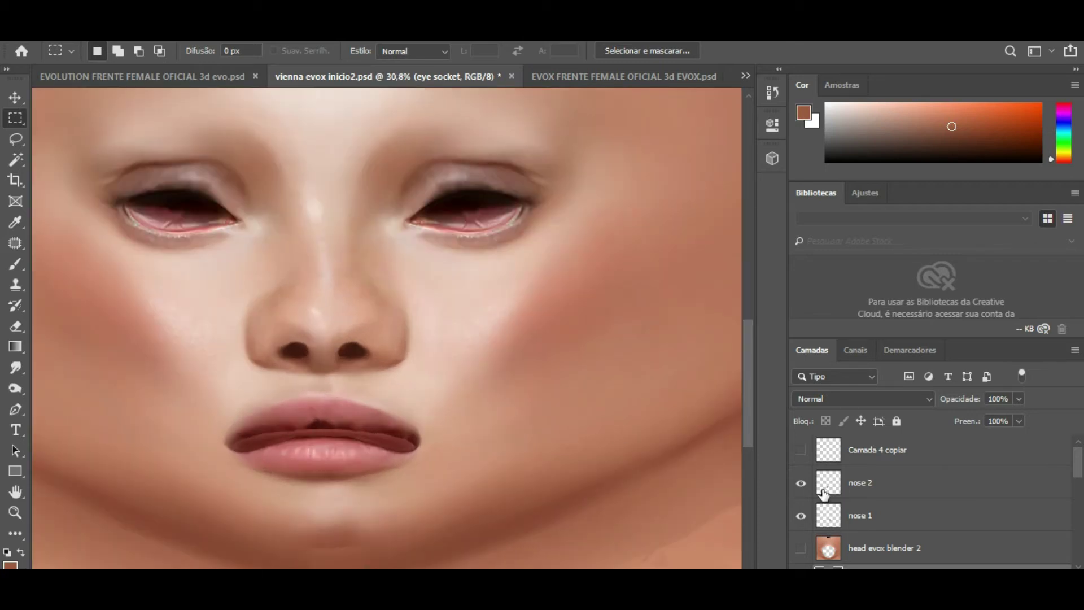
click(801, 483)
click(801, 516)
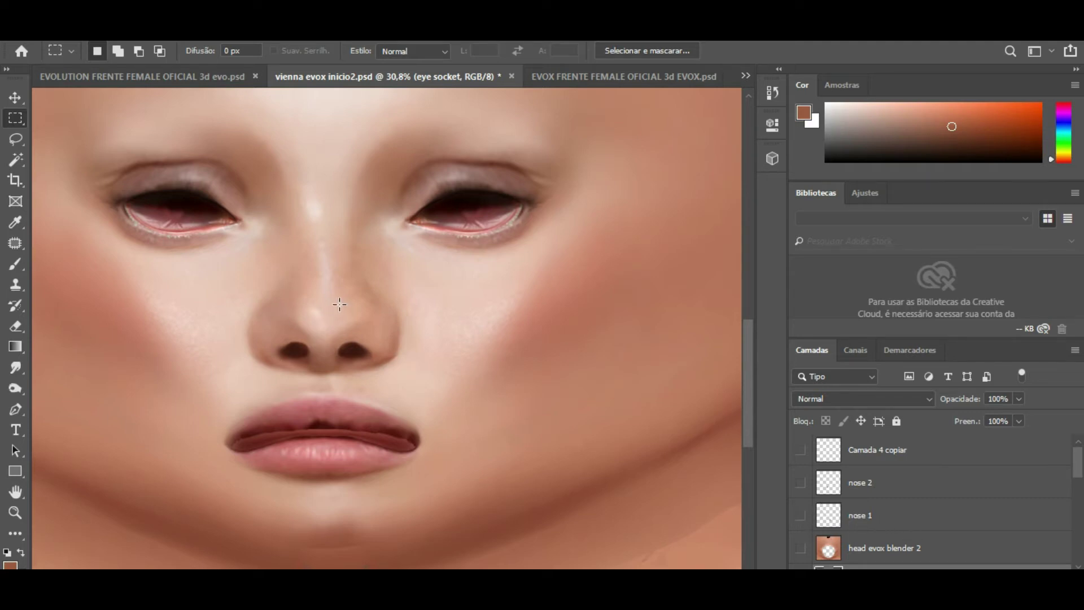
scroll(340, 304, up, 5)
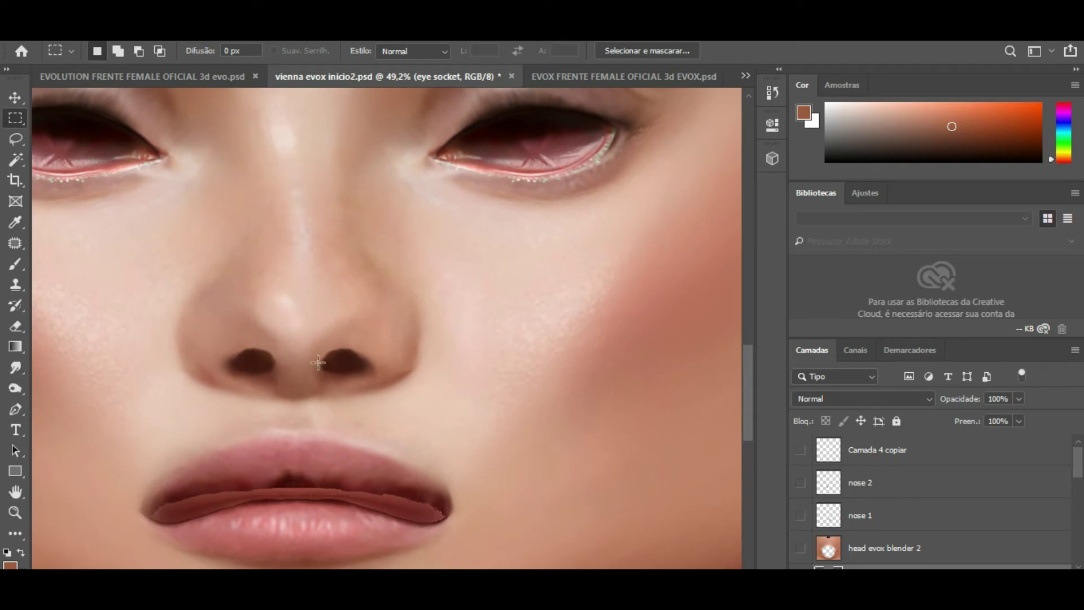
scroll(331, 369, down, 5)
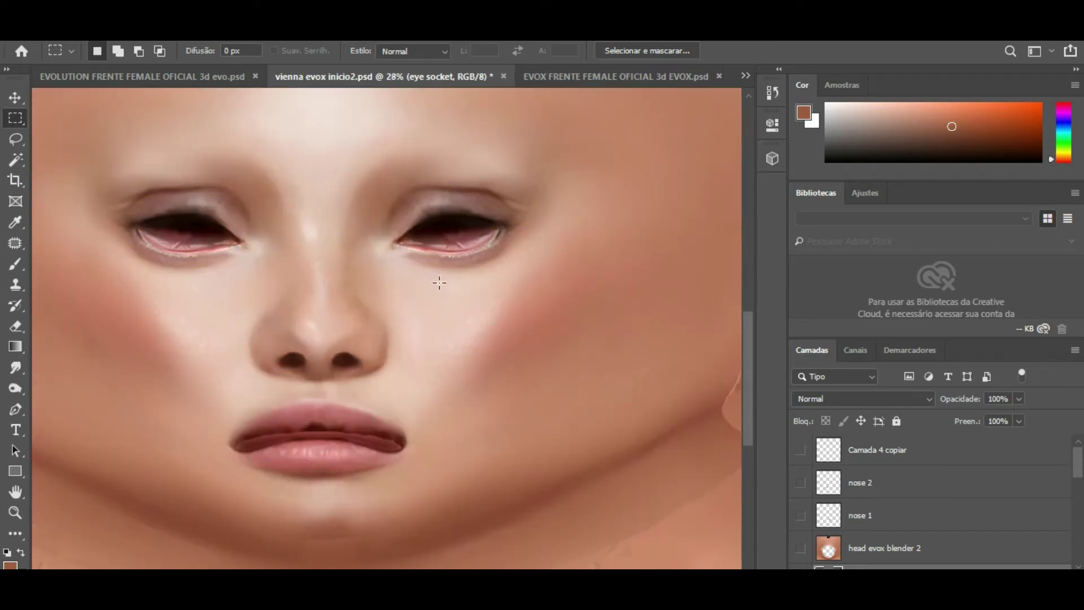
Compare the face with the head evox blender 2 layer shown and hidden, and leave that layer hidden.
scroll(439, 282, down, 2)
scroll(904, 515, down, 2)
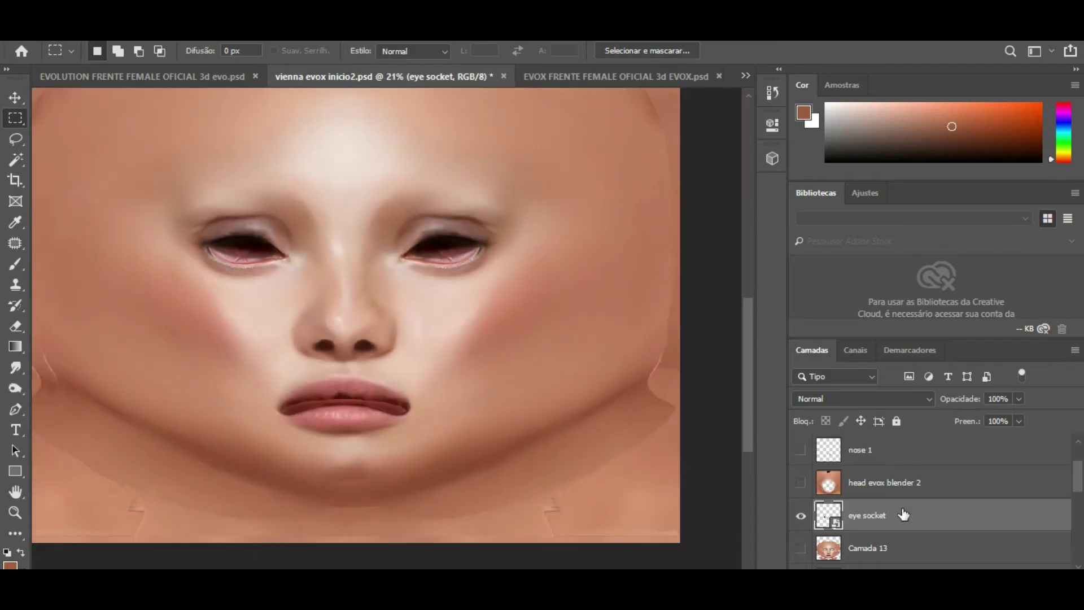
scroll(339, 299, down, 2)
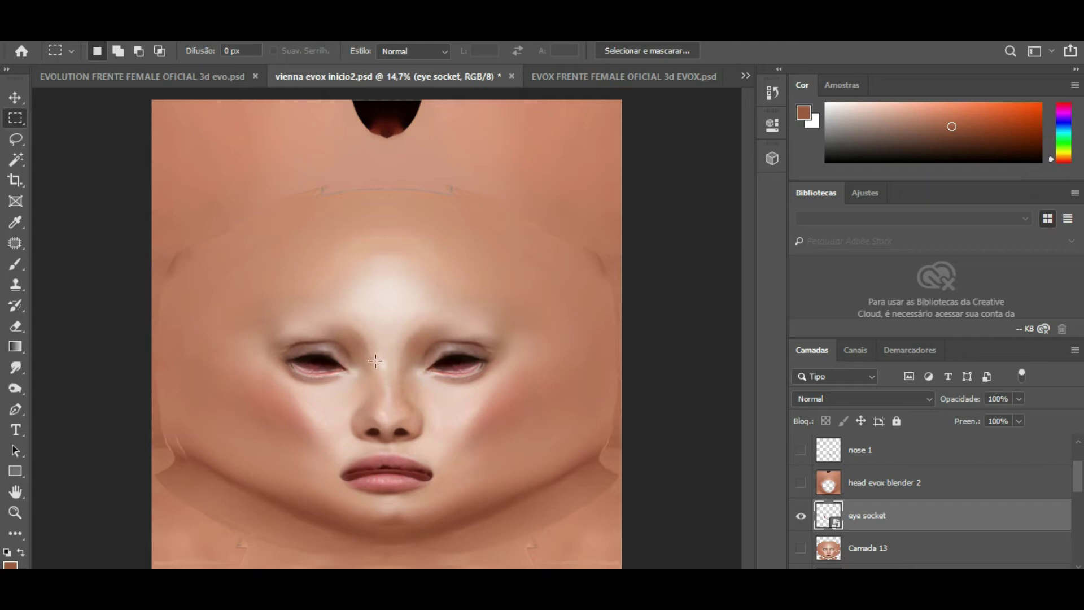
scroll(375, 361, down, 1)
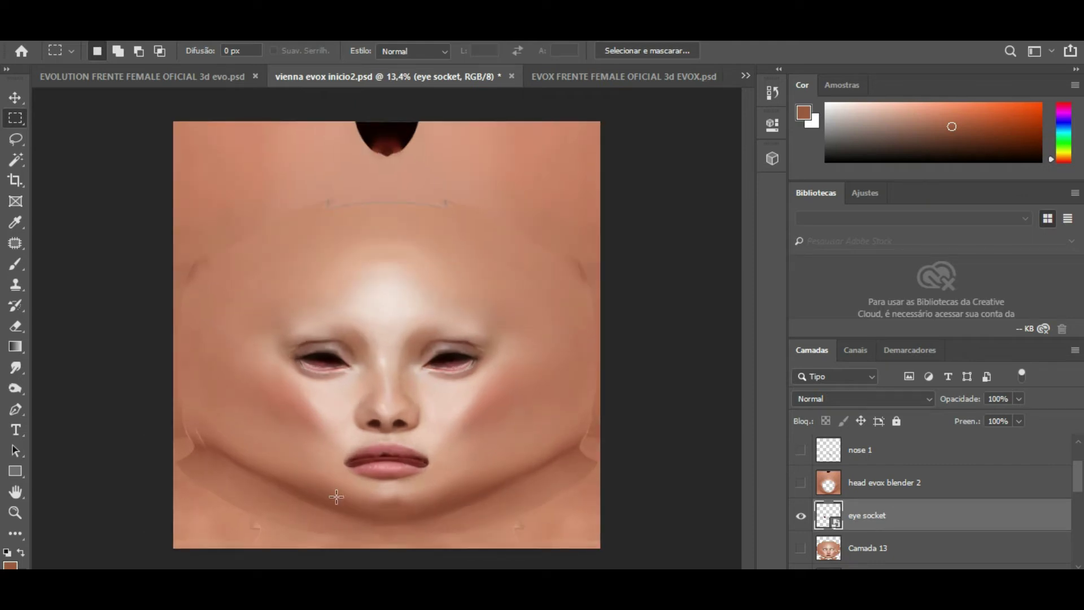
scroll(301, 512, up, 2)
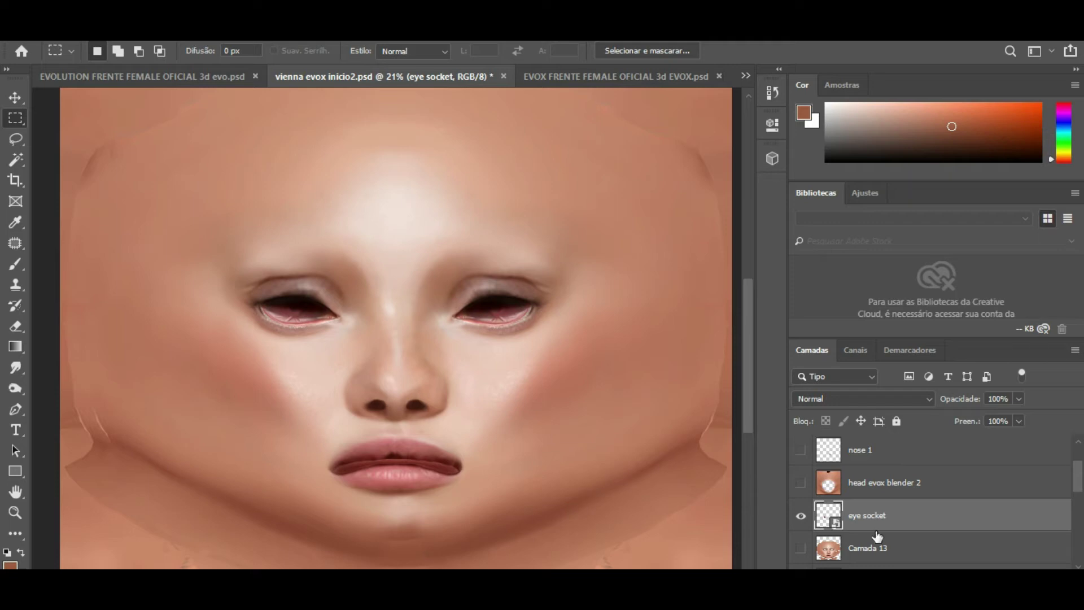
click(801, 483)
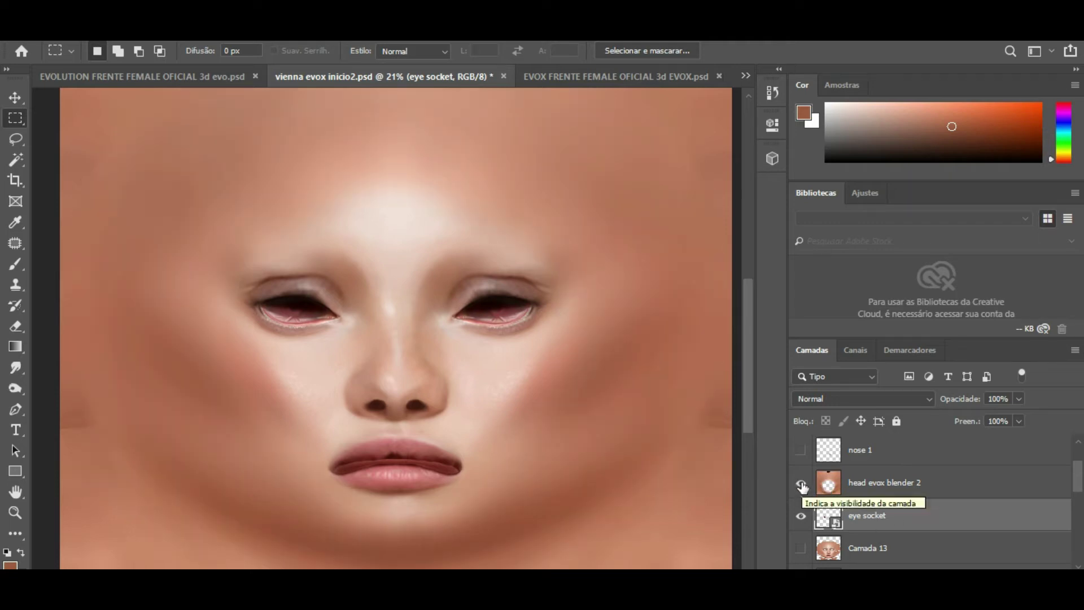
click(801, 485)
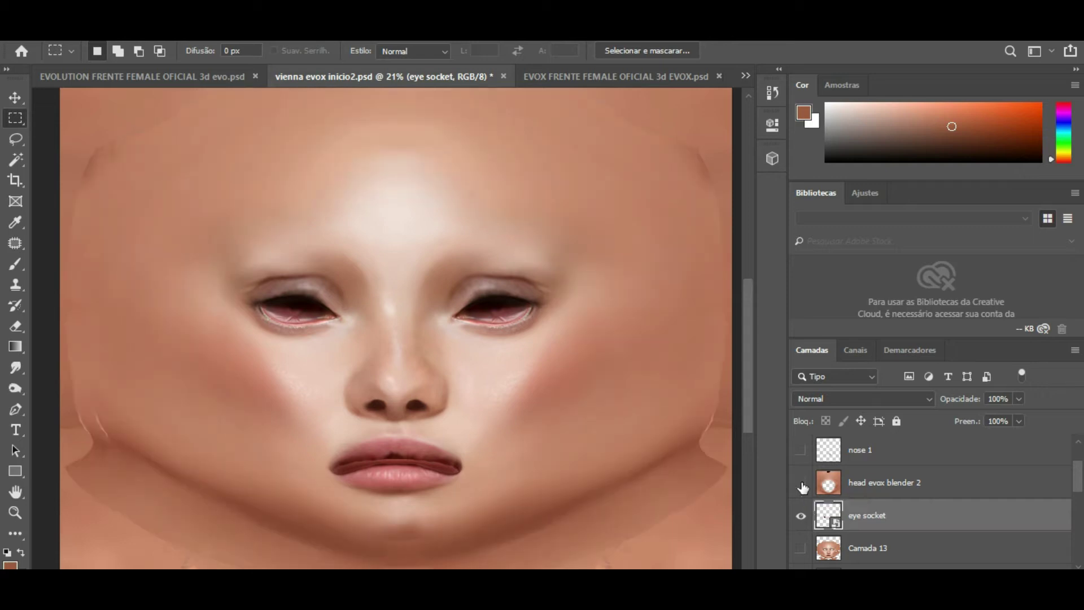
click(801, 483)
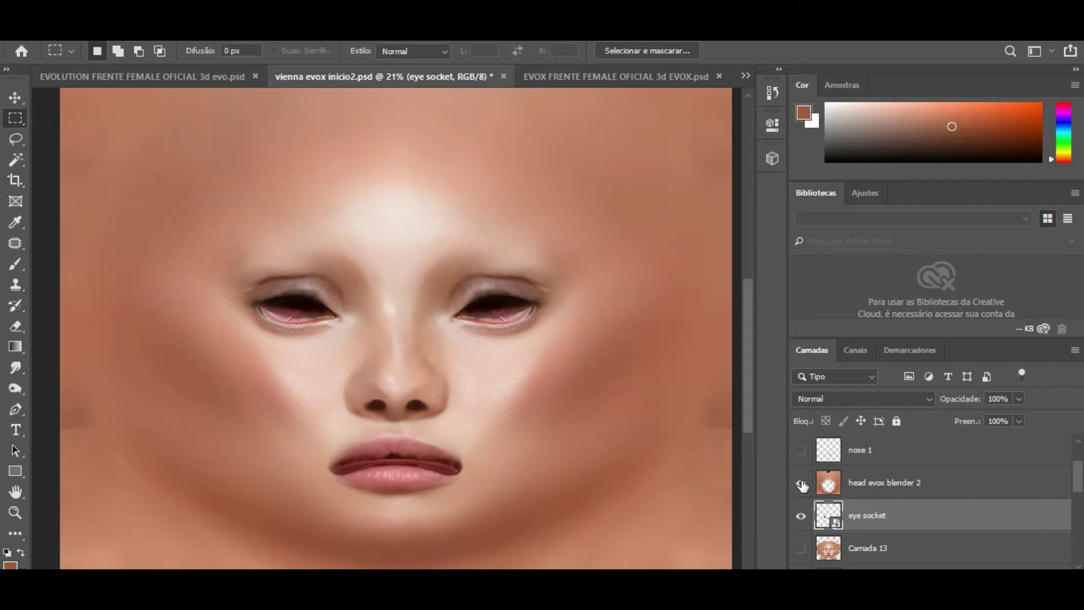
click(801, 484)
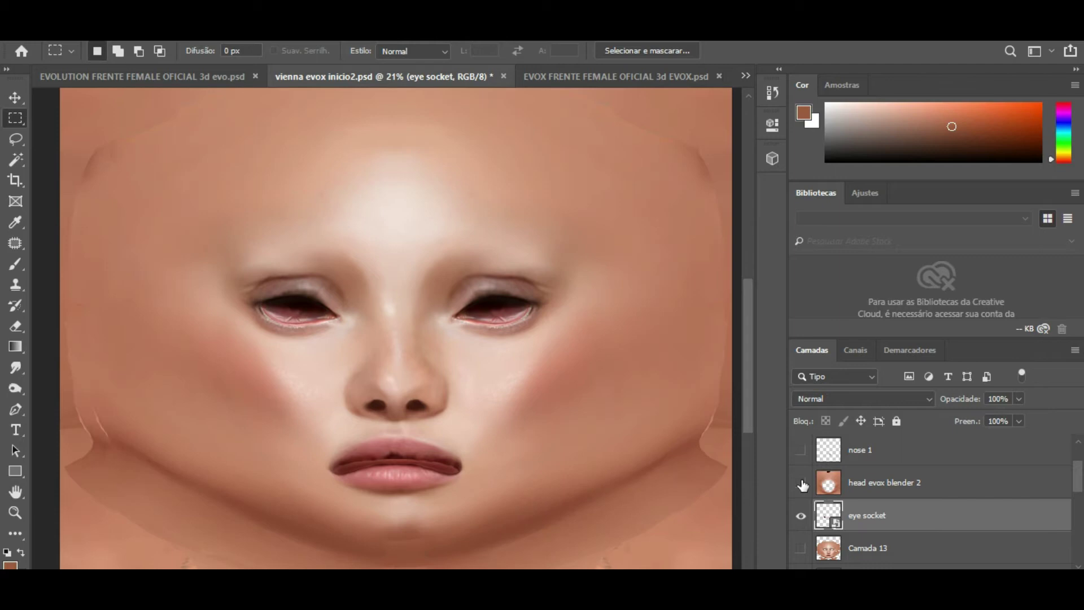
scroll(407, 454, down, 3)
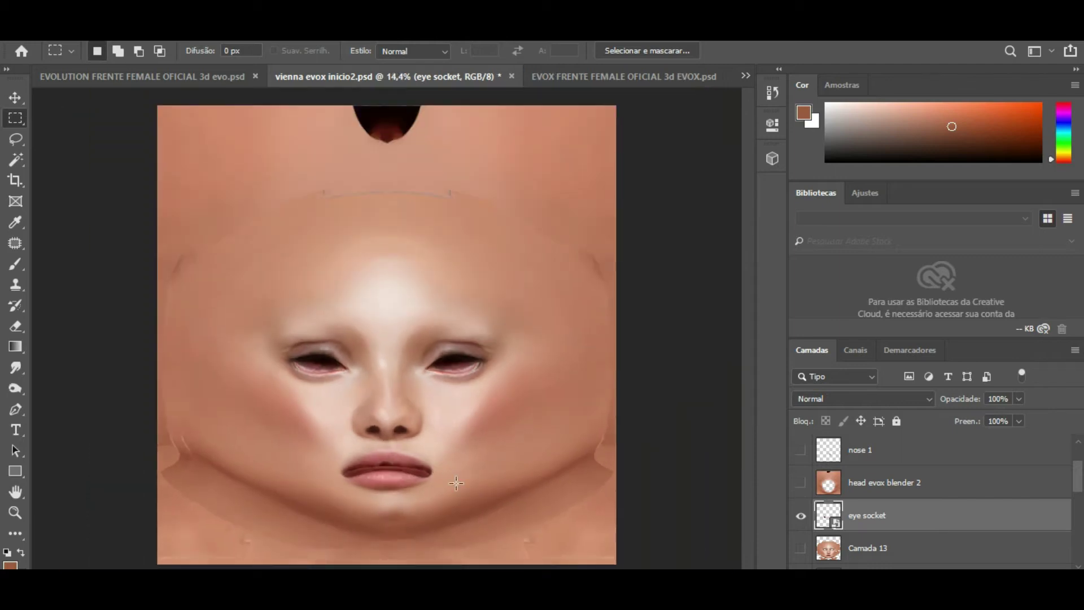
scroll(457, 482, down, 1)
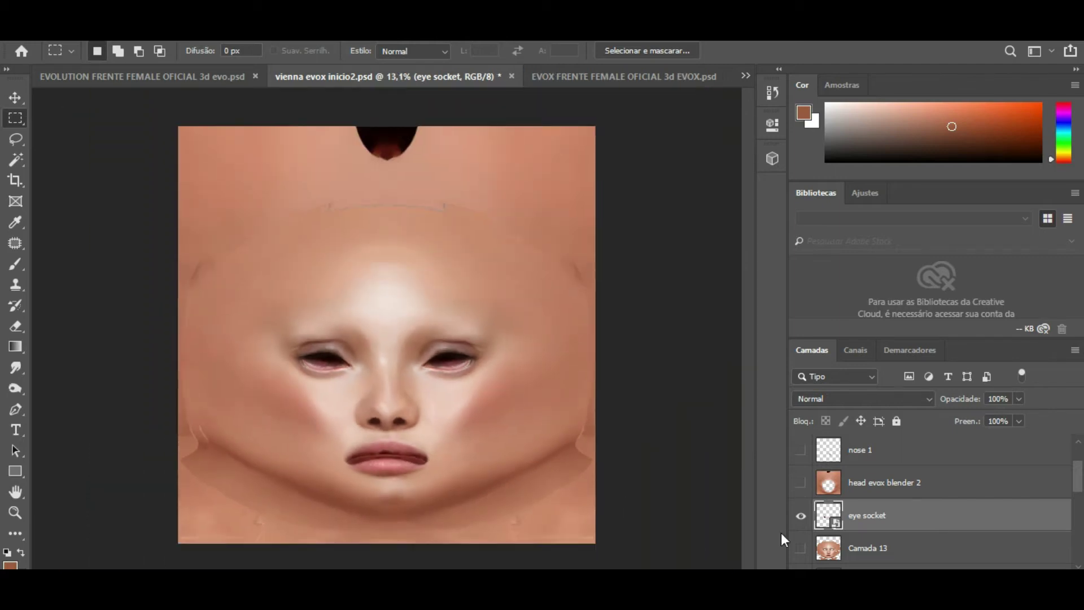
Find the Plano de Fundo copiar layer in the layer stack and make it the active layer.
scroll(886, 511, down, 1)
click(876, 515)
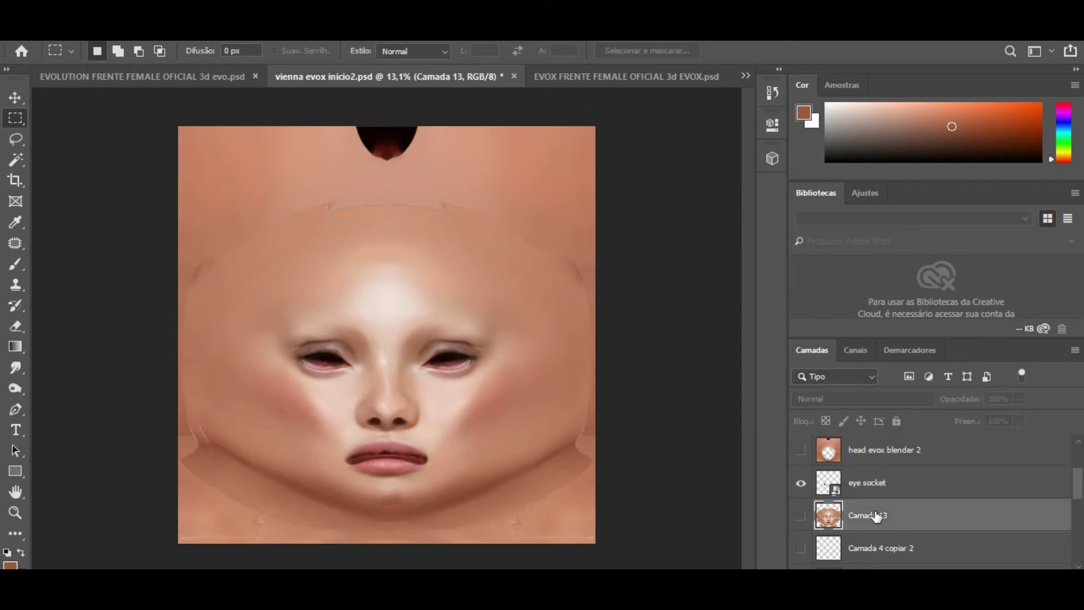
scroll(881, 516, down, 5)
scroll(886, 518, up, 5)
scroll(886, 518, up, 3)
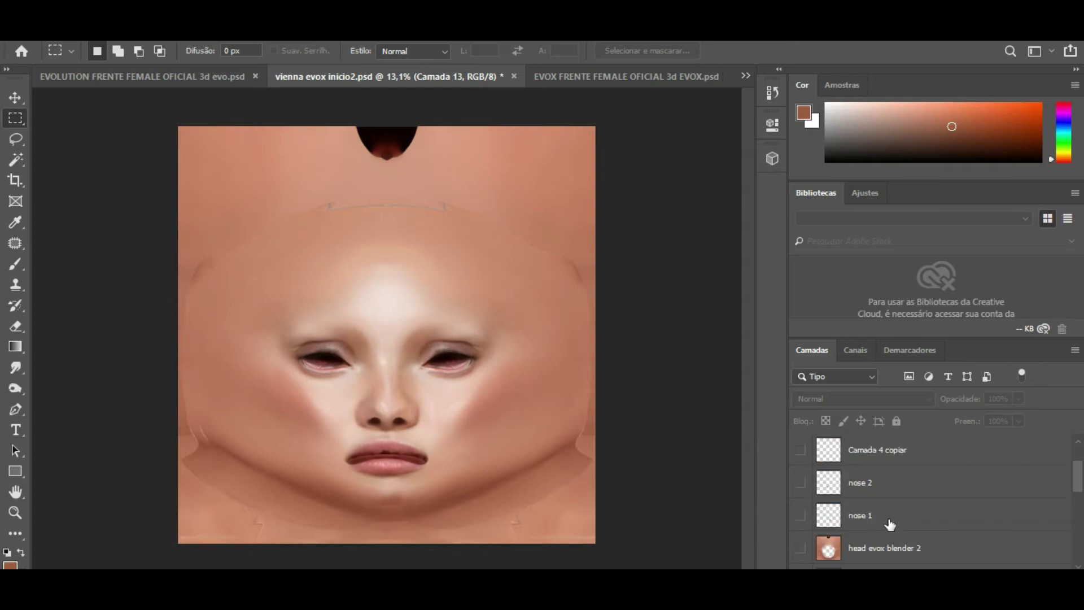
scroll(890, 522, down, 5)
scroll(889, 524, down, 8)
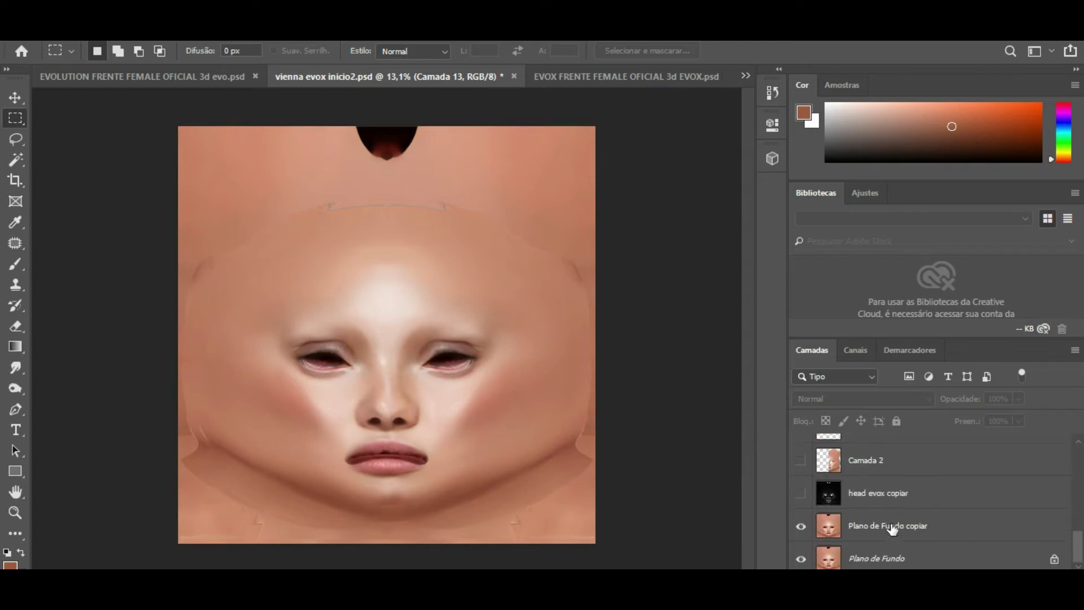
click(893, 527)
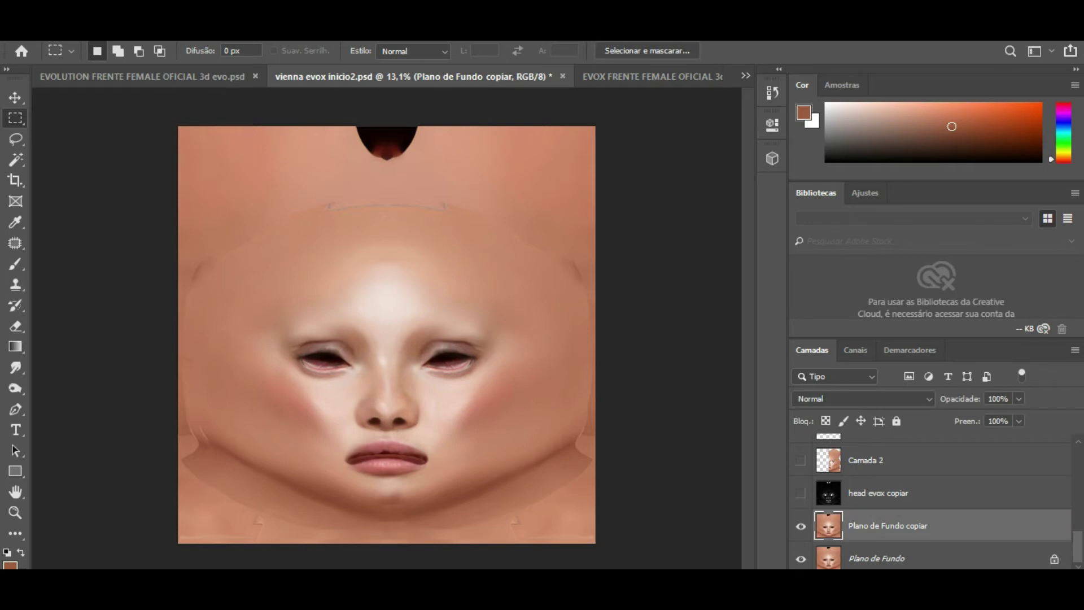
click(226, 31)
mouse_move(265, 31)
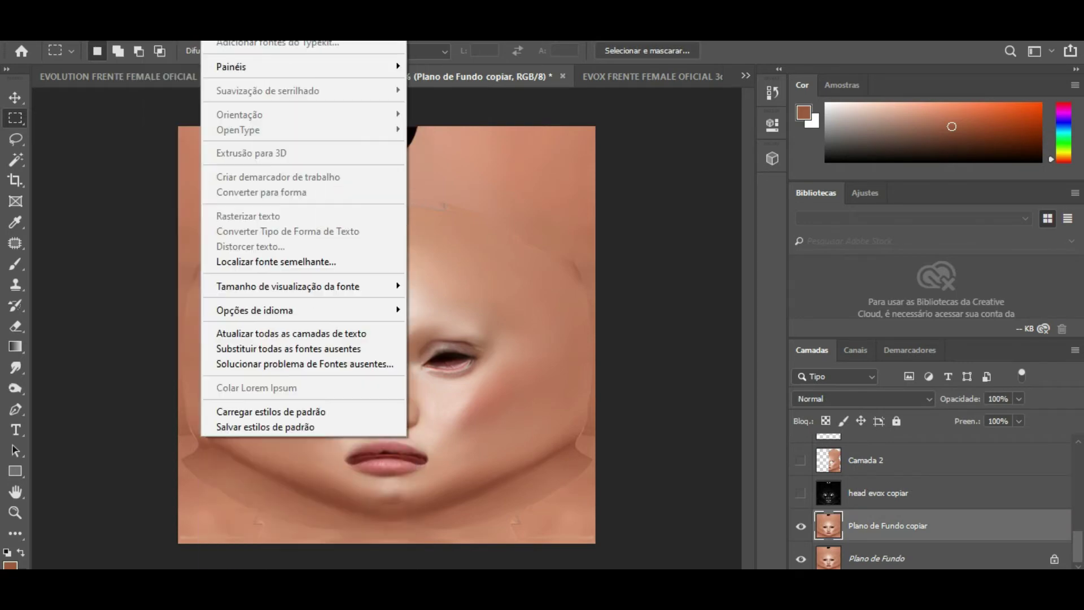
mouse_move(307, 31)
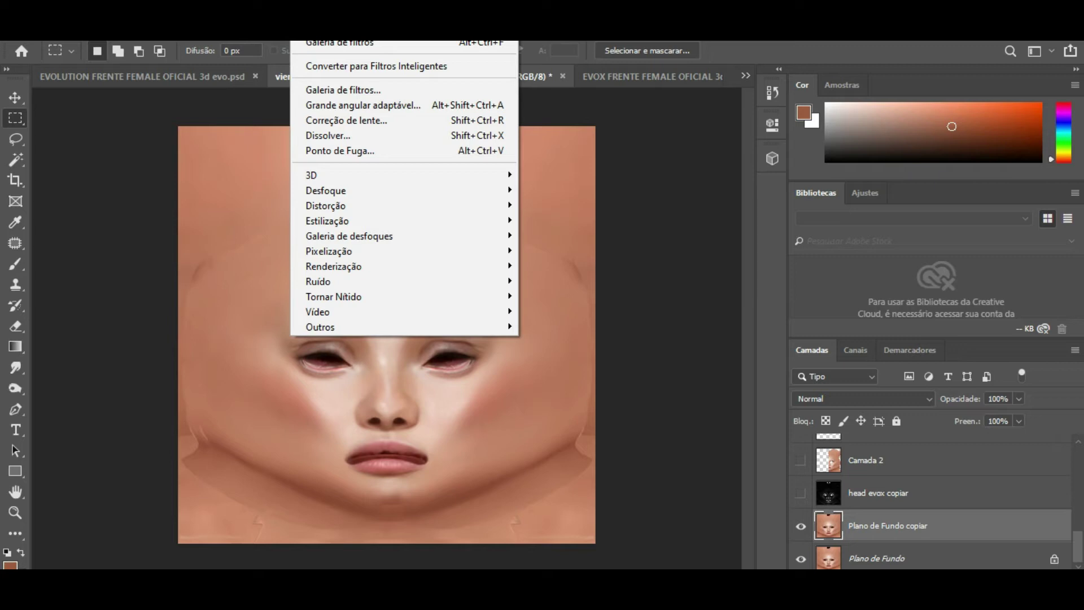
click(676, 276)
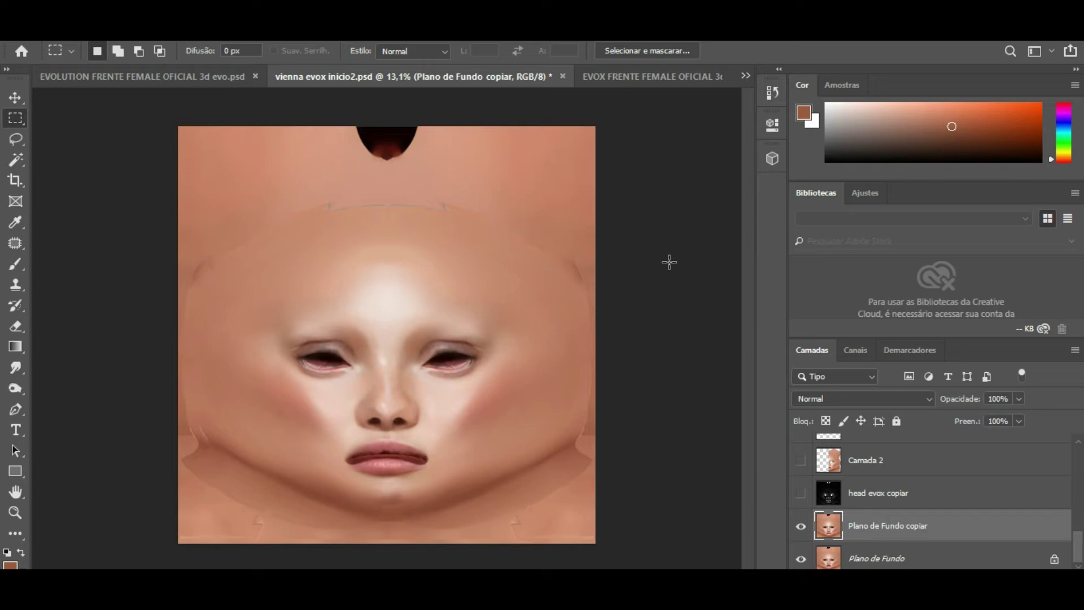
click(136, 34)
mouse_move(172, 45)
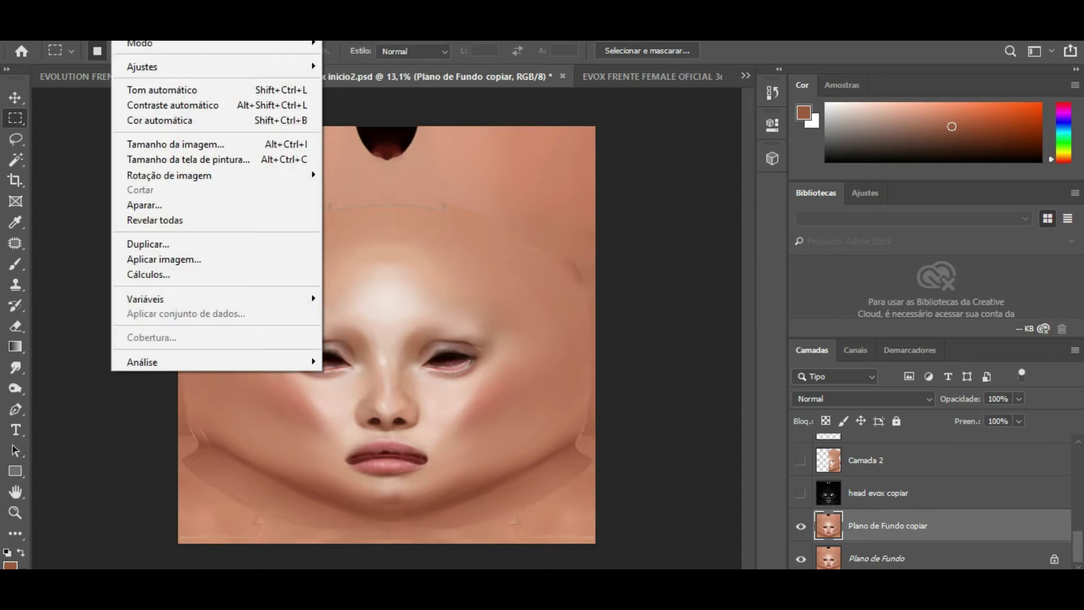
mouse_move(727, 587)
click(866, 519)
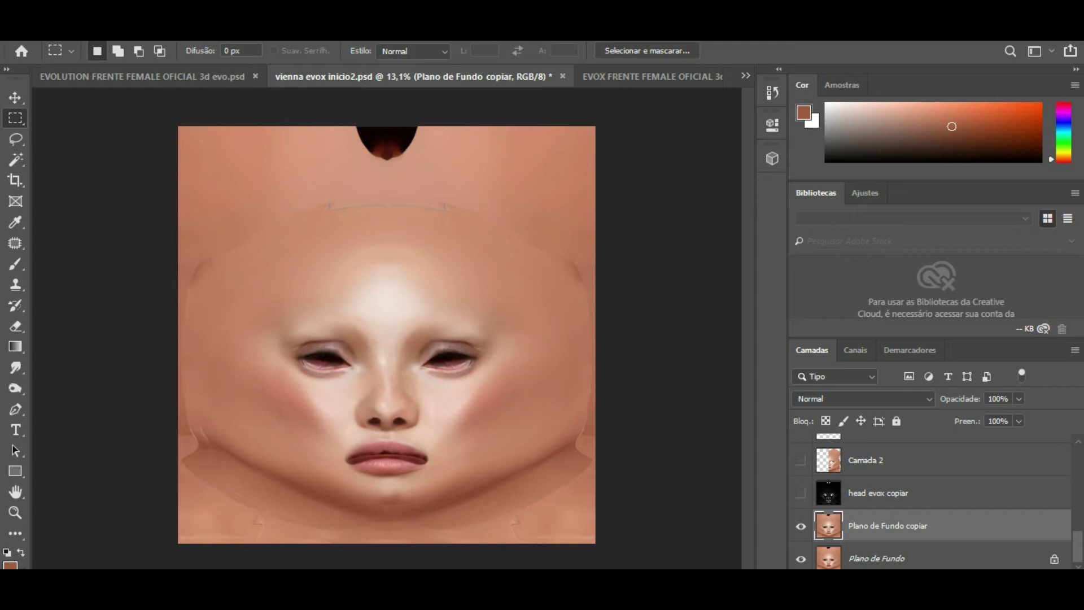
Save a PNG copy of the head texture over the existing vienna head inicioo file in the vienna evox folder.
click(48, 32)
click(102, 202)
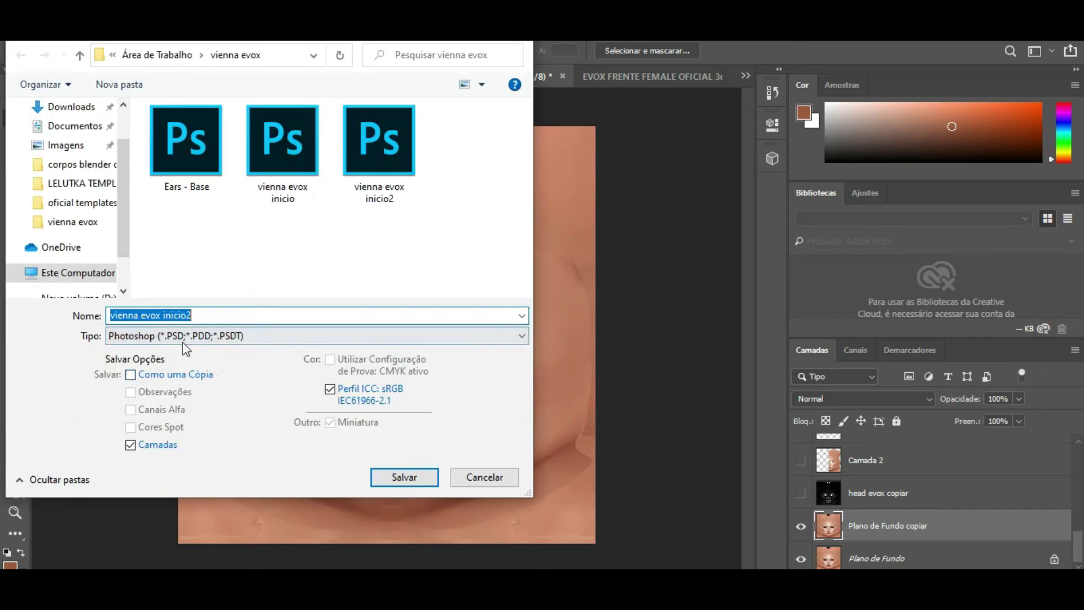
click(182, 339)
click(191, 555)
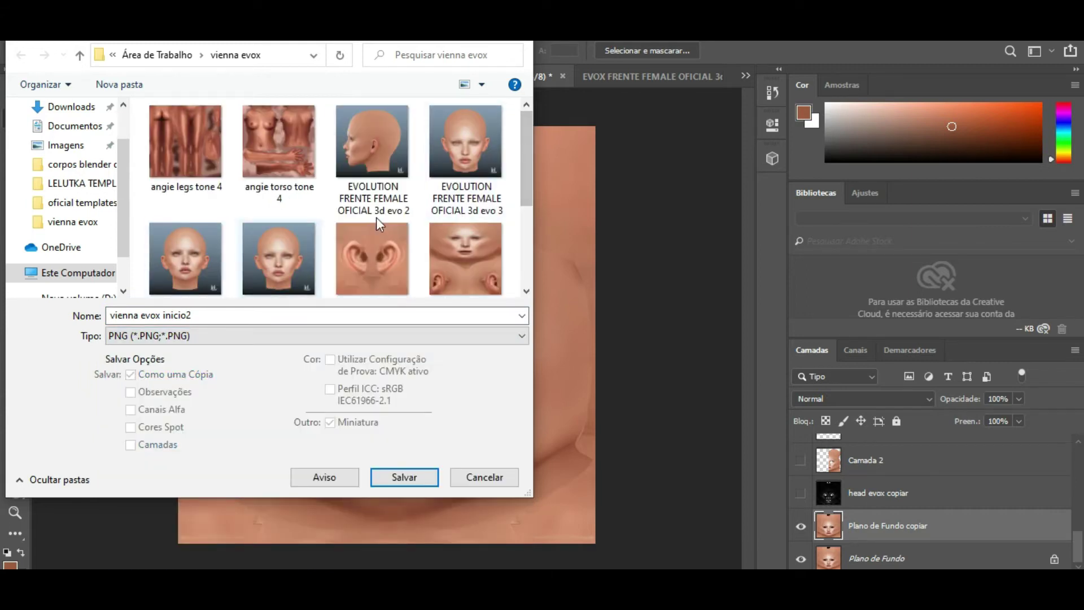
drag(527, 137, 534, 206)
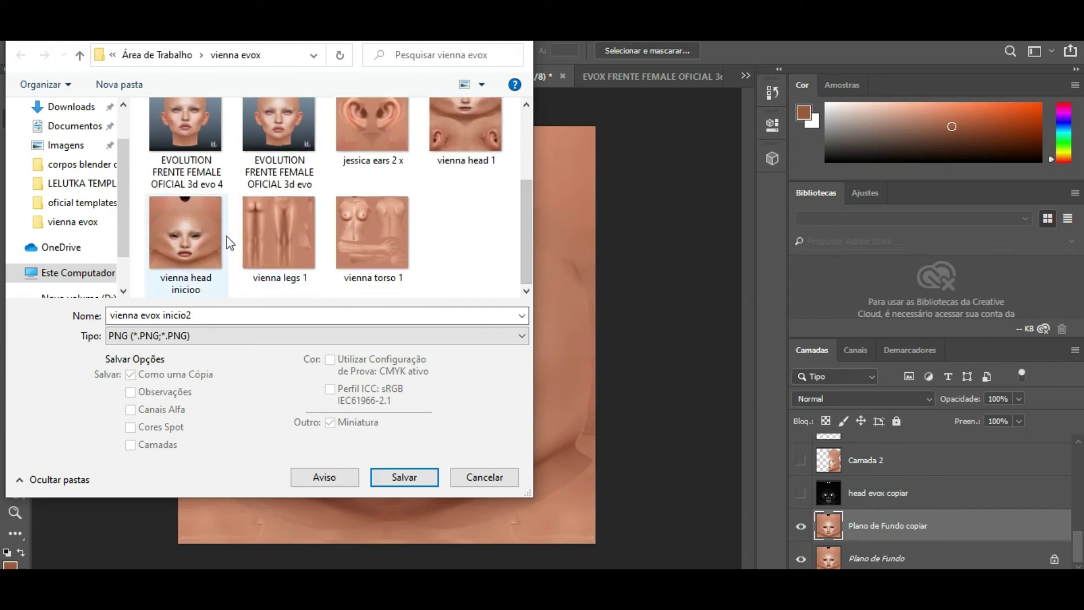
double_click(202, 236)
click(577, 312)
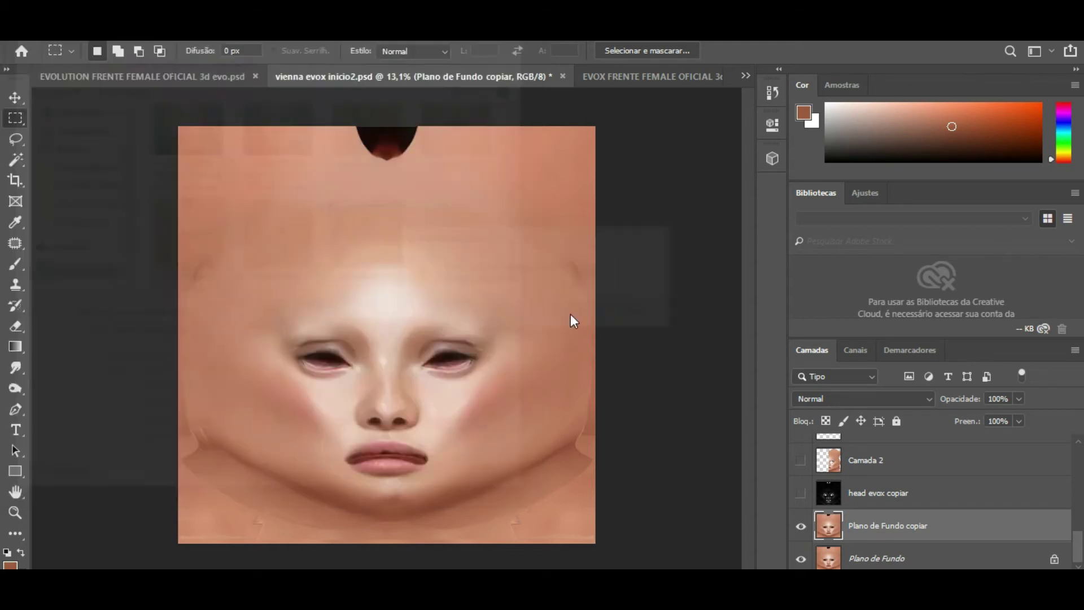
click(645, 179)
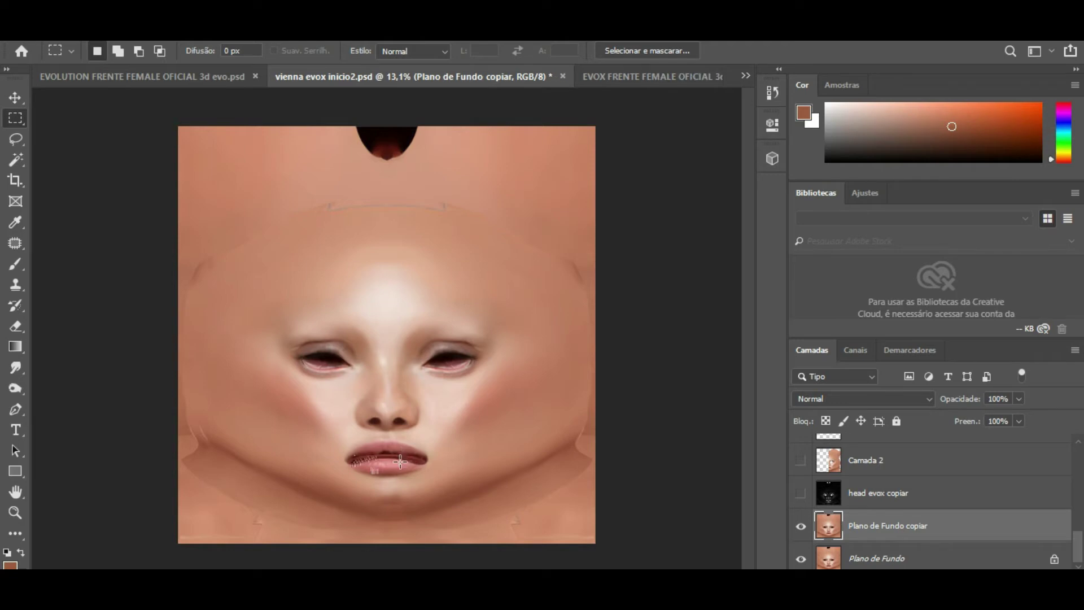
Examine the inner lip area of the head texture up close, then return to a view of the whole face.
scroll(401, 455, up, 5)
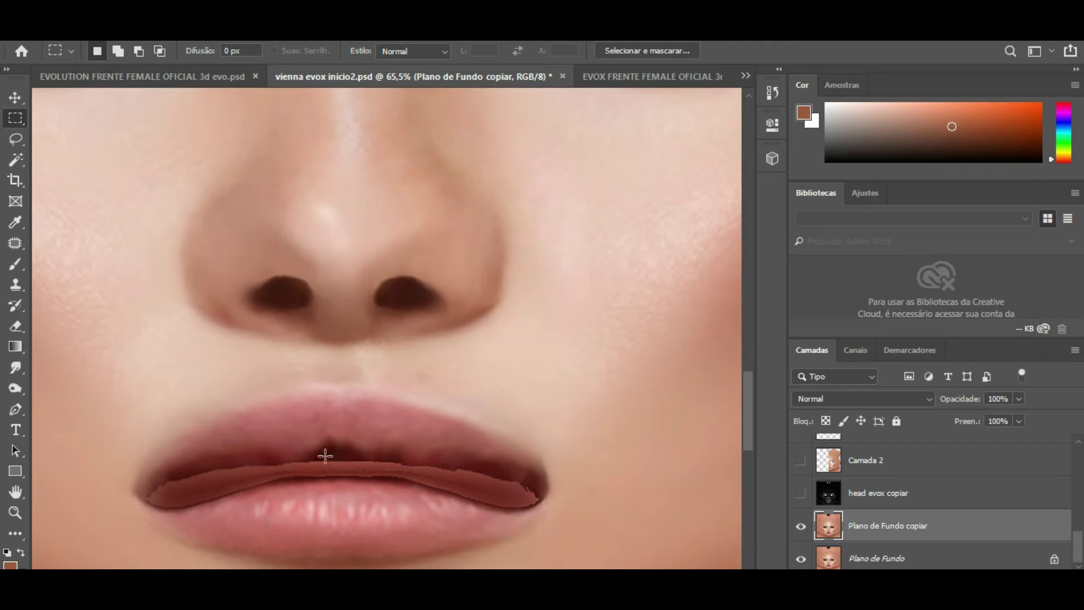
click(723, 593)
scroll(399, 436, down, 3)
scroll(418, 435, down, 2)
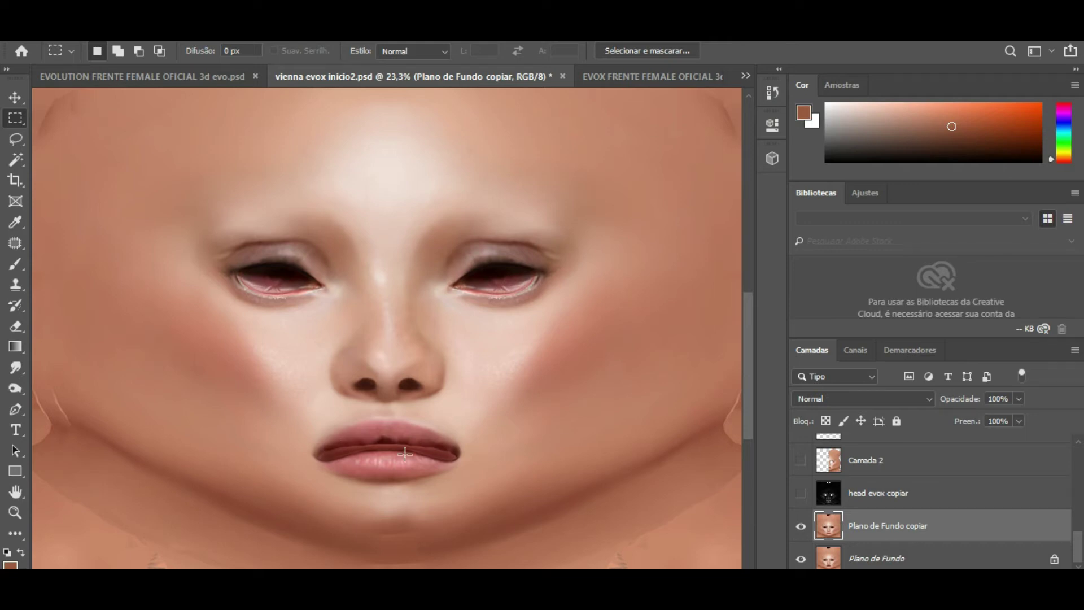
Compare the face with the Plano de Fundo copiar layer hidden and shown, and leave that layer visible.
click(801, 531)
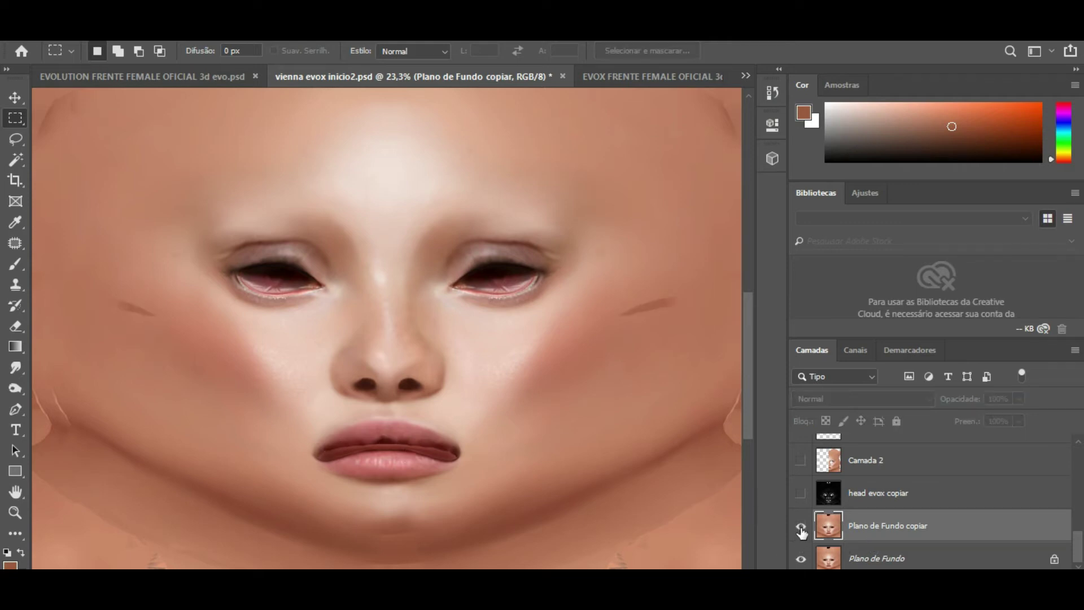
click(801, 530)
click(801, 531)
click(801, 531)
scroll(528, 391, down, 2)
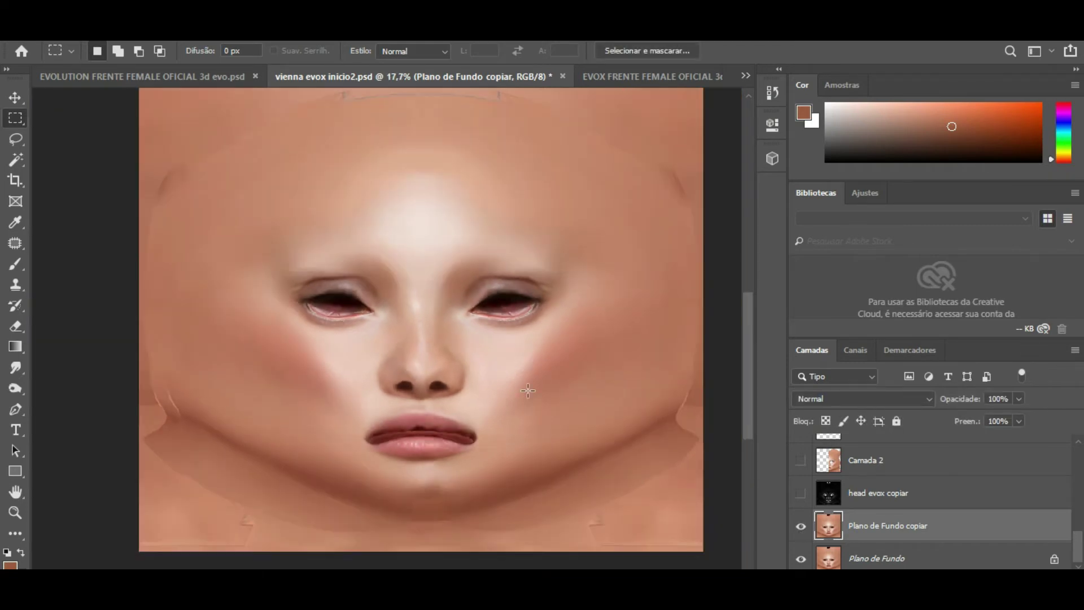
Switch to Firestorm and examine the avatar's head and neck blending from the front and both sides.
click(702, 536)
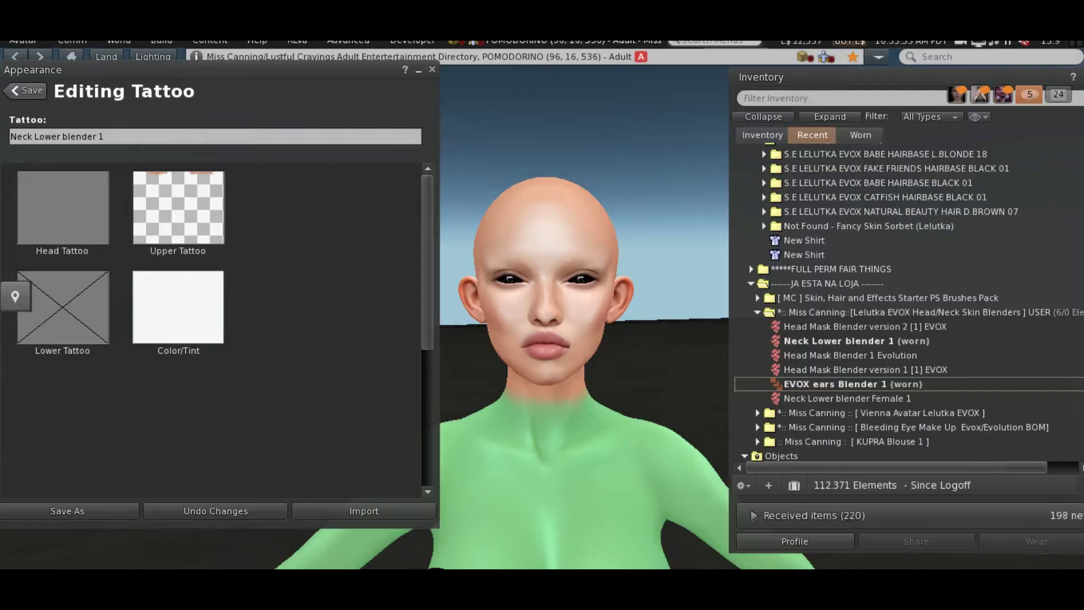
mouse_move(563, 321)
mouse_down()
mouse_move(559, 271)
mouse_move(644, 321)
mouse_move(574, 325)
mouse_move(515, 283)
mouse_move(519, 324)
mouse_move(536, 345)
mouse_move(587, 327)
mouse_move(543, 323)
mouse_up()
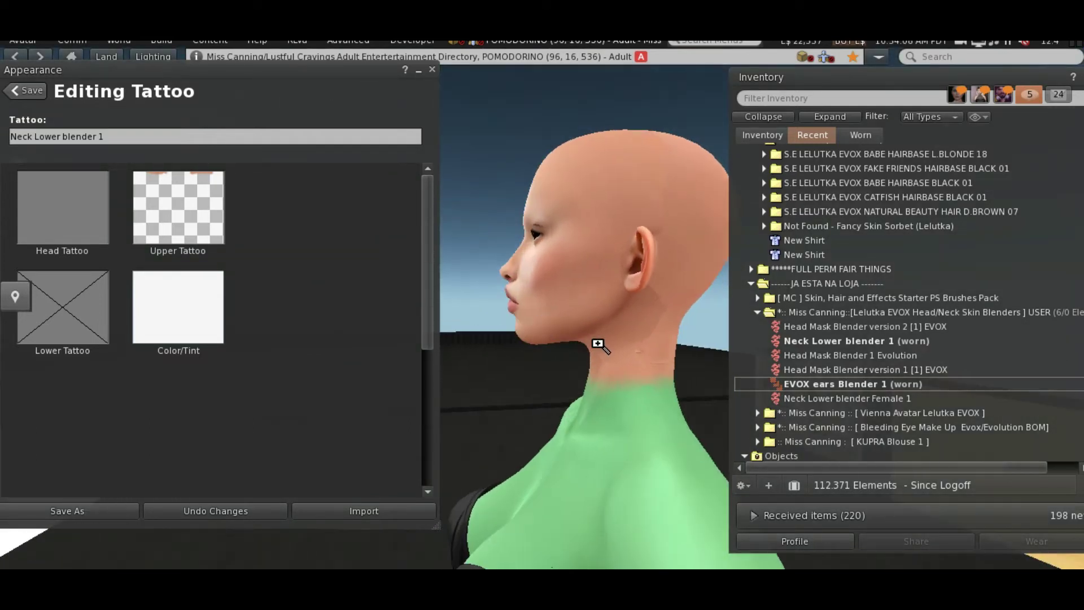
drag(591, 333, 784, 341)
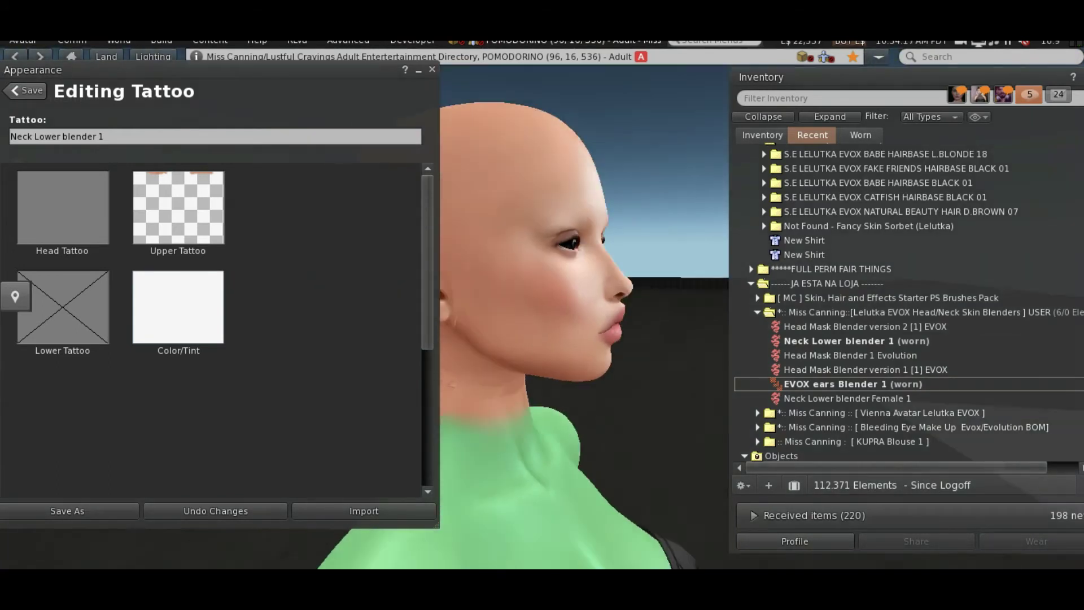
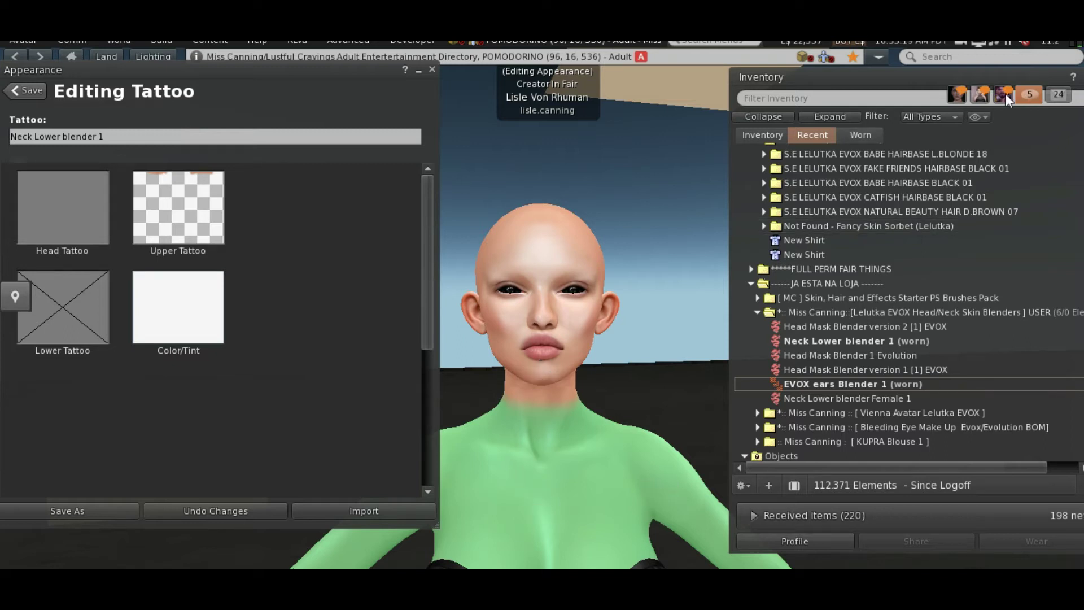
drag(524, 397, 572, 323)
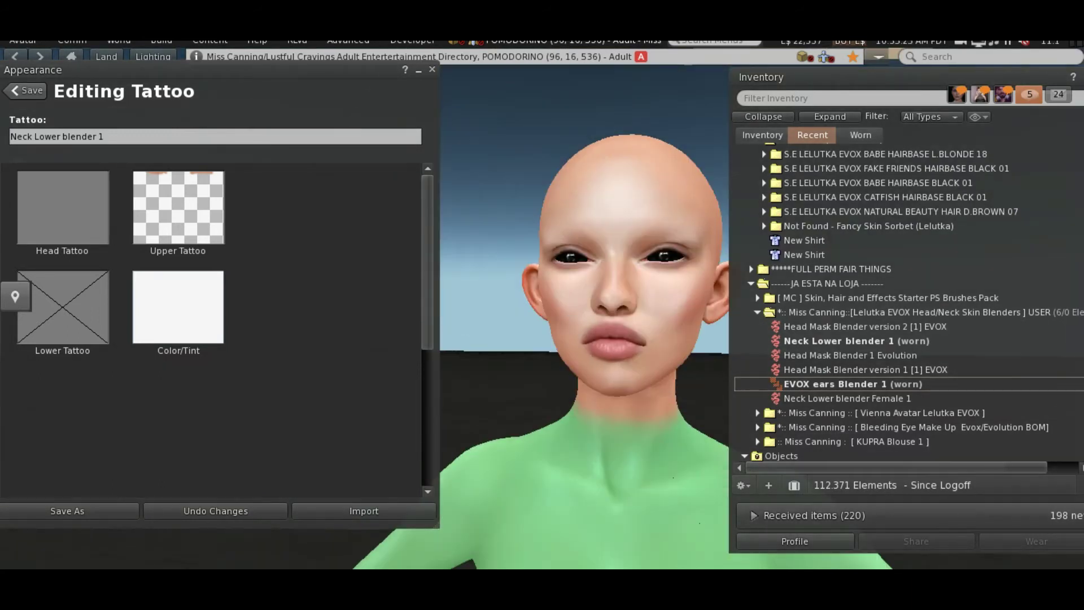
drag(649, 303, 544, 322)
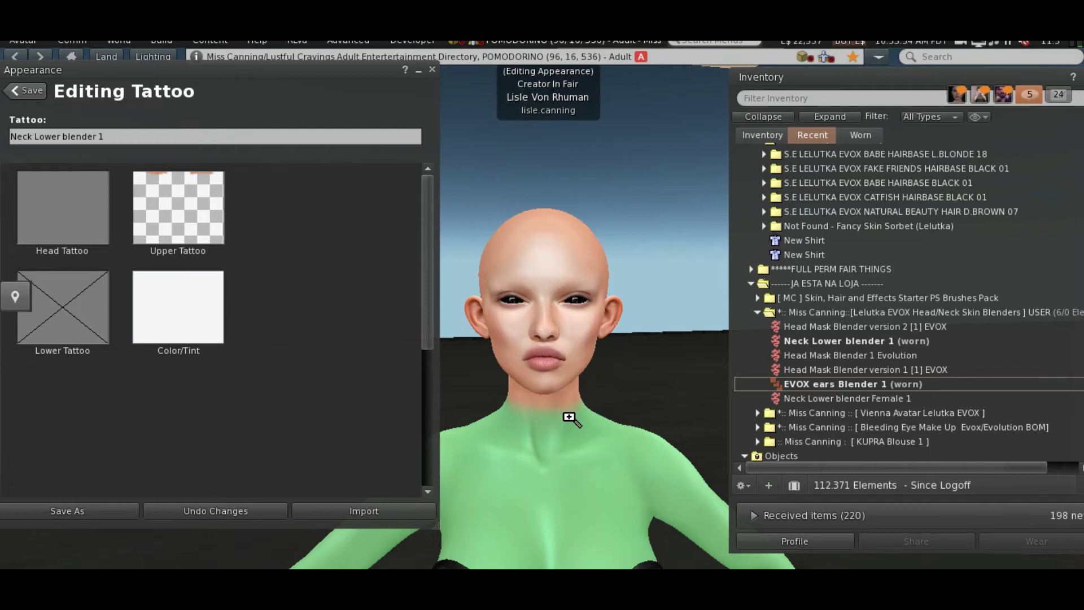
Return to vienna evox inicio2.psd in Photoshop and review the top of its layer stack with the whole head texture in view.
mouse_move(449, 582)
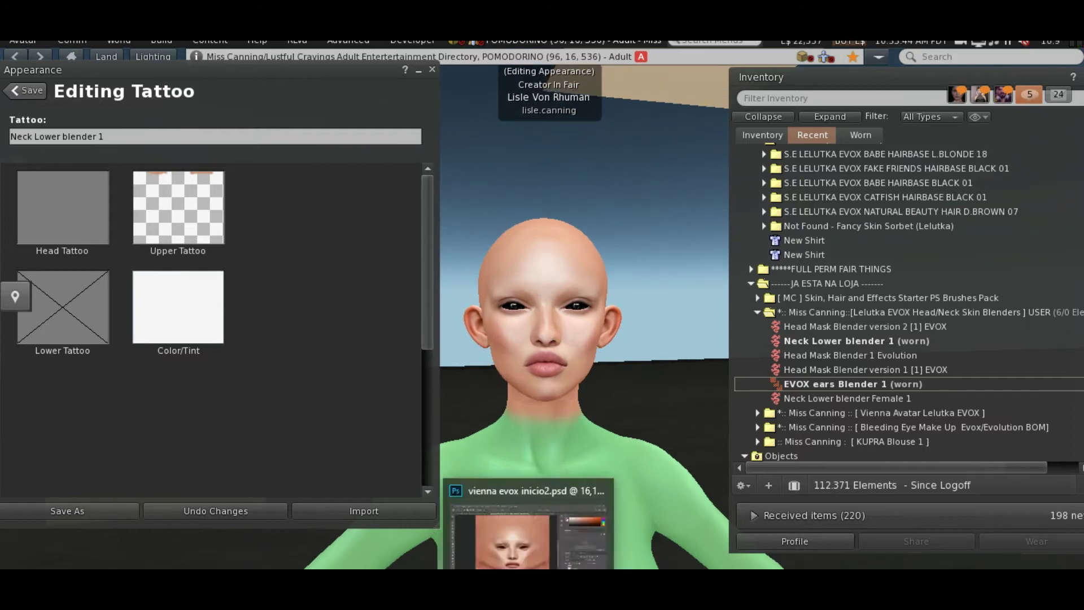
click(533, 528)
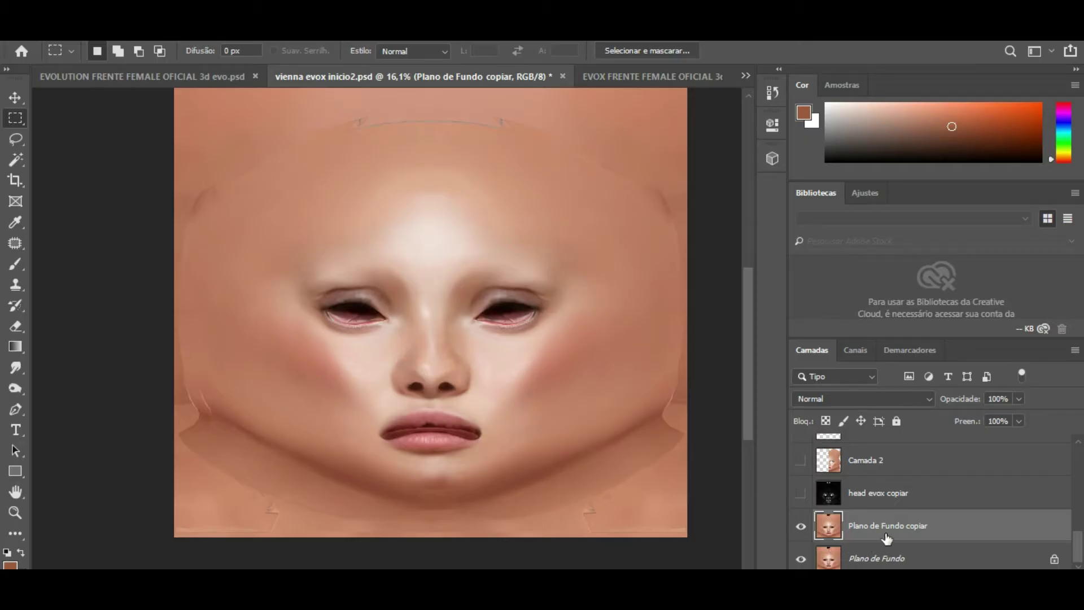
scroll(886, 536, up, 5)
scroll(886, 538, up, 4)
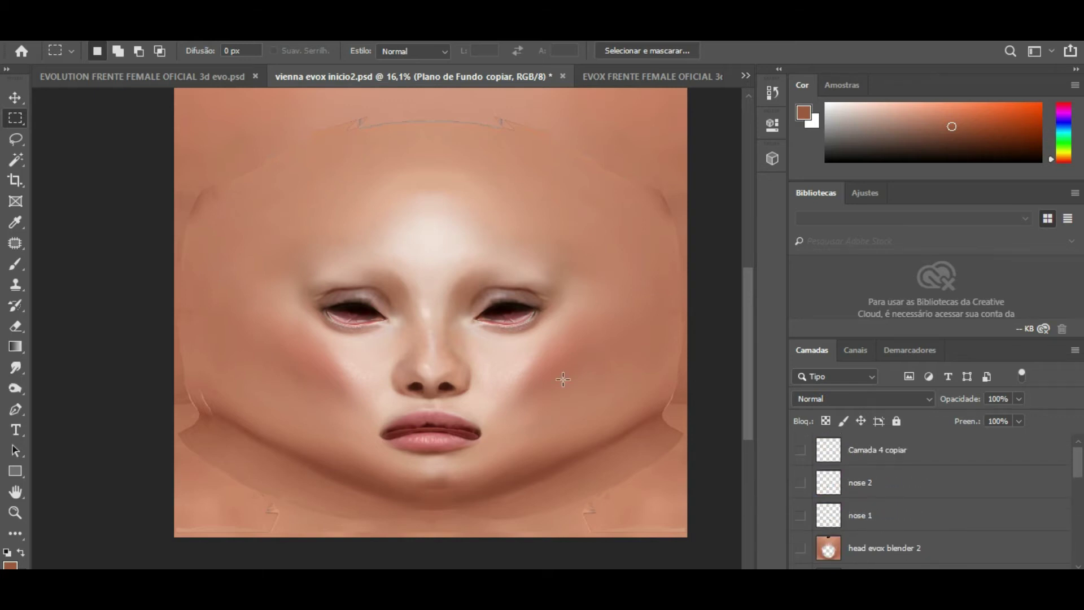
scroll(561, 377, down, 3)
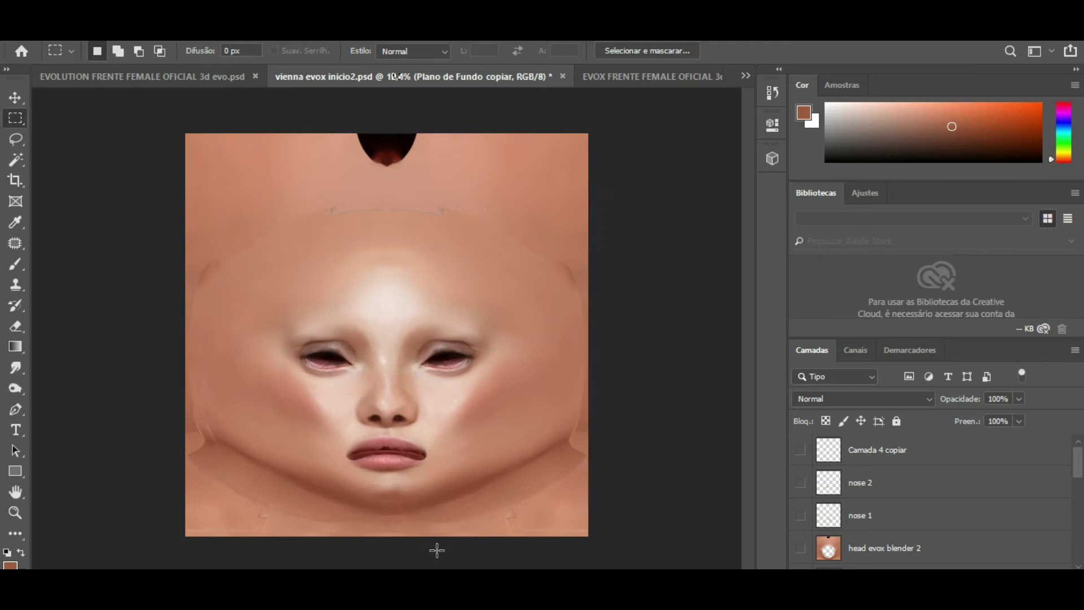
Switch to the LELUTKA TEMPLATES PSD NOVOS folder and look over the head and neck blender textures.
mouse_move(720, 563)
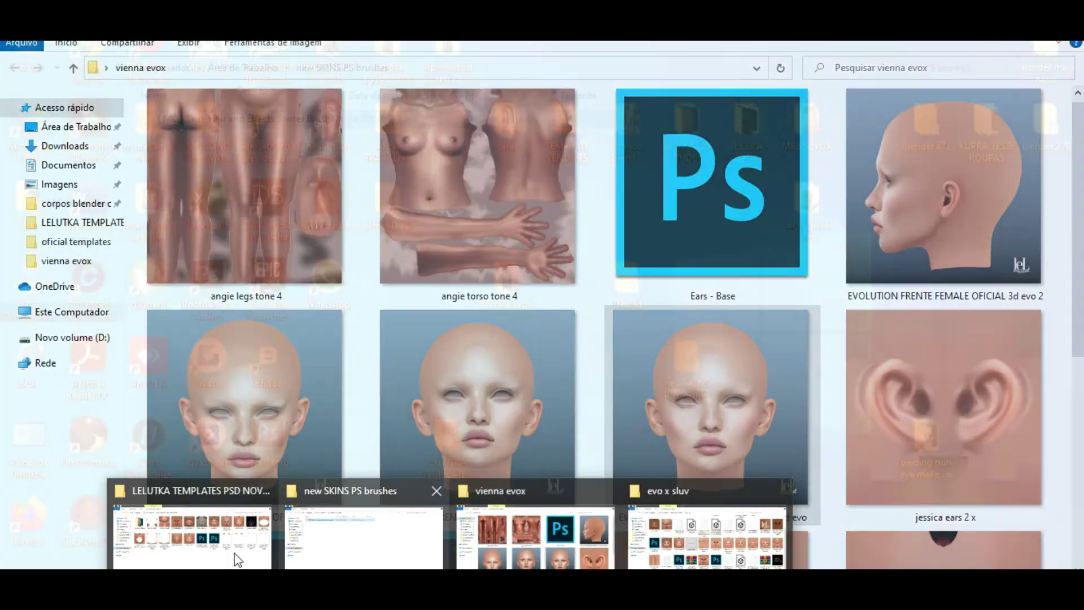
click(235, 550)
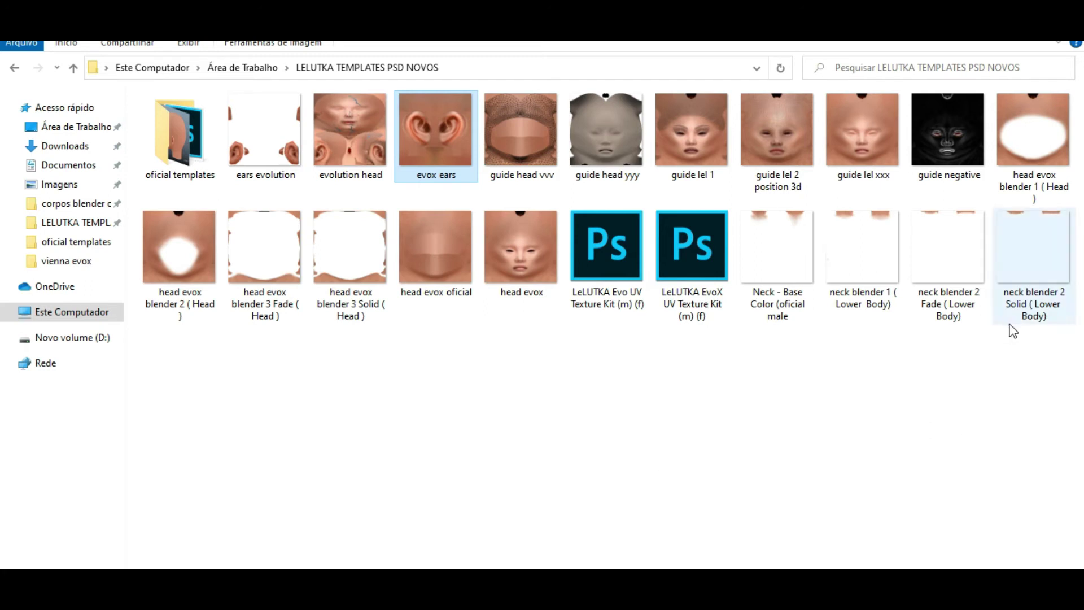
click(1038, 155)
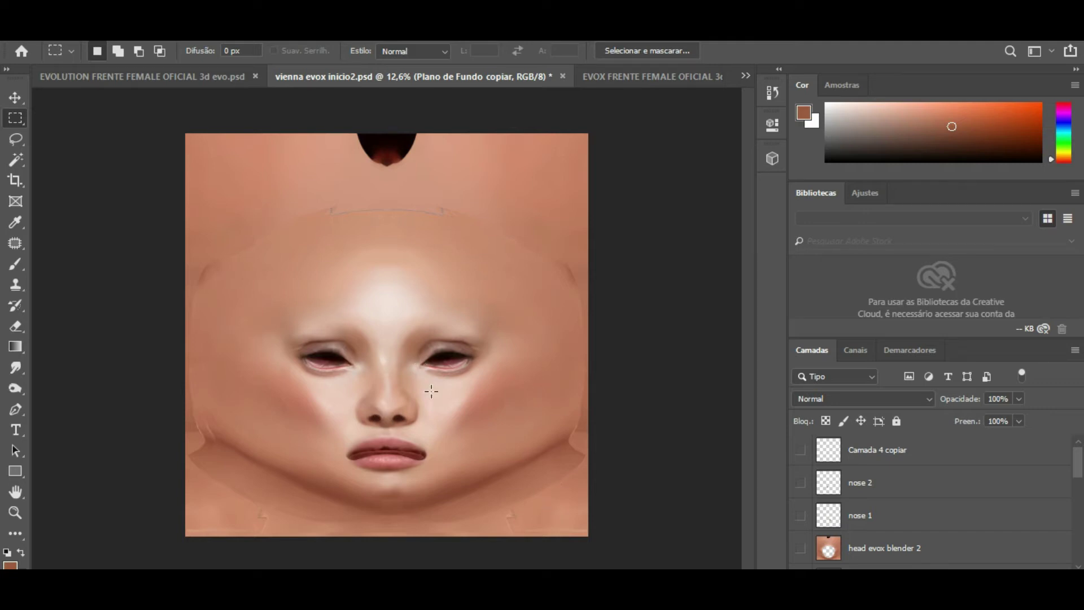
Look at the body skin textures in the open documents vienna torso 1.png and vienna legs 1.png.
click(745, 75)
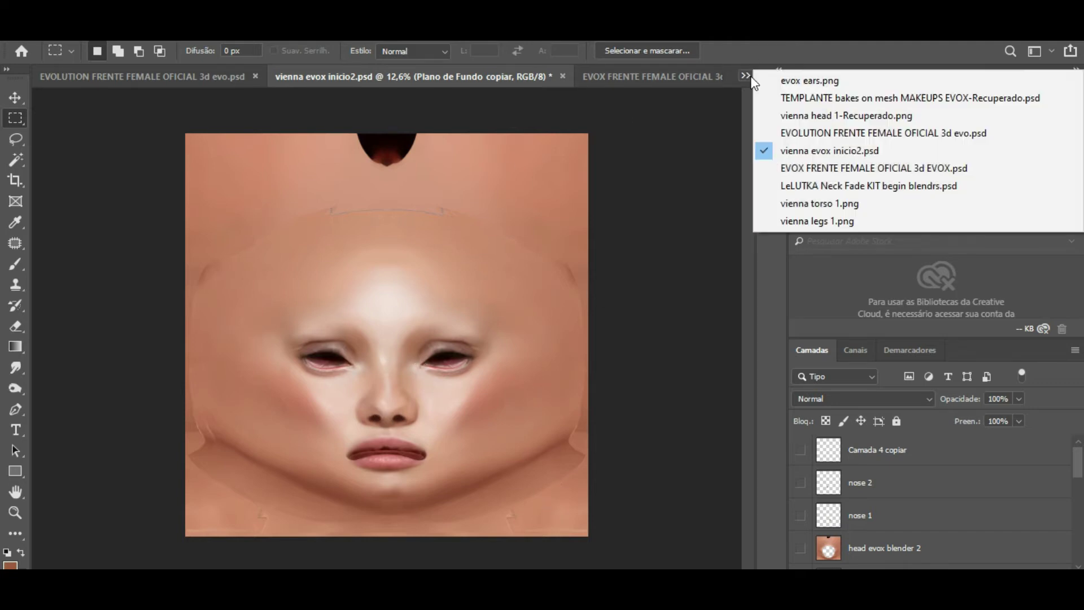
click(831, 204)
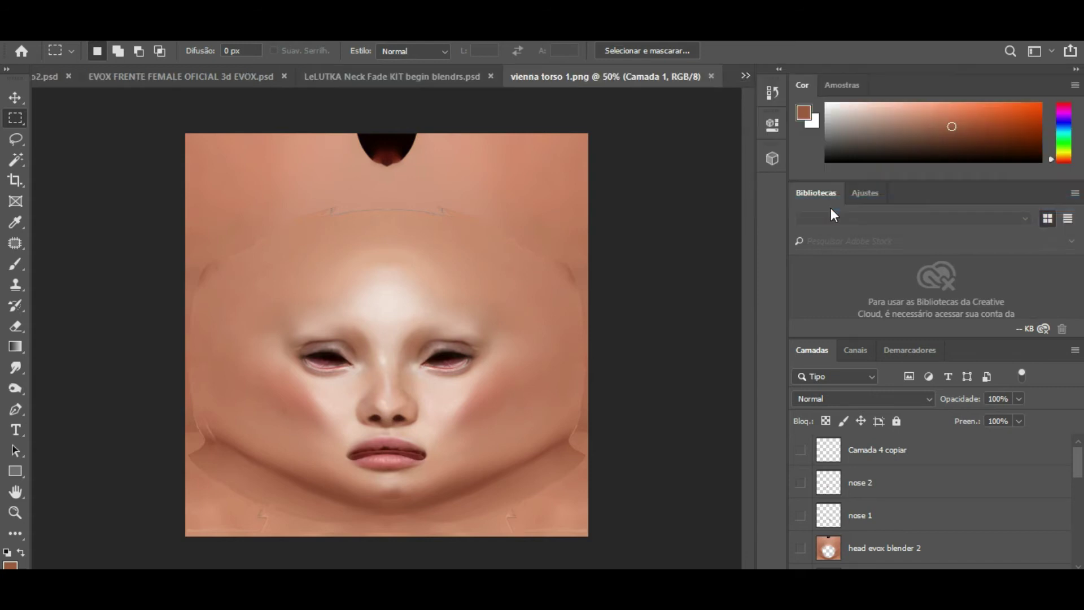
click(746, 75)
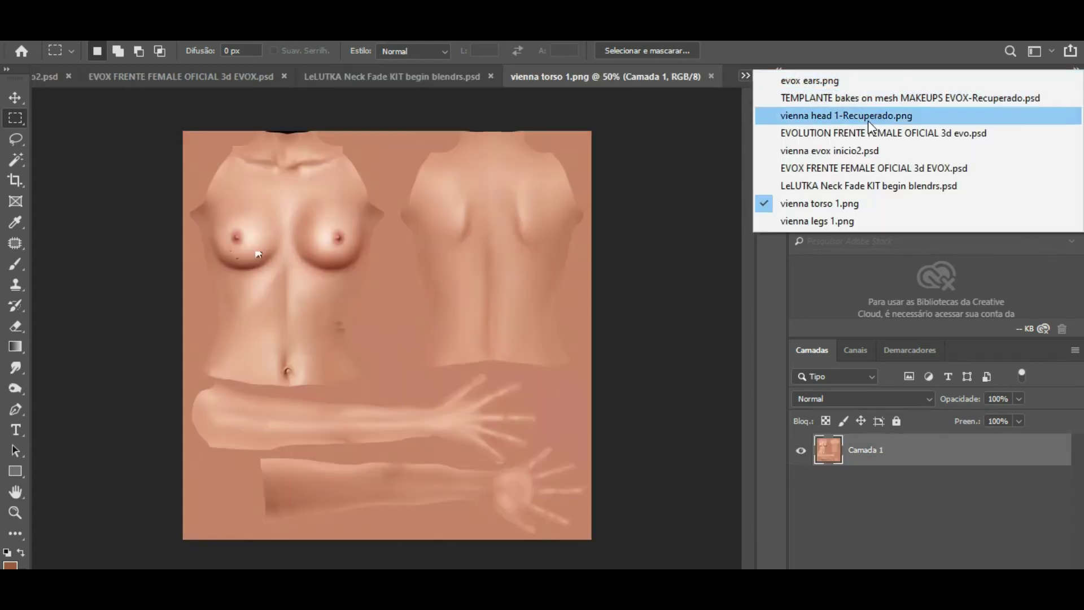
click(818, 221)
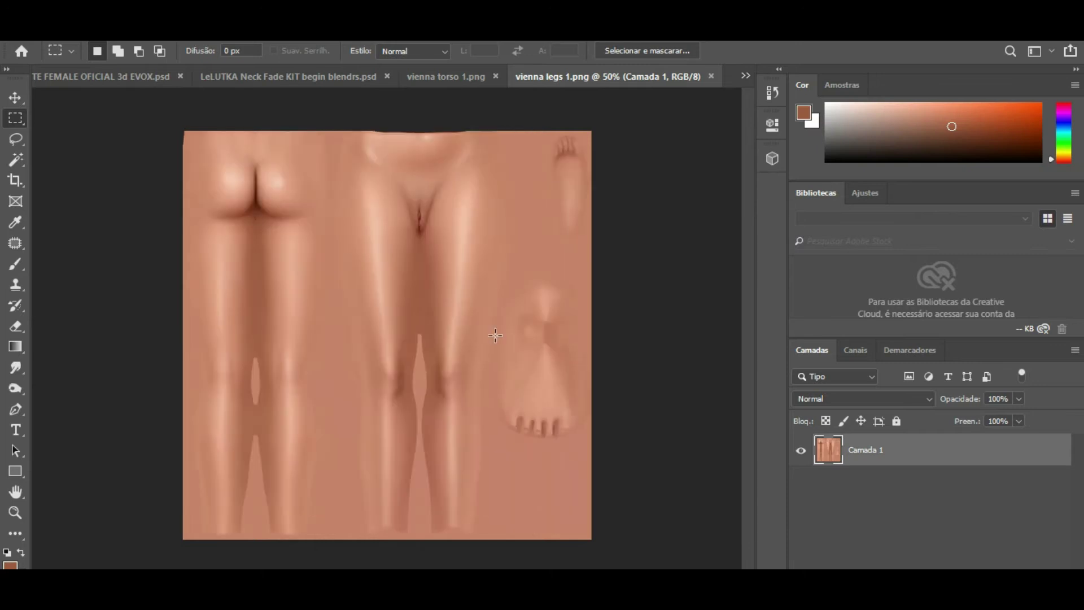
Look at evox ears.png and vienna head 1-Recuperado.png, and return to the vienna evox inicio2.psd document.
click(740, 76)
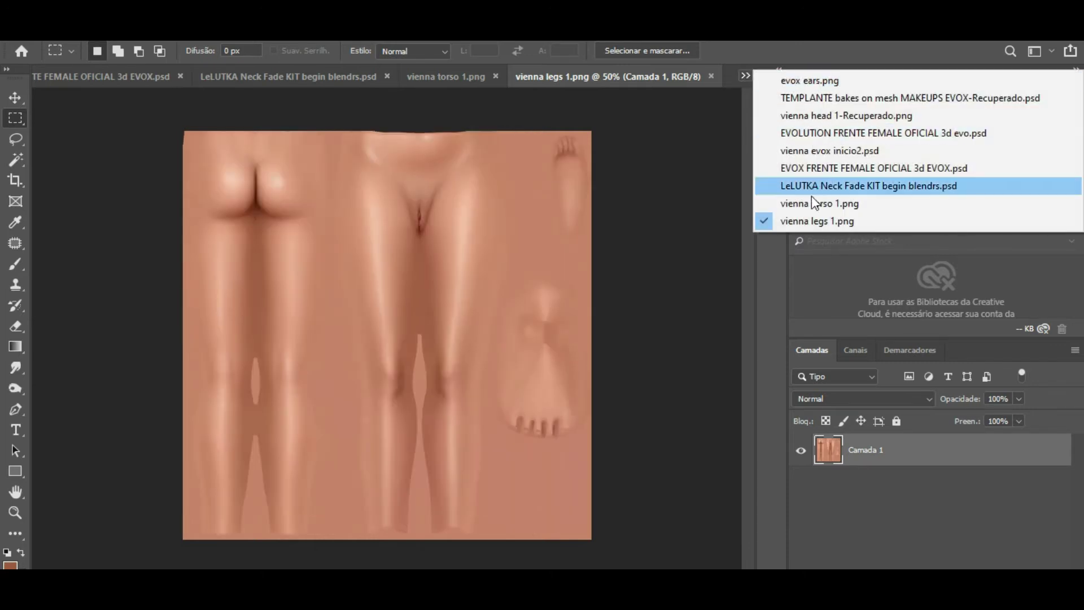
click(818, 80)
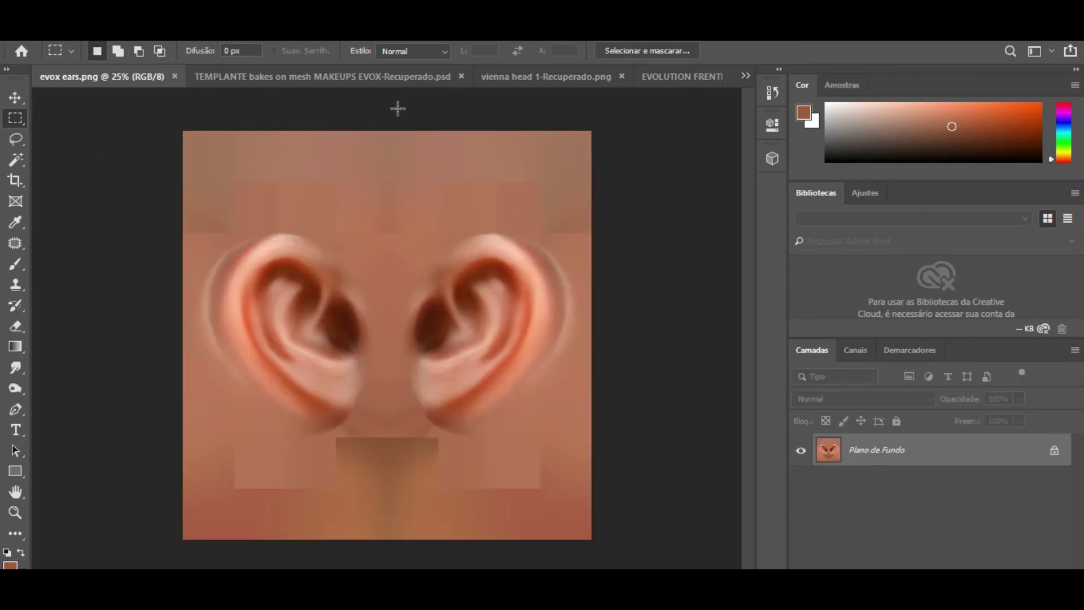
click(517, 76)
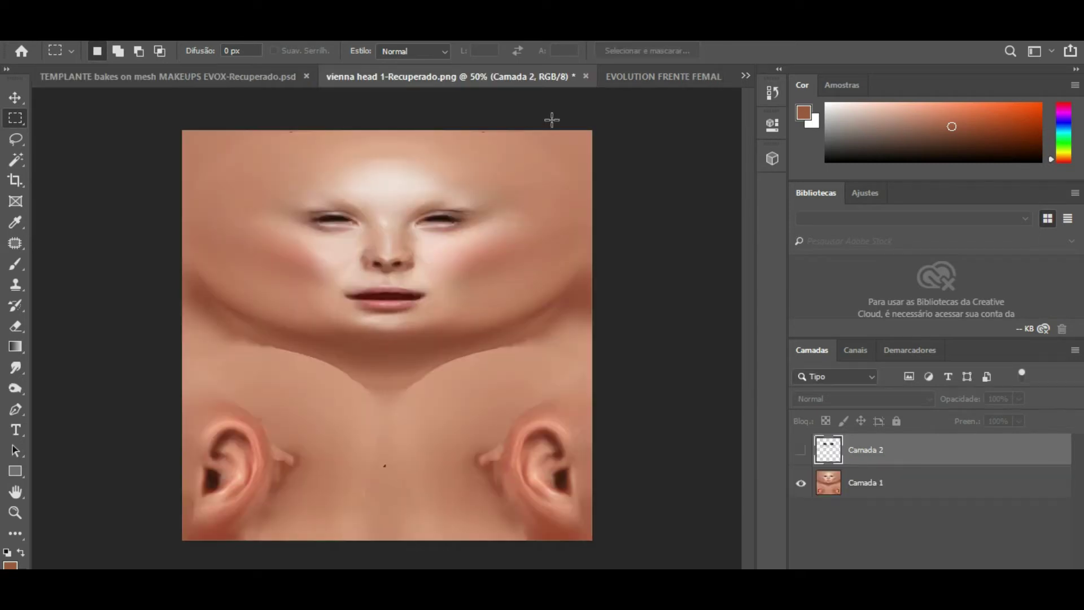
click(746, 76)
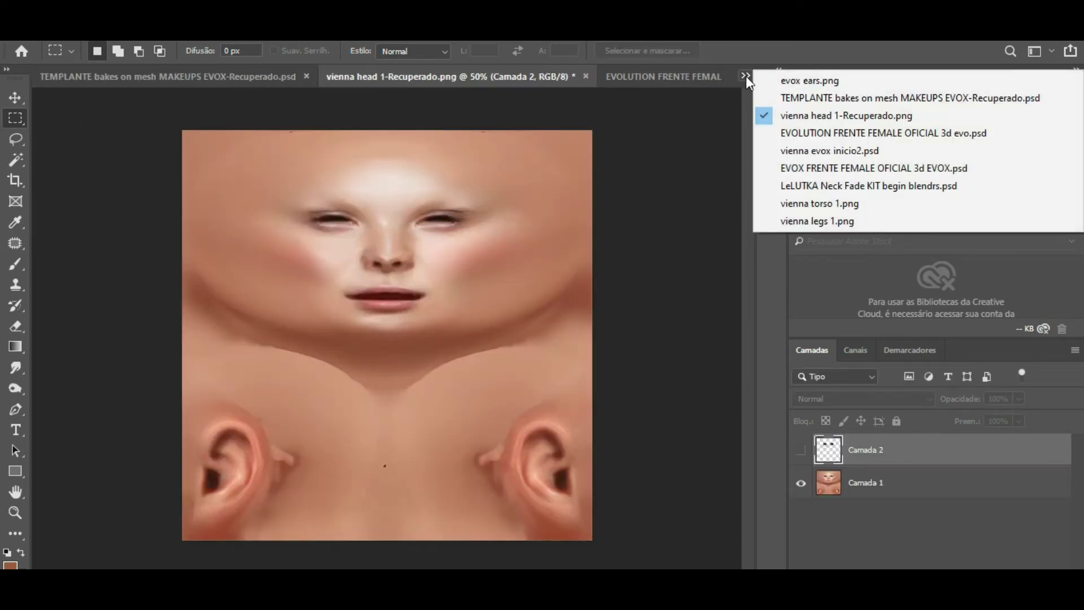
click(865, 149)
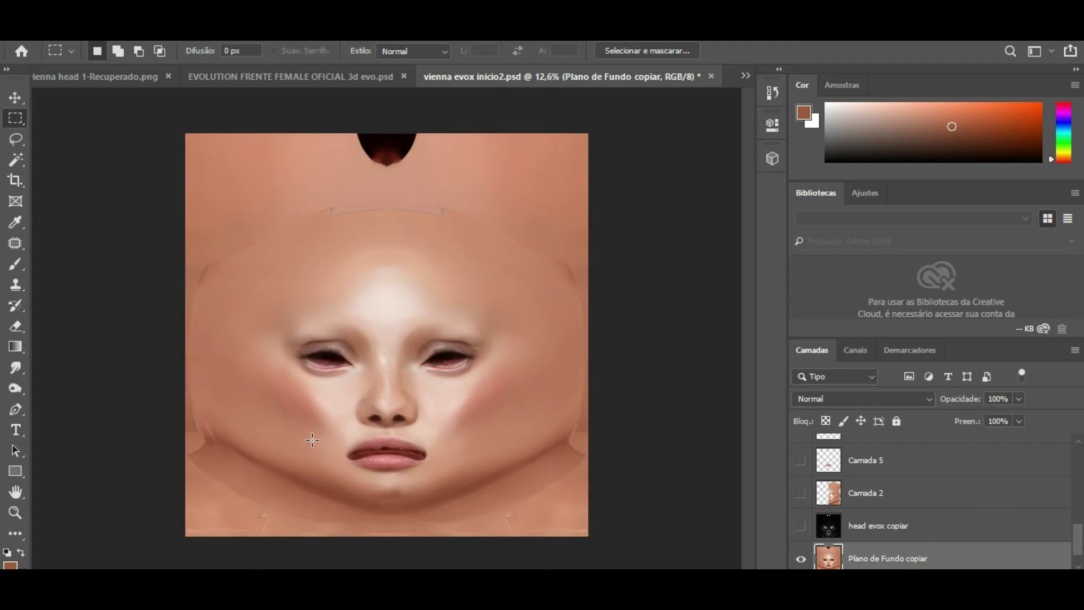
Look through the head document's layers from the base layers up to the guide layers.
mouse_move(448, 587)
scroll(906, 519, down, 1)
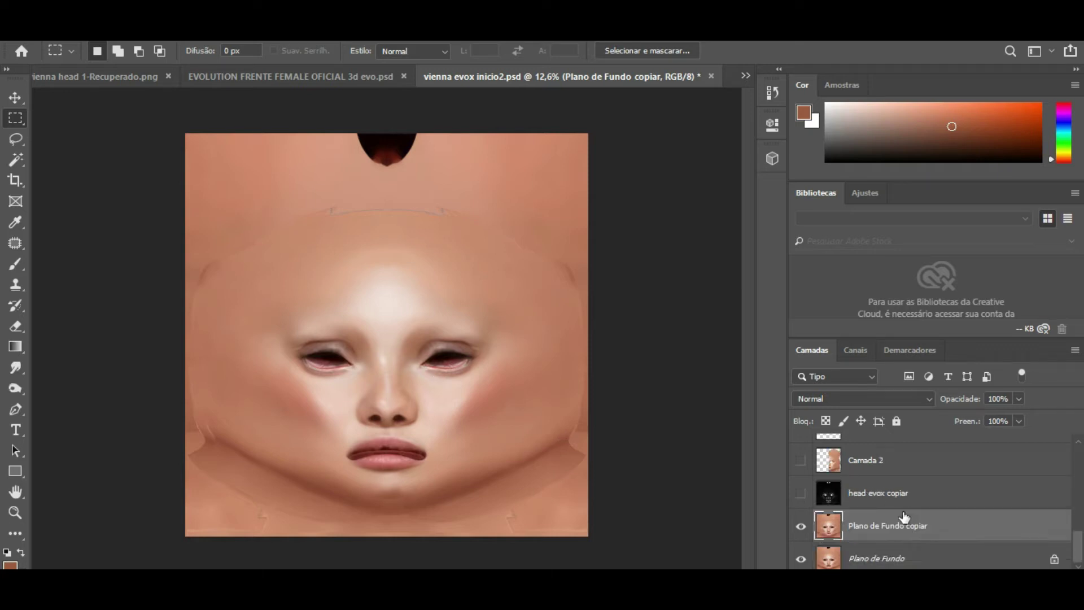
scroll(904, 517, up, 2)
scroll(888, 517, up, 5)
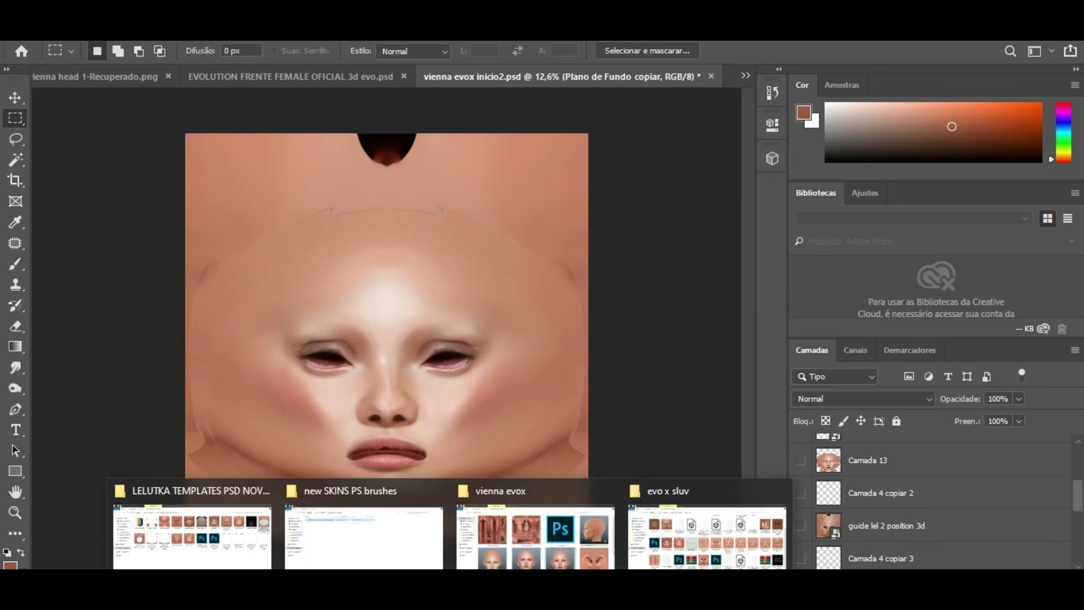
click(192, 531)
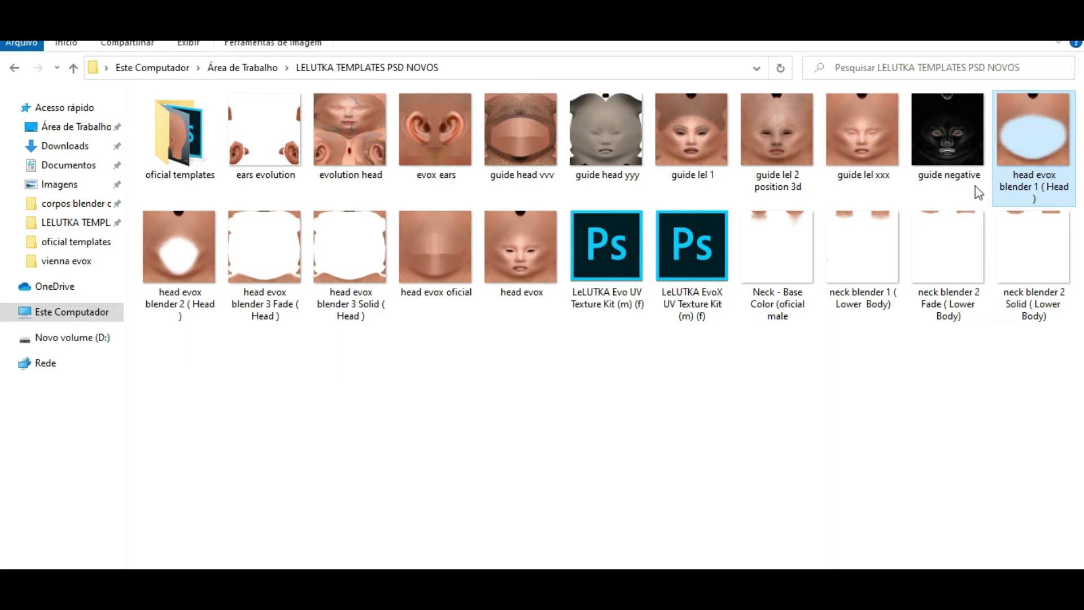
click(176, 272)
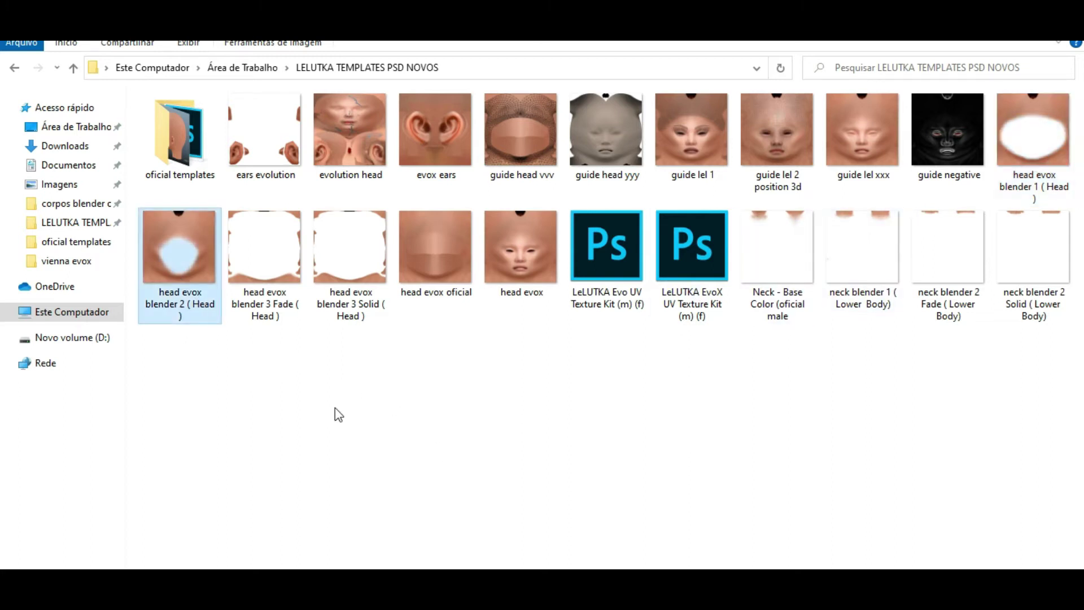
drag(178, 256, 496, 516)
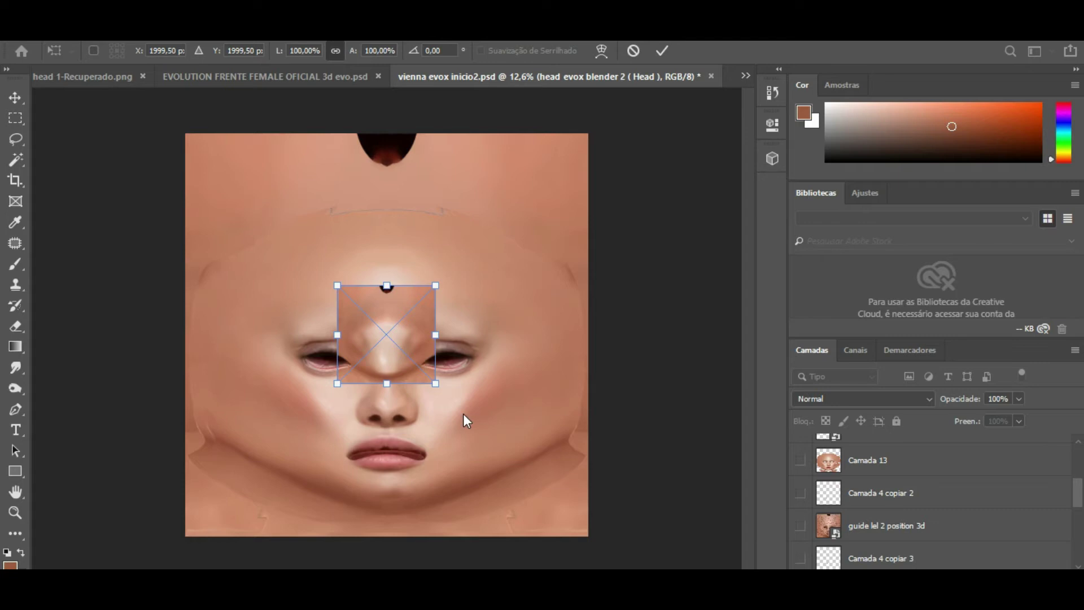
scroll(427, 396, down, 2)
drag(350, 296, 250, 196)
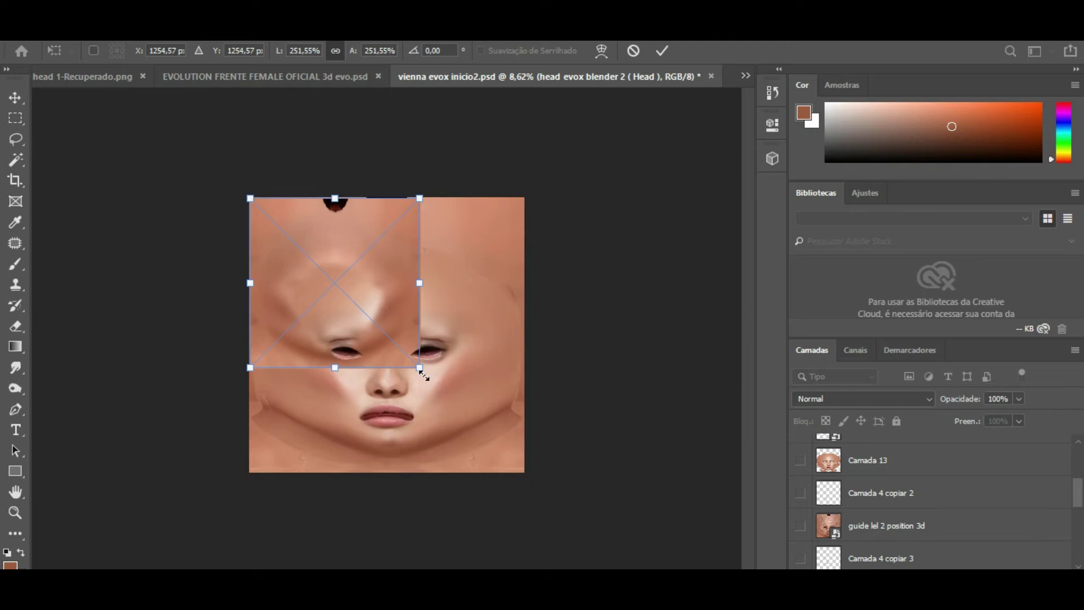
drag(425, 383, 436, 398)
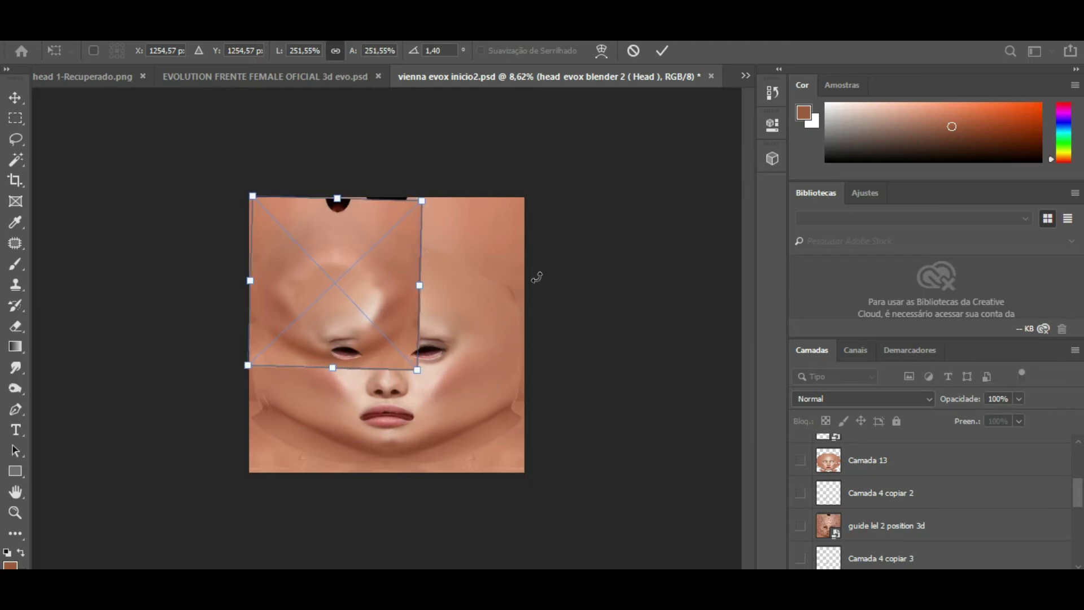
click(633, 52)
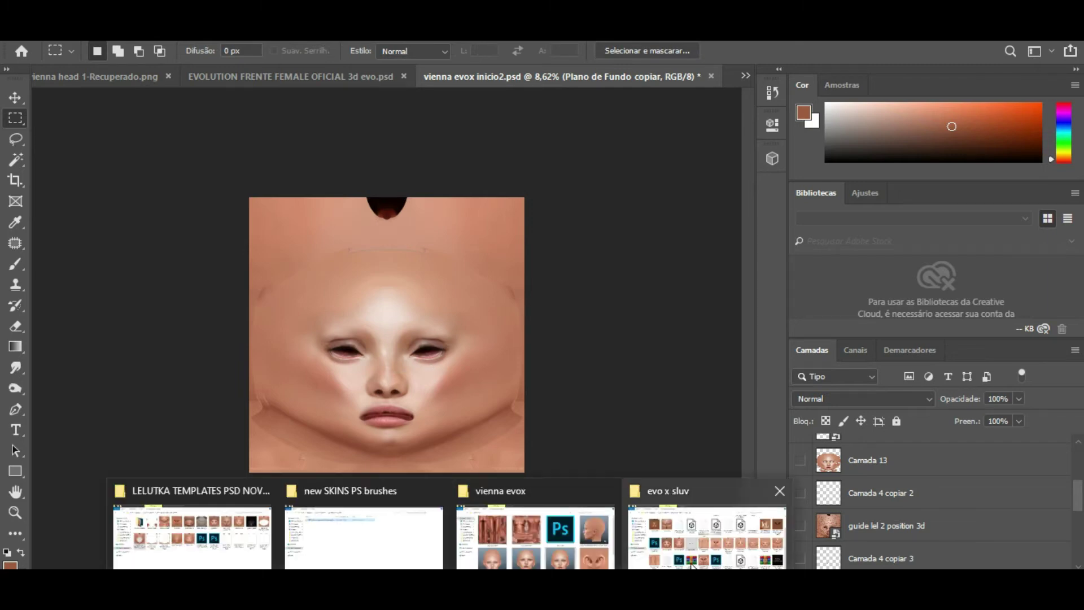
Place the head evox blender 2 ( Head ) texture into vienna evox inicio2.psd and scale it to about 406% to cover the canvas.
mouse_move(692, 565)
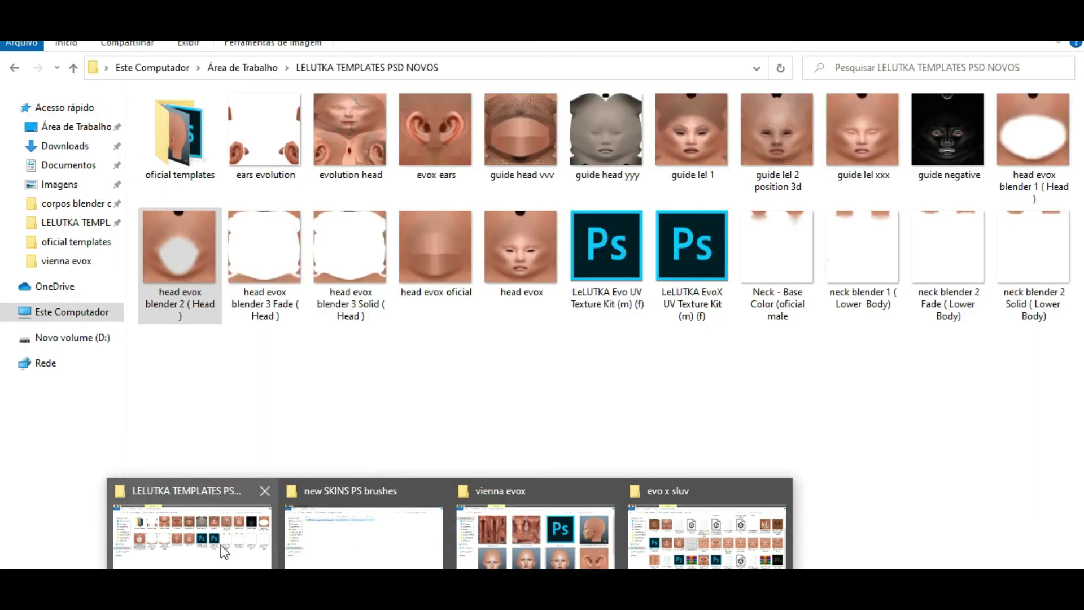
click(223, 551)
drag(205, 238, 420, 427)
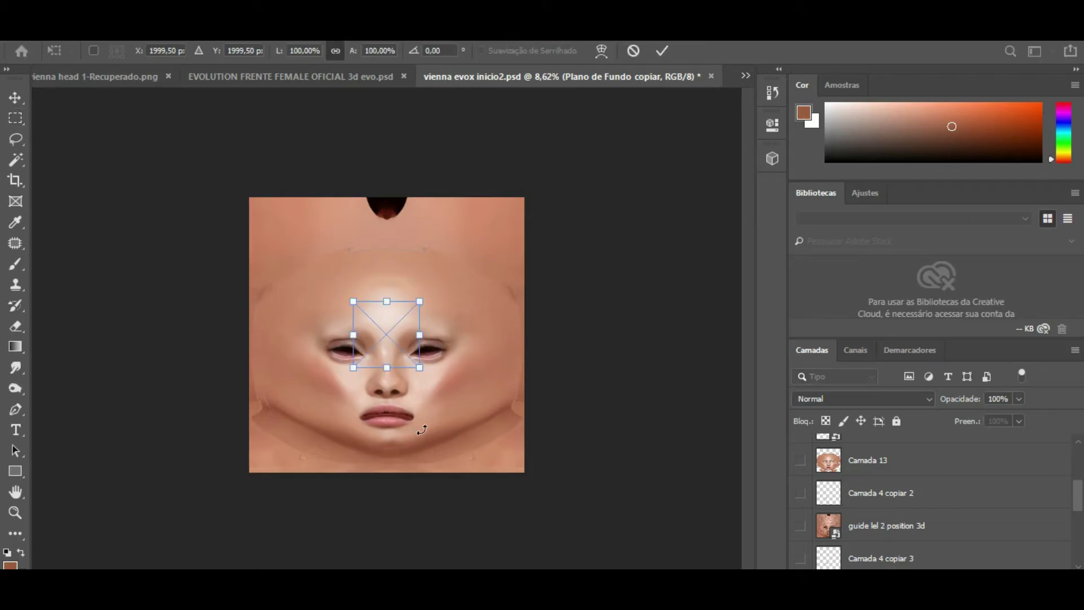
key(ctrl+plus)
drag(328, 274, 142, 96)
key(ctrl+minus)
drag(420, 373, 531, 484)
Fine-tune the placed blender's scale to 406.44%, aligning its side and upper borders with the canvas edges.
scroll(546, 343, up, 5)
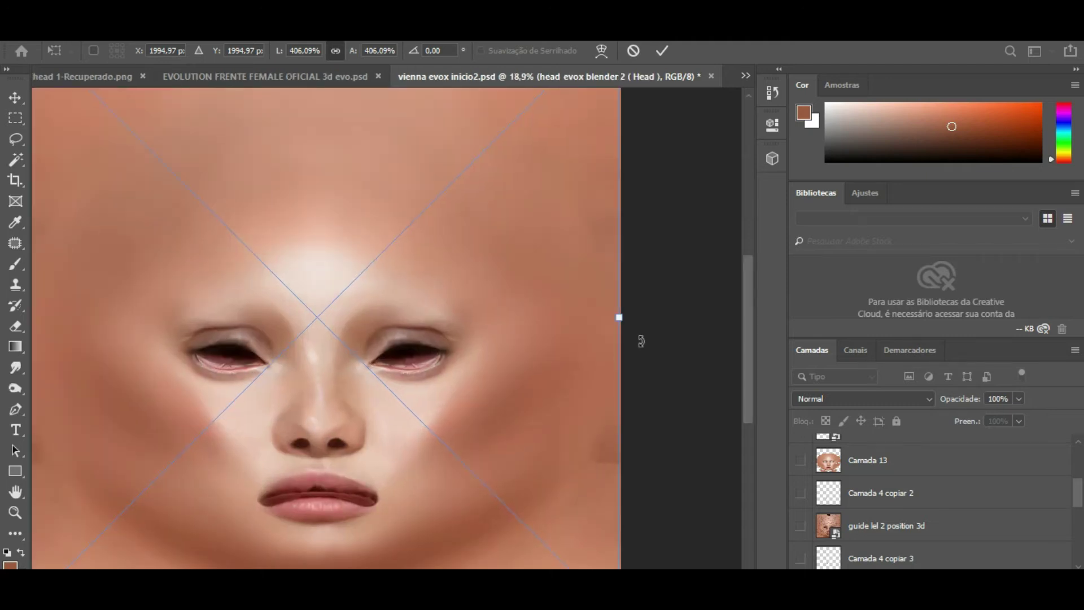
scroll(630, 317, up, 1)
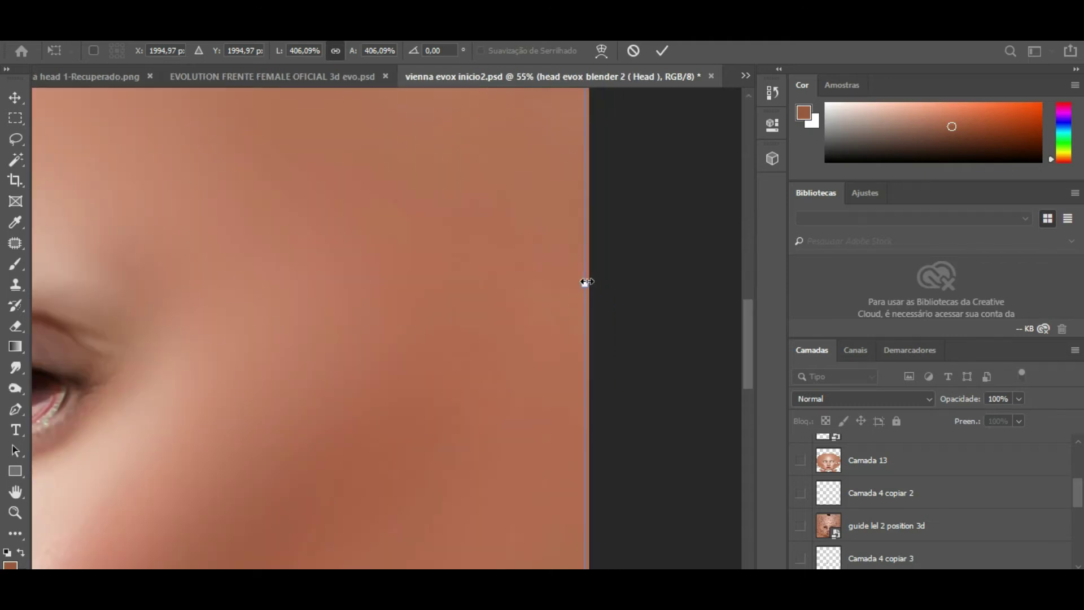
drag(586, 281, 591, 281)
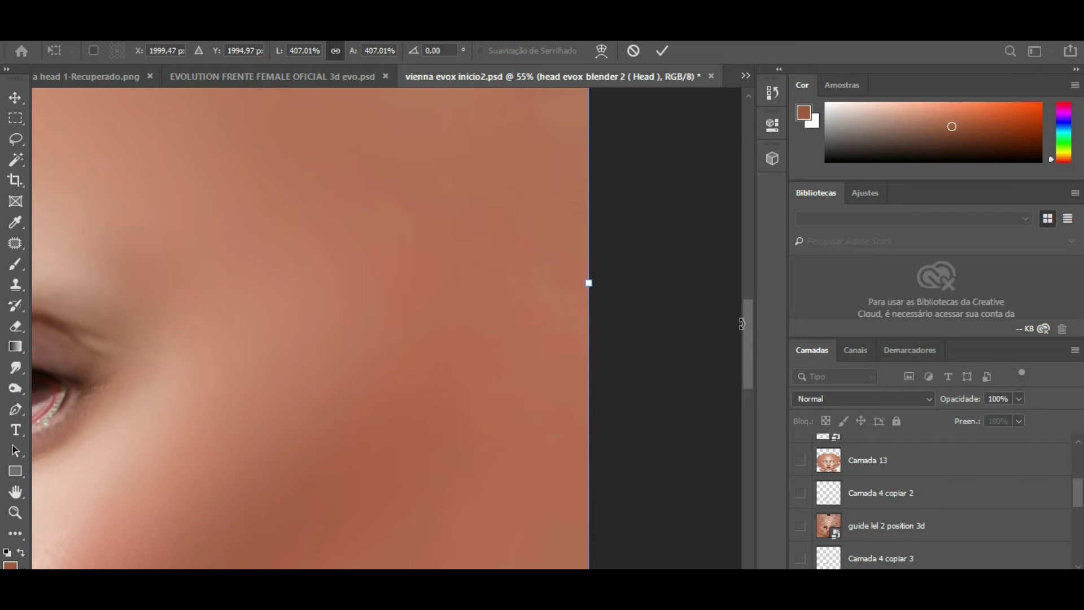
drag(745, 325, 744, 175)
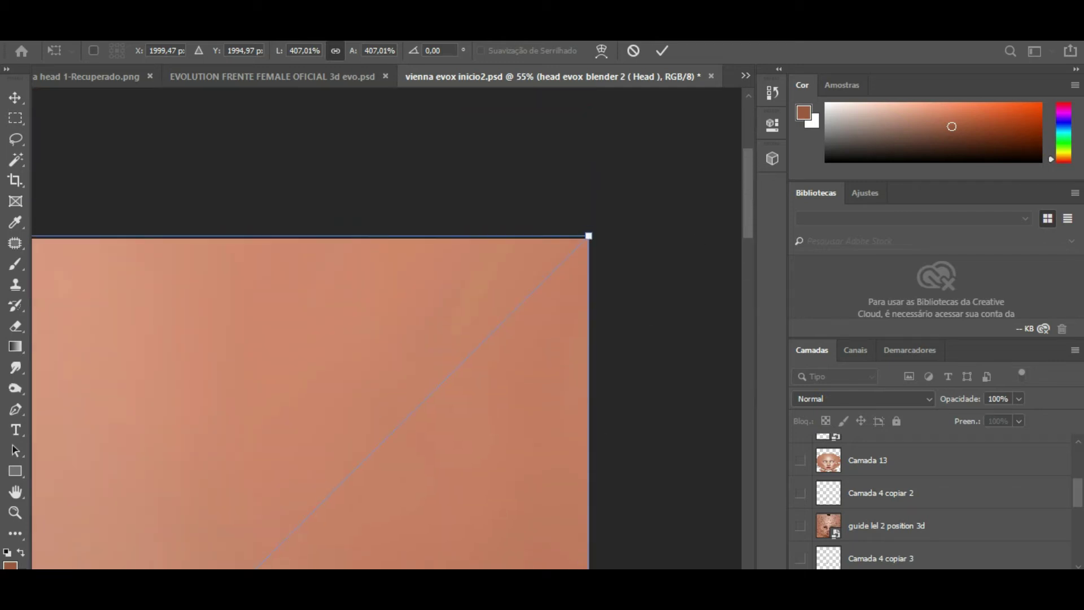
scroll(387, 395, left, 10)
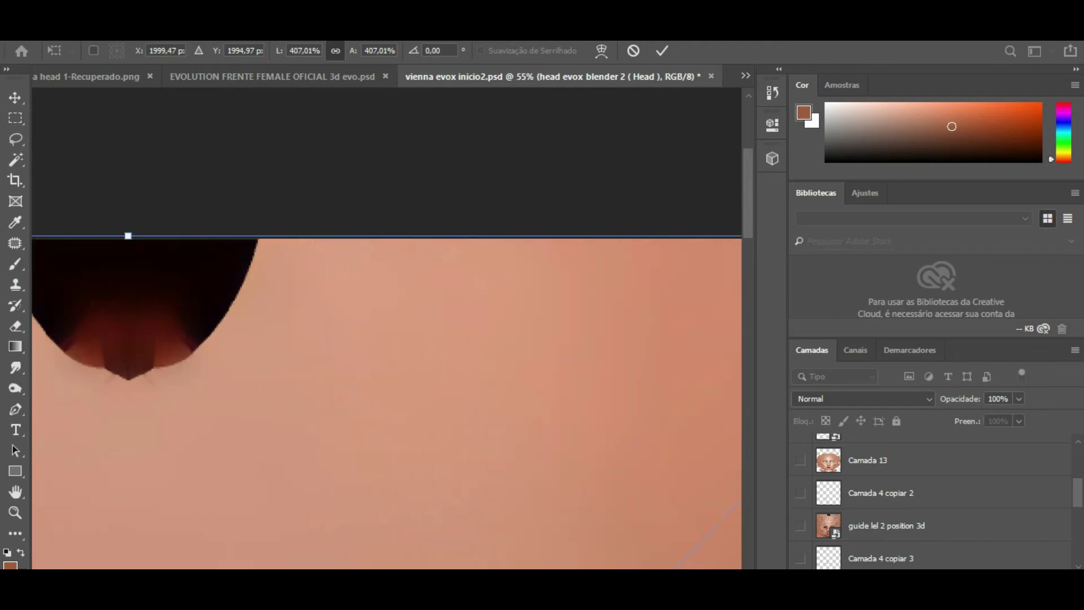
scroll(467, 423, left, 2)
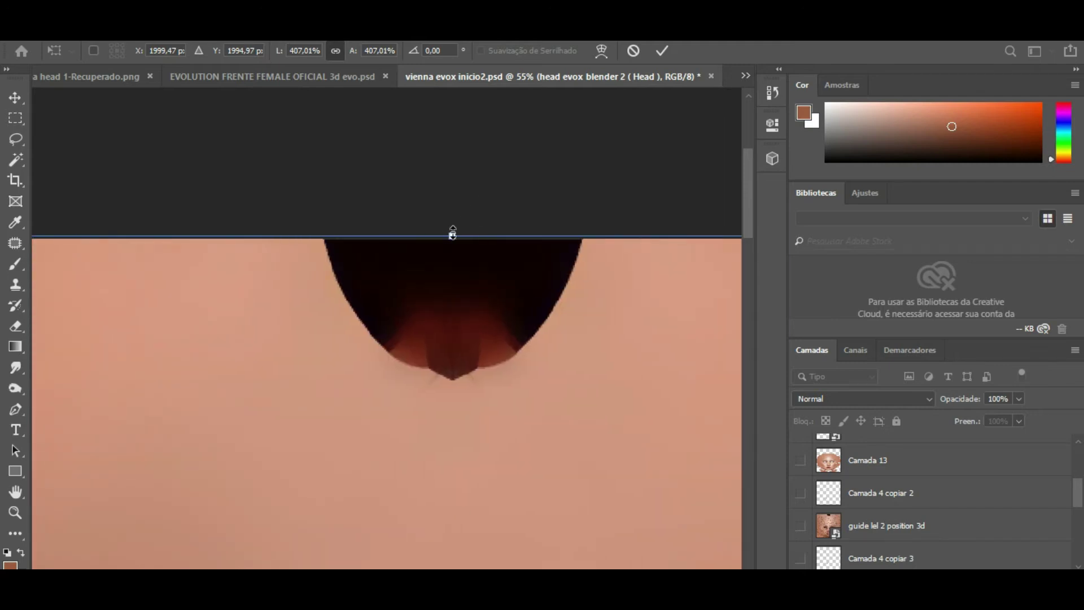
drag(452, 232, 452, 239)
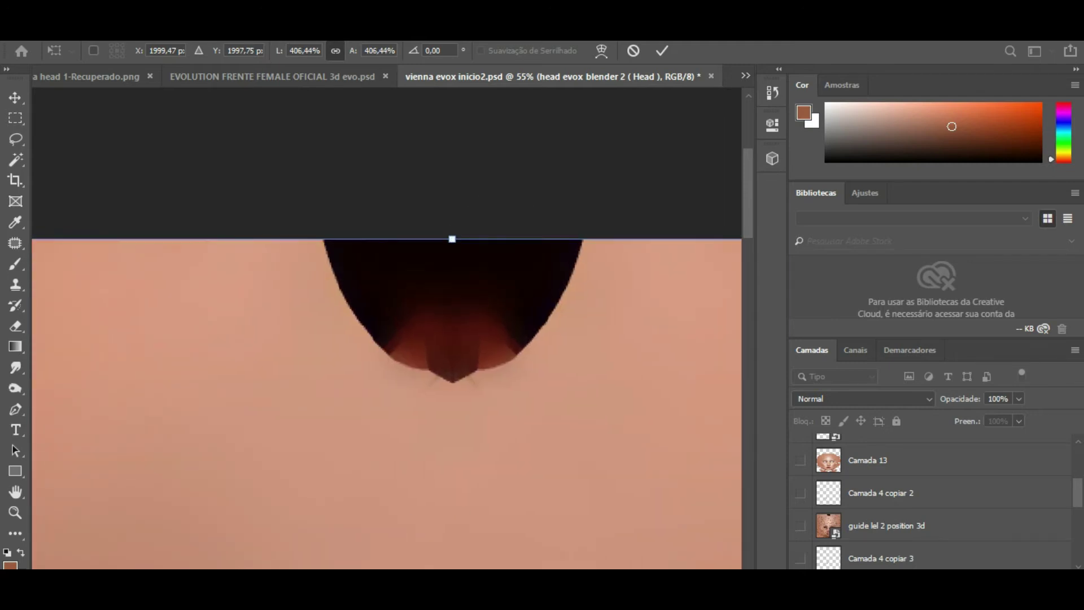
Check the placed blender's alignment along the canvas edges and over the face, and commit the placement.
scroll(386, 395, left, 15)
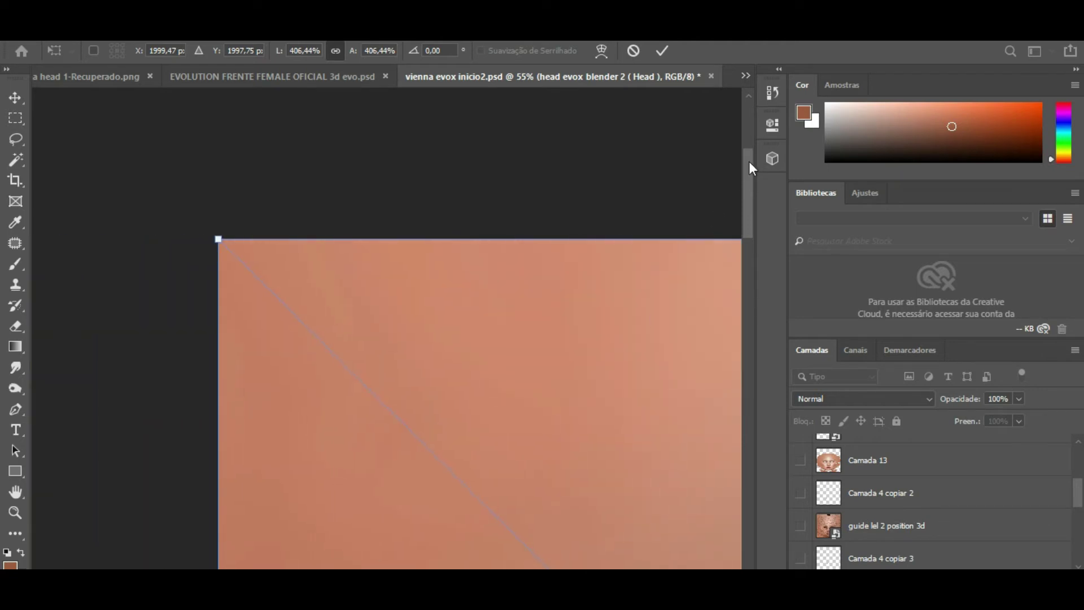
scroll(751, 181, down, 5)
scroll(752, 184, down, 15)
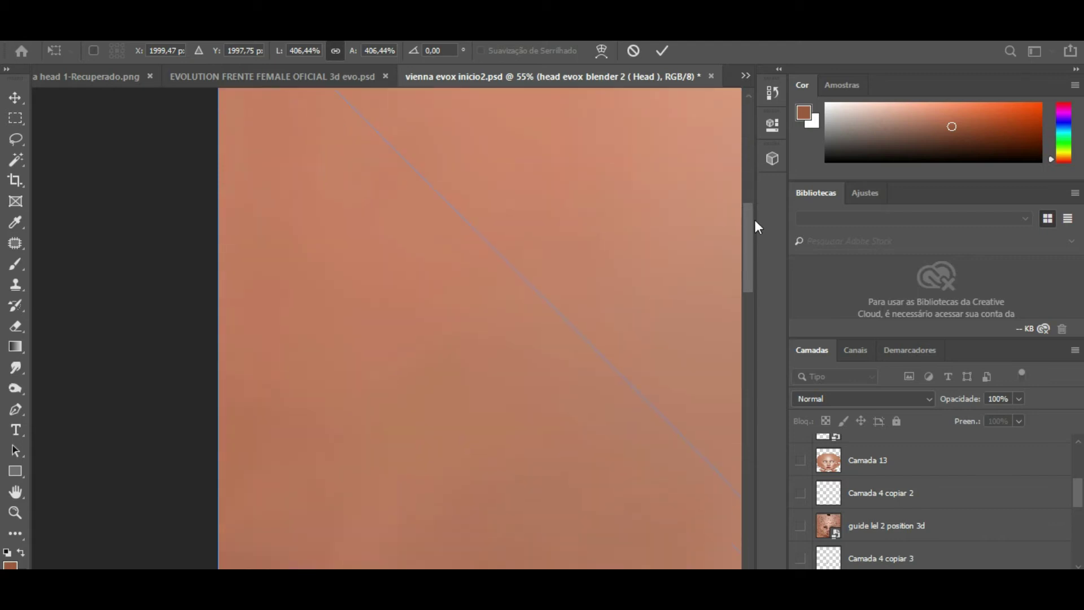
scroll(757, 242, down, 10)
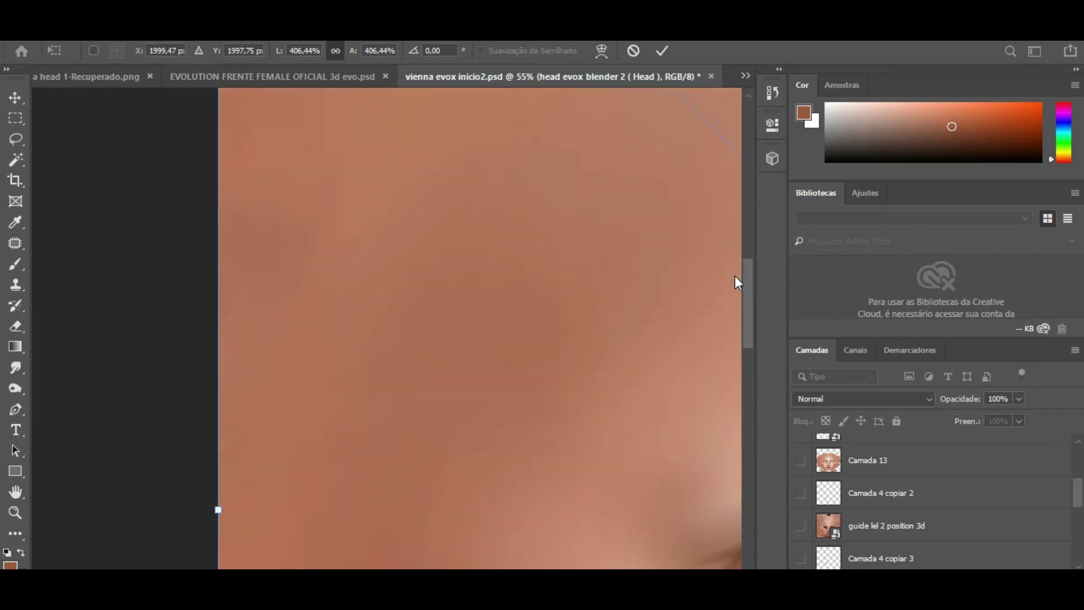
scroll(734, 286, down, 12)
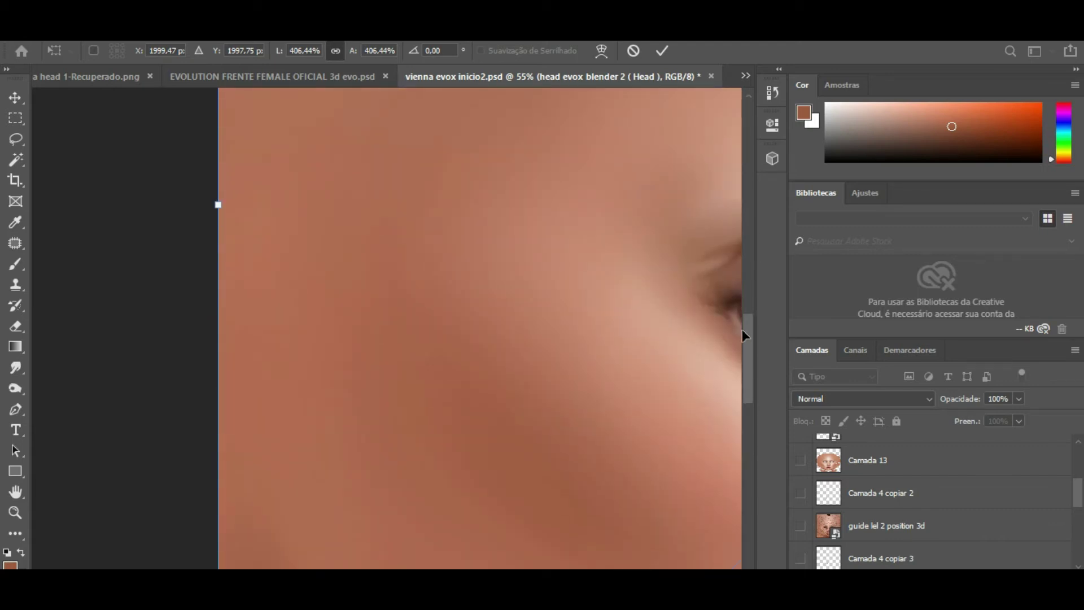
scroll(743, 362, down, 2)
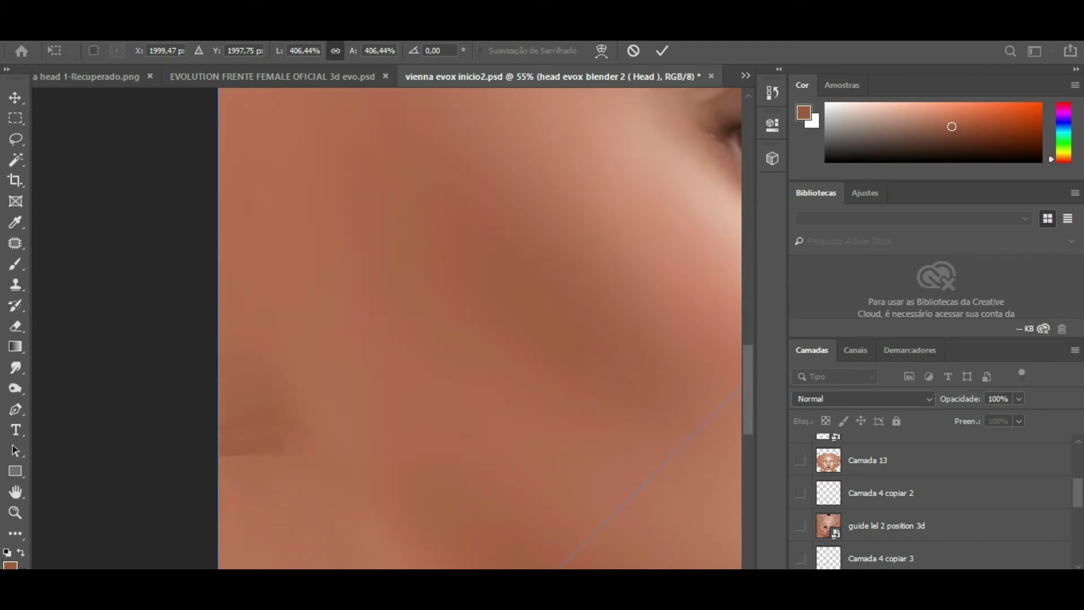
scroll(480, 327, right, 5)
scroll(387, 327, right, 8)
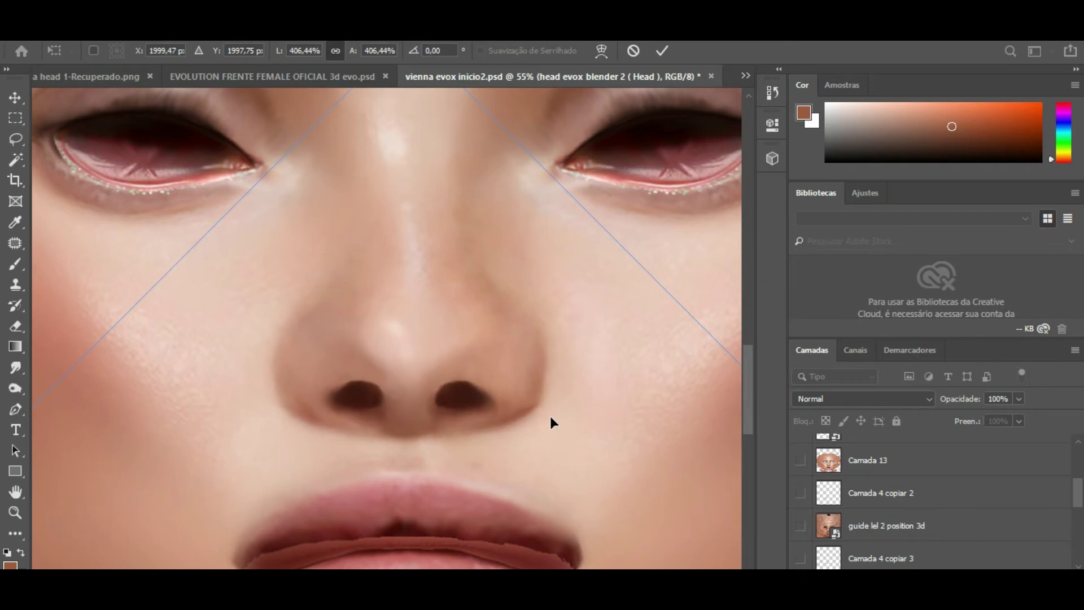
scroll(548, 415, down, 3)
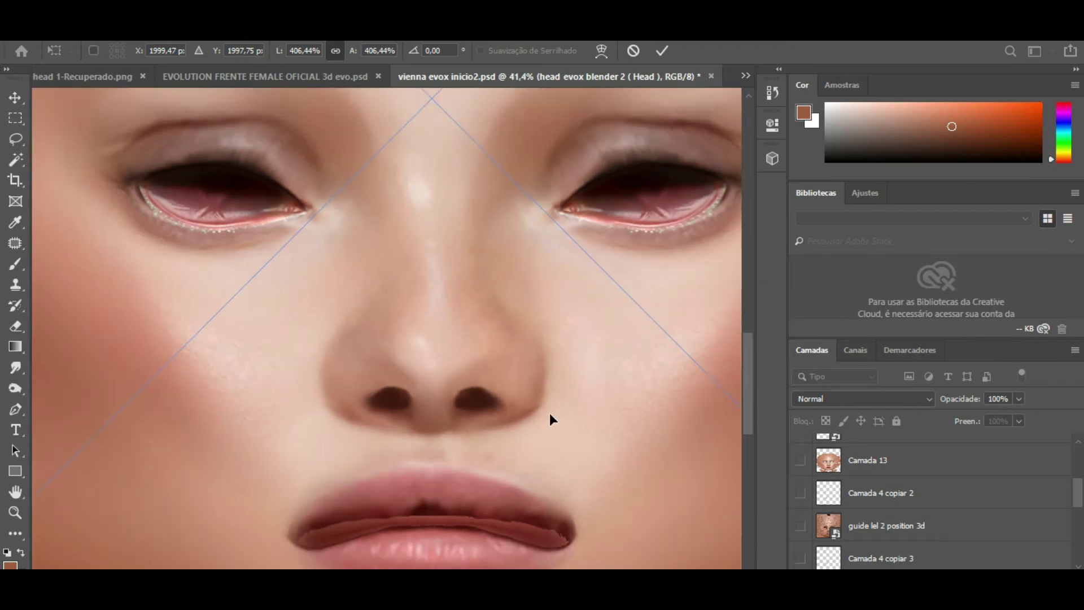
scroll(550, 412, down, 4)
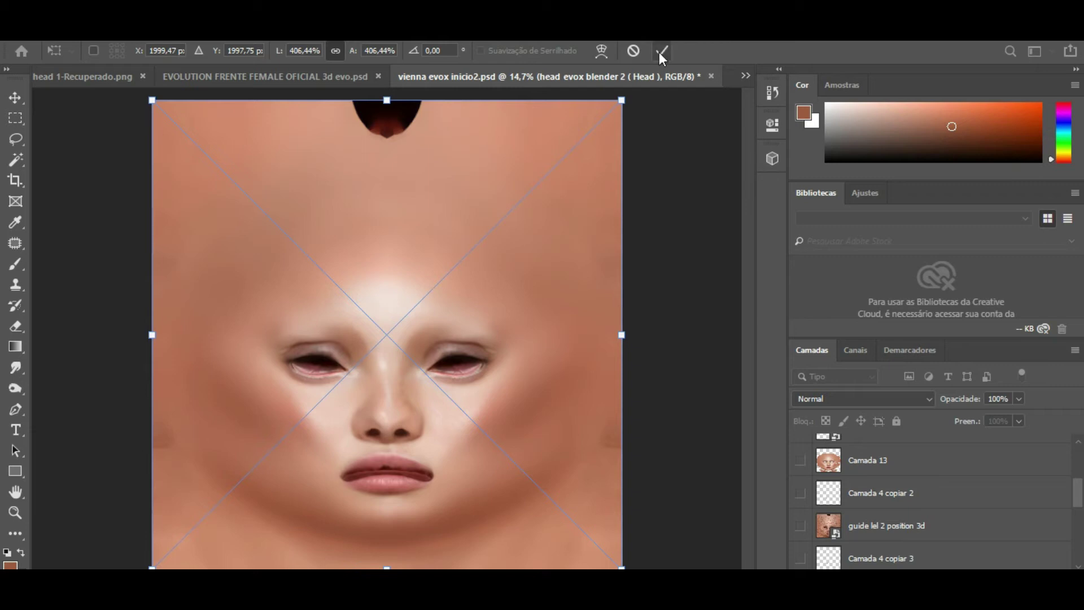
click(662, 53)
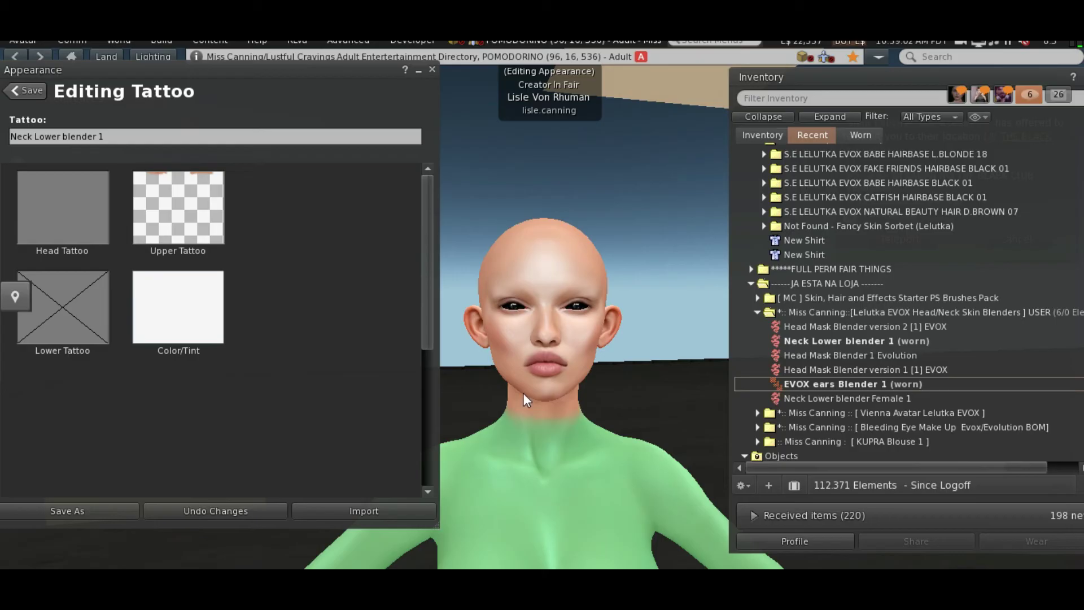
Switch to Firestorm and examine the avatar's face, ear and neck blend from the front and side.
drag(513, 373, 438, 395)
drag(613, 346, 412, 366)
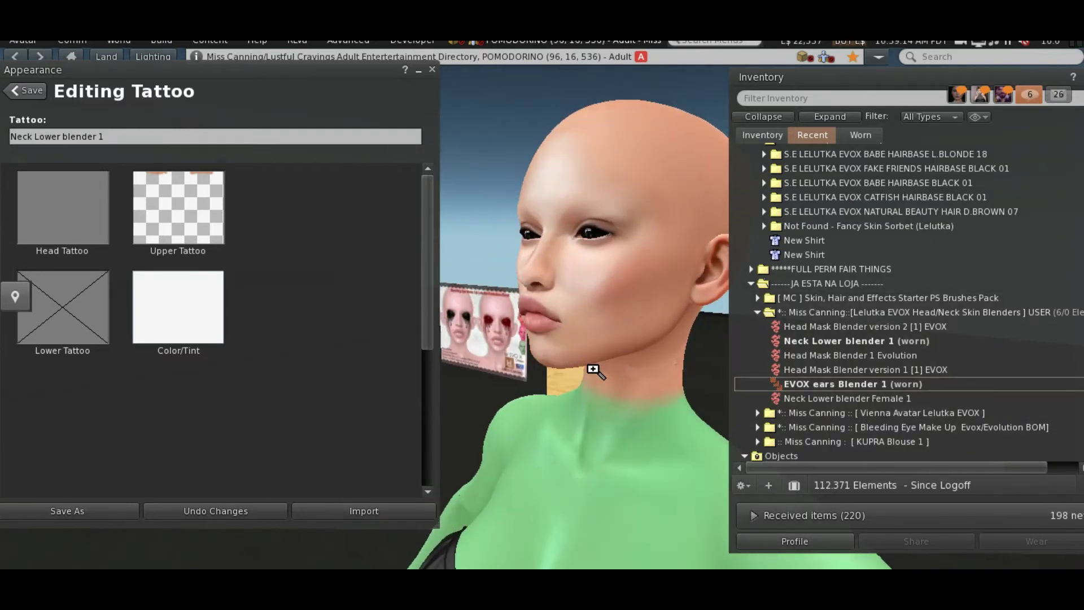
drag(561, 311, 636, 359)
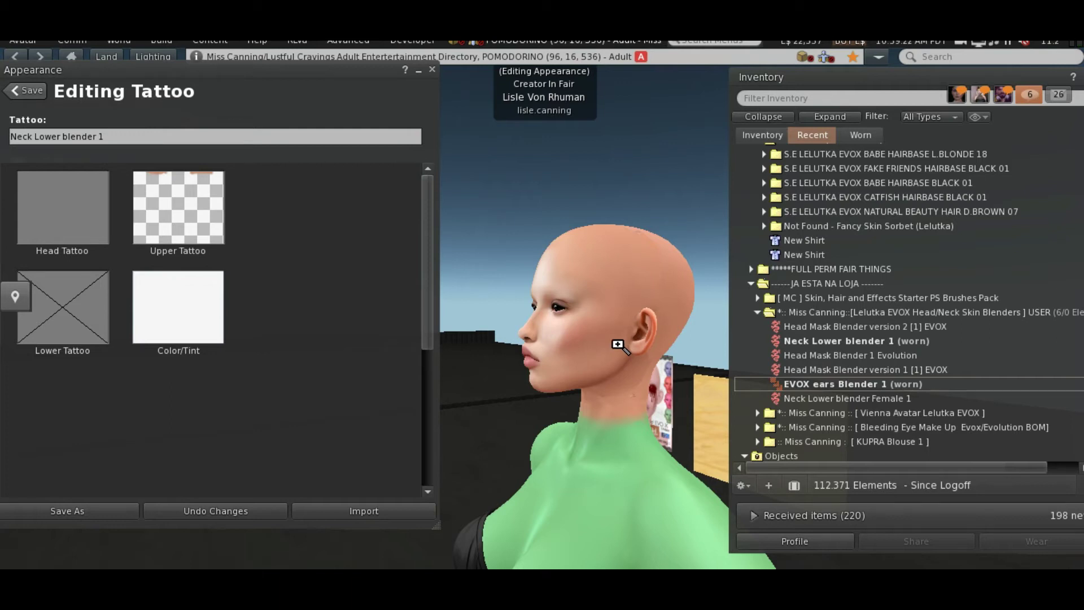
drag(562, 331, 534, 304)
key(Escape)
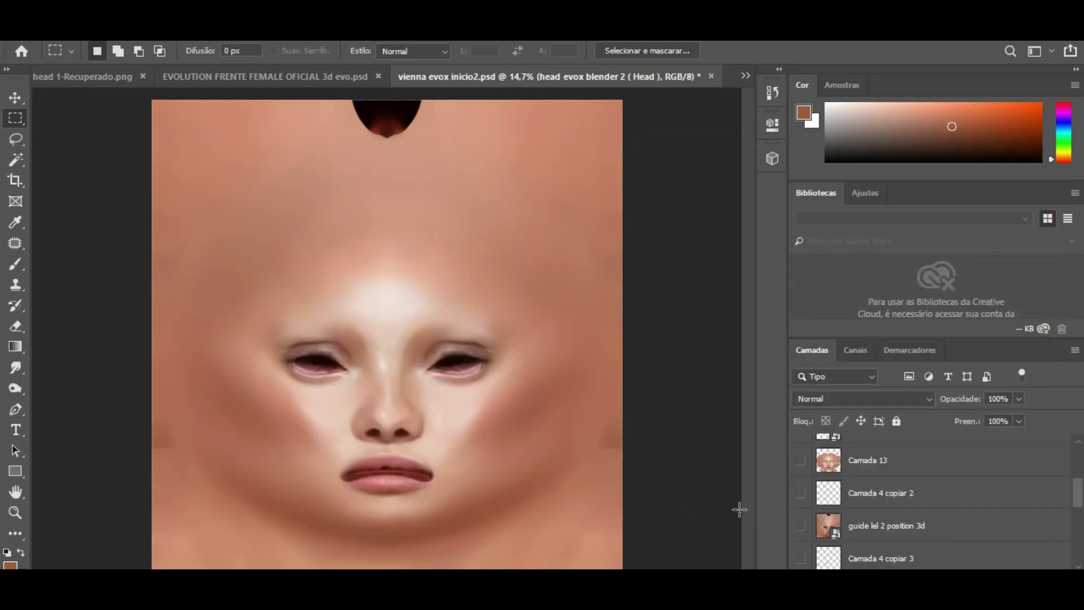
Return to Photoshop, find the head evox blender 2 ( Head ) layer and toggle its visibility to compare the head skin.
scroll(360, 319, down, 3)
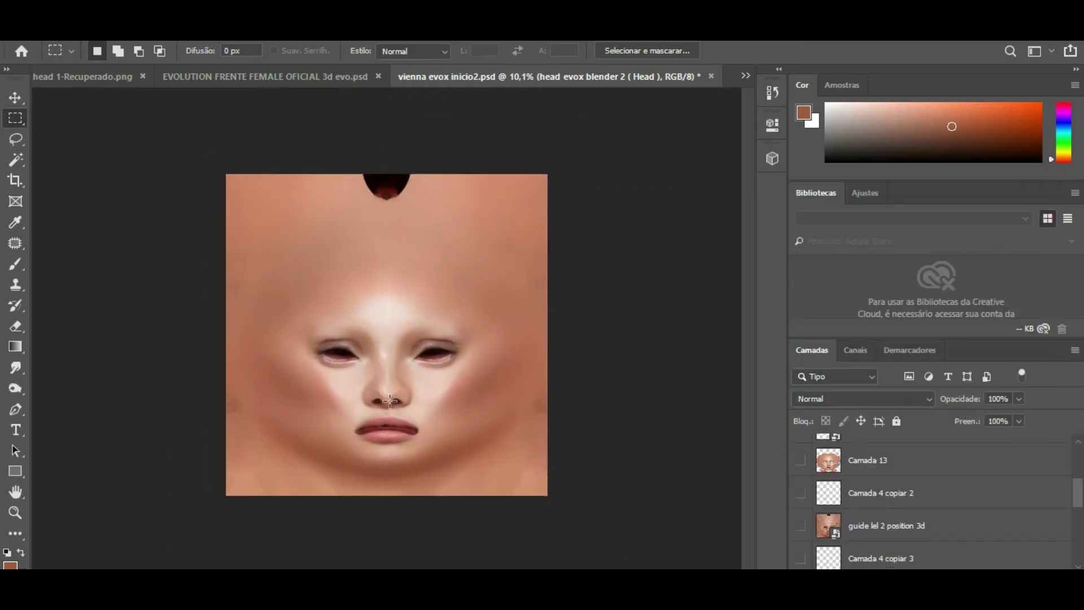
scroll(372, 316, up, 2)
scroll(881, 548, up, 1)
scroll(880, 542, down, 4)
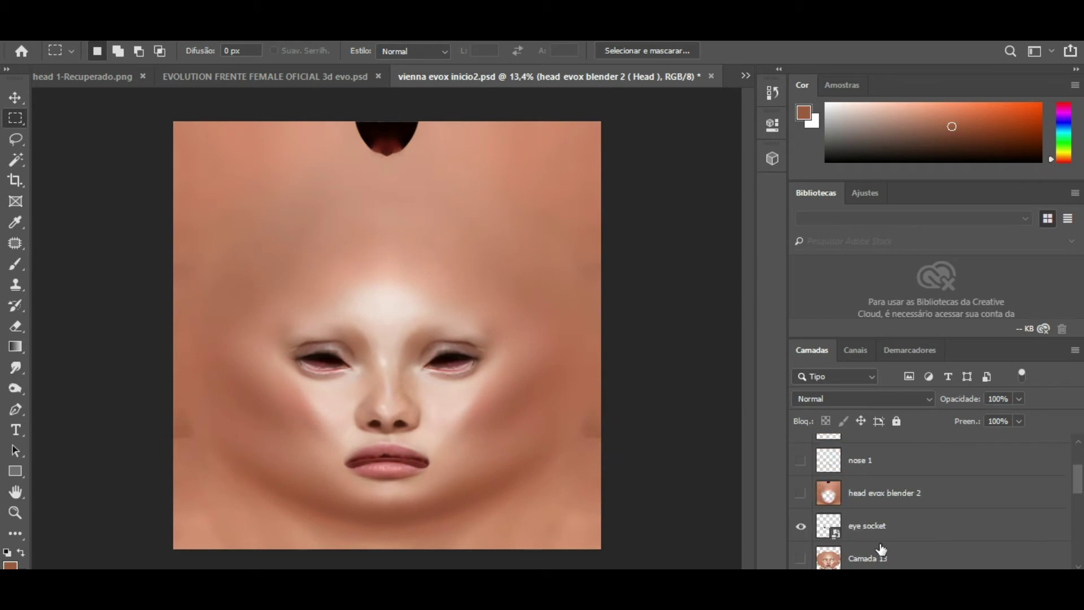
click(890, 526)
scroll(897, 531, down, 1)
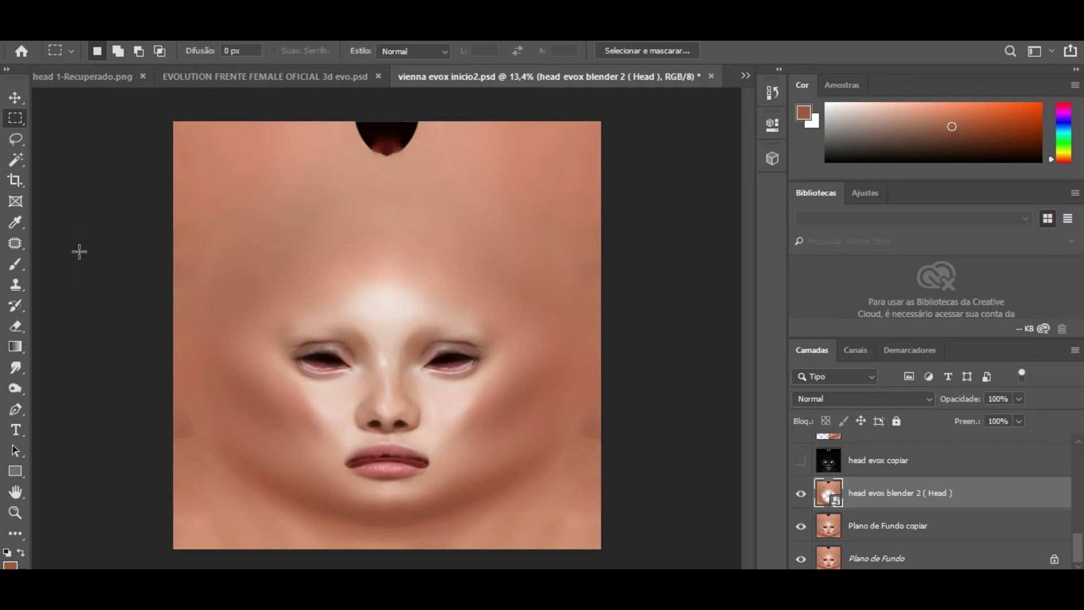
click(801, 495)
click(801, 495)
Compare the face and jaw area up close with the head evox blender 2 ( Head ) layer on and off.
scroll(442, 438, up, 4)
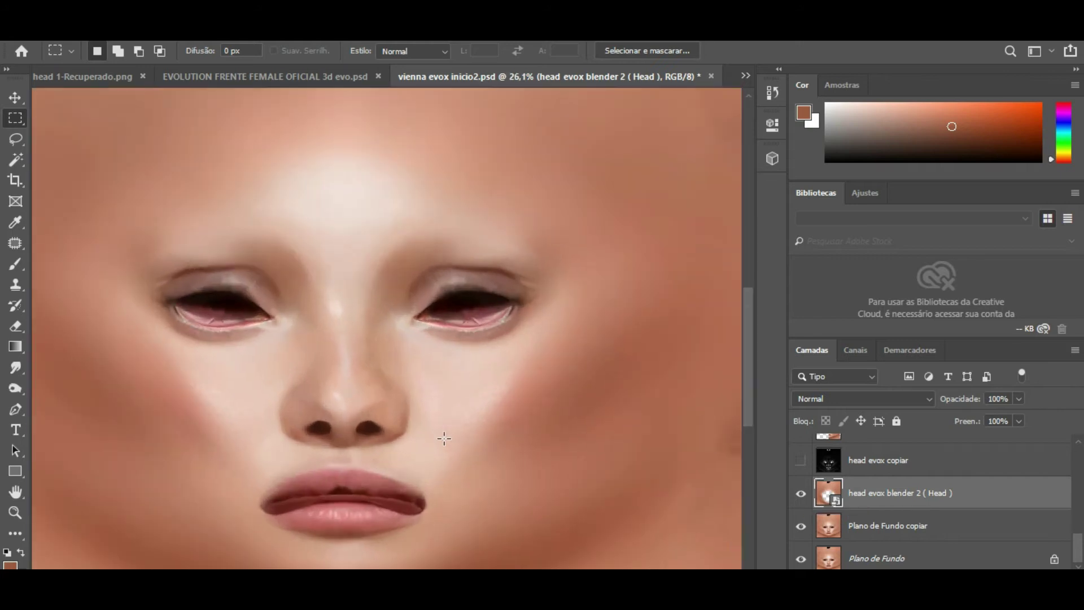
click(801, 494)
click(801, 495)
click(800, 491)
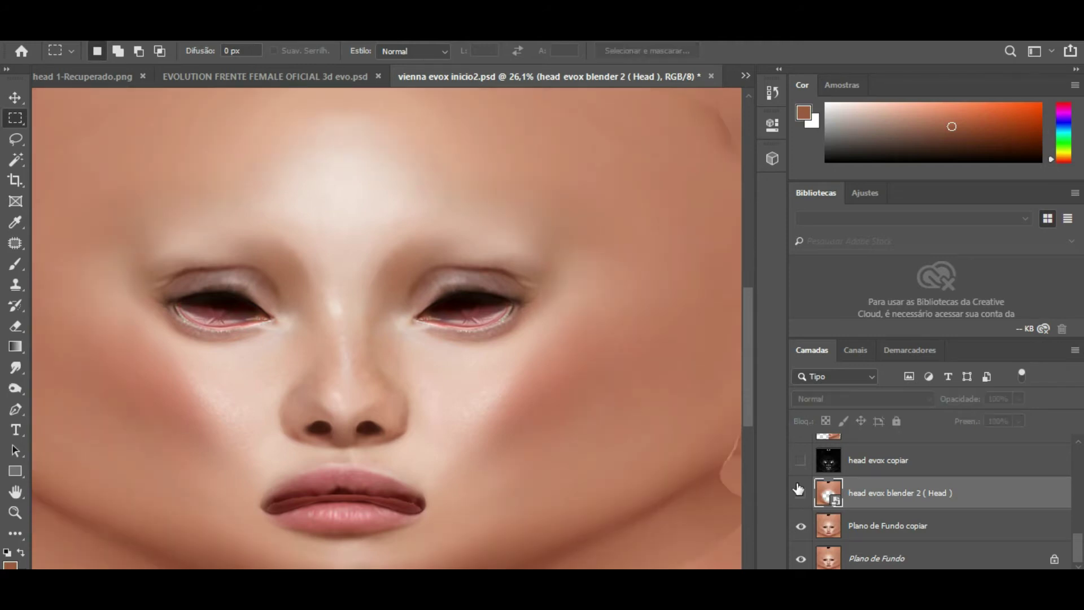
click(799, 490)
click(799, 490)
scroll(710, 461, down, 1)
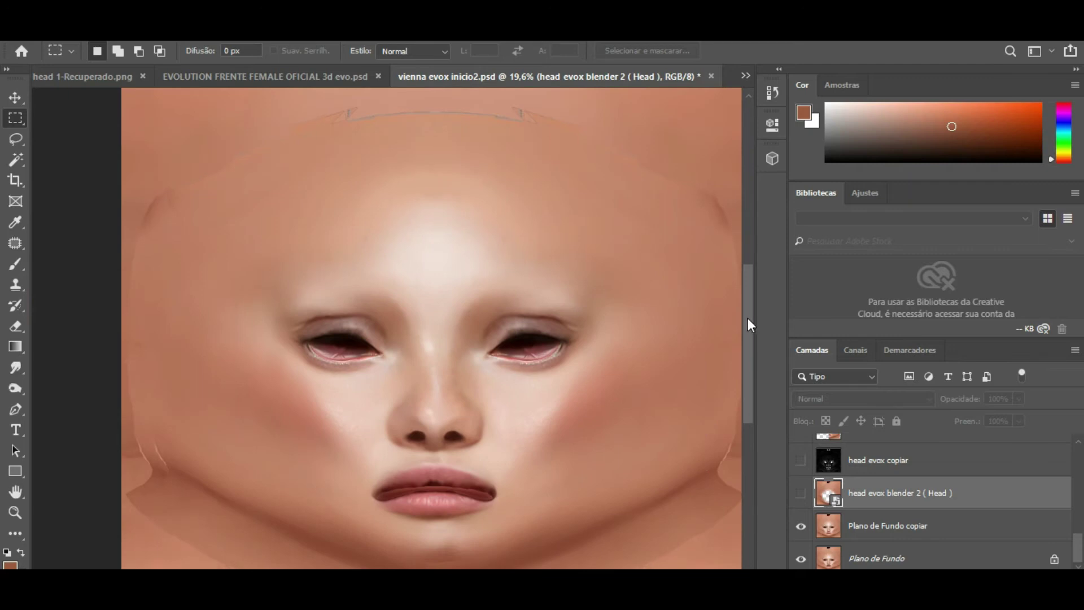
drag(747, 318, 749, 340)
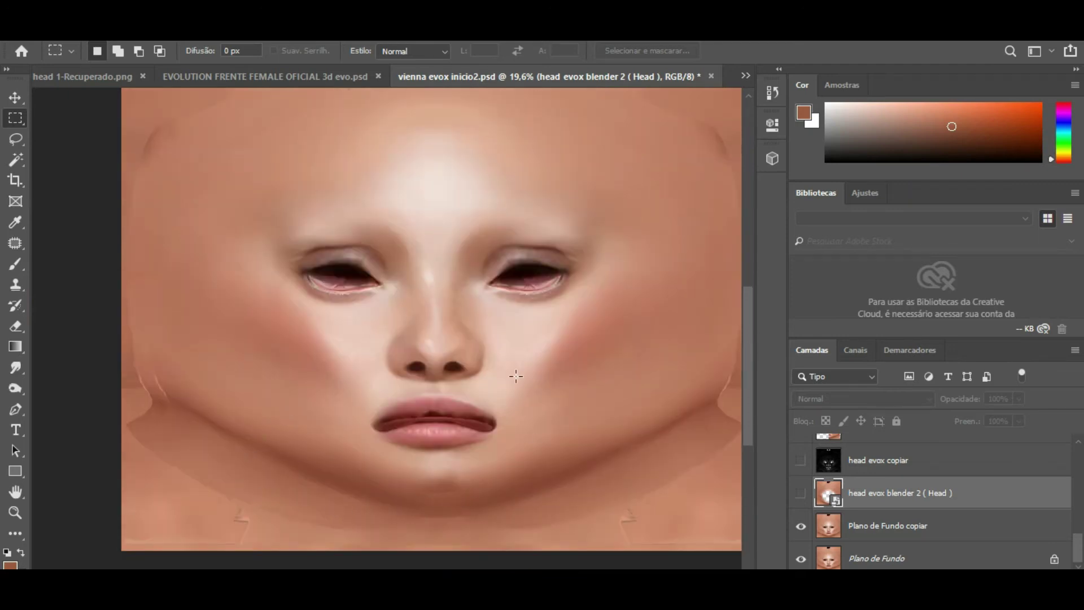
Show the head evox blender 2 ( Head ) layer and rasterize its smart object so the Eraser can work on it.
click(802, 495)
click(16, 325)
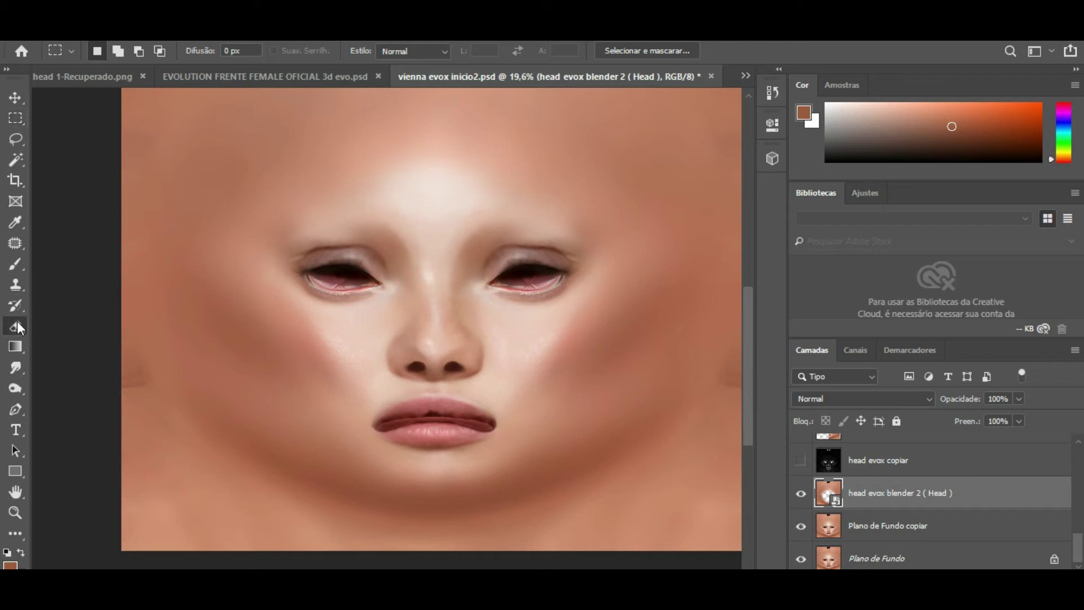
click(528, 322)
key(Return)
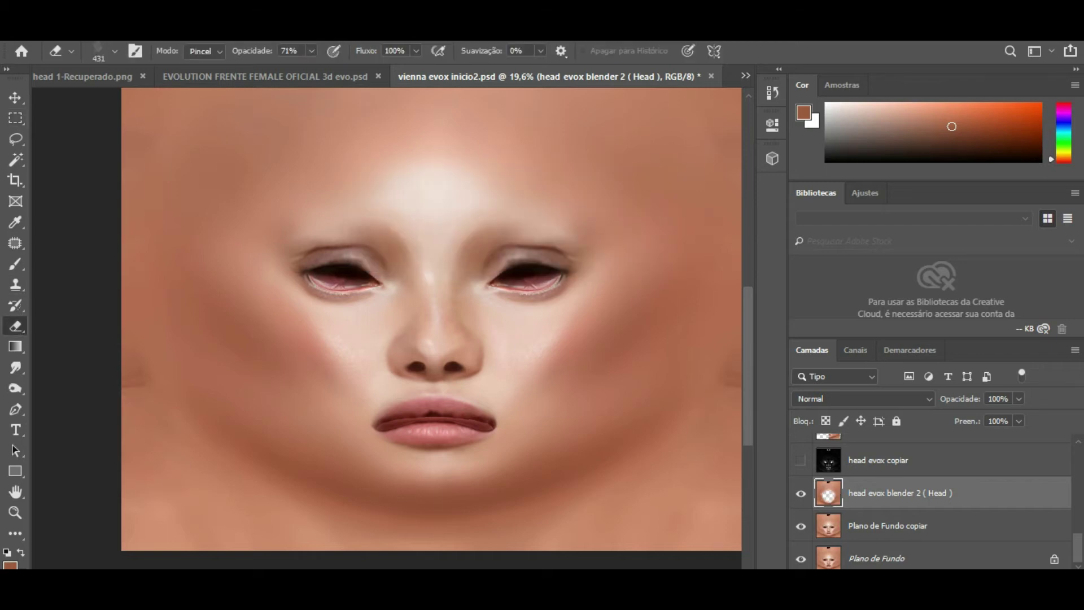
Compare the whole head texture with the rasterized head evox blender 2 ( Head ) layer off and on.
scroll(540, 427, down, 2)
scroll(414, 466, up, 1)
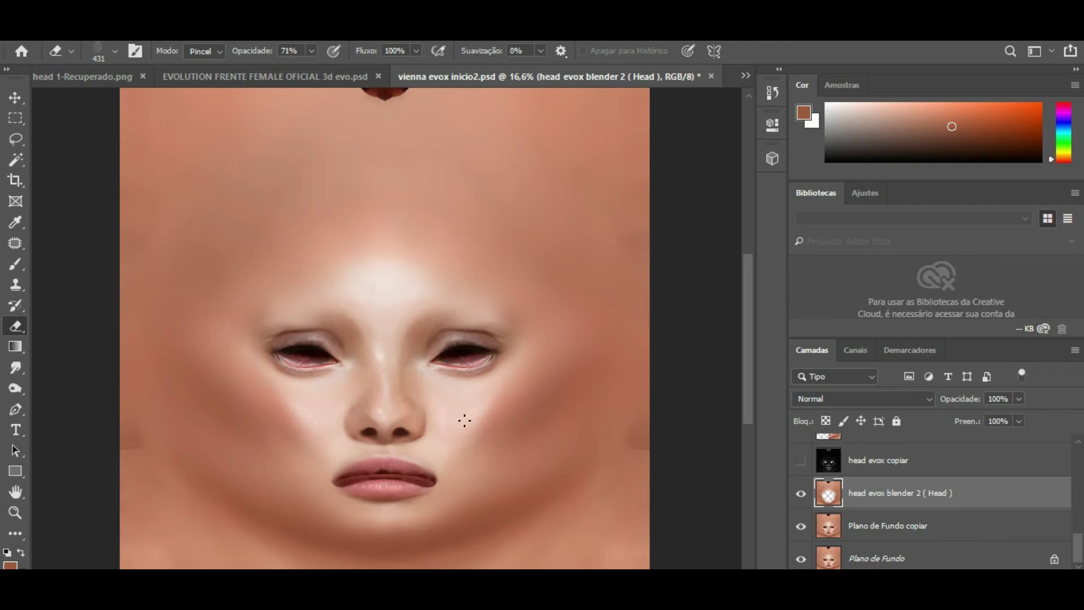
click(801, 494)
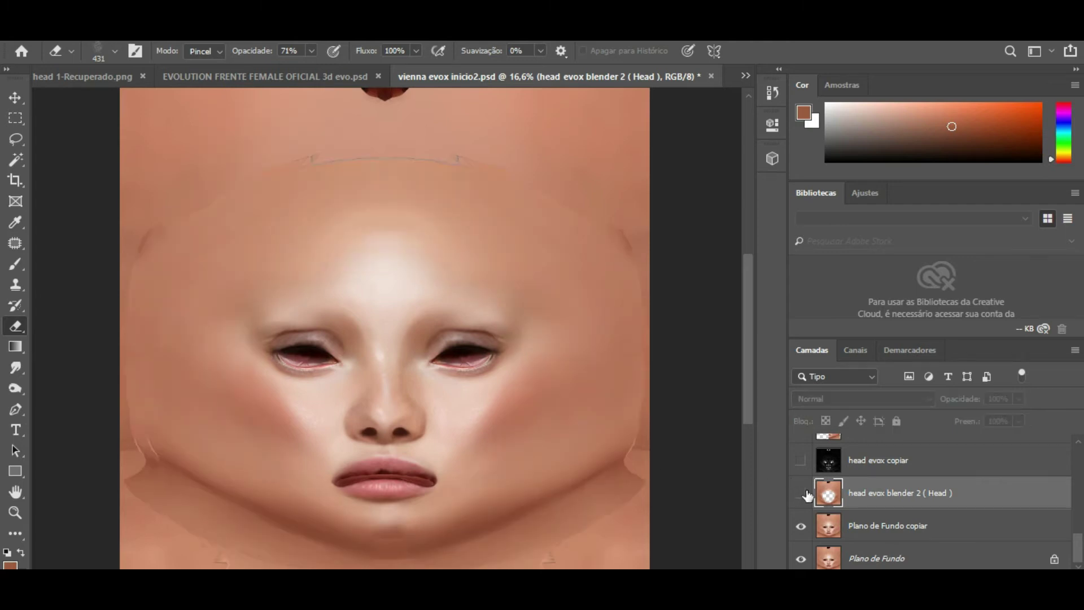
click(810, 492)
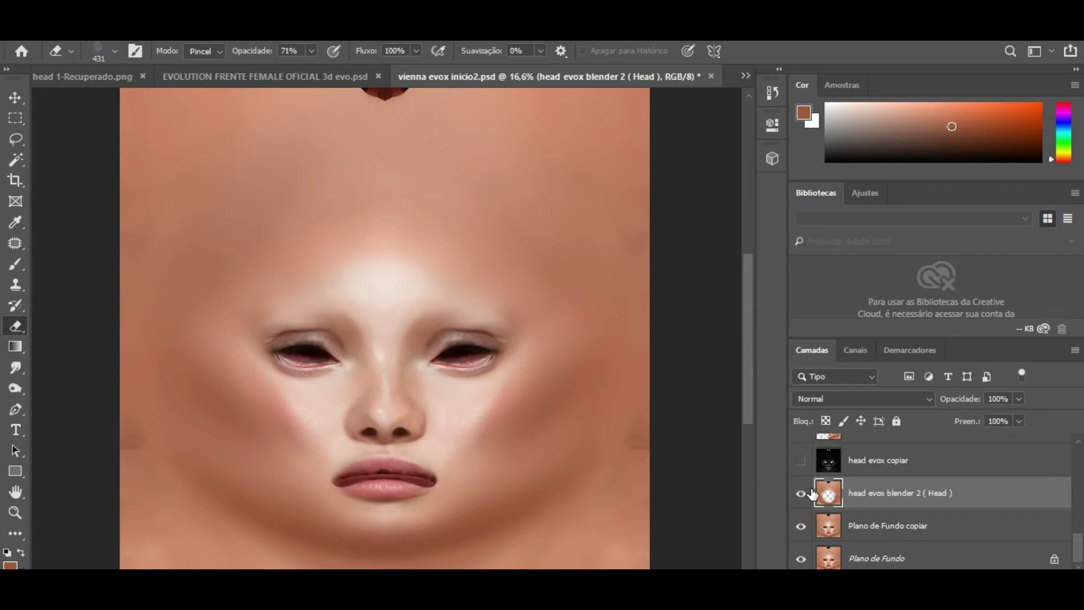
Duplicate the head evox blender 2 ( Head ) layer and hide the original beneath the copy.
right_click(883, 498)
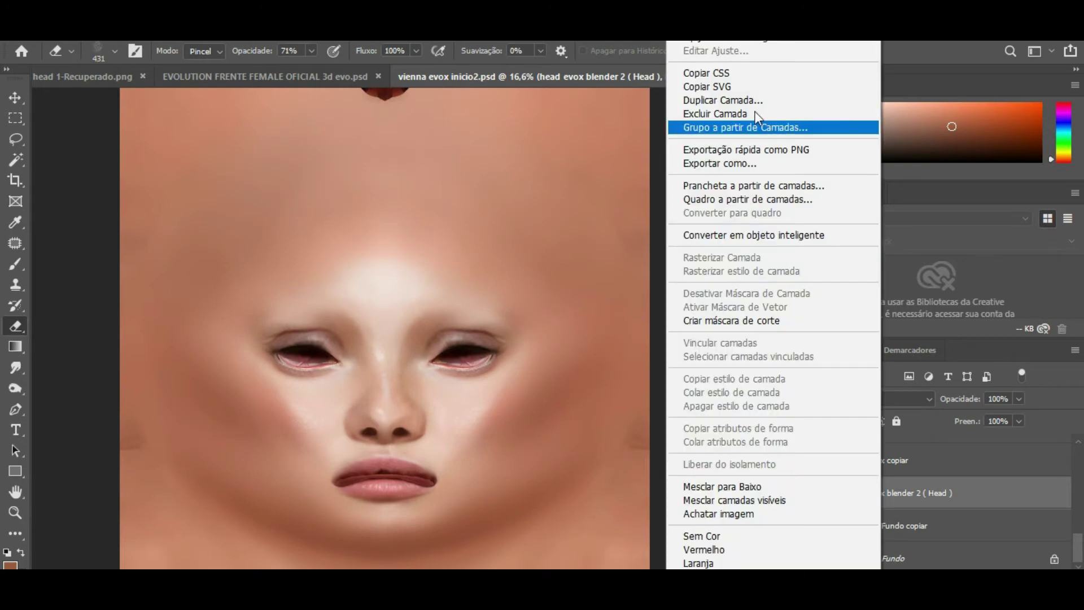
click(733, 99)
click(664, 293)
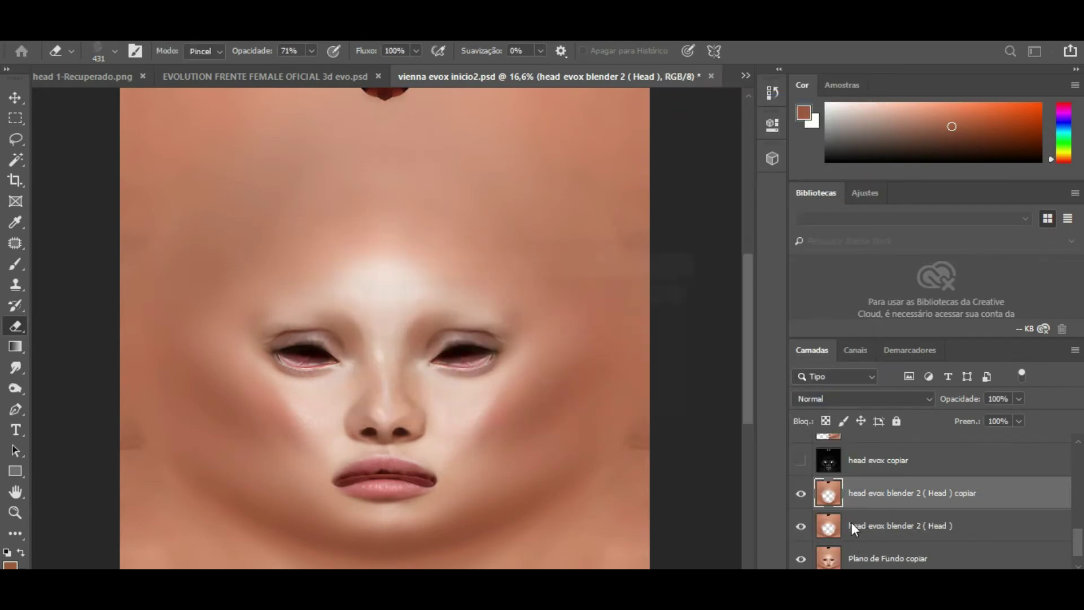
click(802, 527)
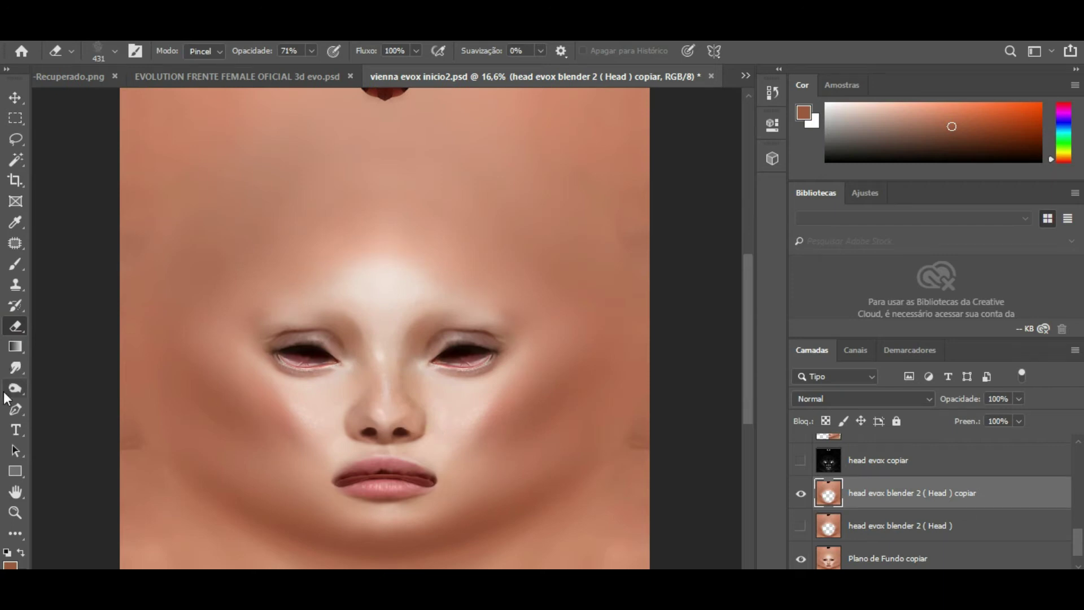
Set the Eraser to the Redondo macio brush with a size of about 970 px.
right_click(357, 334)
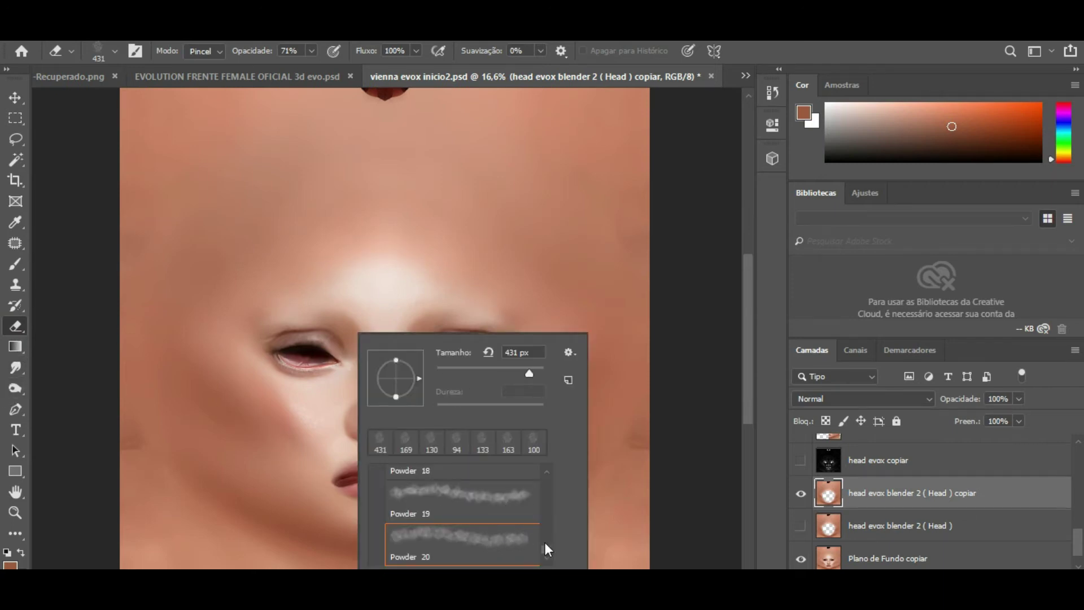
drag(546, 549, 560, 475)
click(460, 493)
drag(529, 373, 544, 374)
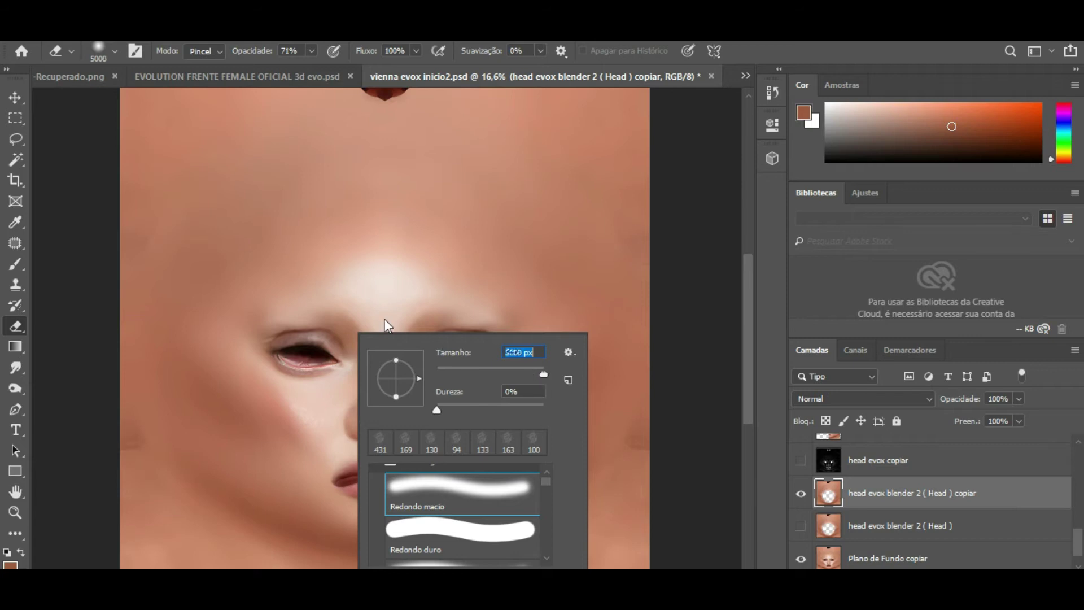
click(517, 368)
click(534, 373)
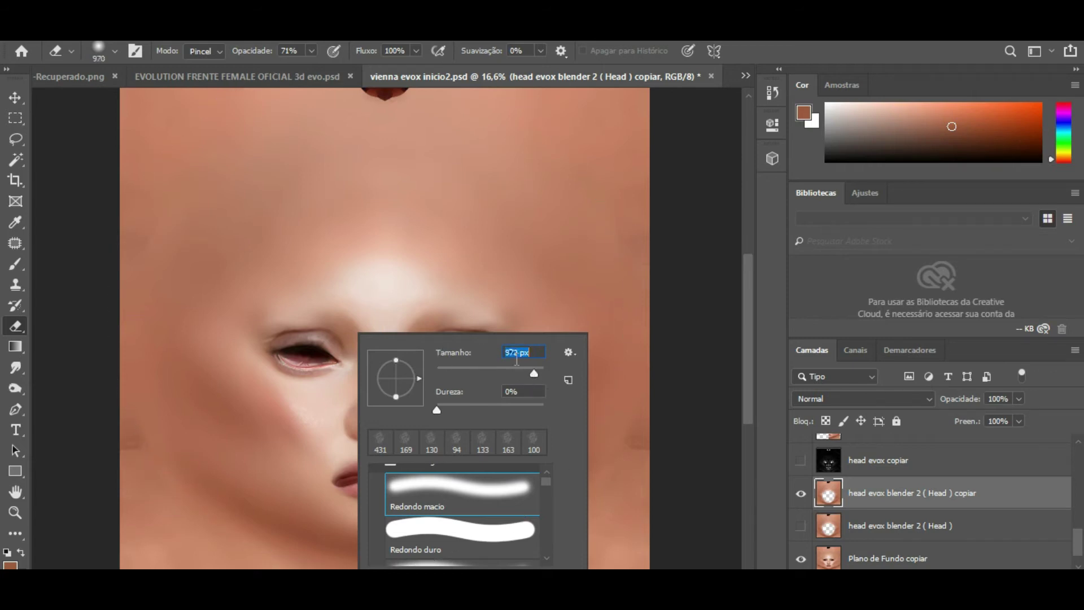
Compare the face with the "head evox blender 2 ( Head ) copiar" layer hidden and shown.
click(347, 285)
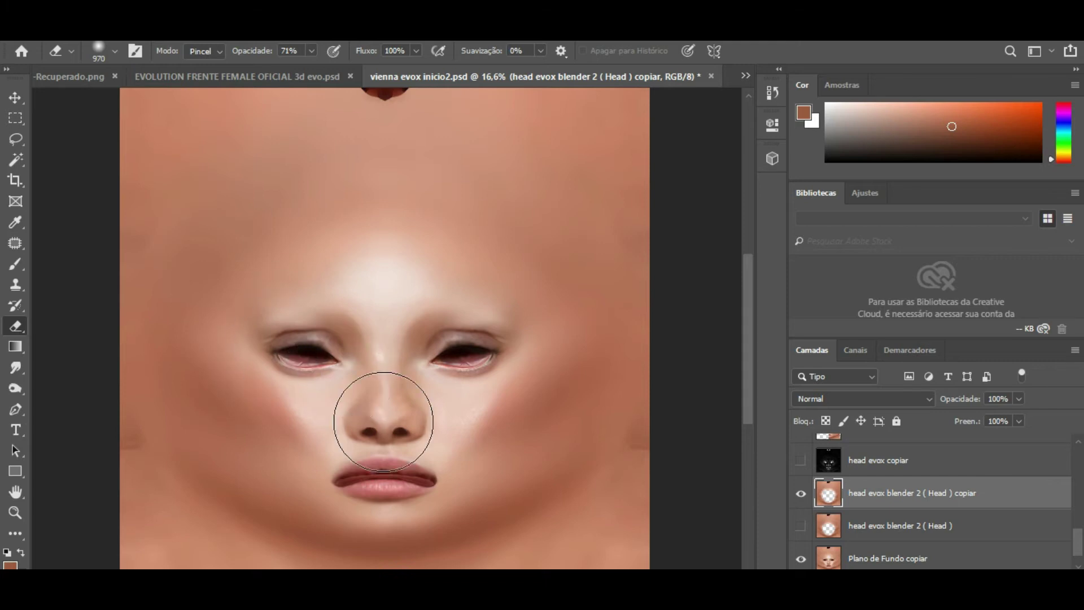
scroll(379, 422, up, 1)
scroll(378, 421, up, 2)
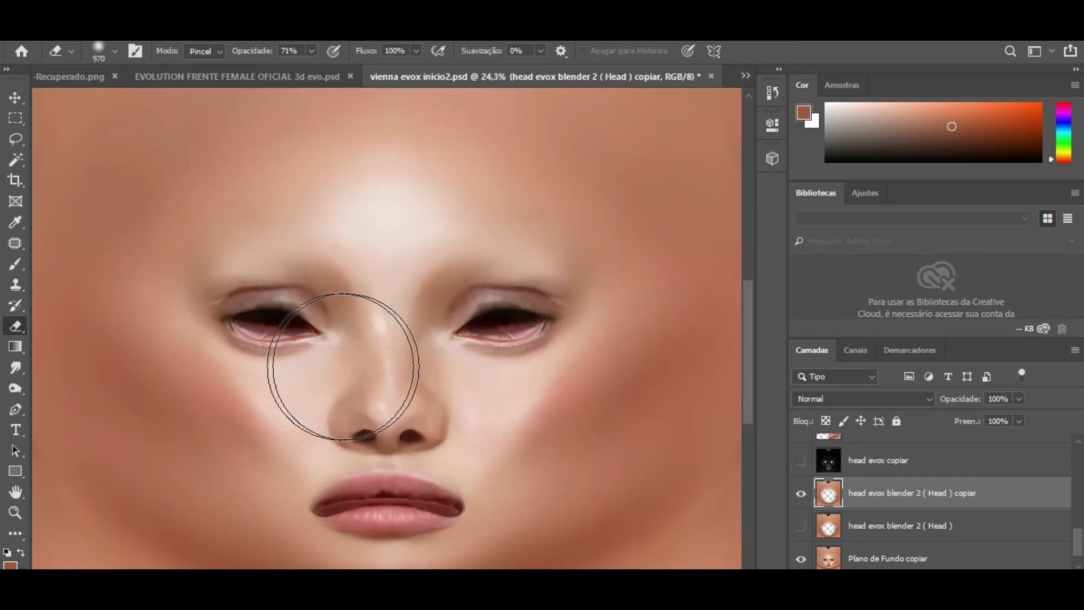
click(801, 494)
click(801, 495)
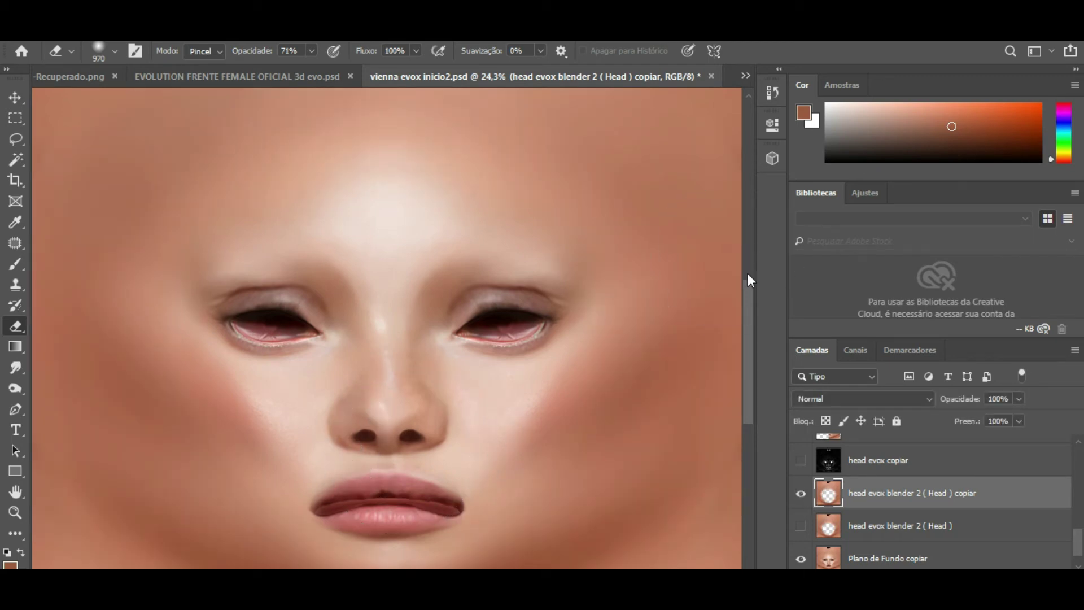
Set the soft round eraser's size to 222 px for work around the mouth.
drag(750, 292, 752, 306)
scroll(391, 411, up, 2)
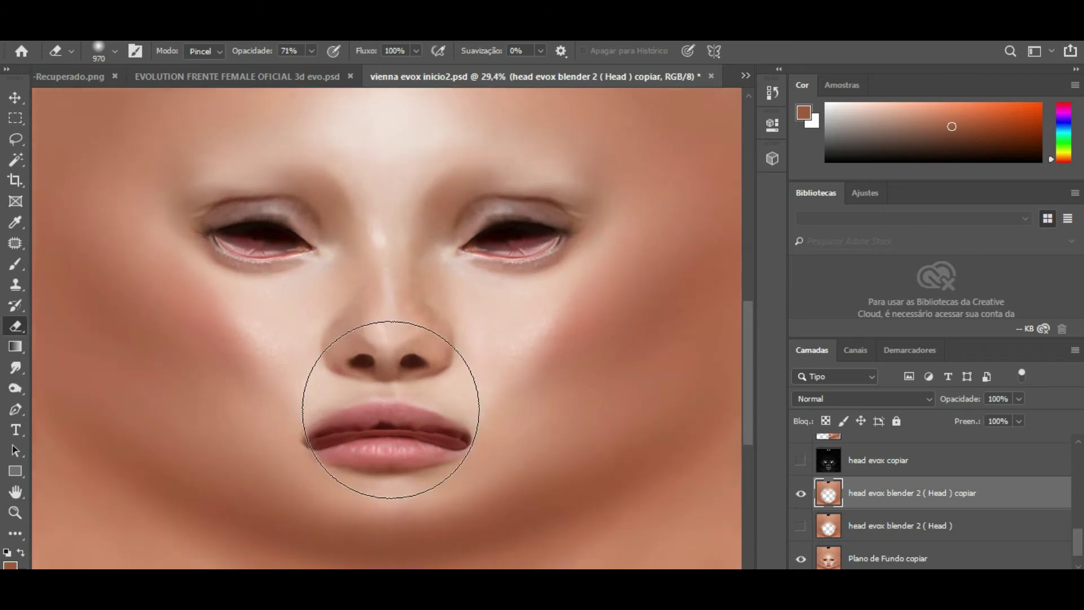
right_click(539, 311)
drag(707, 350, 699, 350)
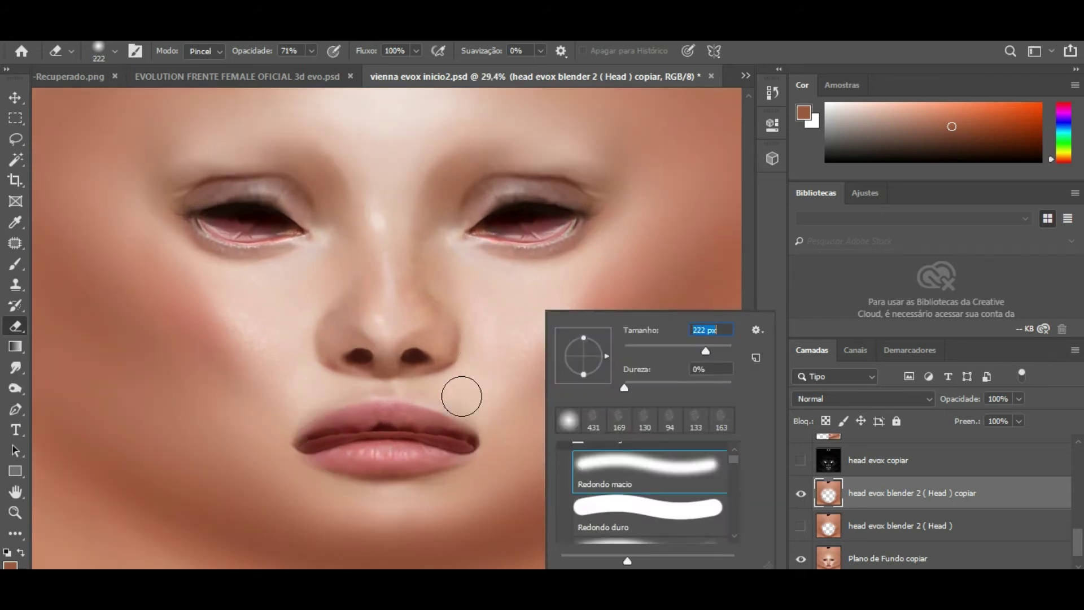
key(Return)
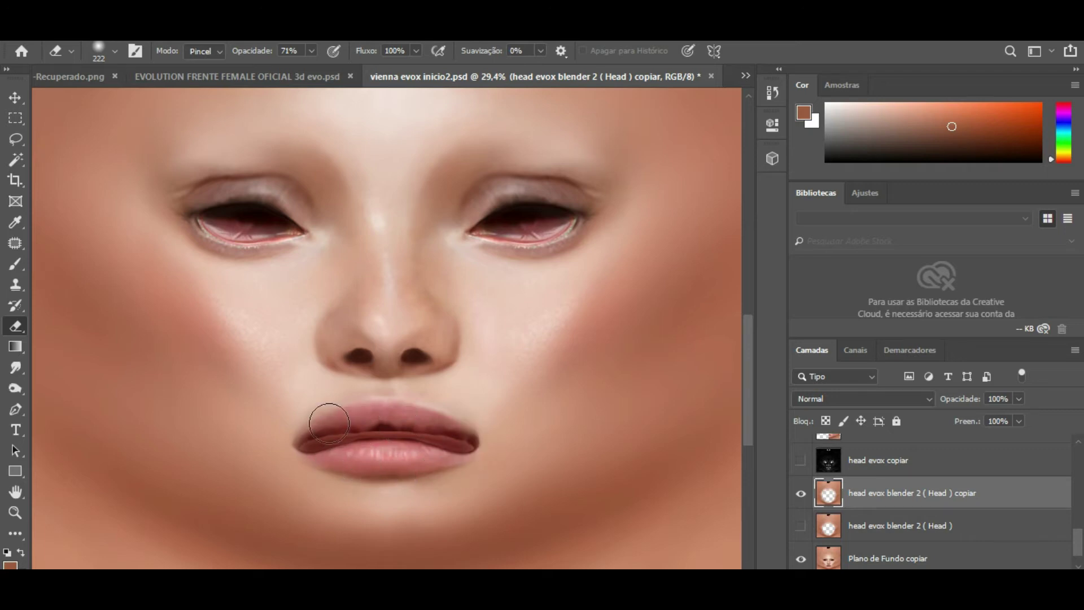
Compare the whole head texture using the "head evox blender 2 ( Head )" layer and its copy by toggling their visibility.
scroll(602, 477, down, 3)
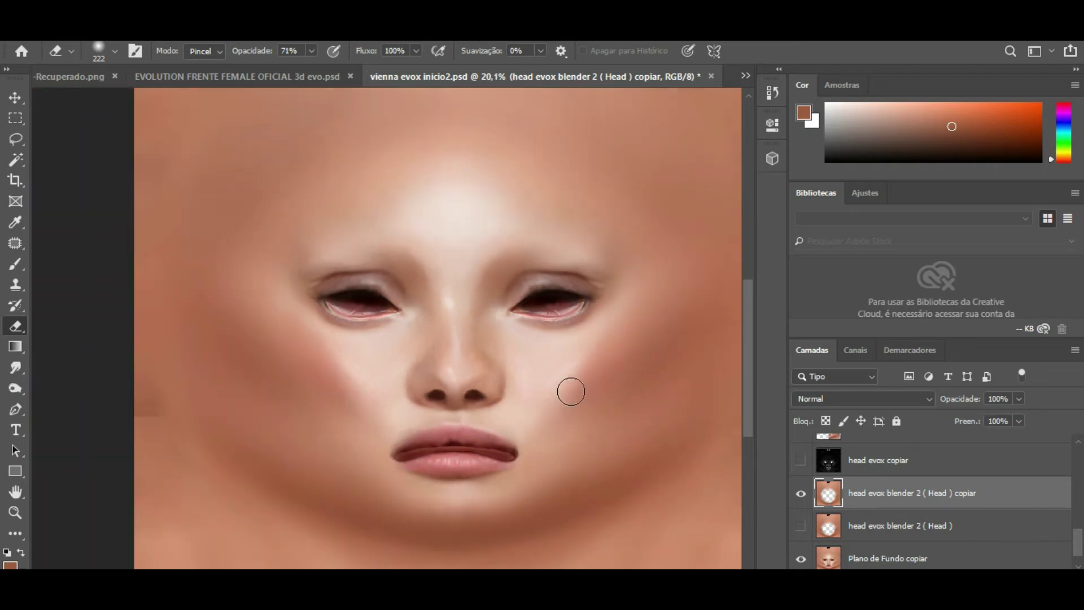
scroll(571, 389, down, 3)
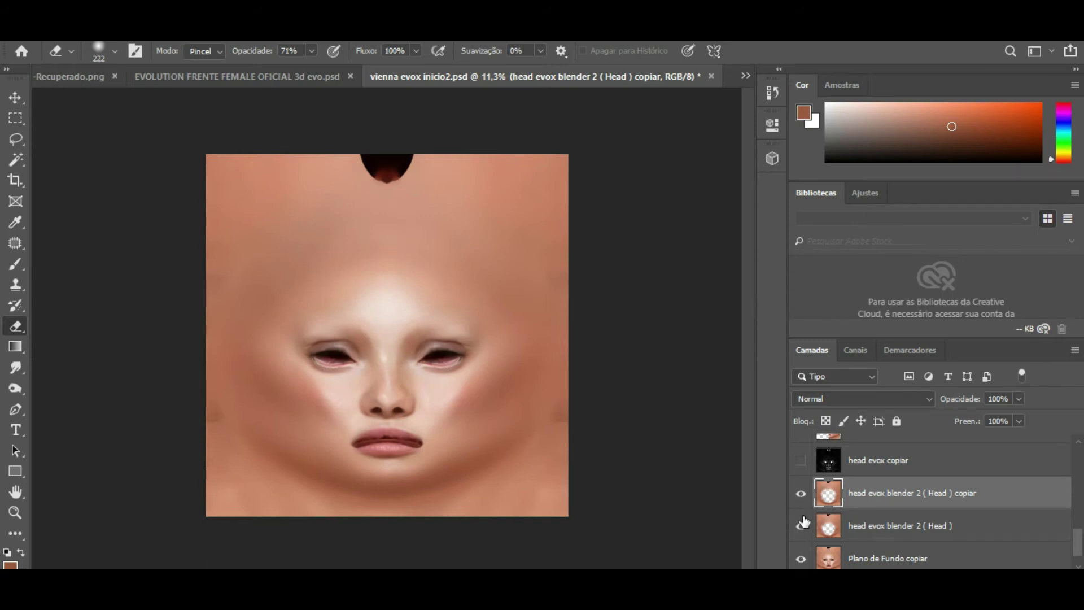
click(801, 493)
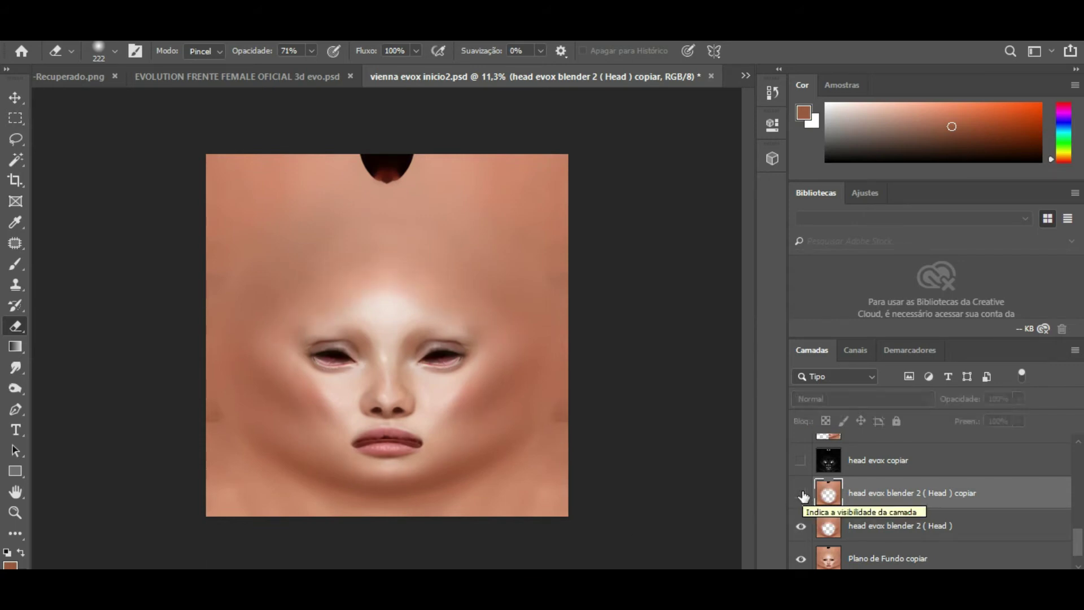
click(801, 494)
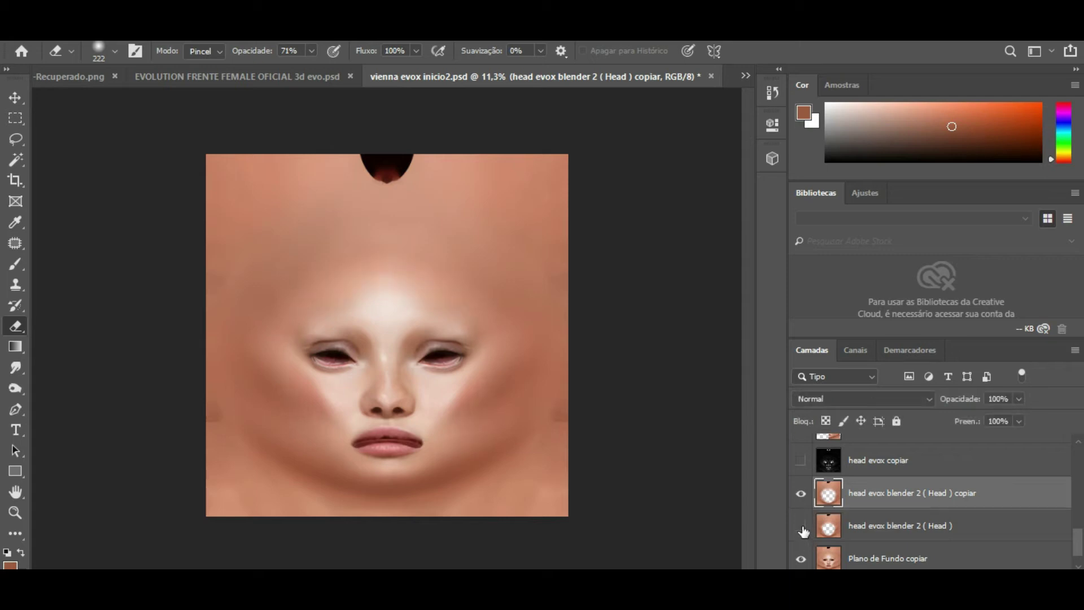
scroll(450, 391, up, 2)
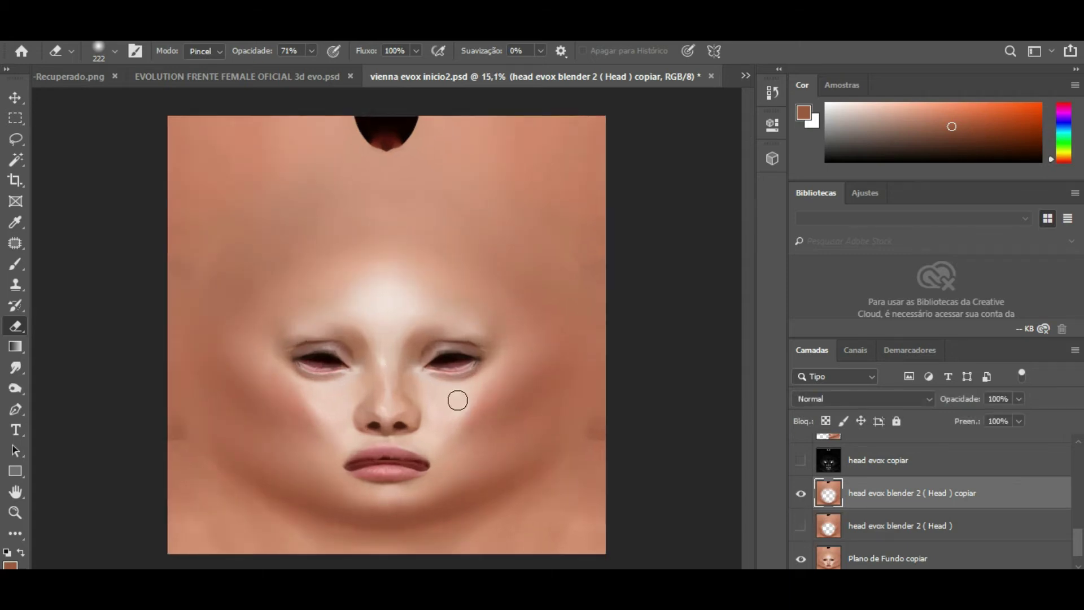
Lower the copied head blender layer's opacity to 47% and set the soft eraser's size to 446 px.
right_click(531, 424)
drag(652, 368, 649, 368)
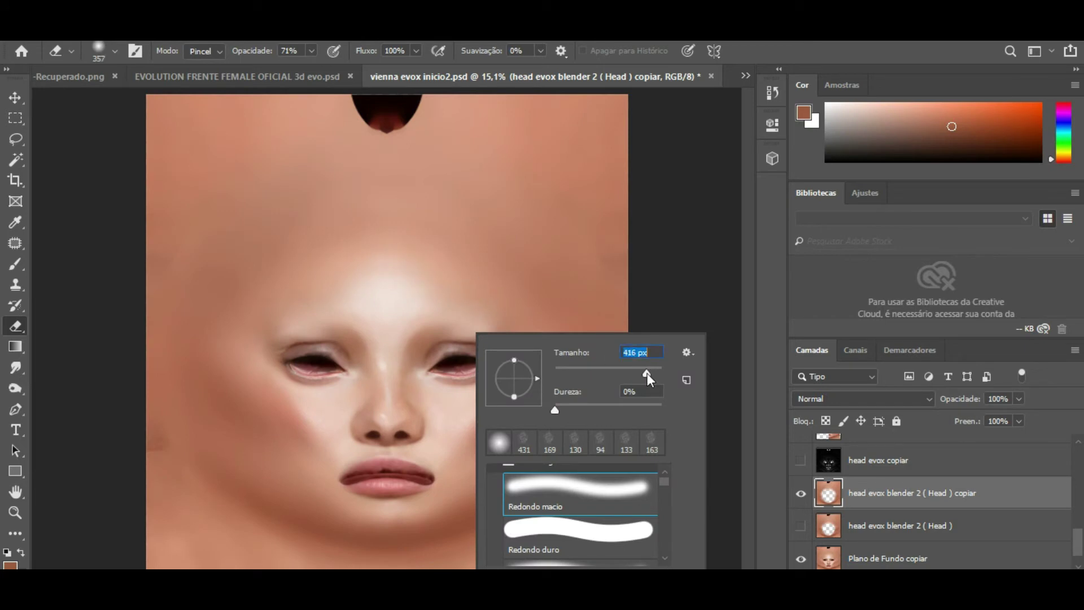
click(1019, 401)
click(1020, 400)
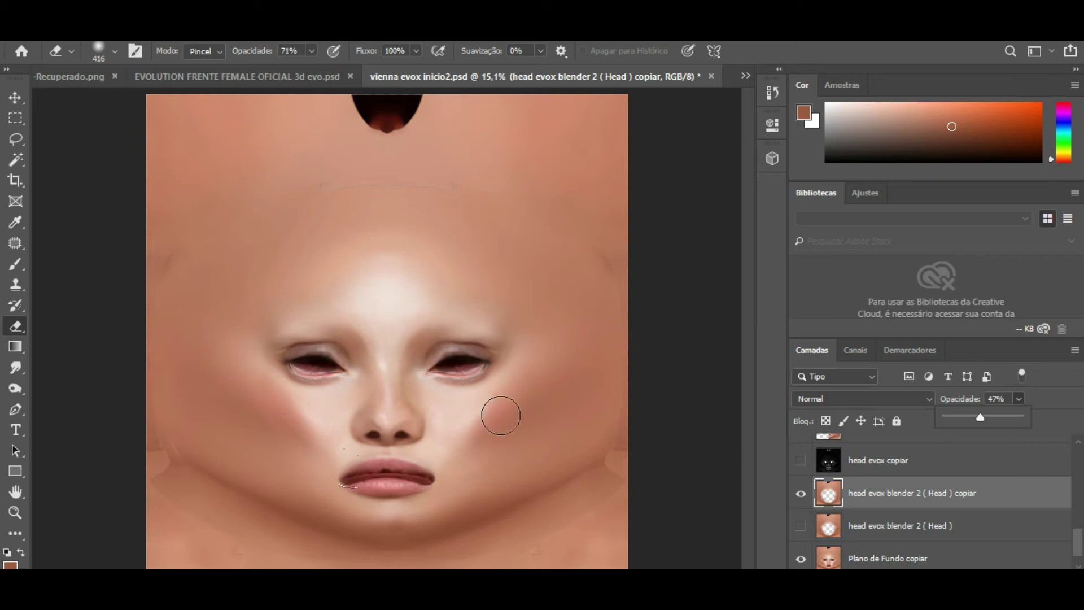
right_click(472, 450)
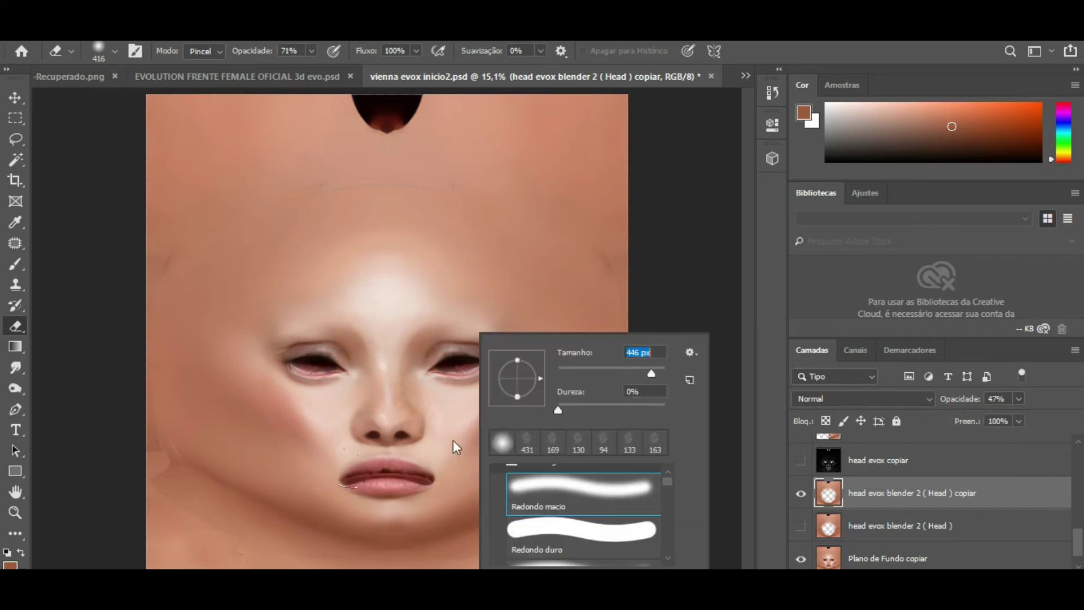
key(Return)
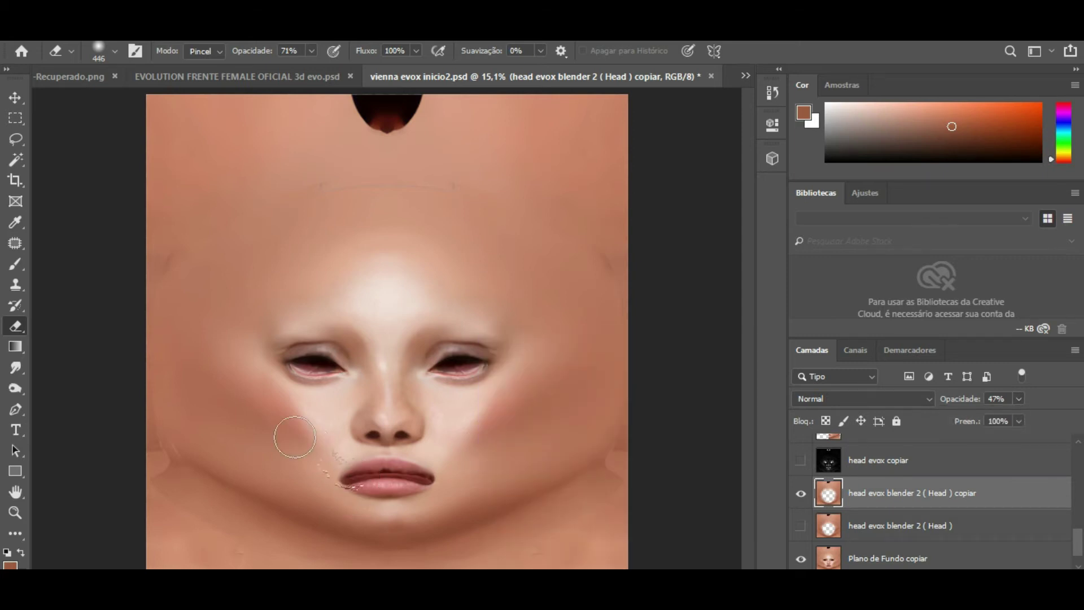
Erase the blender layer's leftover marks around the mouth corner, cheek and jaw, and restore the layer's opacity to 100%.
mouse_move(267, 320)
mouse_down()
mouse_move(458, 300)
mouse_move(527, 310)
mouse_move(544, 338)
mouse_move(530, 381)
mouse_move(456, 432)
mouse_move(420, 476)
mouse_move(347, 477)
mouse_up()
mouse_move(195, 460)
mouse_down()
mouse_move(160, 435)
mouse_move(175, 515)
mouse_move(199, 540)
mouse_move(412, 554)
mouse_move(527, 543)
mouse_move(593, 489)
mouse_move(581, 323)
mouse_move(484, 219)
mouse_move(302, 170)
mouse_move(165, 283)
mouse_move(235, 419)
mouse_move(149, 462)
mouse_move(262, 479)
mouse_move(373, 439)
mouse_up()
click(1020, 398)
drag(1017, 417, 1058, 417)
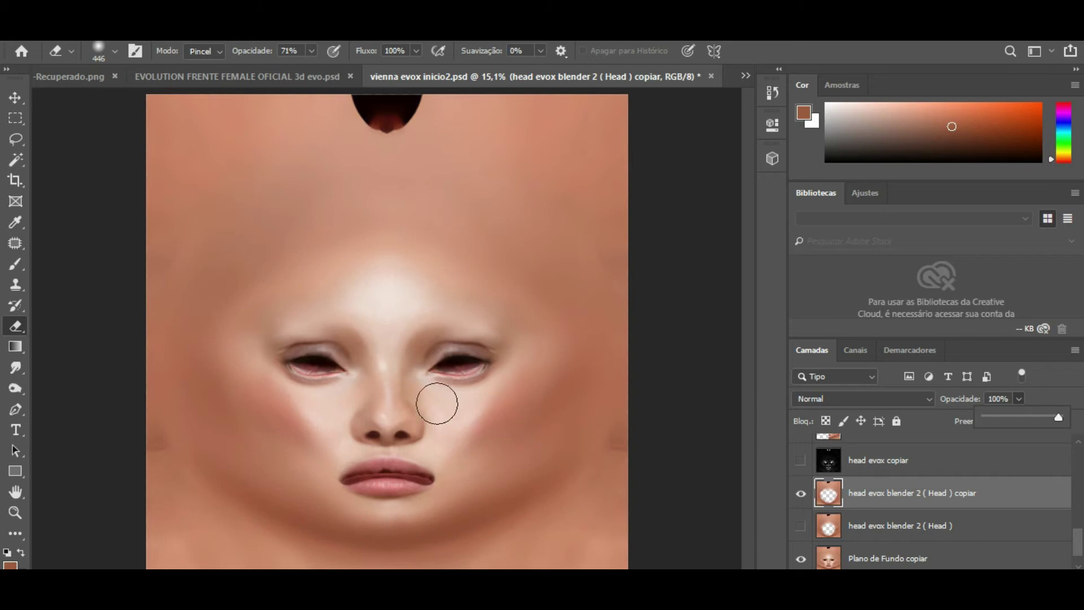
scroll(436, 403, up, 4)
scroll(565, 357, down, 5)
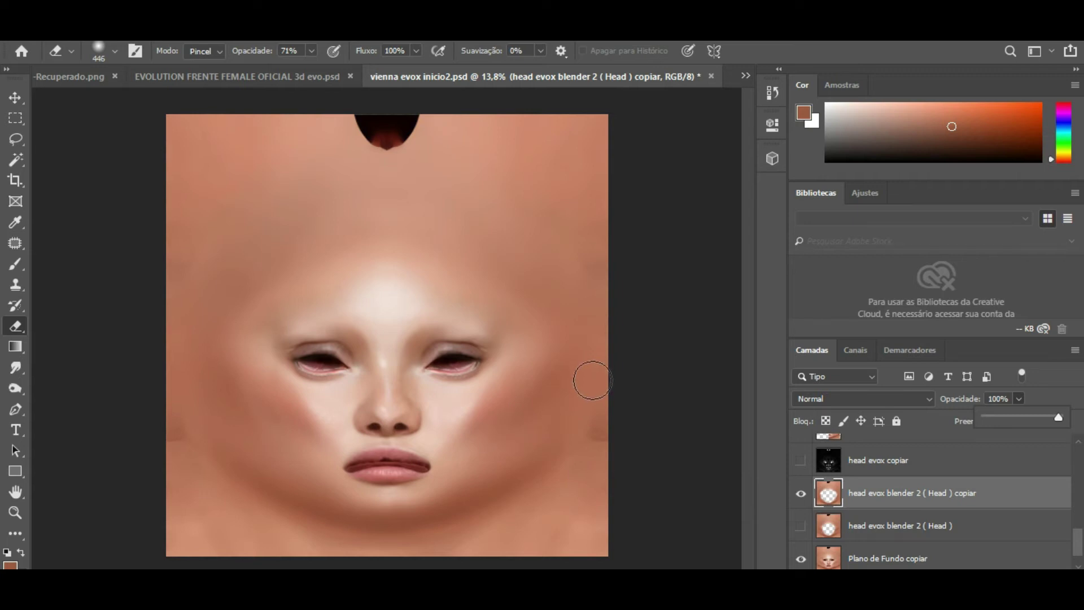
Save the head texture as a PNG in the vienna evox folder, overwriting "vienna head inicioo".
click(57, 40)
click(109, 203)
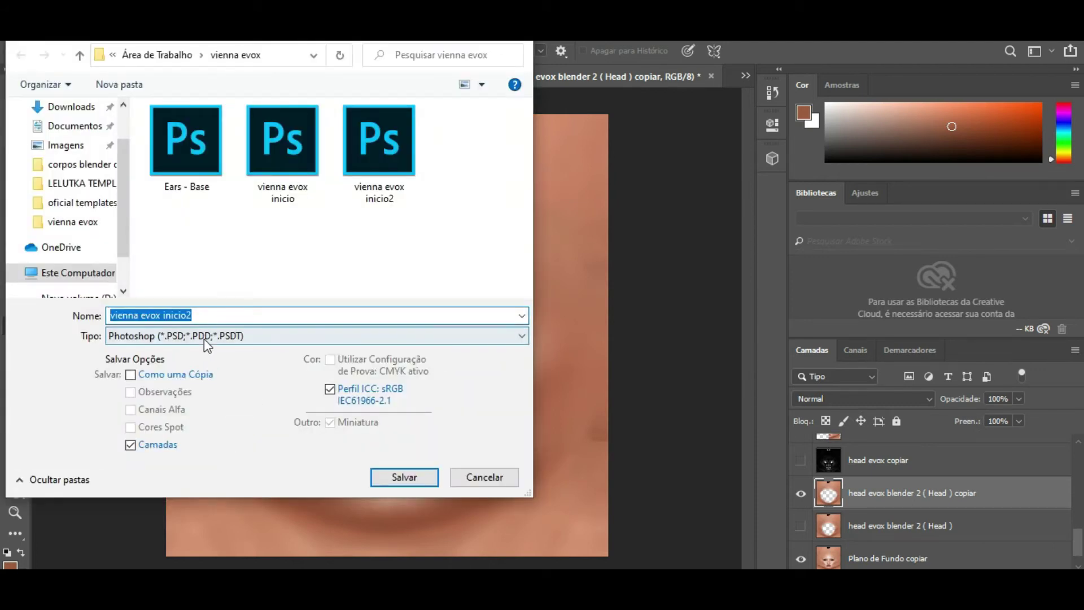
click(261, 338)
click(181, 553)
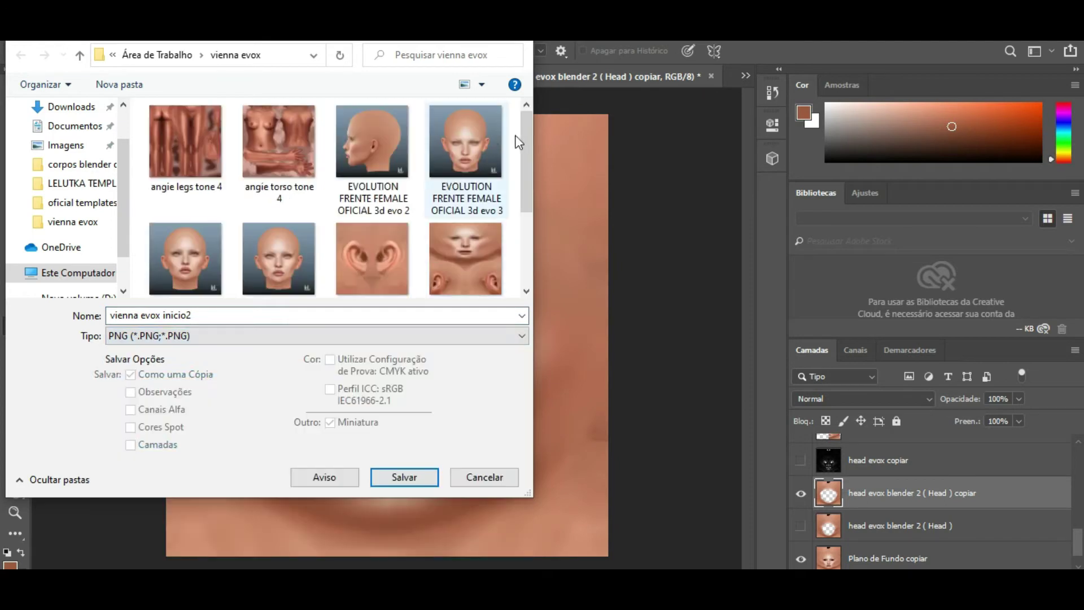
scroll(520, 170, down, 3)
click(174, 243)
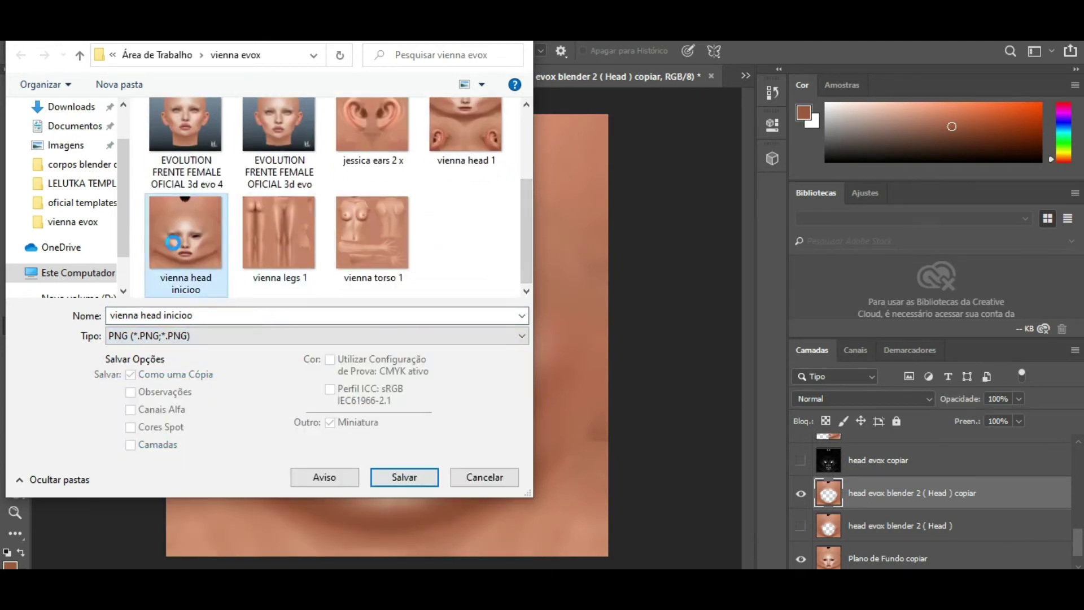
click(586, 317)
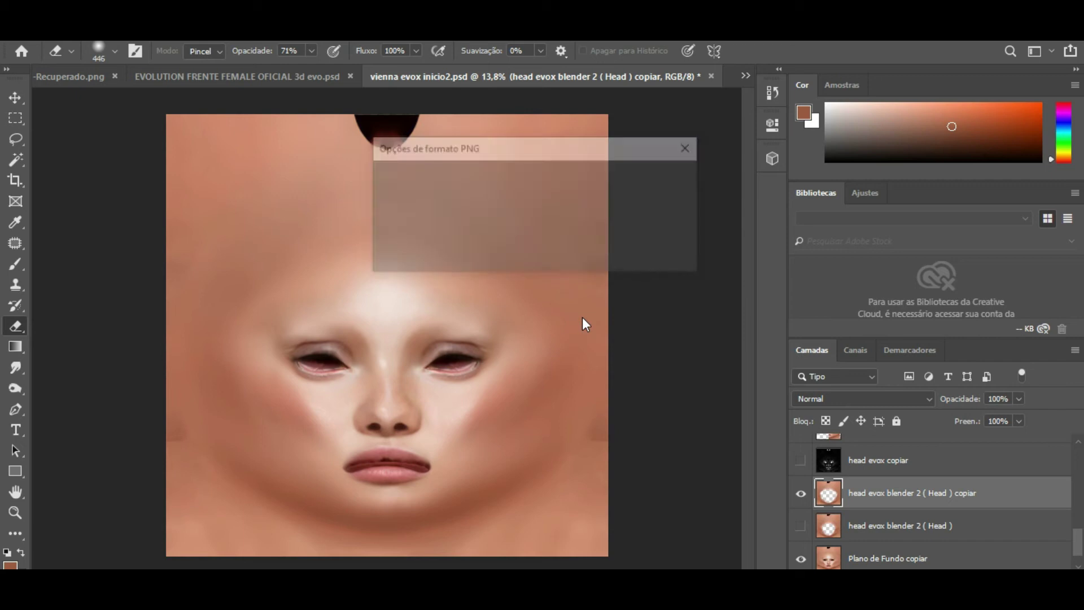
click(665, 185)
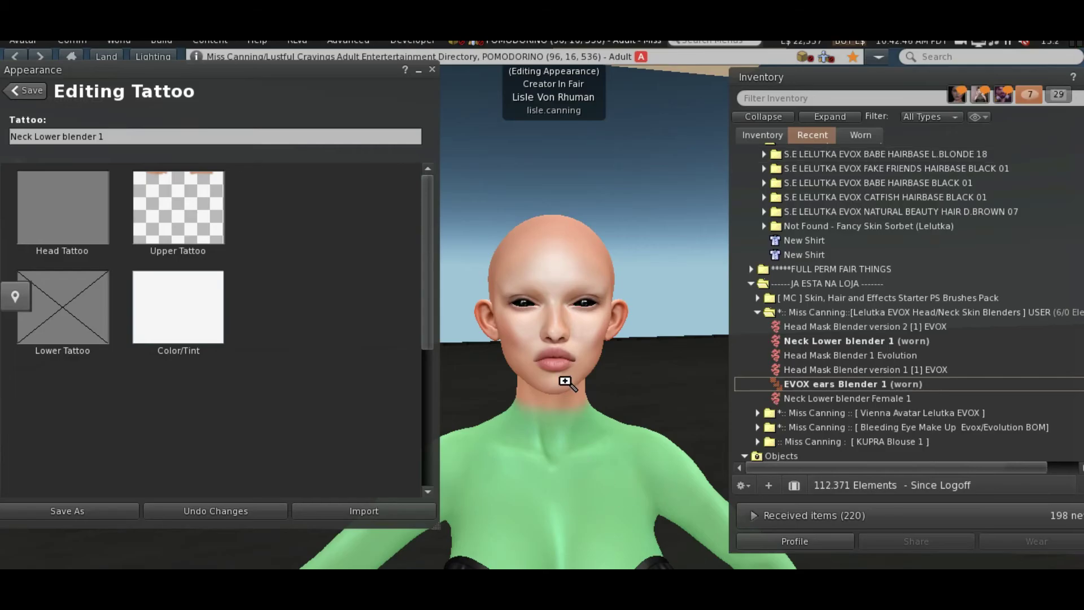
Examine the updated head skin on the avatar in the Second Life viewer from the front, at an angle and in profile.
alt+click(565, 382)
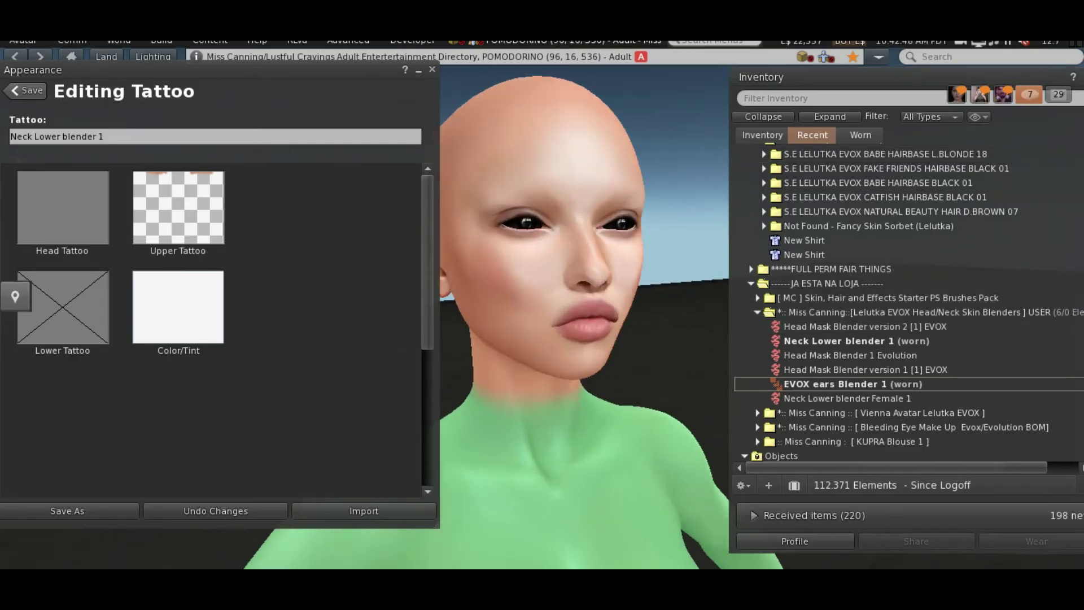
drag(547, 326, 480, 326)
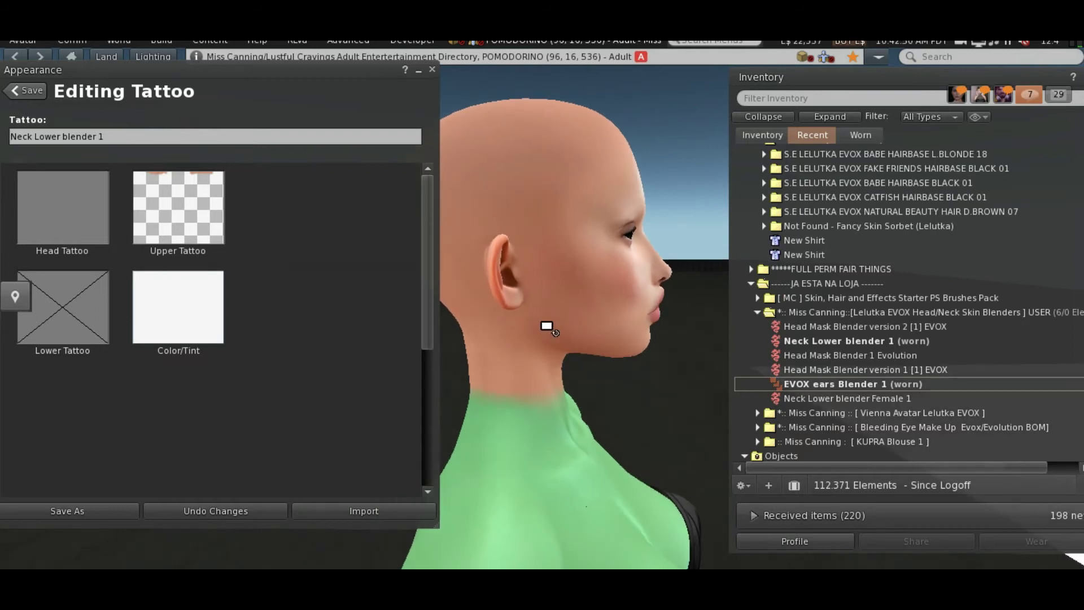
alt+drag(546, 327, 307, 308)
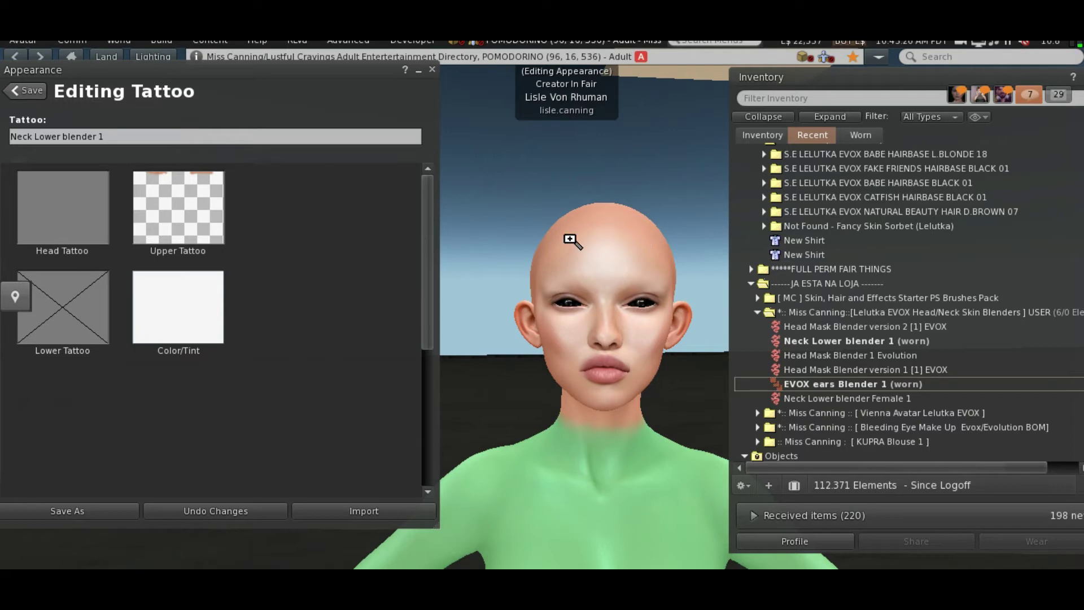
drag(581, 316, 548, 316)
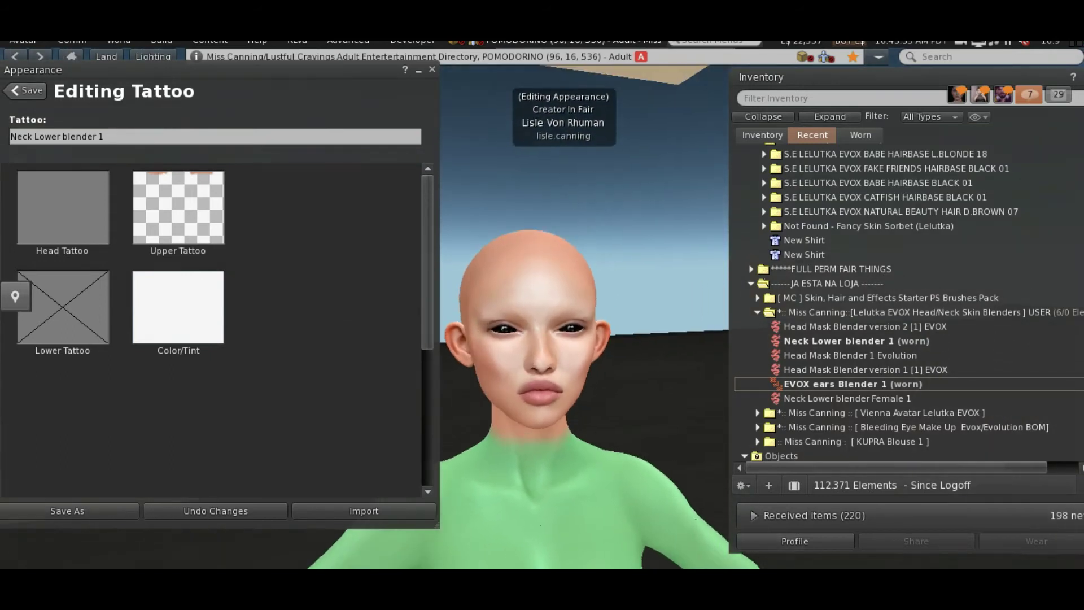
alt+click(539, 328)
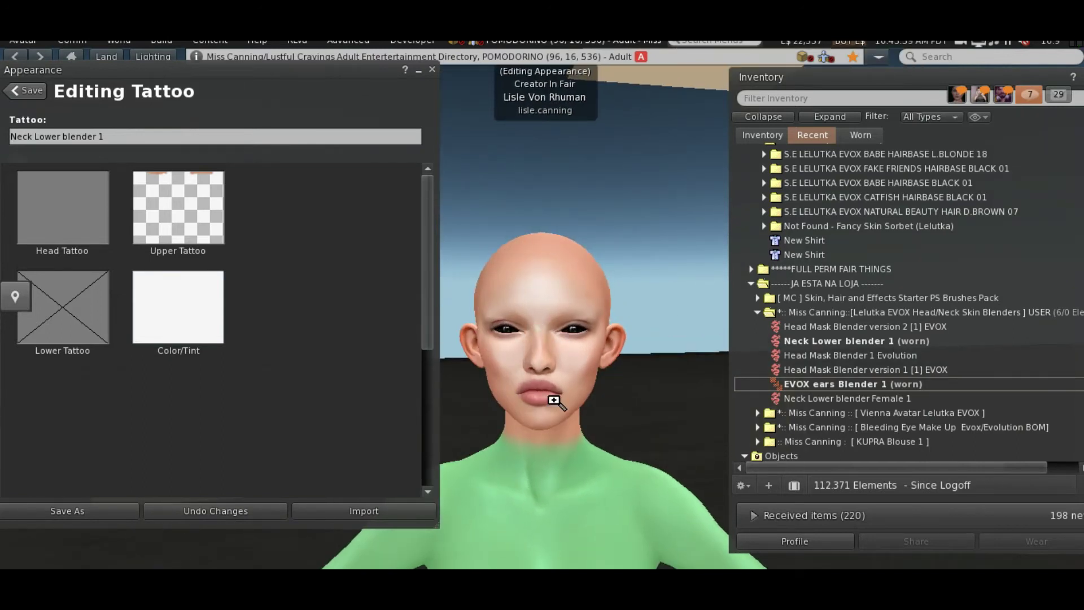
Switch back to Photoshop, hide the copied head blender layer and show the original "head evox blender 2 ( Head )" layer.
key(alt+Tab)
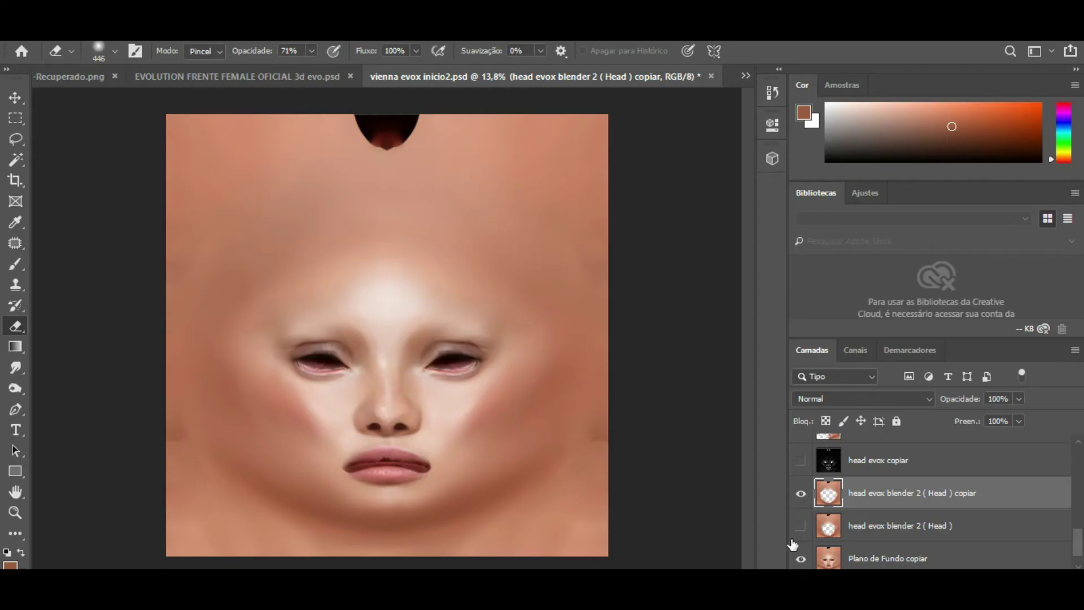
click(801, 491)
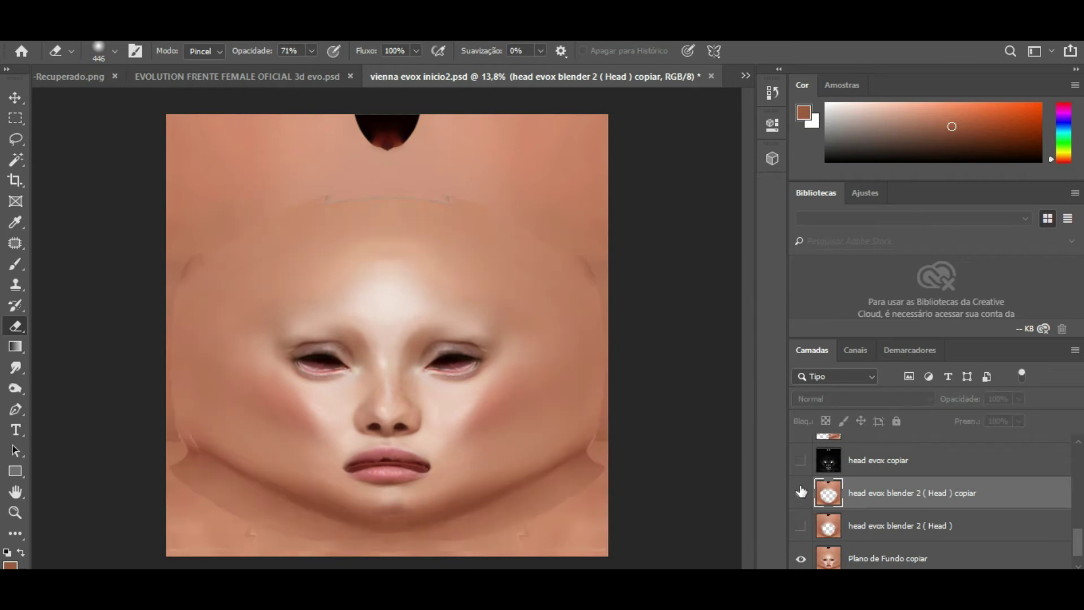
click(801, 491)
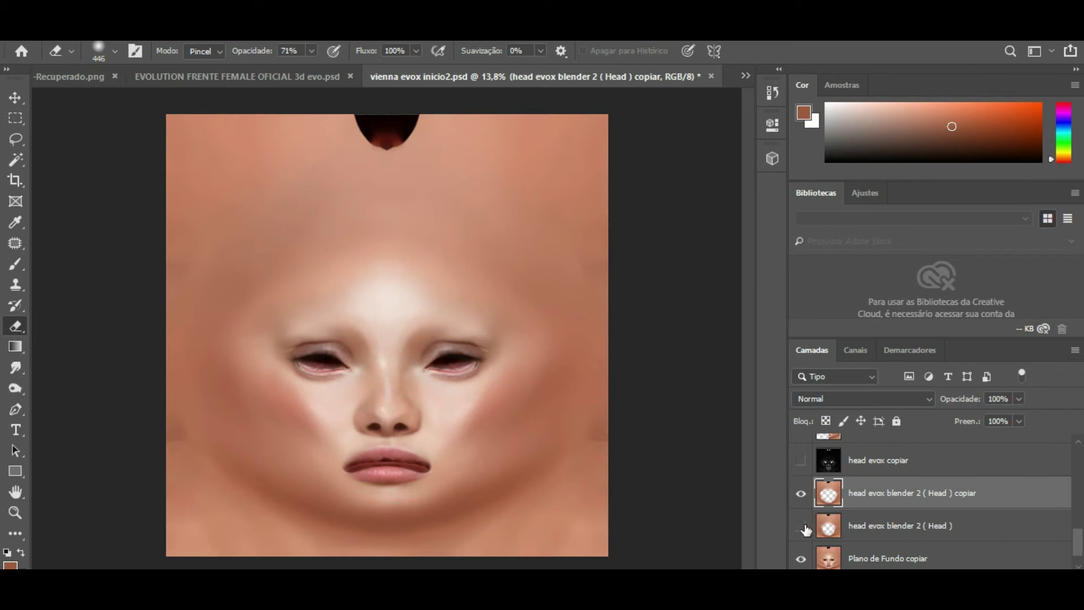
click(802, 494)
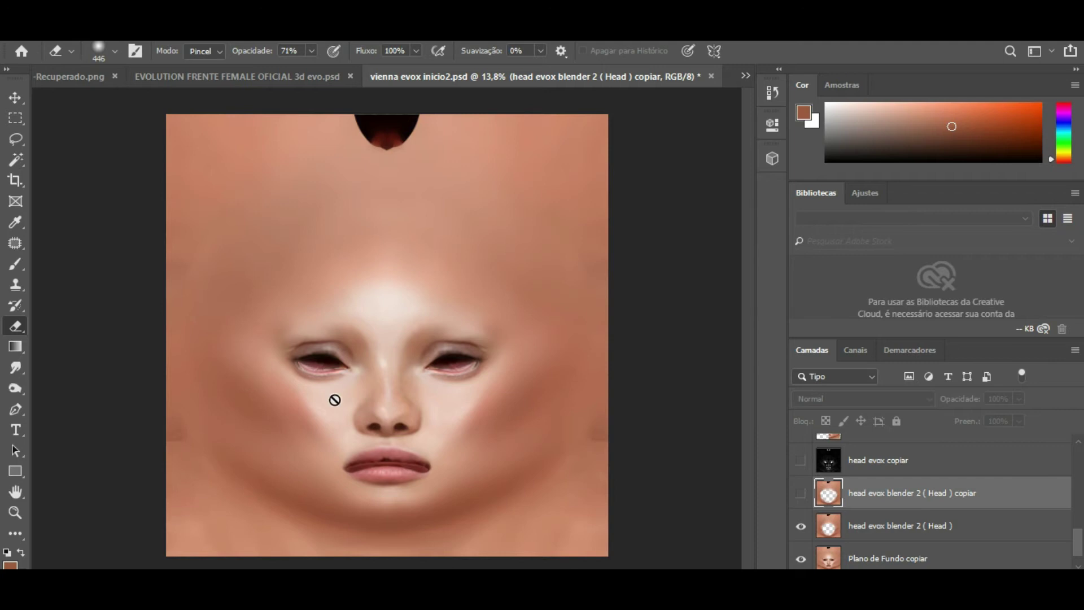
Save the head texture with the original blender layer as a PNG, overwriting "vienna head inicioo" in the vienna evox folder.
click(12, 34)
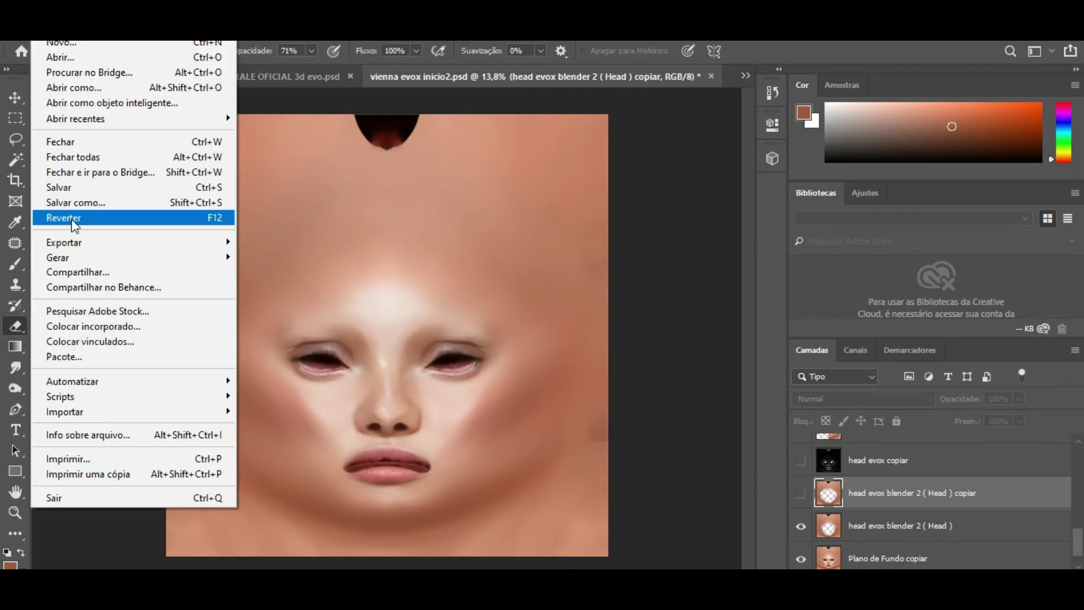
click(95, 203)
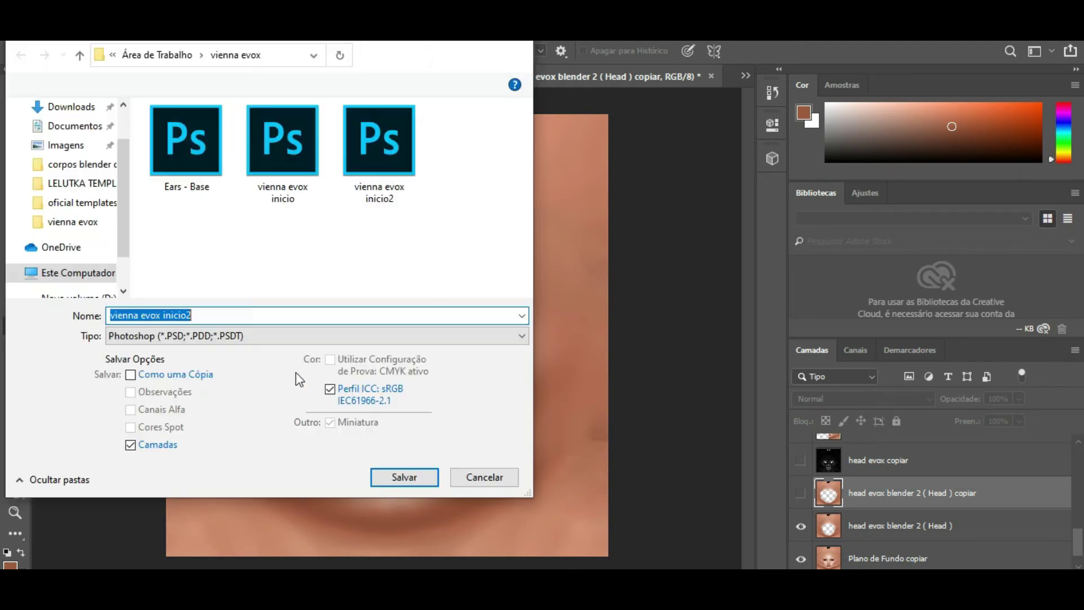
click(316, 336)
click(154, 554)
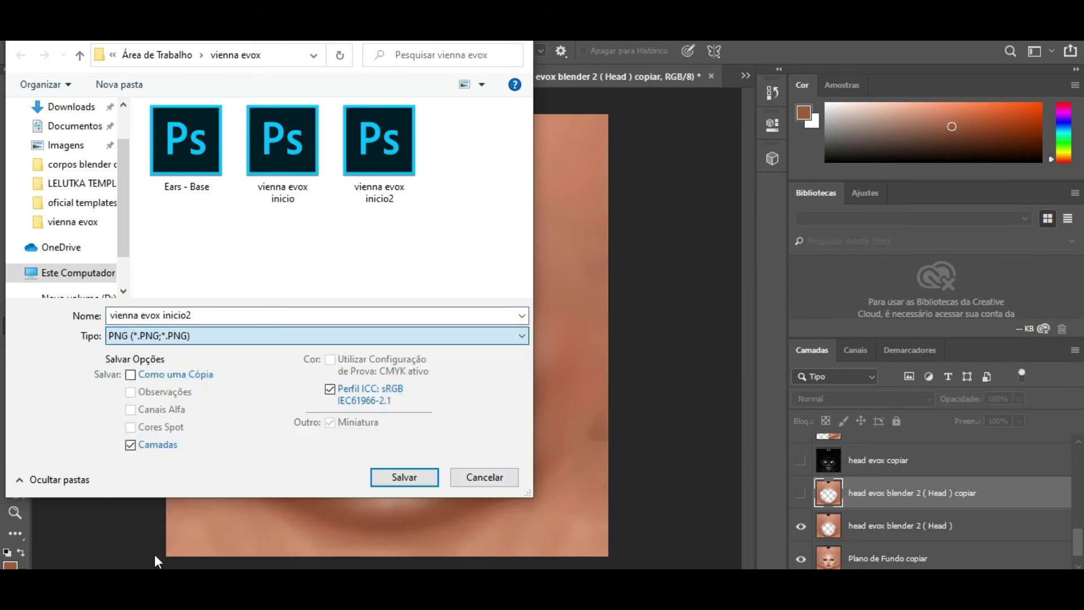
drag(526, 127, 523, 267)
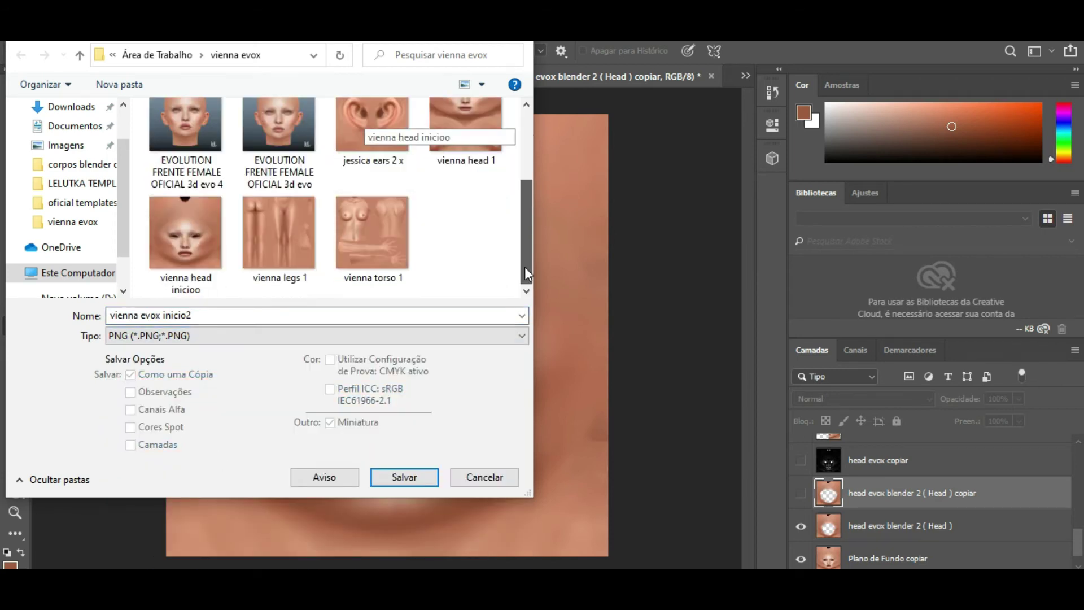
double_click(192, 242)
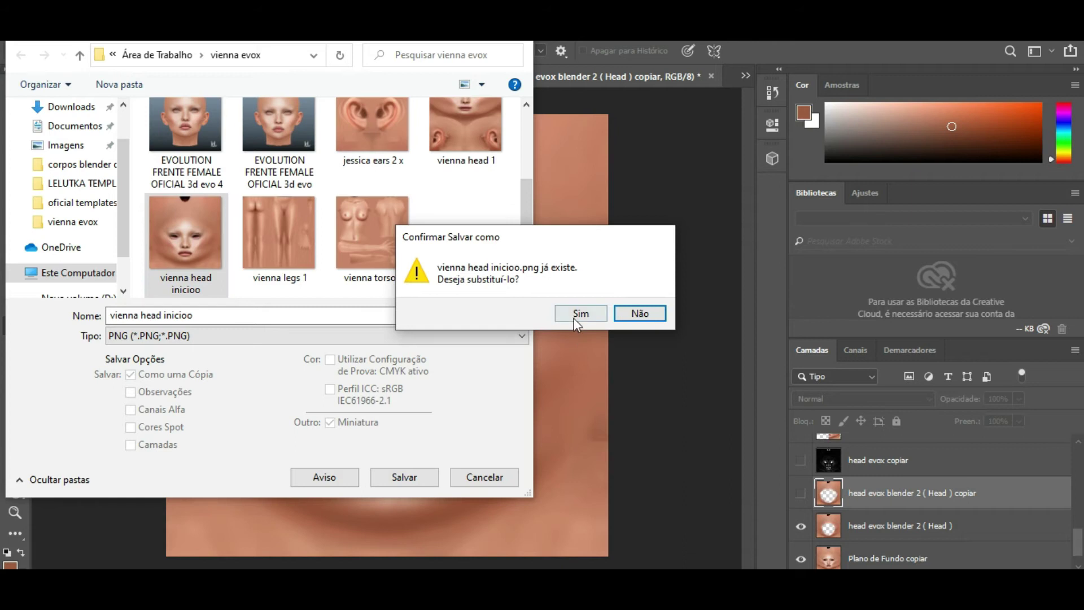
click(579, 314)
click(655, 181)
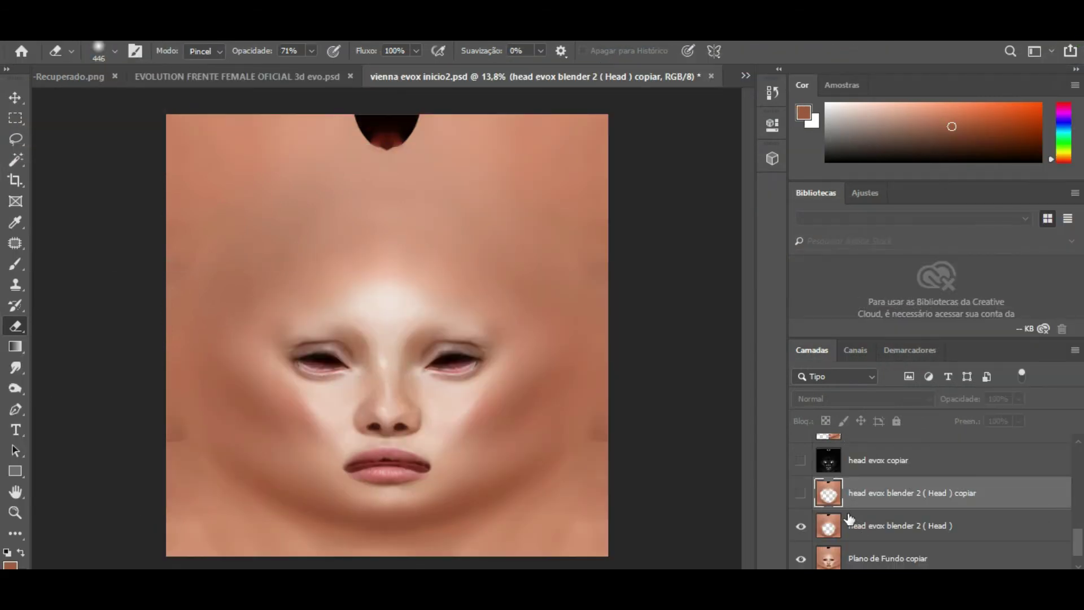
Duplicate the "head evox blender 2 ( Head )" layer as "head evox blender 2 ( Head ) copiar 2".
click(849, 519)
right_click(856, 515)
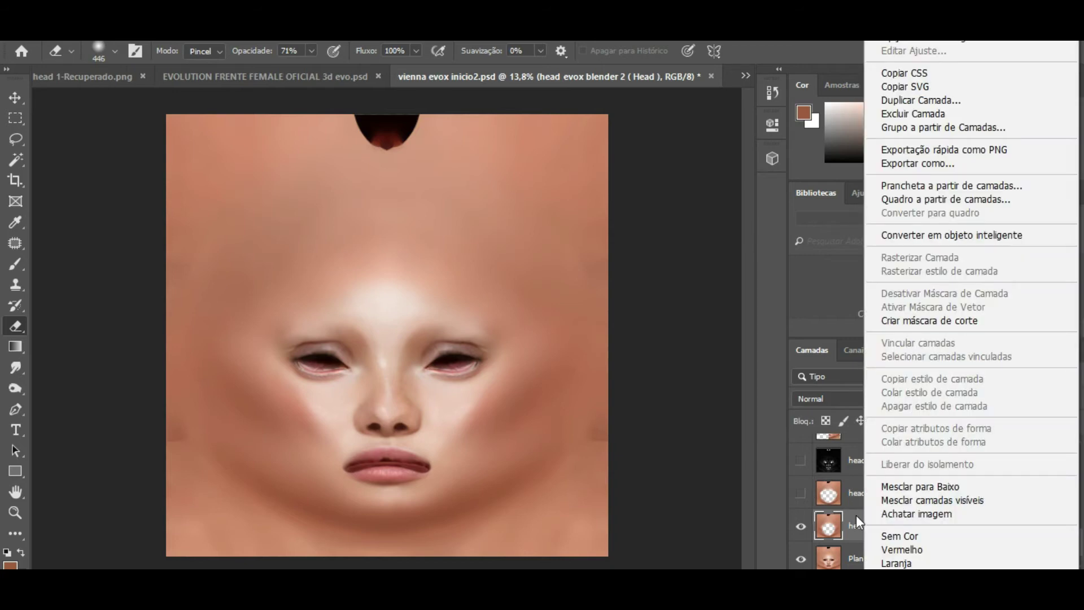
click(891, 102)
click(672, 294)
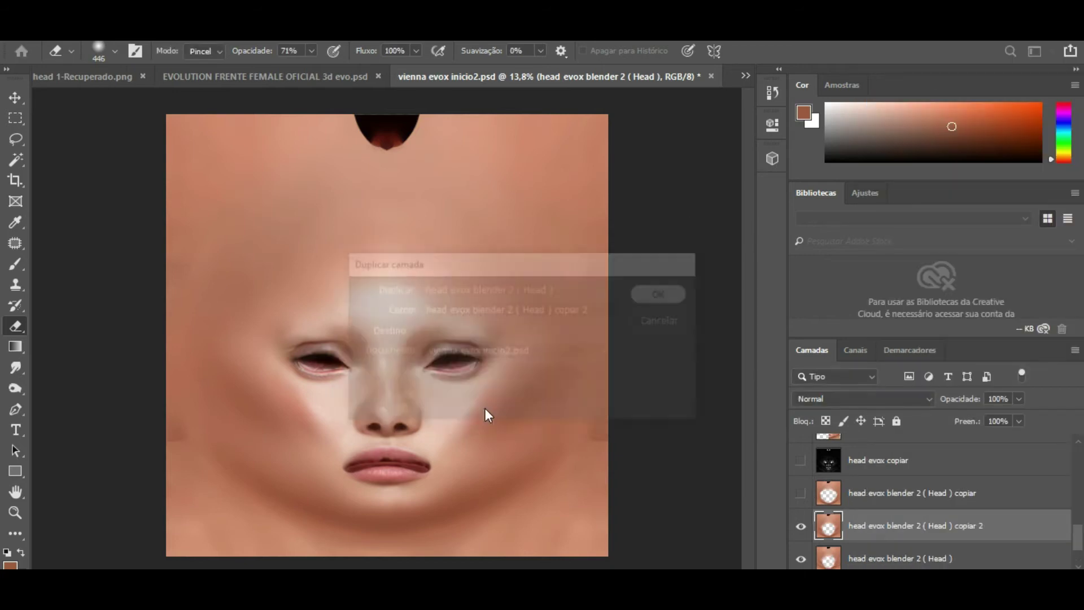
scroll(410, 428, up, 2)
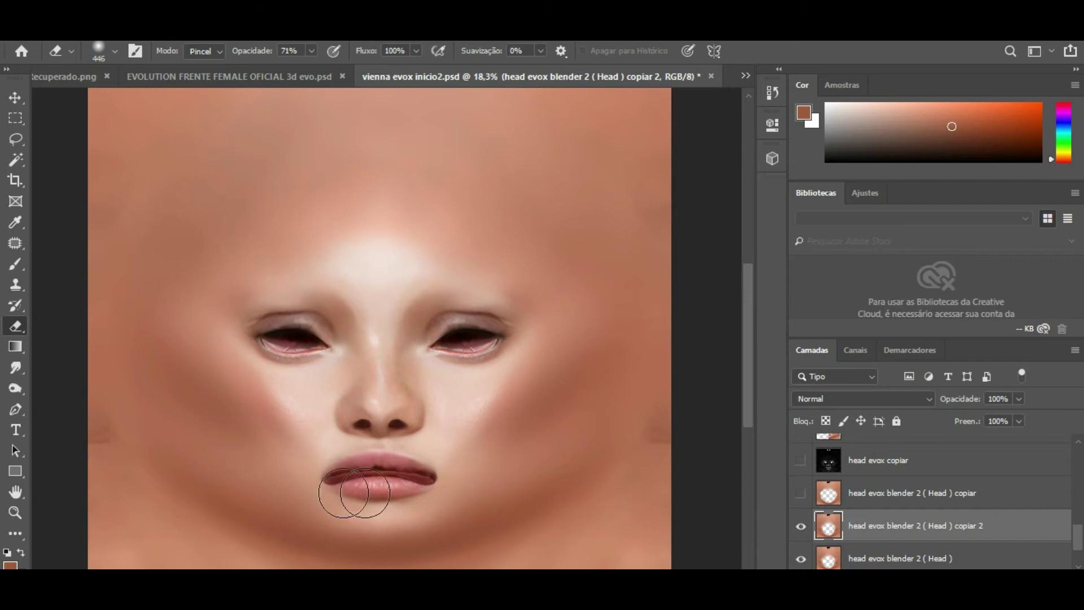
scroll(408, 356, down, 1)
scroll(408, 357, down, 4)
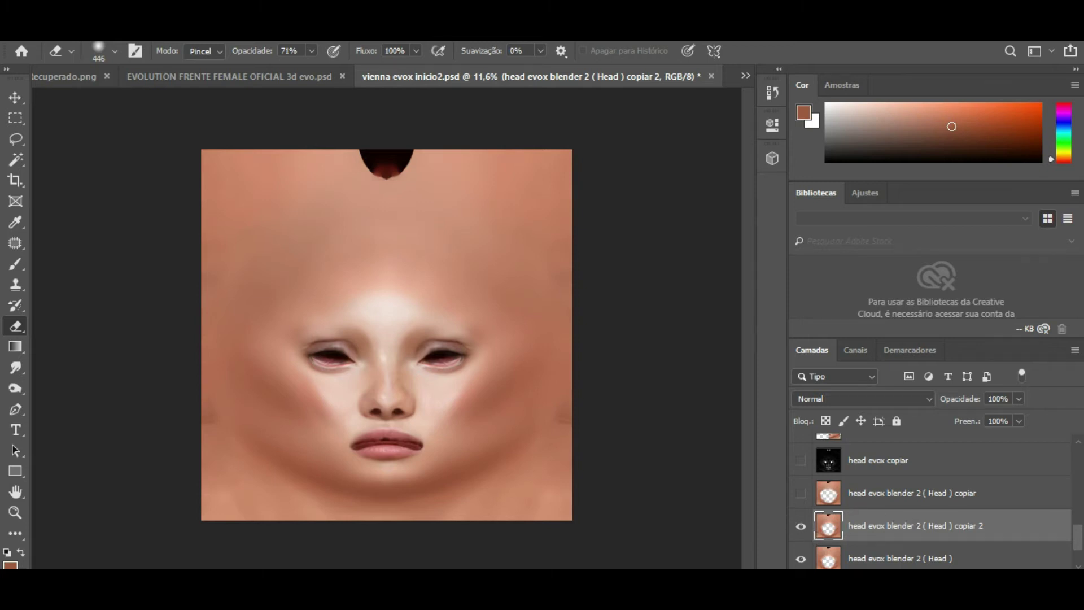
Check the head skin on the avatar in the Second Life viewer, and bring up the "vienna torso 1.png" document in Photoshop.
click(734, 536)
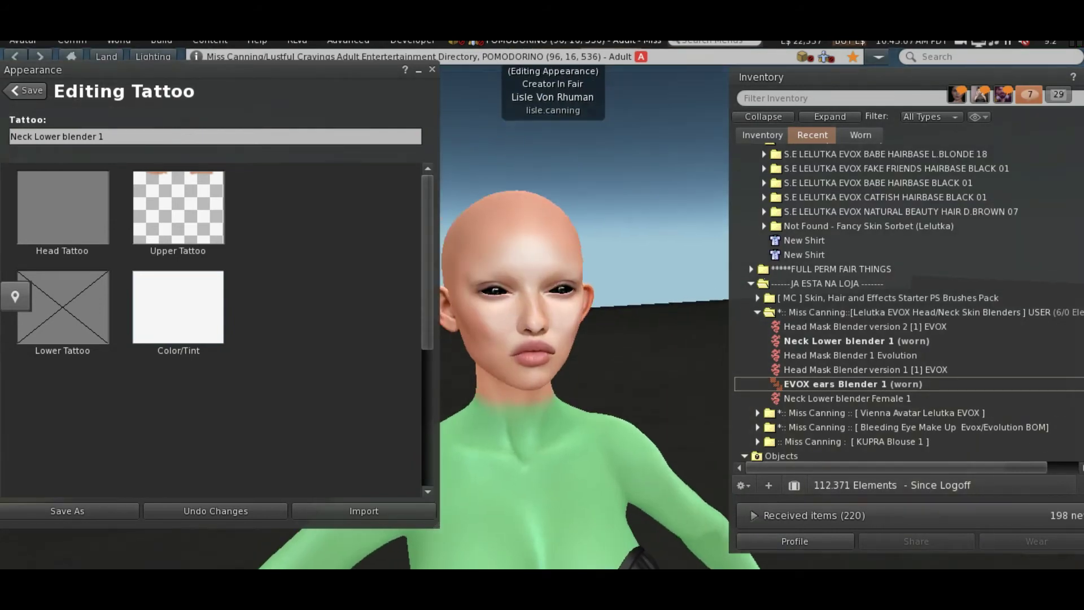
key(alt+Tab)
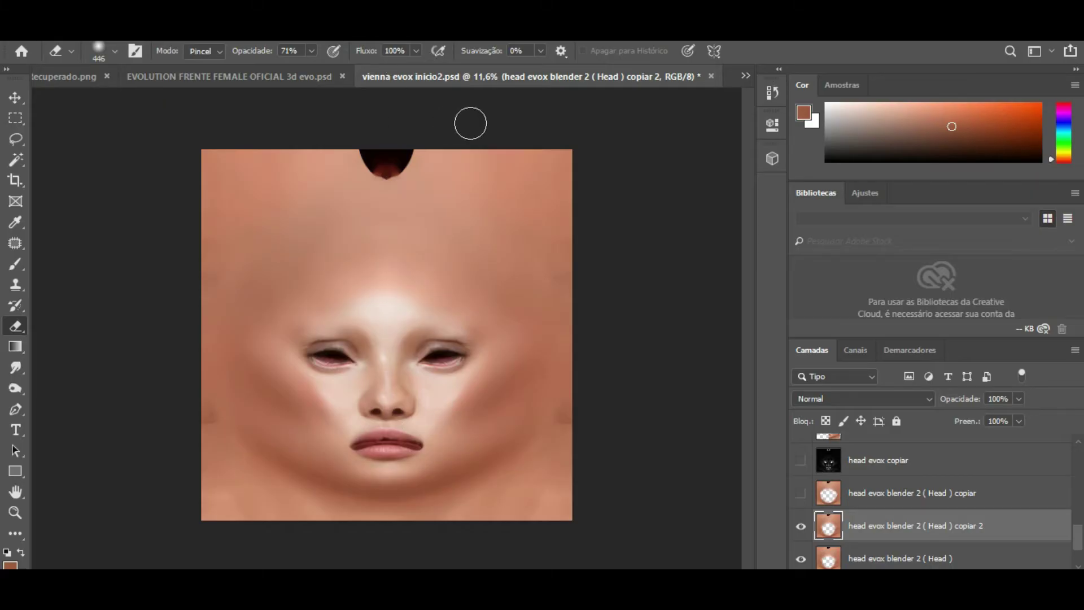
click(744, 76)
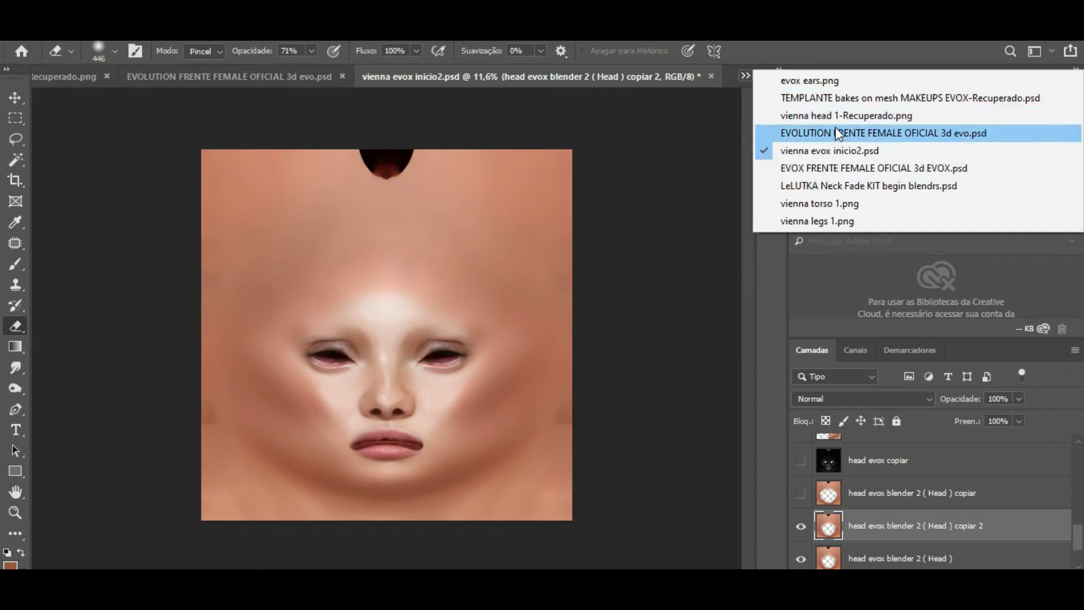
click(848, 203)
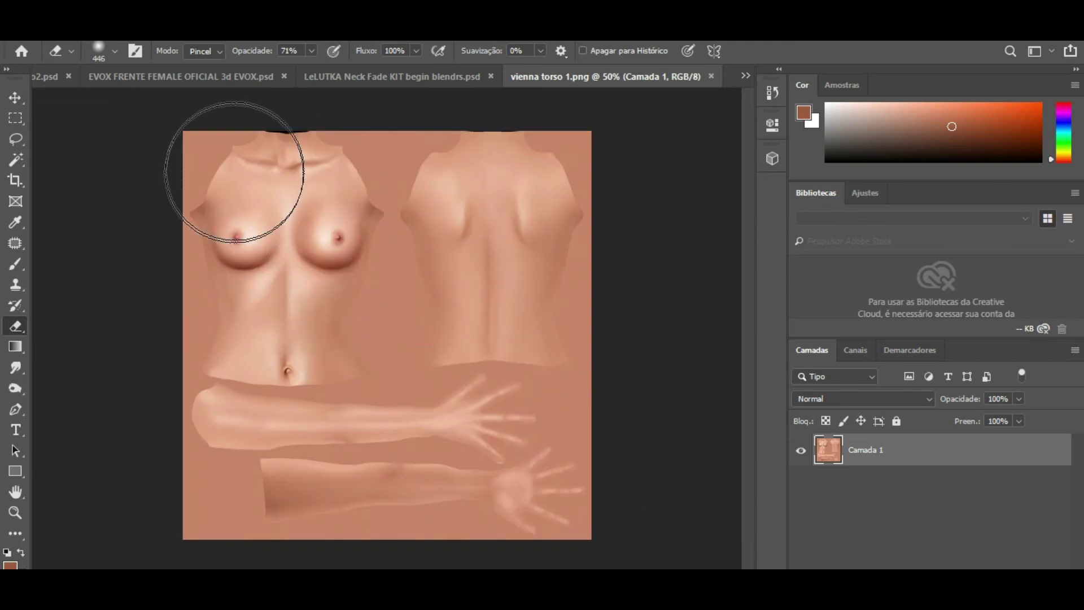
Switch to the LELUTKA TEMPLATES PSD NOVOS folder in File Explorer to look over the blender images.
mouse_move(452, 564)
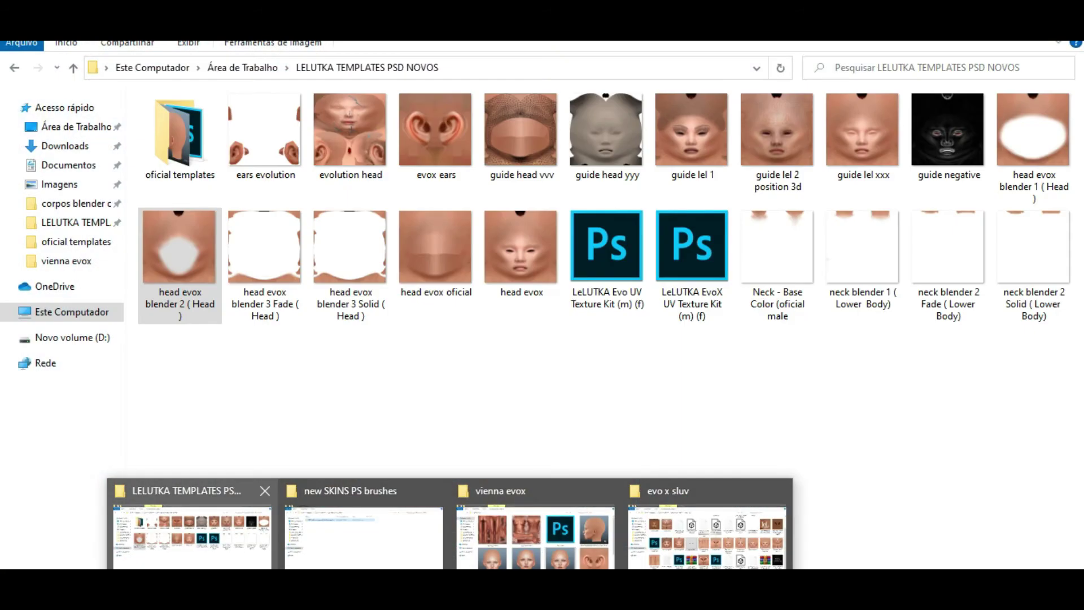
click(204, 559)
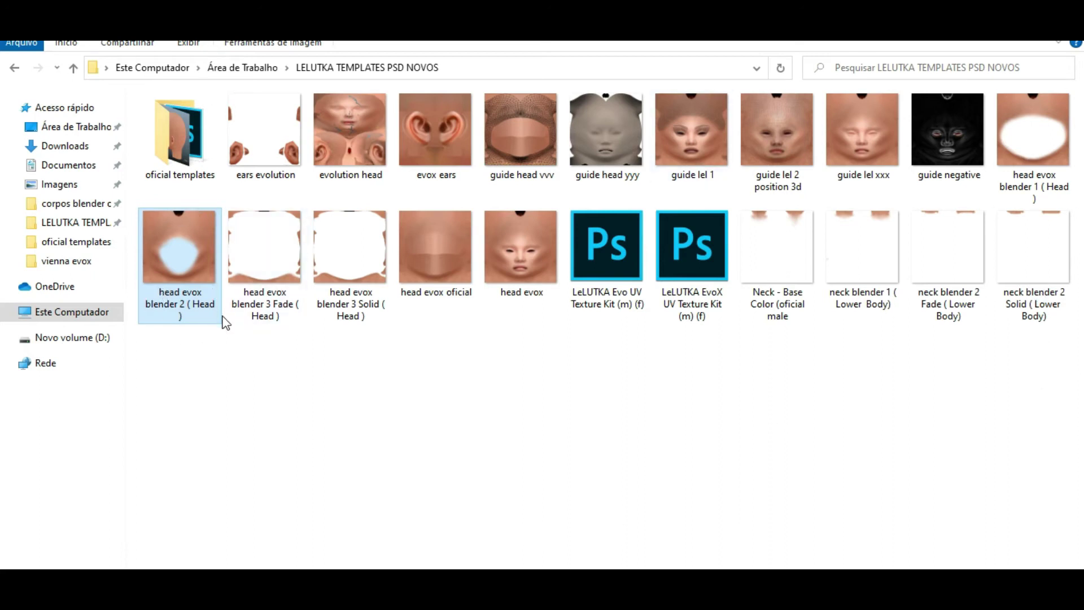
click(479, 388)
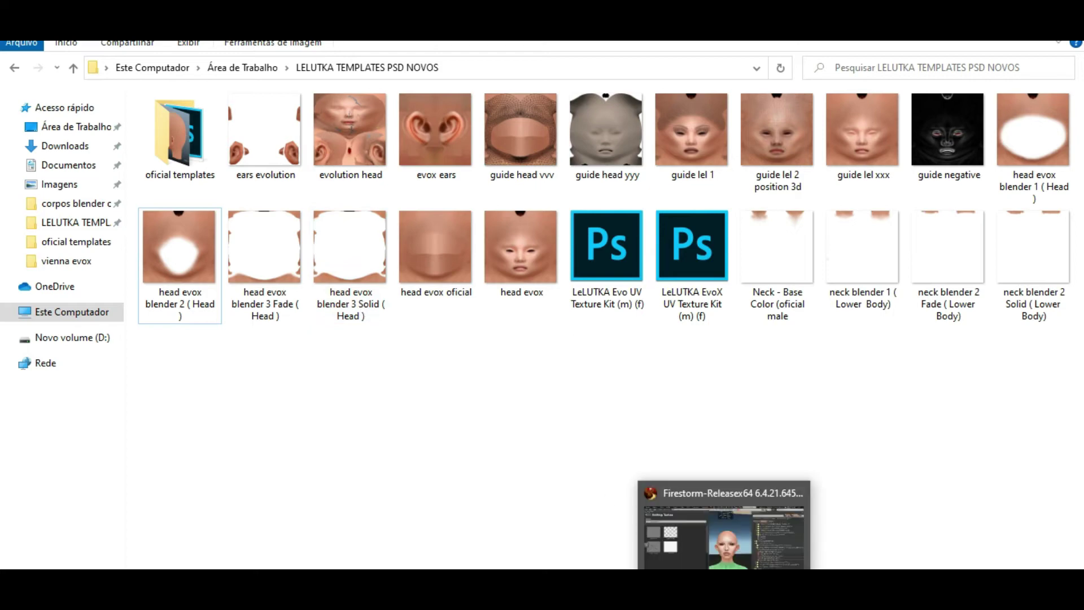
Switch to the Second Life viewer and examine the avatar's head and neck blend in profile and from further away.
click(728, 536)
drag(579, 328, 615, 390)
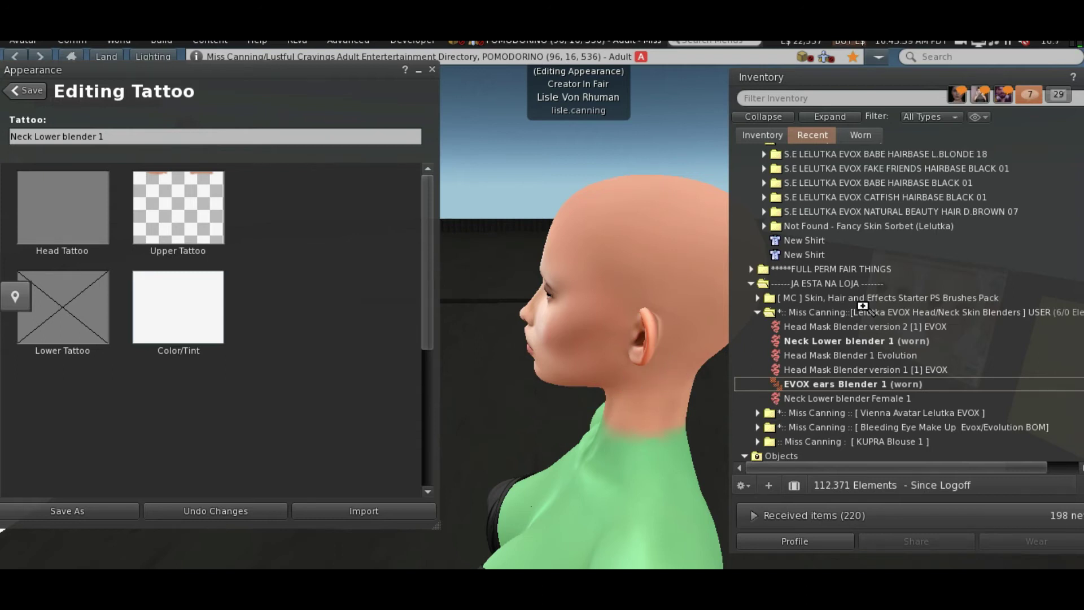
alt+drag(639, 380, 785, 376)
alt+drag(514, 320, 561, 380)
scroll(562, 401, down, 2)
alt+drag(562, 418, 525, 307)
ctrl+alt+drag(533, 251, 542, 267)
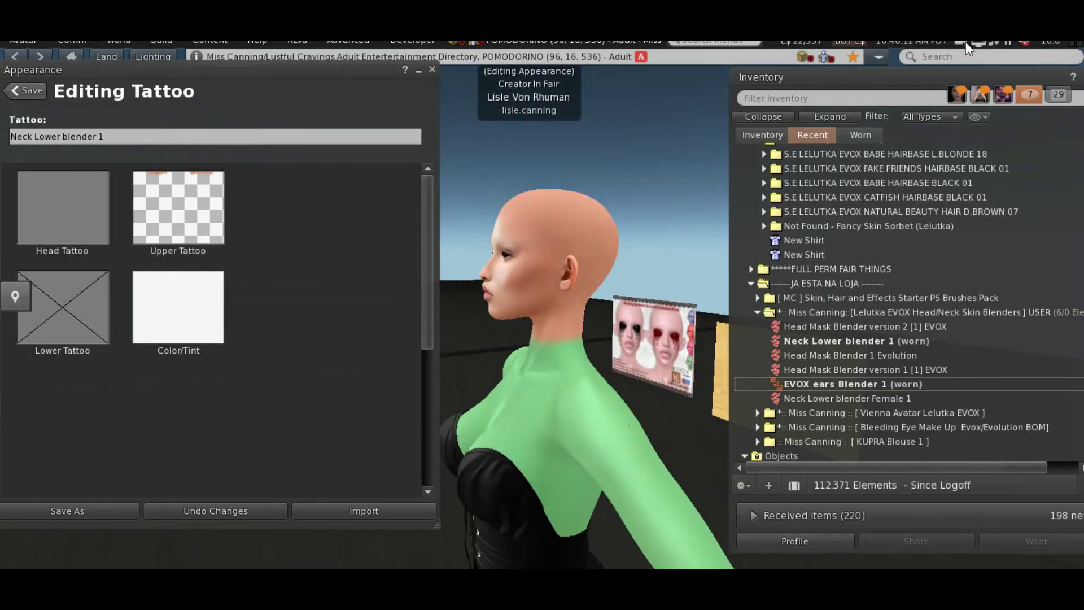
mouse_move(965, 42)
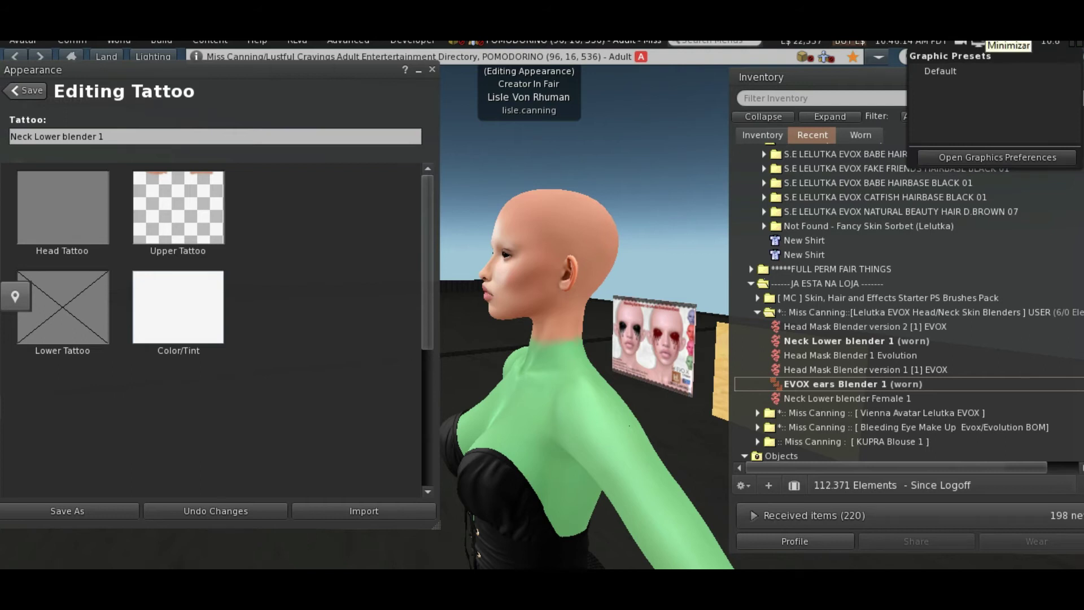
key(alt+Tab)
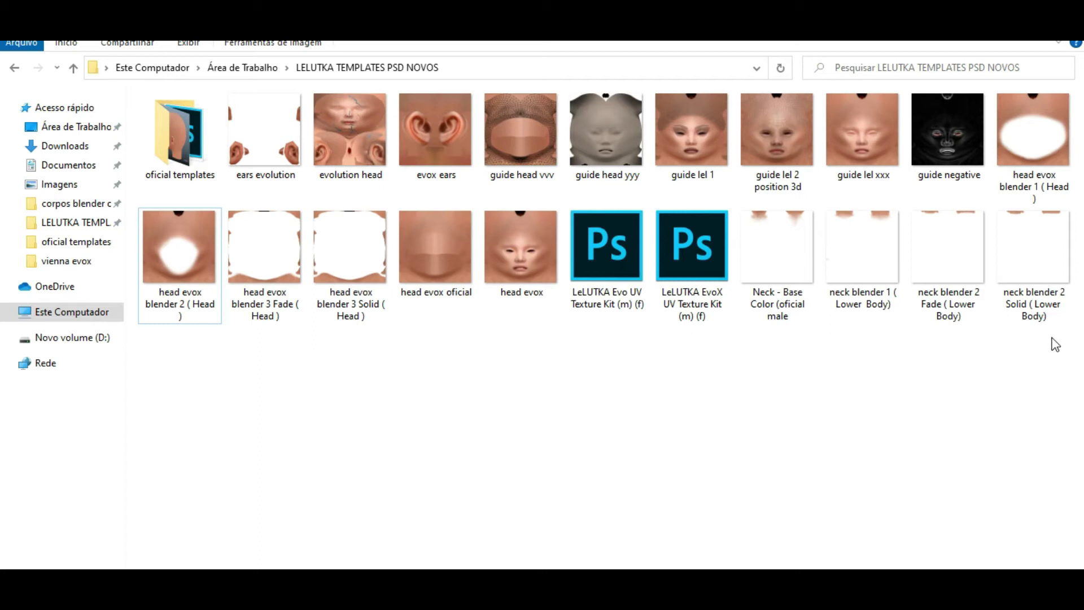
click(862, 299)
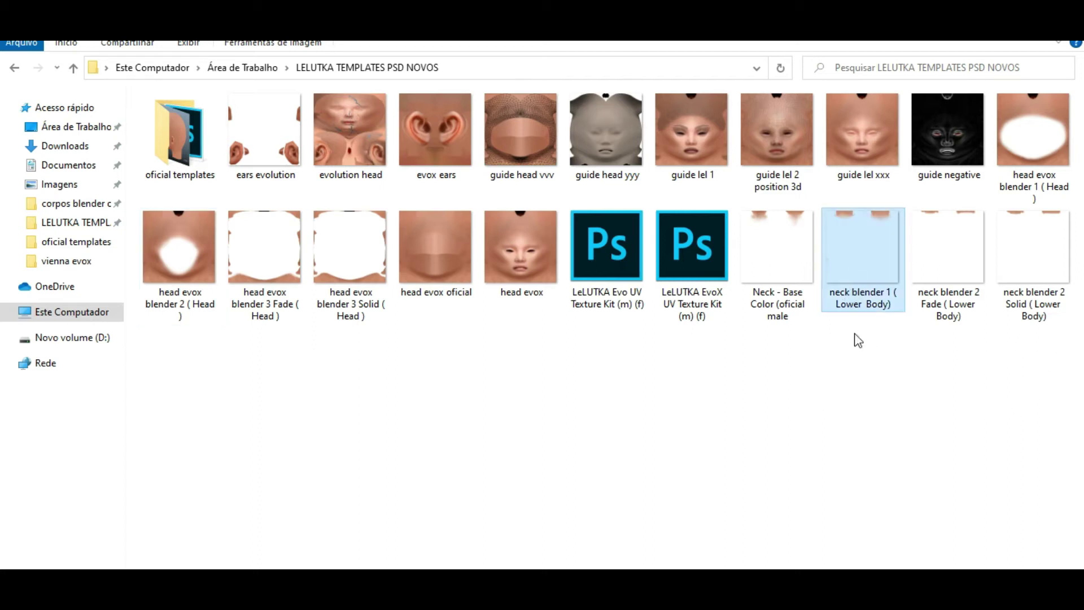
drag(898, 297, 499, 509)
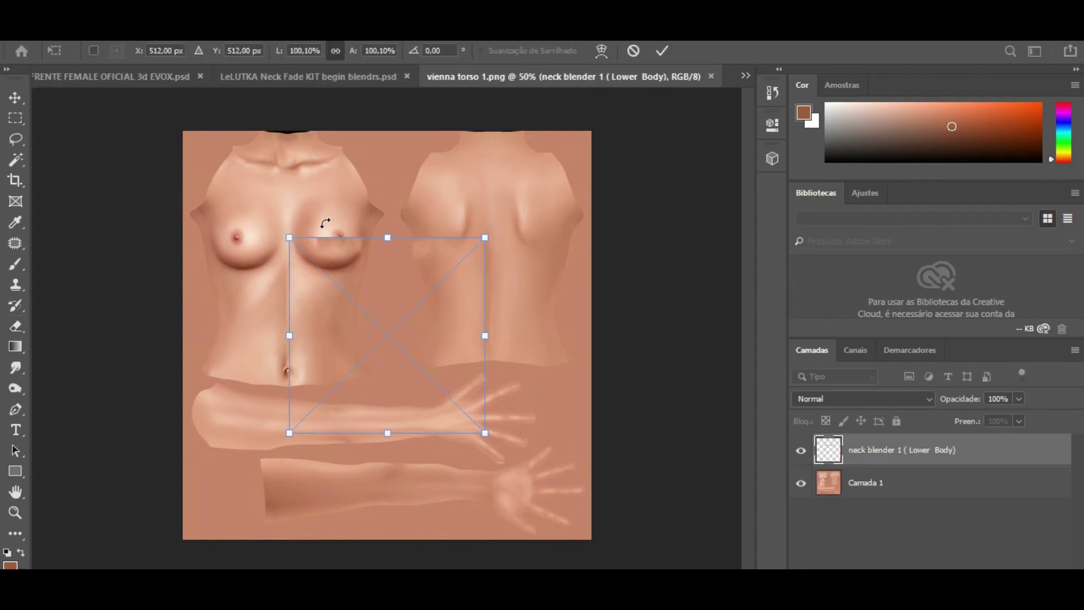
drag(285, 240, 288, 233)
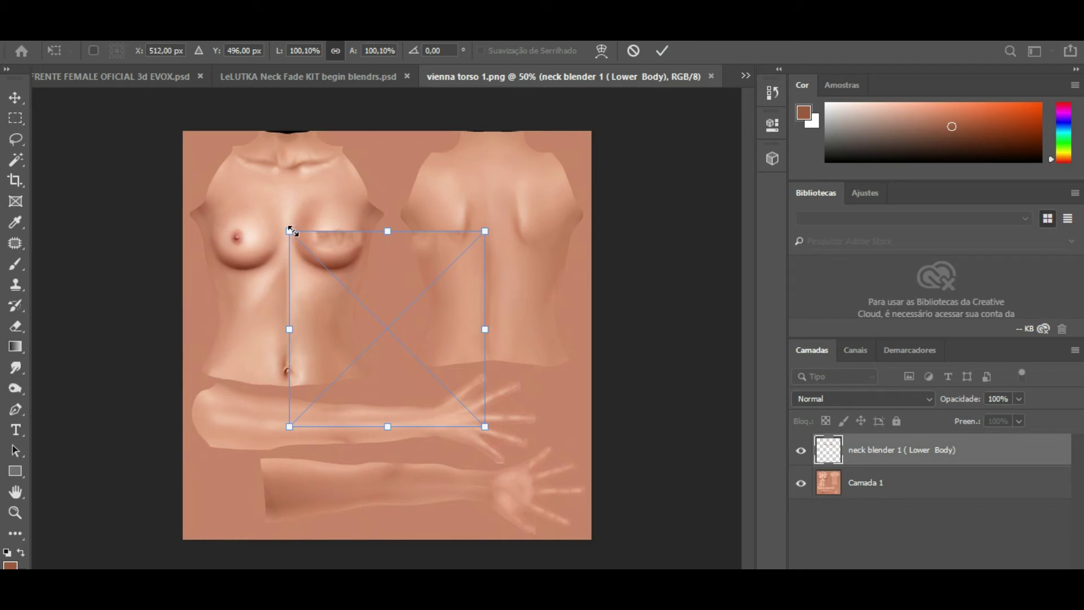
click(633, 51)
key(e)
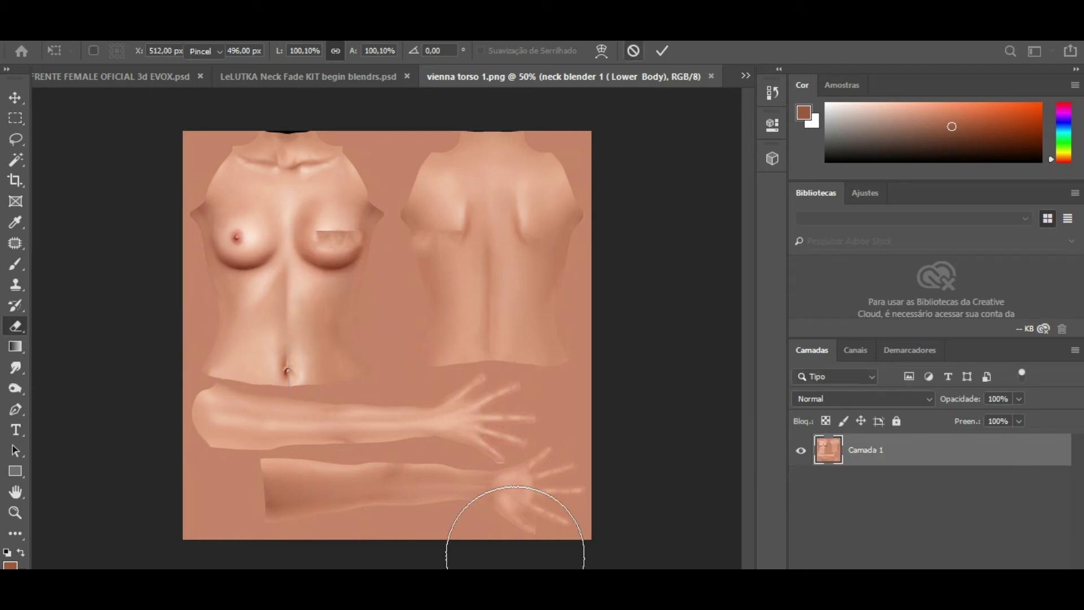
Place "neck blender 1 ( Lower Body)" from the LELUTKA templates folder into the torso document and scale it to about 208% to fill the canvas.
mouse_move(655, 581)
mouse_move(701, 536)
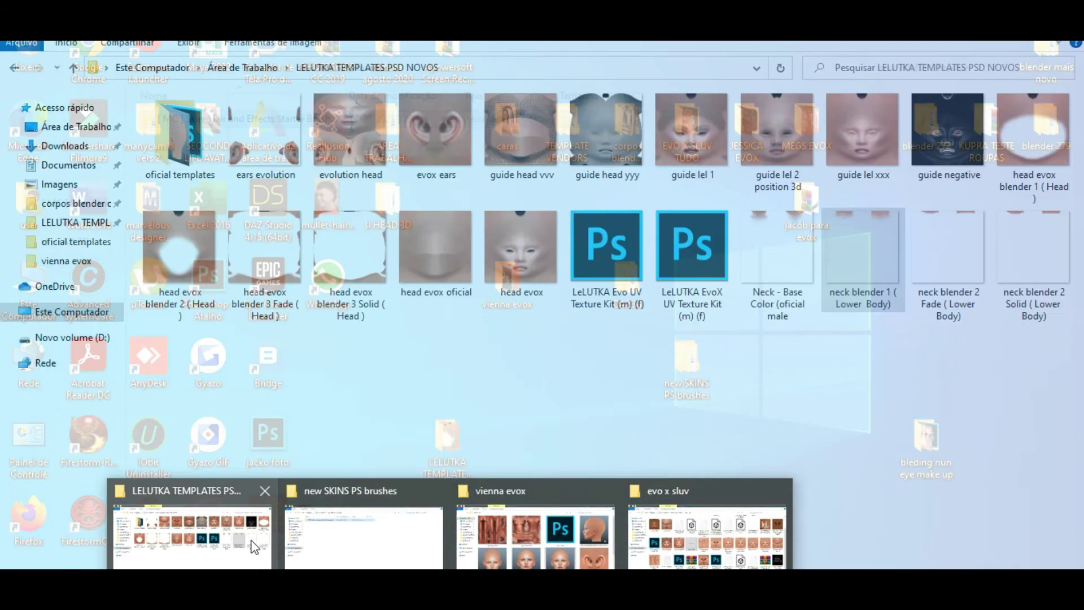
click(192, 537)
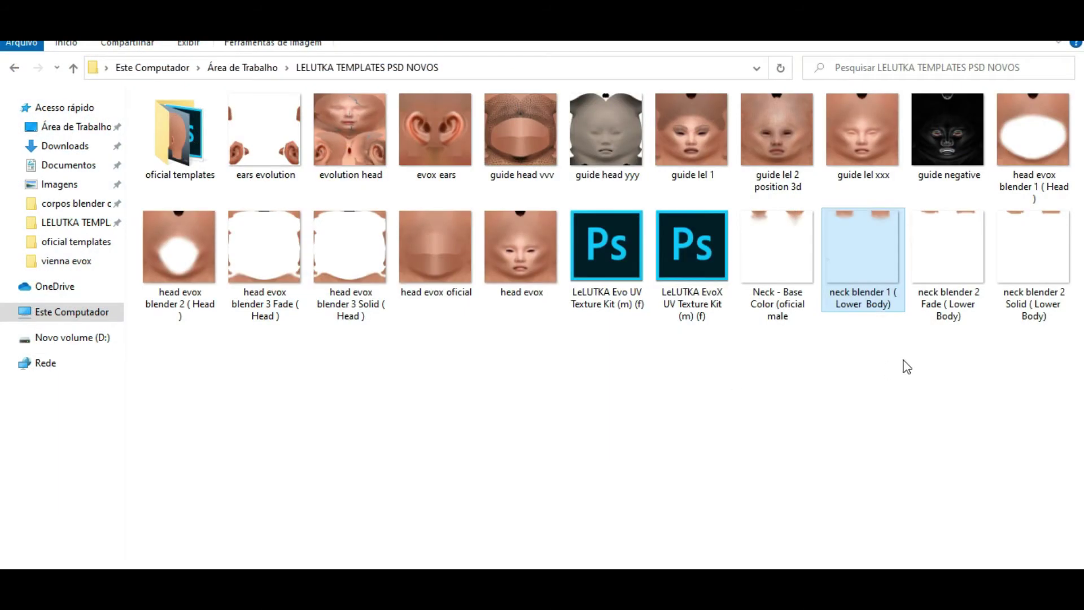
drag(875, 266, 466, 500)
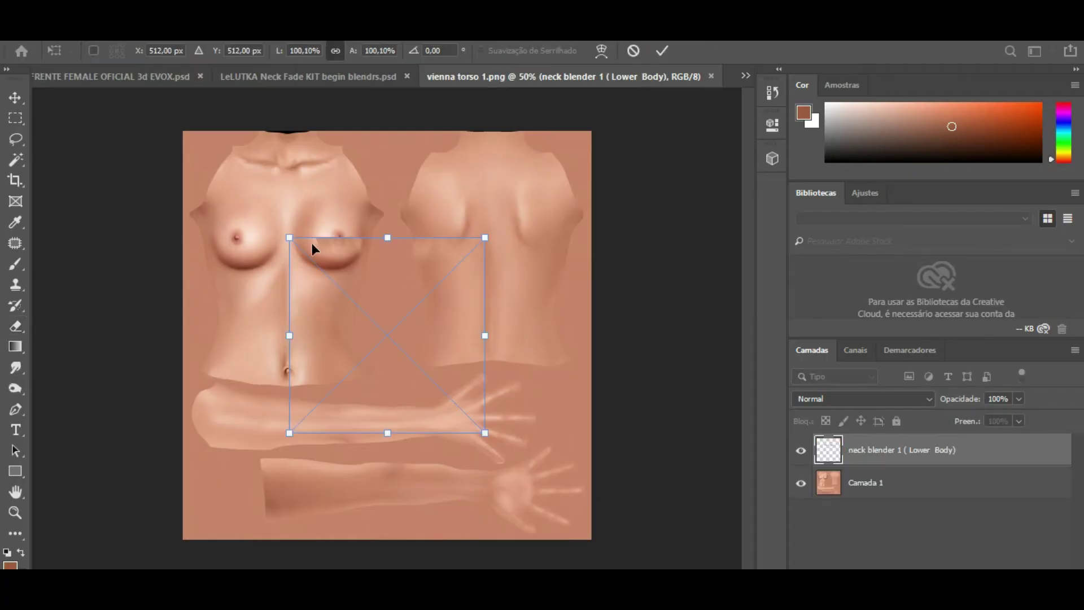
drag(292, 240, 181, 138)
drag(492, 435, 610, 532)
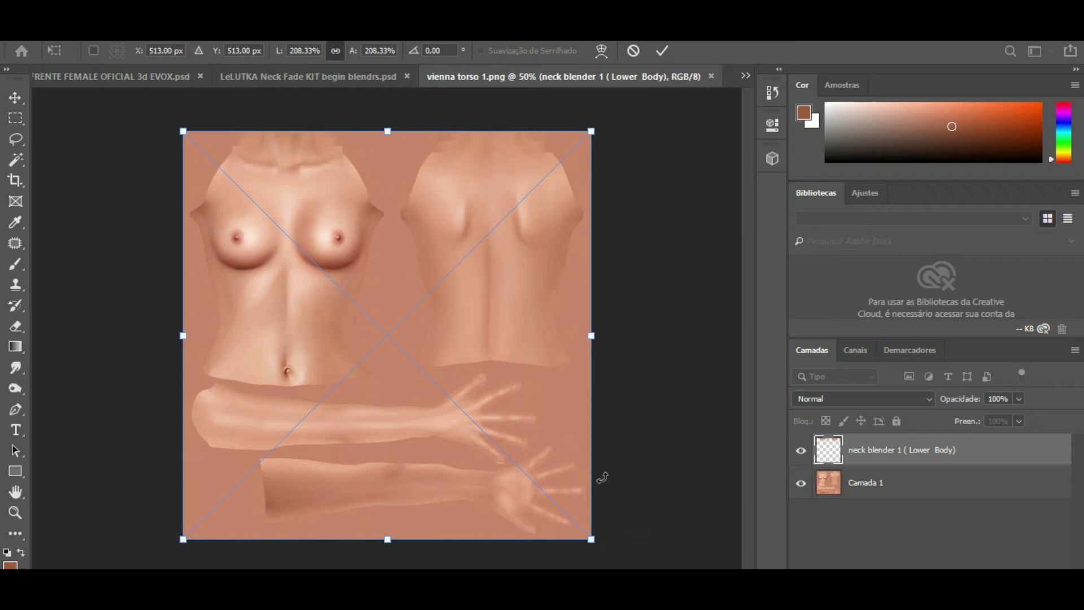
Fine-tune the placed neck blender's edges against the torso canvas, scaling it to 208,23%, and commit the placement.
scroll(555, 359, up, 3)
drag(746, 323, 742, 239)
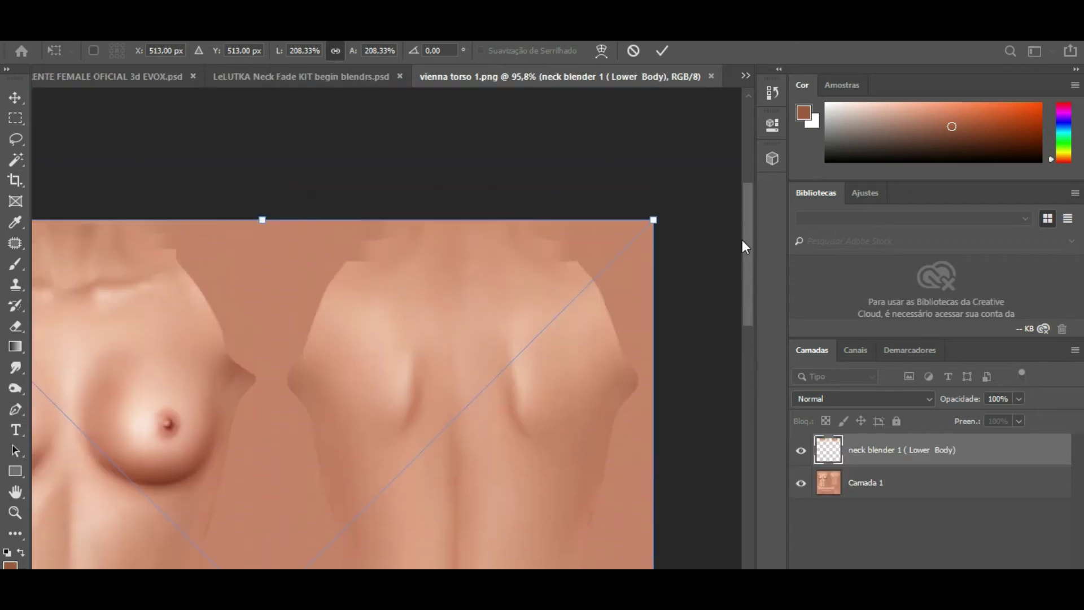
scroll(474, 260, up, 2)
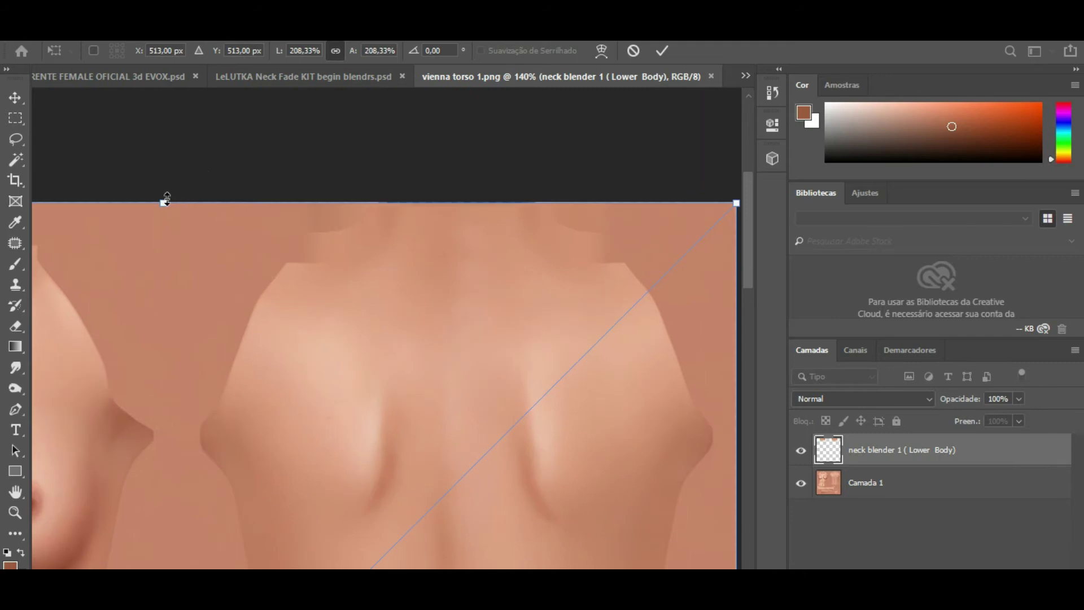
drag(166, 197, 164, 197)
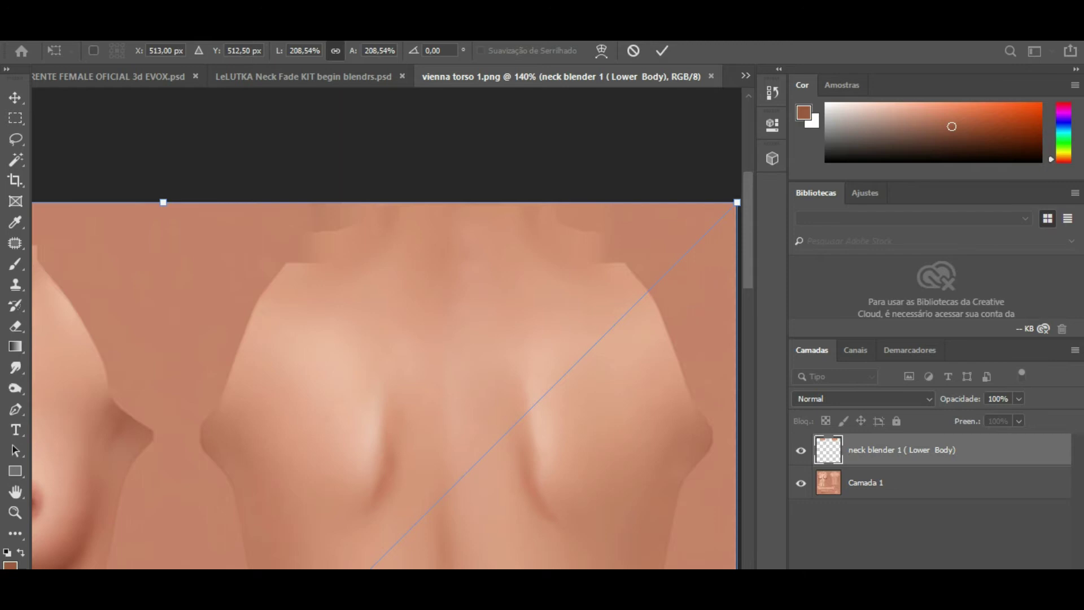
scroll(171, 214, left, 5)
scroll(387, 384, right, 7)
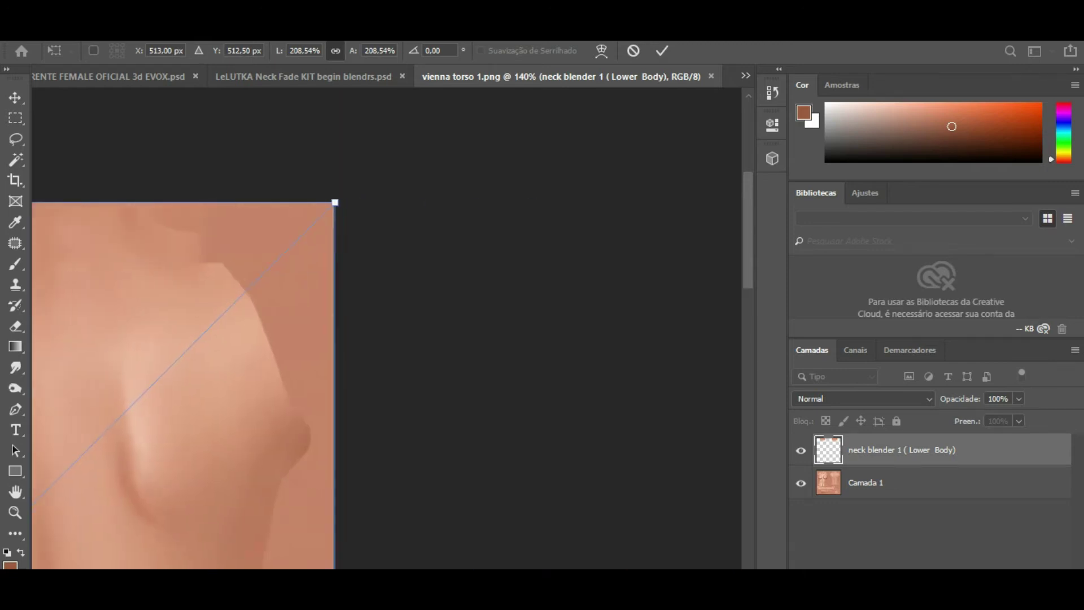
drag(750, 192, 745, 297)
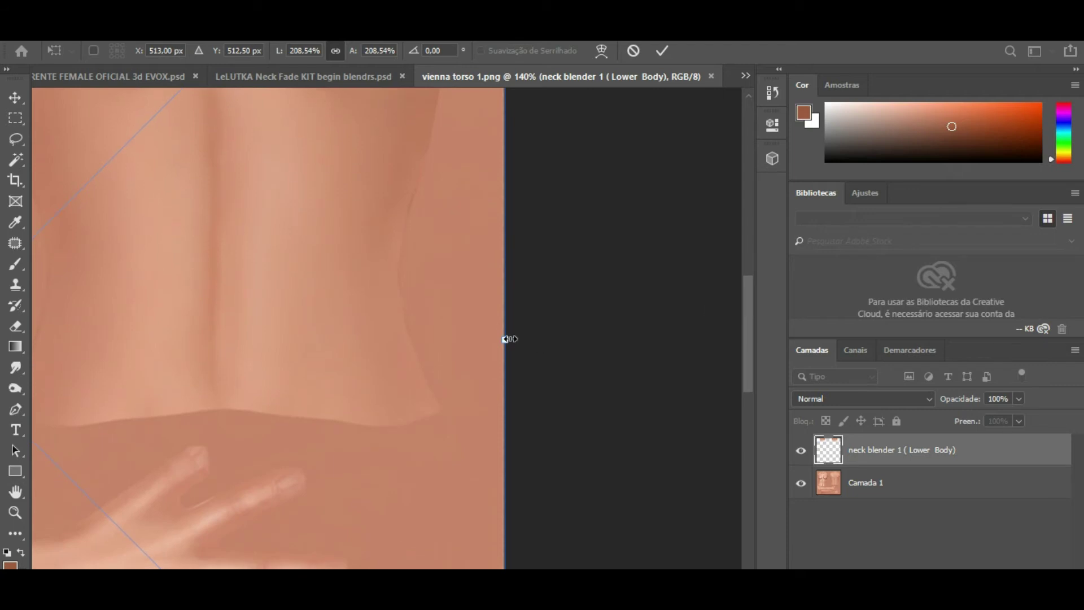
drag(506, 338, 507, 349)
scroll(370, 551, left, 8)
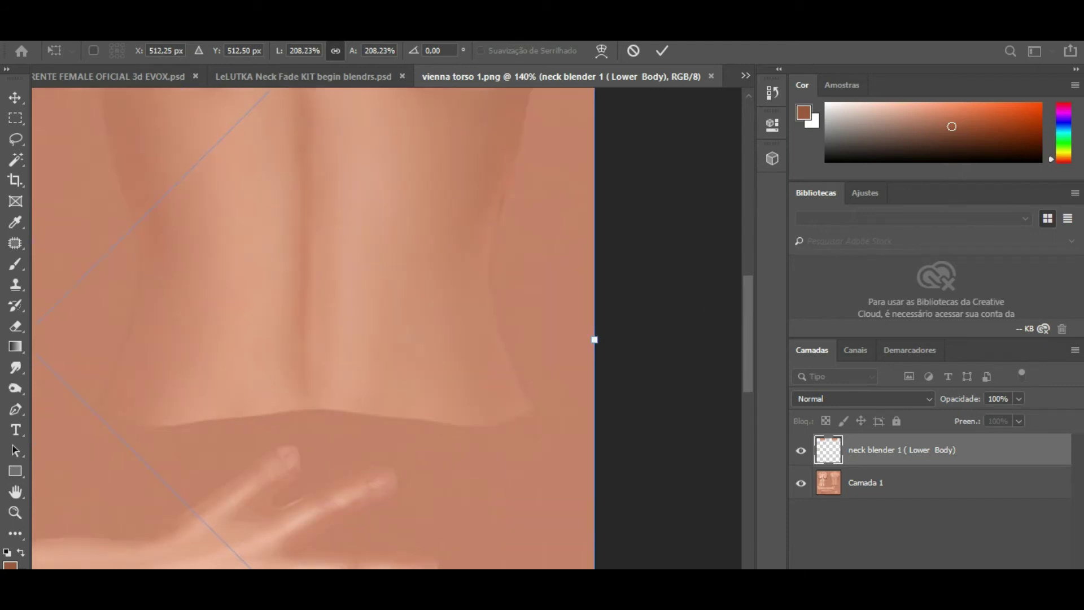
scroll(598, 375, down, 4)
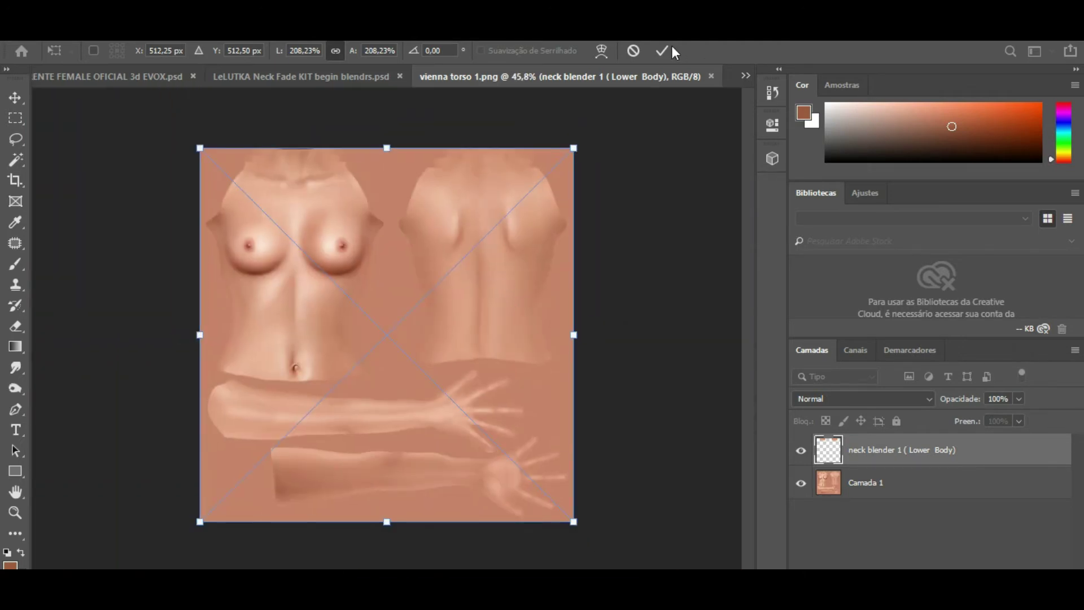
key(e)
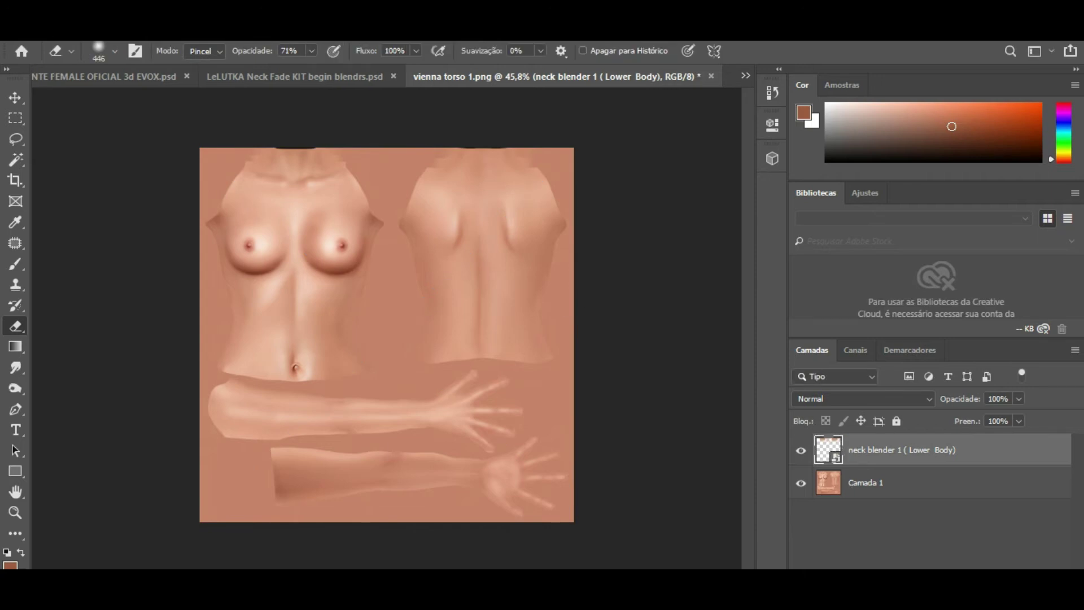
Save the blended torso texture as a PNG named "vienna torso 1 evox ready" in the vienna evox folder.
click(43, 33)
click(113, 202)
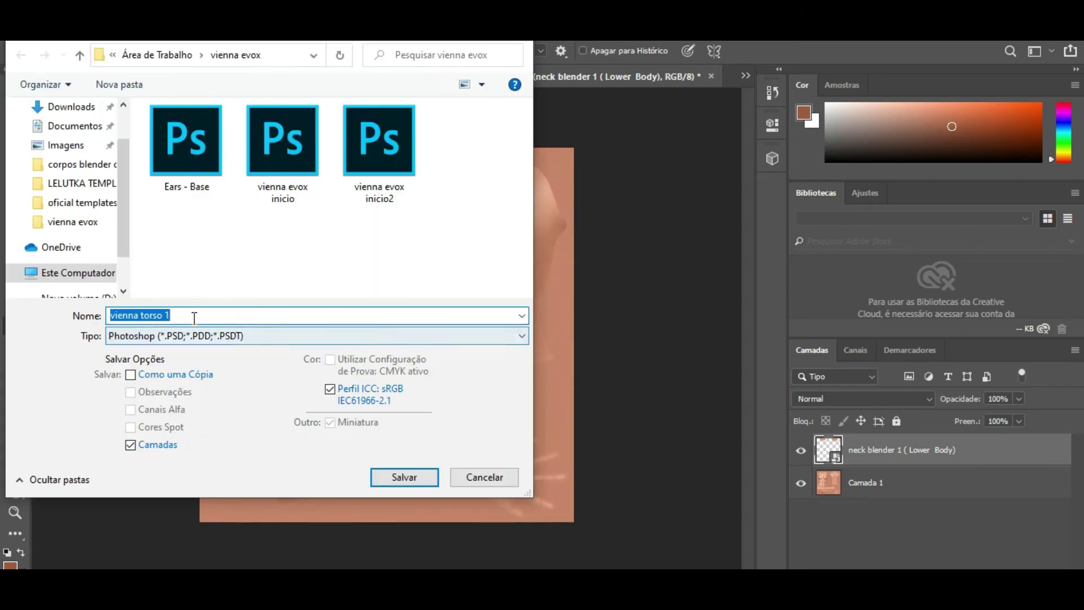
click(194, 317)
click(203, 335)
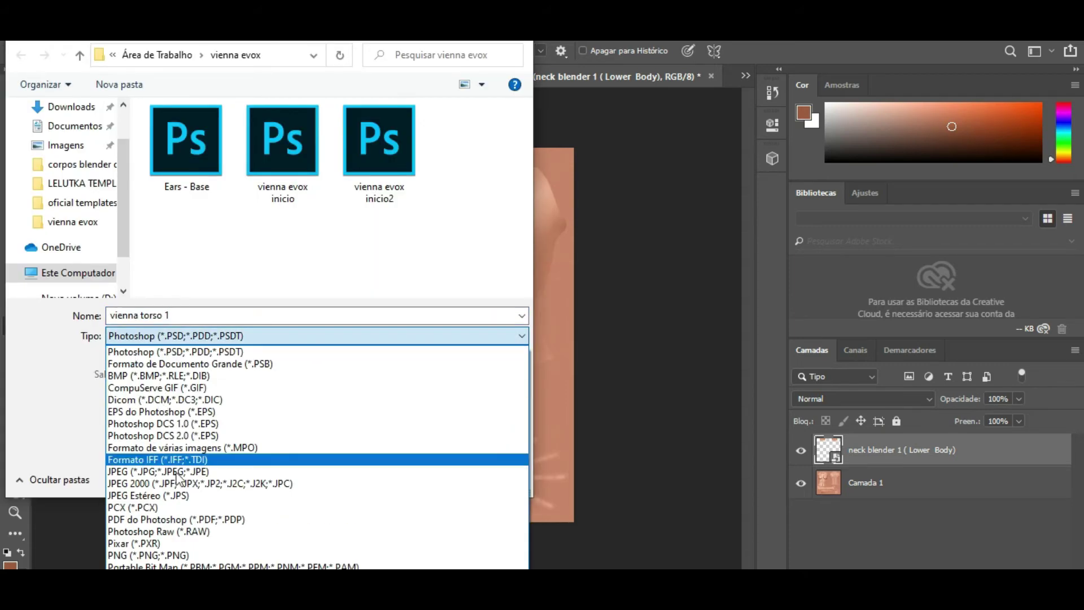
click(163, 554)
click(218, 315)
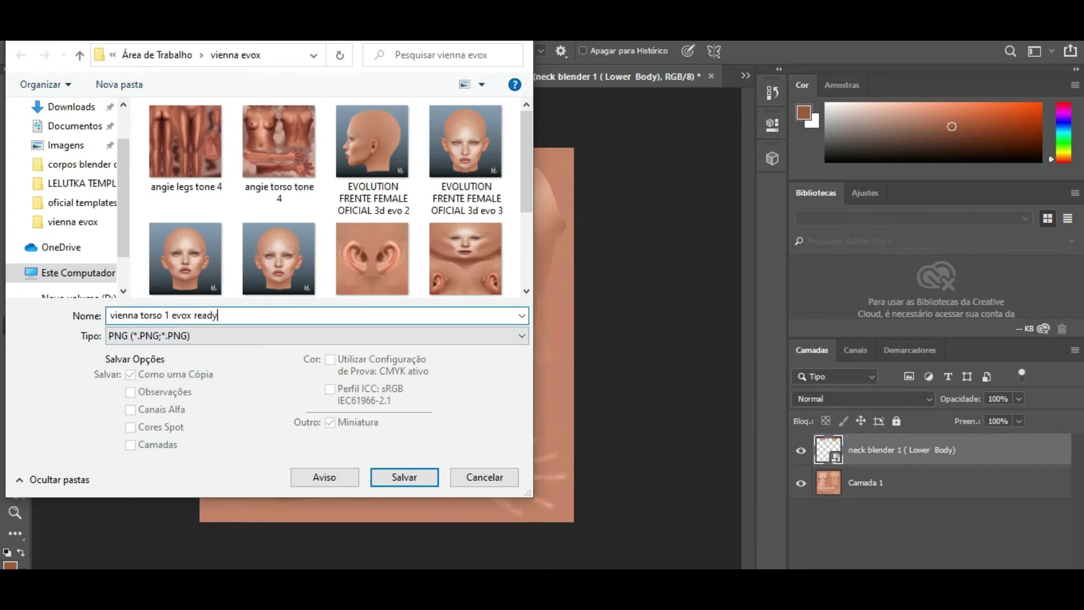
click(408, 478)
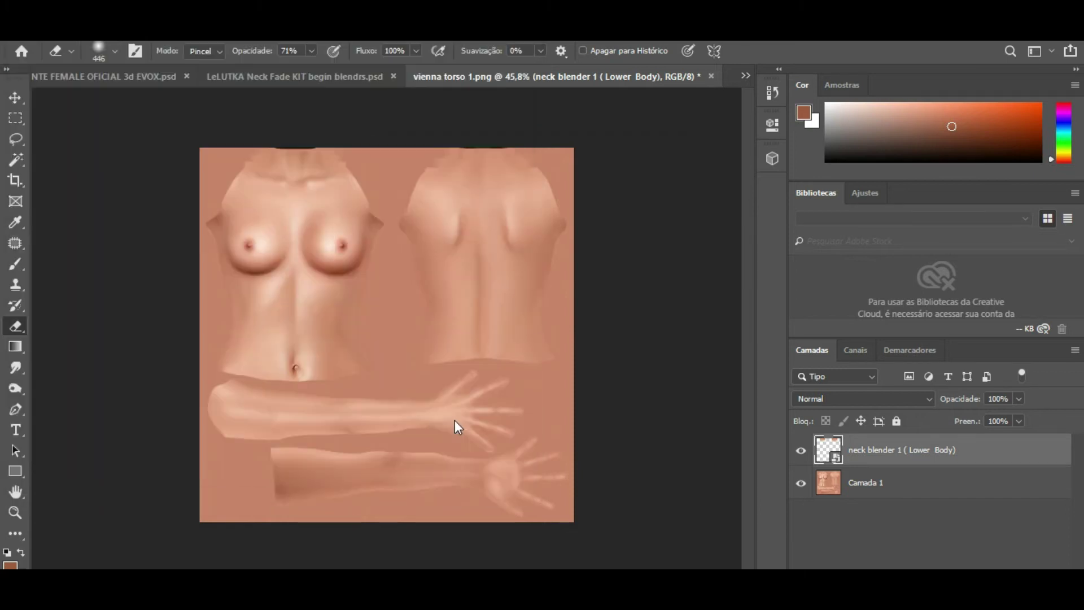
Switch to the Second Life viewer and set the tattoo's Head Tattoo to the local texture "vienna head inicioo".
click(657, 178)
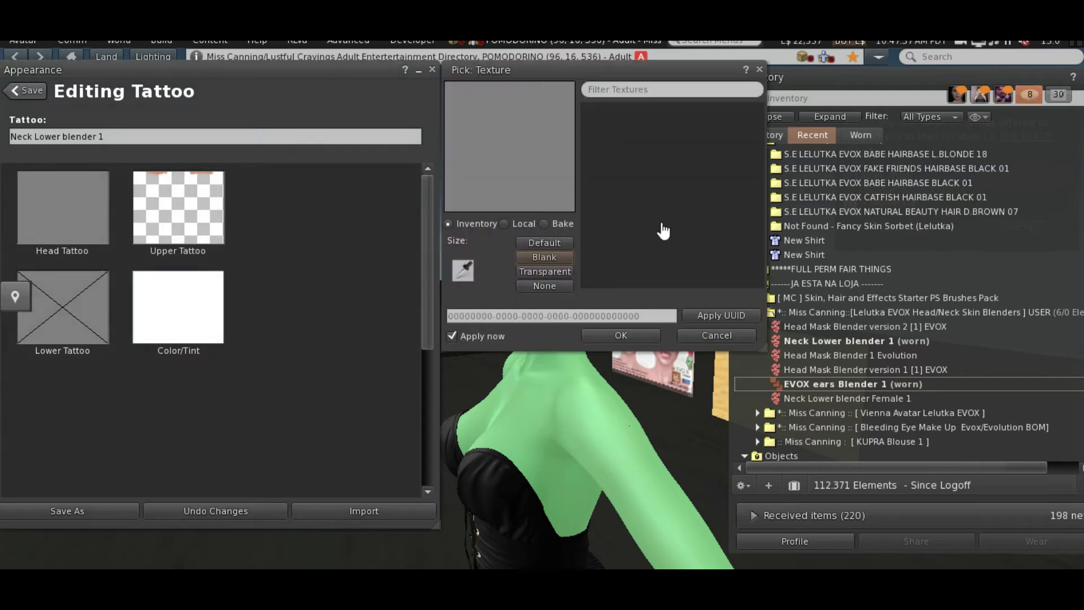
click(513, 222)
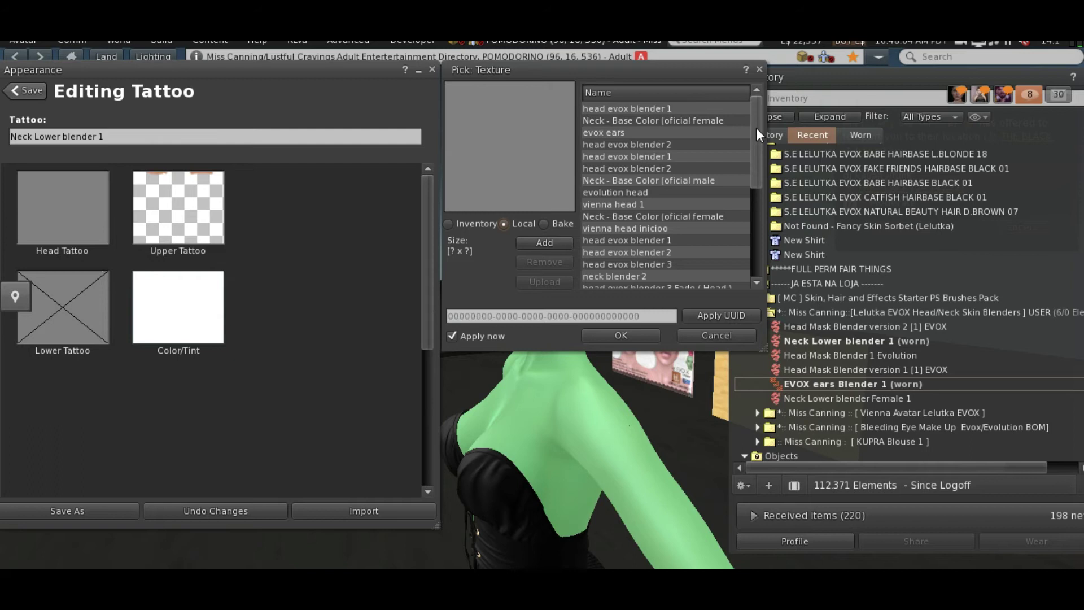
click(642, 208)
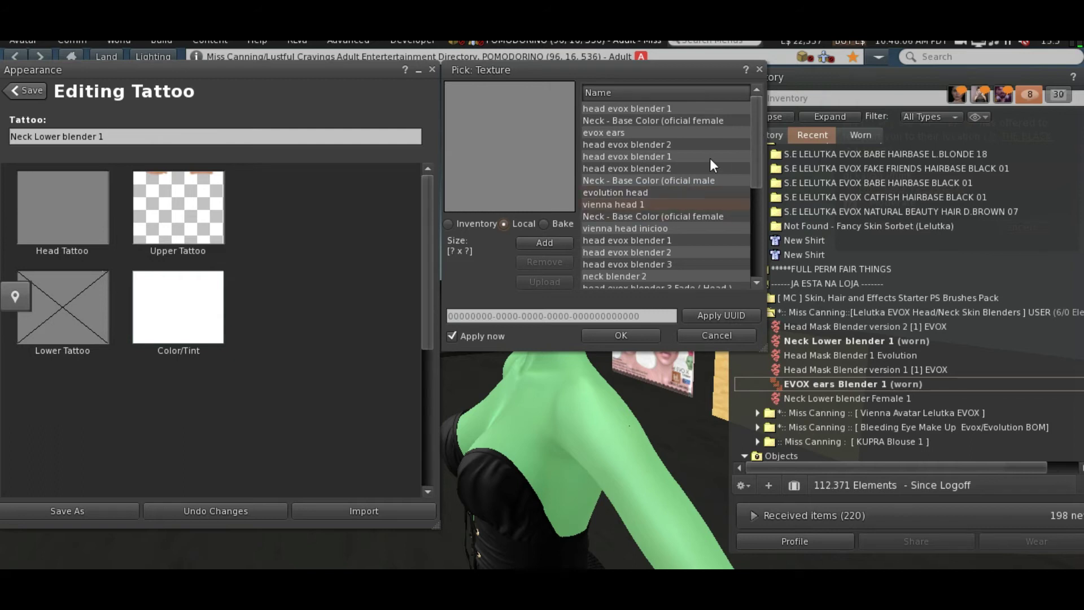
click(663, 229)
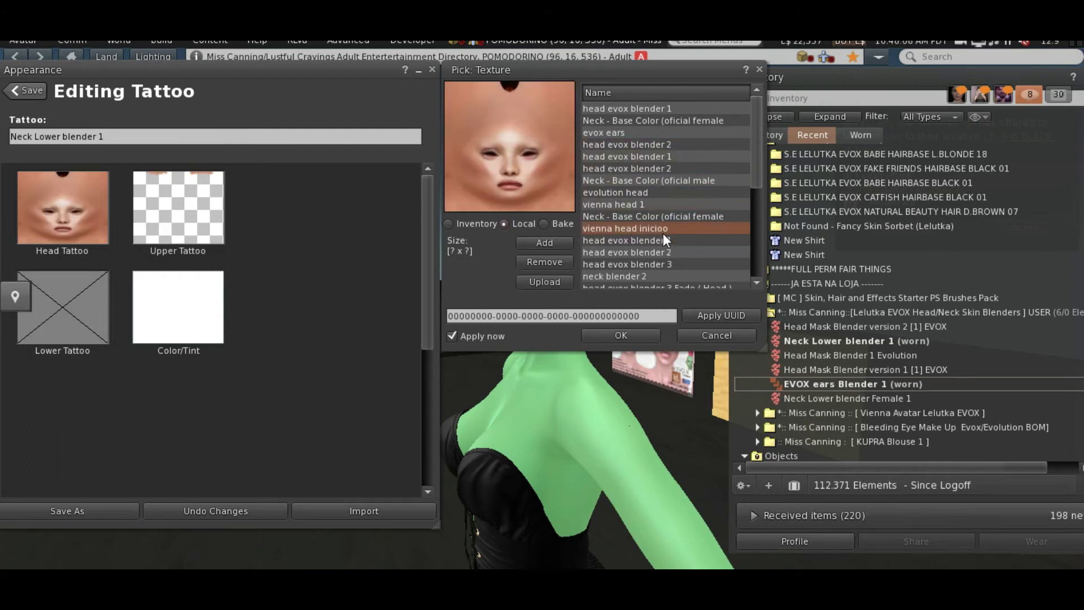
click(614, 332)
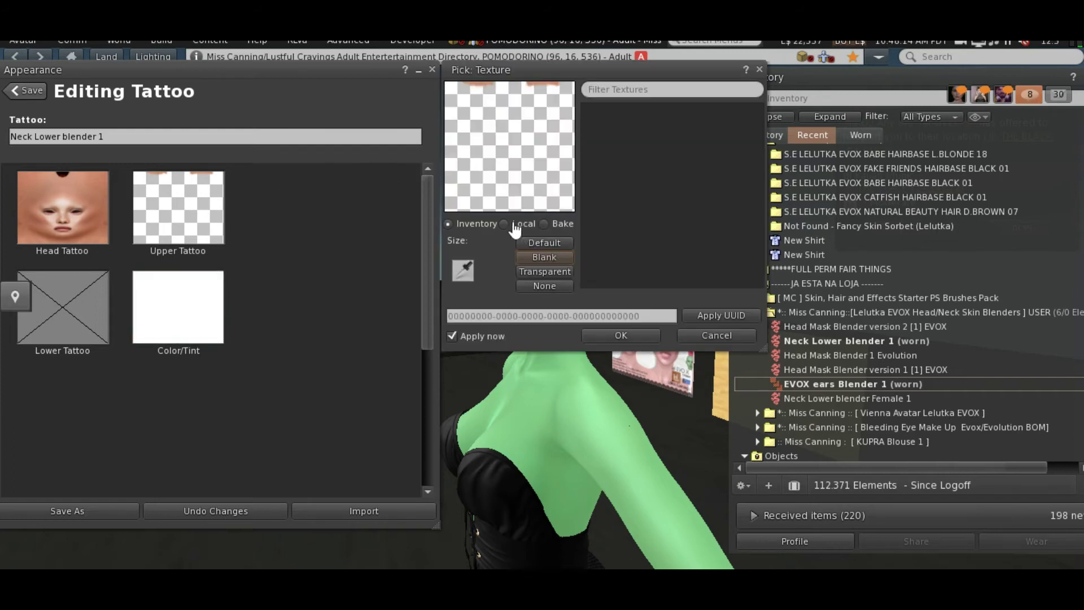
Add "vienna torso 1 evox ready" as a local texture and apply it to the Upper Tattoo.
click(514, 221)
drag(758, 117, 734, 266)
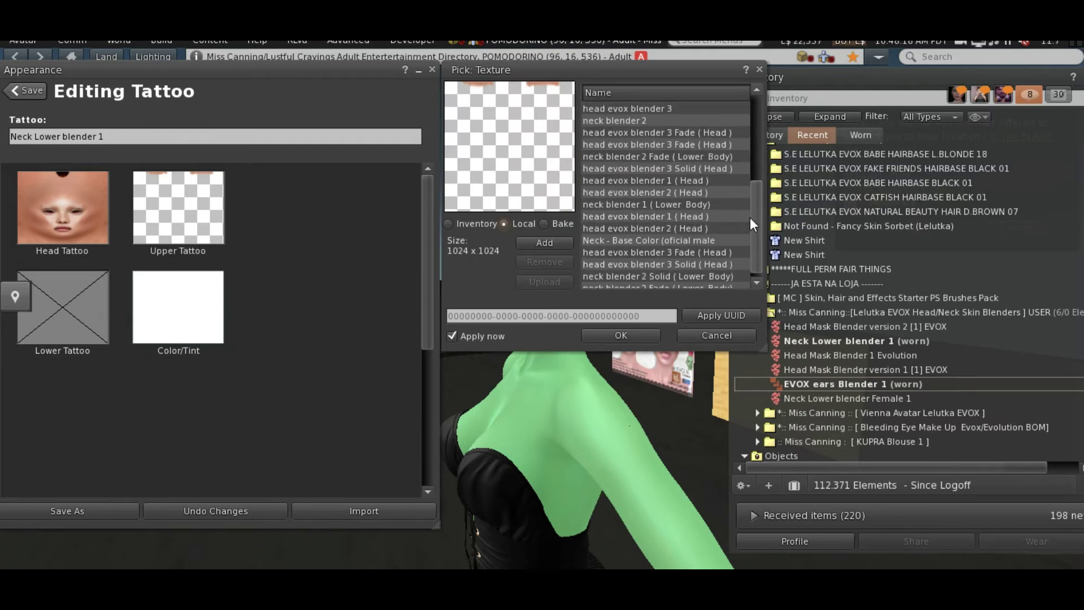
click(531, 242)
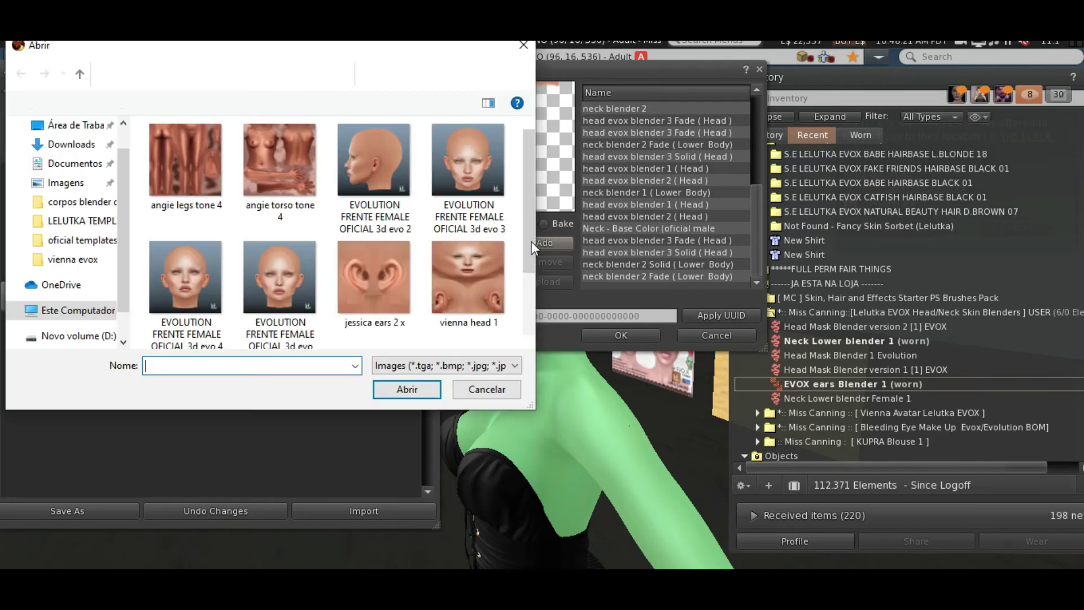
scroll(522, 227, down, 2)
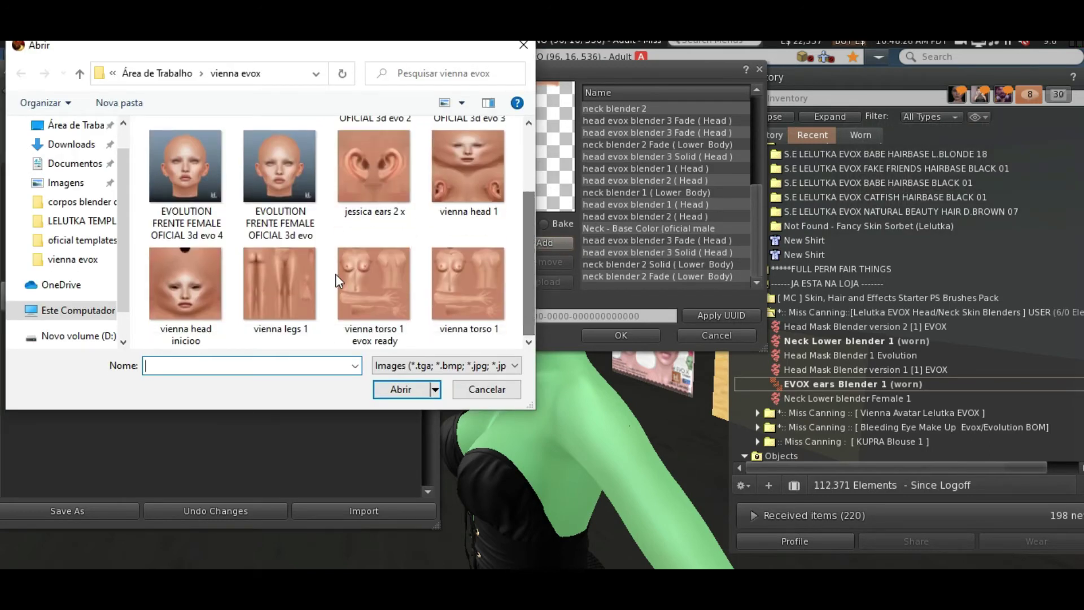
click(379, 281)
double_click(380, 281)
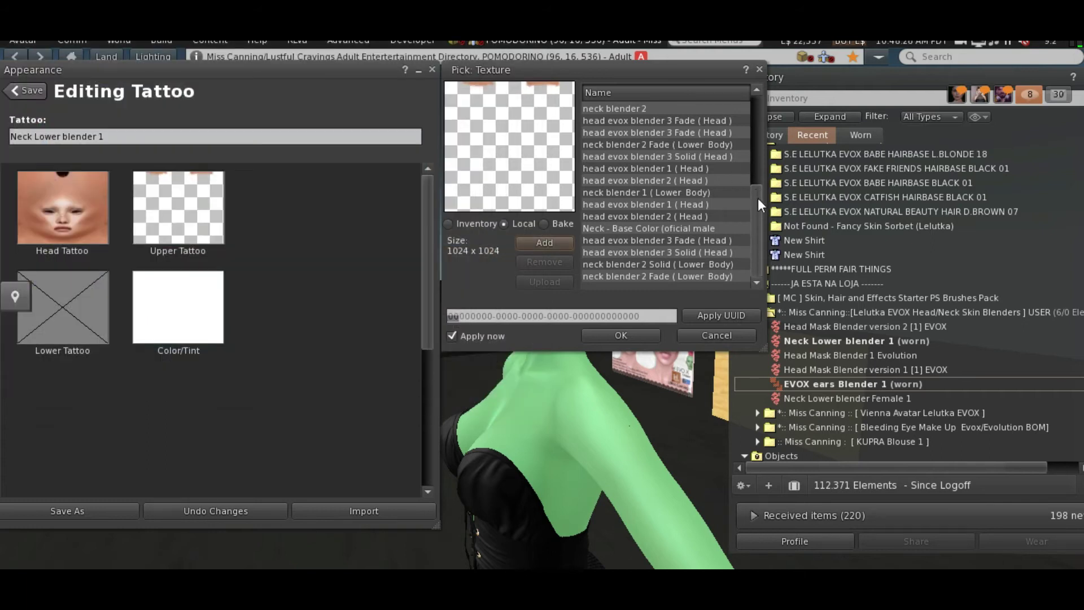
click(685, 277)
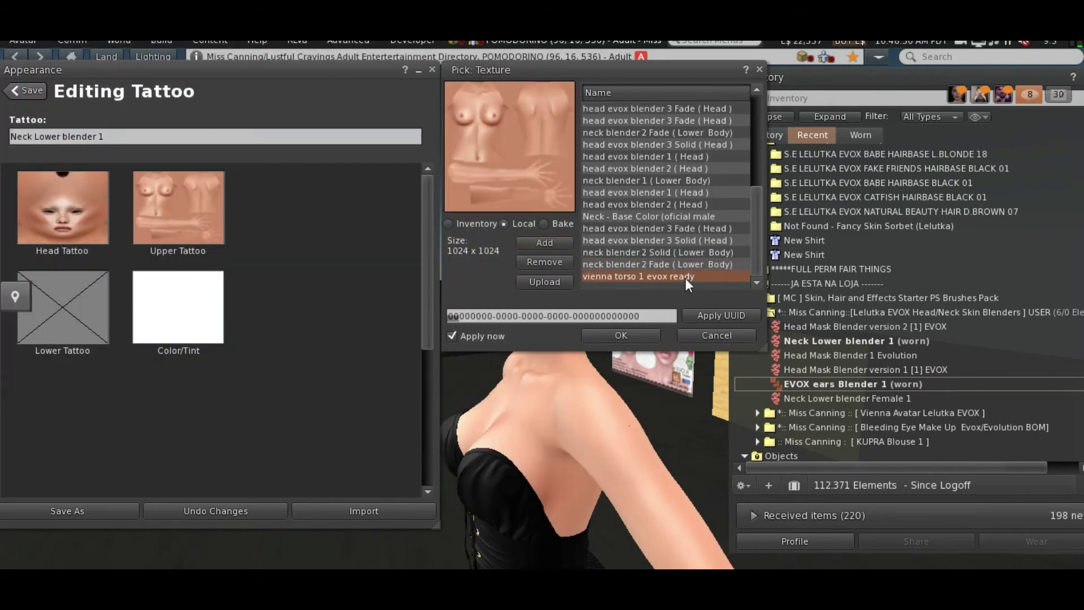
click(615, 340)
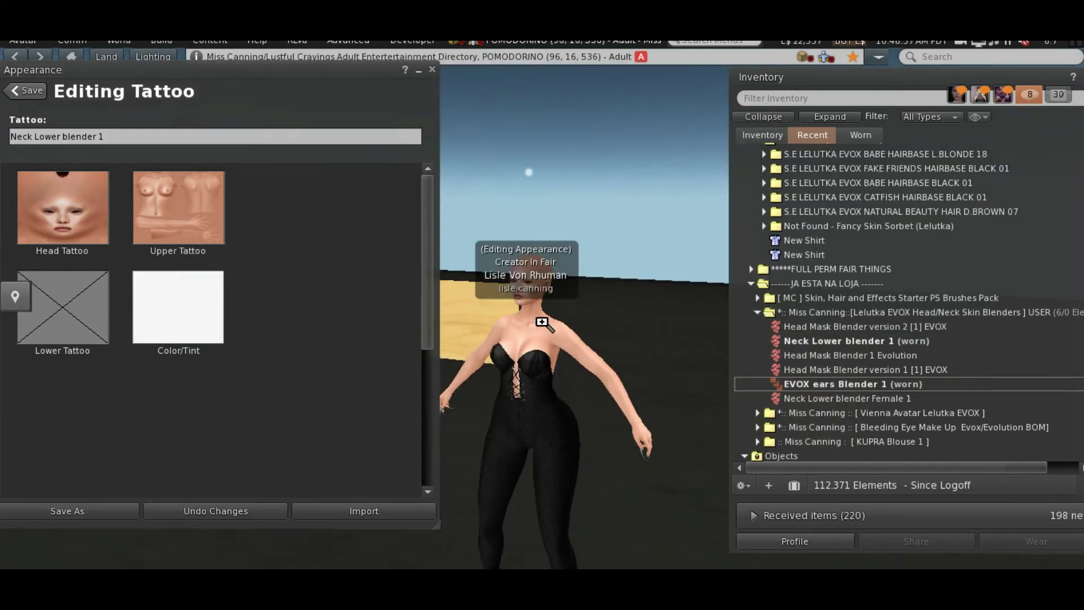
Inspect the head and torso skins on the avatar up close, and return to the outfit's clothing parts list.
scroll(555, 460, up, 3)
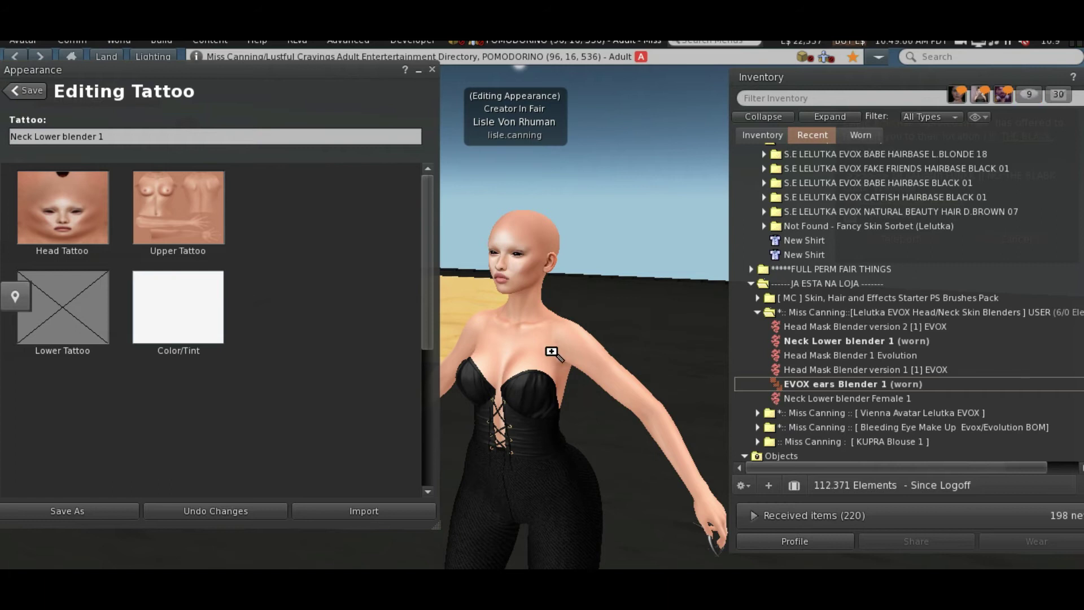
alt+click(533, 300)
drag(533, 300, 559, 307)
drag(562, 479, 266, 271)
scroll(542, 328, down, 5)
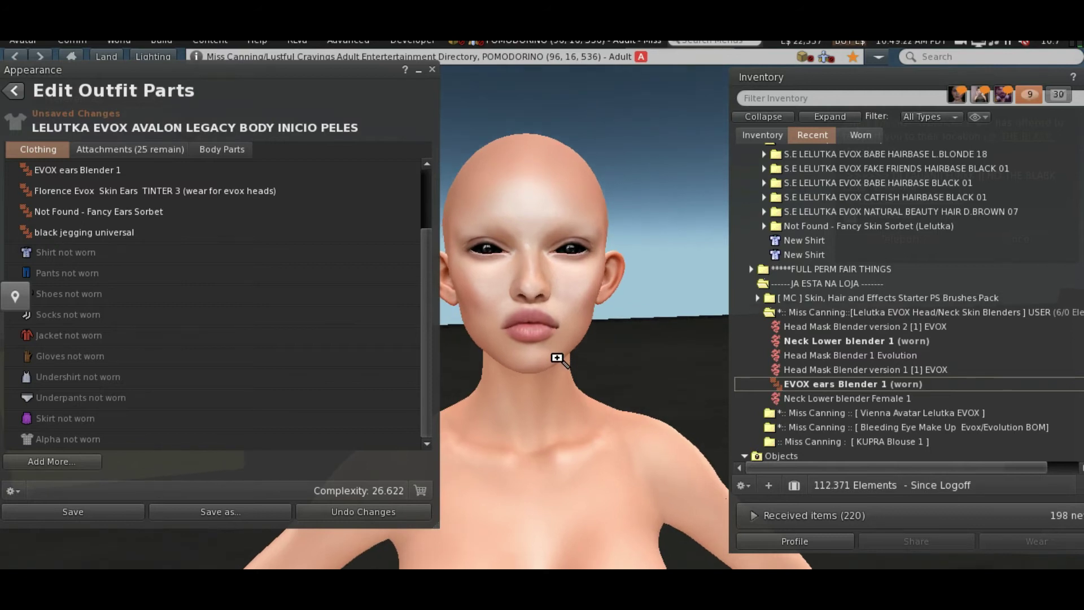
Examine the blend between the avatar's head, neck and chest from the front, above and the side.
scroll(557, 358, down, 1)
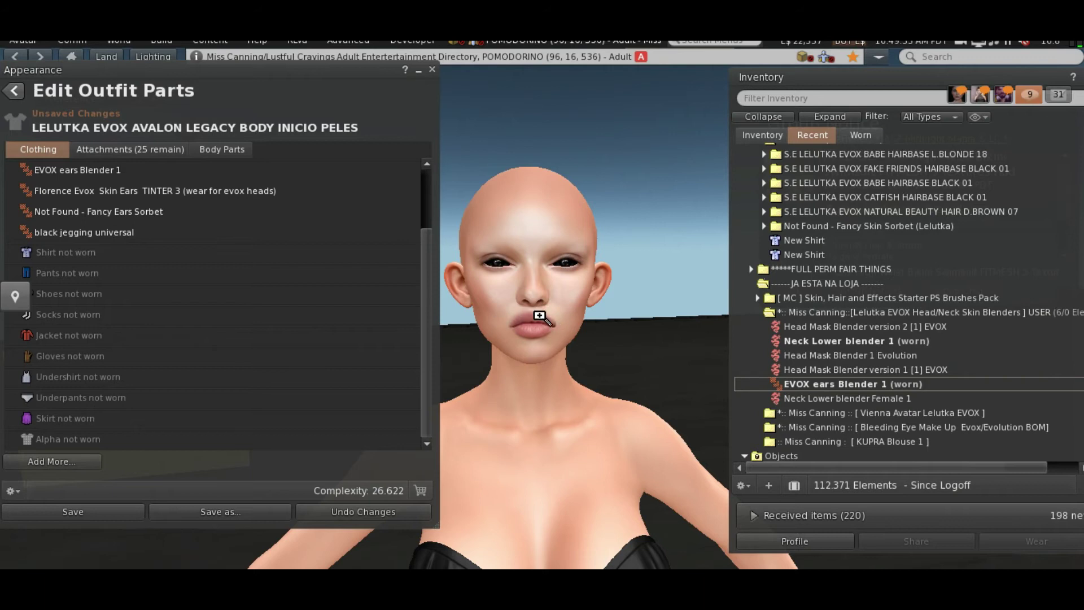
drag(550, 320, 293, 359)
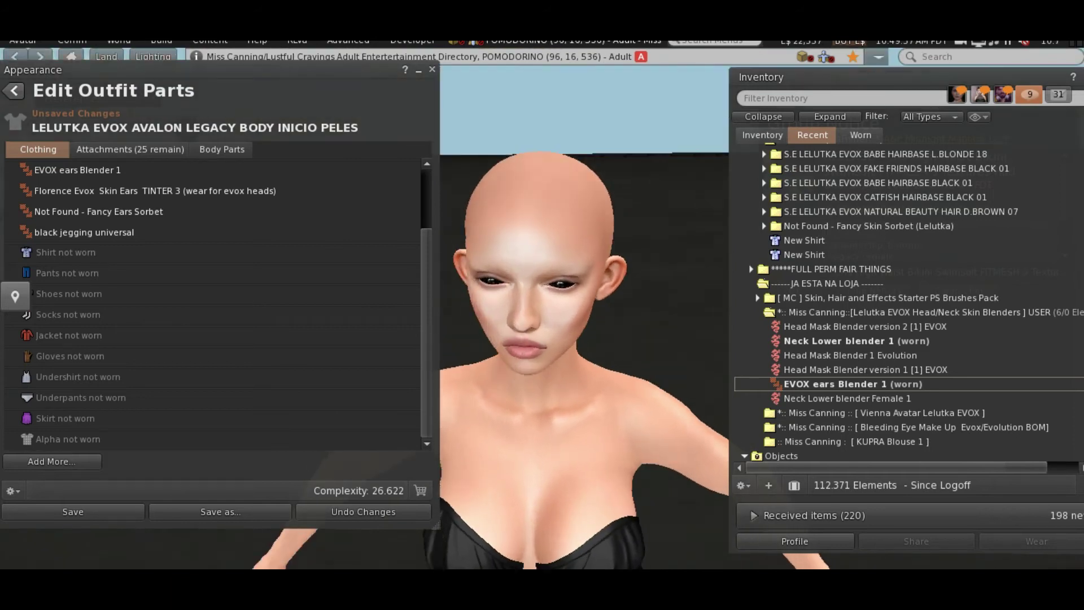
scroll(552, 469, down, 3)
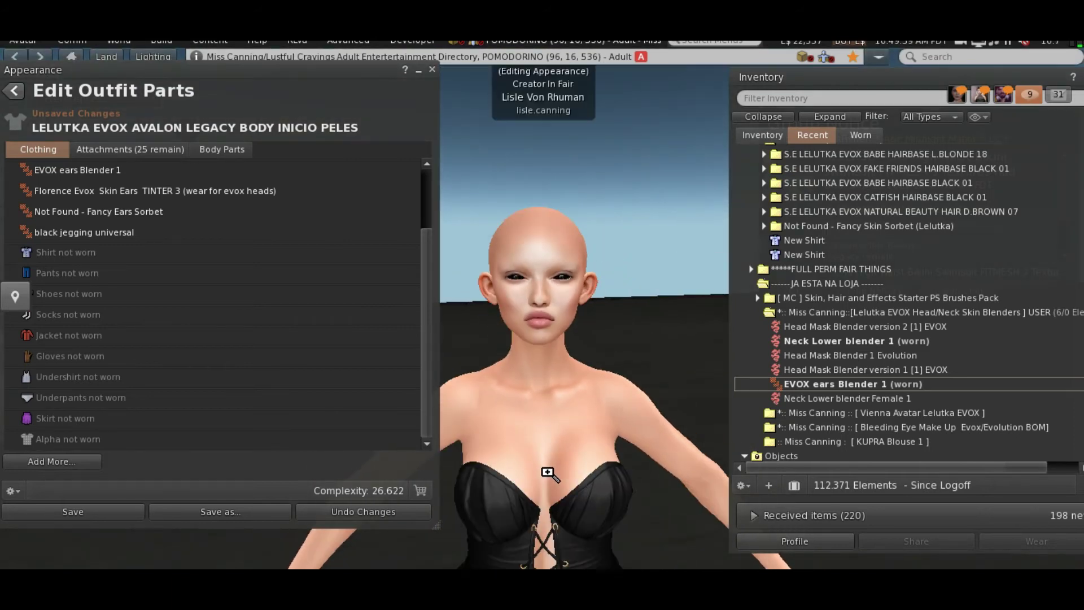
drag(539, 328, 677, 334)
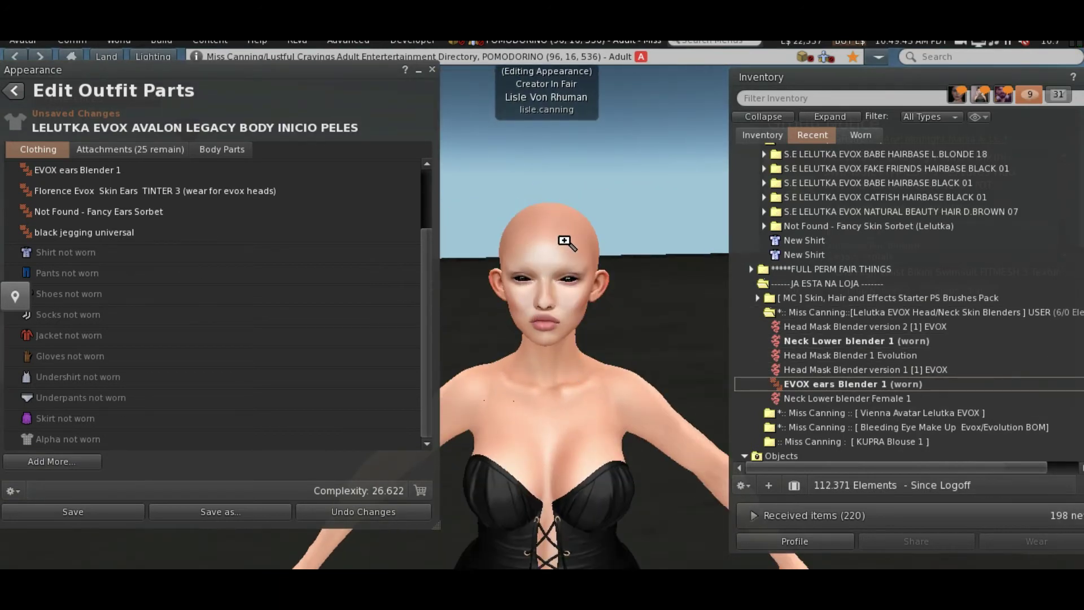
drag(570, 313, 626, 316)
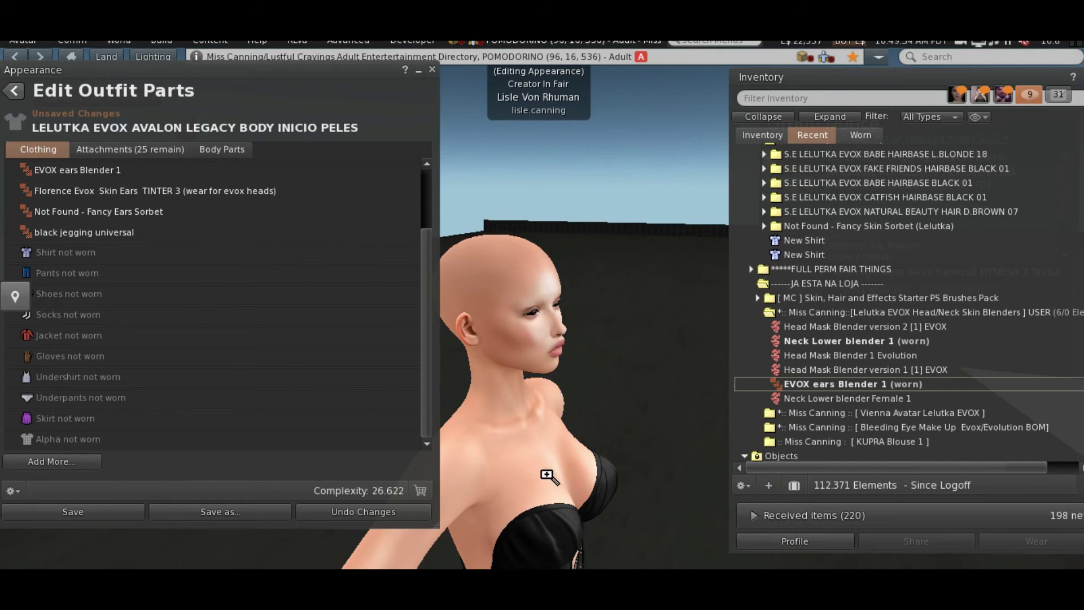
click(515, 416)
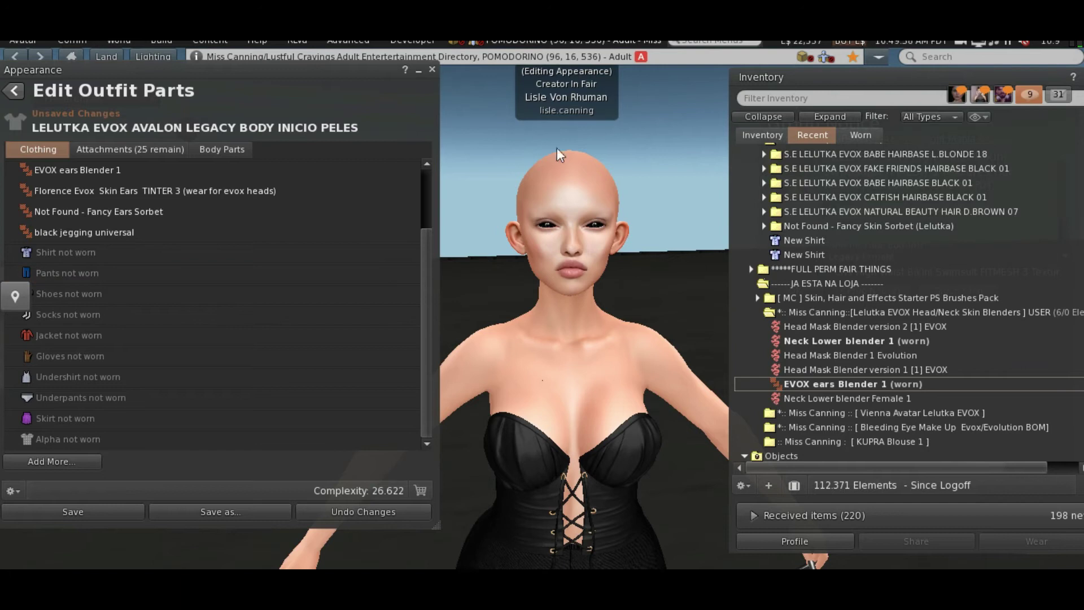
click(590, 368)
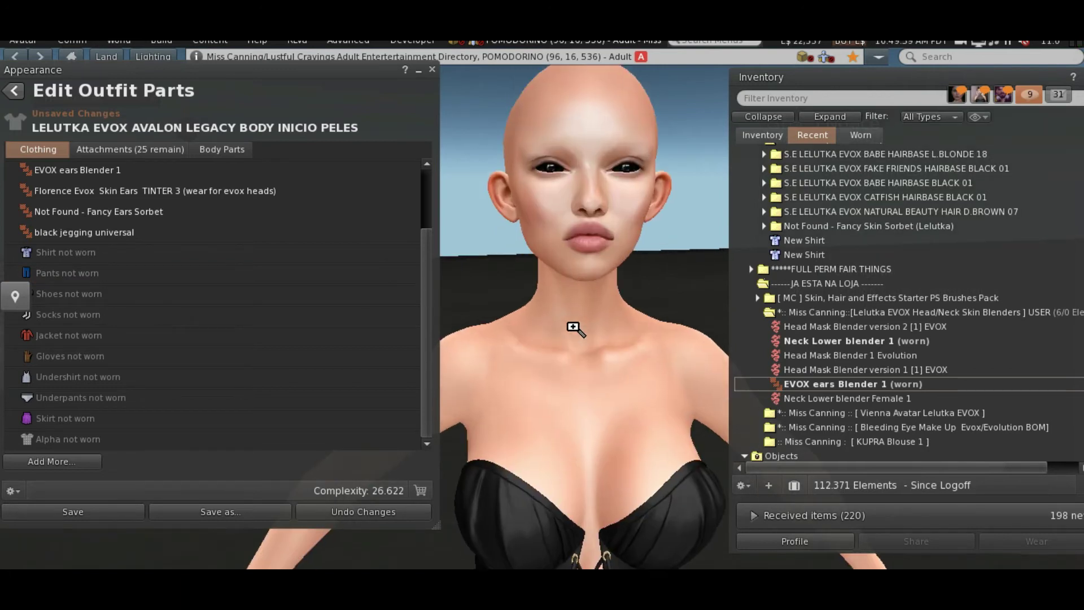
drag(581, 283, 542, 323)
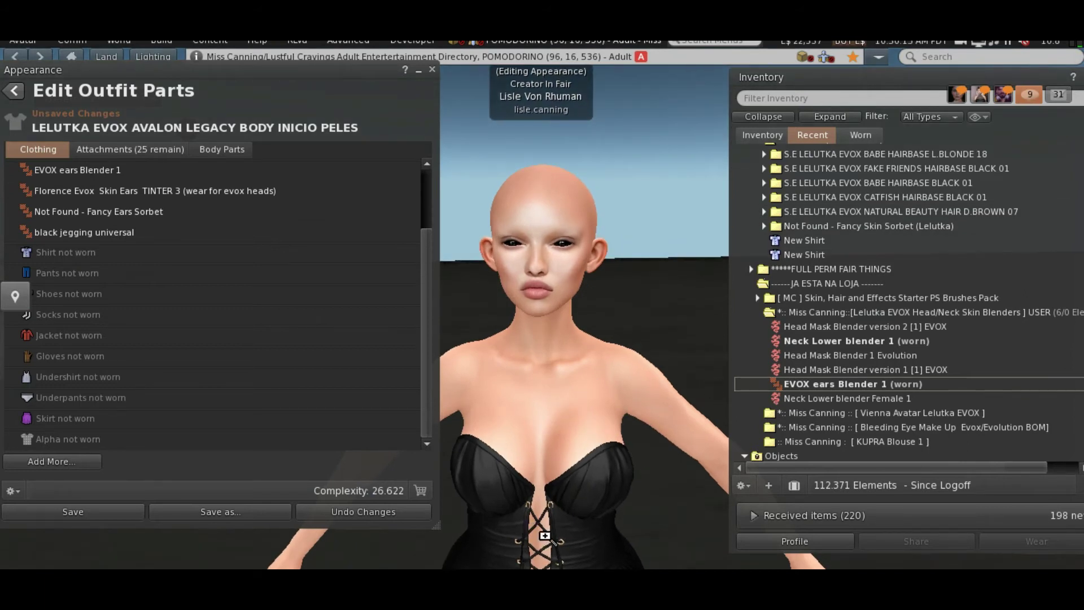
Switch to Photoshop and check the vienna head 1-Recuperado.png and vienna evox inicio2.psd documents, reviewing the latter's head blender layers.
mouse_move(529, 567)
click(528, 537)
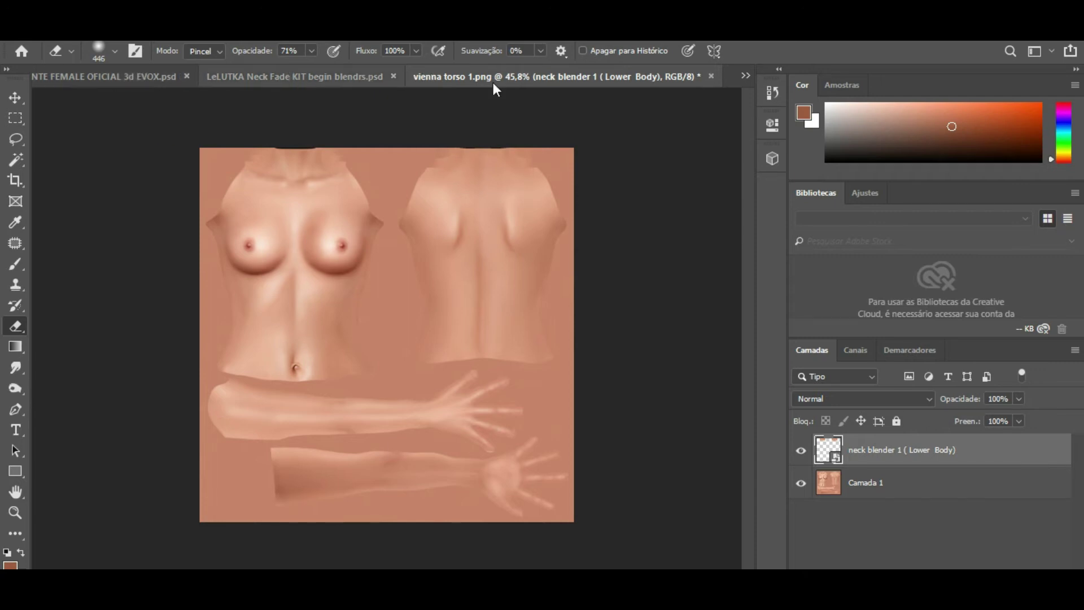
click(744, 74)
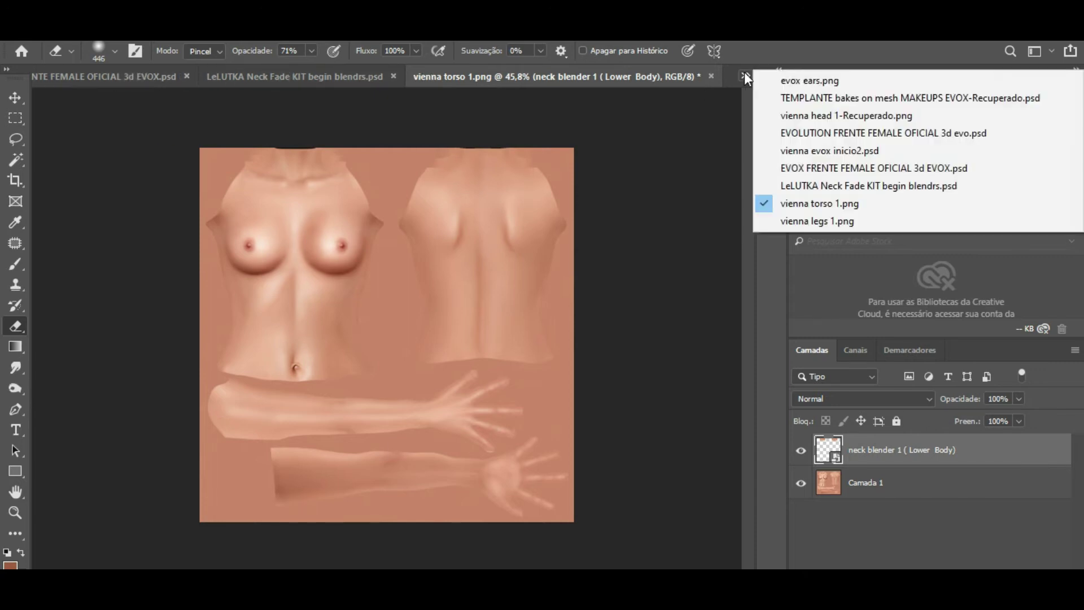
click(877, 116)
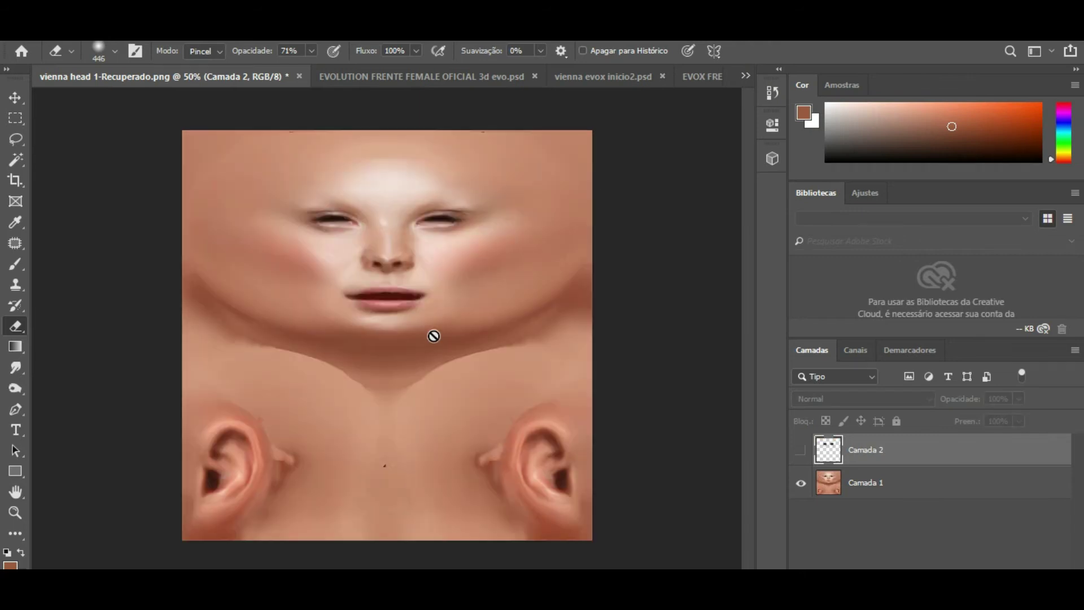
click(746, 75)
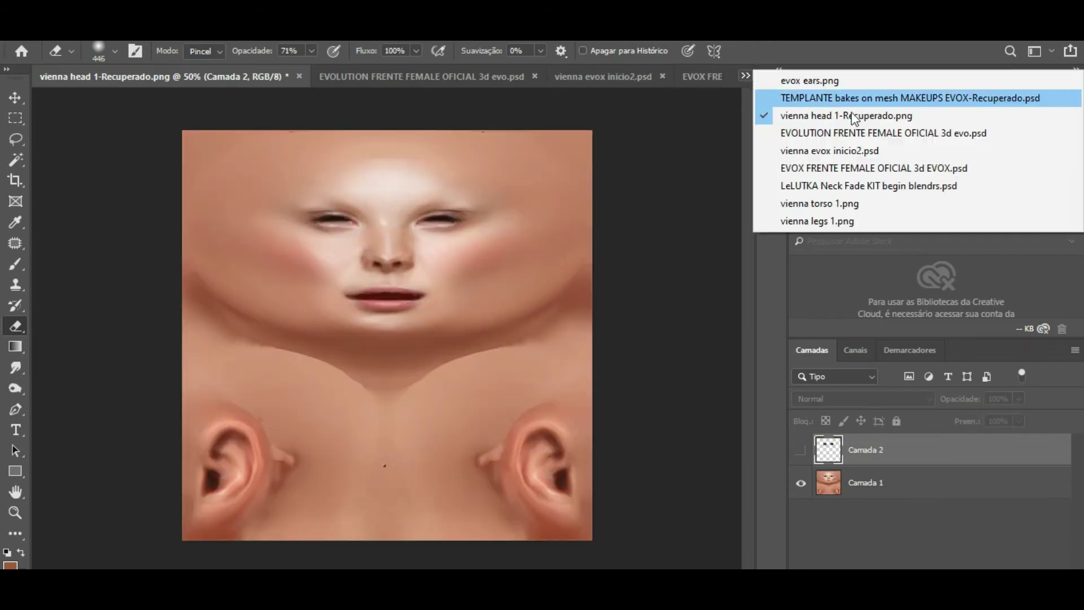
click(852, 151)
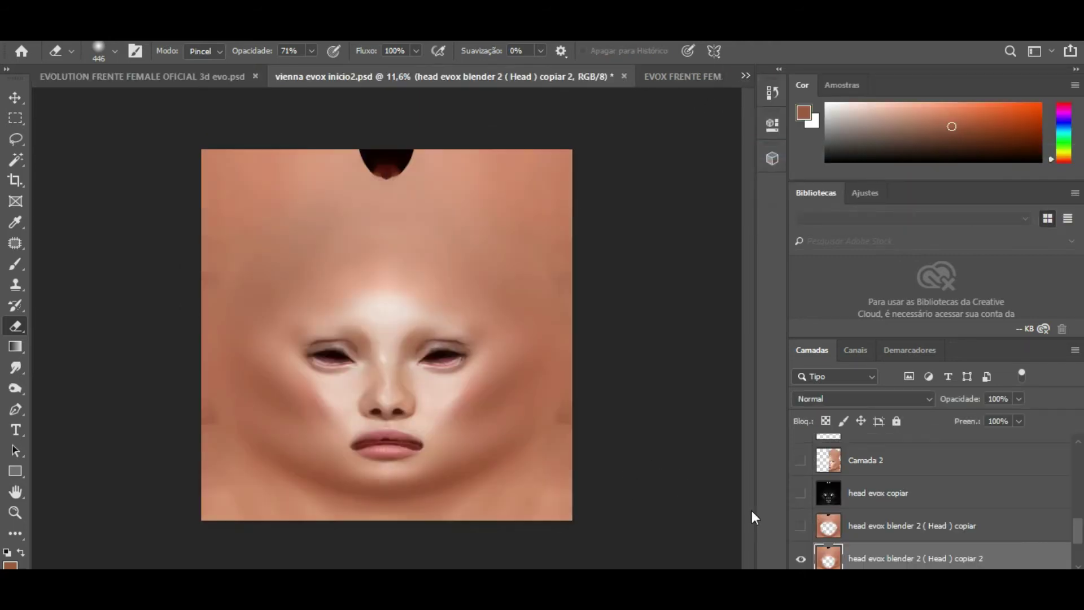
scroll(856, 534, down, 3)
scroll(858, 536, up, 5)
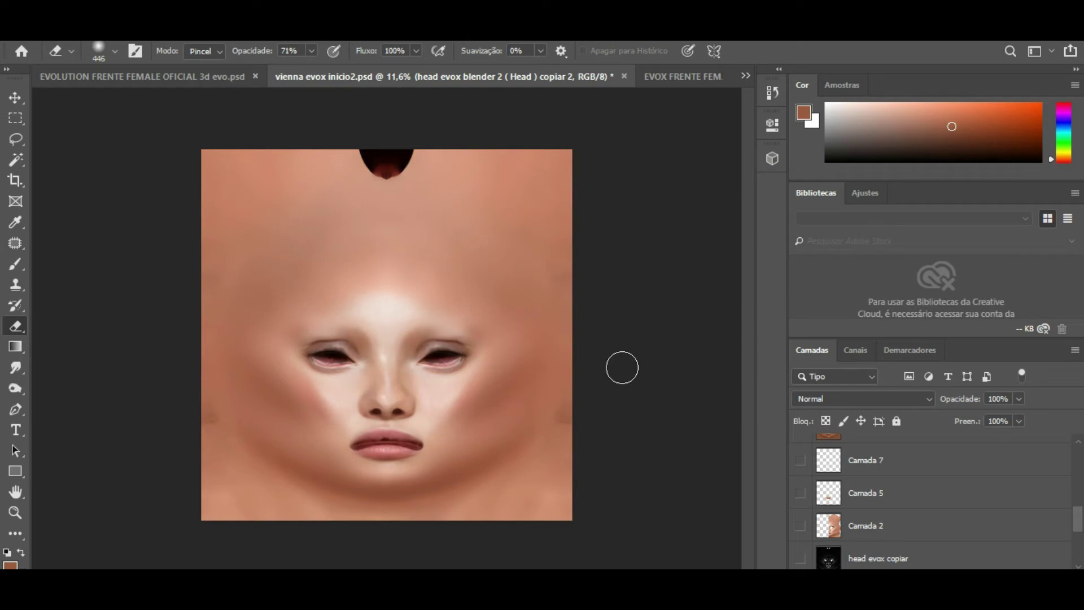
scroll(891, 463, down, 3)
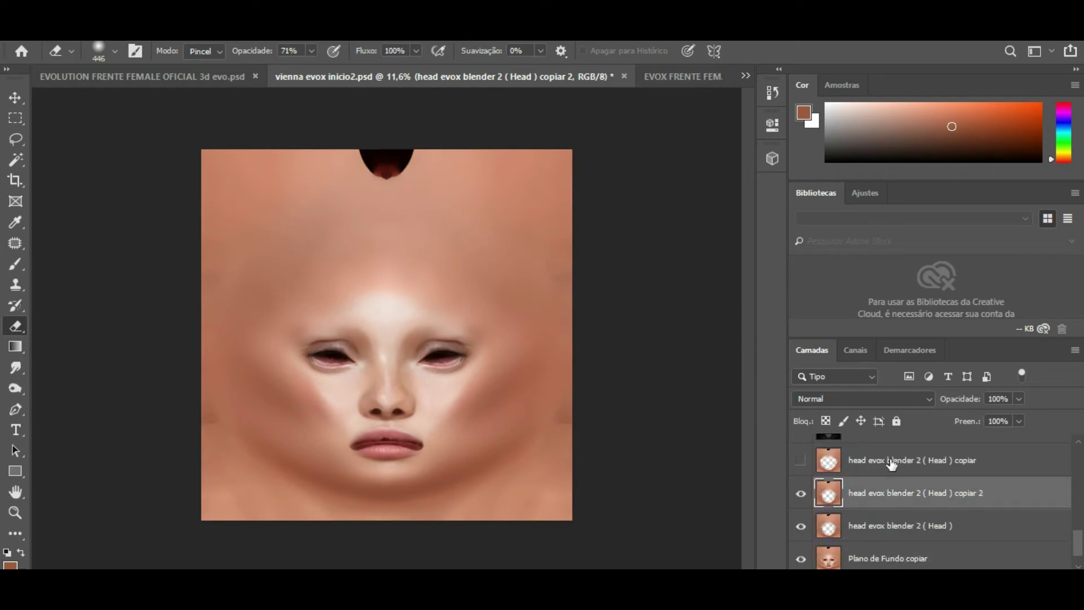
scroll(891, 463, down, 1)
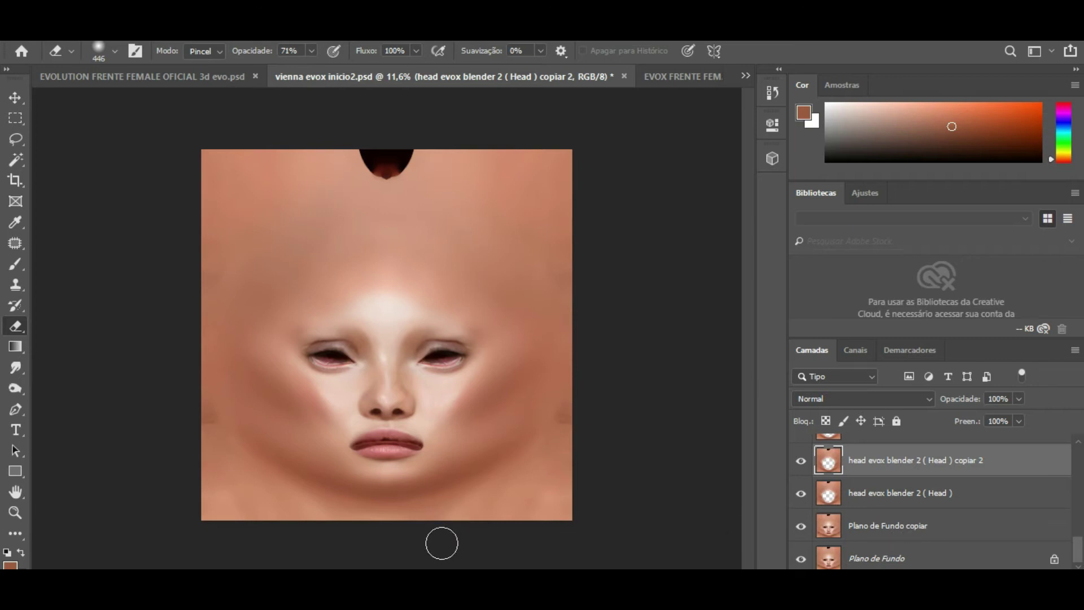
Open "vienna head inicioo" from the vienna evox folder in Adobe Photoshop CC 2019.
mouse_move(451, 567)
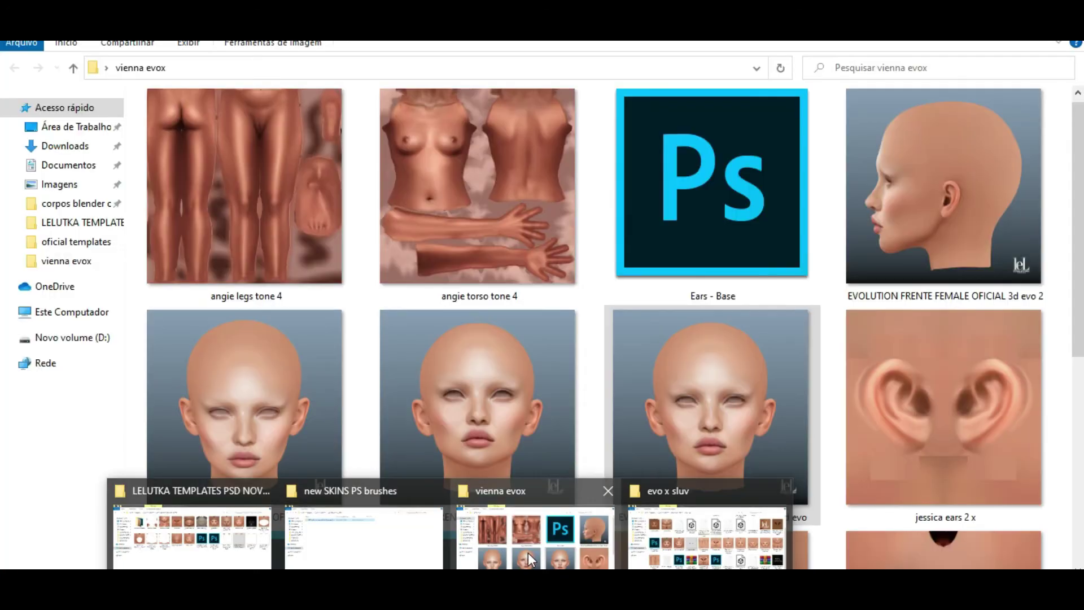
mouse_move(704, 562)
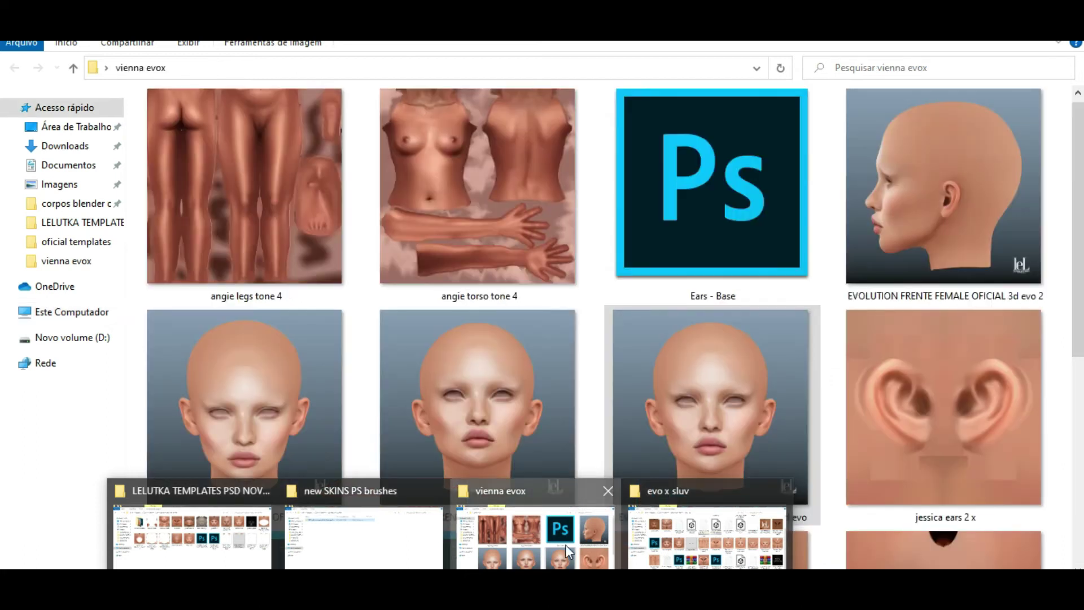
click(564, 544)
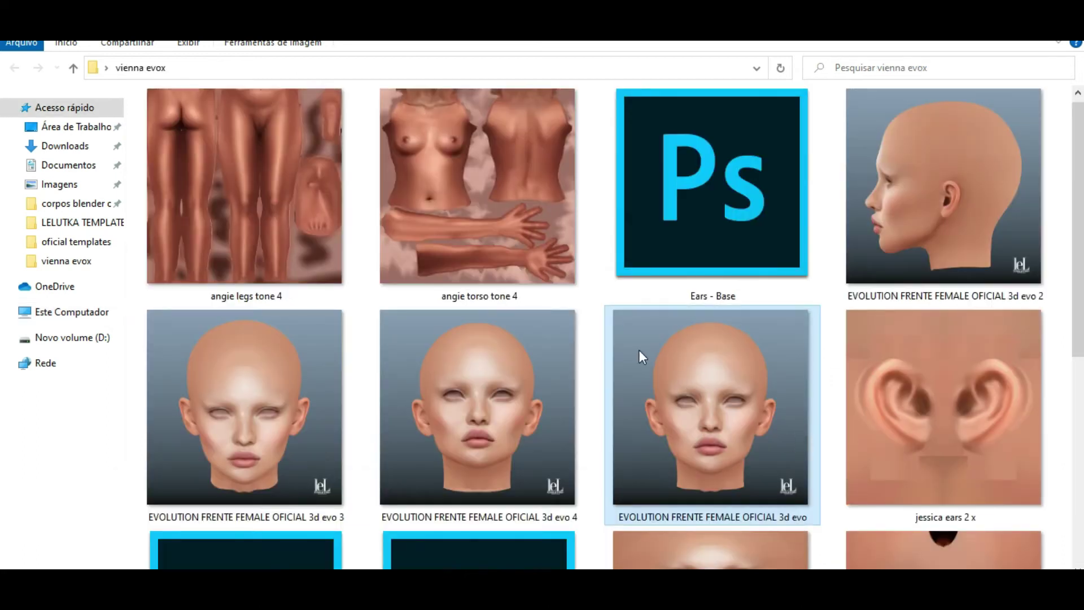
scroll(639, 350, down, 5)
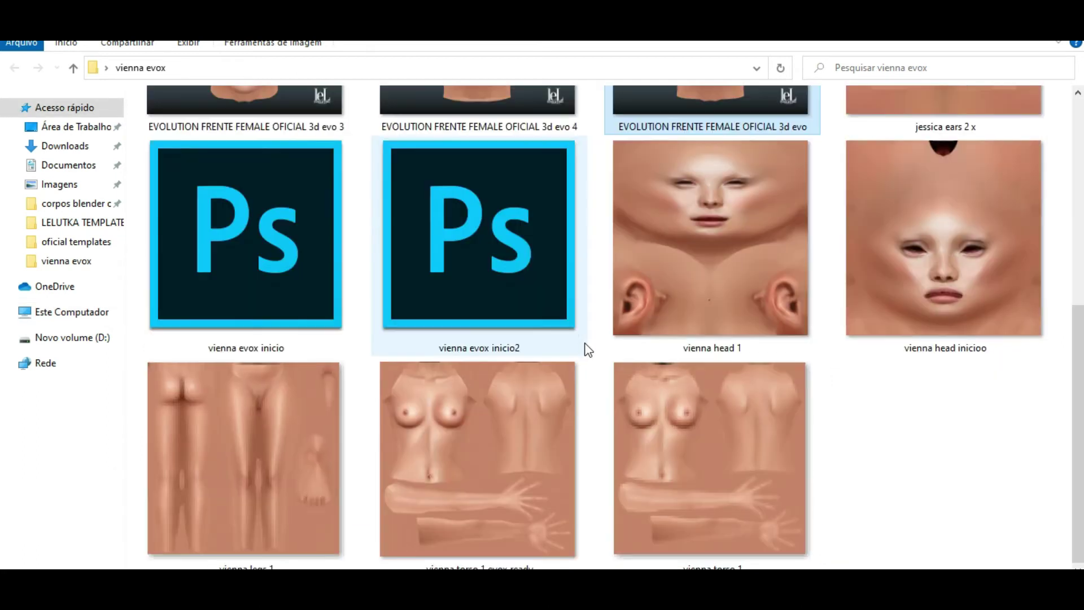
double_click(923, 269)
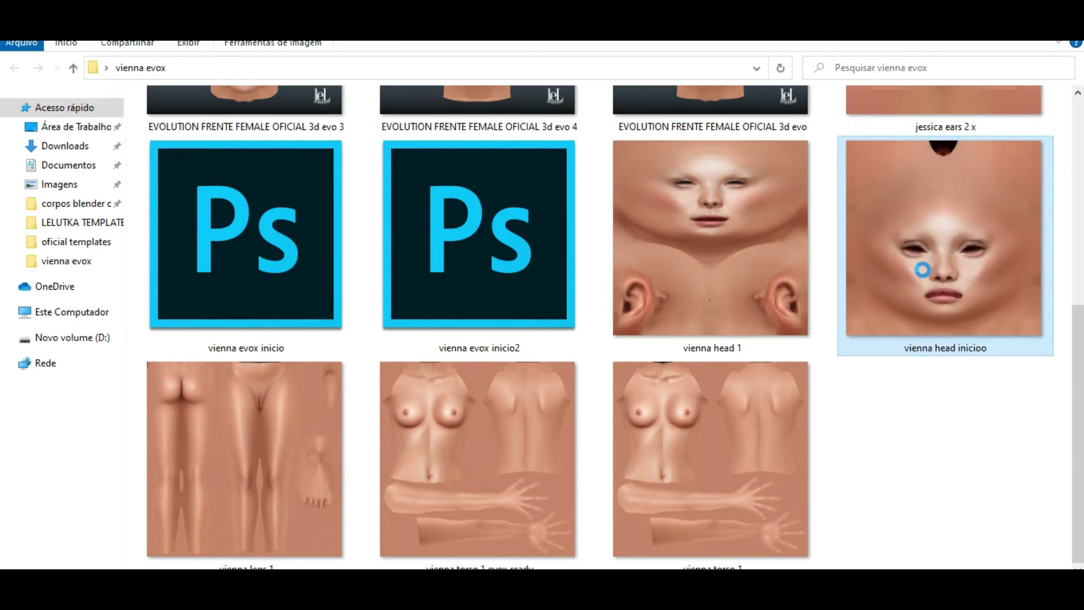
right_click(923, 270)
mouse_move(858, 328)
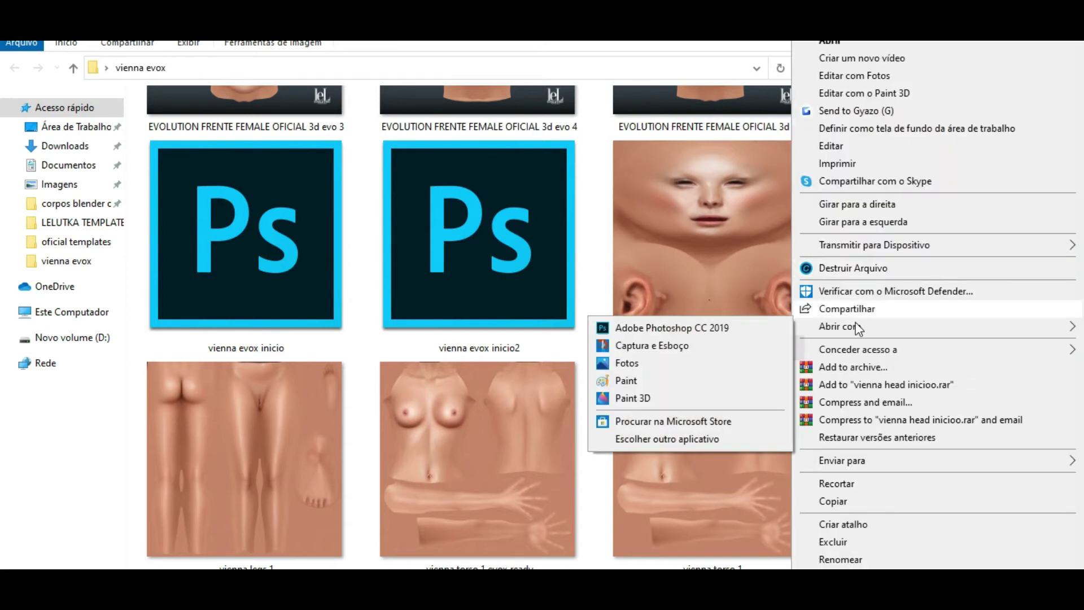
click(698, 333)
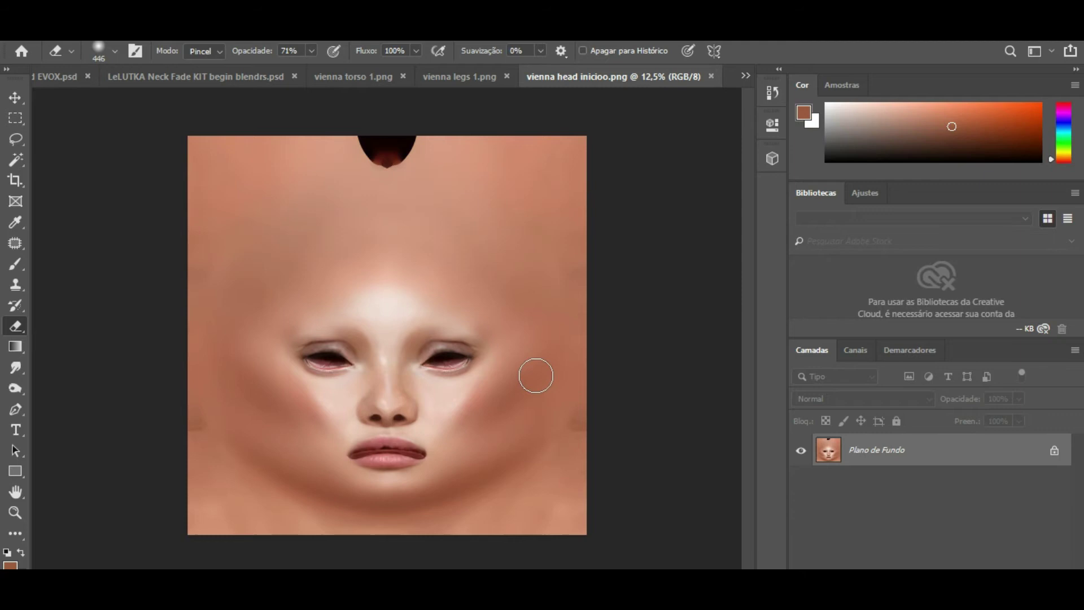
scroll(354, 365, up, 3)
scroll(355, 364, down, 2)
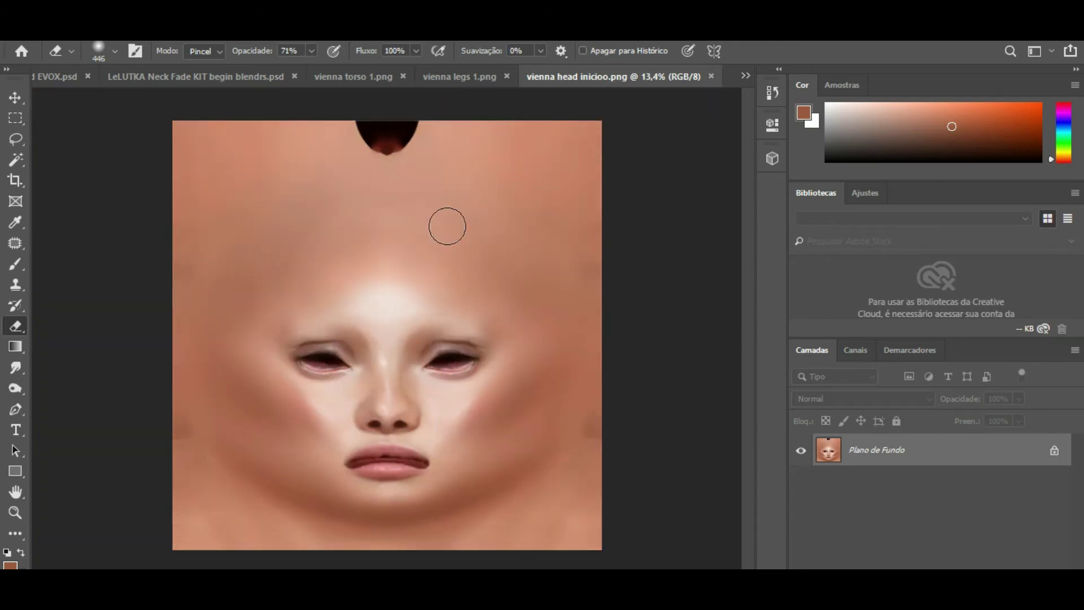
Try darkening the head skin with an Exposure adjustment of +0,02 exposure, +0,0228 offset and 0,55 gamma correction, then discard it.
click(158, 41)
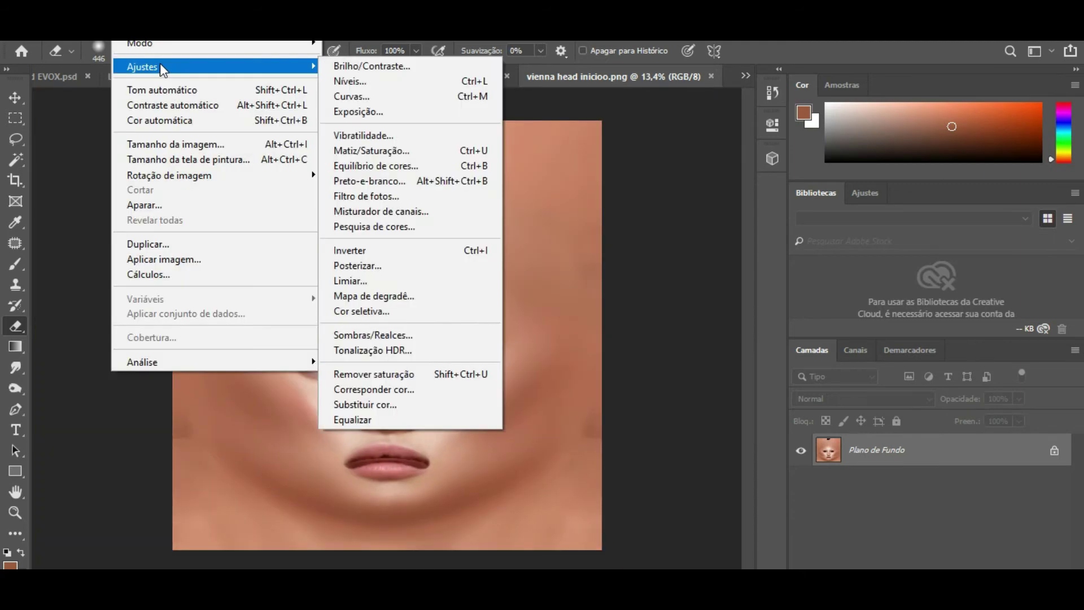
mouse_move(299, 67)
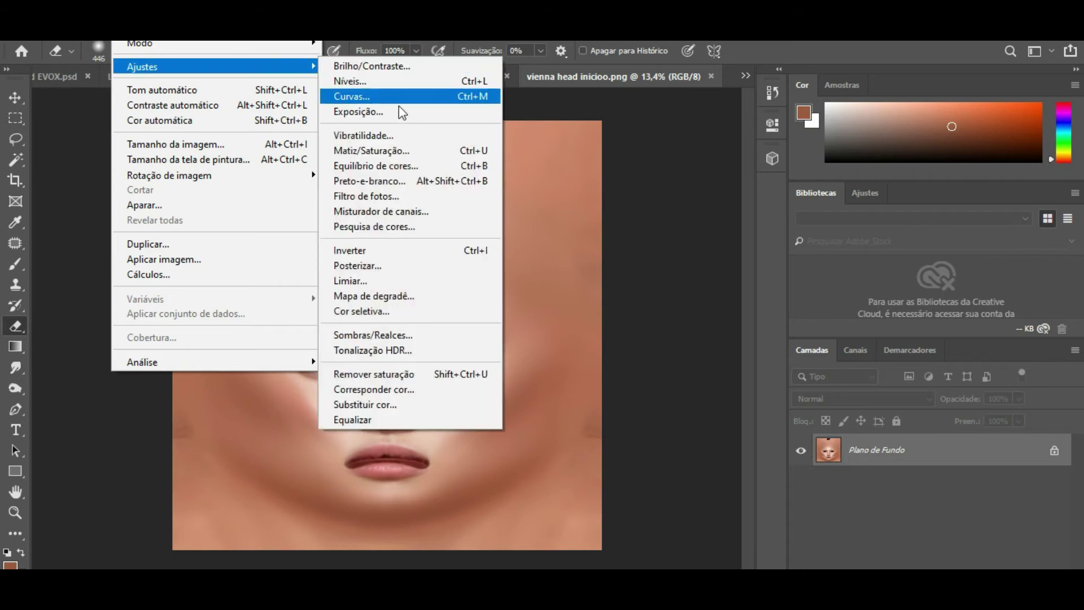
click(395, 109)
drag(576, 378, 842, 297)
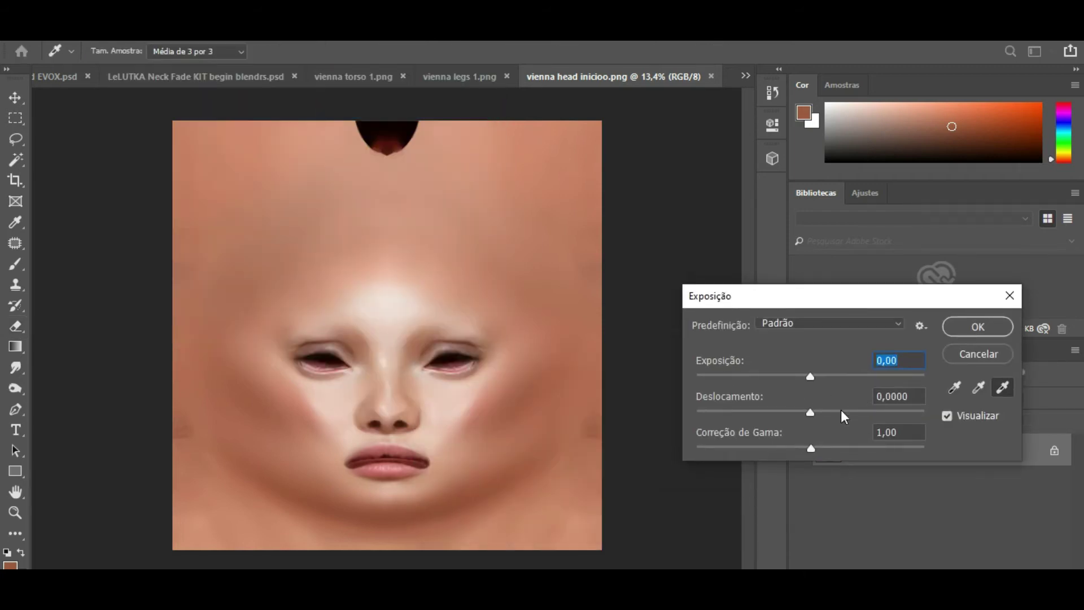
drag(810, 449, 838, 449)
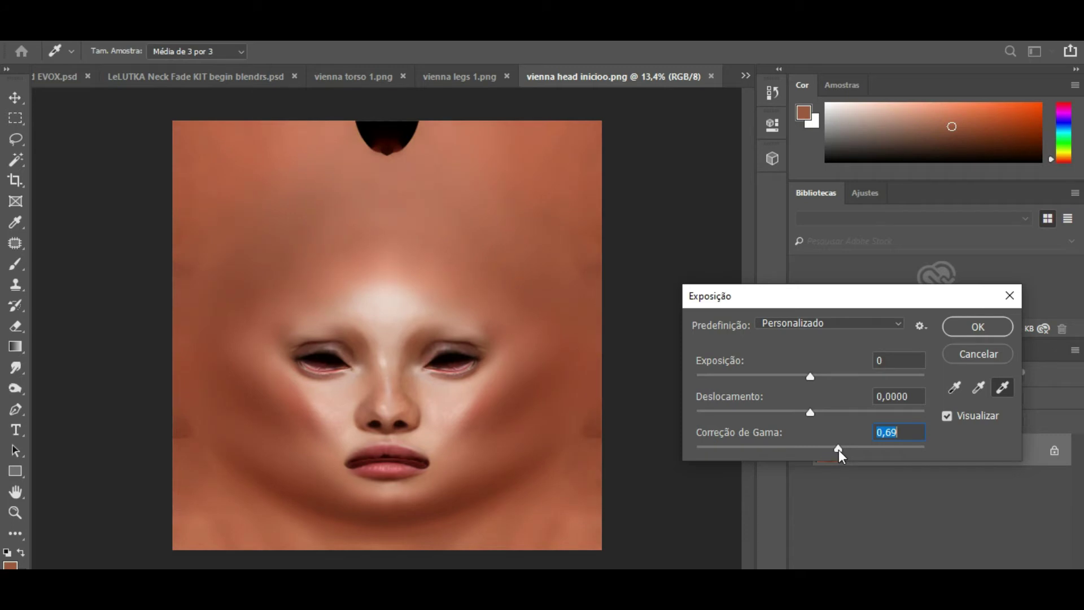
mouse_move(811, 413)
mouse_down()
mouse_move(823, 419)
mouse_move(815, 415)
mouse_up()
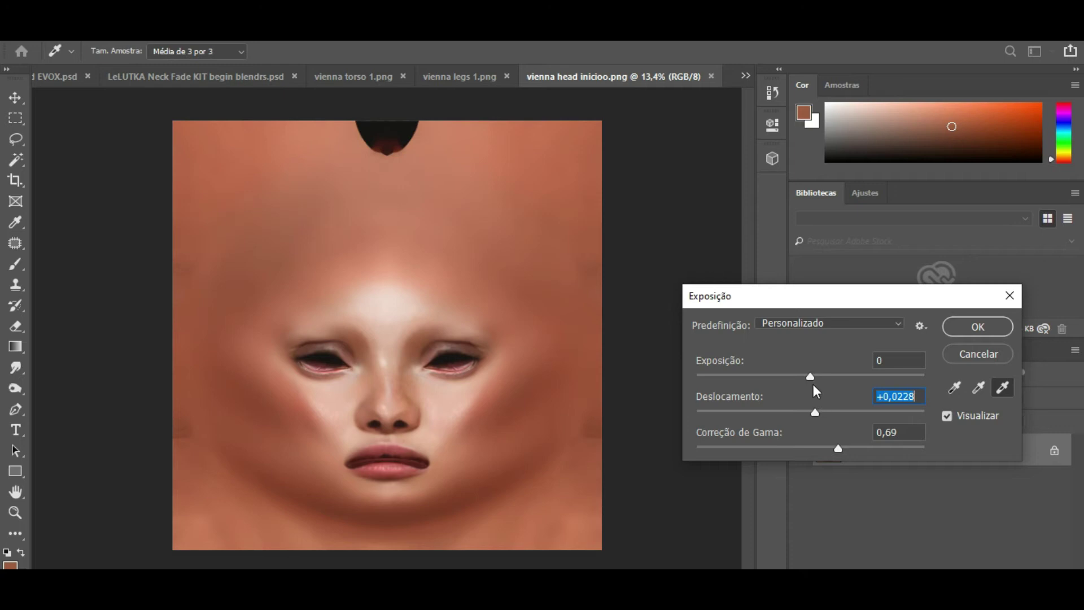
mouse_move(805, 374)
mouse_down()
mouse_move(794, 375)
mouse_move(833, 374)
mouse_move(810, 371)
mouse_up()
drag(838, 447, 852, 462)
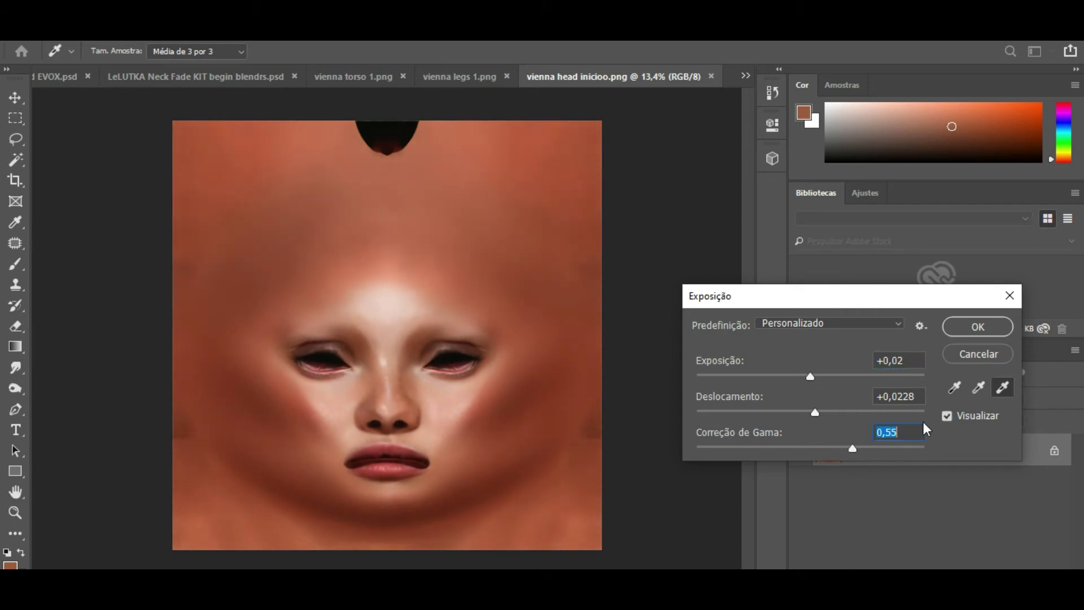
click(968, 353)
key(e)
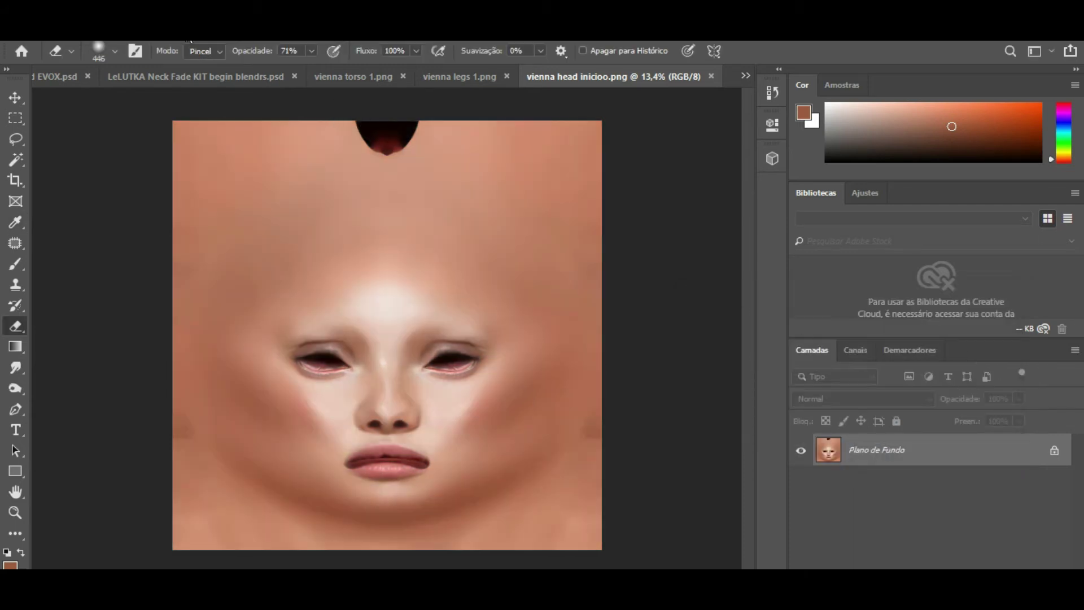
Try a darker skin tone with Levels, using input black 43, midtone 0,69 and output levels 22 to 210.
click(126, 34)
mouse_move(242, 67)
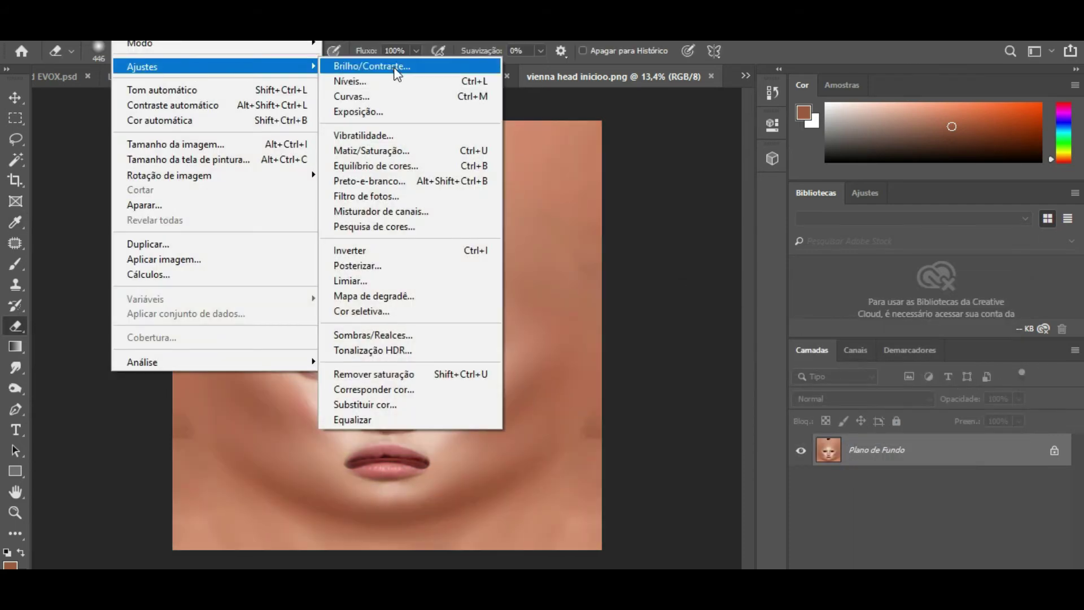
click(385, 88)
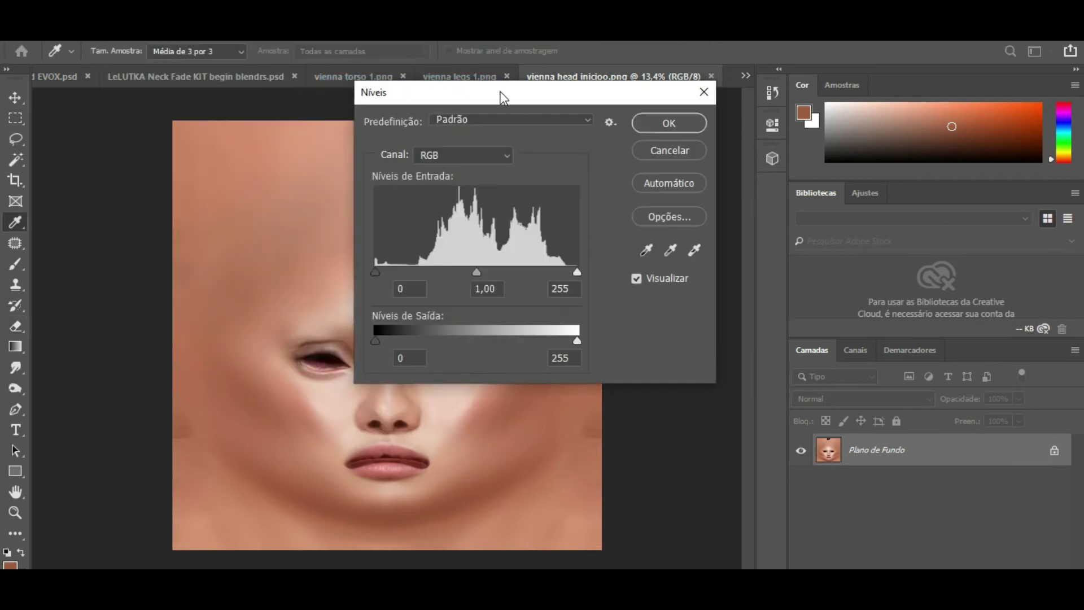
drag(503, 97, 834, 180)
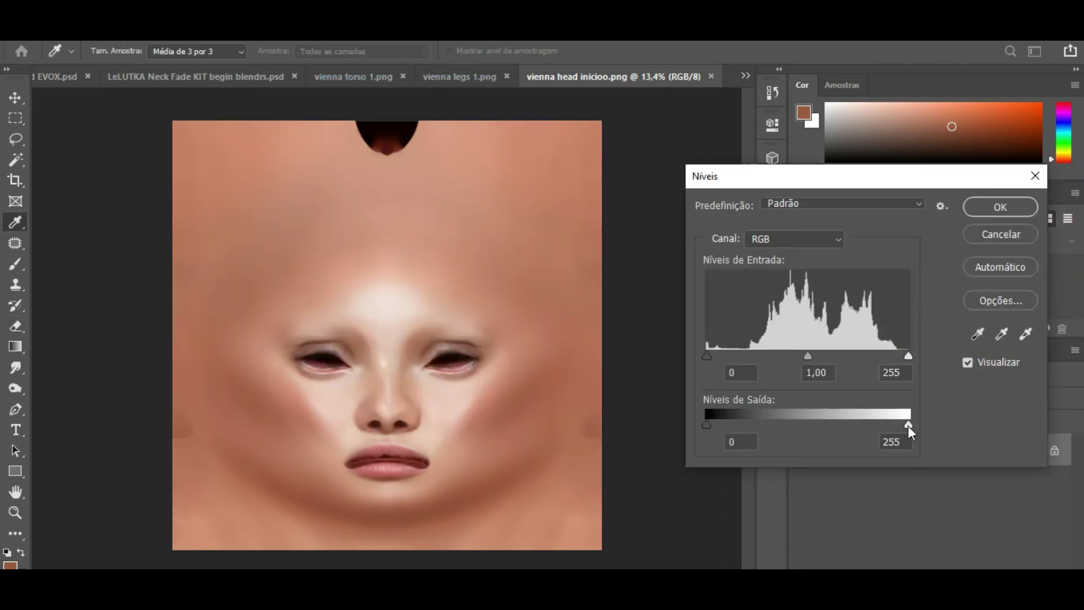
drag(908, 424, 872, 424)
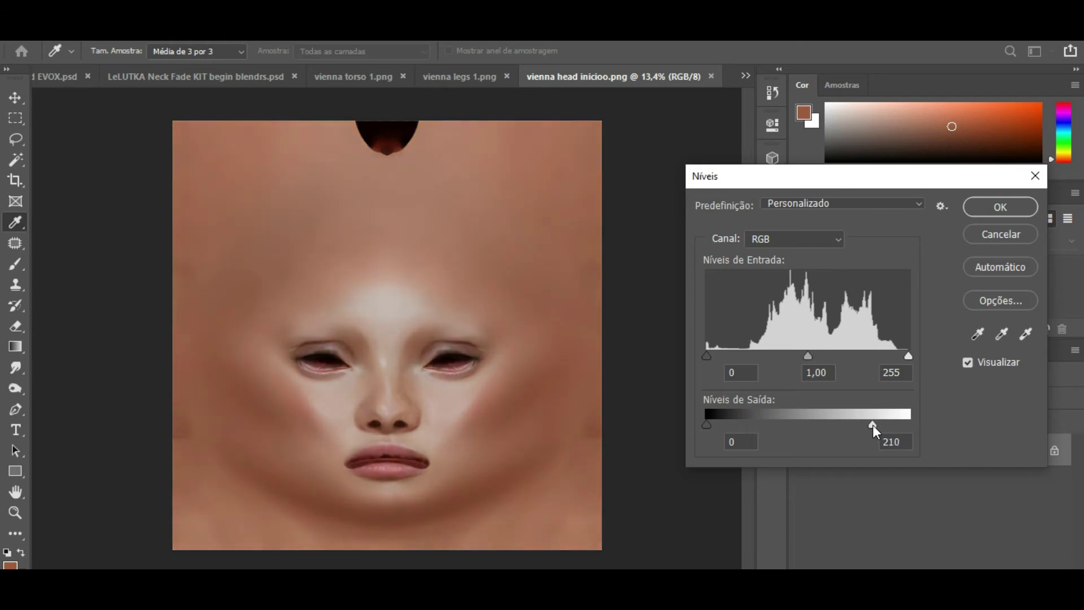
drag(708, 425, 724, 425)
drag(706, 358, 741, 355)
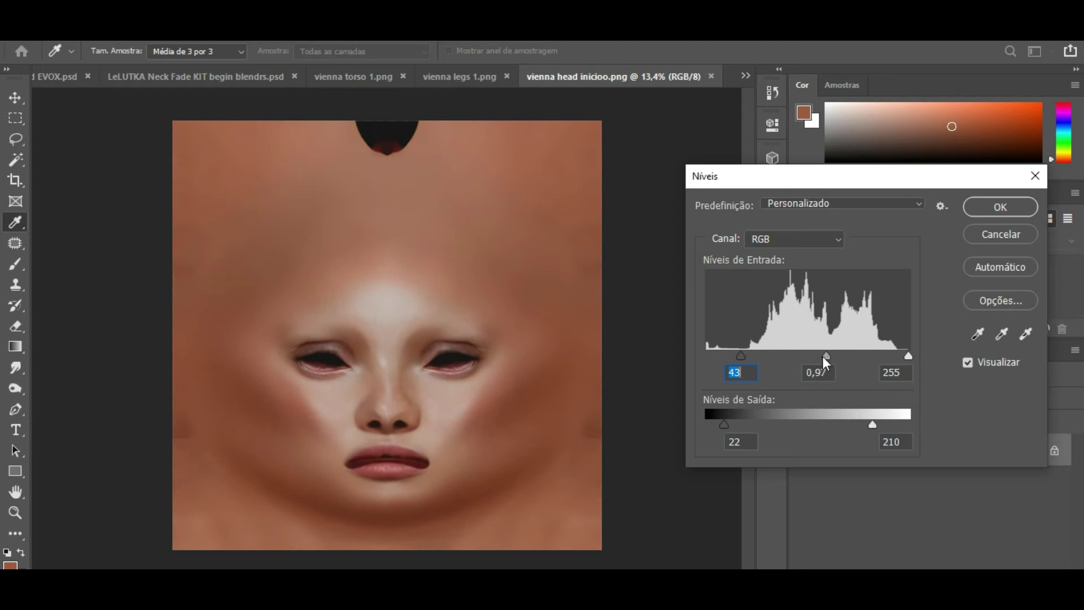
mouse_move(829, 357)
mouse_down()
mouse_move(850, 358)
mouse_move(840, 366)
mouse_move(846, 356)
mouse_up()
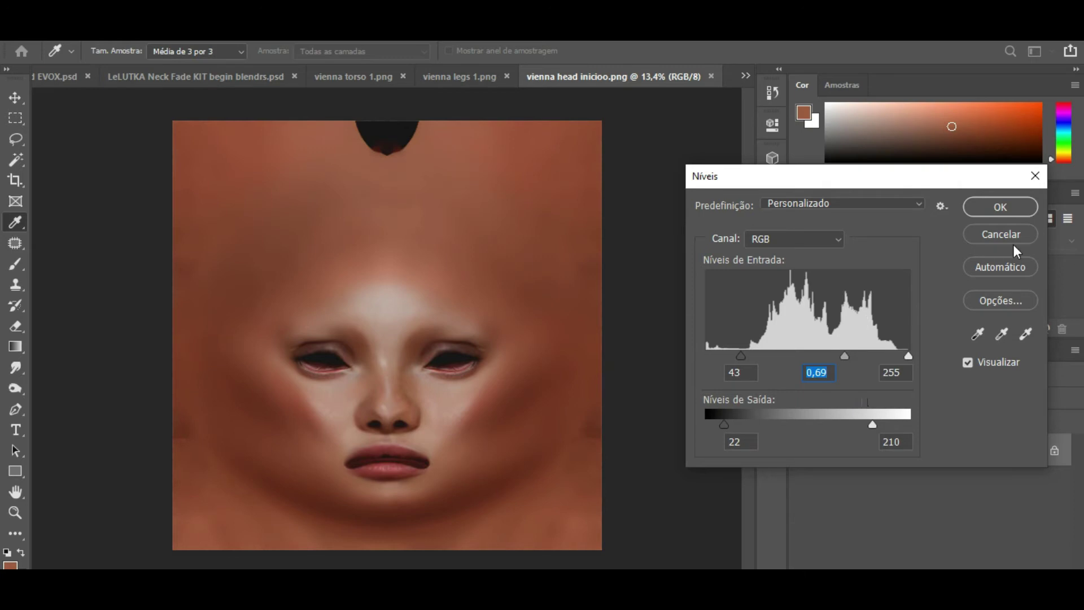
Bring up the save dialog for a Levels preset, cancel it, and discard the Levels adjustment.
click(941, 206)
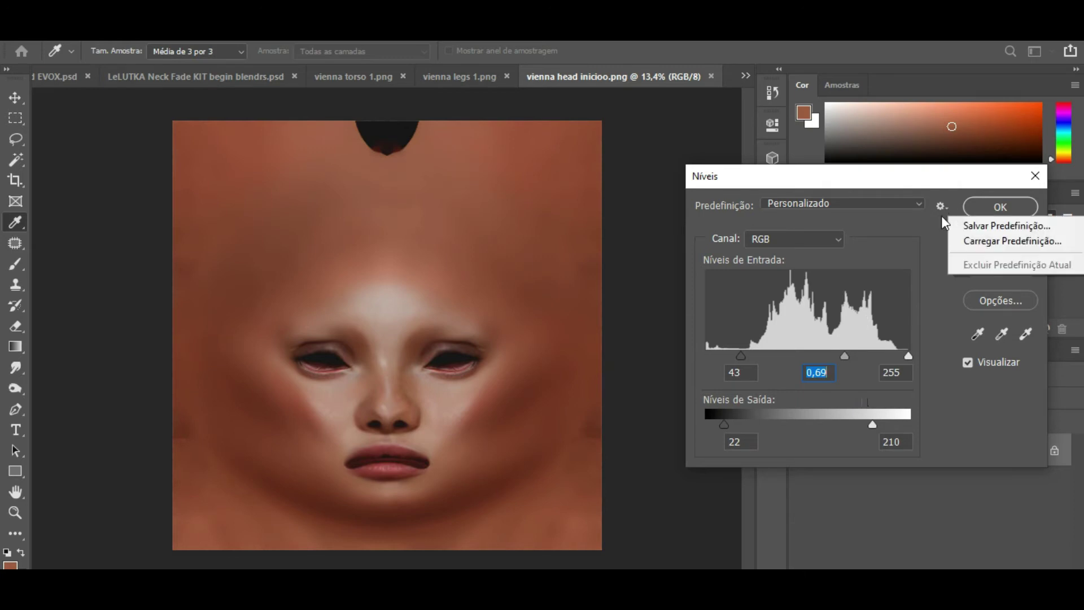
click(1009, 226)
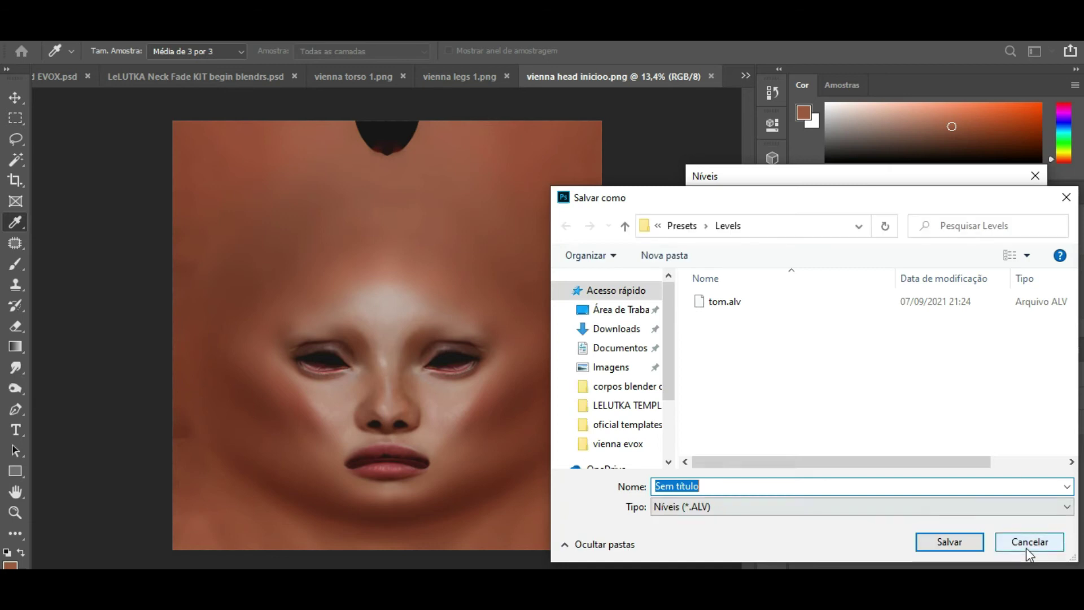
click(1029, 542)
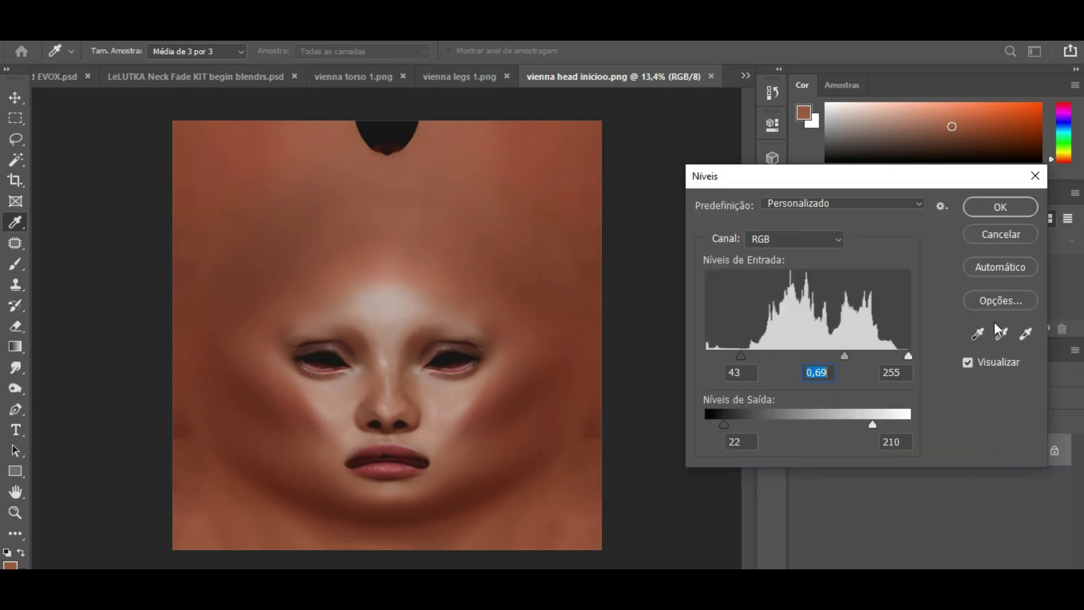
click(1000, 233)
key(e)
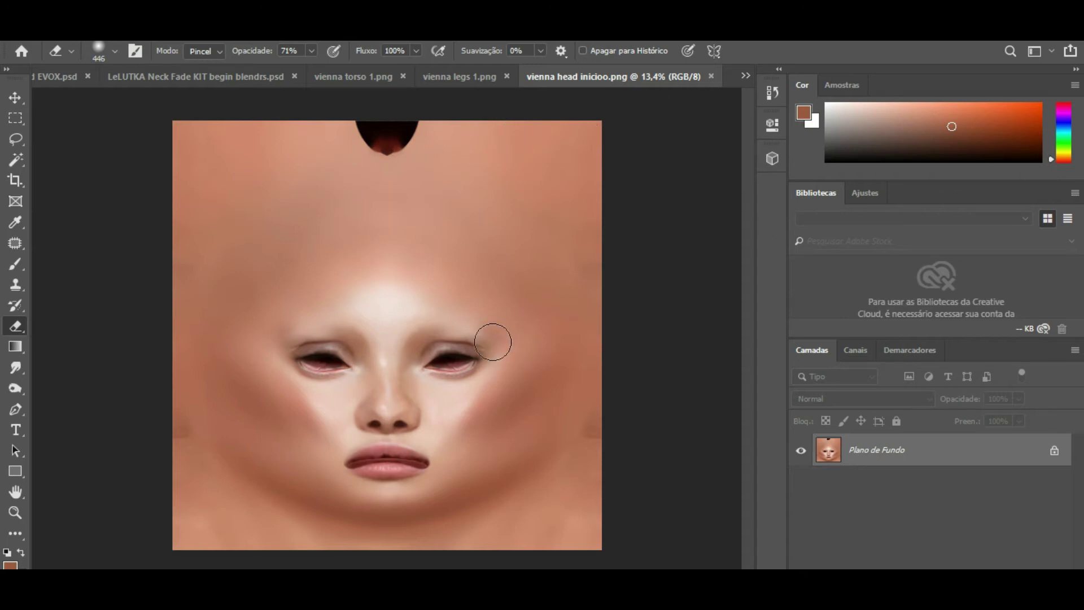
Rasterize the neck blender 1 ( Lower Body) layer in vienna torso 1.png and compare the torso with the layer hidden and shown.
click(341, 77)
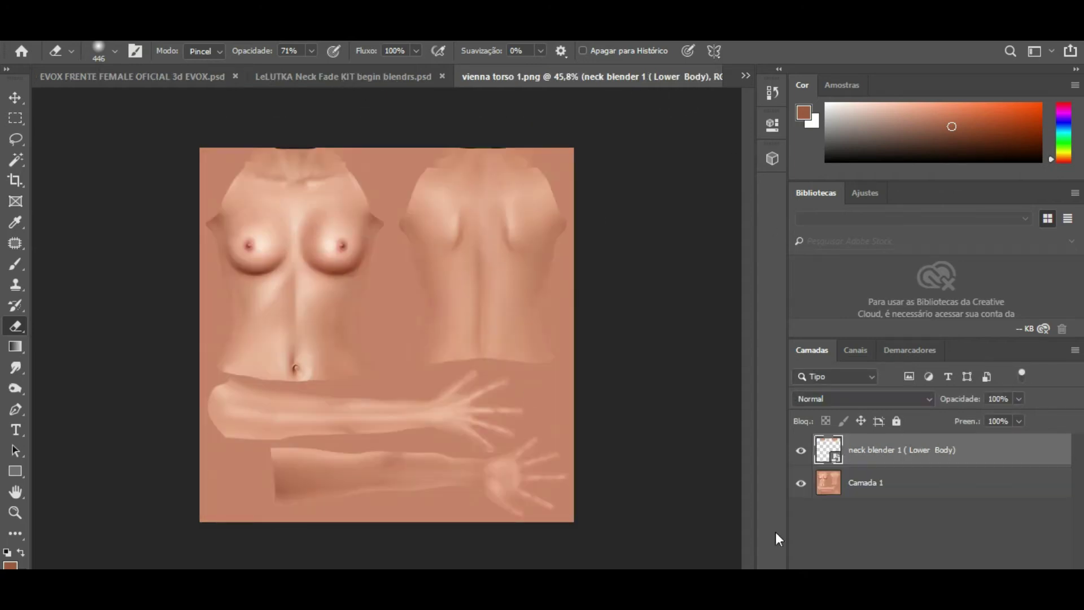
click(341, 338)
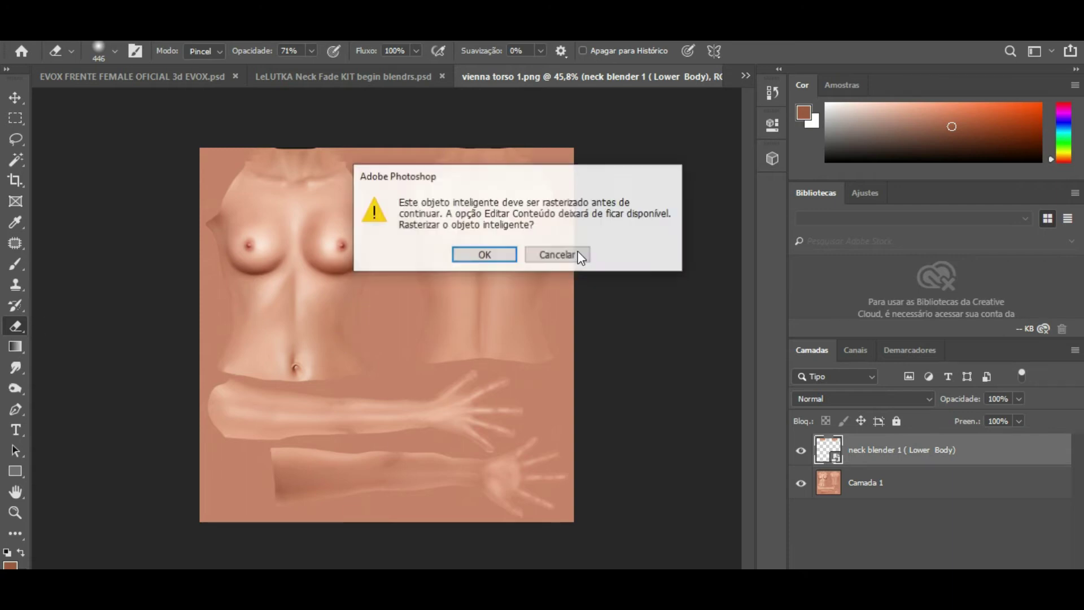
click(506, 255)
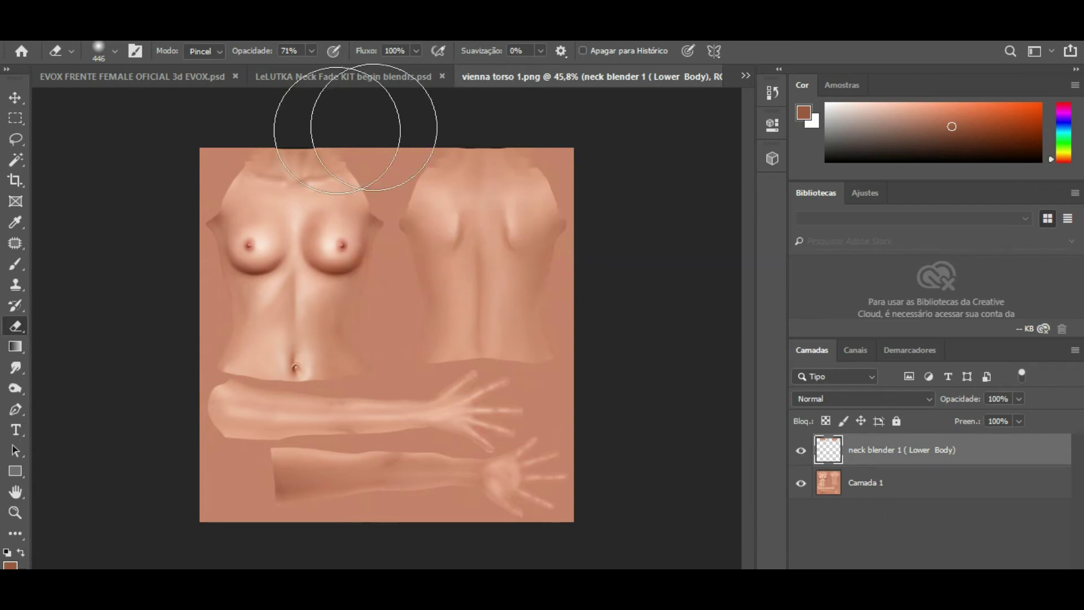
click(802, 451)
click(801, 452)
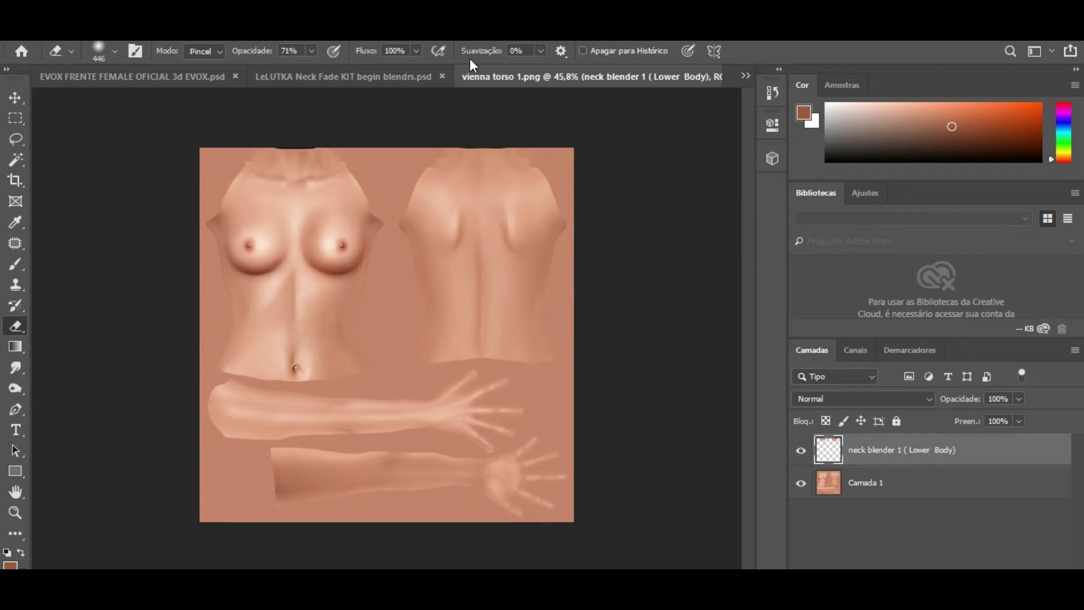
Review the vienna legs 1.png and evox ears.png textures, and check the ears on the avatar in Second Life.
click(747, 75)
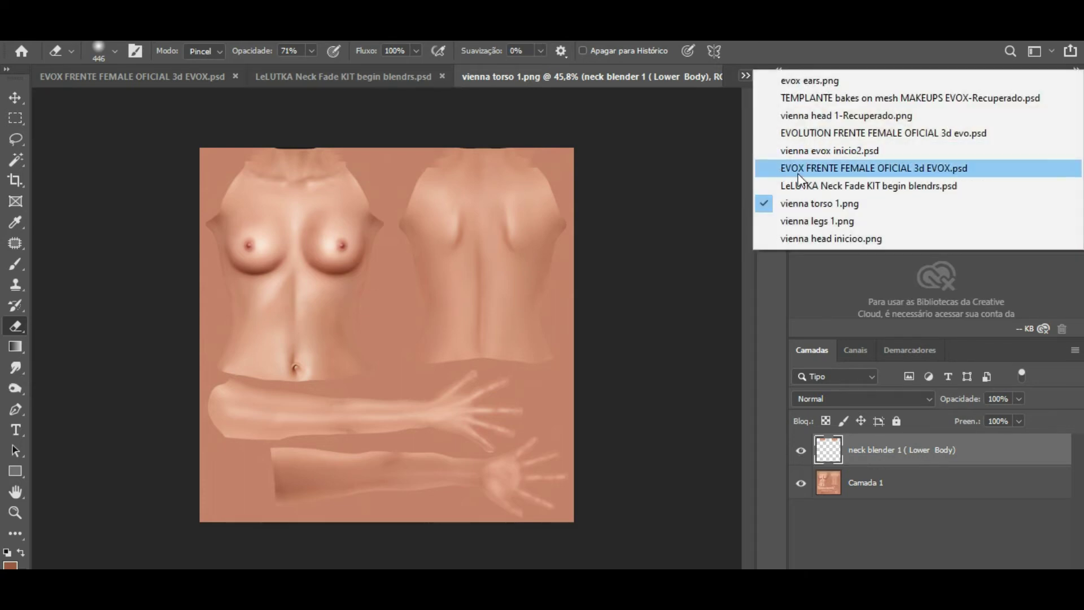
click(830, 220)
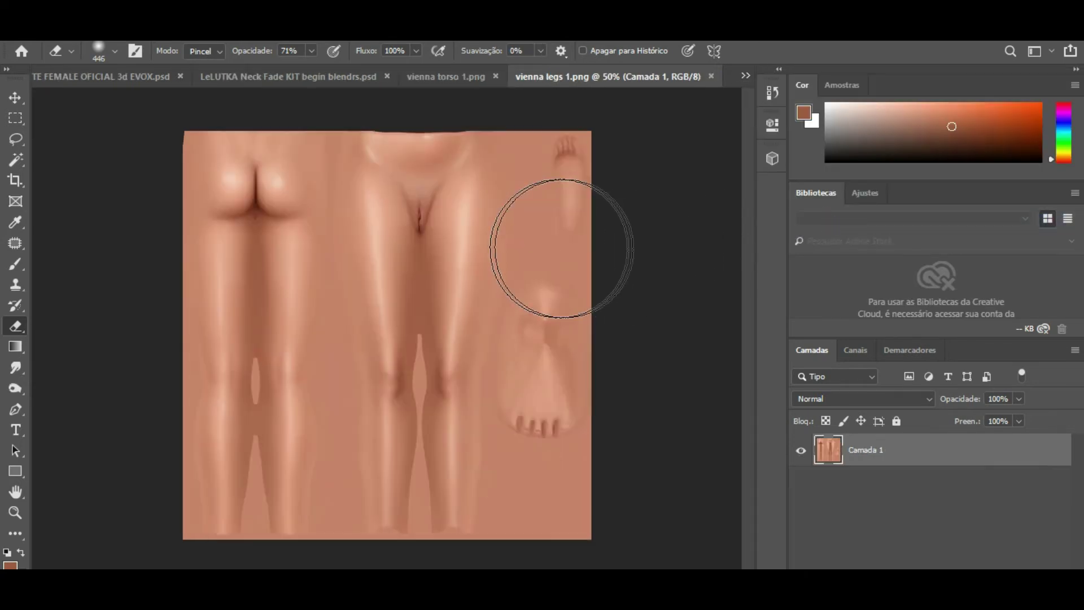
click(744, 73)
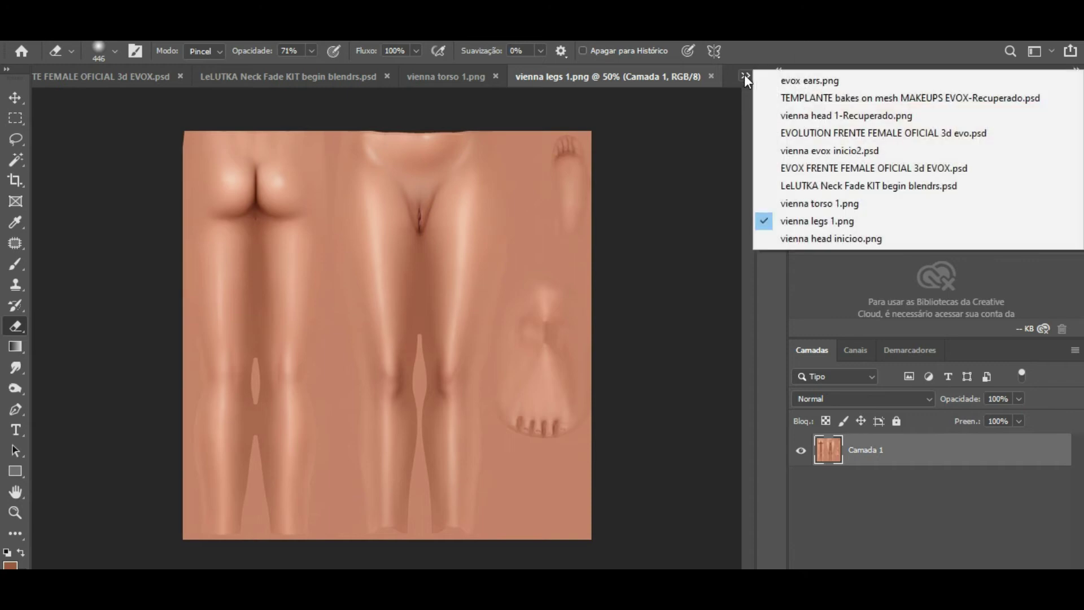
click(842, 87)
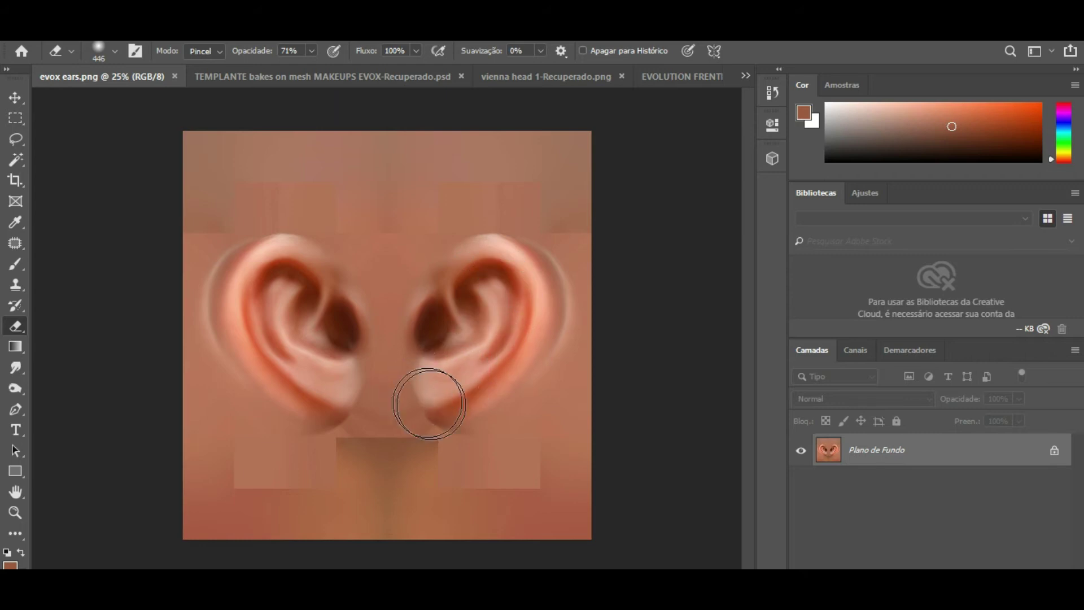
mouse_move(479, 356)
mouse_down()
mouse_move(484, 297)
mouse_move(477, 339)
mouse_up()
click(727, 593)
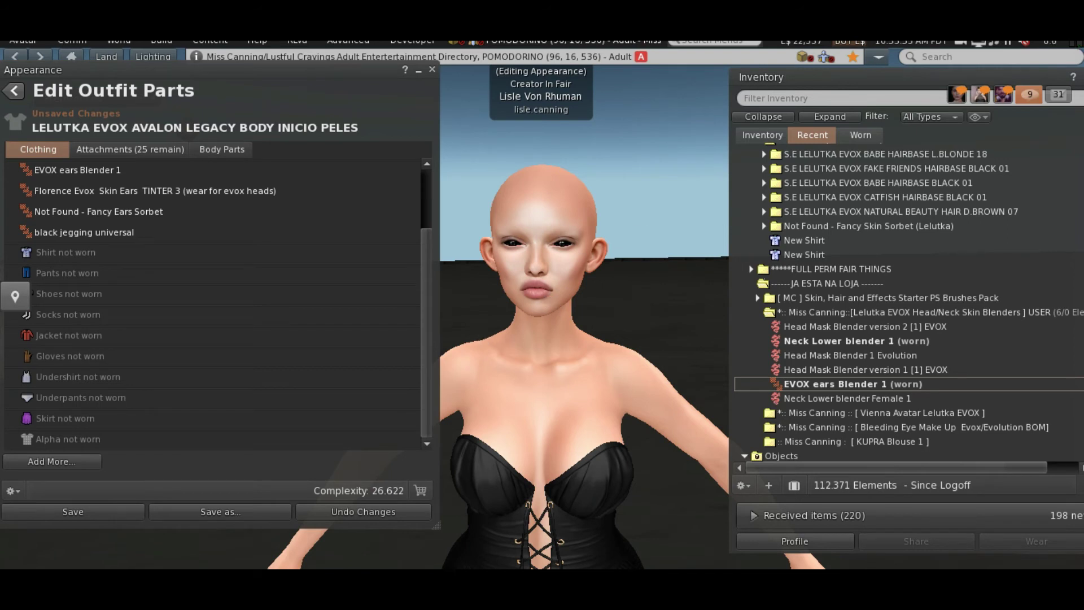
key(alt+Tab)
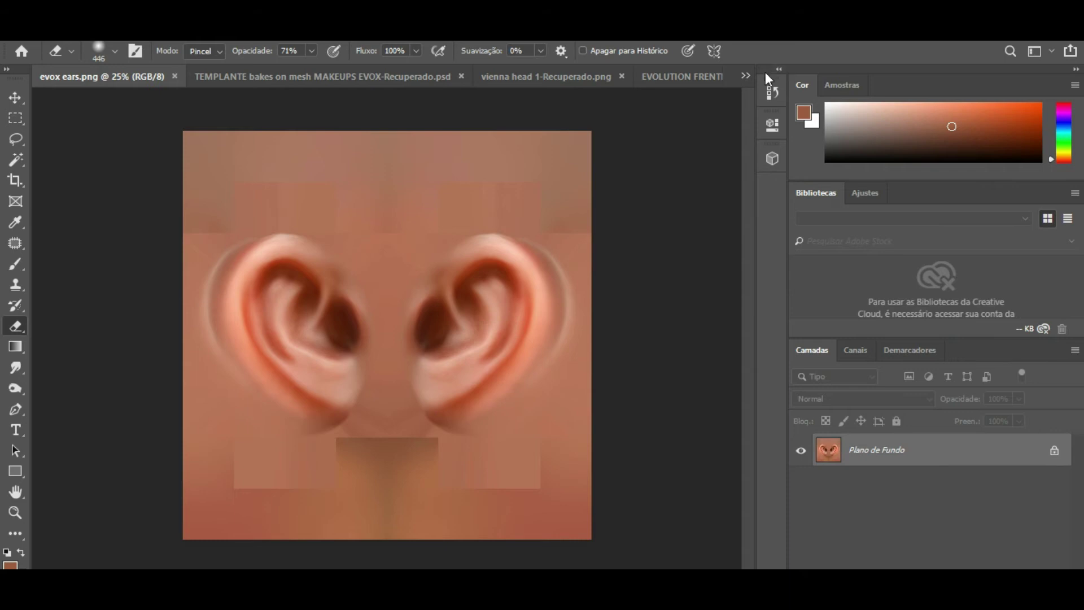
click(745, 75)
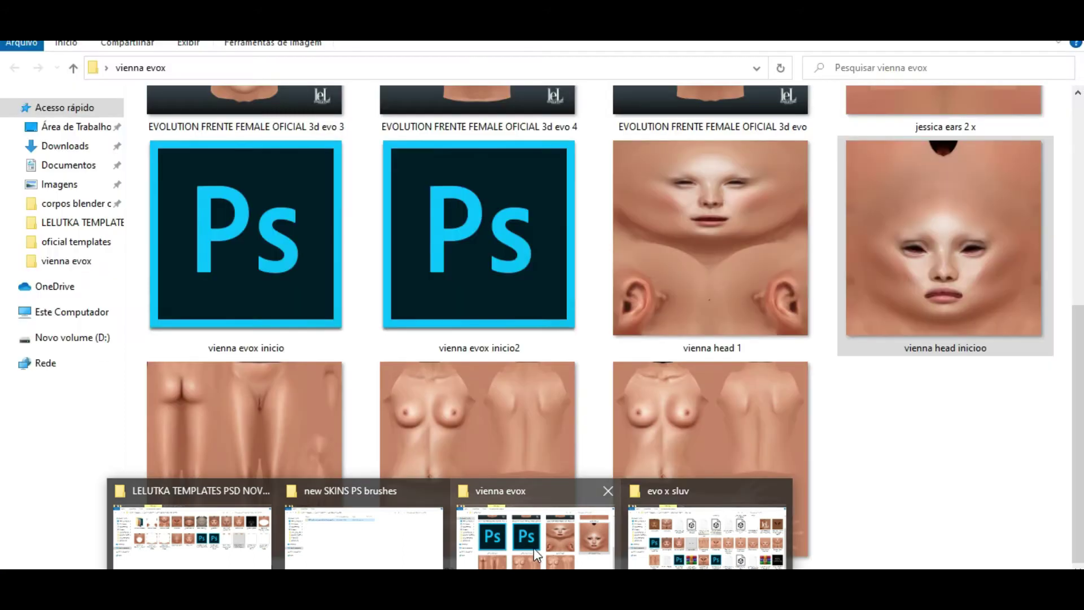
Open "angie torso tone 4" from the vienna evox folder in Adobe Photoshop CC 2019.
click(534, 547)
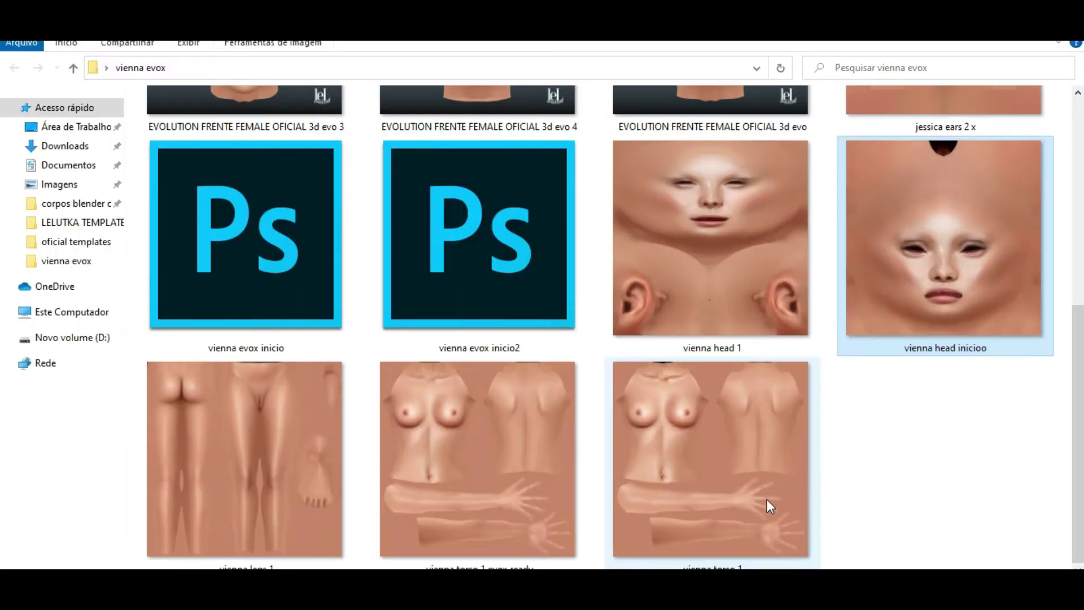
scroll(888, 479, up, 3)
scroll(844, 342, down, 3)
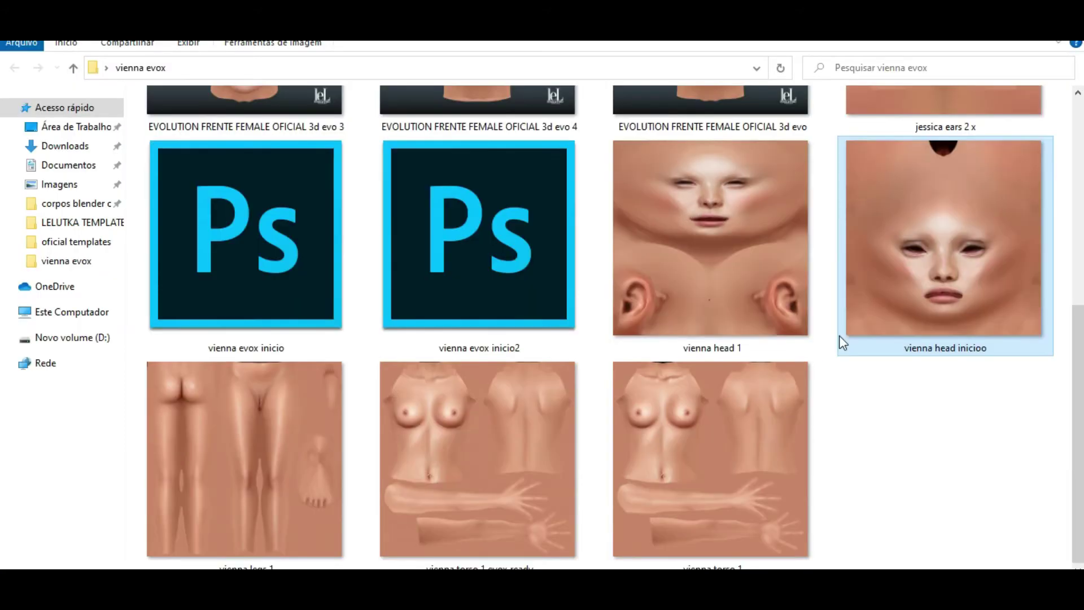
scroll(915, 429, up, 3)
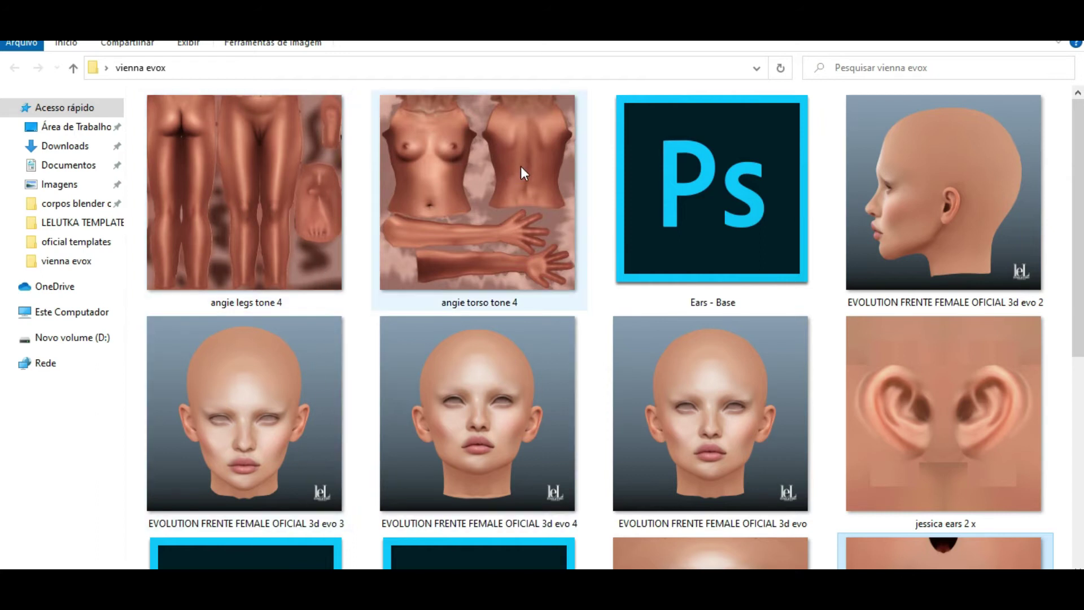
click(459, 202)
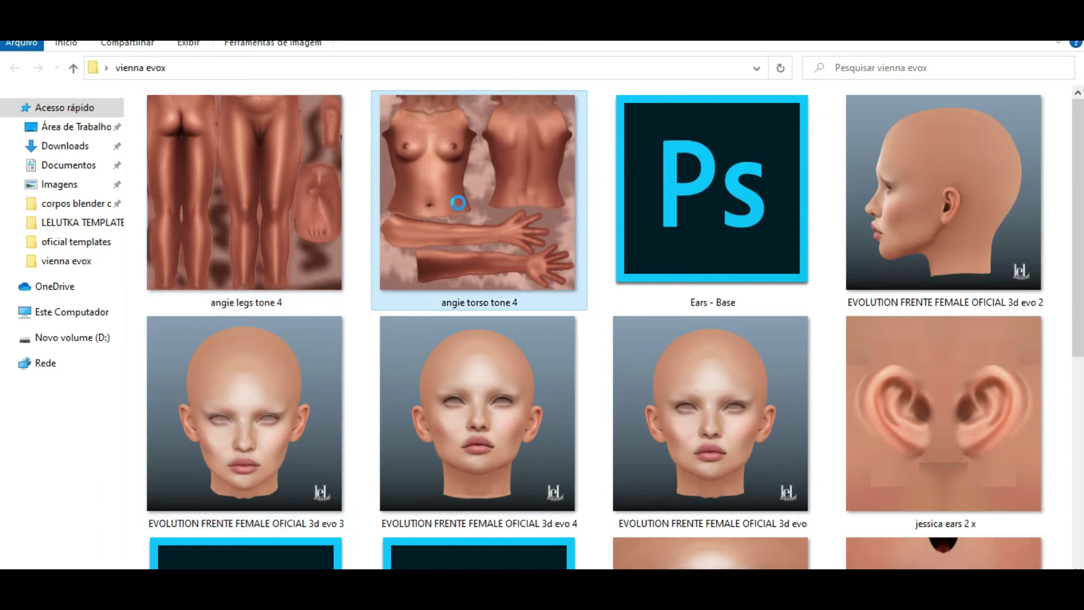
right_click(458, 202)
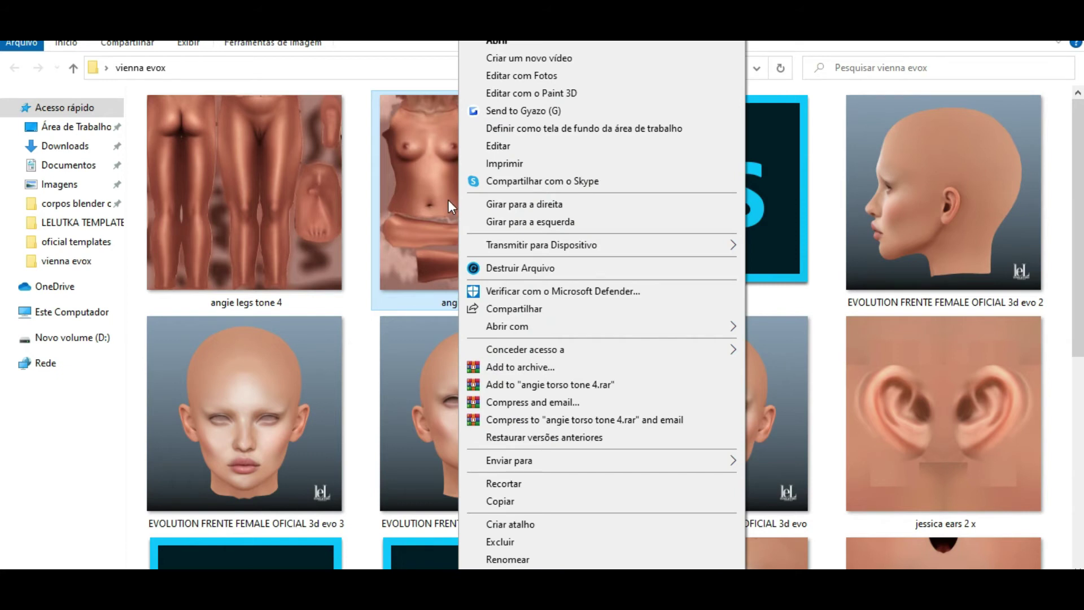
click(445, 197)
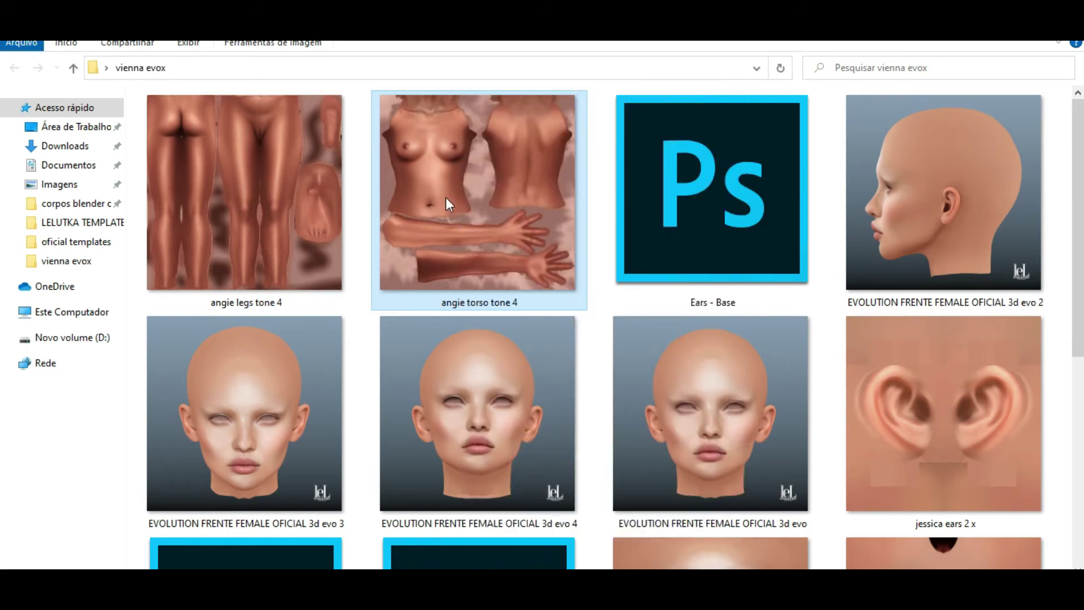
right_click(489, 175)
mouse_move(538, 333)
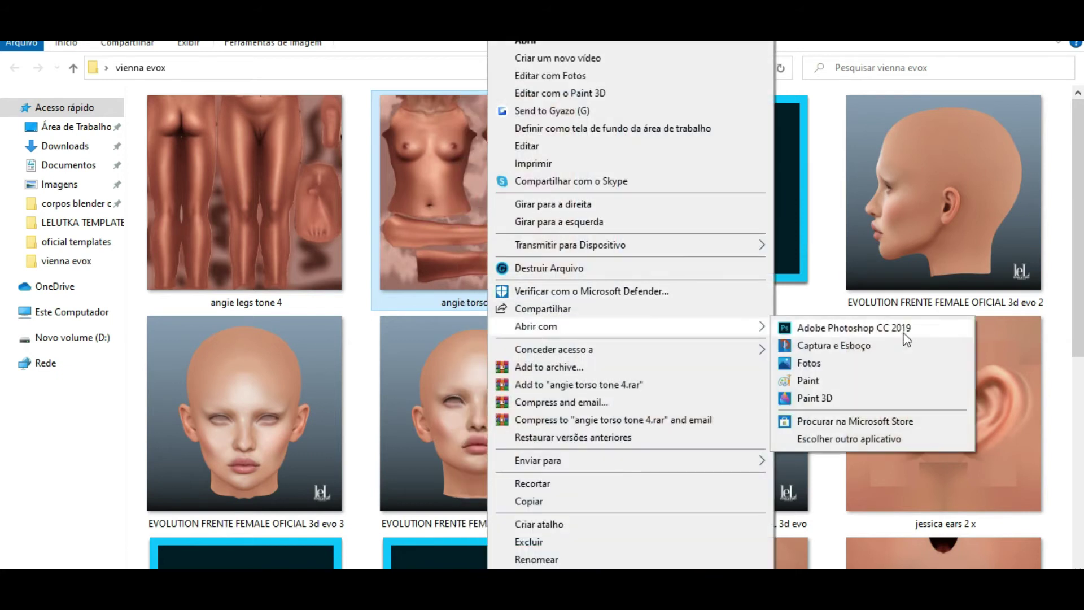
click(855, 326)
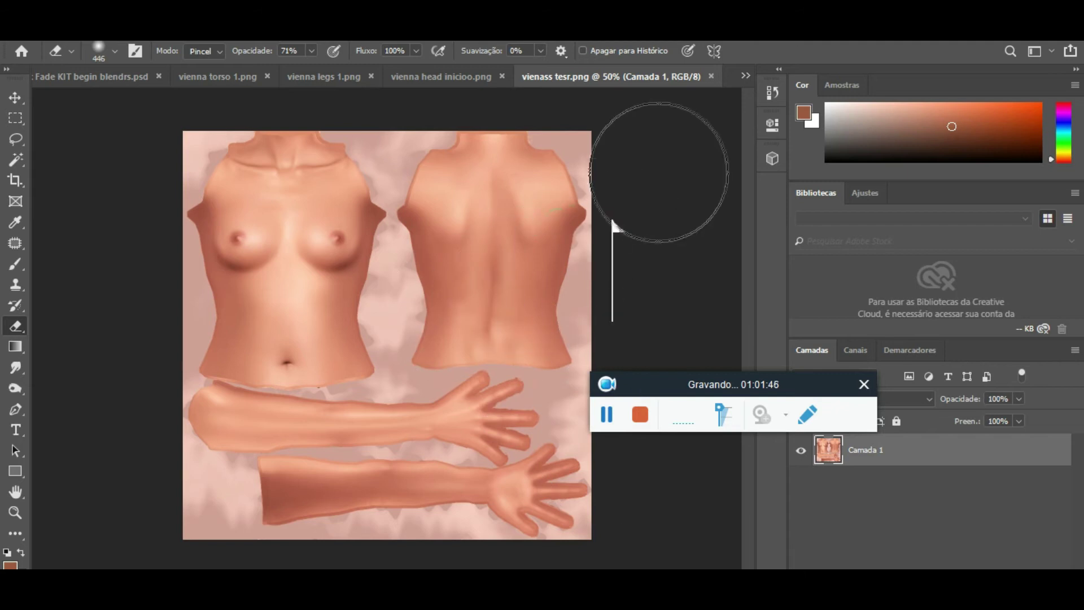
Examine the shading of the torso, arms and hands in the vienass tesr.png skin texture, close up and as a whole.
drag(659, 393, 854, 333)
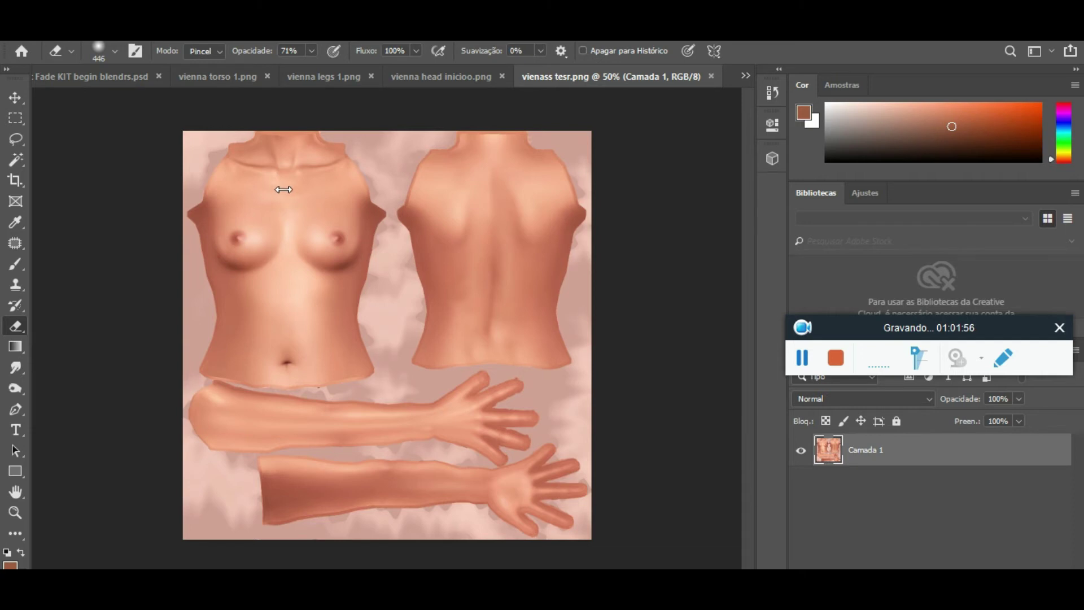
scroll(476, 271, down, 2)
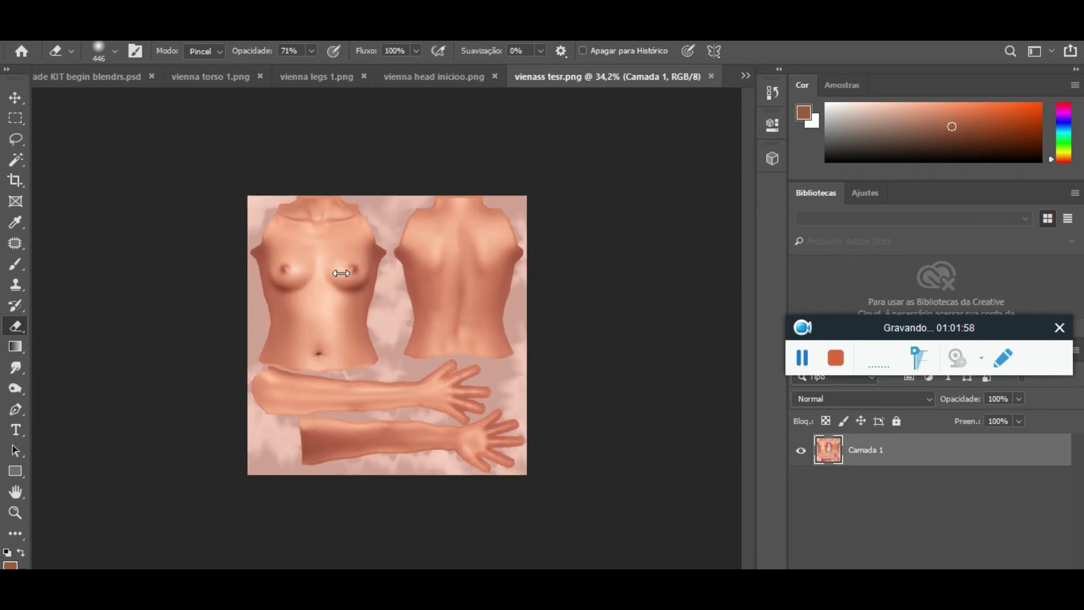
scroll(380, 327, up, 4)
scroll(399, 334, down, 1)
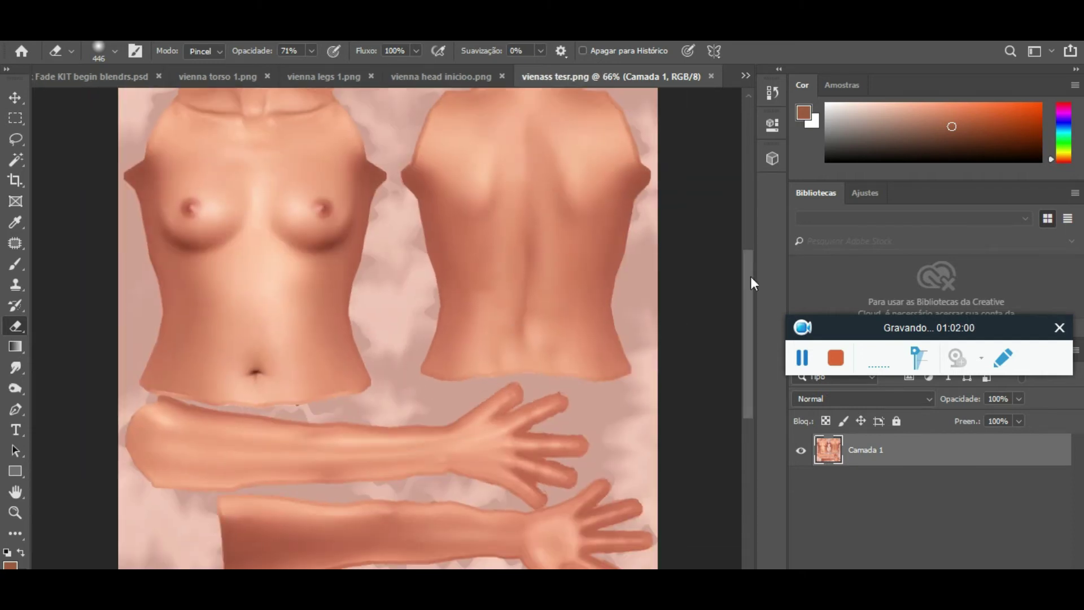
mouse_move(744, 242)
mouse_down()
mouse_move(742, 343)
mouse_move(747, 314)
mouse_up()
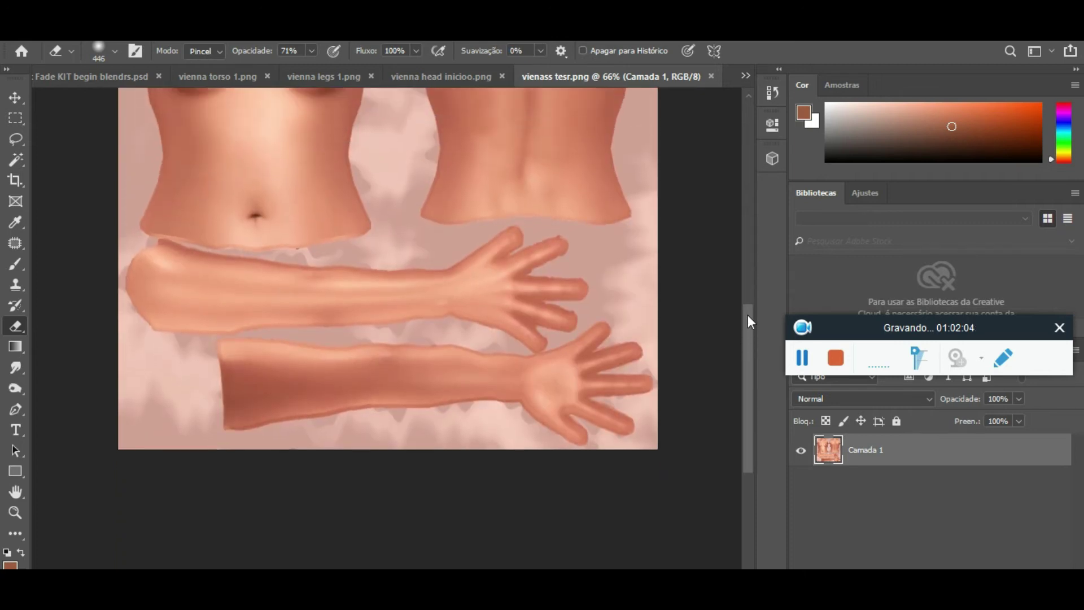
scroll(547, 292, up, 3)
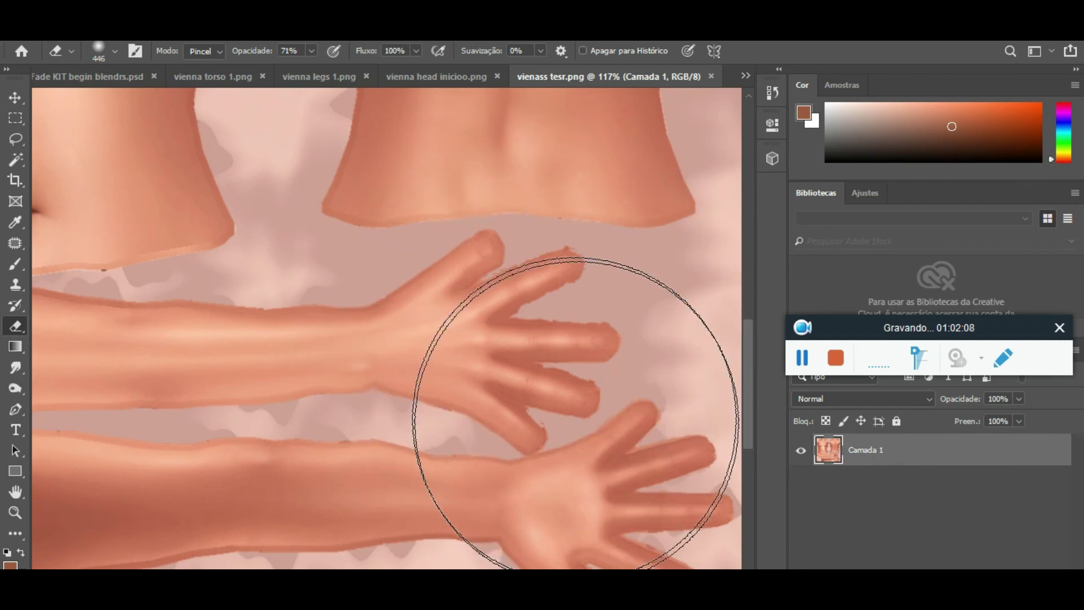
scroll(500, 327, down, 2)
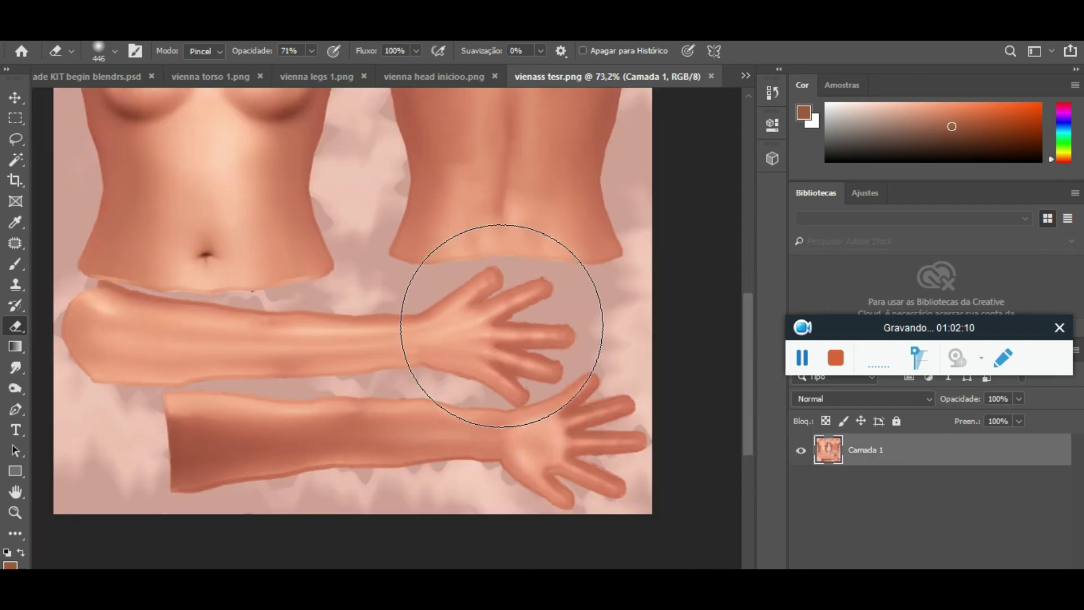
scroll(358, 265, down, 3)
scroll(370, 291, up, 1)
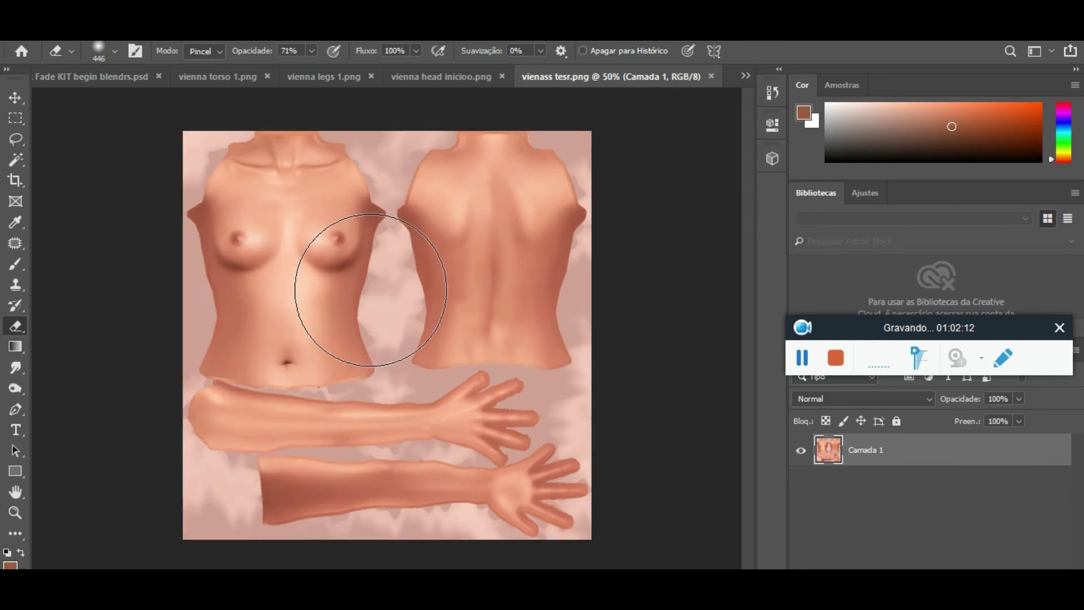
scroll(395, 327, up, 2)
scroll(537, 443, up, 1)
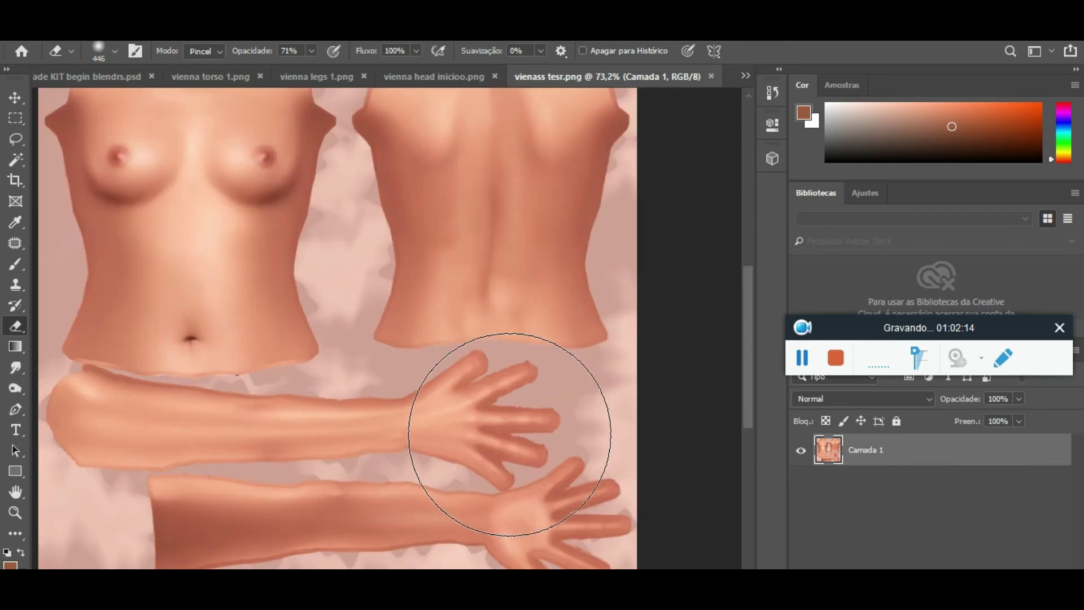
scroll(363, 387, down, 1)
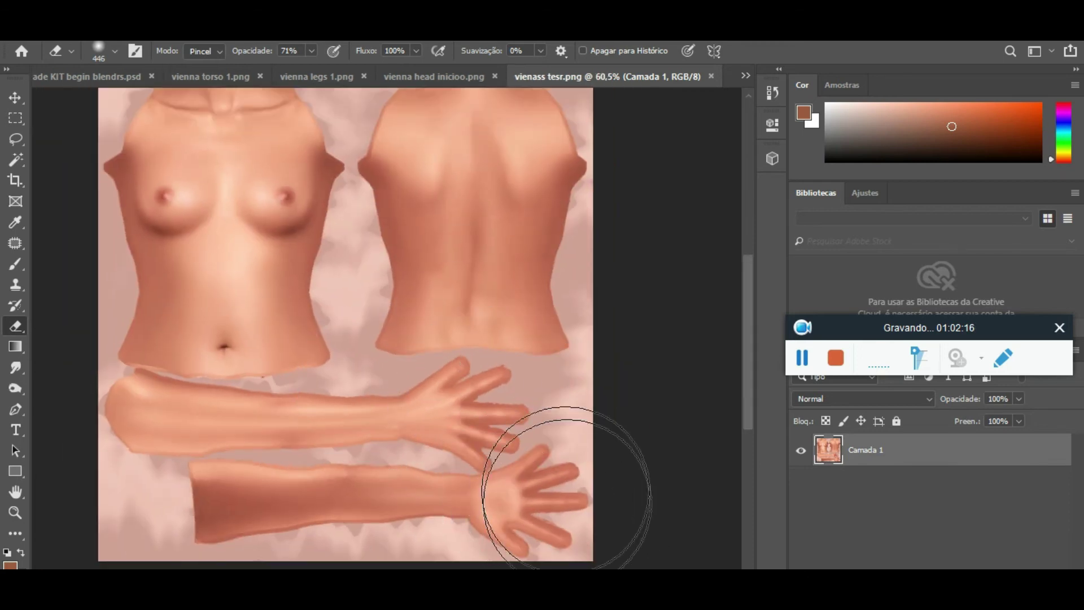
scroll(213, 266, down, 1)
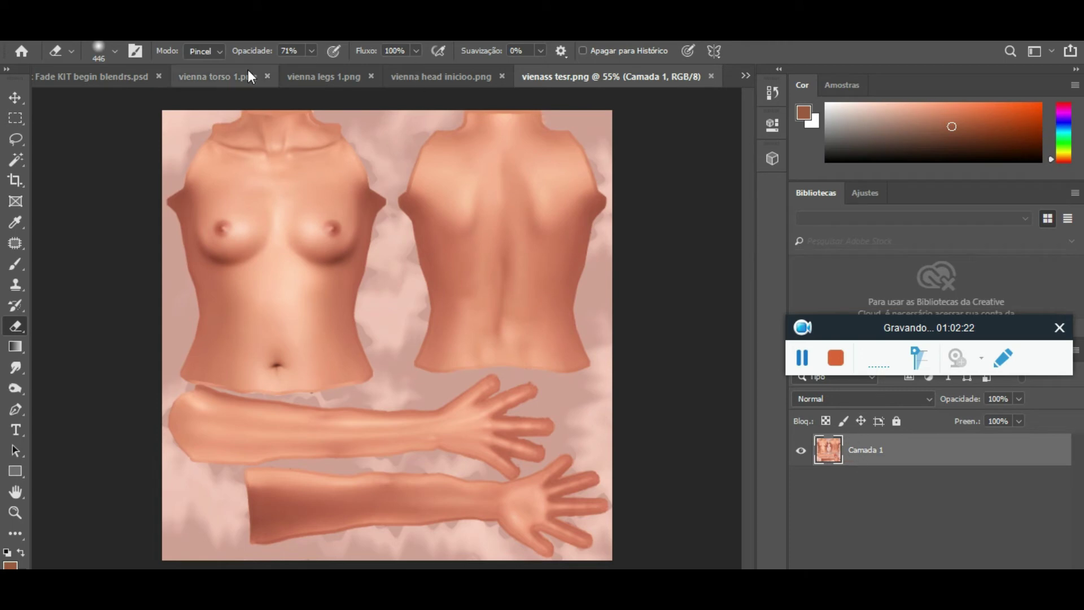
Darken the vienass tesr.png torso skin with an Exposure adjustment using a gamma correction of 0,50.
click(128, 41)
mouse_move(189, 66)
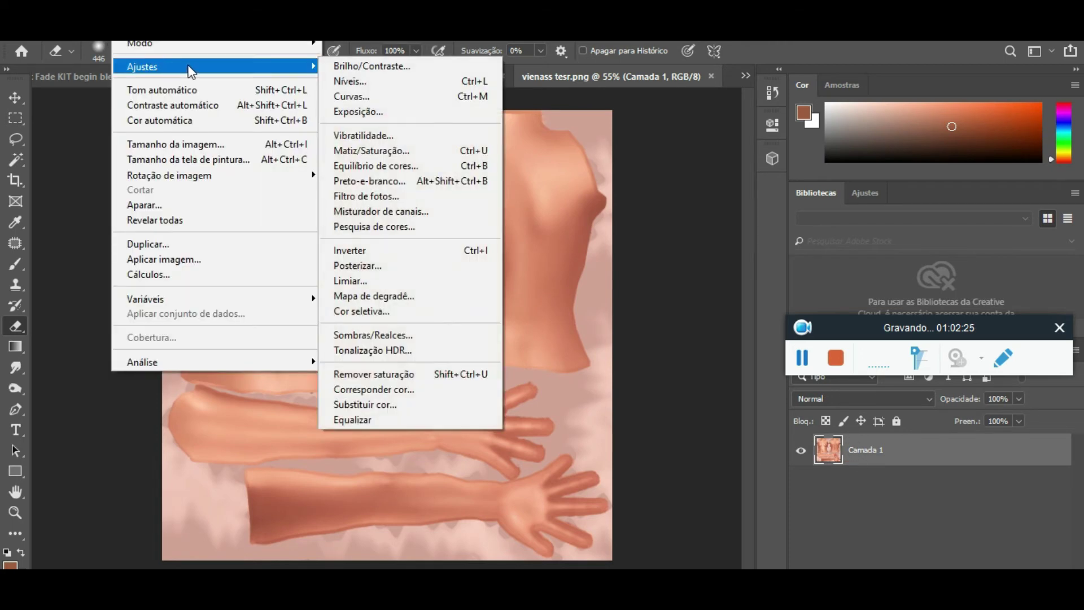
click(397, 113)
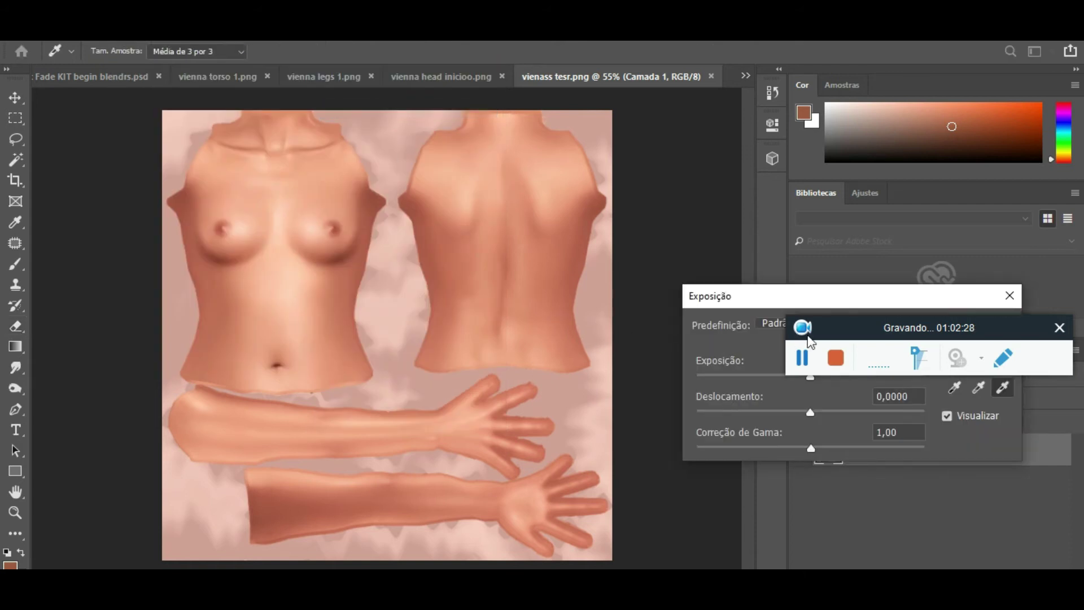
drag(777, 305, 620, 208)
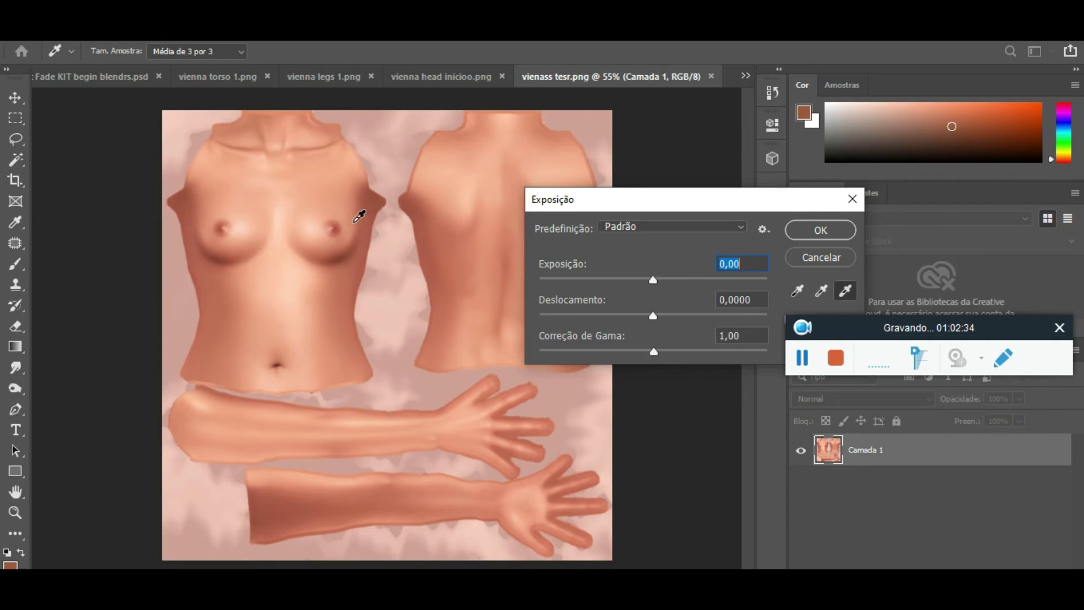
drag(652, 354, 698, 351)
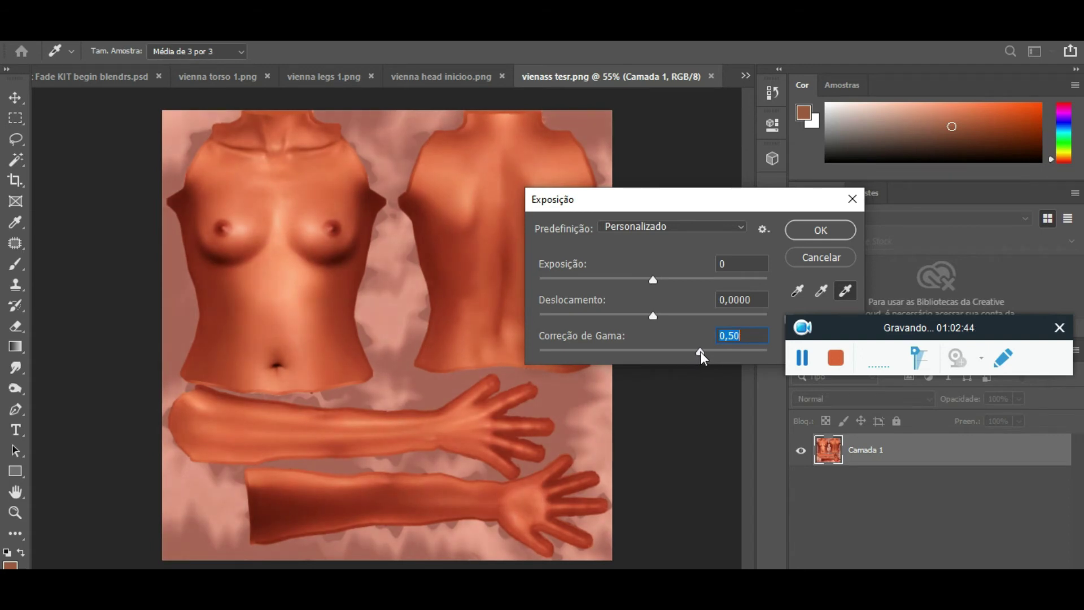
click(803, 235)
key(e)
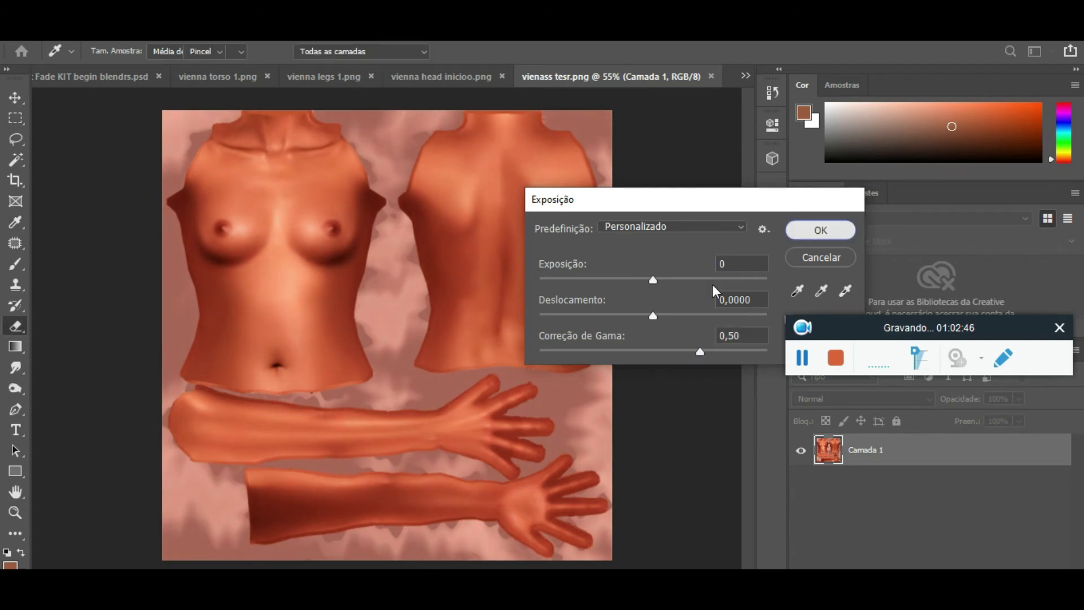
Desaturate the vienass tesr.png torso skin with a Hue/Saturation adjustment using a saturation of -37.
click(142, 42)
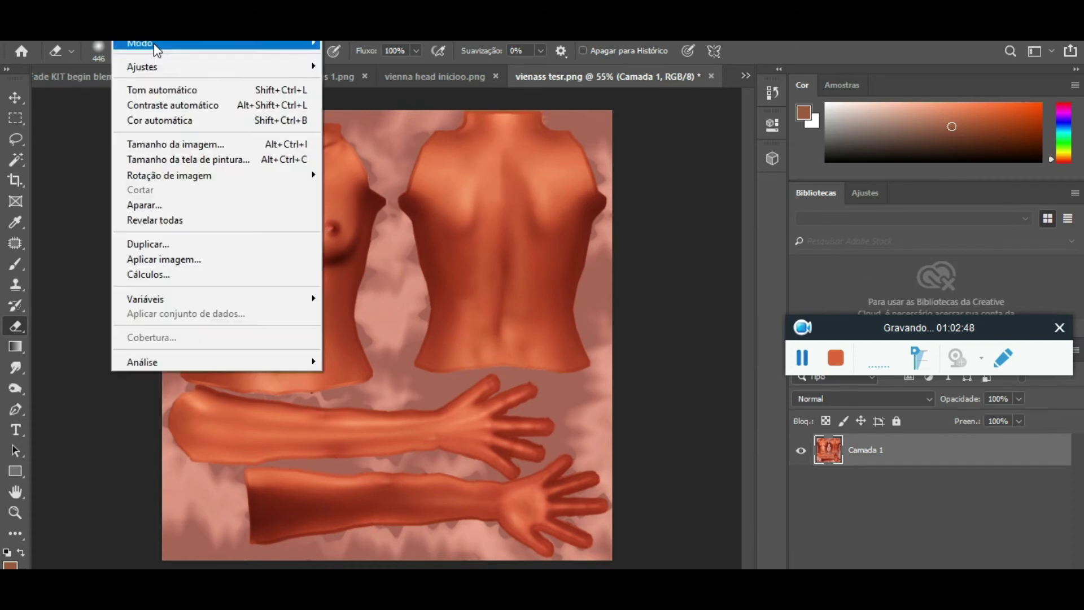
mouse_move(317, 67)
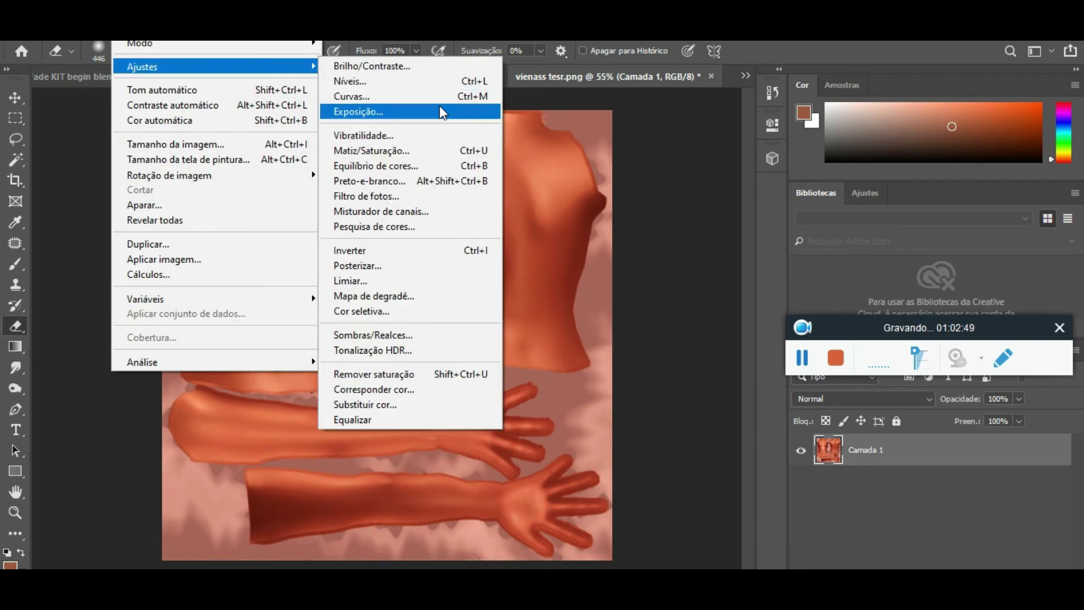
click(429, 152)
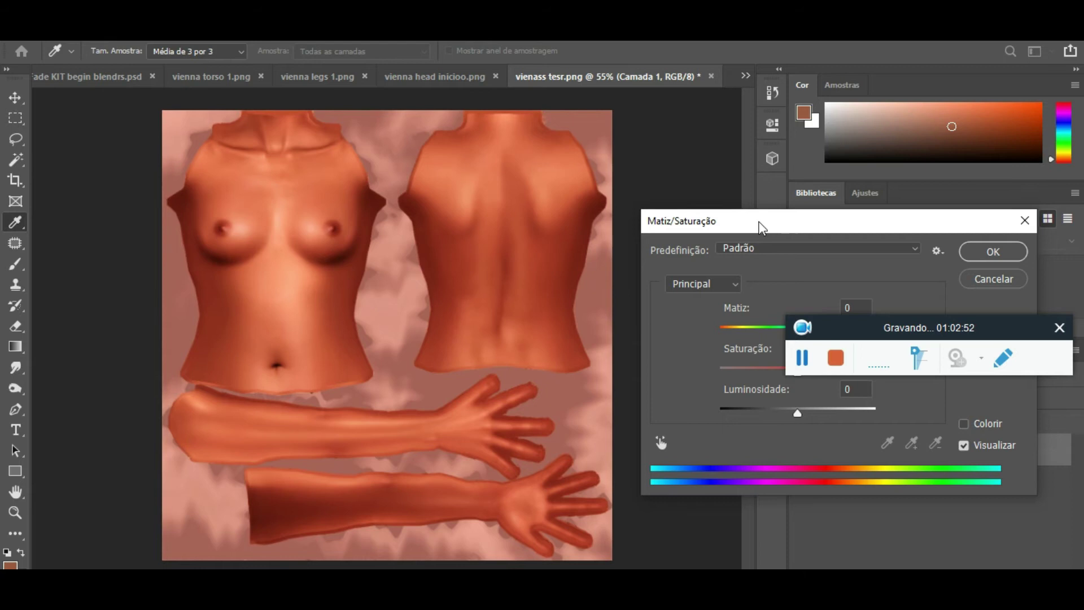
drag(778, 220, 731, 148)
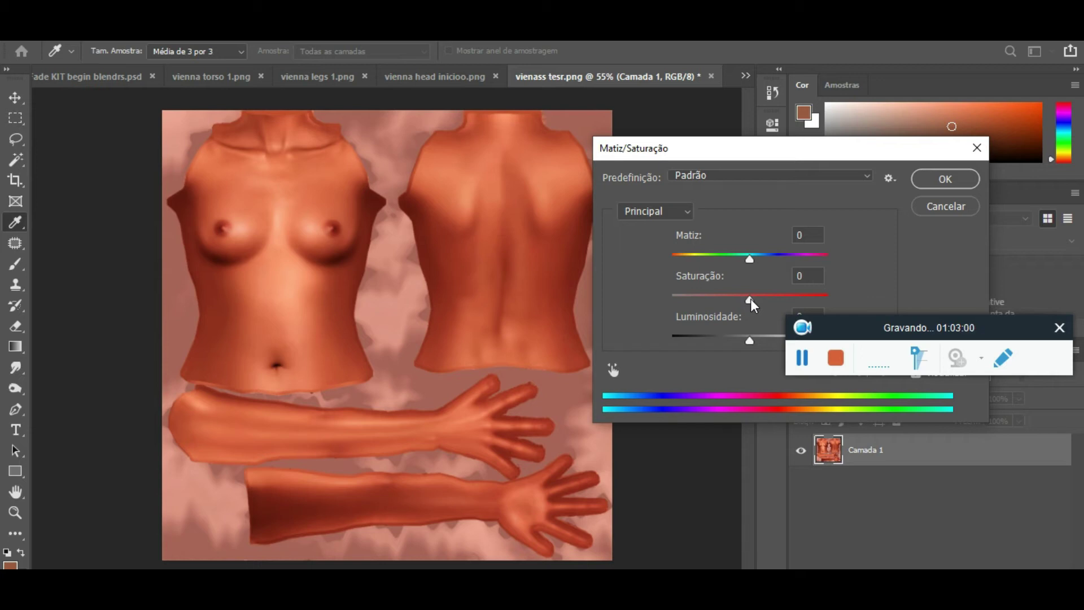
drag(750, 299, 770, 307)
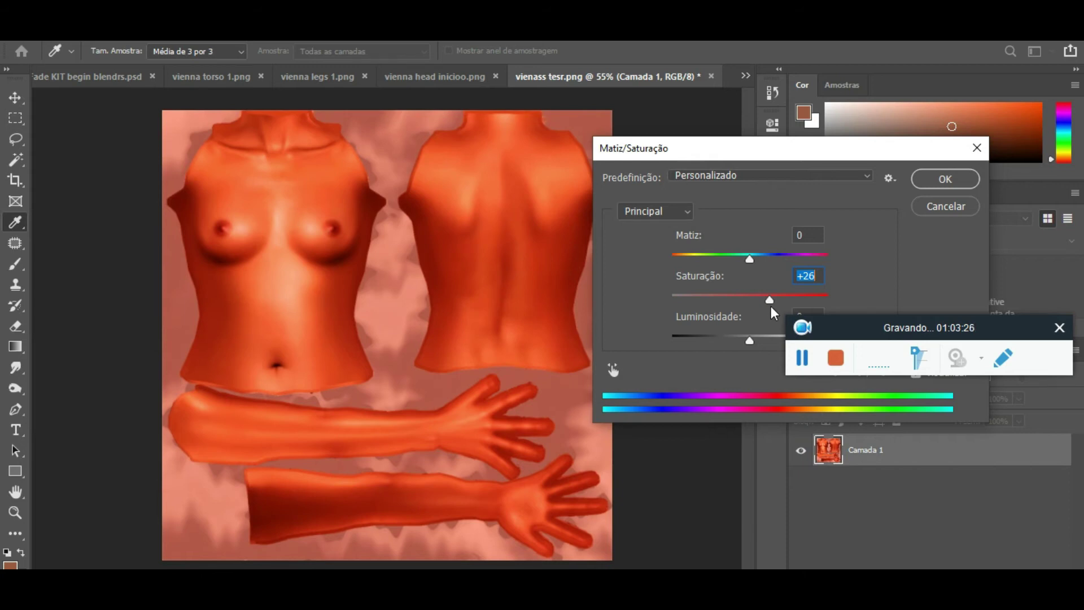
drag(771, 310, 723, 325)
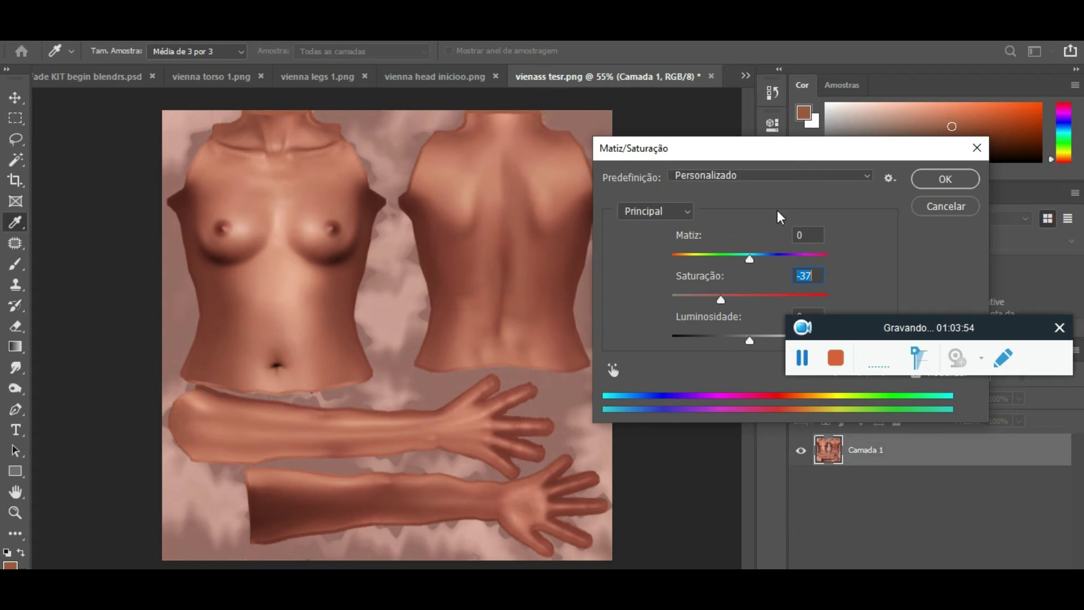
drag(734, 144, 665, 142)
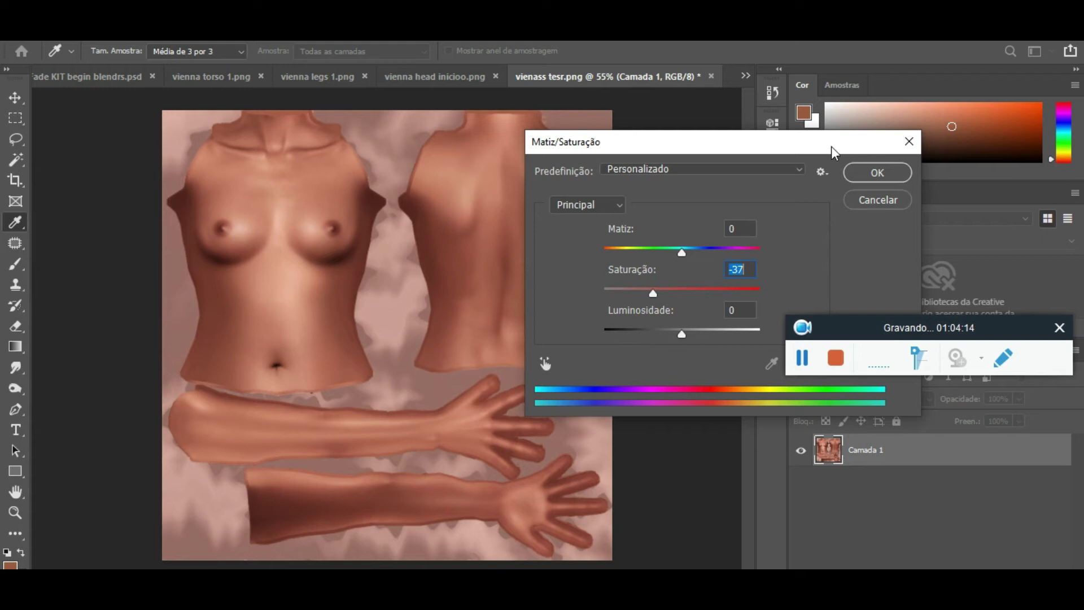
click(869, 171)
key(e)
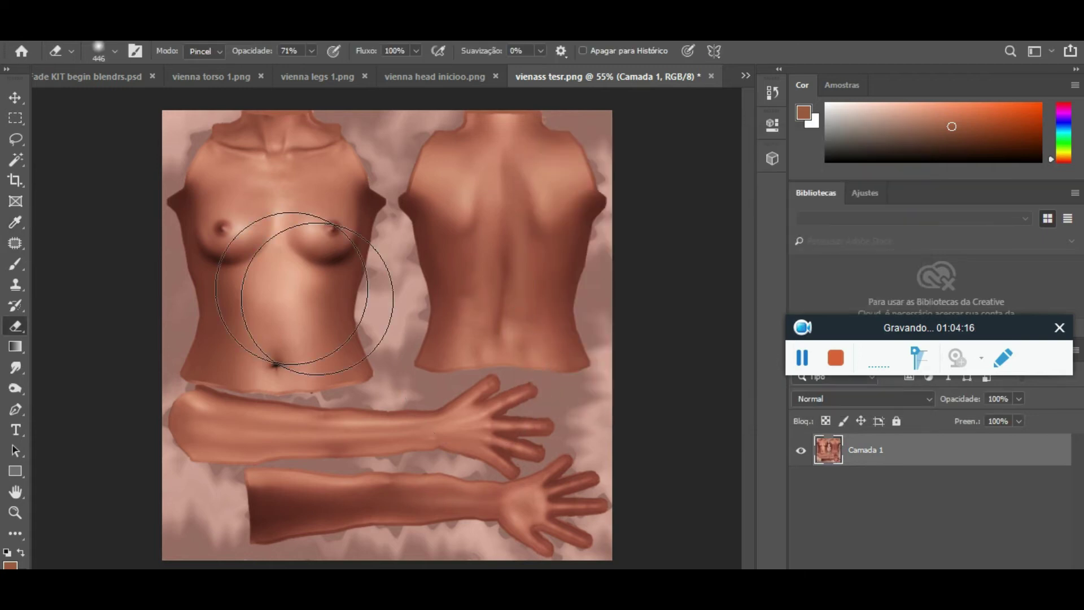
Save the adjusted torso skin as a PNG copy in the vienna evox folder, replacing the existing vienass tesr file.
scroll(316, 352, down, 3)
scroll(387, 337, up, 2)
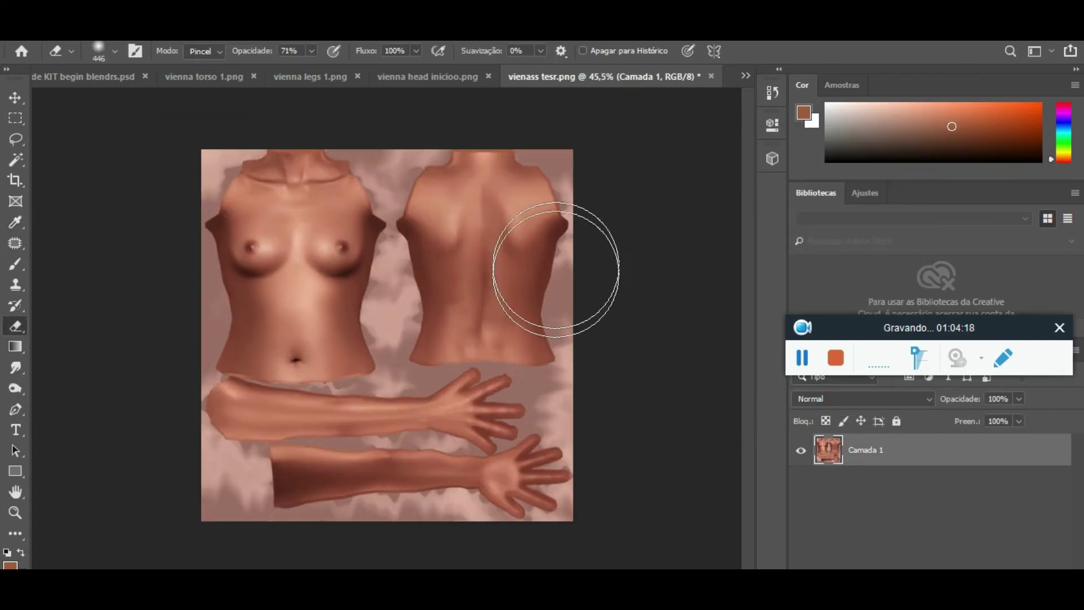
click(48, 34)
click(74, 201)
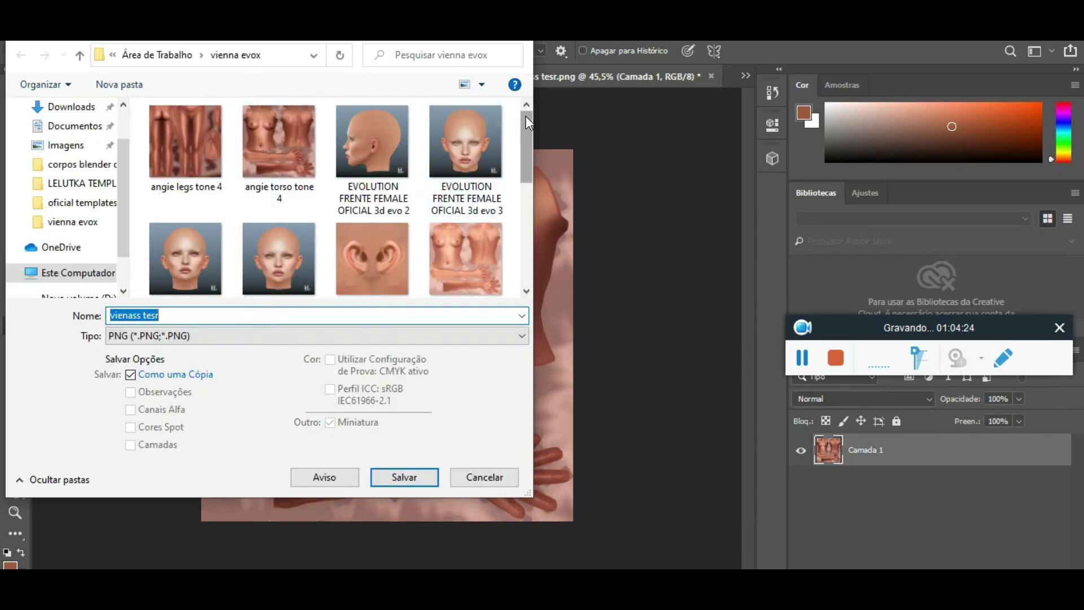
drag(527, 116, 513, 260)
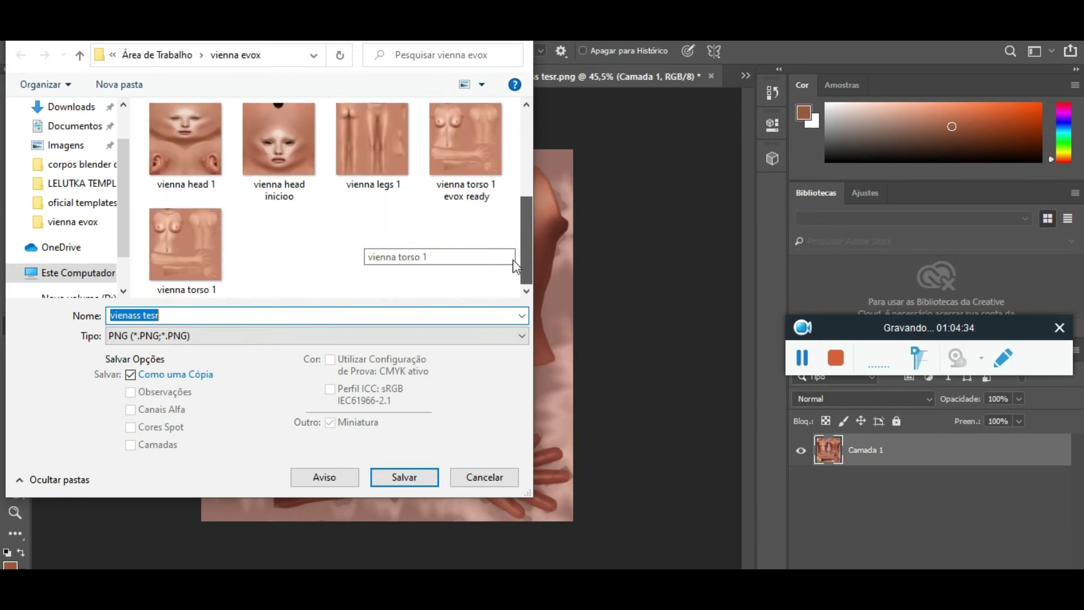
scroll(512, 260, up, 3)
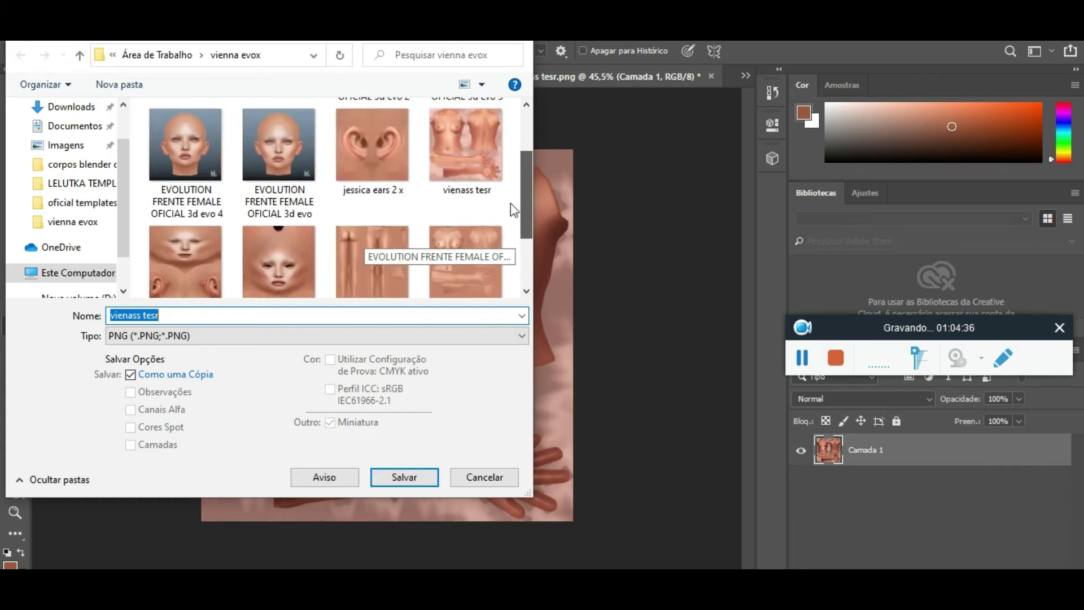
click(484, 186)
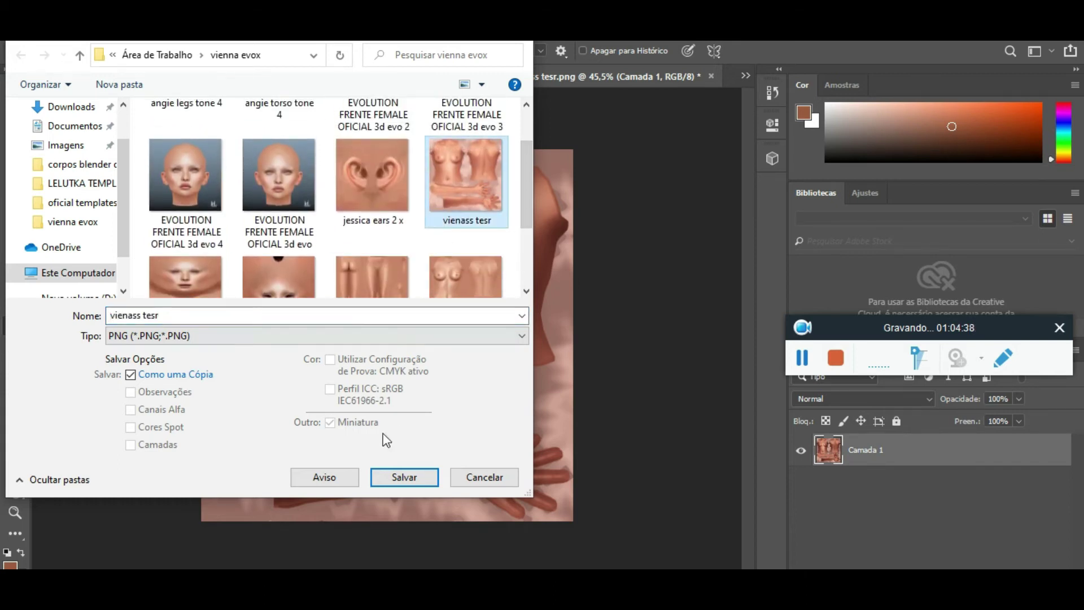
click(398, 476)
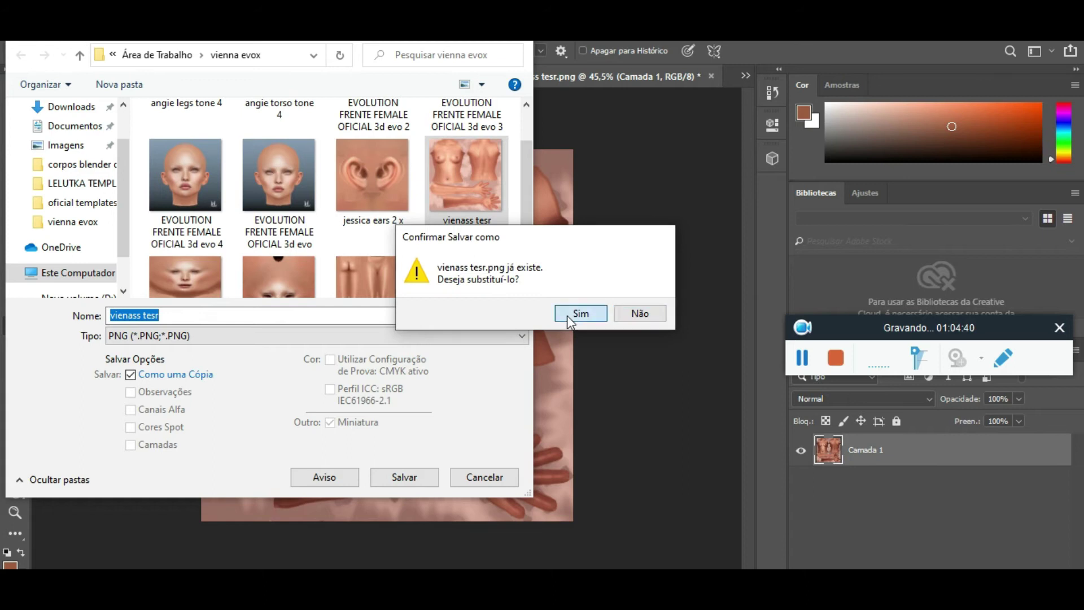
click(567, 315)
key(Return)
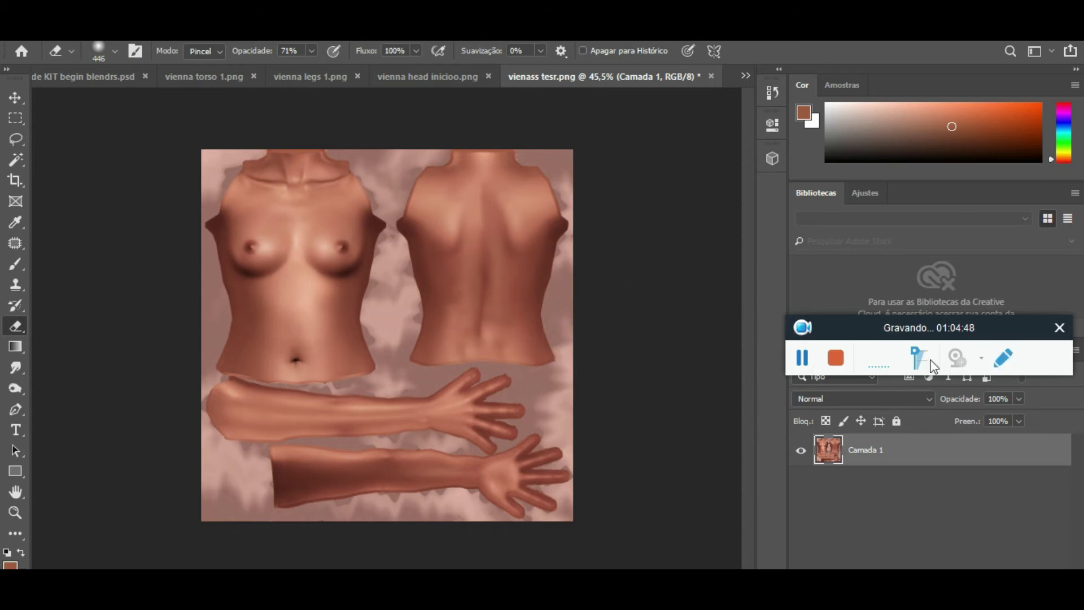
Switch to the Firestorm viewer and open the worn Neck Lower blender 1 tattoo for editing, with the avatar's head and chest in view.
drag(995, 338, 1005, 282)
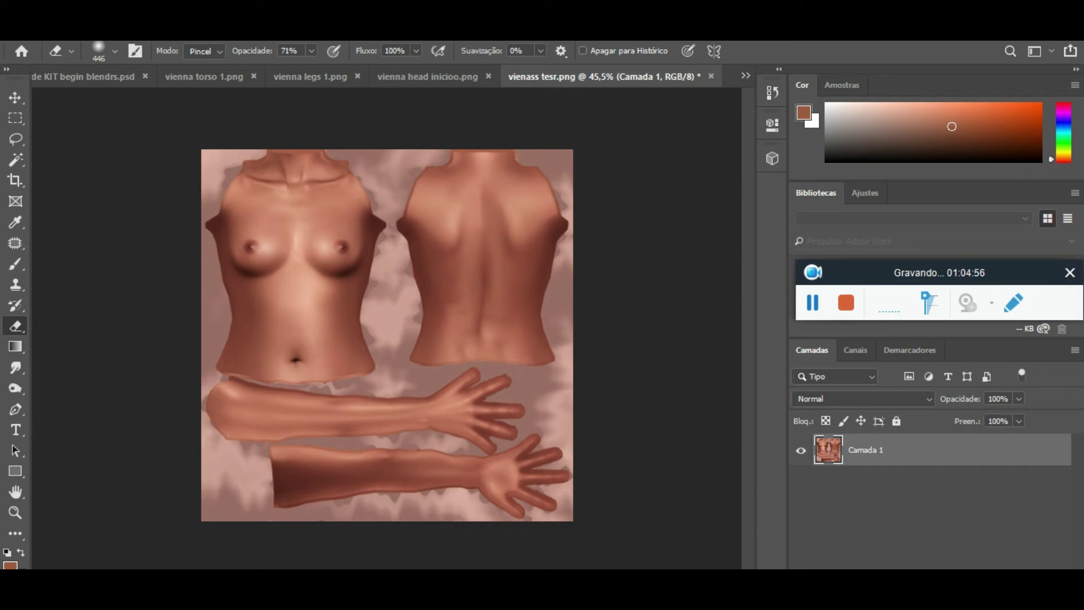
mouse_move(724, 568)
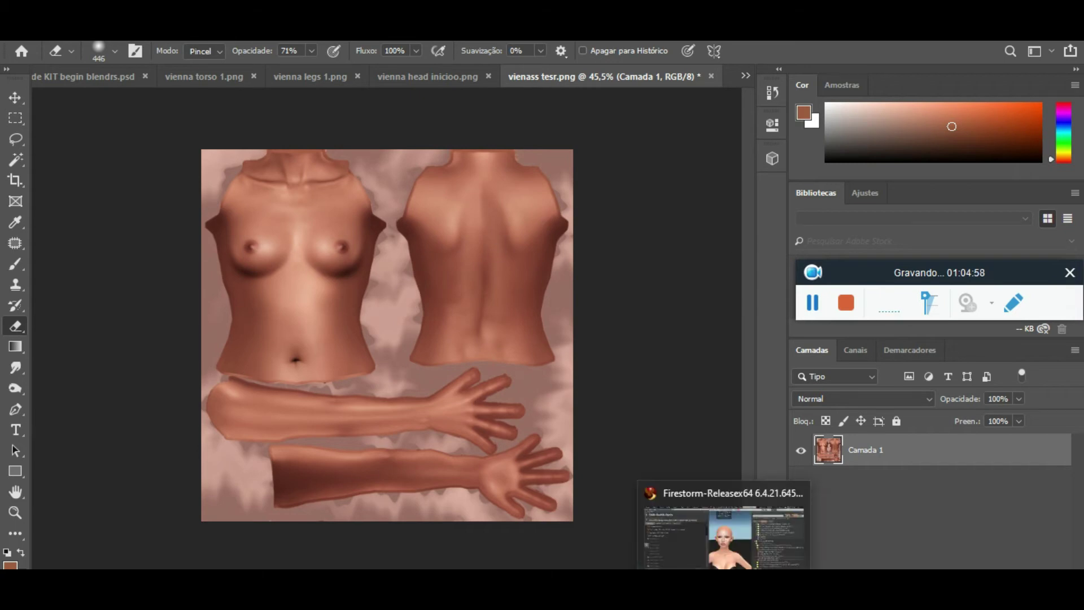
click(724, 568)
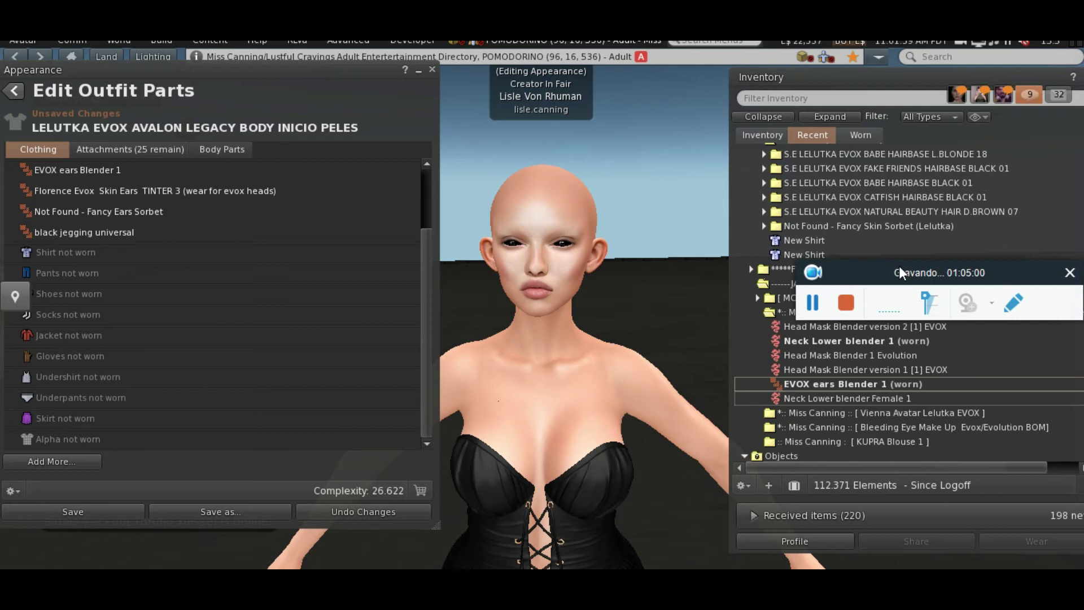
right_click(843, 343)
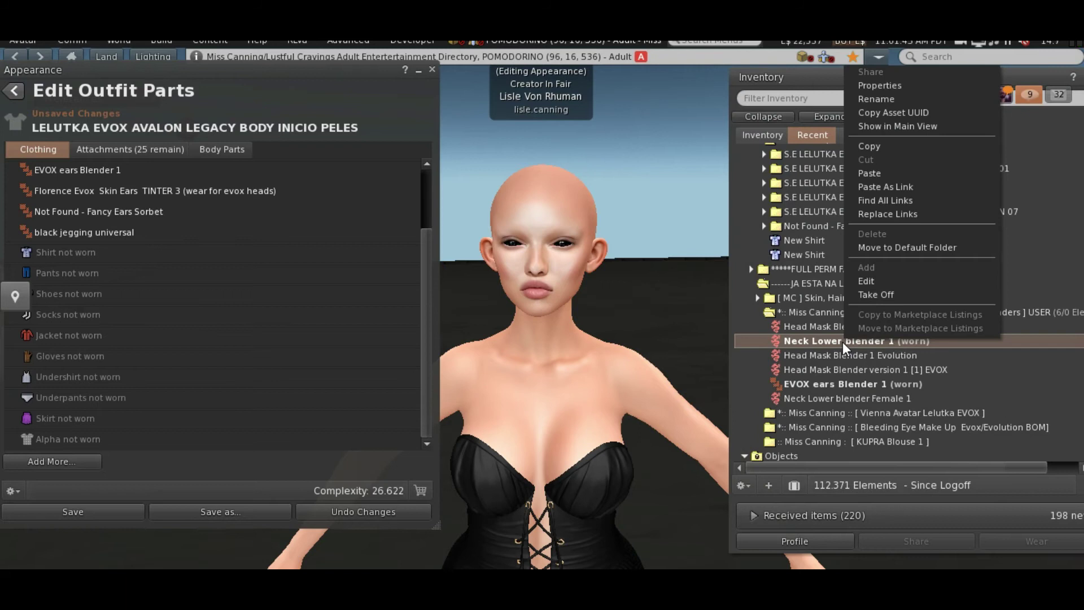
click(873, 284)
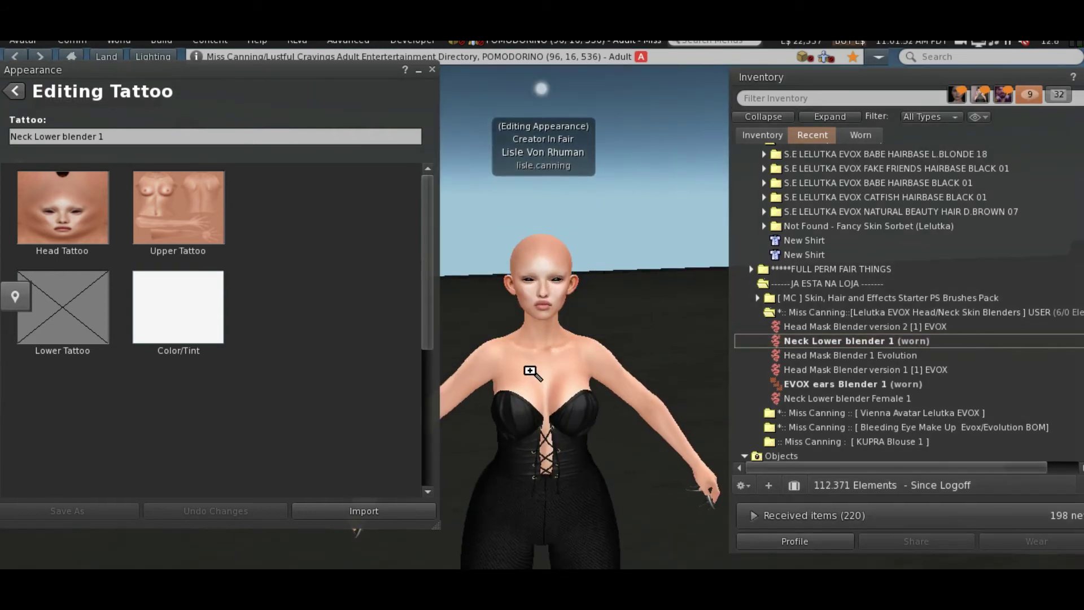
alt+click(529, 370)
alt+click(520, 310)
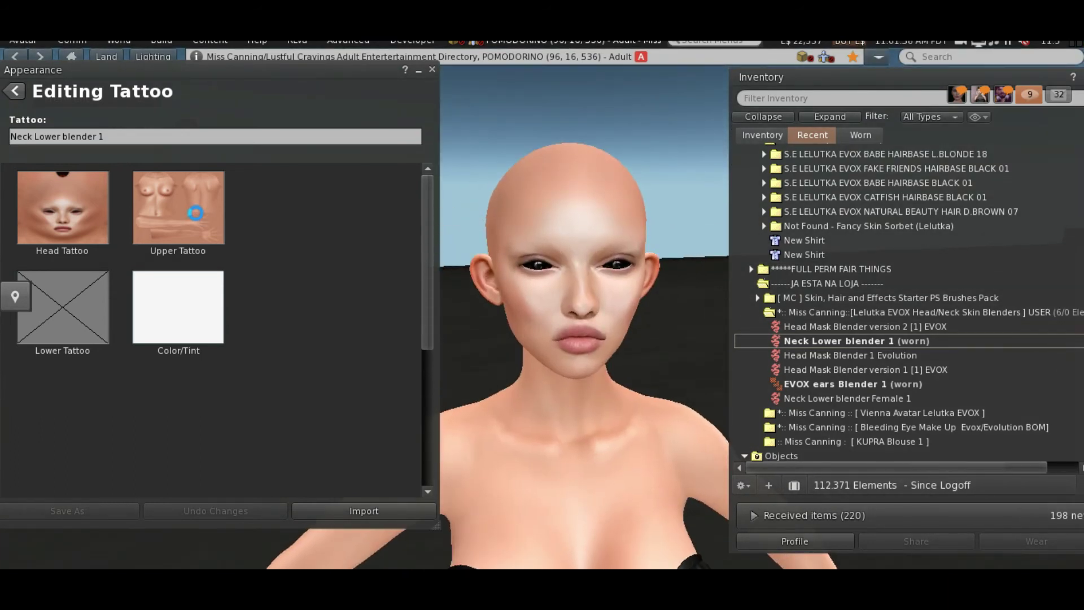
Add vienass tesr from the vienna evox folder as a local texture, apply it to the Upper Tattoo and check the neck seam.
click(195, 212)
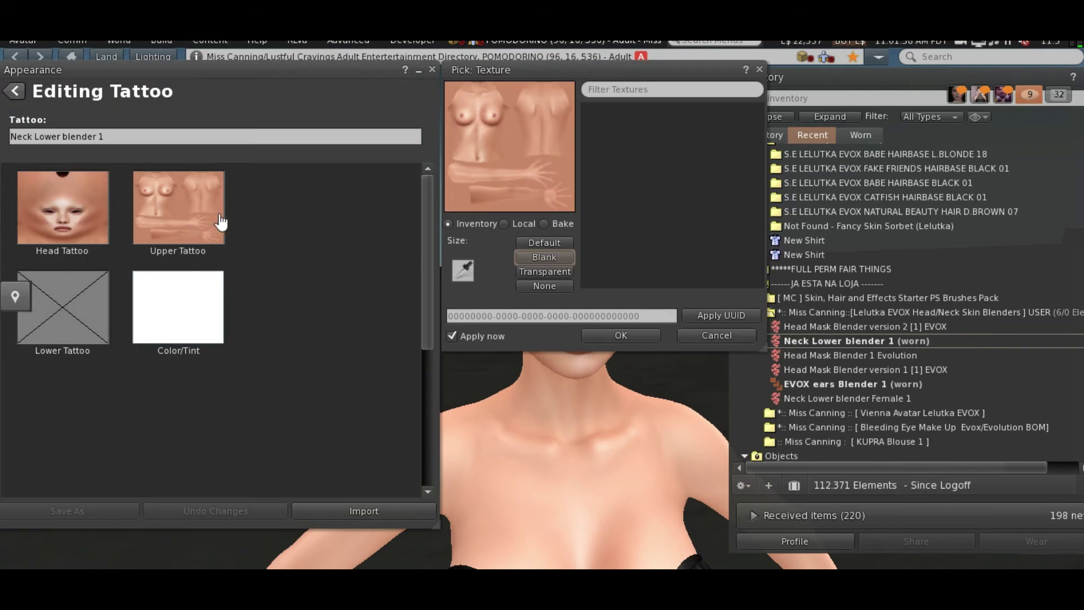
click(510, 222)
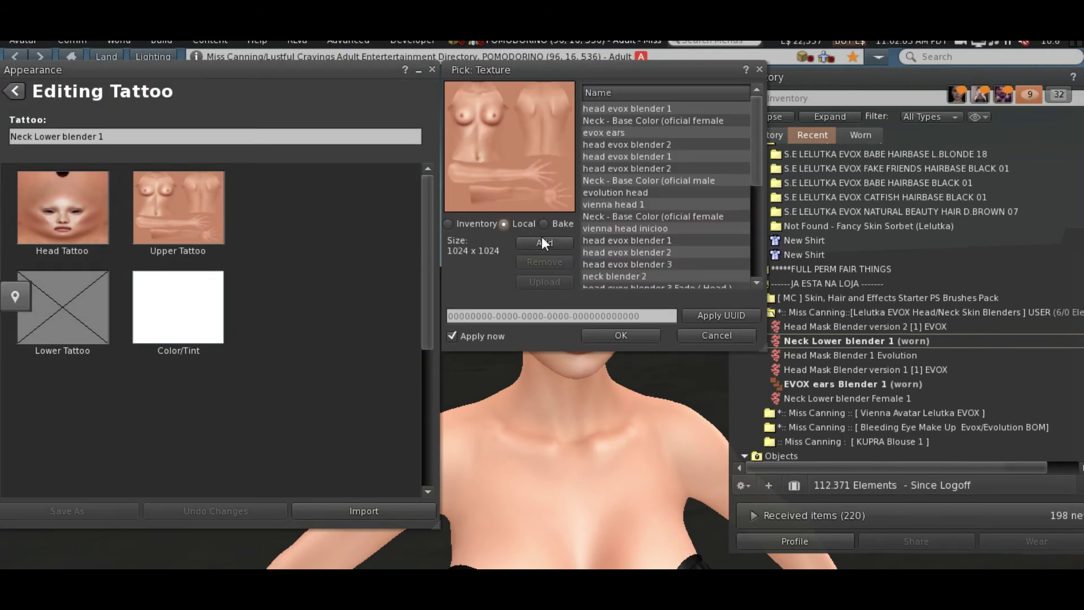
drag(580, 78, 222, 76)
drag(574, 317, 550, 361)
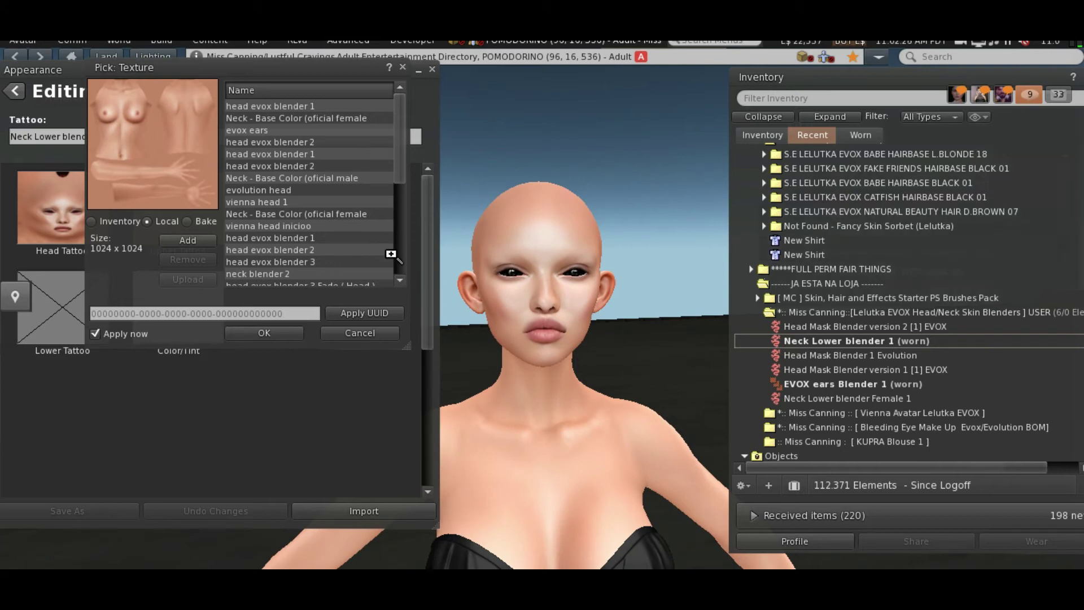
drag(401, 169, 402, 272)
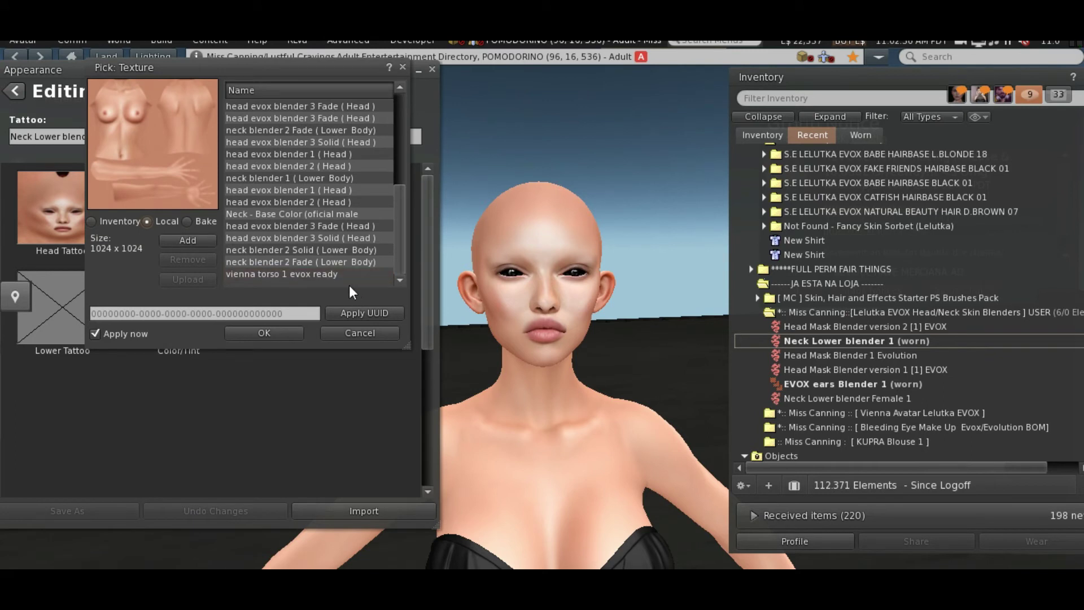
click(200, 242)
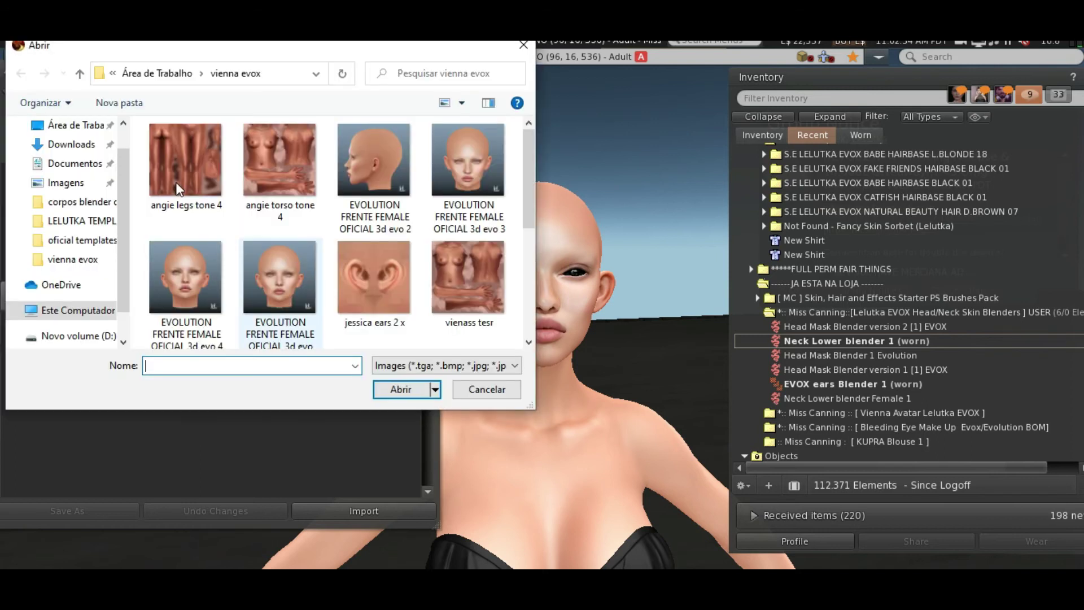
scroll(478, 248, down, 1)
click(478, 248)
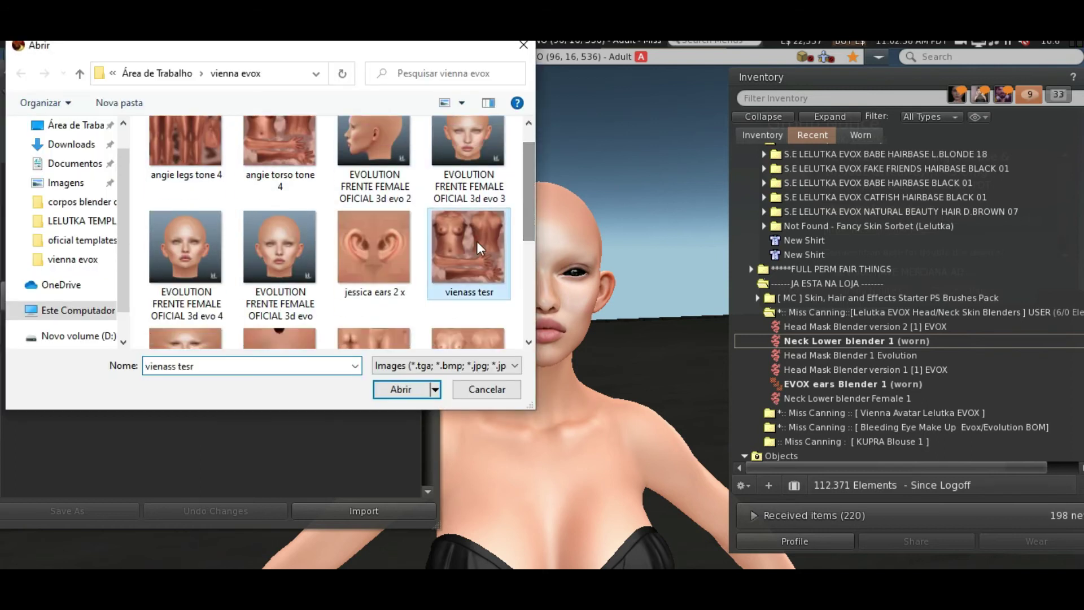
double_click(478, 248)
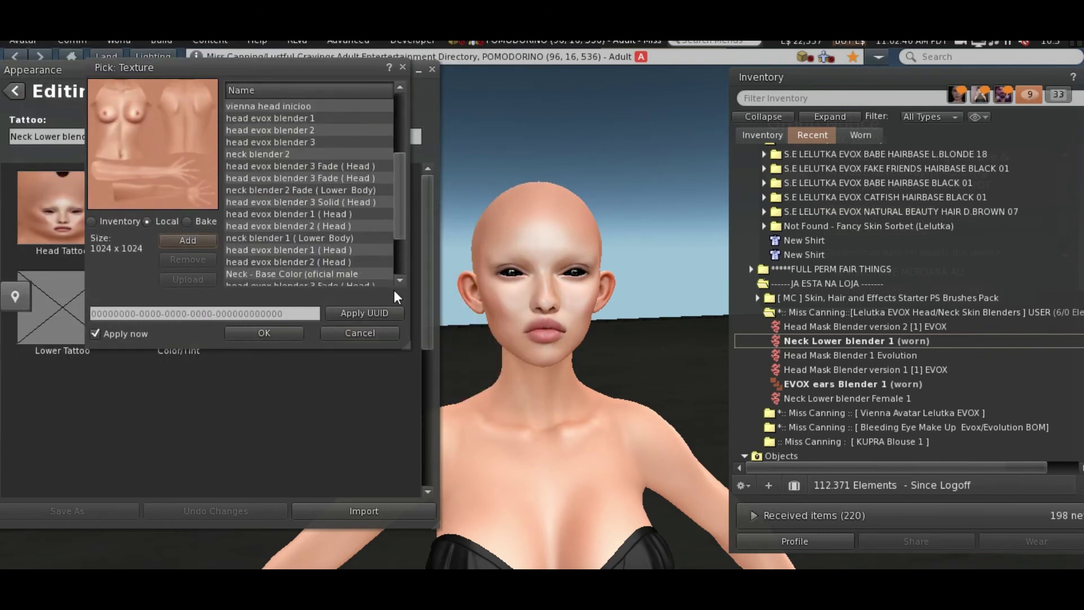
click(303, 274)
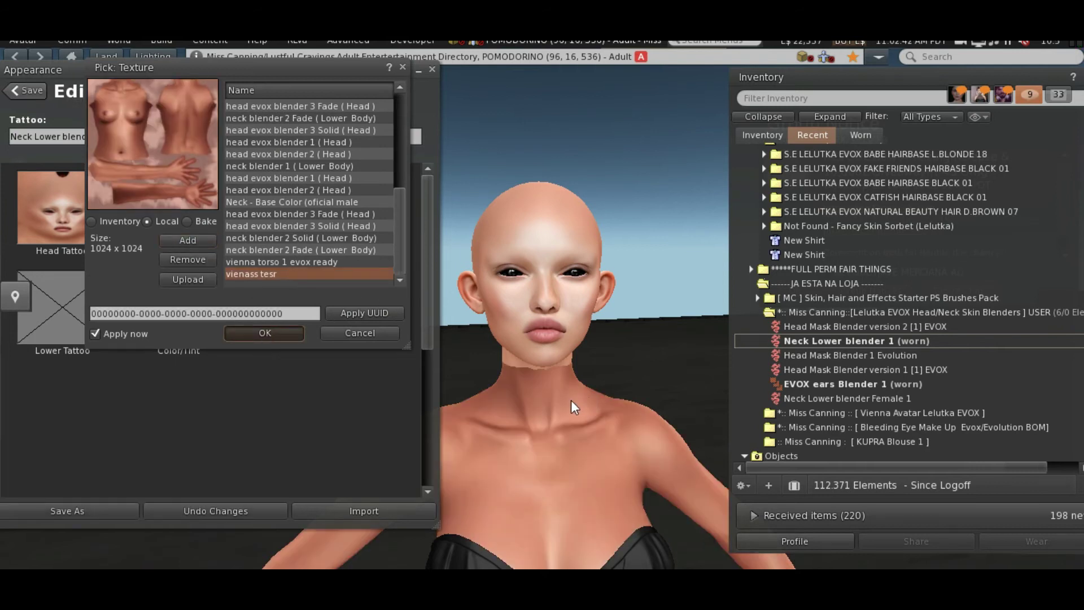
key(Return)
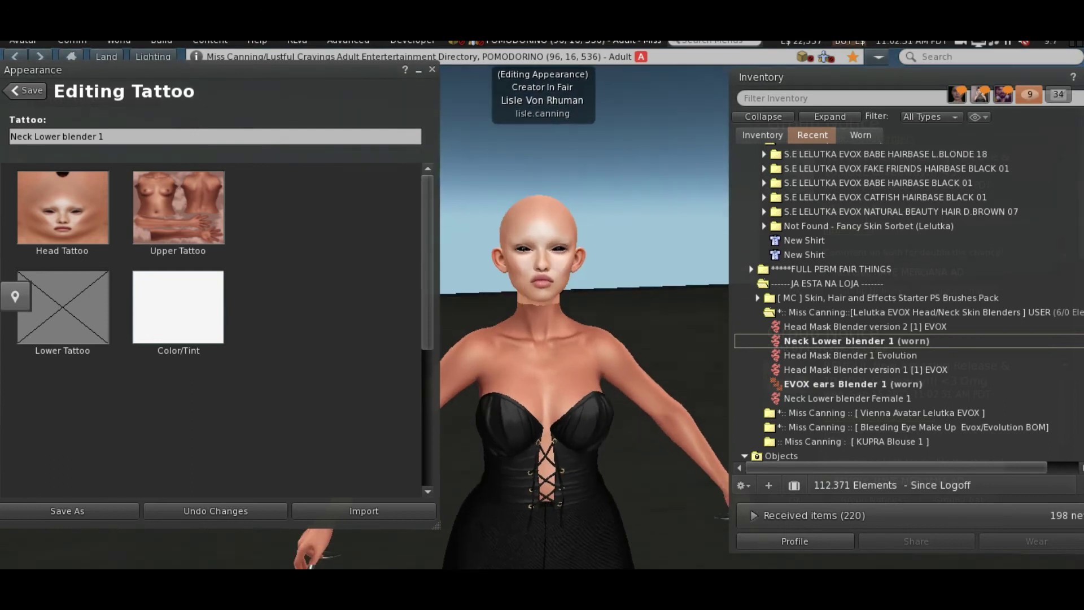
scroll(542, 322, up, 3)
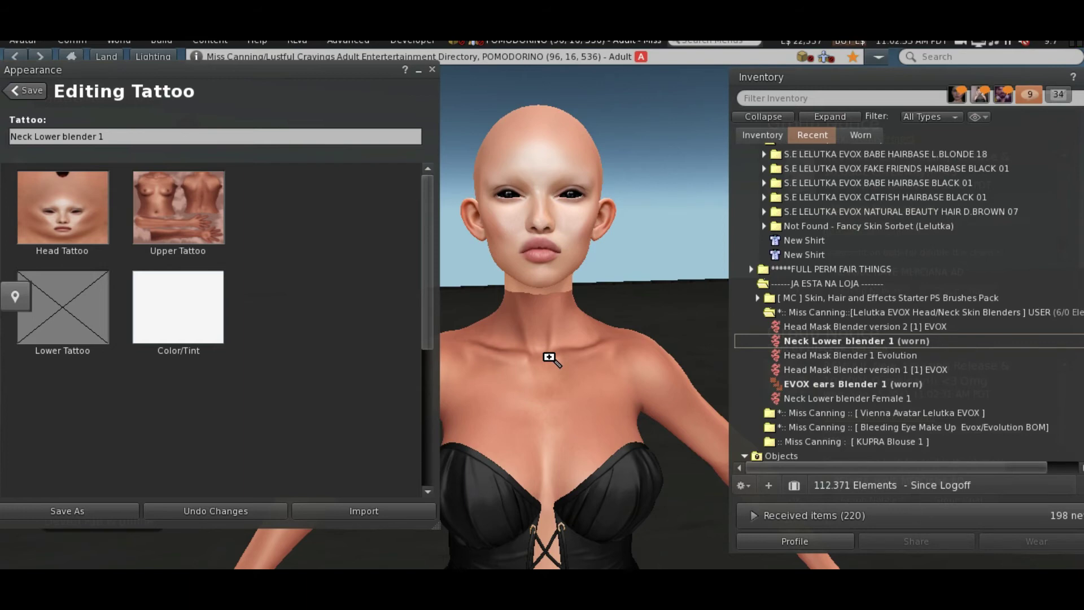
Switch back to Photoshop and undo the Hue/Saturation and Exposure adjustments on the vienass tesr.png torso skin.
click(525, 536)
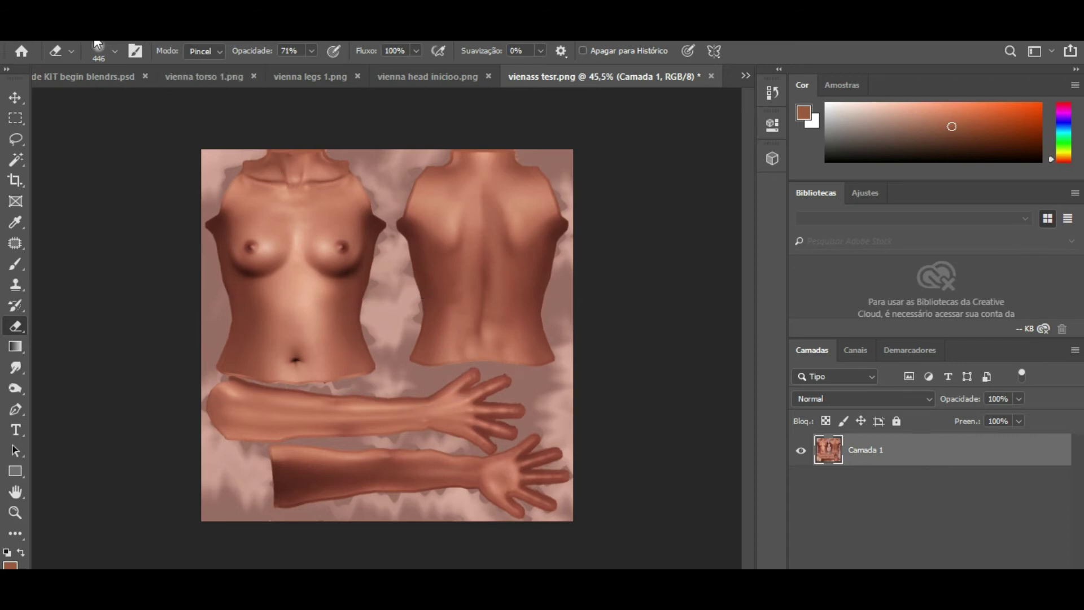
key(alt+e)
click(625, 207)
key(alt+i)
key(alt+e)
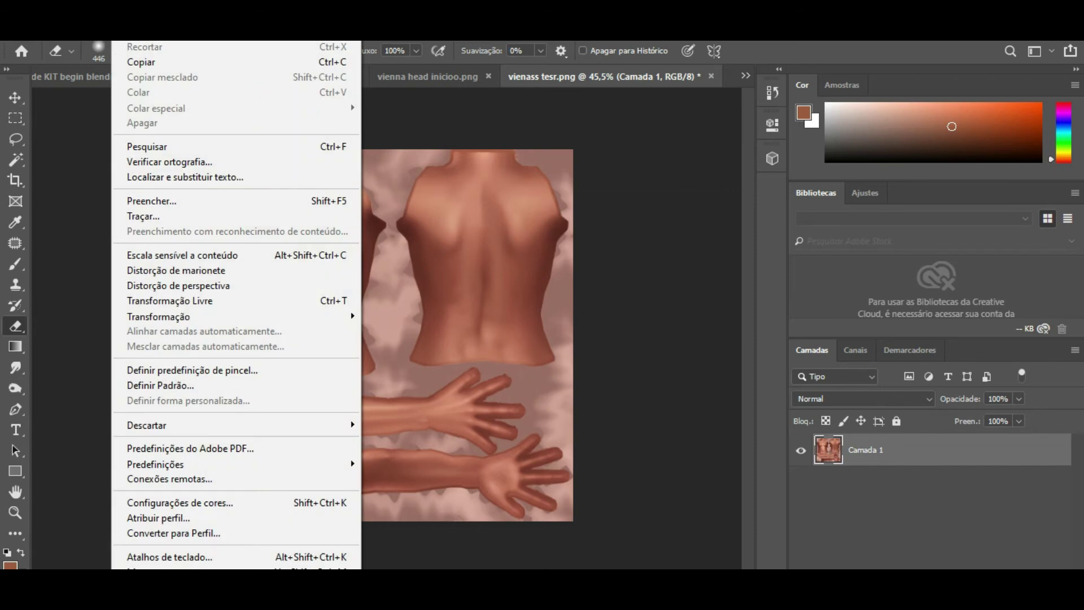
scroll(236, 299, up, 5)
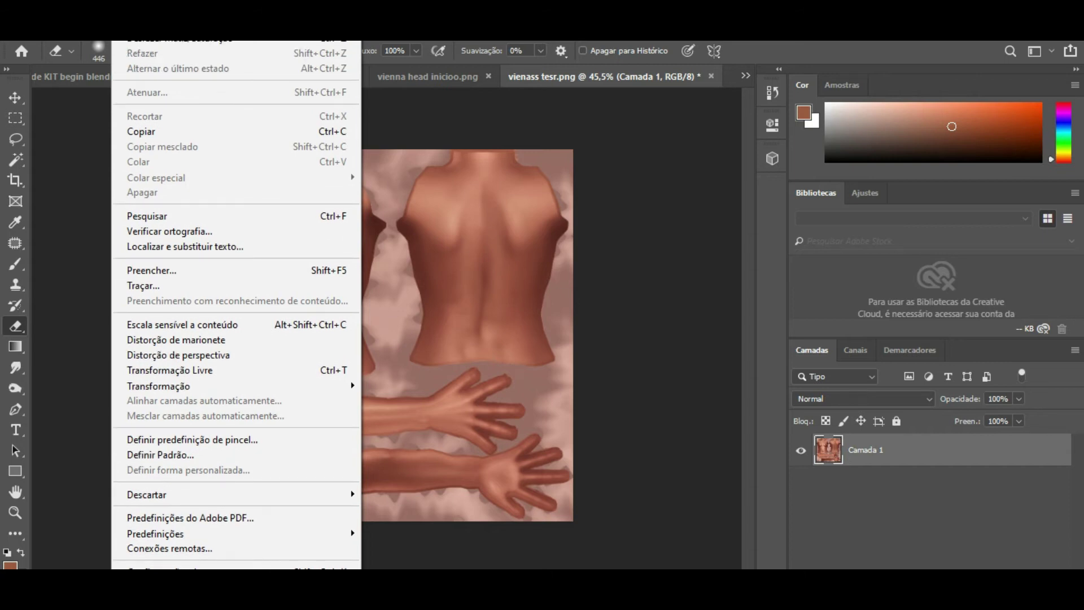
key(Escape)
key(alt+e)
click(85, 66)
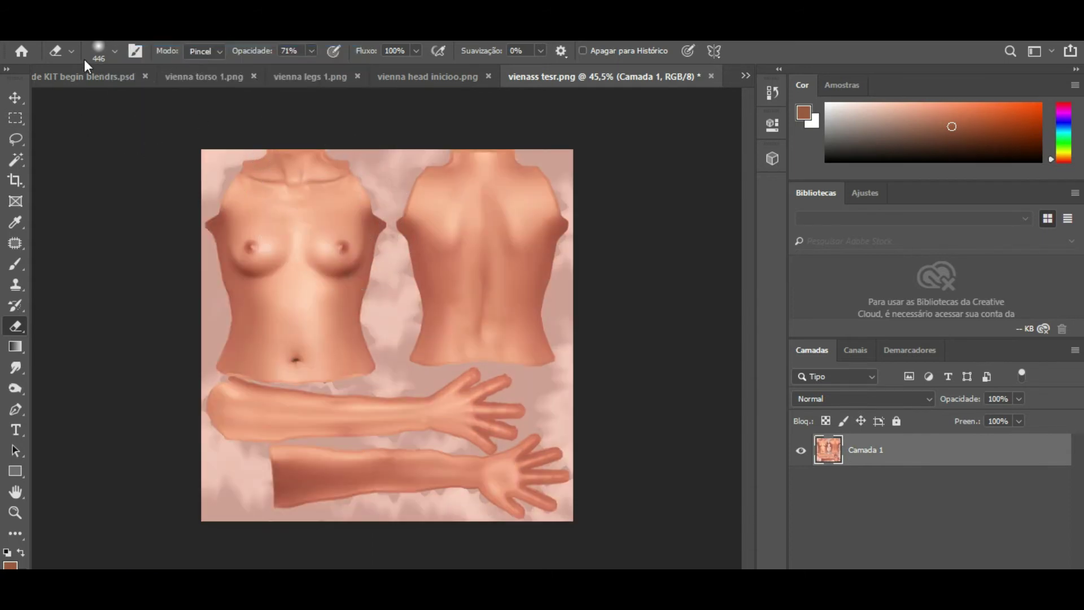
Start an Exposure adjustment on the vienass tesr.png torso skin and set the gamma correction to 0.50.
key(alt+i)
mouse_move(232, 66)
click(360, 113)
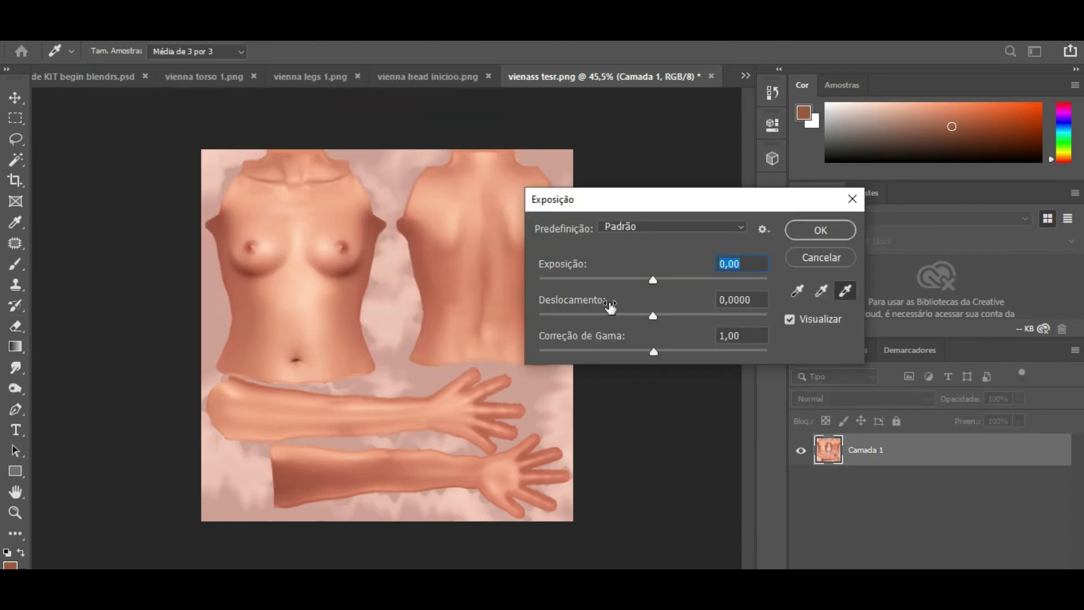
drag(634, 205, 758, 215)
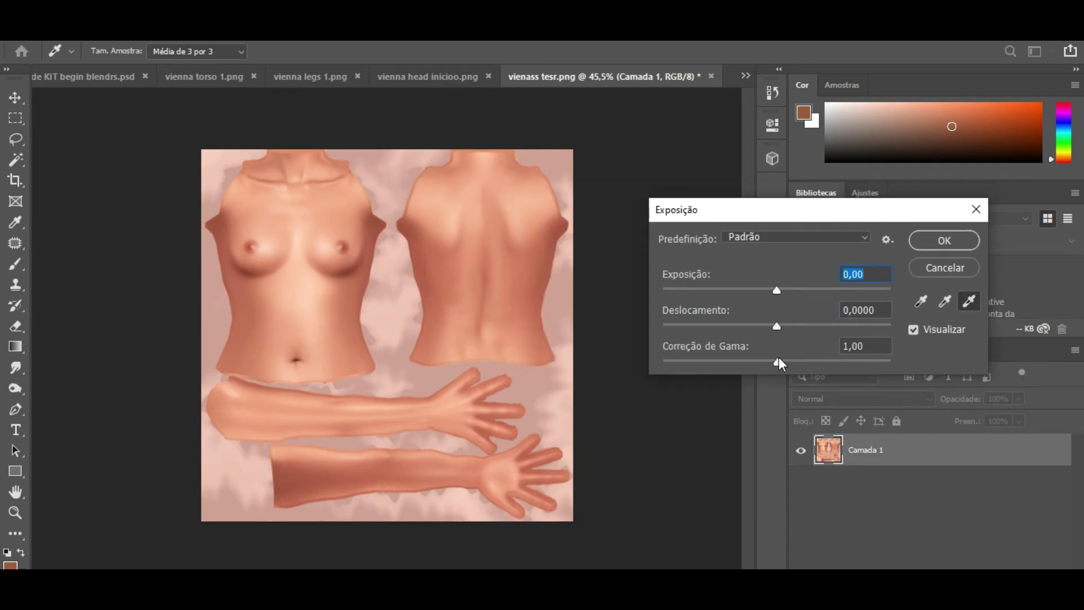
drag(778, 364, 828, 362)
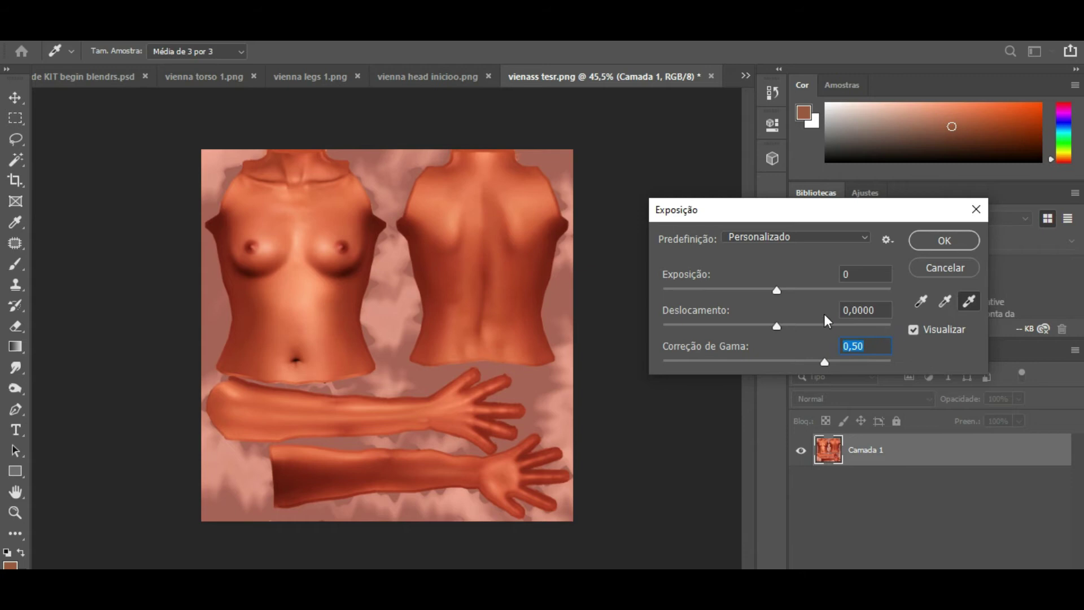
Save the exposure settings as the preset persco.eap, replacing the existing file, and apply the adjustment to the torso skin.
click(888, 240)
click(804, 249)
click(891, 238)
click(943, 259)
click(722, 304)
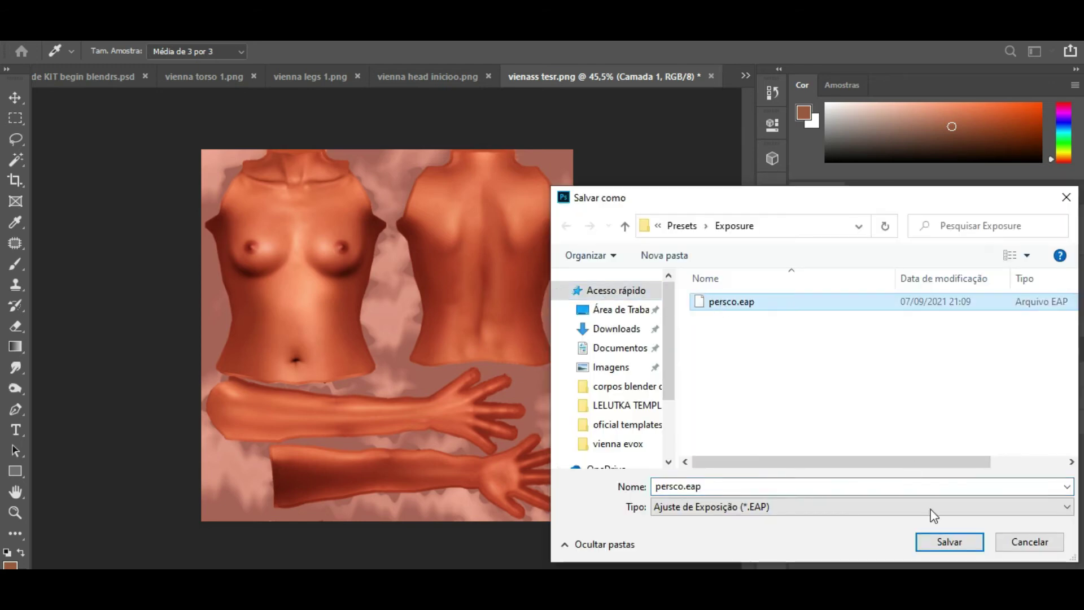
click(949, 541)
click(580, 313)
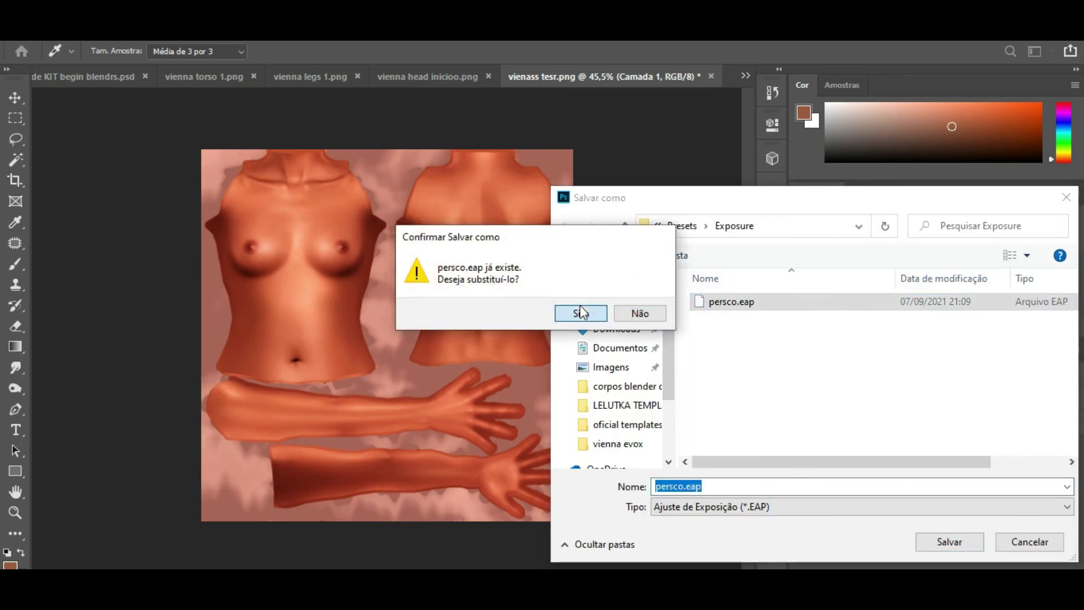
click(934, 243)
key(e)
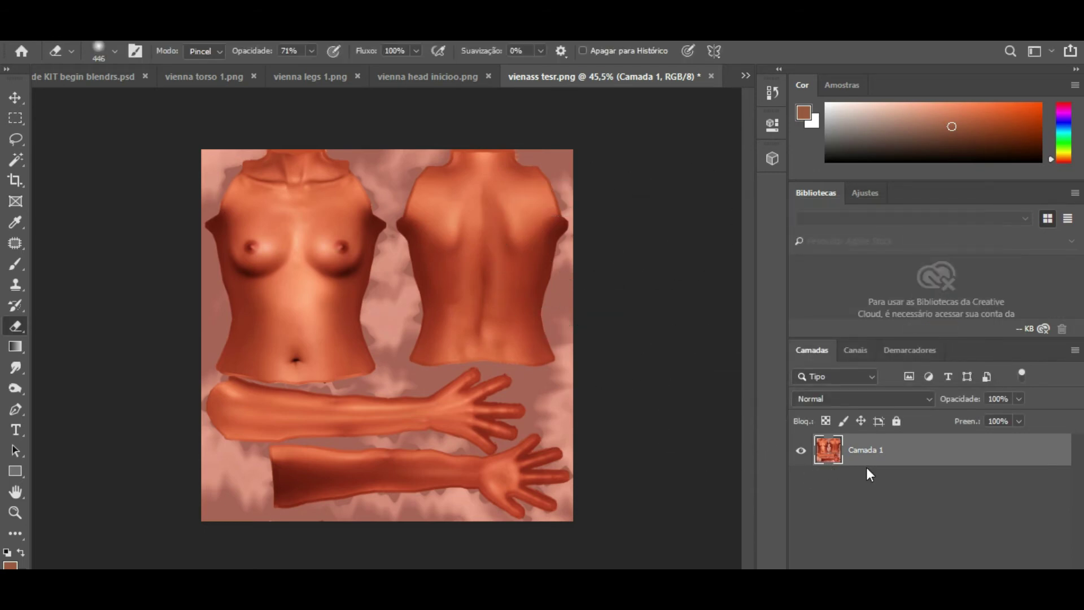
Start a Hue/Saturation adjustment on the darkened torso skin and set the saturation to -35.
click(127, 35)
mouse_move(175, 65)
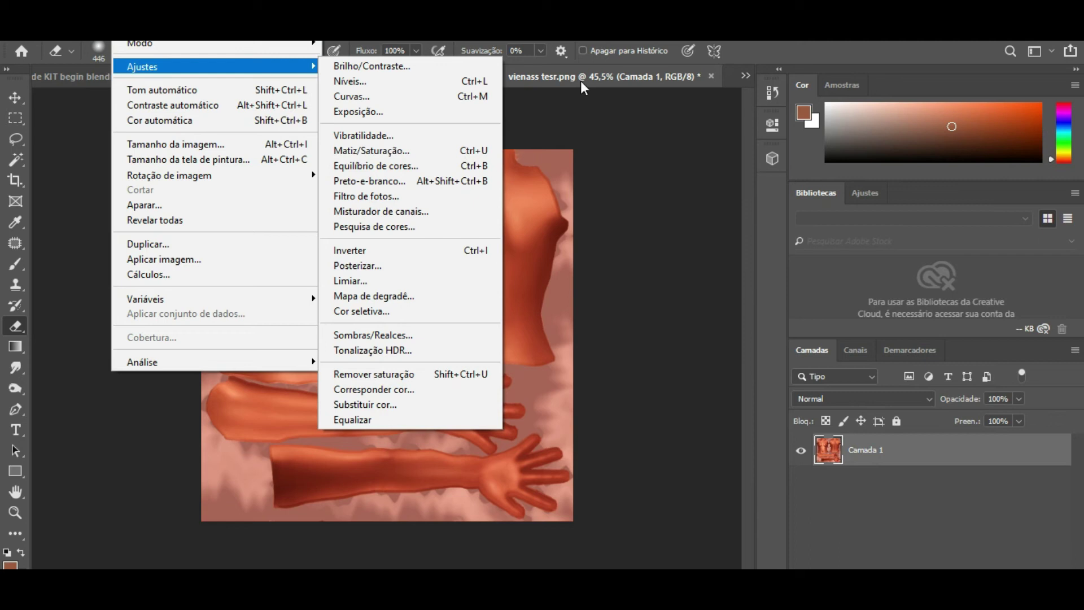
click(431, 150)
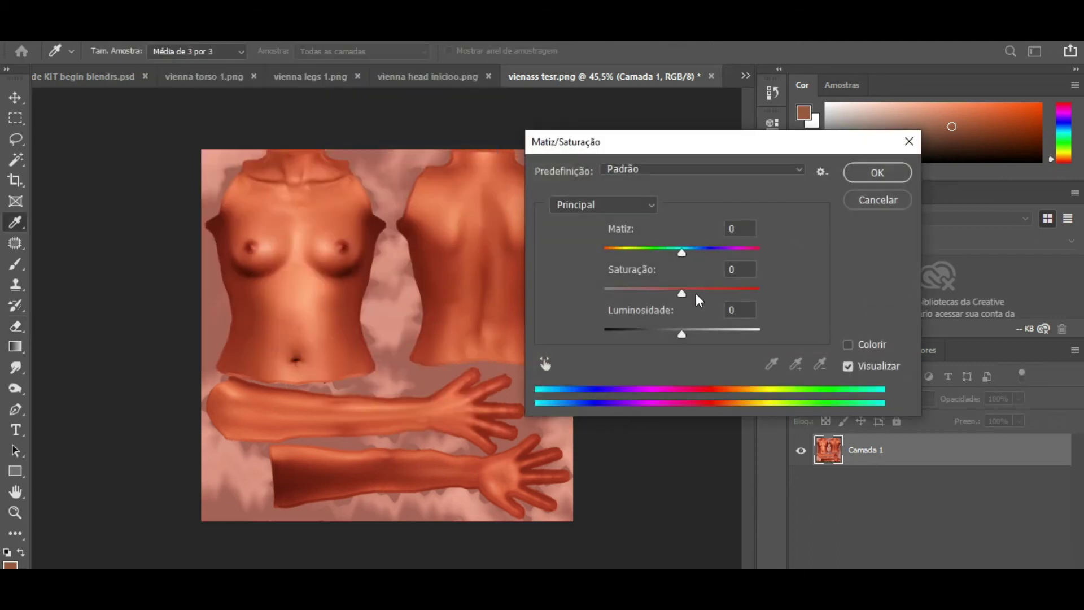
drag(682, 291, 656, 295)
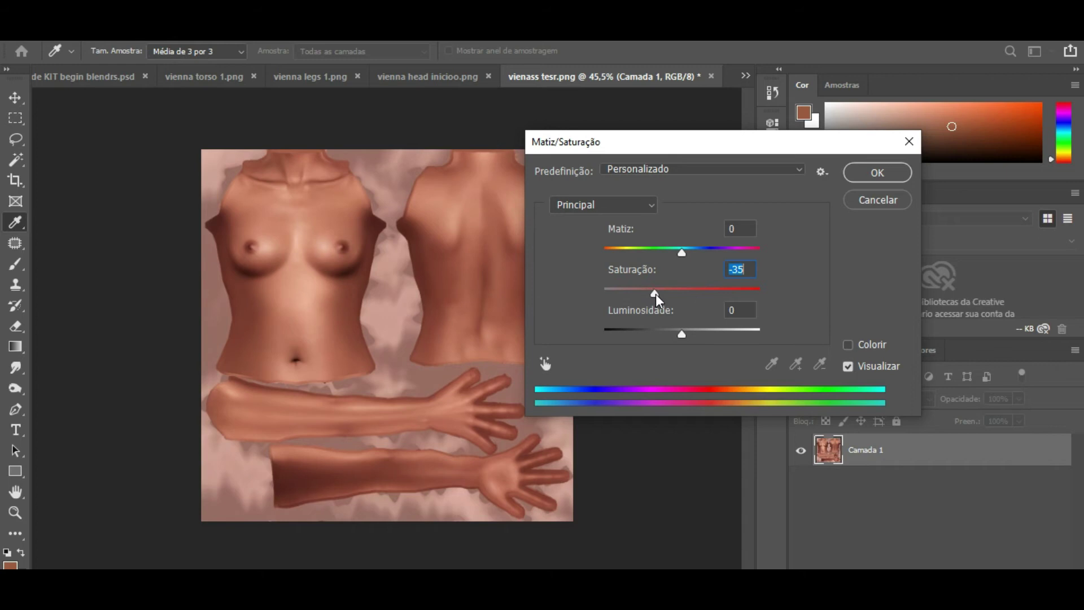
Save the Hue/Saturation settings as a preset over the existing preset file and apply the adjustment to the torso skin.
click(821, 171)
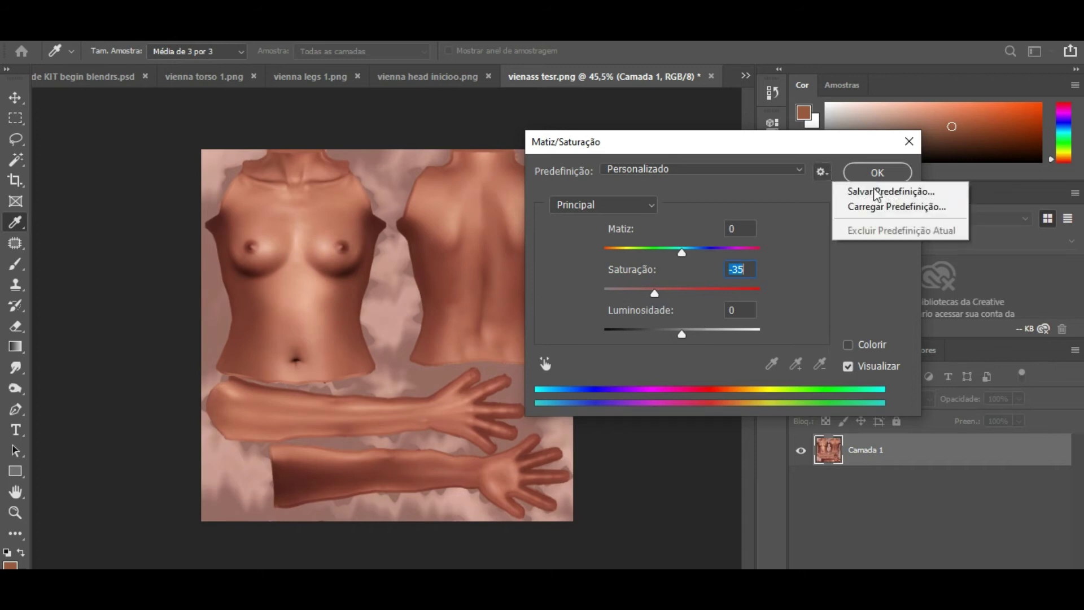
click(886, 192)
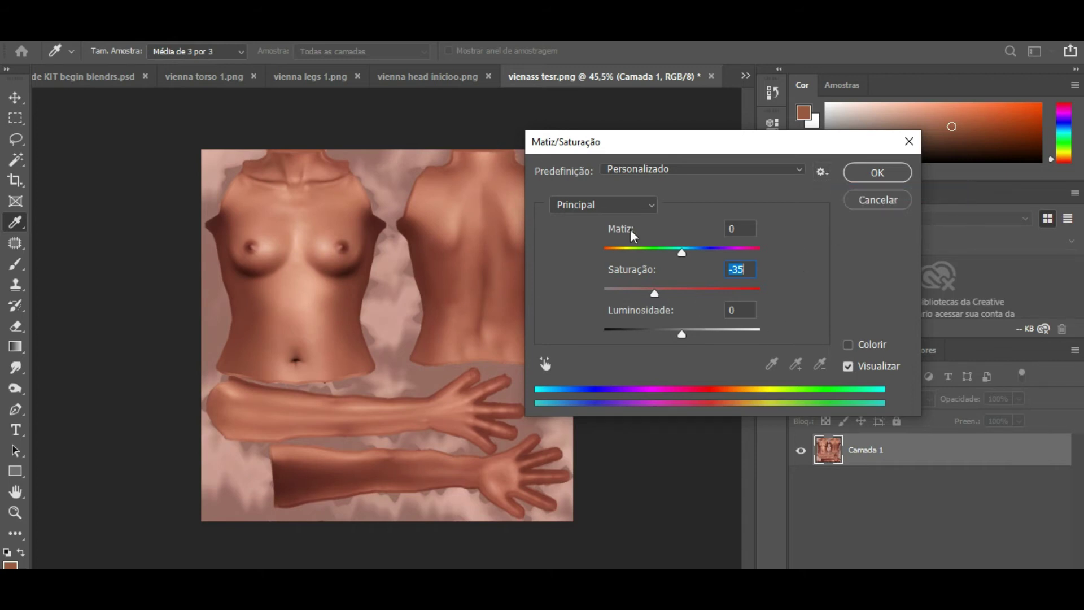
click(713, 273)
click(920, 510)
click(584, 310)
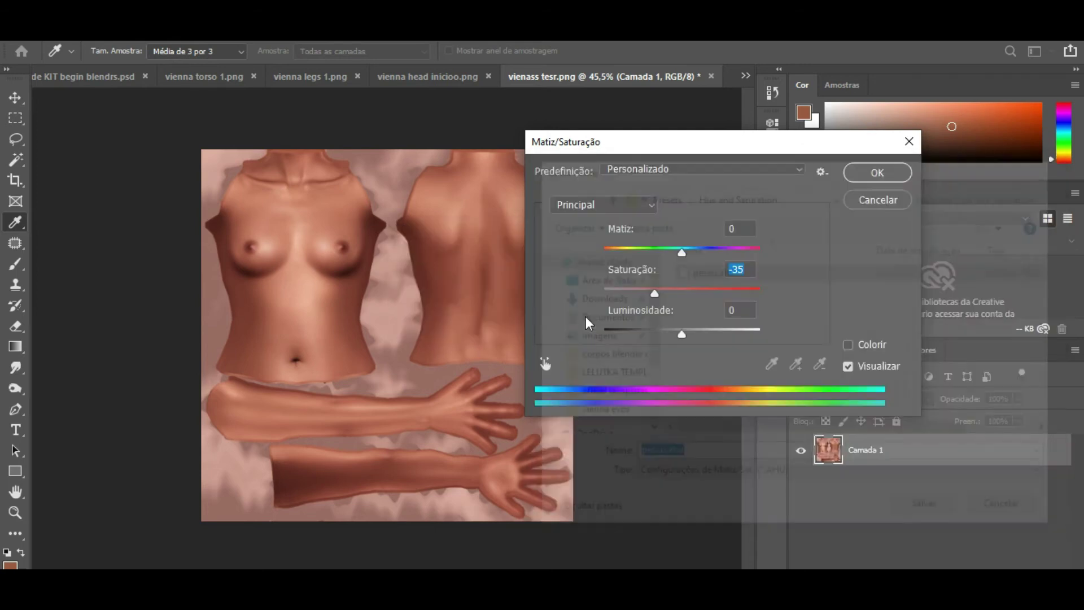
click(865, 173)
key(e)
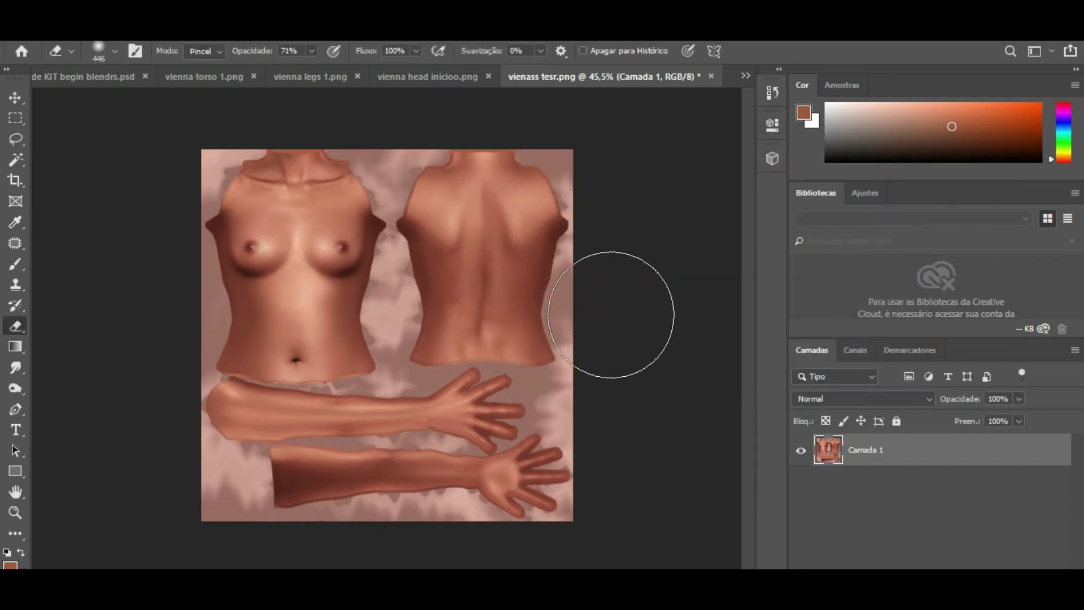
Save the torso skin as a PNG copy over vienass tesr in the vienna evox folder, check it on the avatar in Firestorm and return to Photoshop.
click(42, 31)
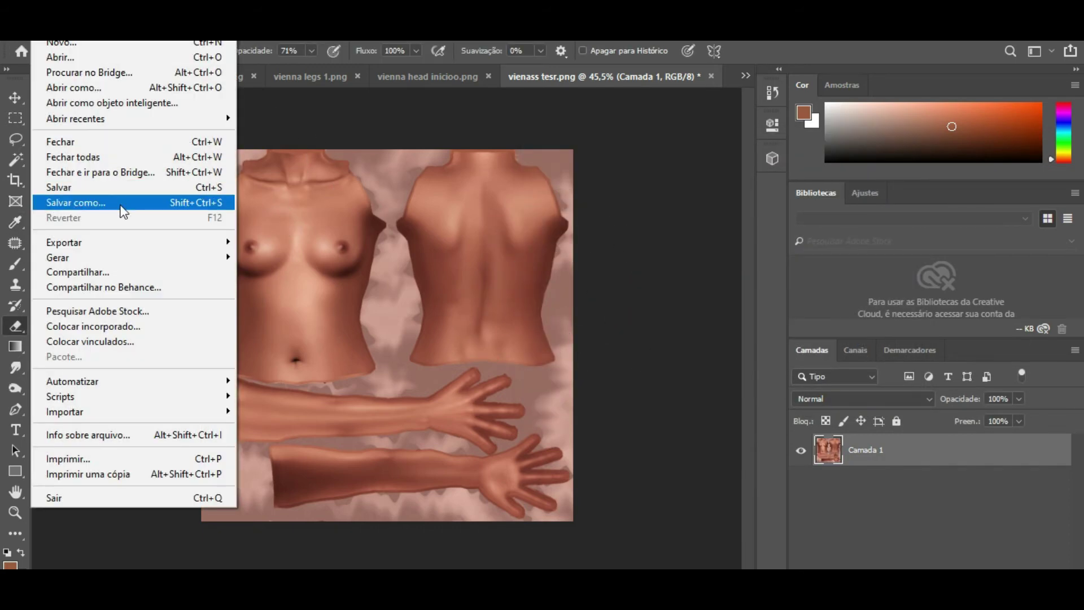
click(121, 202)
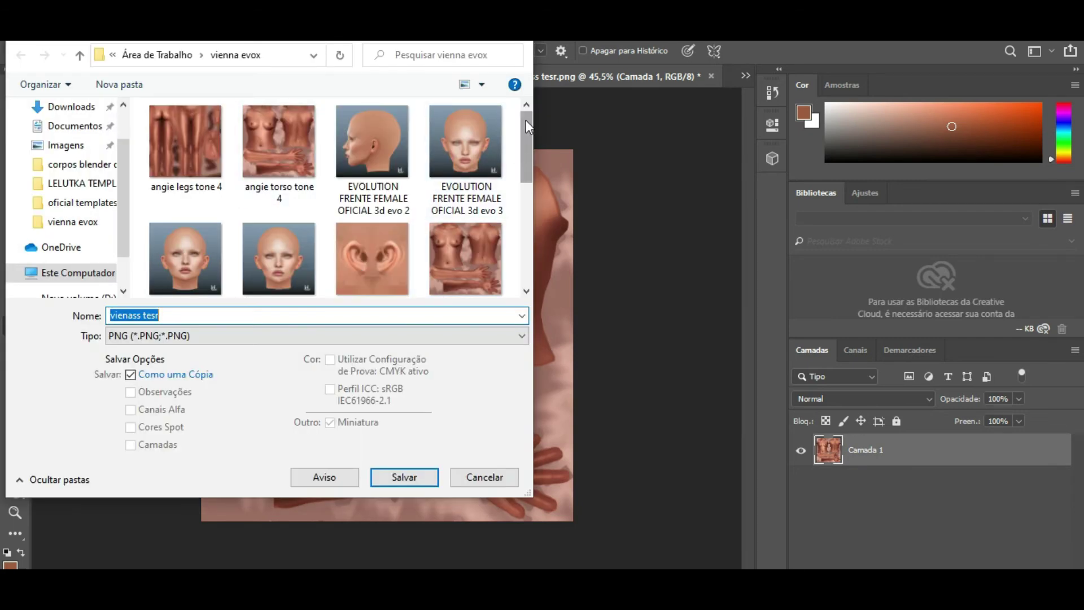
drag(527, 128, 526, 178)
double_click(482, 141)
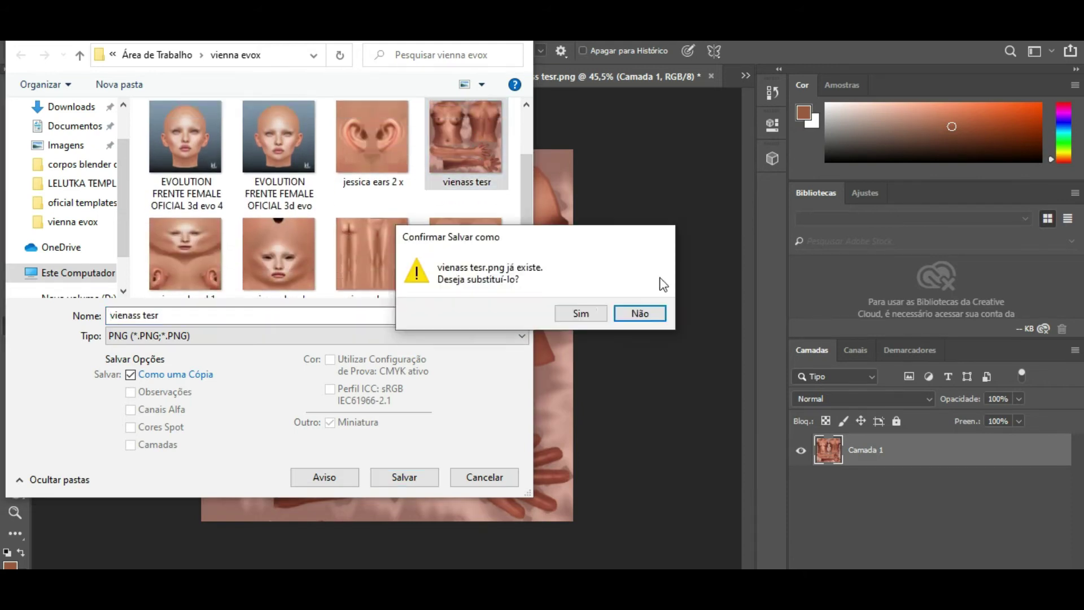
click(592, 313)
click(644, 183)
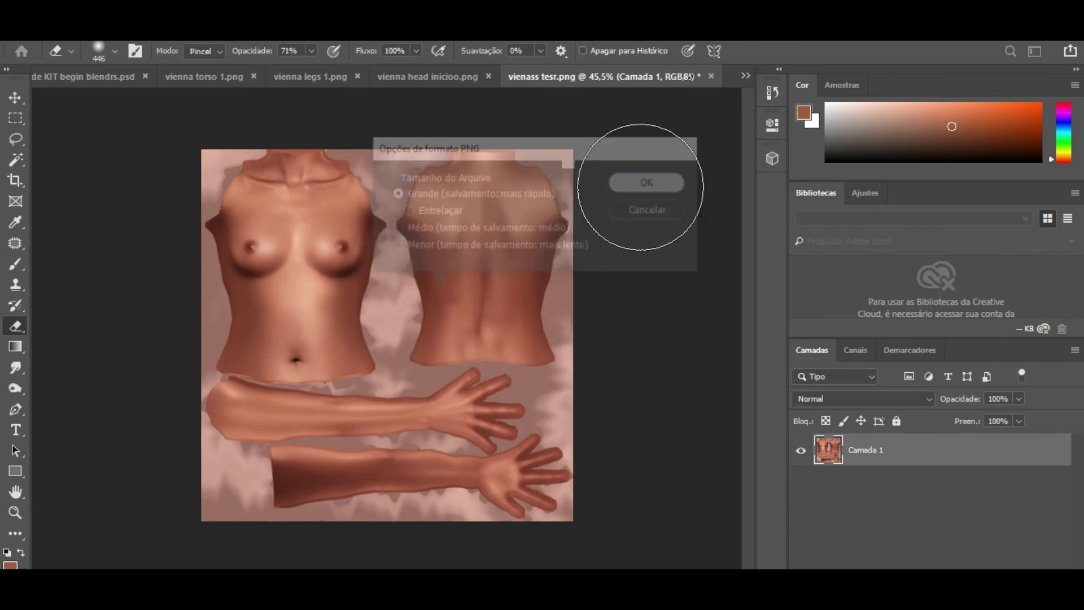
click(723, 602)
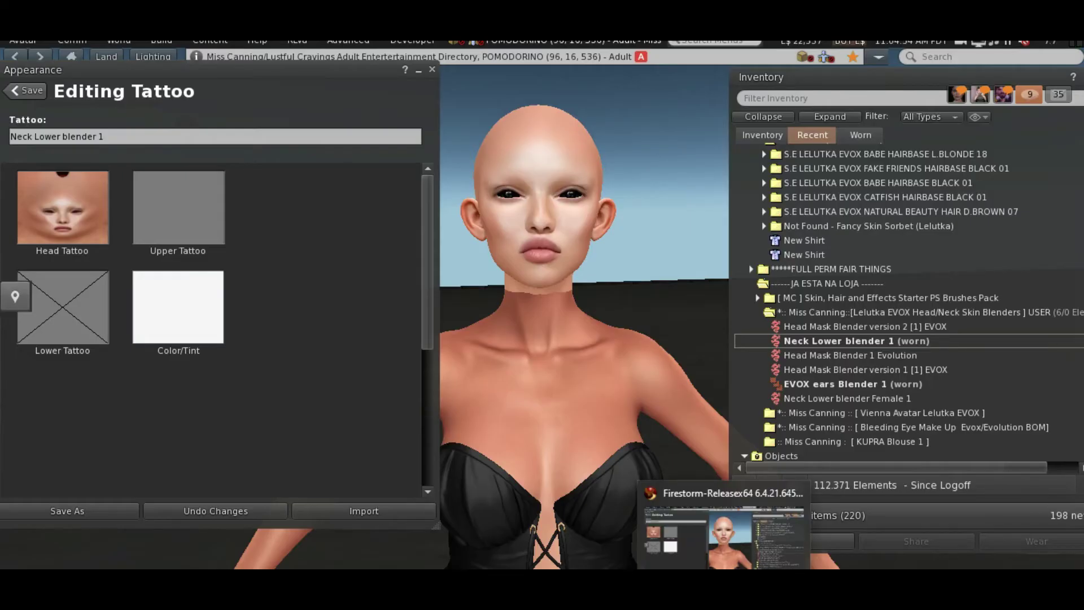
key(alt+Tab)
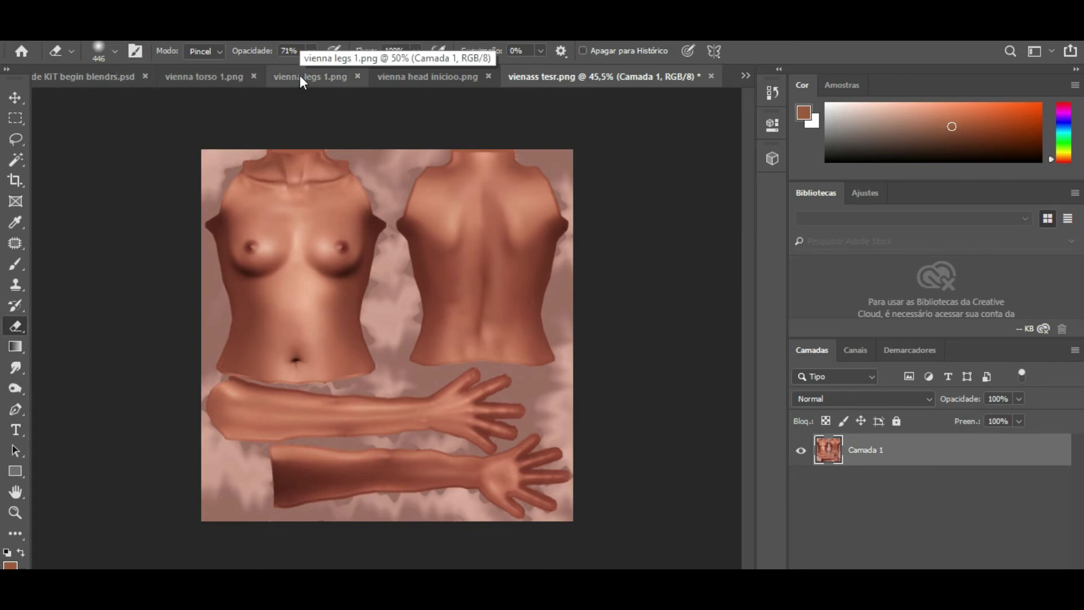
Place neck blender 1 ( Lower Body) from the LELUTKA TEMPLATES PSD NOVOS folder onto the torso skin and scale it to about 208.29%.
mouse_move(451, 601)
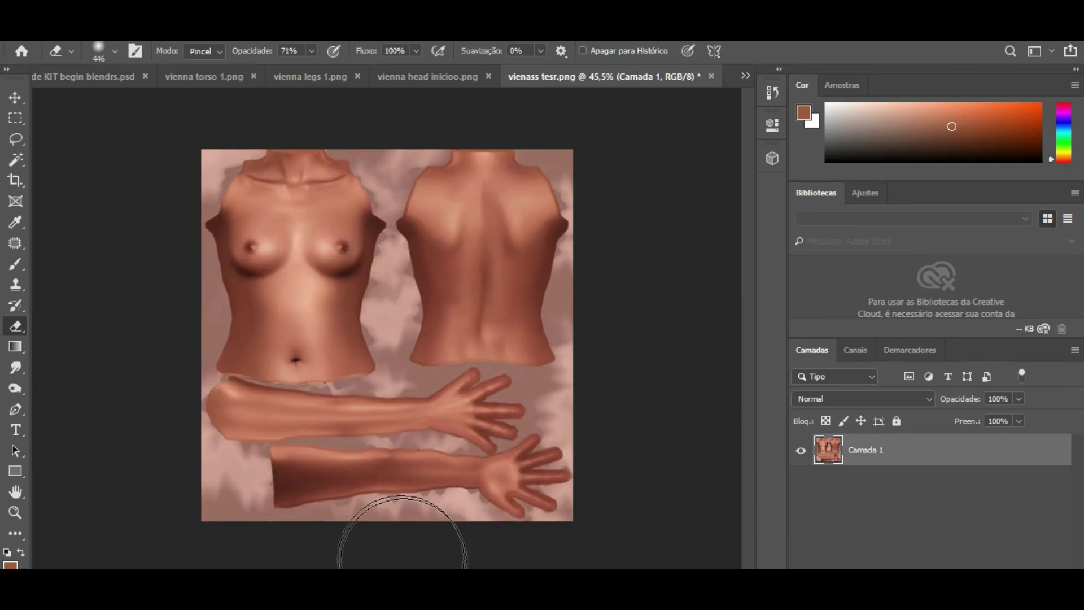
mouse_move(450, 582)
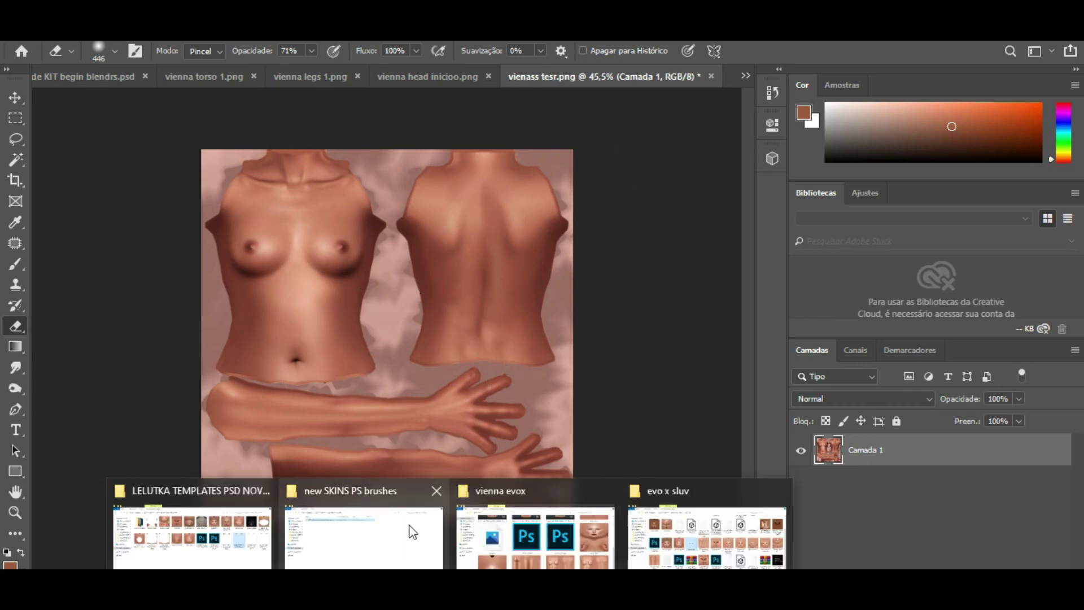
click(192, 529)
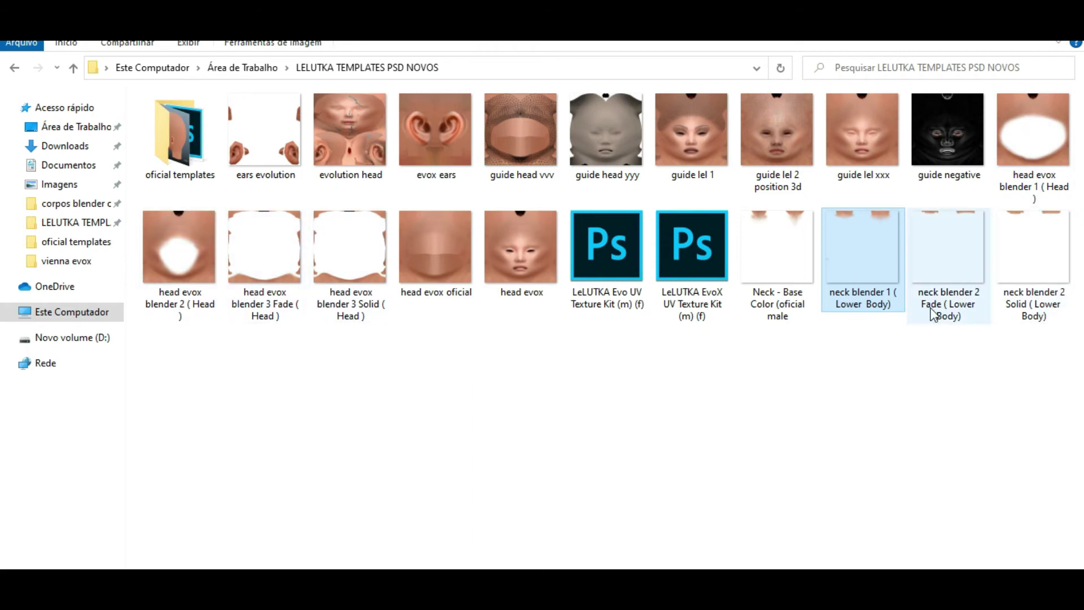
drag(873, 317, 497, 499)
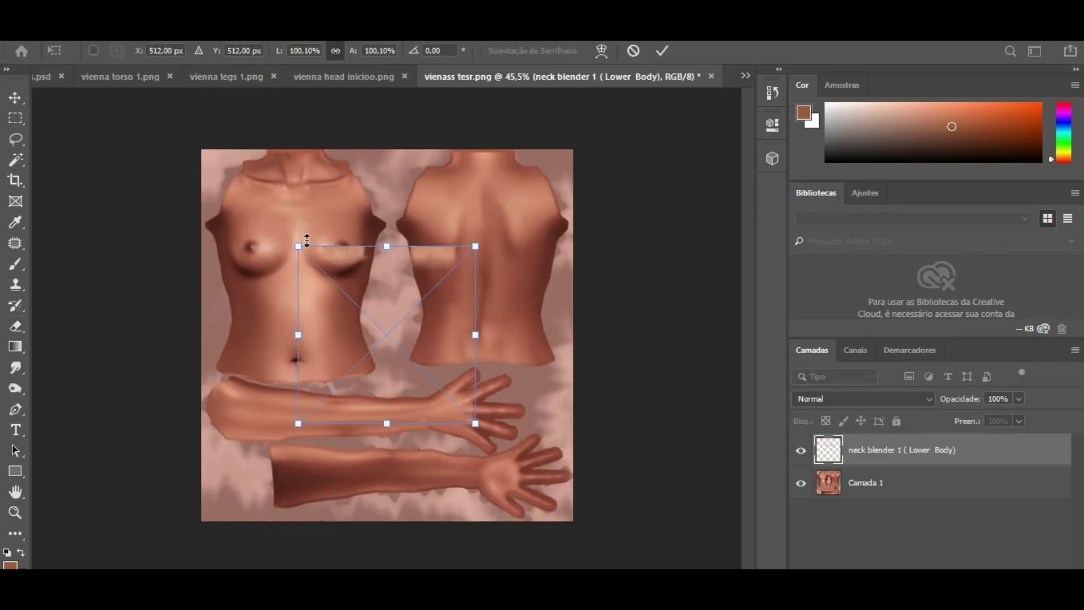
drag(295, 241, 190, 158)
drag(477, 419, 571, 525)
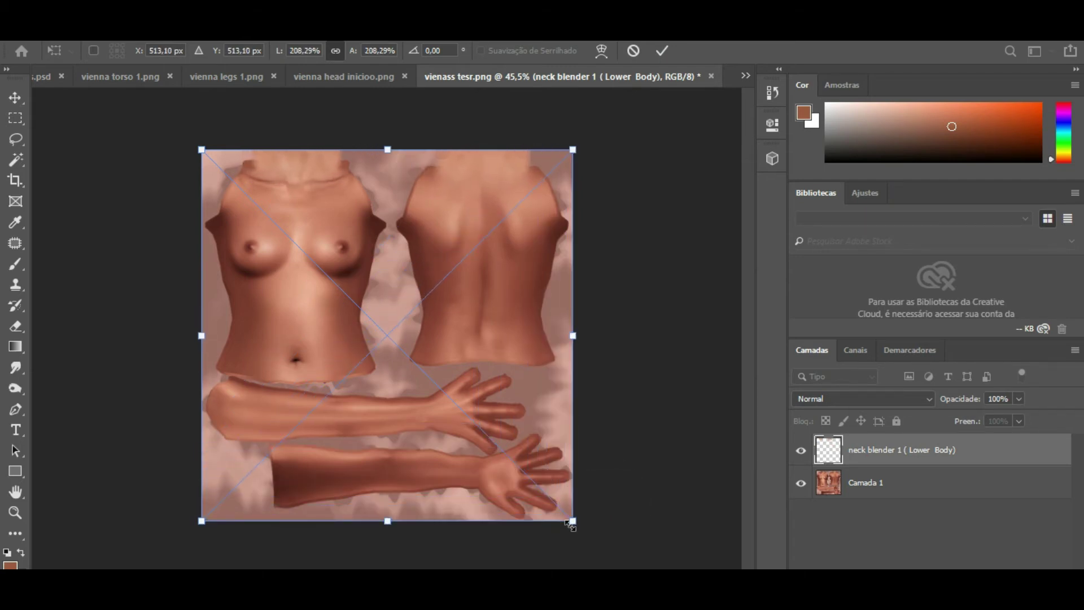
Stretch the placed neck blender to meet the canvas's upper edge, scaling it to about 208.53%.
scroll(659, 296, up, 5)
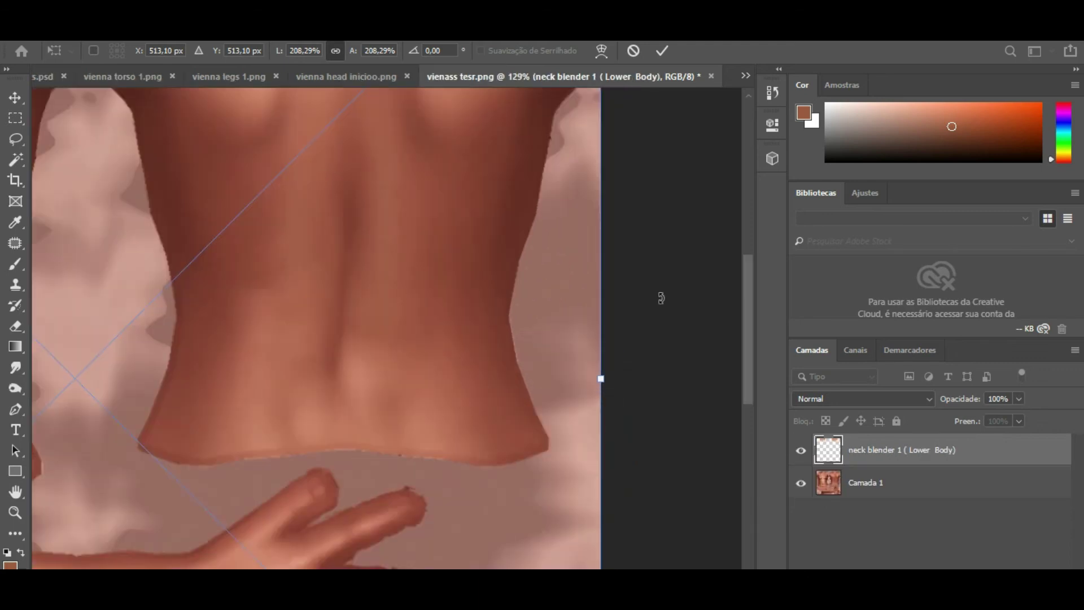
drag(747, 317, 738, 213)
scroll(649, 291, up, 3)
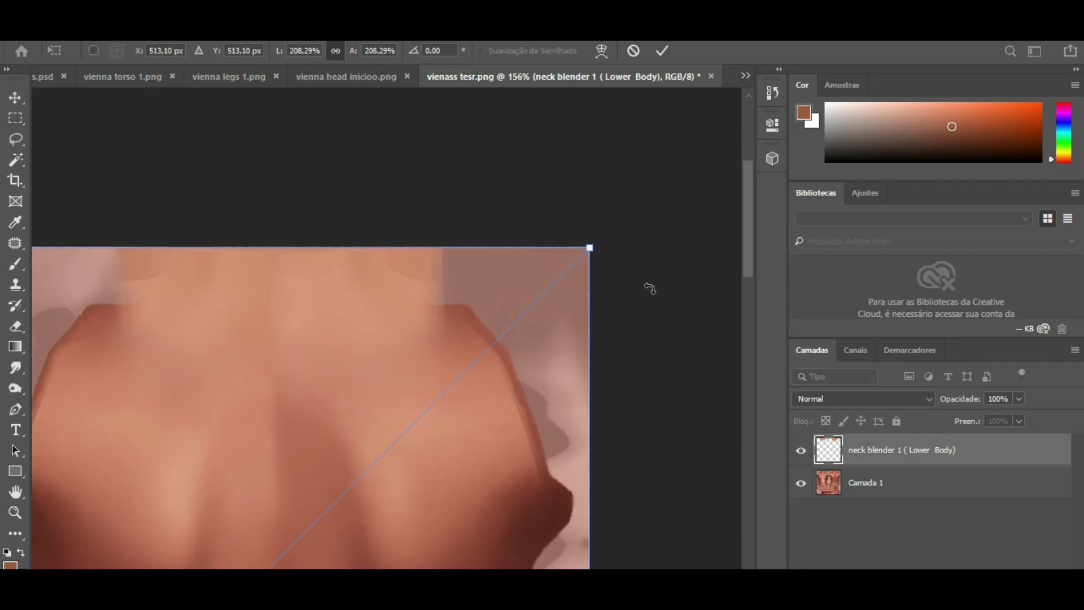
scroll(502, 510, left, 10)
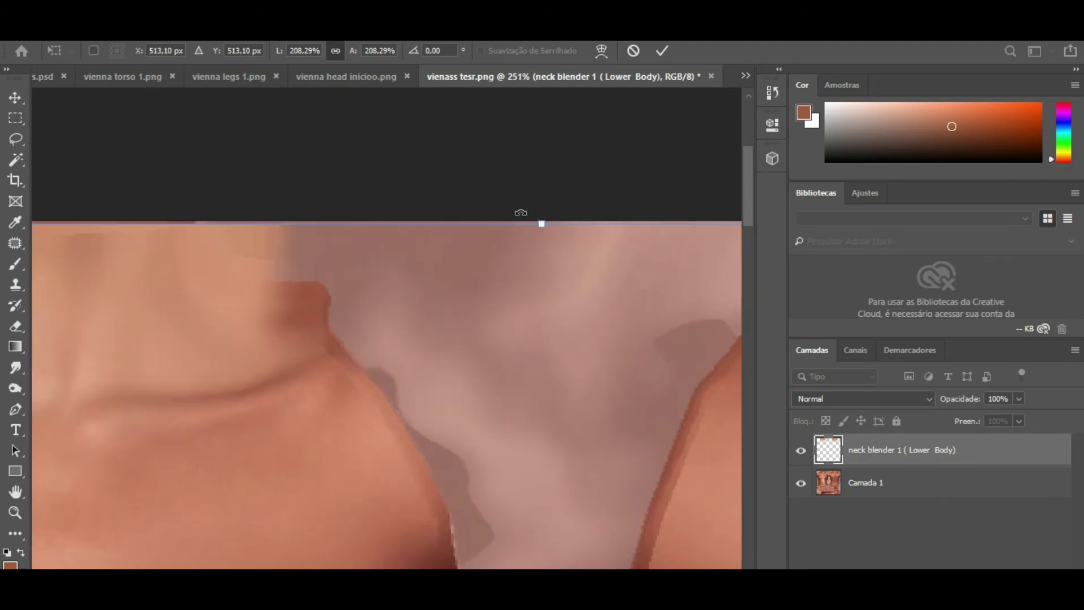
drag(541, 223, 541, 221)
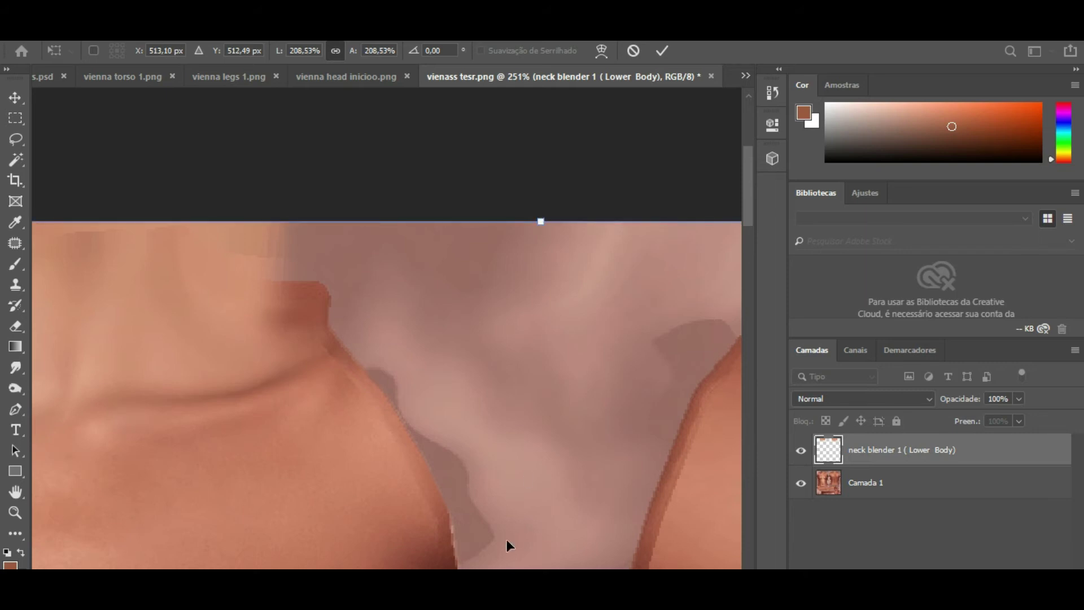
Align the neck blender's lower edge with the canvas edge, scaling it to about 208.33%.
scroll(387, 395, left, 15)
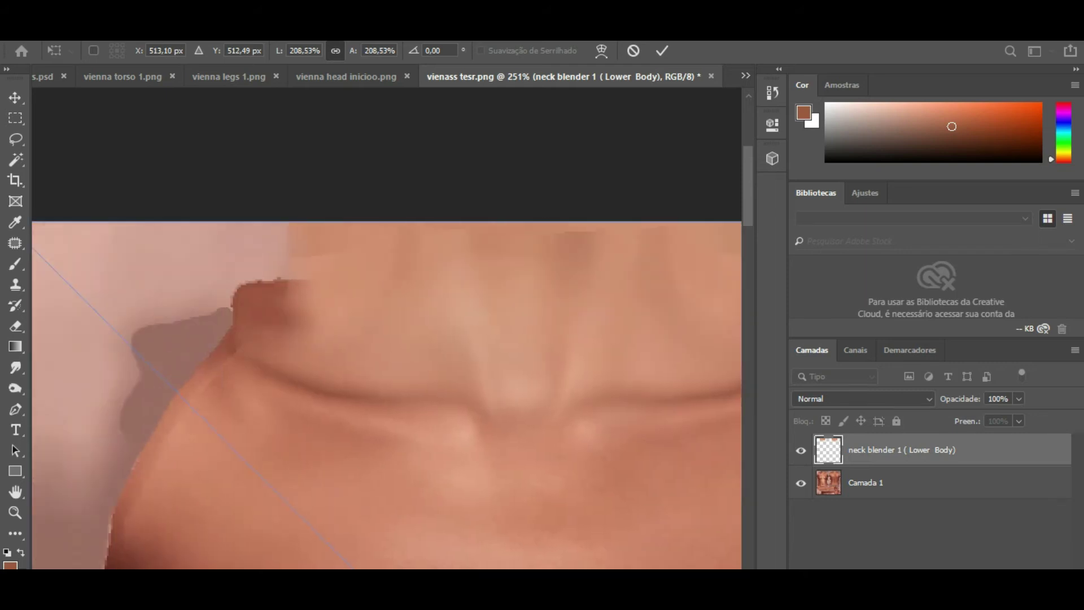
drag(743, 175, 731, 454)
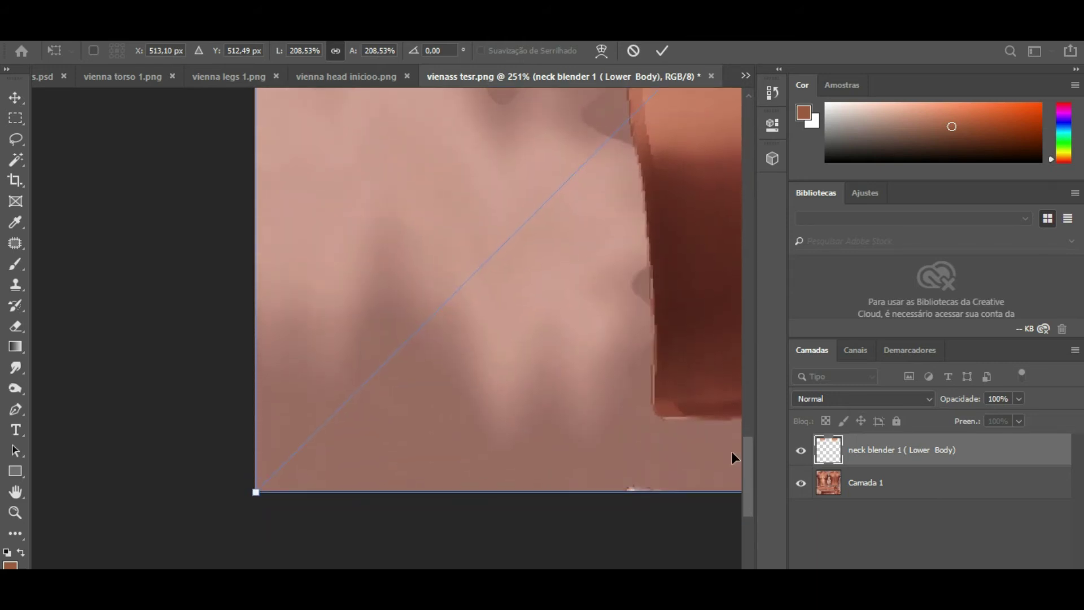
scroll(730, 452, right, 10)
scroll(387, 293, right, 5)
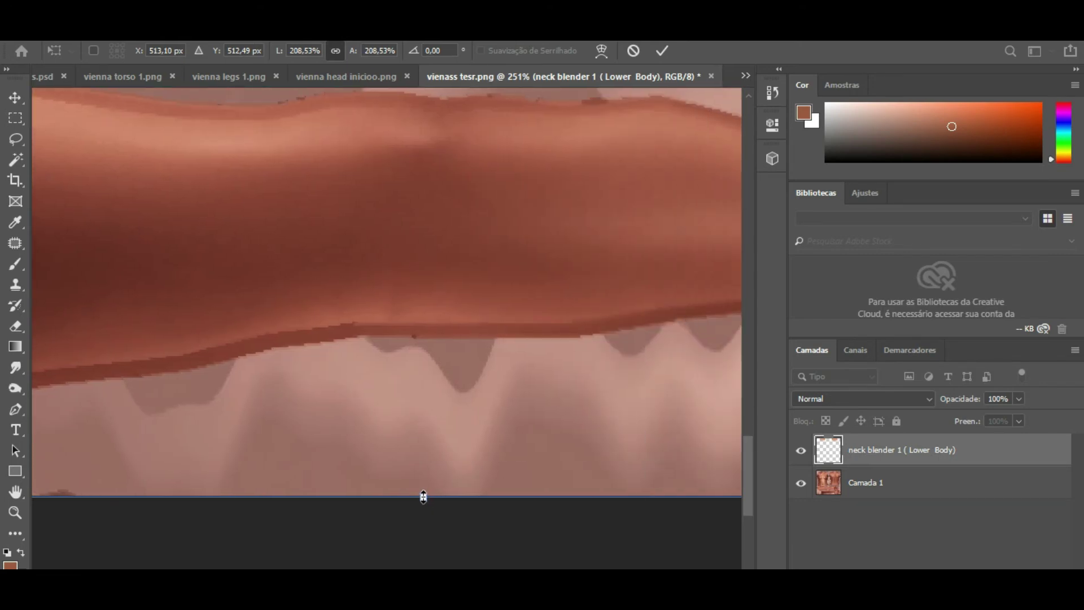
drag(425, 495, 424, 495)
Apply the neck blender's placement and rasterize its layer.
scroll(387, 291, right, 8)
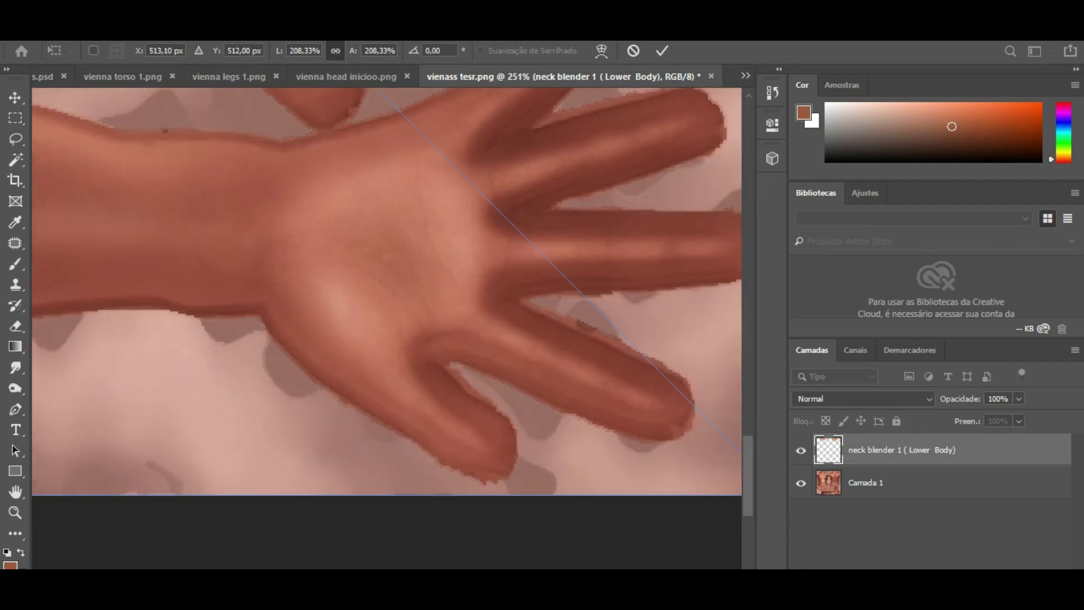
scroll(386, 290, left, 8)
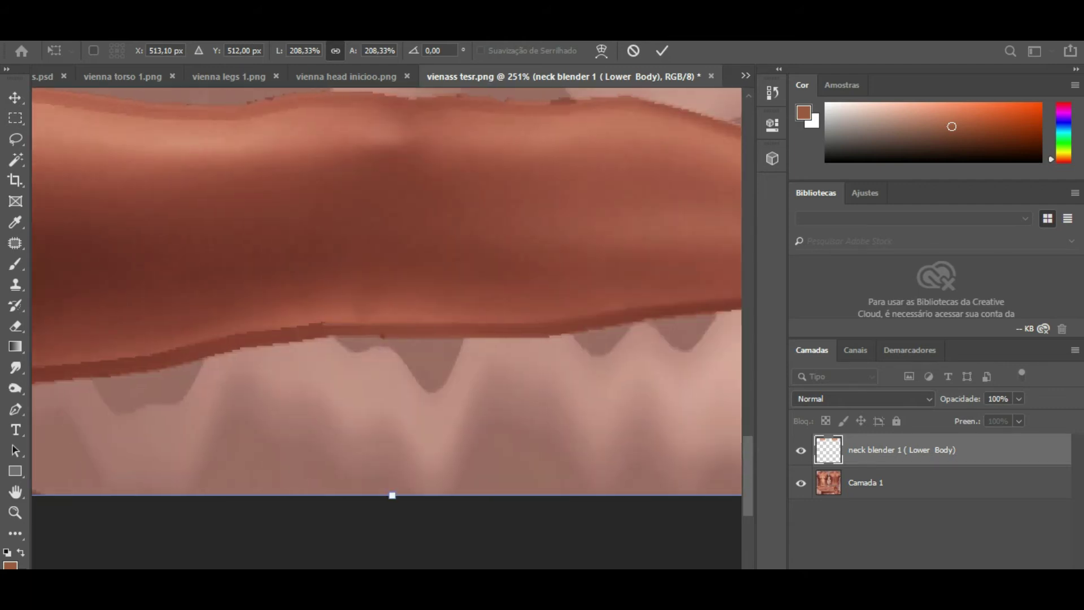
scroll(411, 337, down, 6)
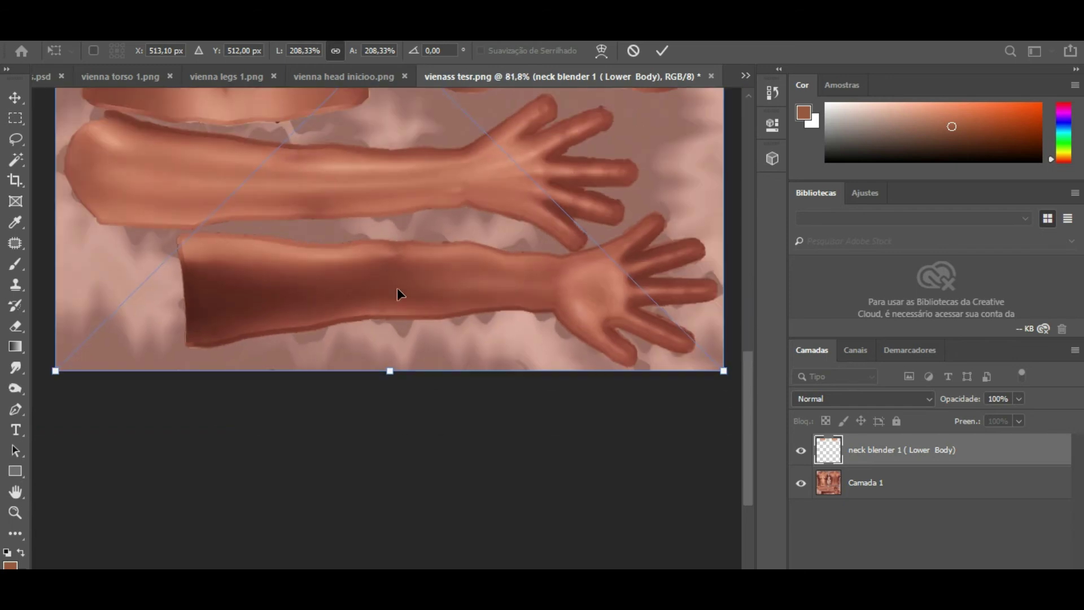
scroll(392, 239, down, 3)
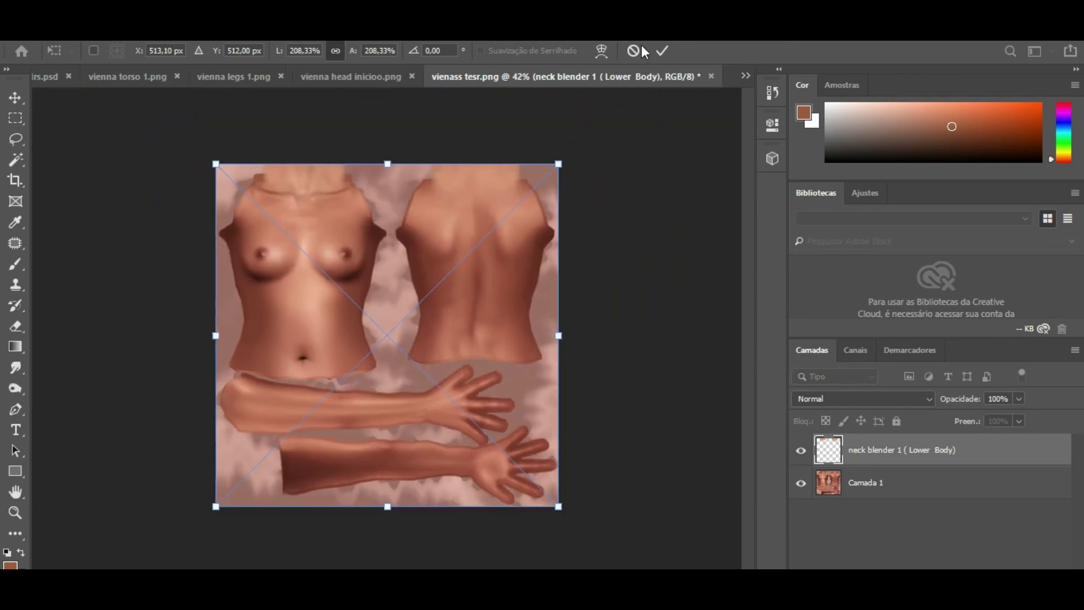
key(e)
click(661, 51)
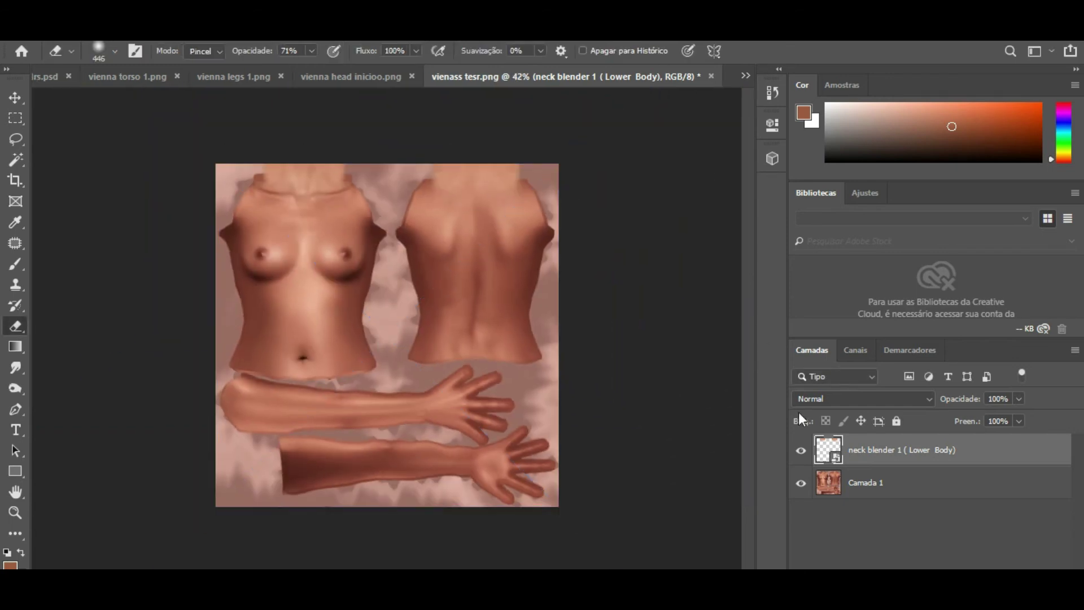
click(368, 322)
click(481, 252)
Try the persco.eap exposure preset on the neck blender layer.
scroll(373, 296, up, 3)
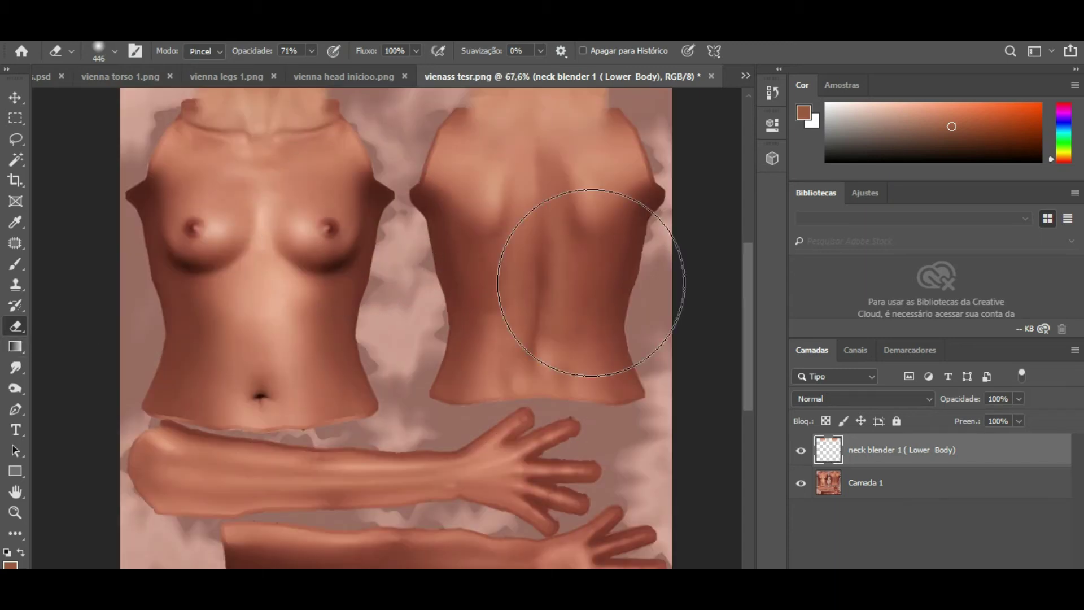
drag(744, 268, 744, 214)
scroll(305, 213, up, 2)
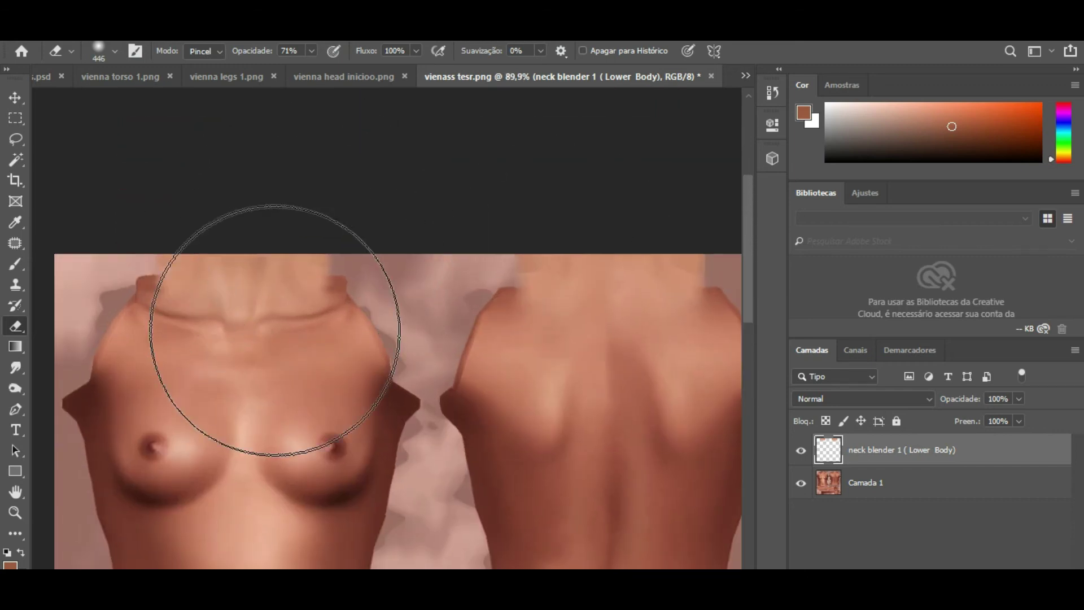
scroll(277, 332, up, 2)
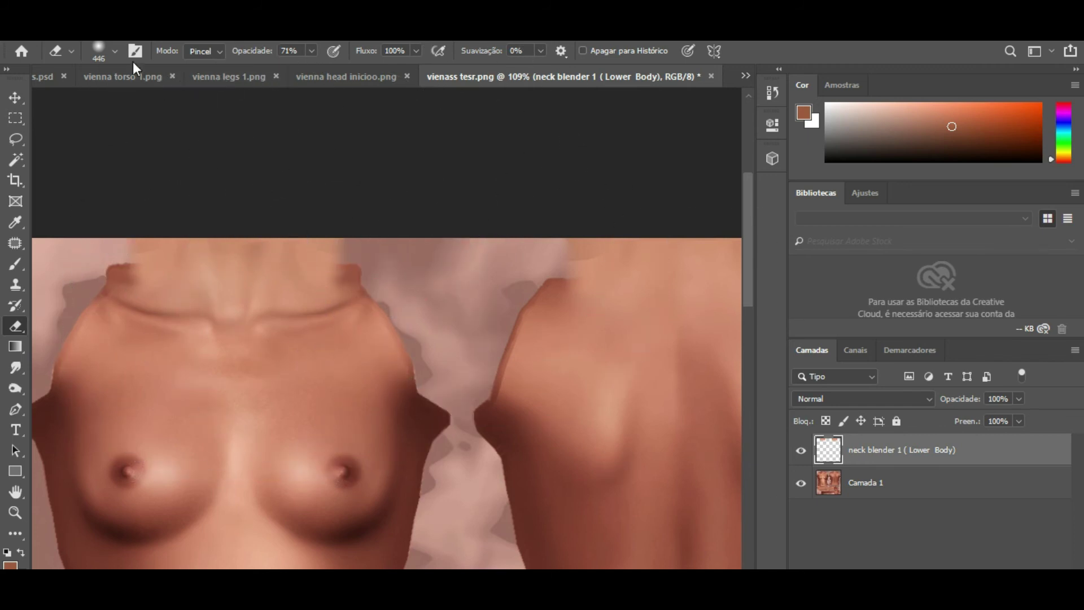
click(133, 31)
mouse_move(165, 72)
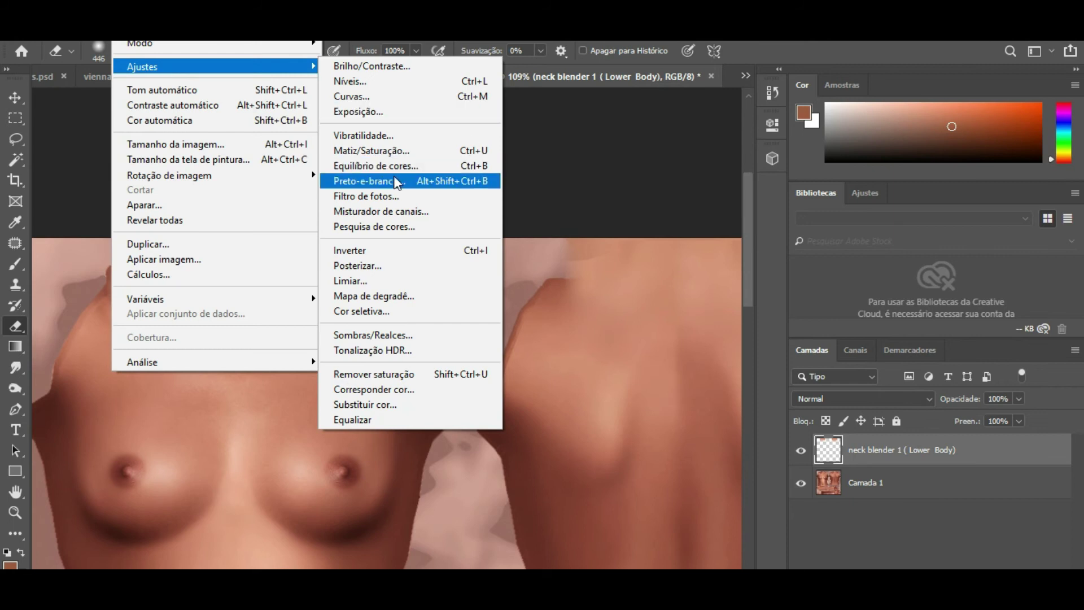
click(409, 116)
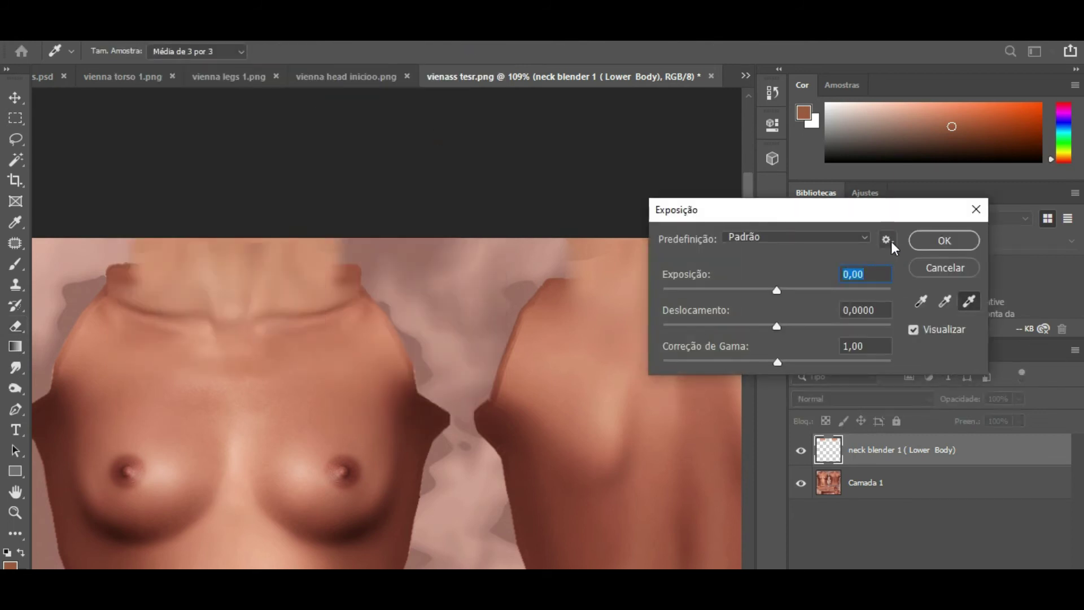
click(887, 240)
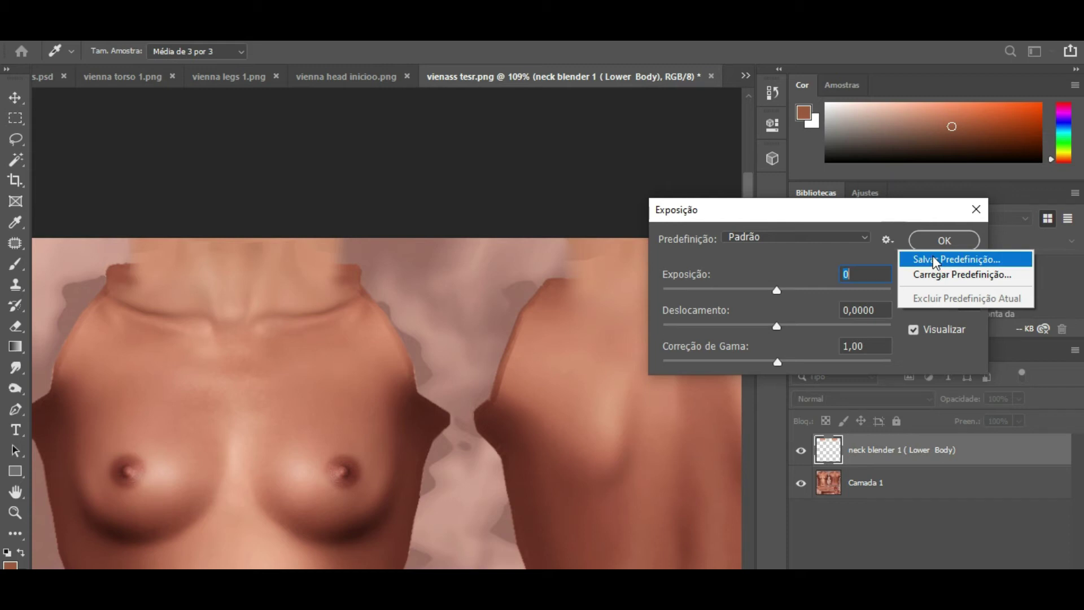
click(939, 274)
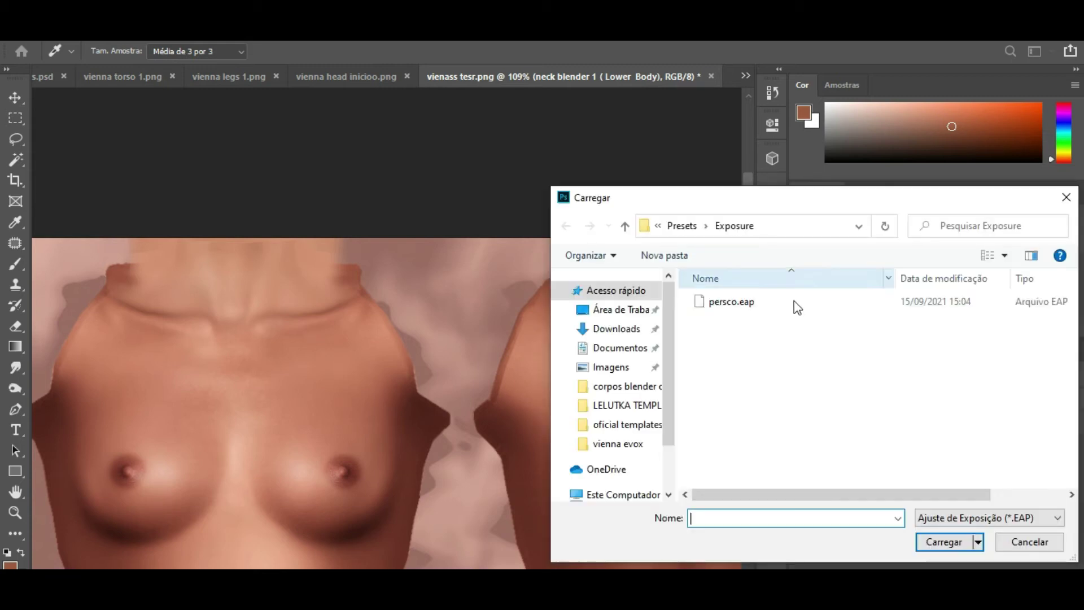
click(728, 304)
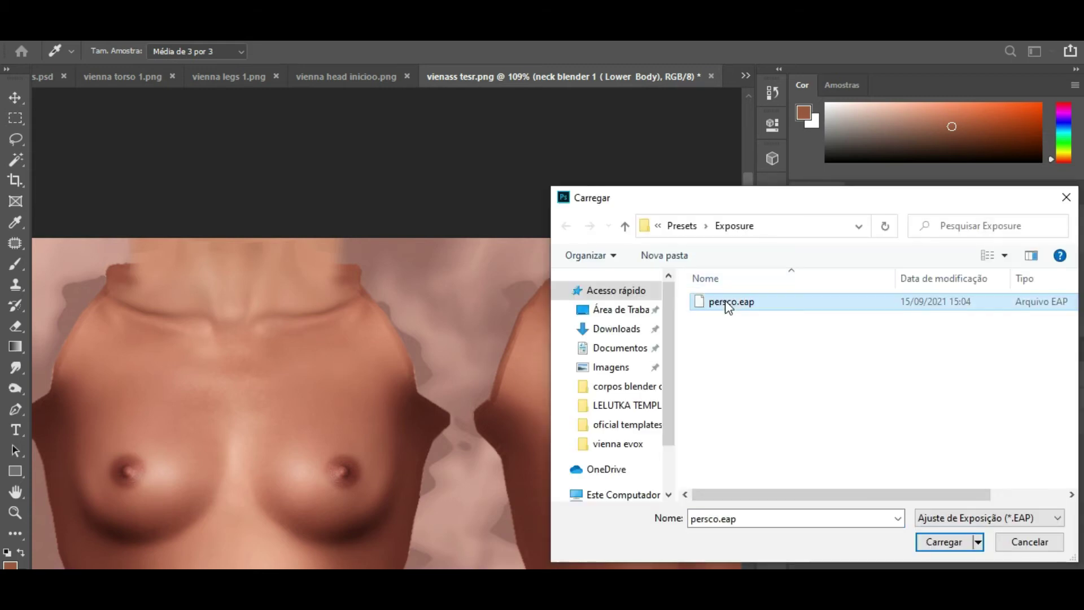
click(919, 543)
drag(725, 214, 455, 270)
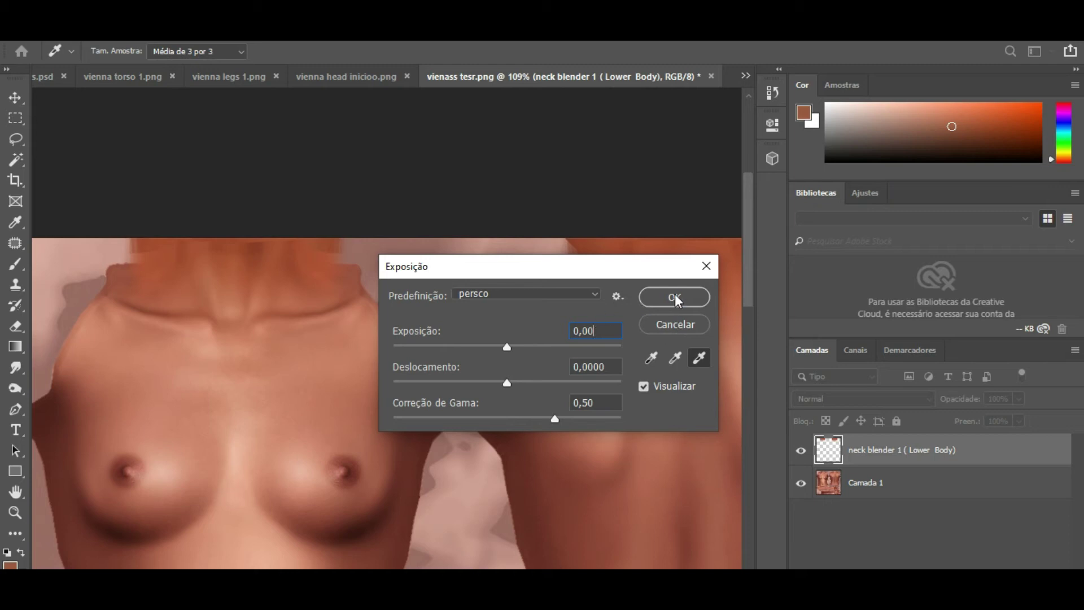
click(675, 325)
Examine how the neck blender's edges and tone match the front and back of the torso skin.
key(e)
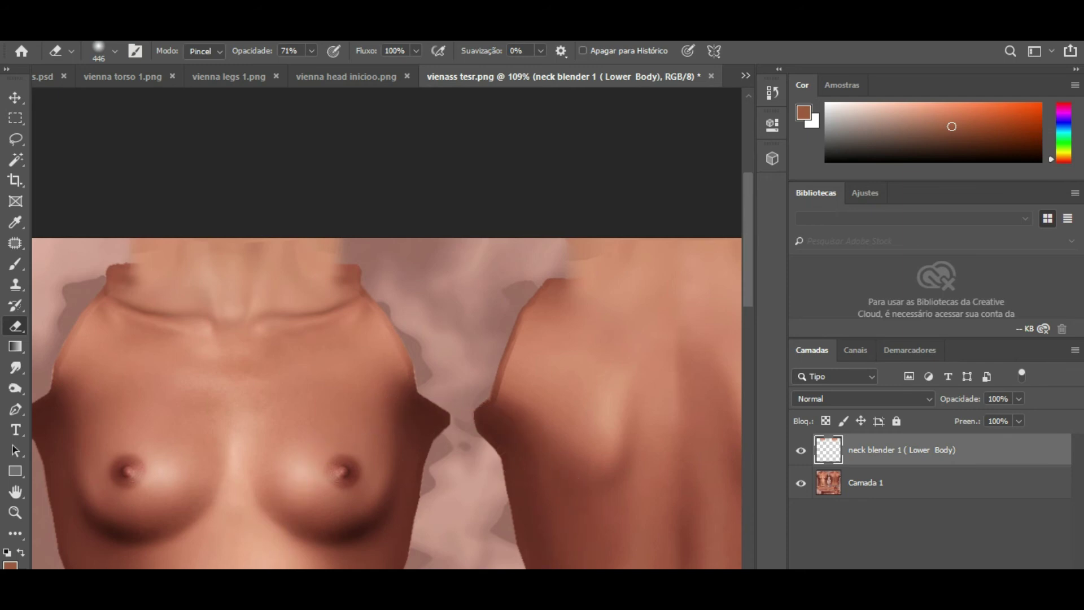
scroll(387, 403, right, 4)
scroll(460, 511, left, 3)
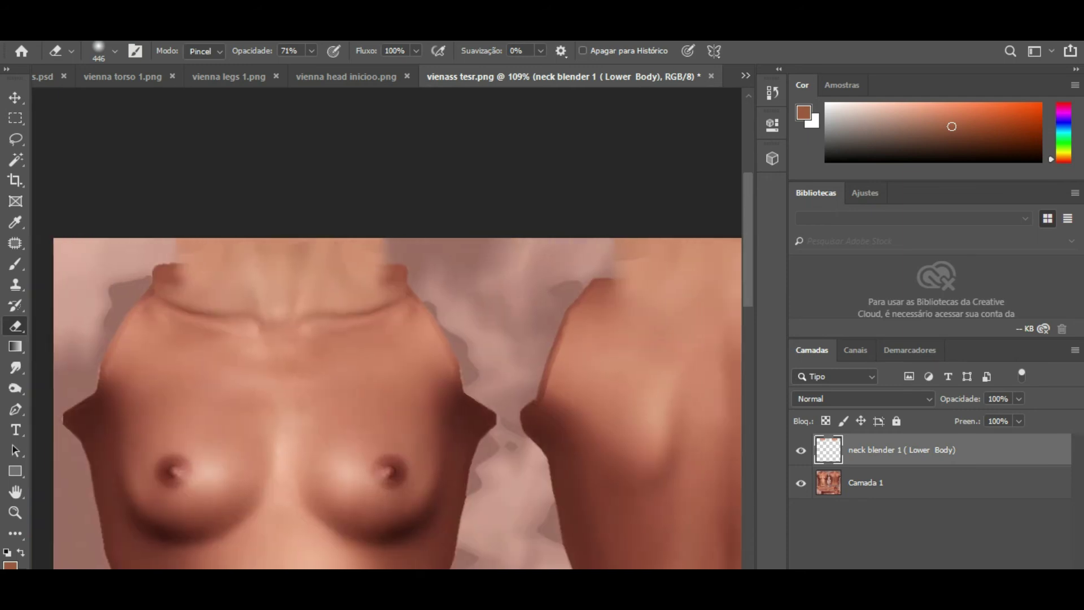
scroll(460, 511, right, 3)
scroll(460, 334, up, 3)
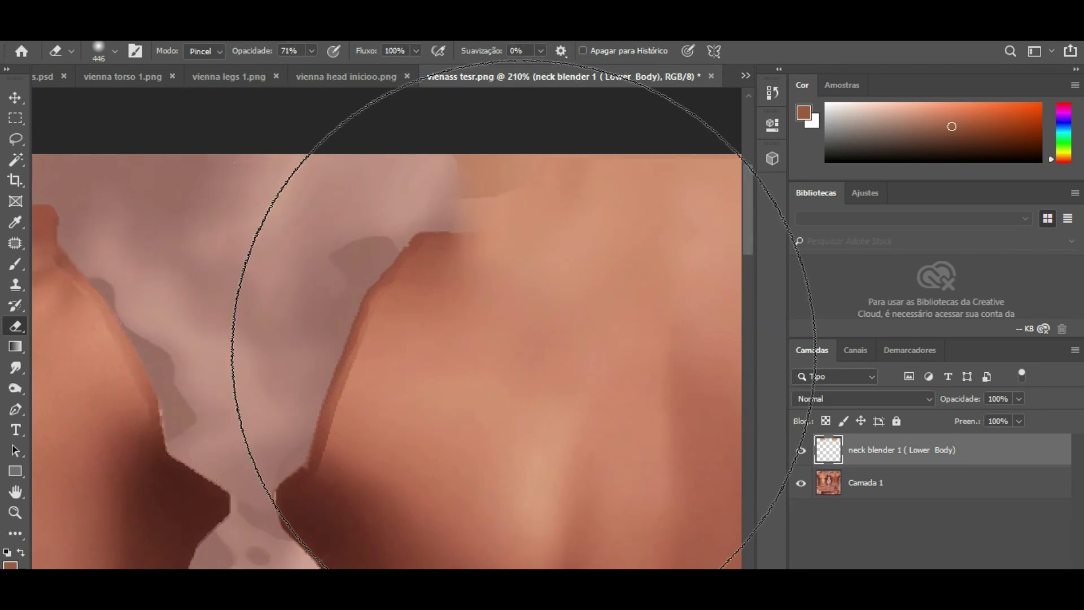
scroll(386, 362, right, 3)
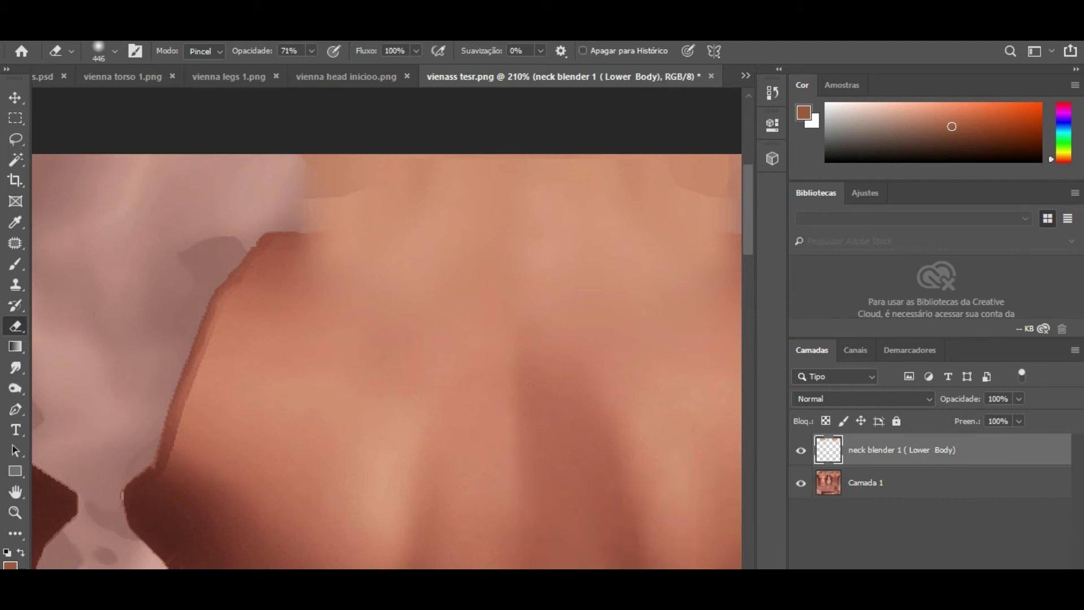
mouse_move(879, 523)
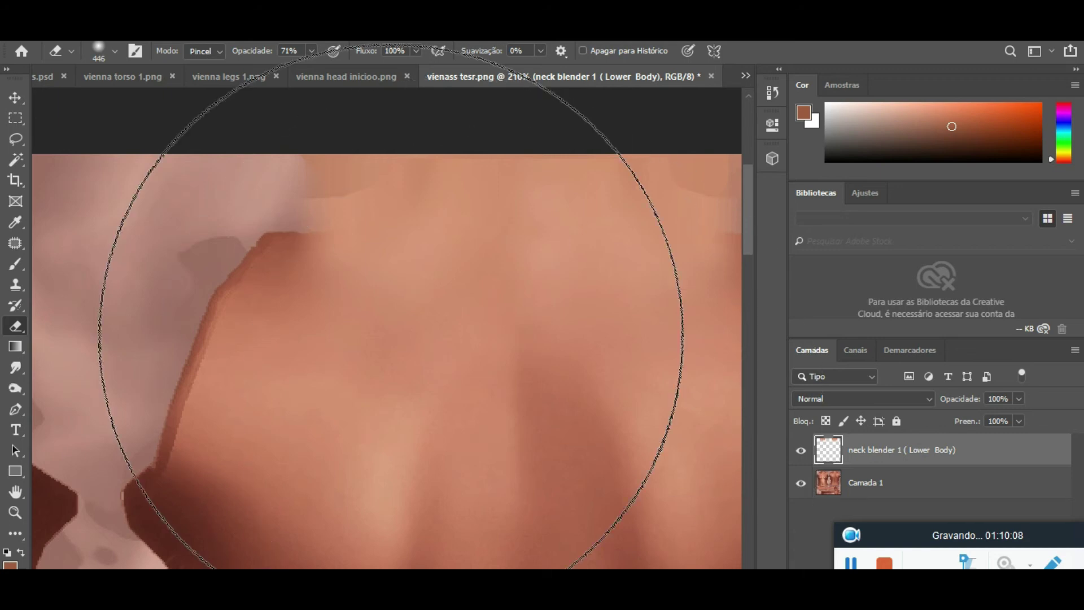
scroll(410, 338, down, 3)
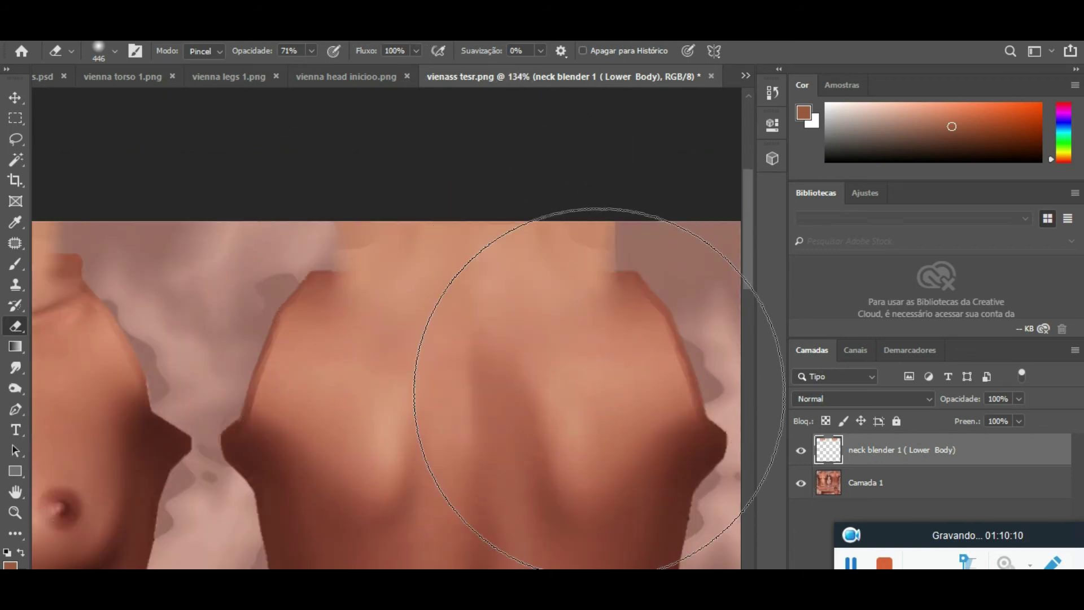
scroll(556, 565, left, 3)
scroll(387, 396, left, 10)
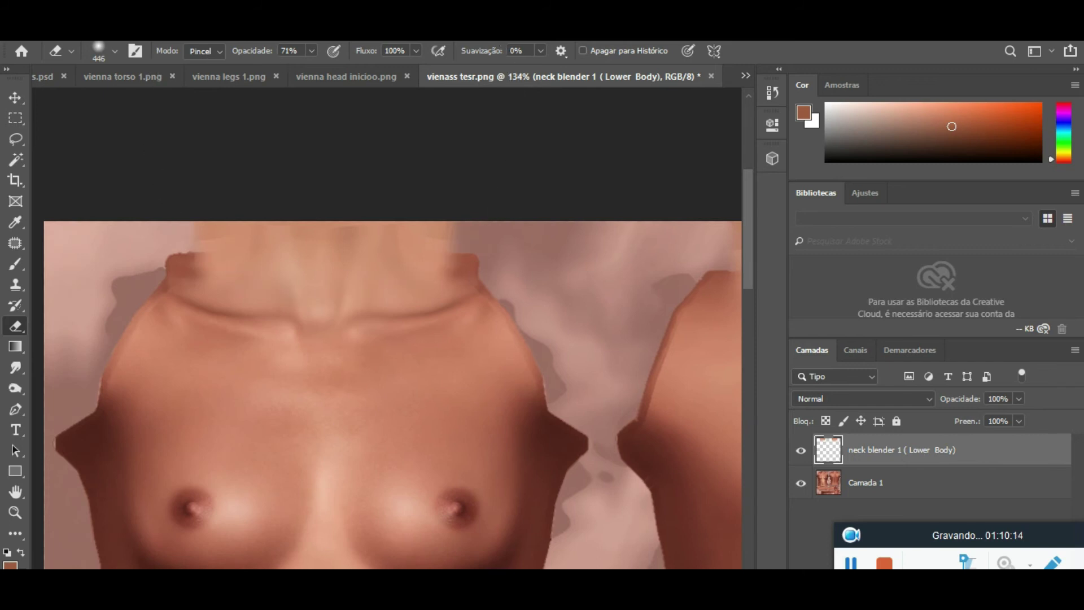
Start a Levels adjustment on the neck blender layer with output white 201, input black 36 and midtones 0,9.
click(129, 41)
mouse_move(325, 70)
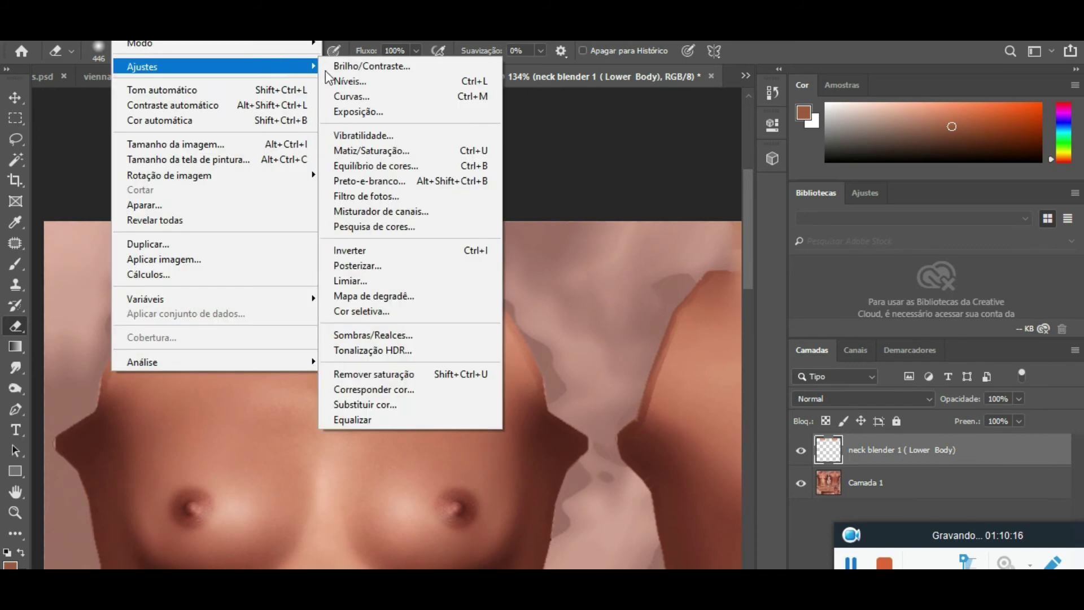
click(350, 81)
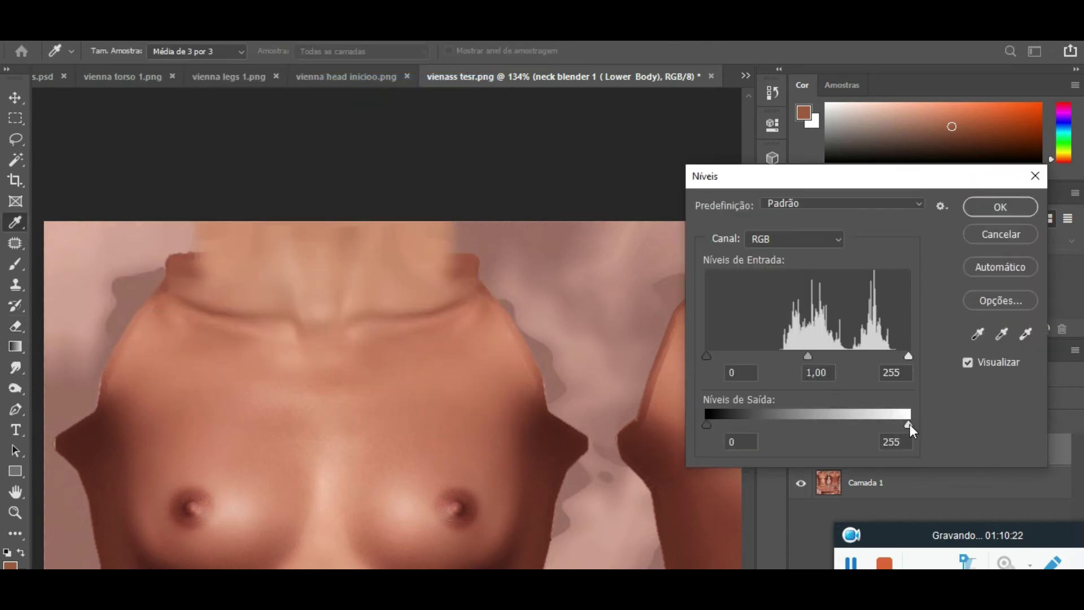
drag(909, 425, 865, 434)
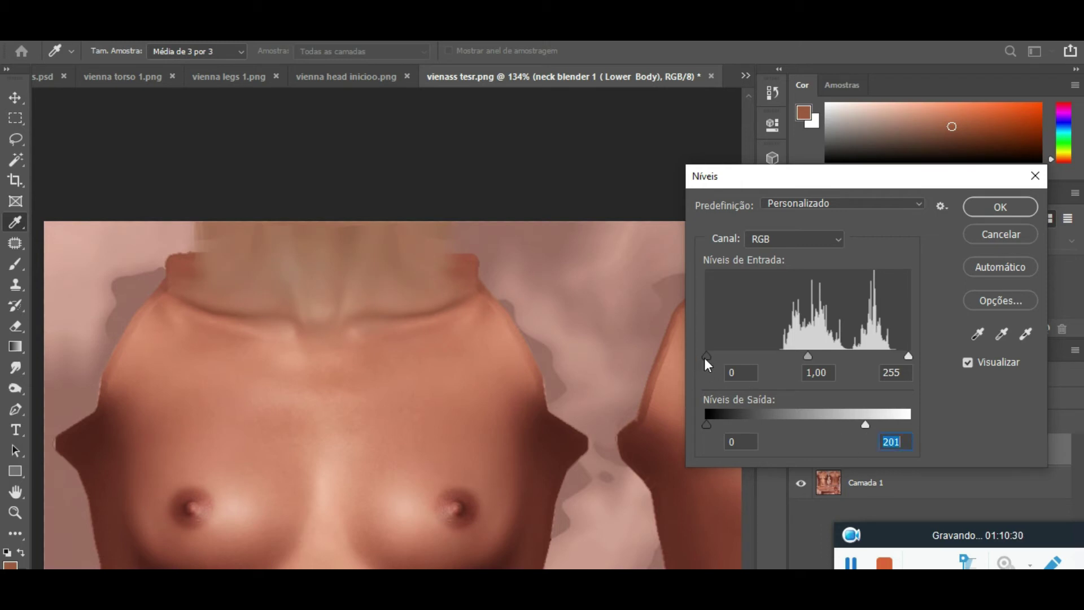
drag(707, 357, 726, 356)
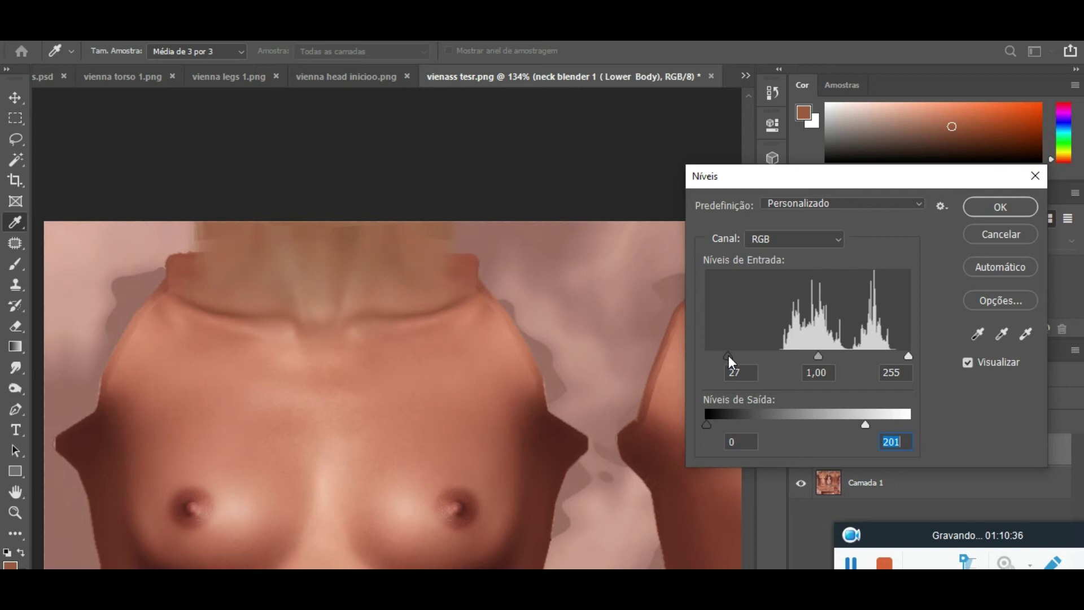
drag(728, 354, 736, 357)
drag(827, 357, 828, 357)
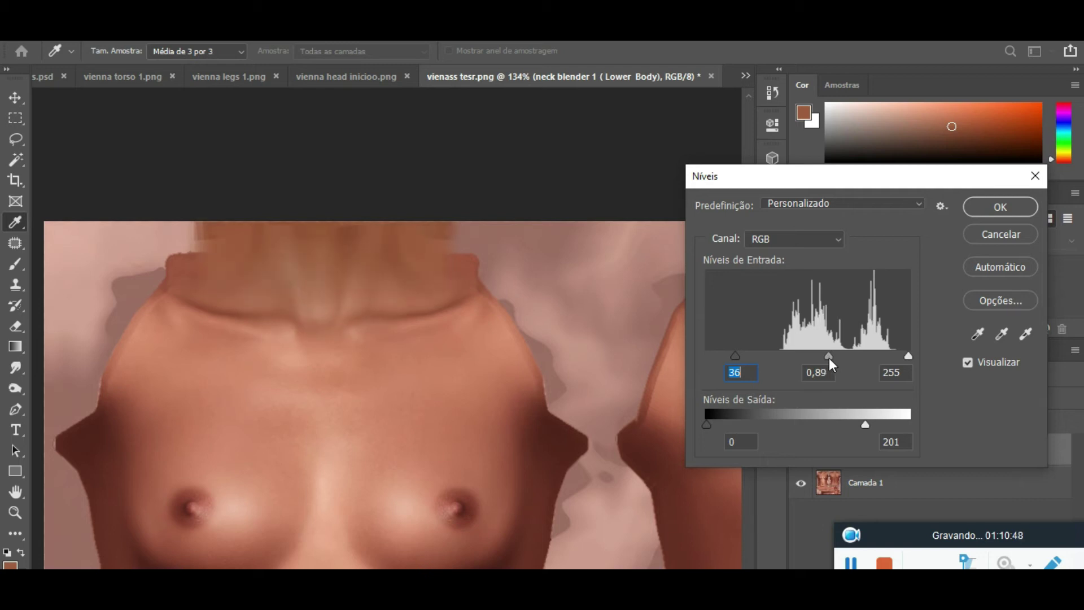
key(Tab)
text(0,9)
Refine the neck blender's Levels to input black 34 and output white 184, and check the tone on the back.
drag(909, 357, 904, 357)
drag(900, 361, 910, 362)
key(Tab)
drag(734, 357, 733, 373)
drag(719, 426, 692, 436)
drag(862, 430, 853, 429)
drag(741, 181, 804, 173)
scroll(386, 395, right, 10)
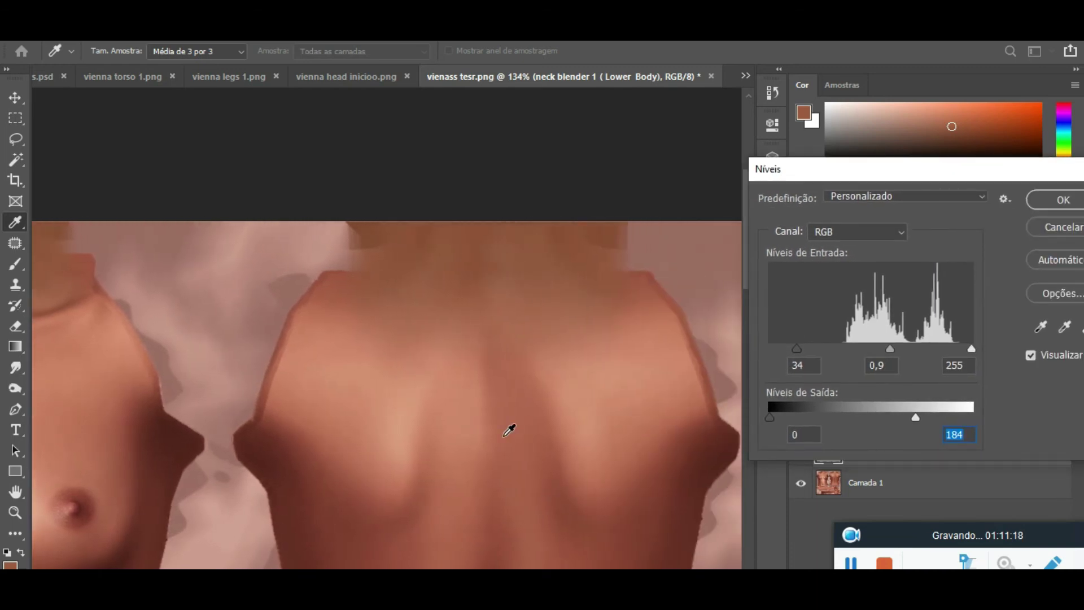
drag(849, 174, 599, 204)
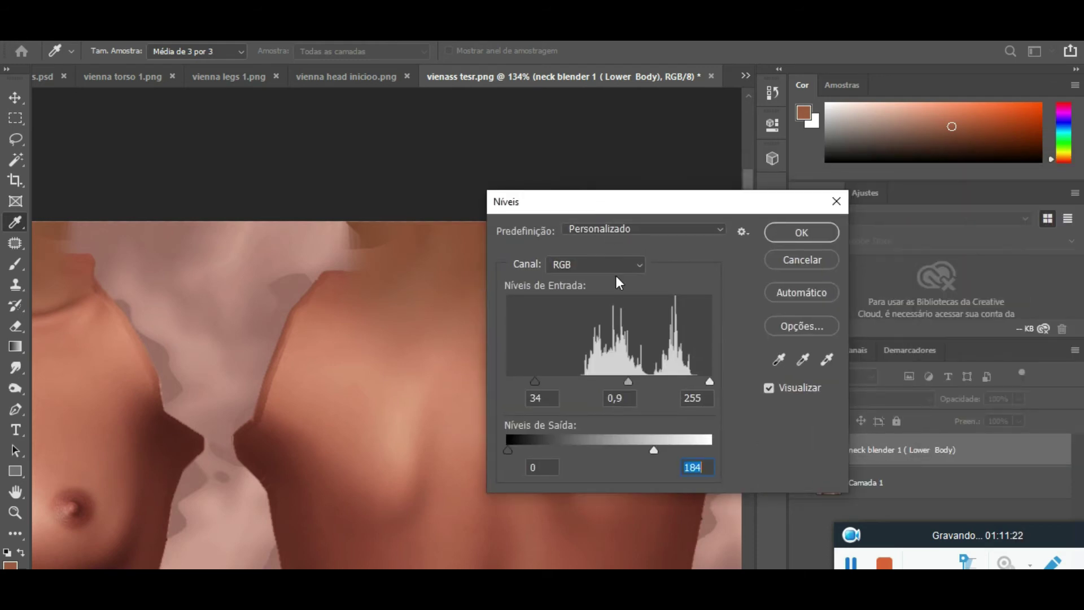
Discard the Levels adjustment and compare the neck blender with the front and back of the torso skin.
click(799, 262)
key(e)
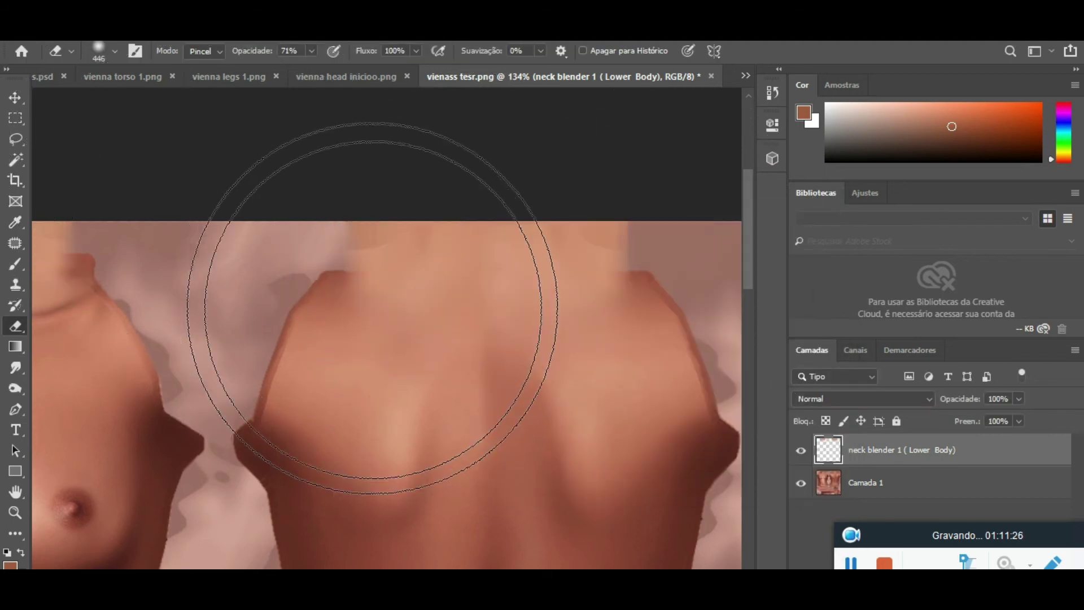
scroll(338, 230, down, 4)
scroll(339, 339, up, 2)
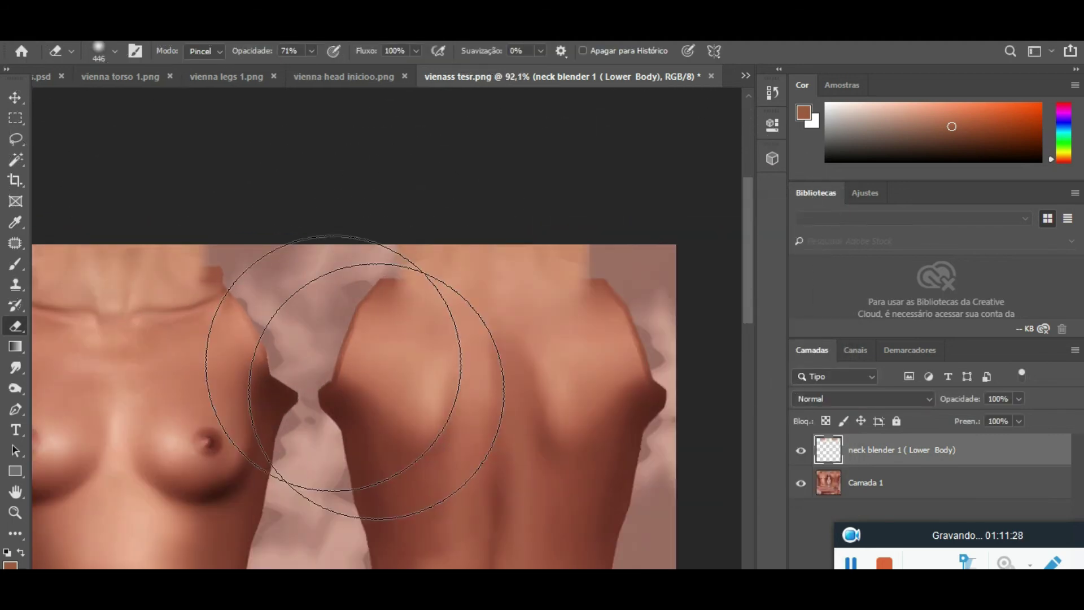
scroll(423, 508, left, 2)
scroll(424, 452, left, 3)
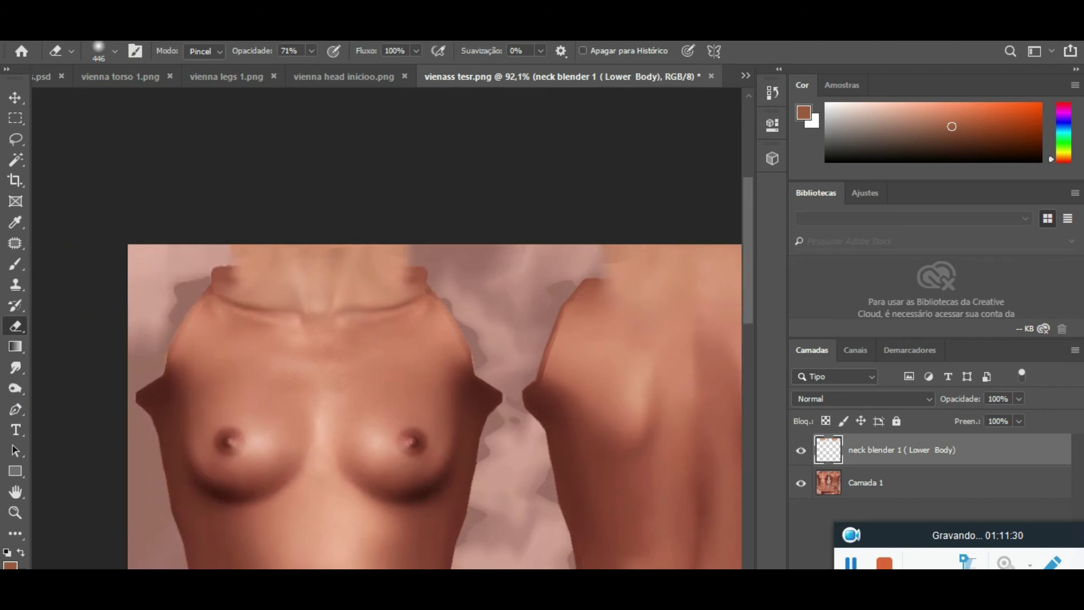
Try Match Color on the neck blender layer, using Camada 1 of vienass tesr.png as the source.
click(127, 34)
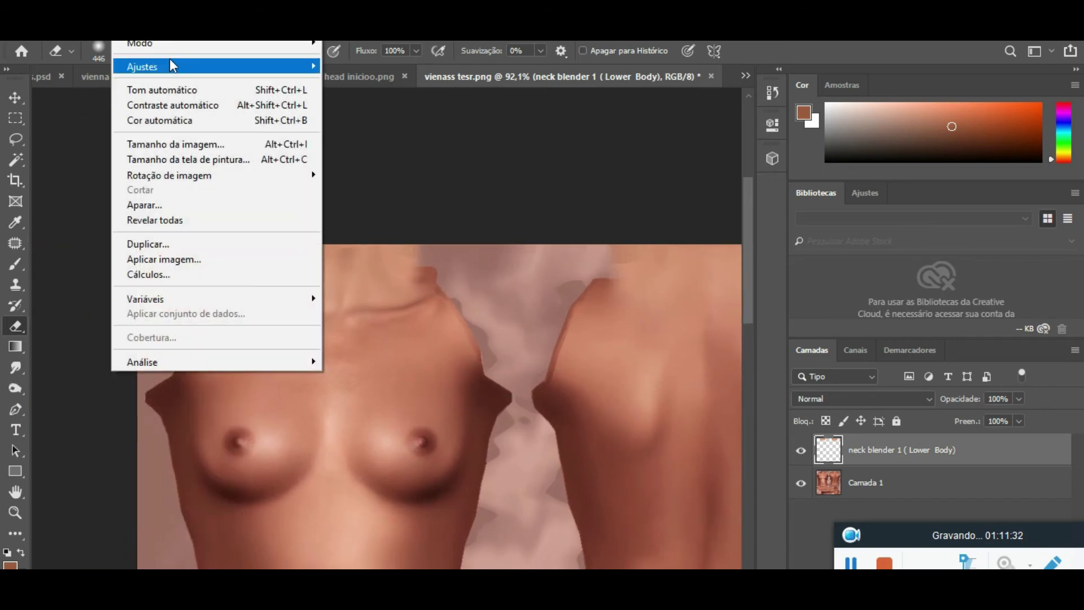
mouse_move(170, 66)
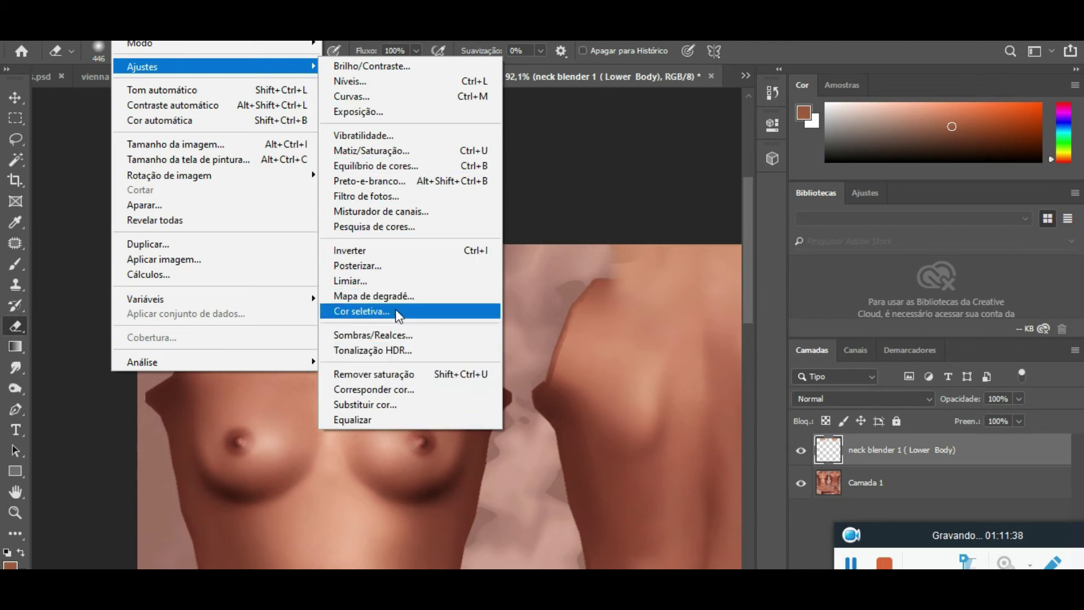
click(411, 390)
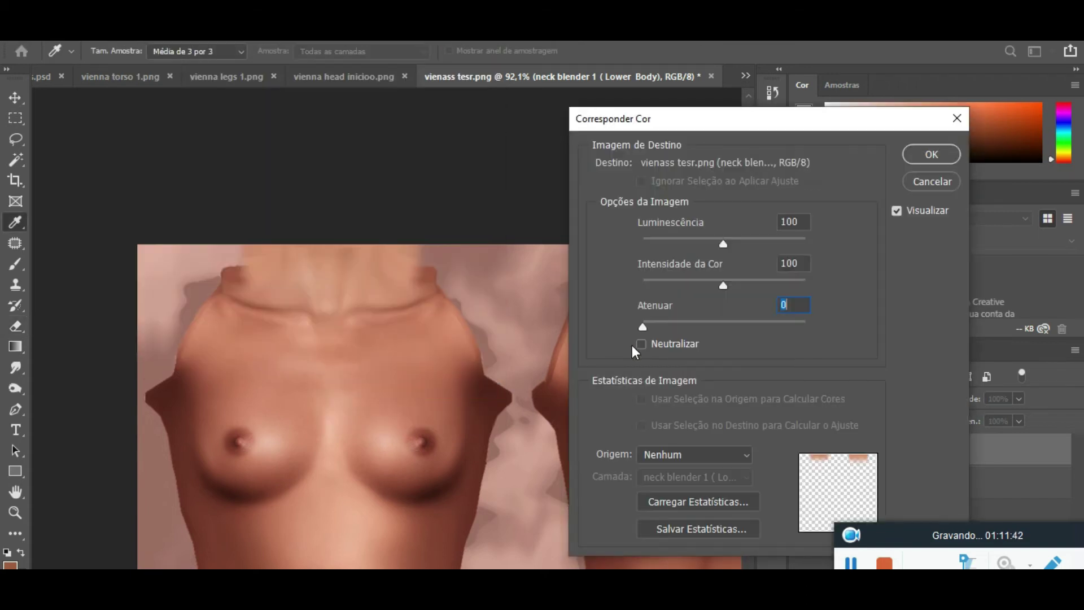
click(699, 455)
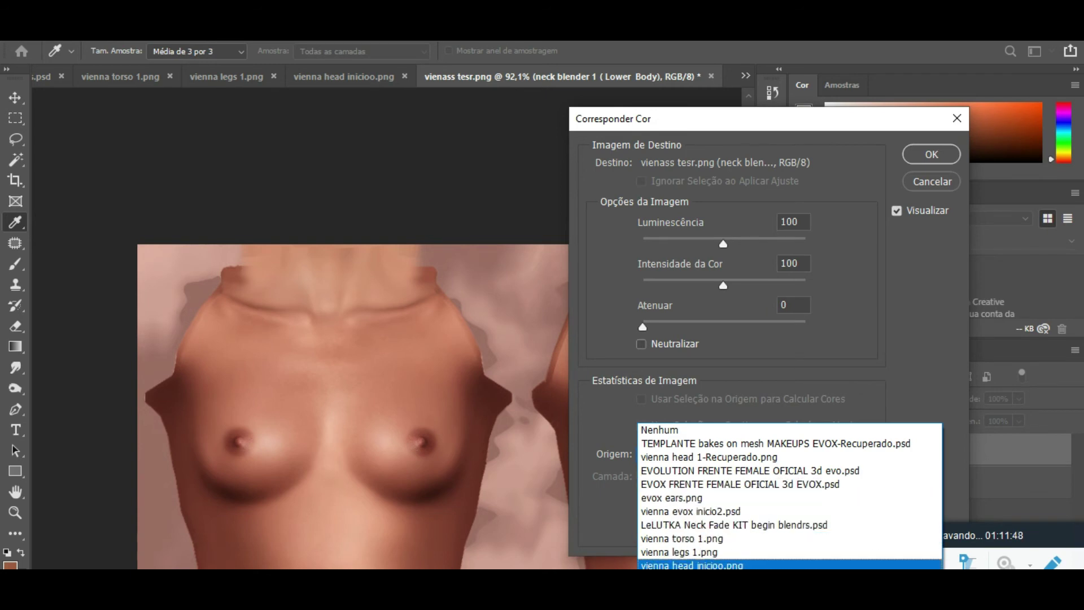
click(719, 566)
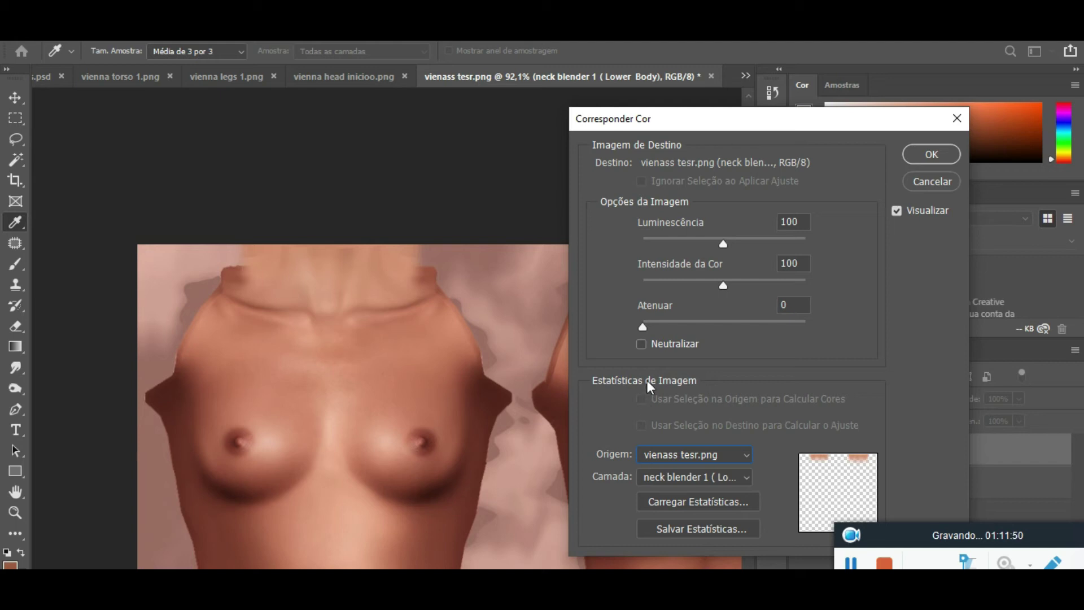
click(710, 476)
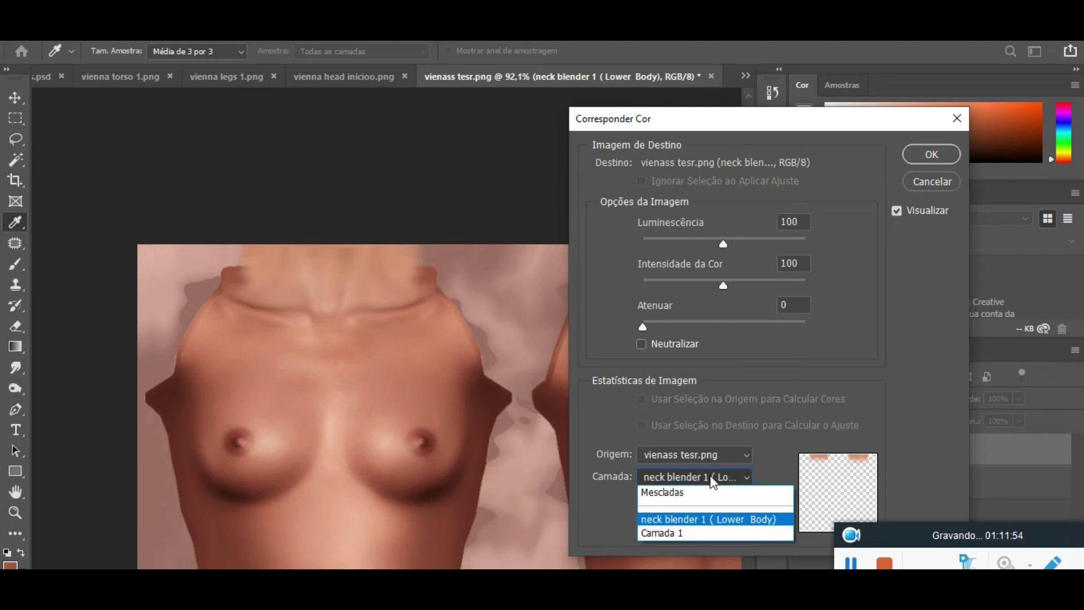
click(686, 531)
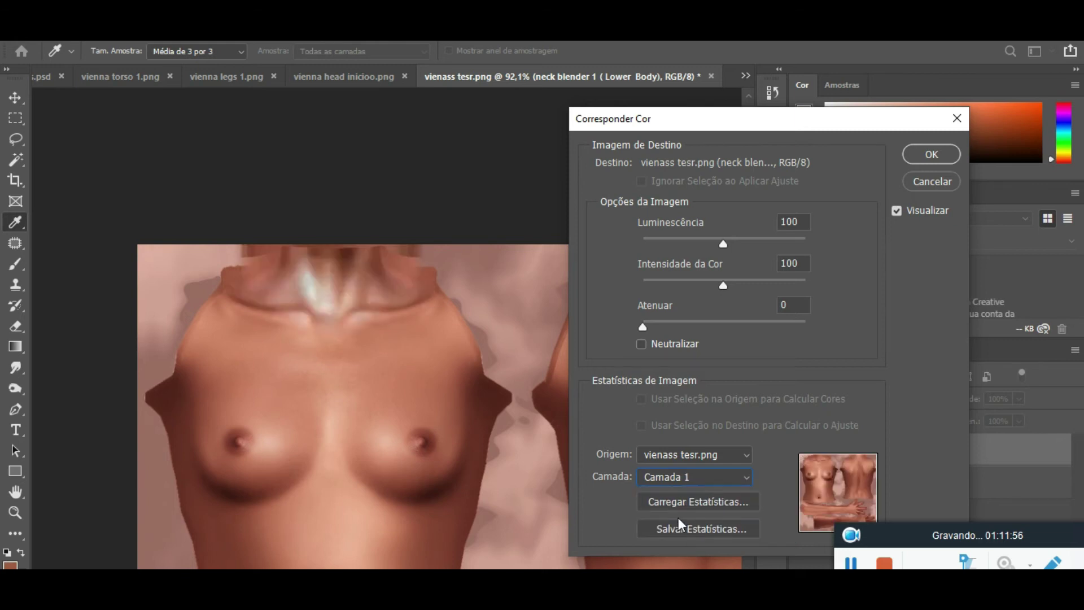
drag(652, 121, 746, 124)
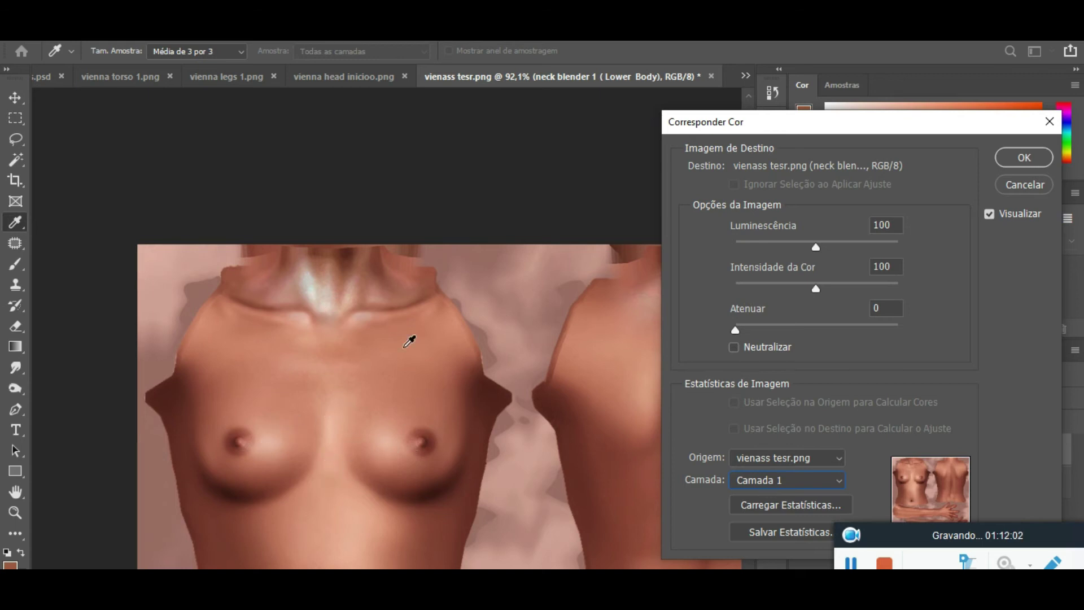
key(e)
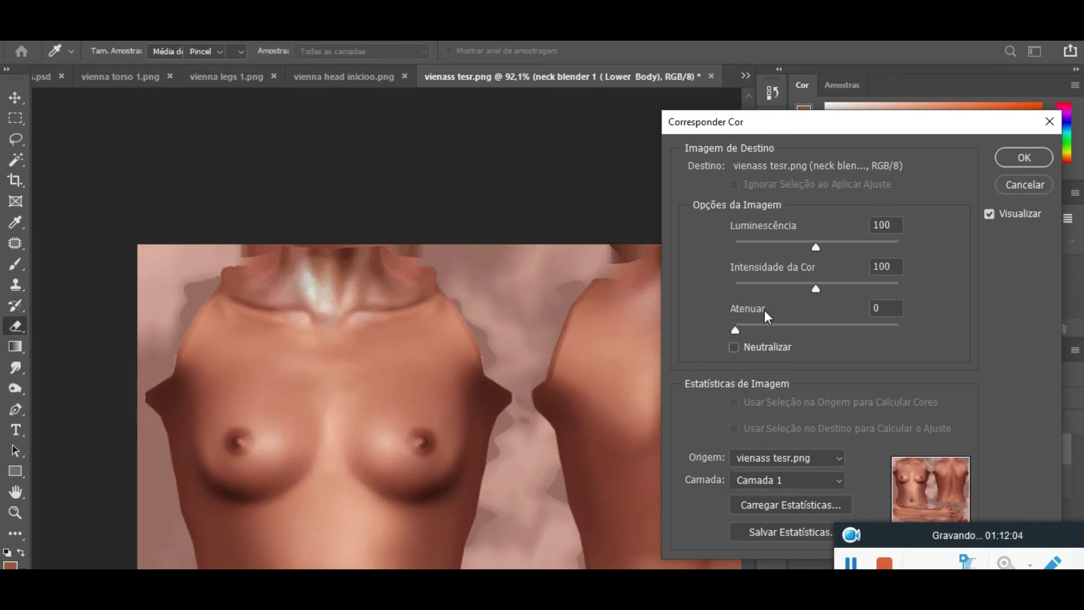
key(Escape)
Start an Exposure adjustment on the neck blender layer and set its gamma correction to 0,63.
key(alt+i)
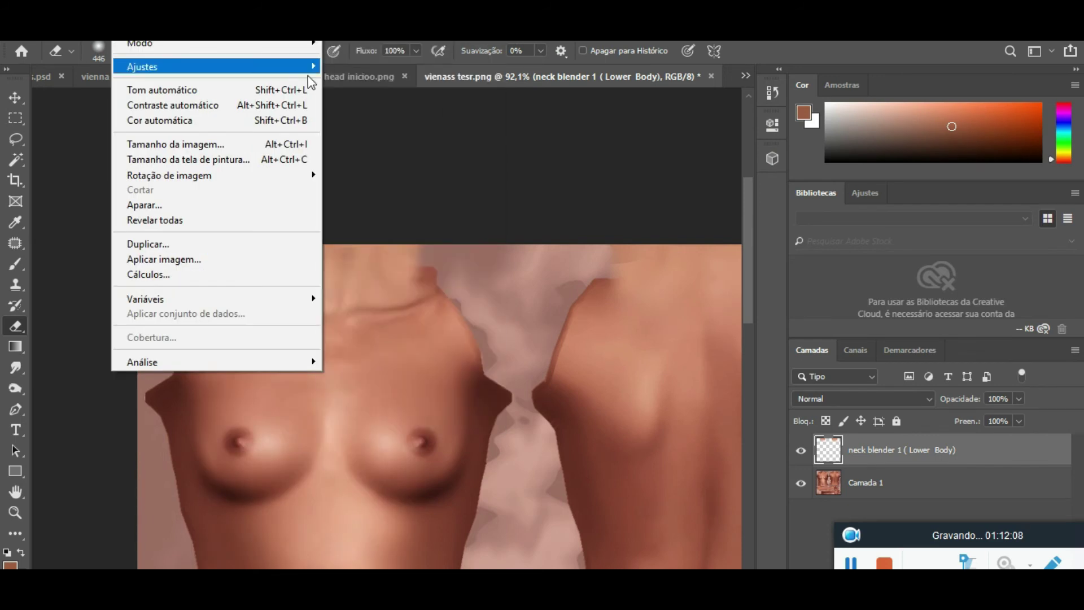
mouse_move(316, 67)
click(395, 112)
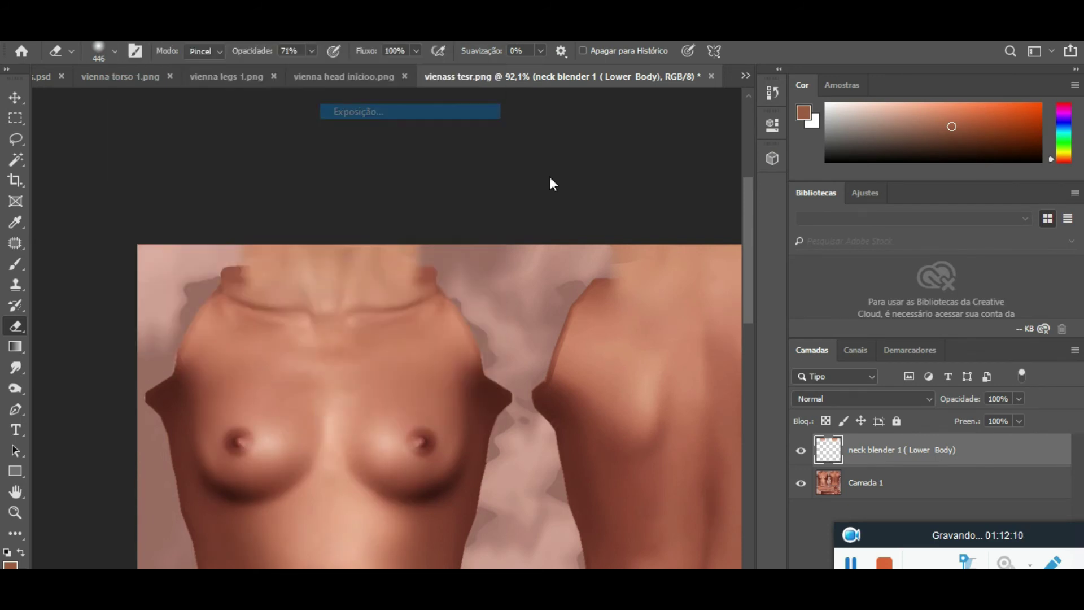
drag(512, 262, 775, 227)
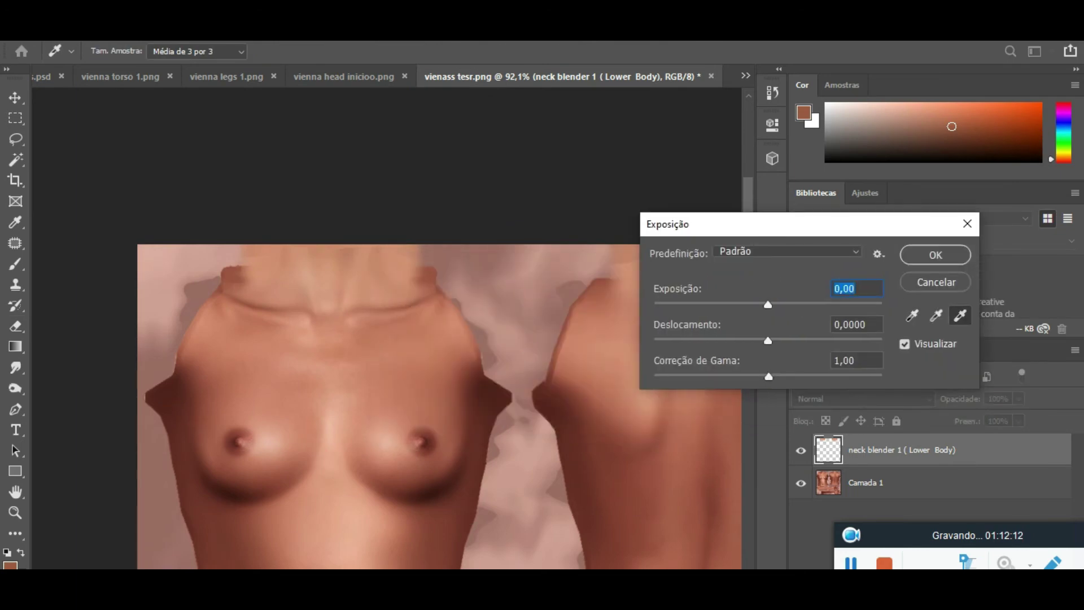
scroll(635, 440, right, 5)
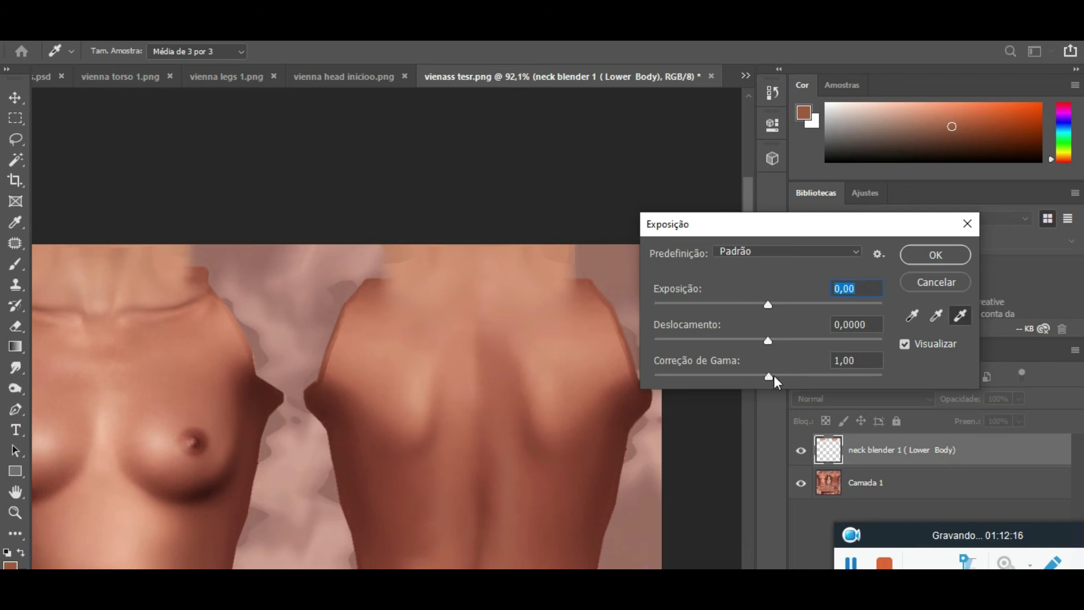
drag(769, 376, 794, 375)
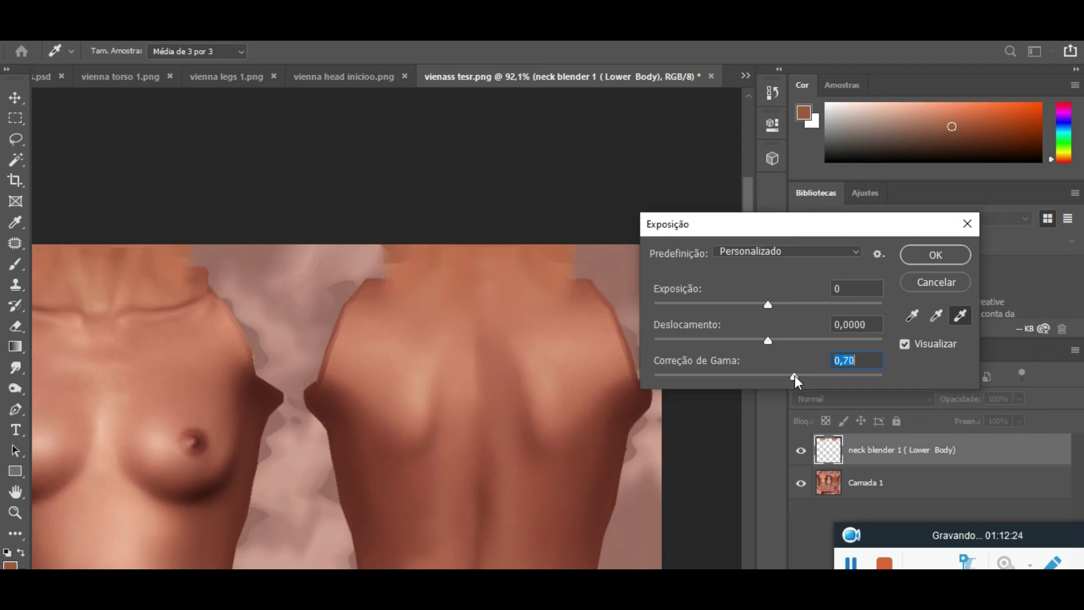
drag(794, 375, 801, 375)
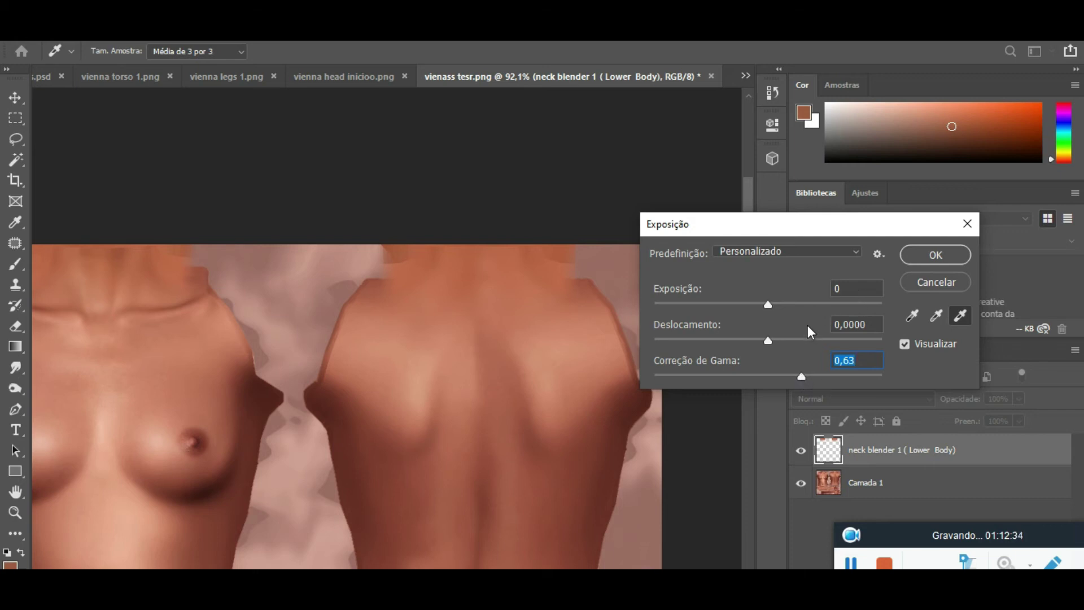
Save the exposure settings as a preset, overwriting persco.eap, and apply the adjustment to the neck blender.
click(884, 252)
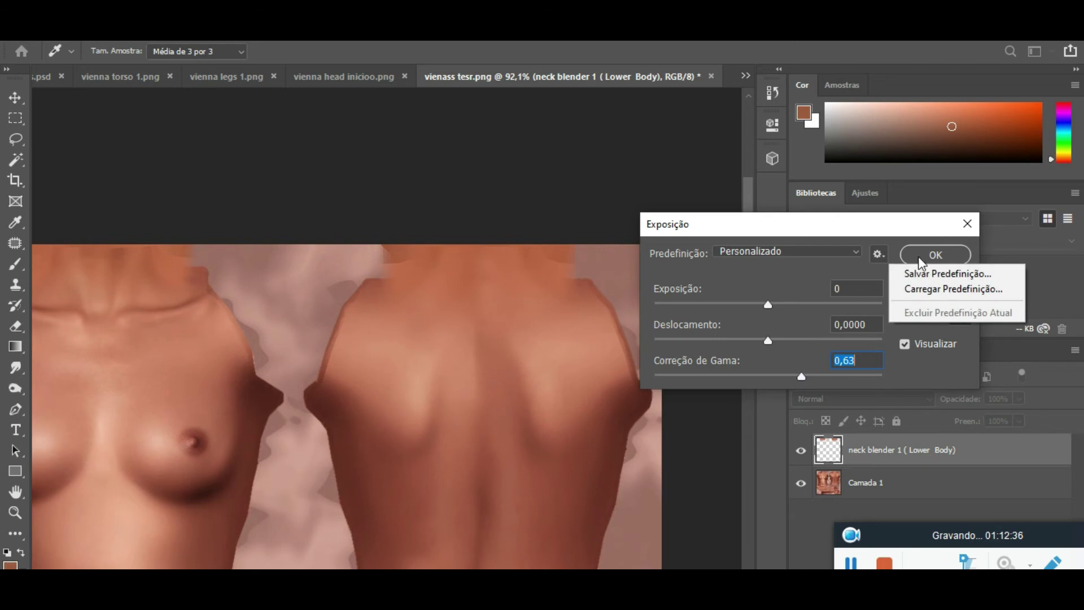
click(952, 276)
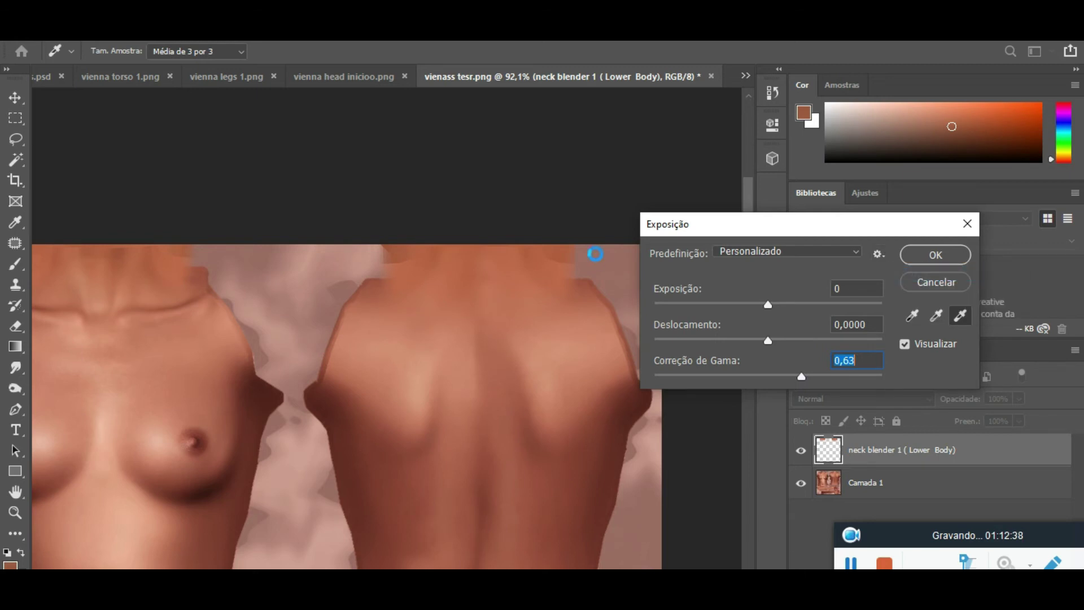
click(734, 303)
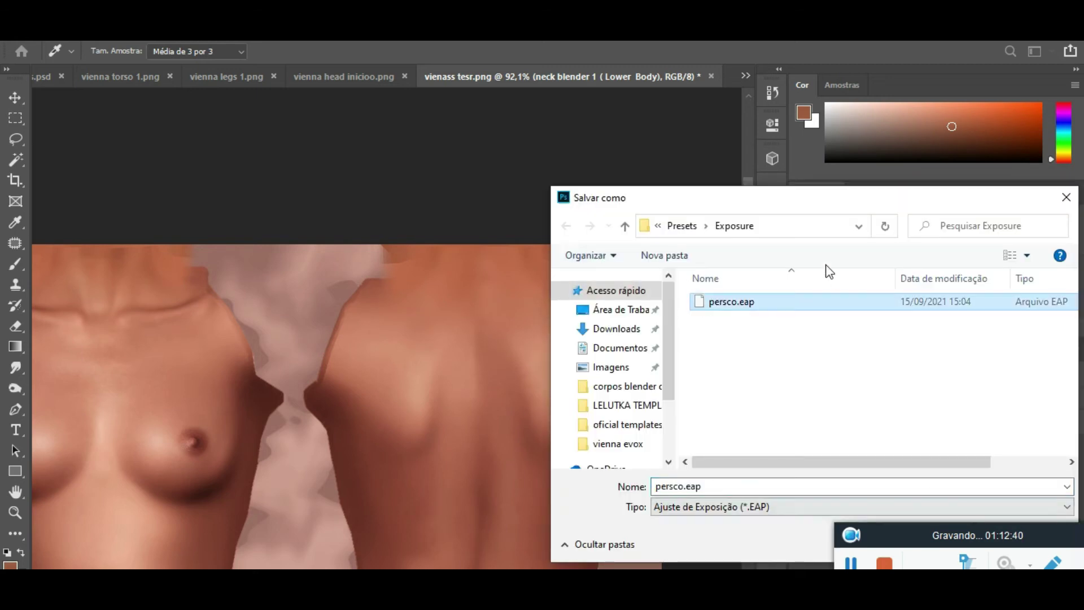
drag(783, 199, 620, 112)
click(784, 455)
click(584, 313)
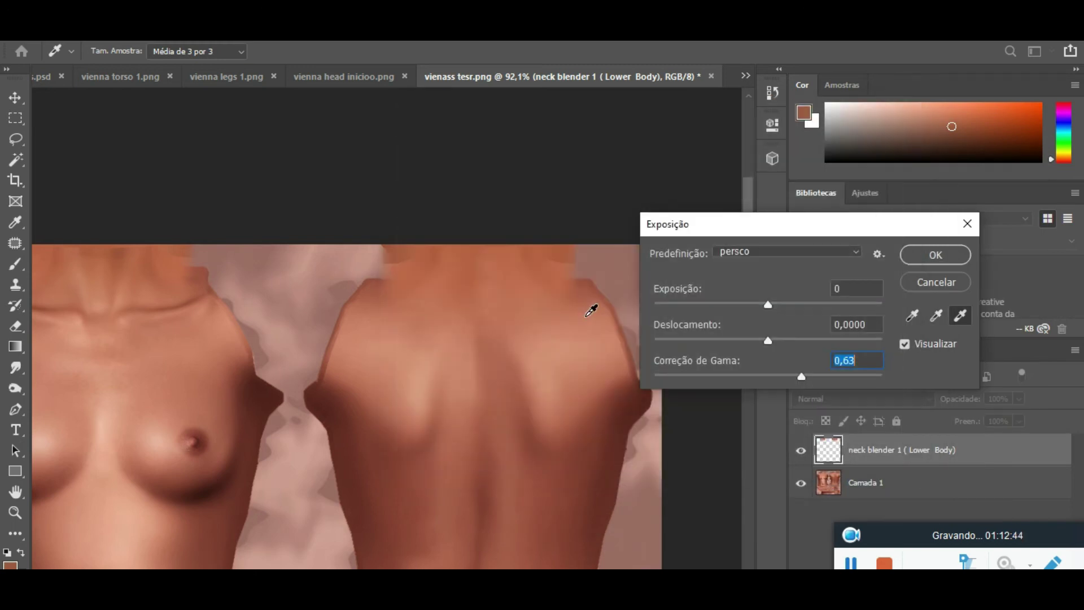
click(926, 261)
key(e)
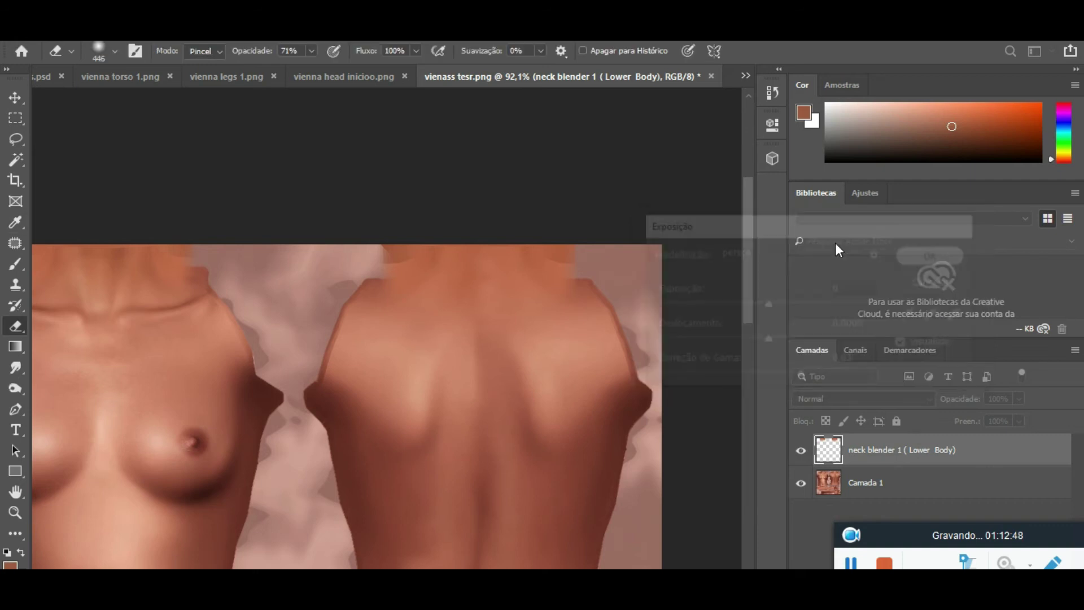
Start a Hue/Saturation adjustment on the neck blender layer and set the saturation to -22.
scroll(256, 260, up, 2)
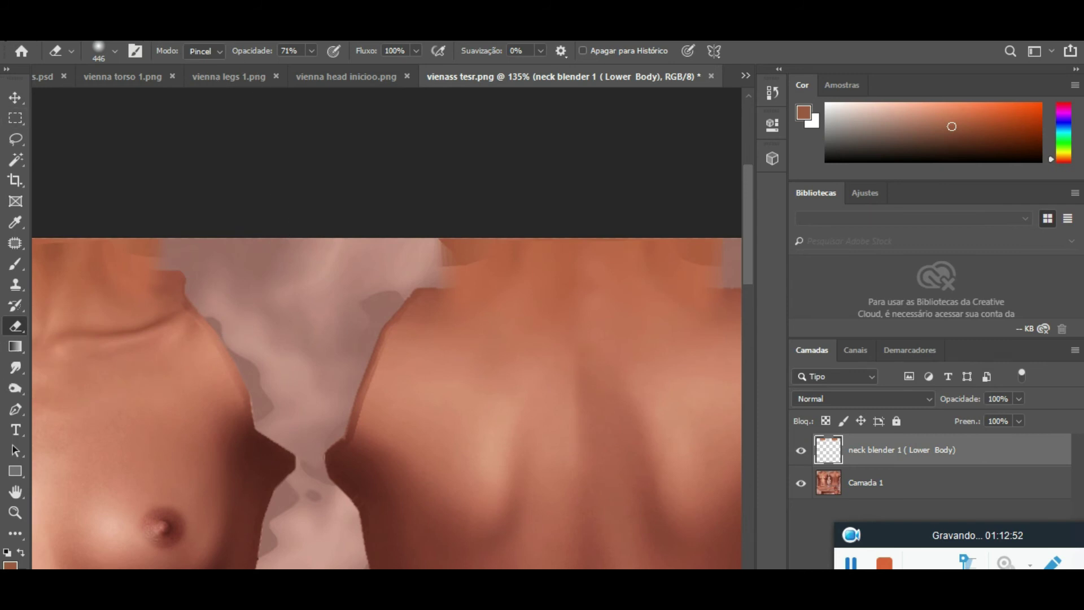
click(132, 28)
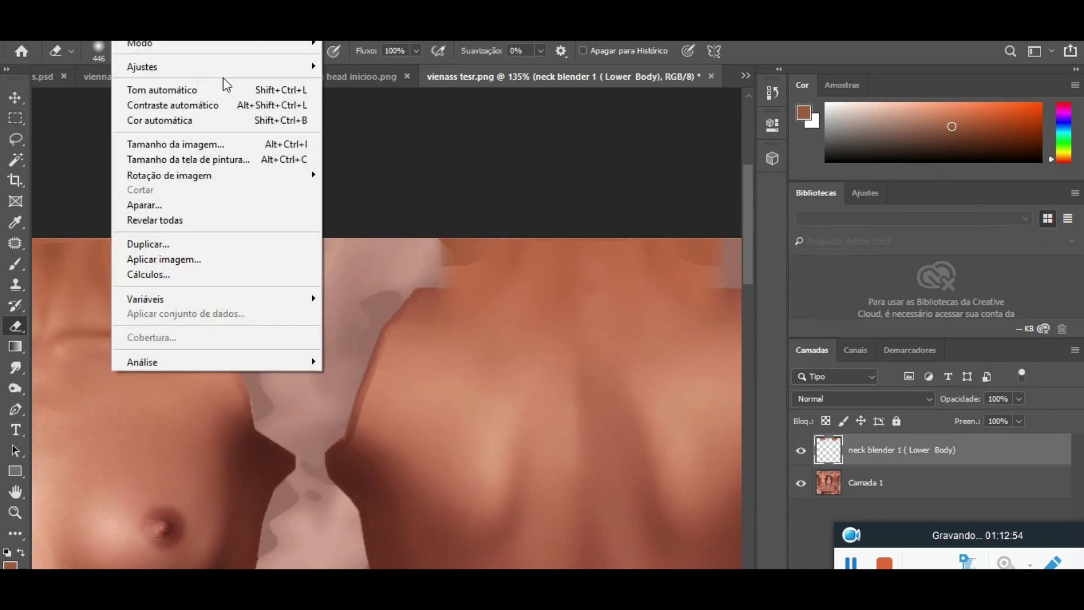
mouse_move(308, 67)
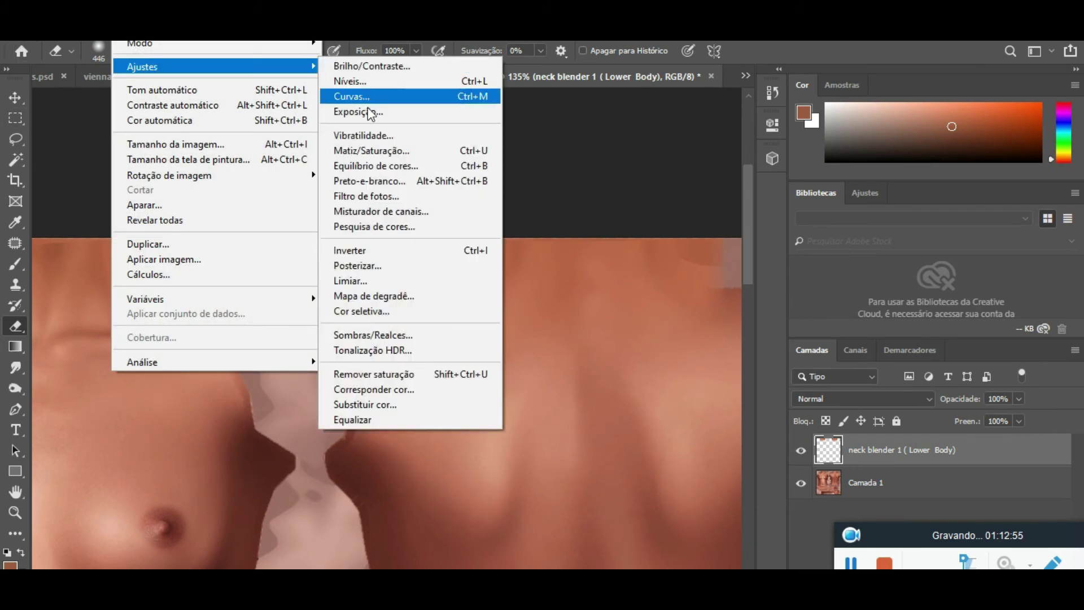
click(393, 149)
drag(653, 159, 910, 144)
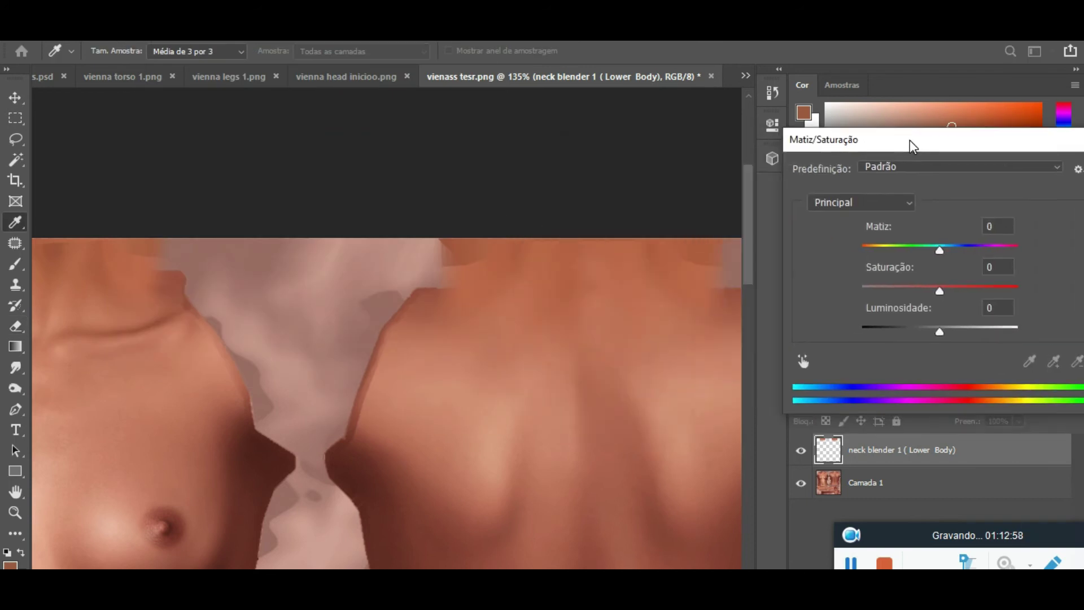
drag(940, 291, 923, 293)
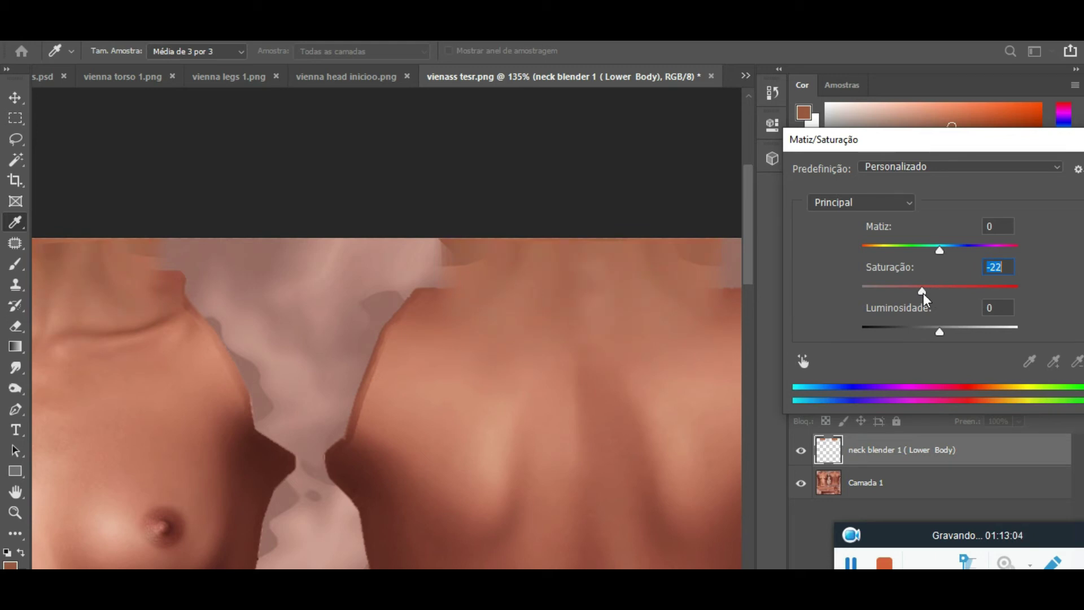
drag(909, 131, 662, 148)
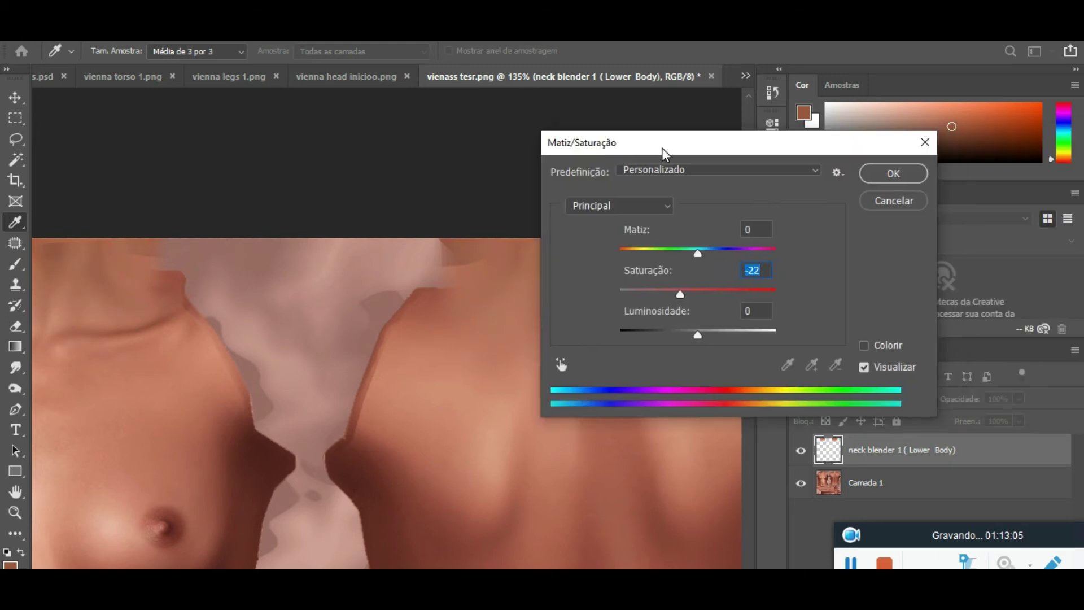
Save the Hue/Saturation settings over the pescu.ahu preset, apply the adjustment, and check the neck blender on the whole torso skin.
click(836, 170)
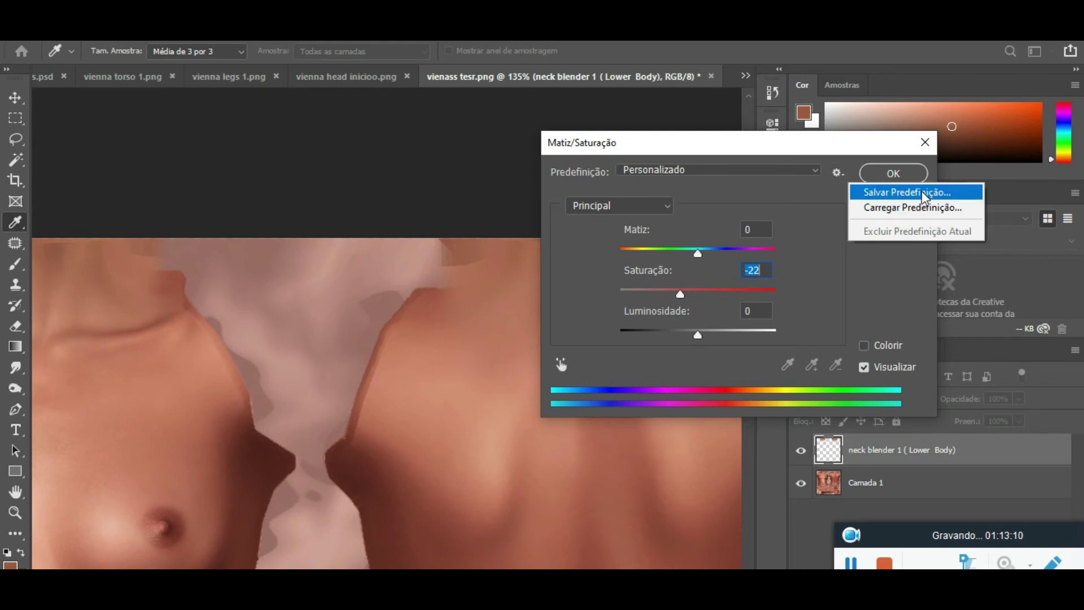
click(921, 190)
click(715, 275)
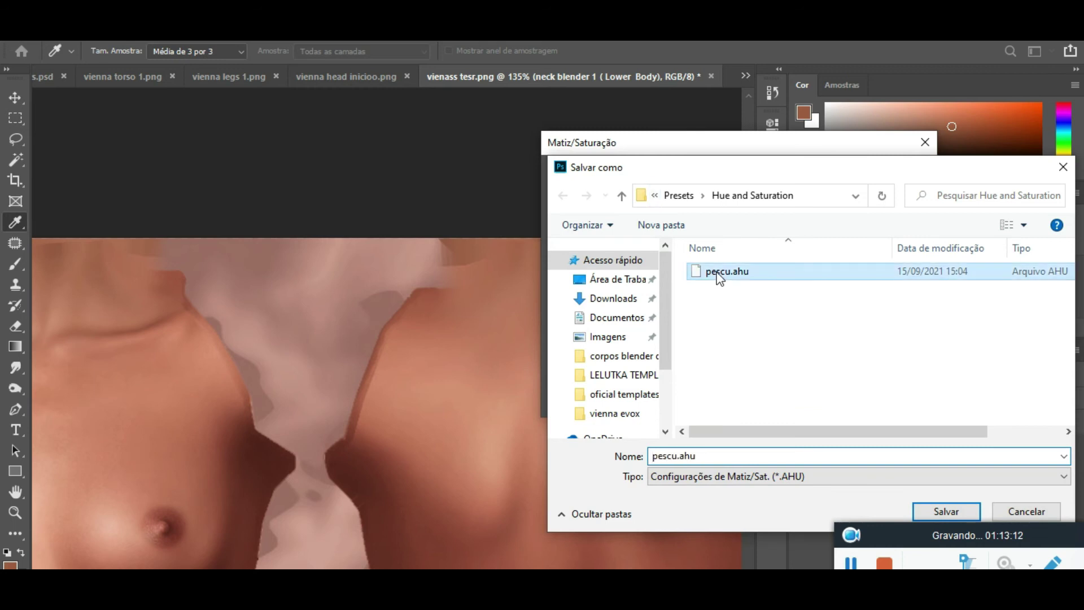
click(941, 511)
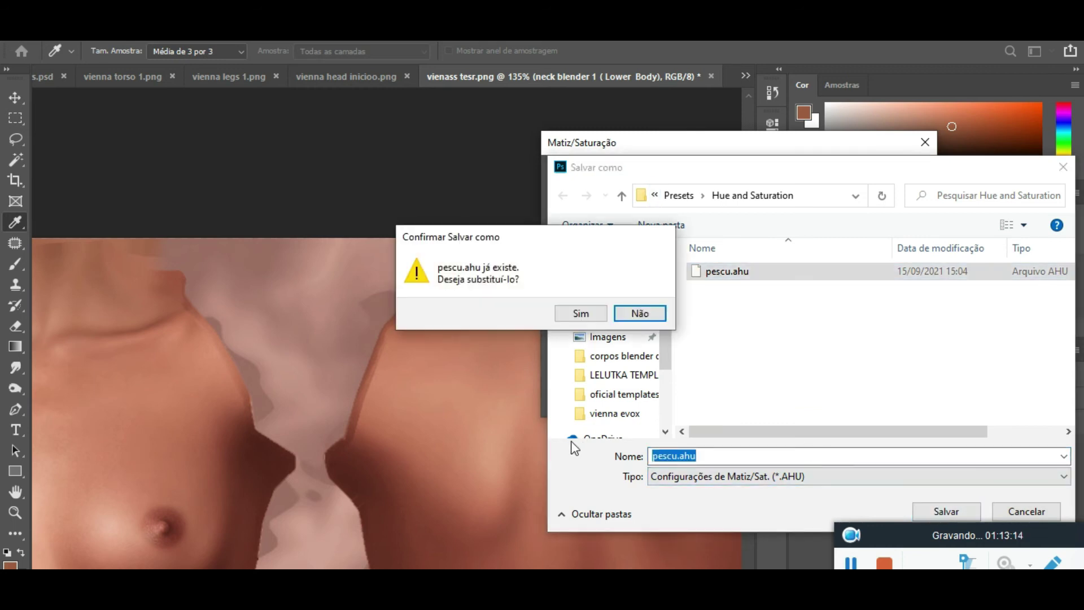
click(586, 314)
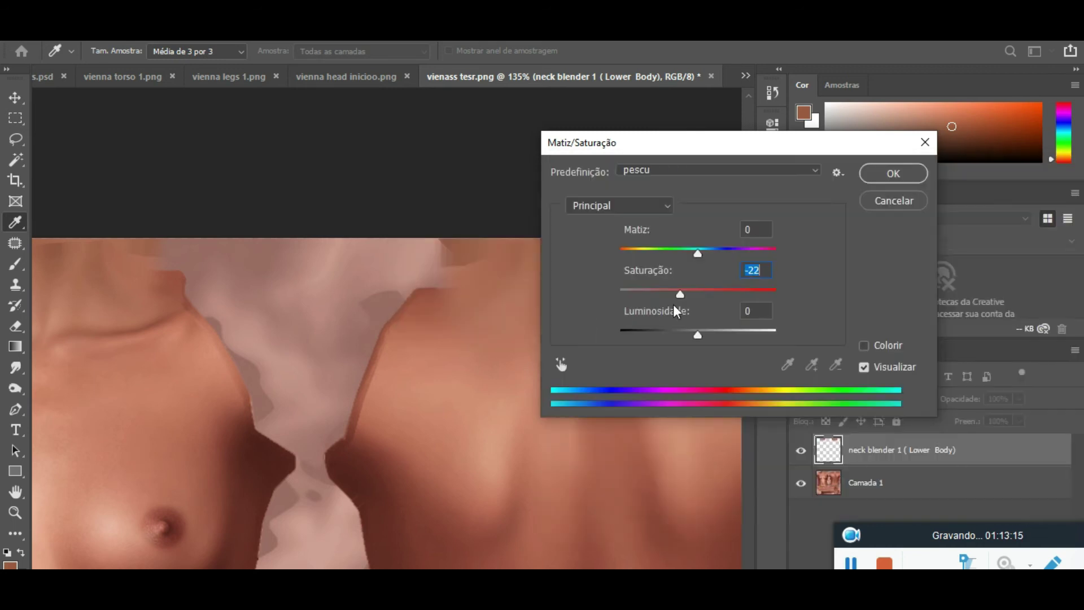
click(895, 173)
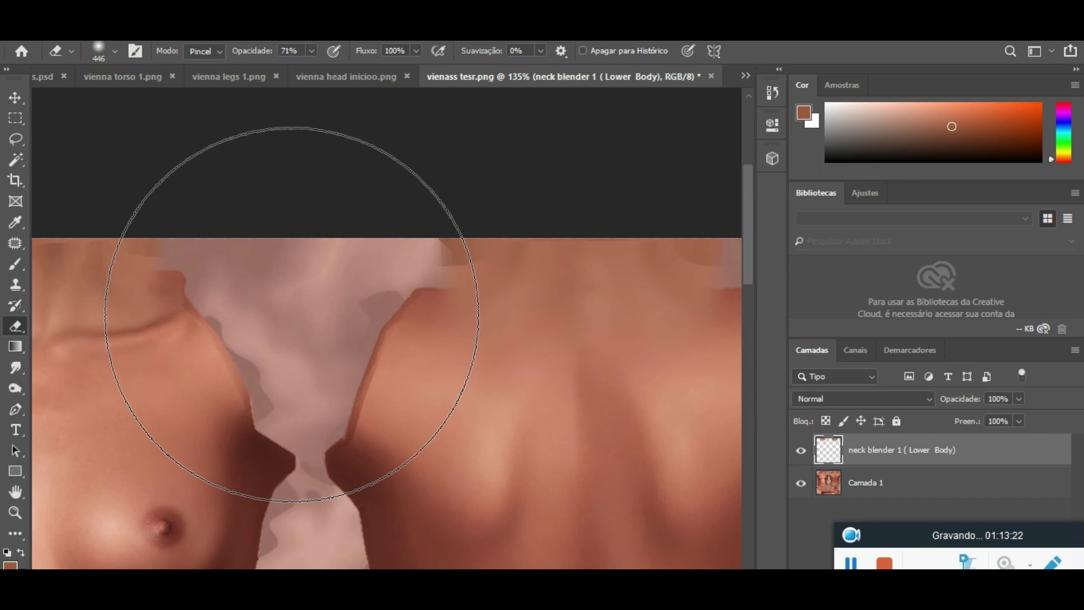
scroll(344, 325, down, 5)
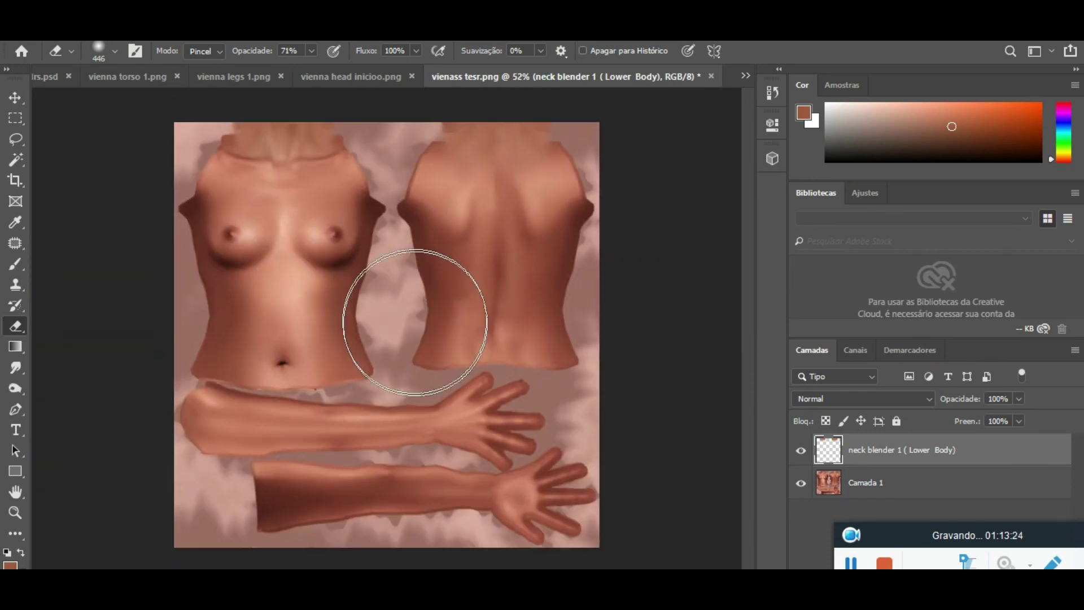
Check the neck area of the torso skin, and switch to the vienna evox inicio2.psd head document.
scroll(370, 325, up, 2)
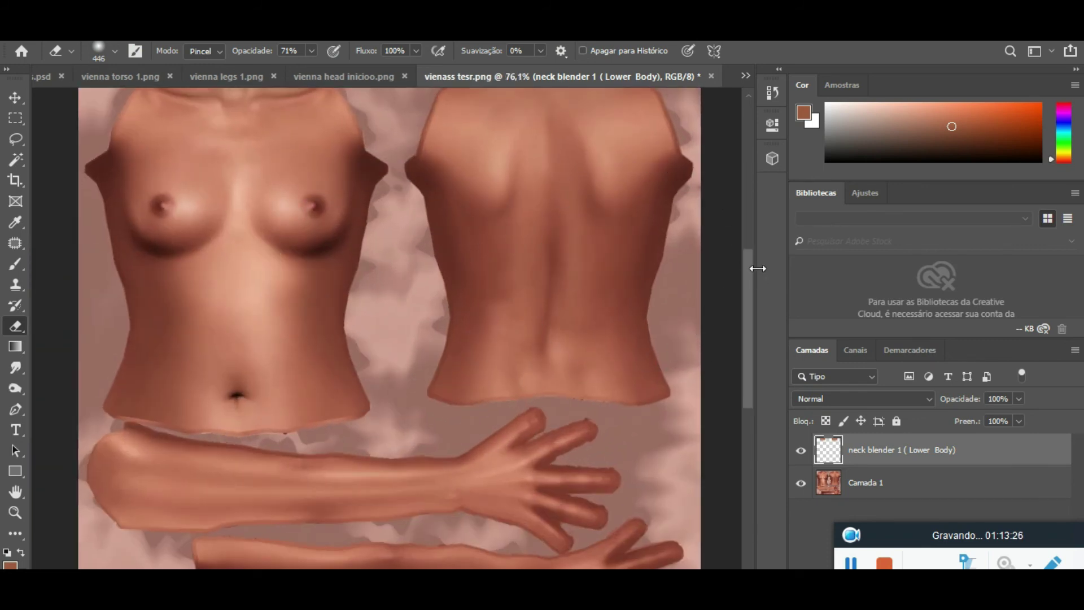
drag(745, 276, 751, 229)
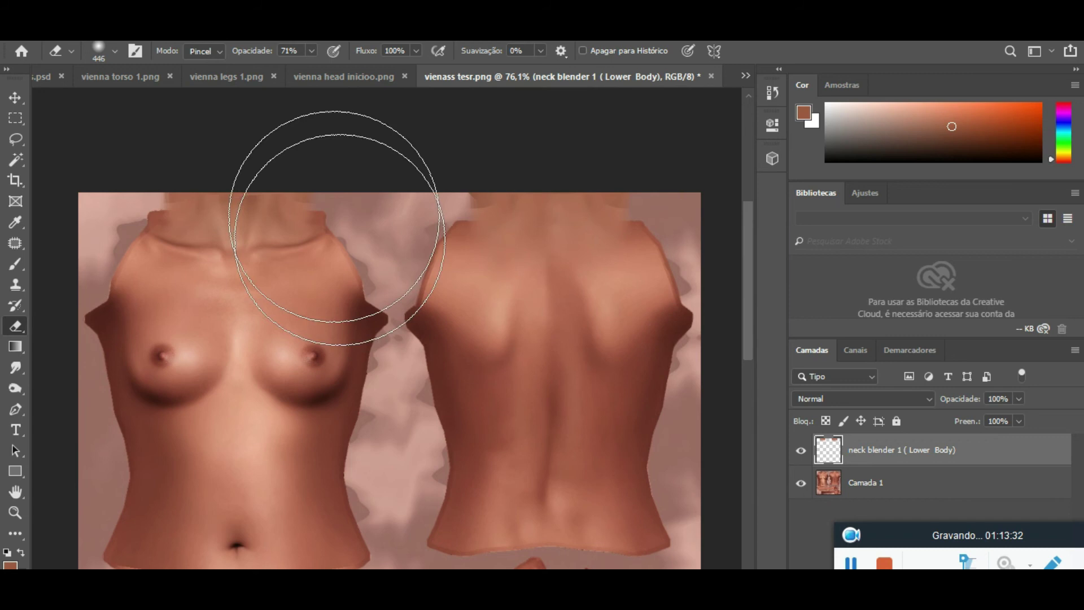
click(323, 76)
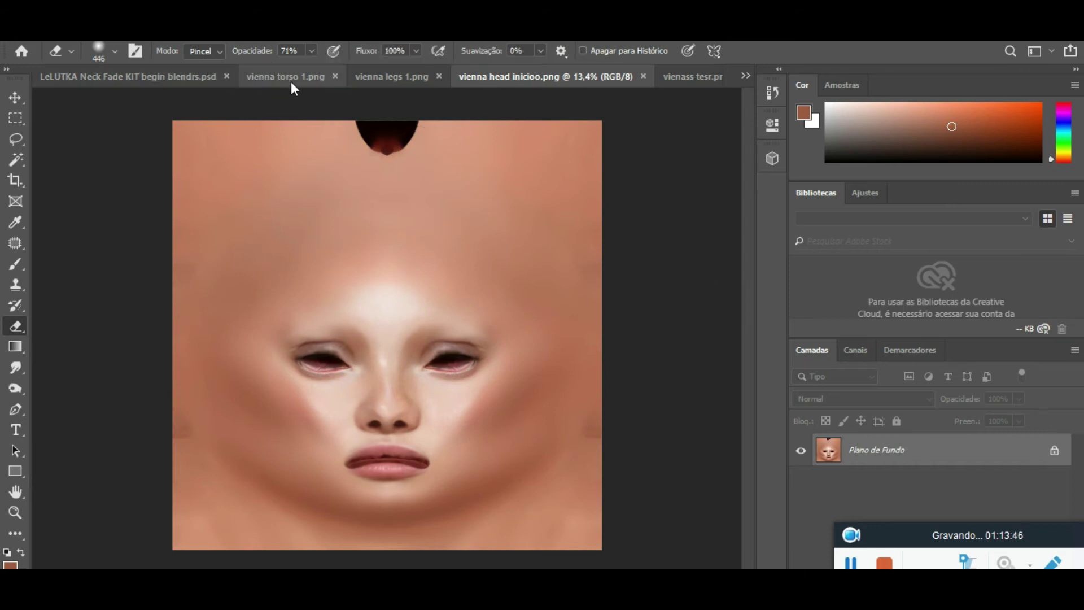
click(746, 77)
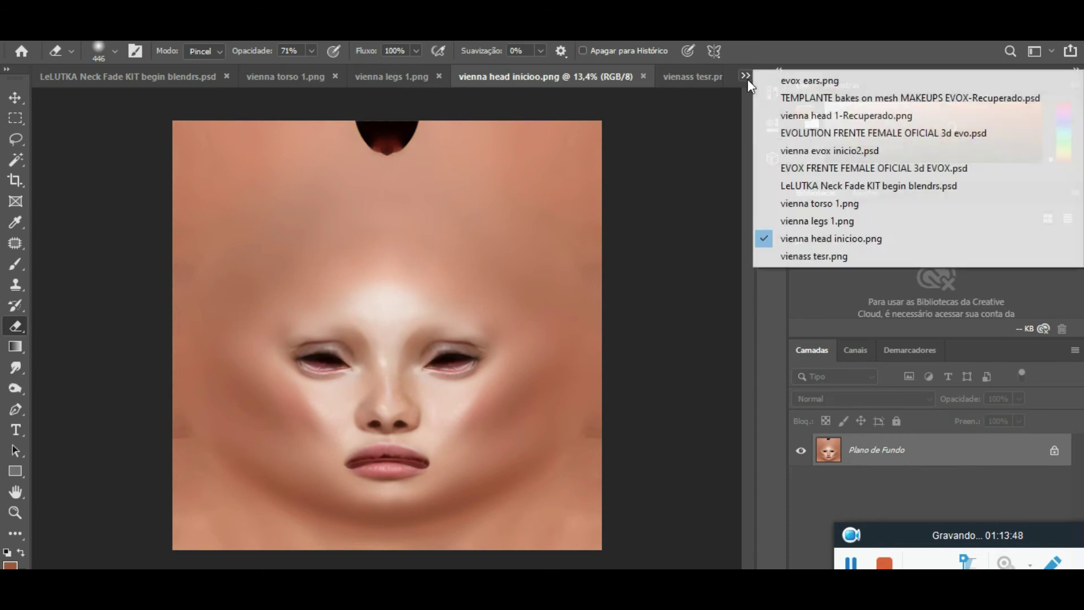
click(862, 152)
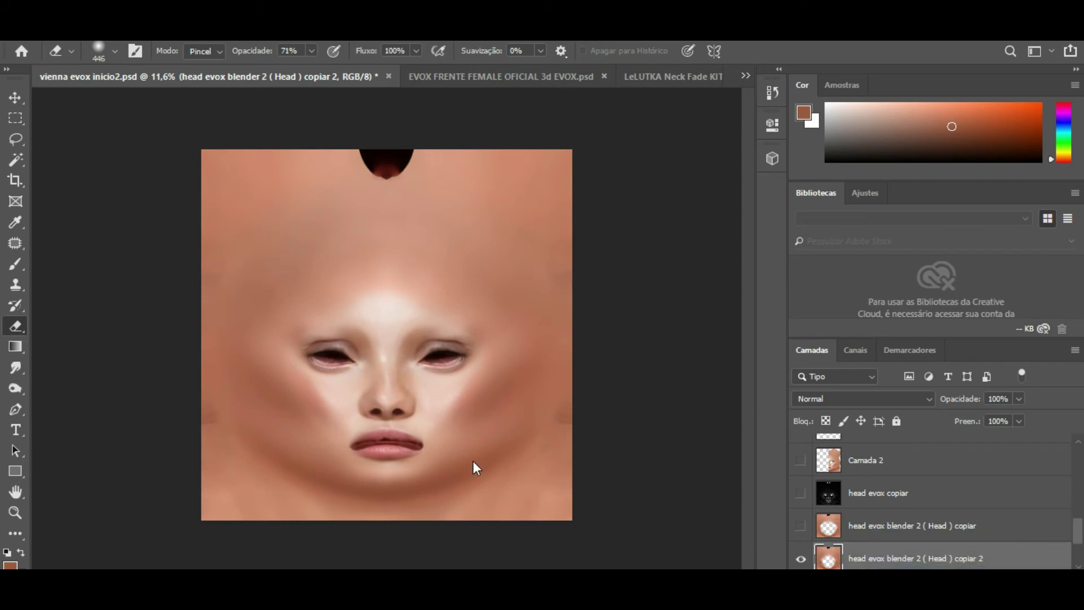
scroll(407, 473, up, 2)
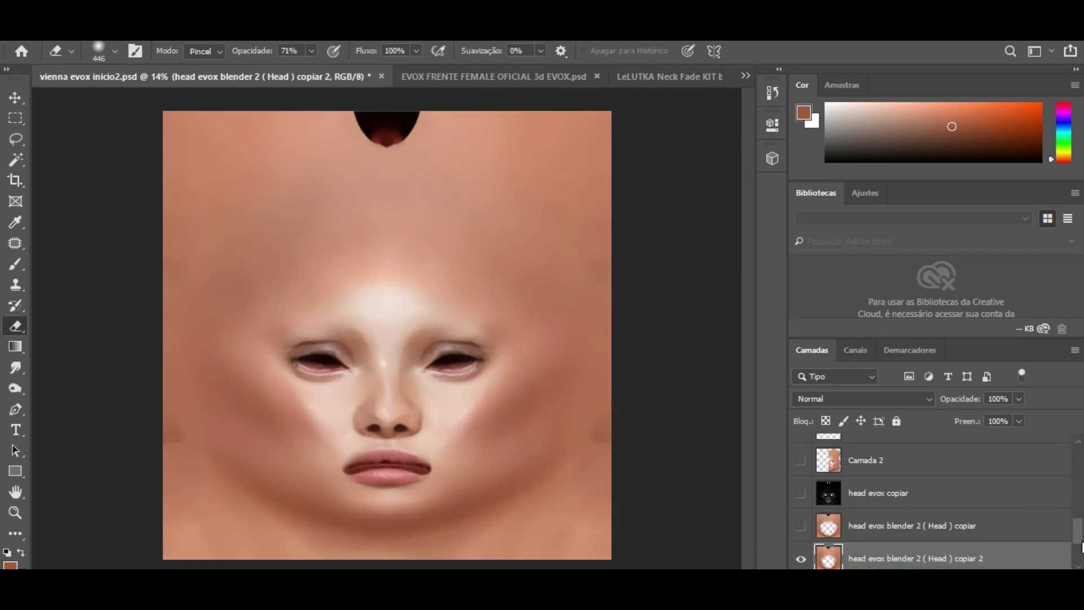
Hide the original head evox blender 2 ( Head ) layer, leaving its copiar 2 version shown over the face.
scroll(1077, 534, down, 2)
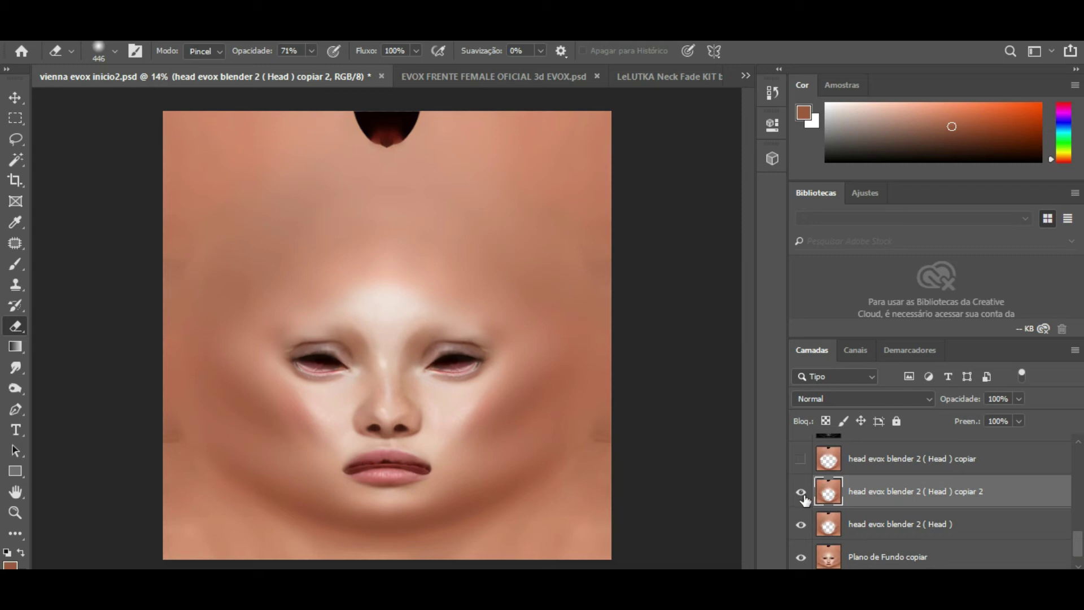
click(801, 492)
click(801, 524)
click(802, 495)
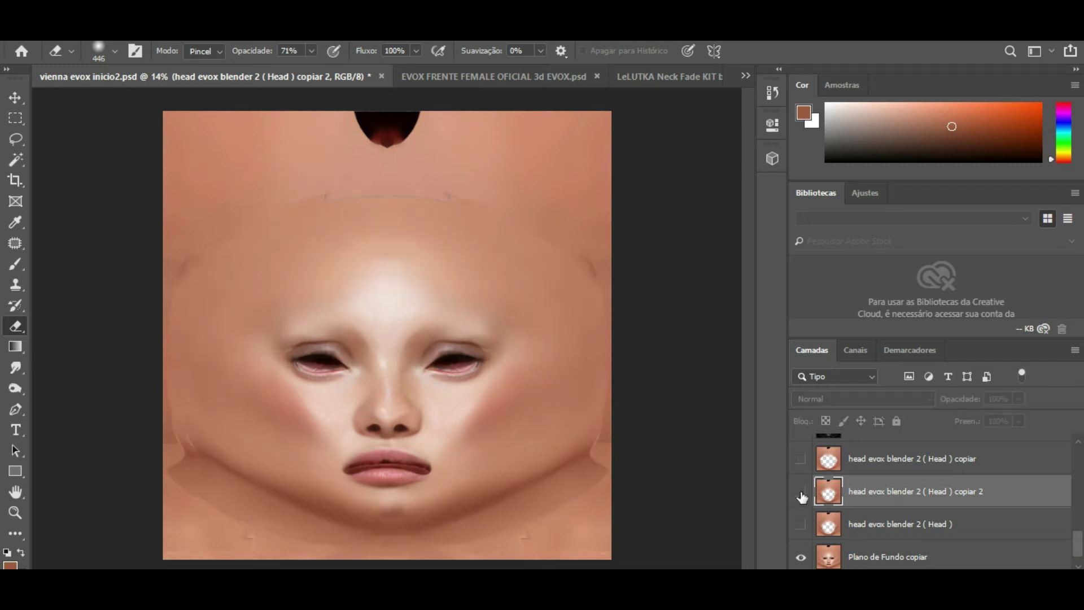
click(801, 494)
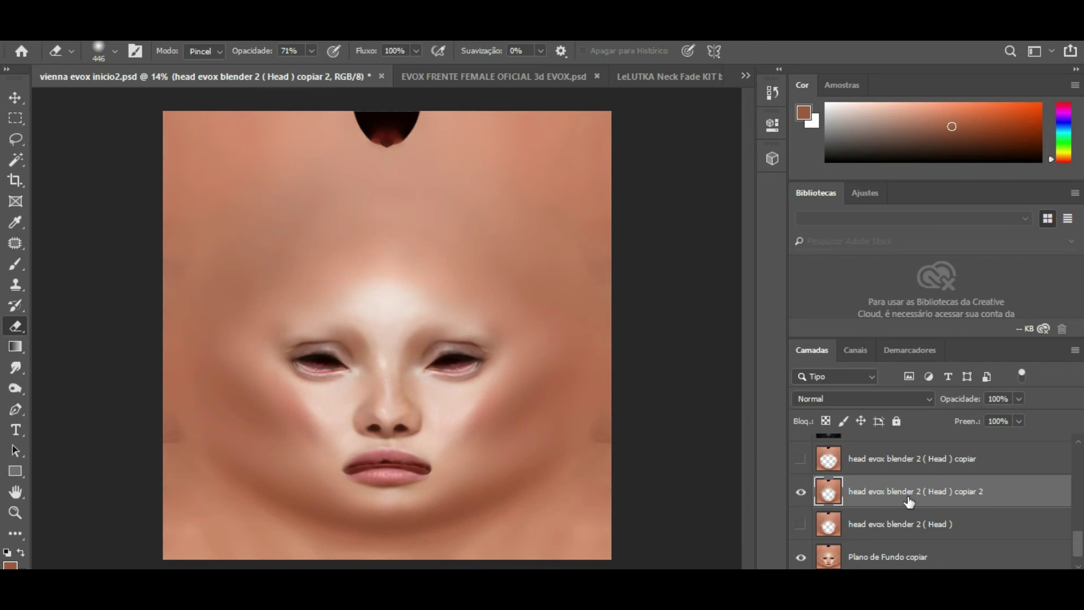
scroll(890, 517, down, 1)
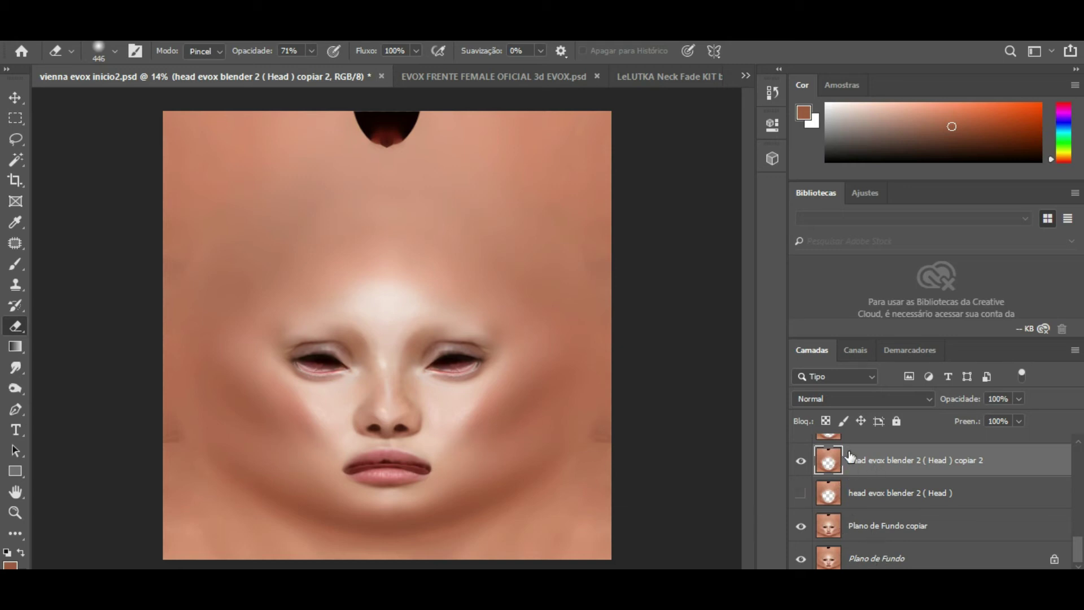
Apply an Exposure adjustment to the head evox blender 2 ( Head ) copiar 2 layer using the saved persco.eap preset.
click(133, 29)
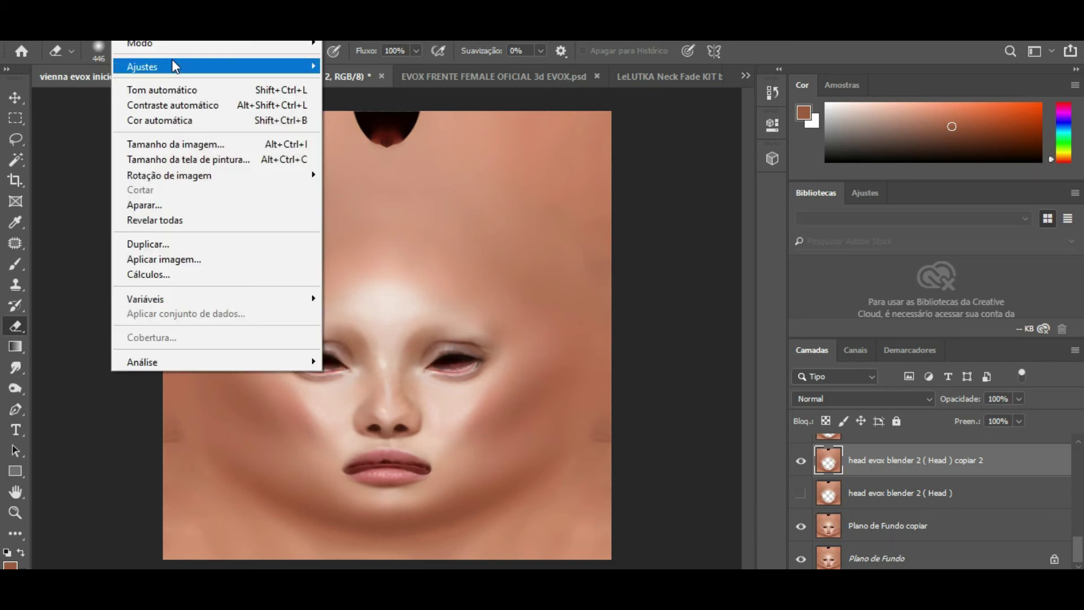
mouse_move(175, 67)
click(411, 110)
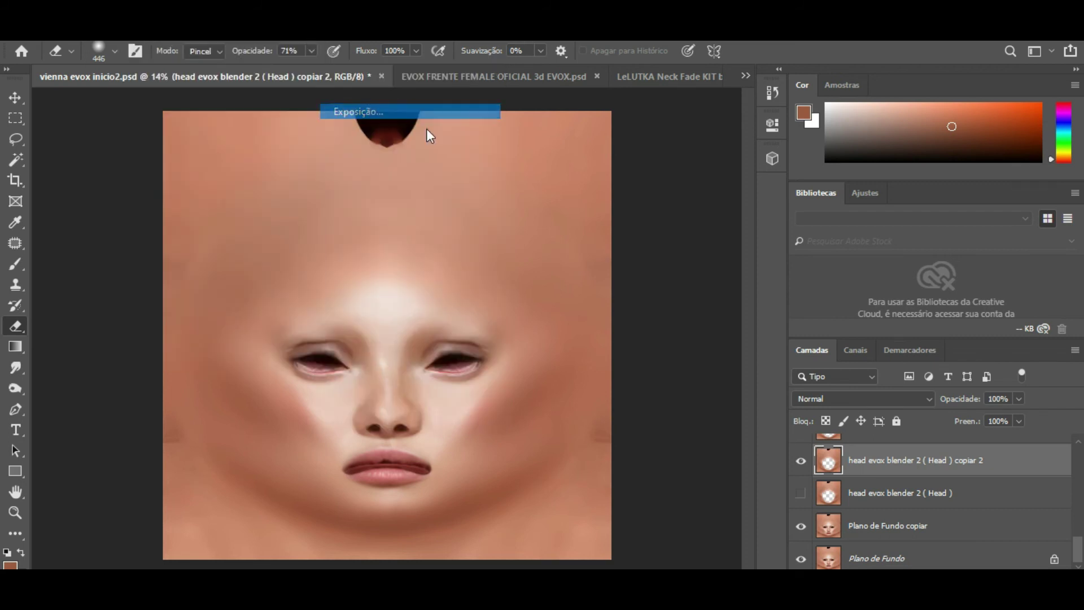
click(877, 256)
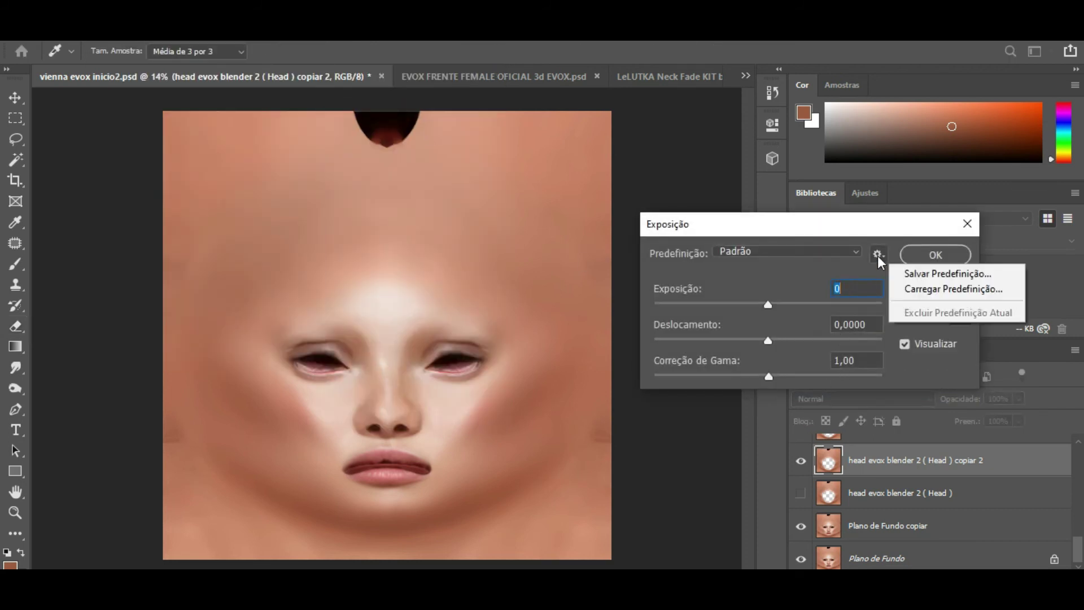
click(938, 291)
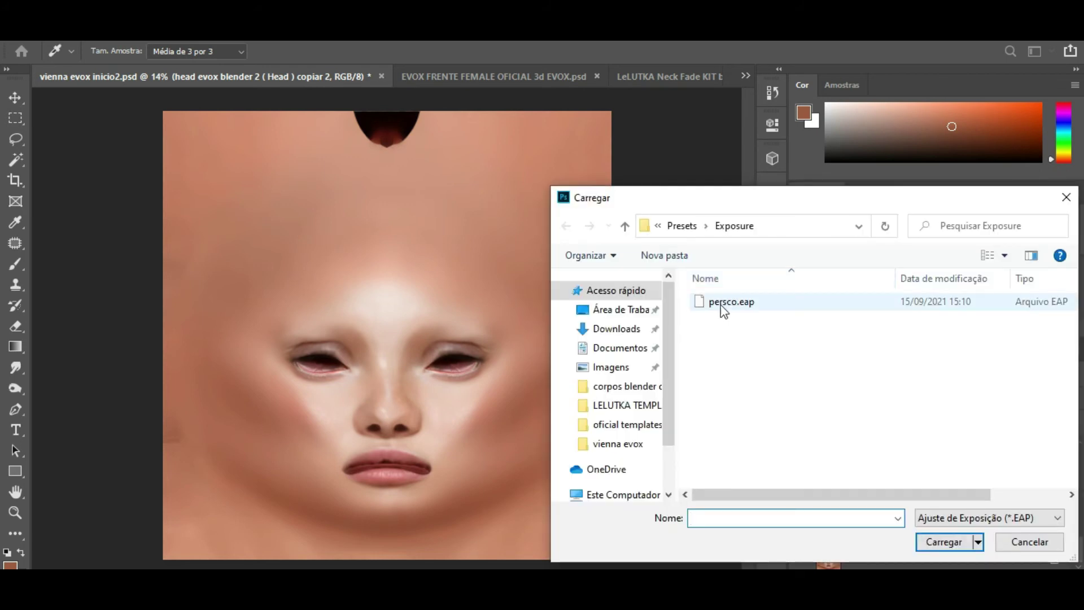
double_click(720, 302)
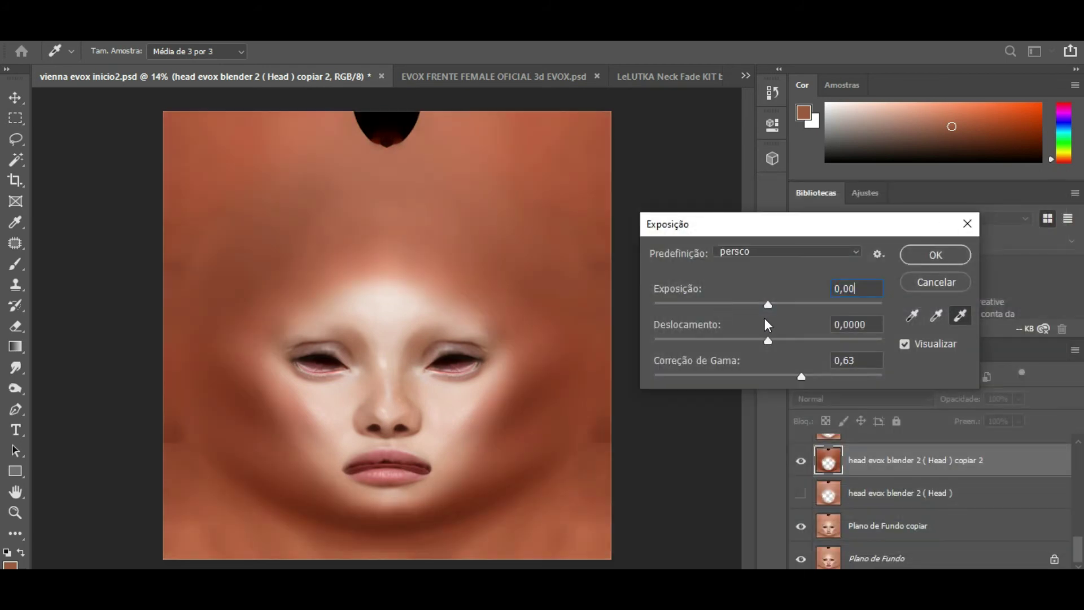
click(926, 255)
key(e)
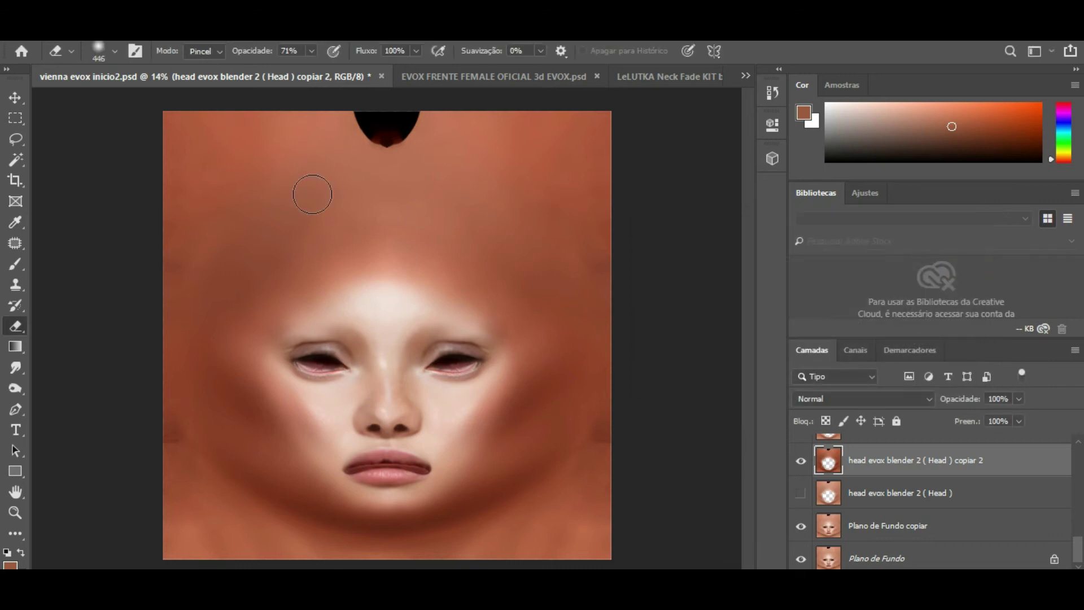
Apply a Hue/Saturation adjustment to the same head blender layer using the saved pescu.ahu preset.
click(131, 31)
mouse_move(170, 66)
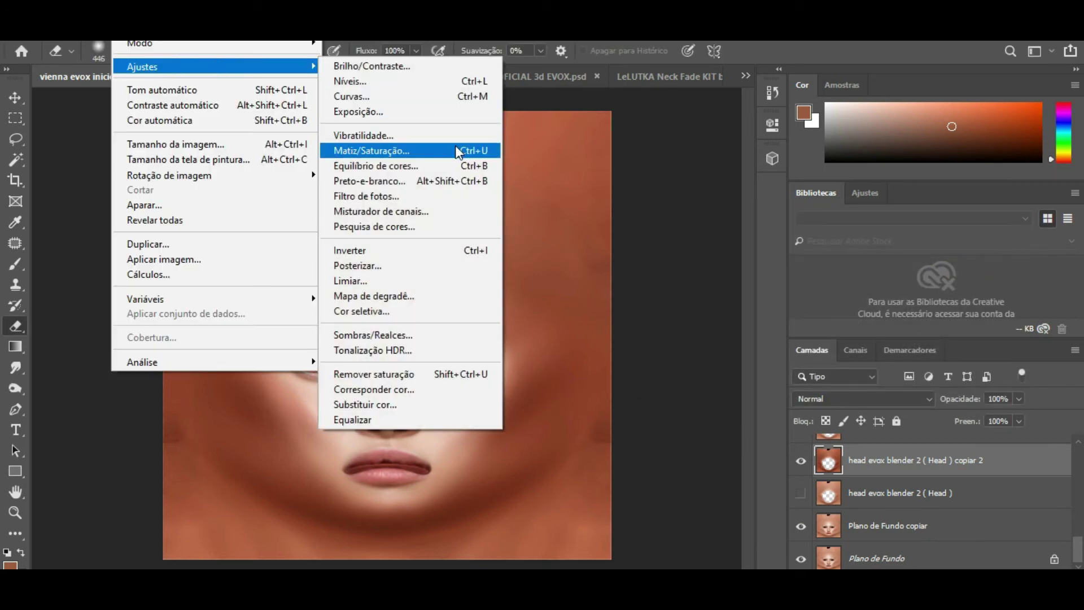
click(477, 151)
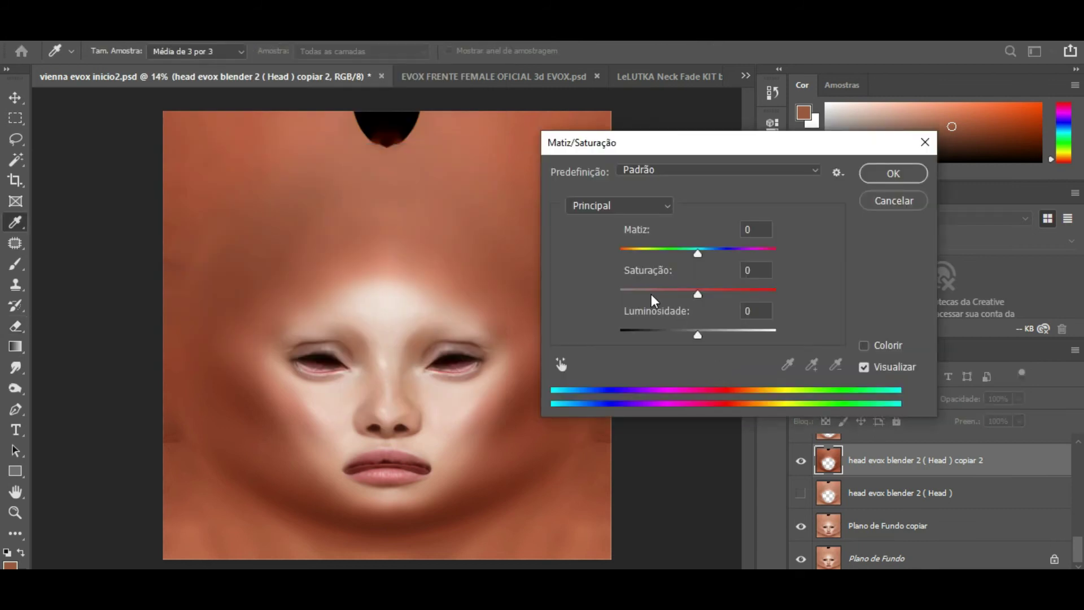
click(844, 169)
click(895, 202)
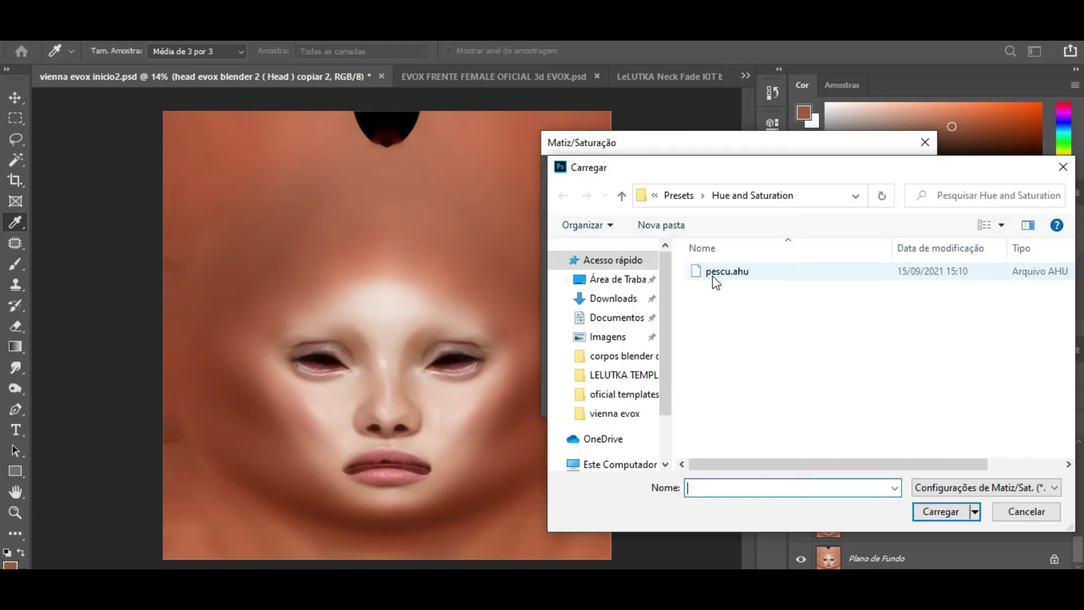
double_click(717, 281)
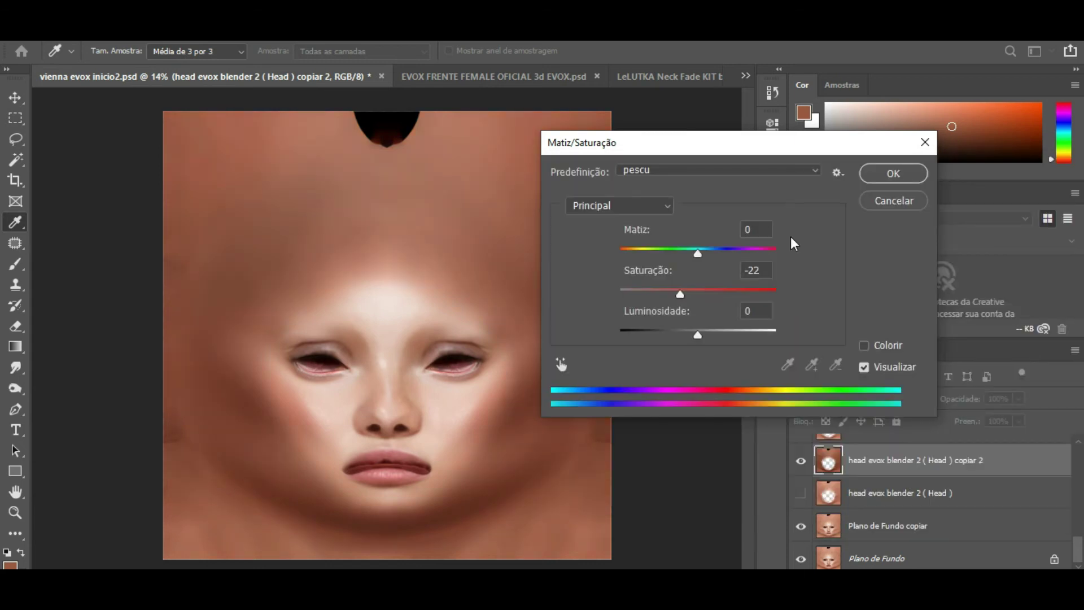
click(893, 174)
key(e)
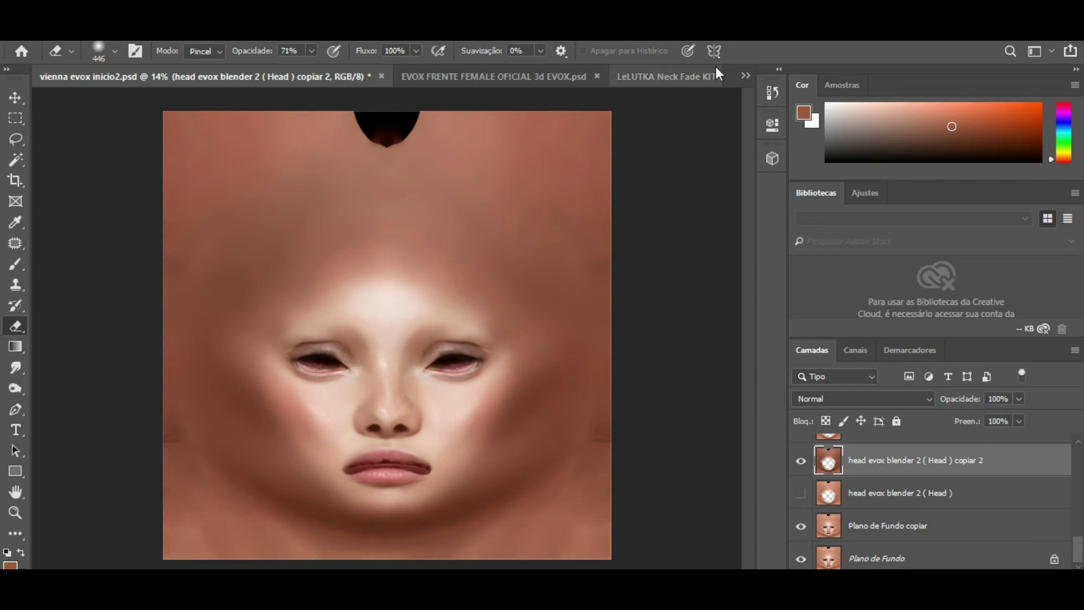
Examine the lighter torso skin in vienna torso 1.png and return to the darker vienass tesr.png torso.
click(746, 75)
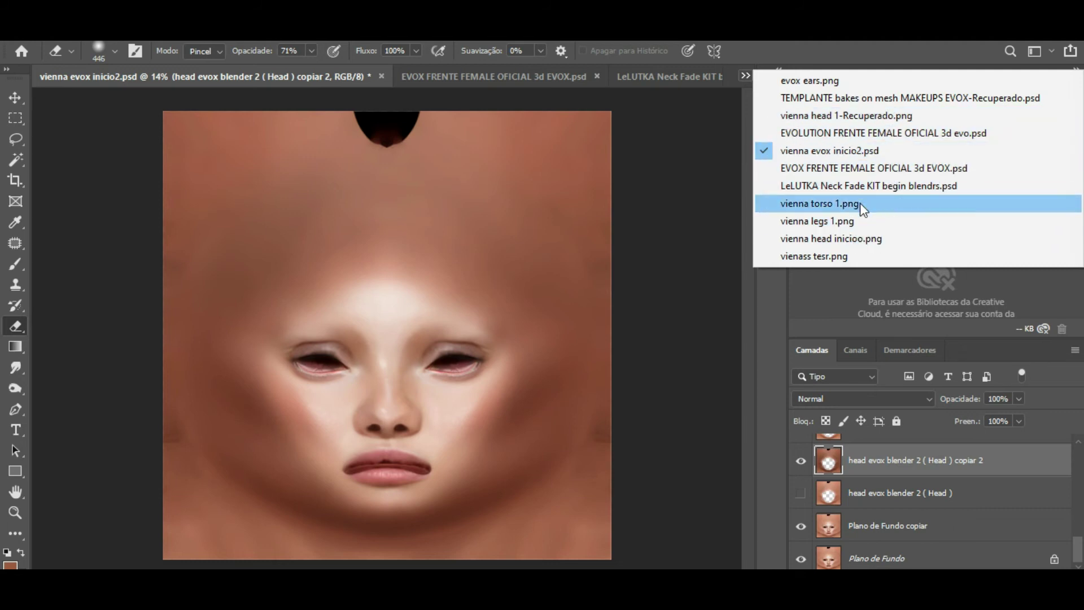
click(844, 202)
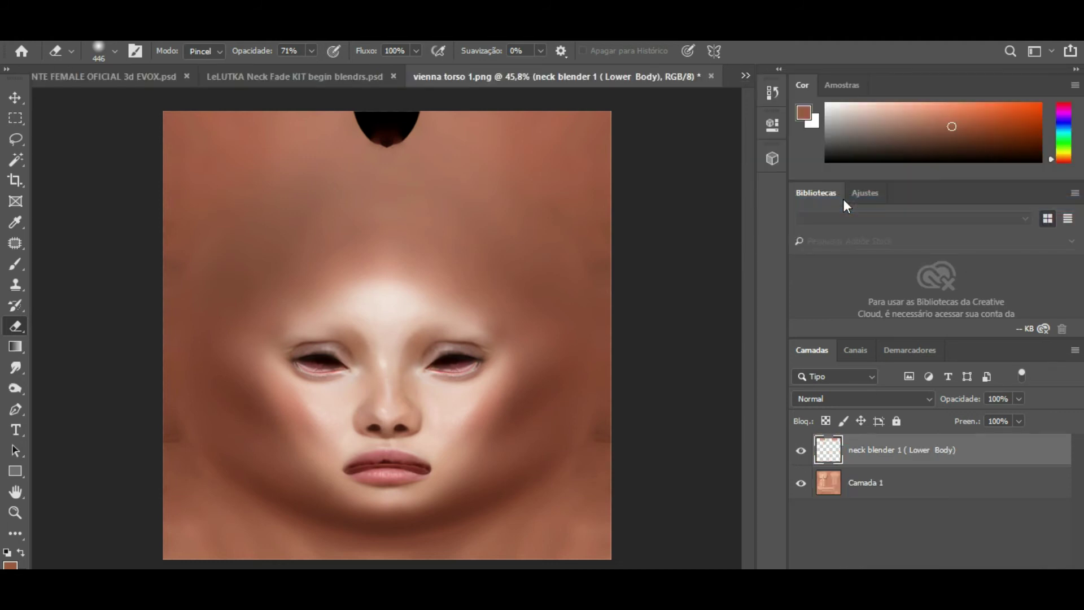
click(802, 451)
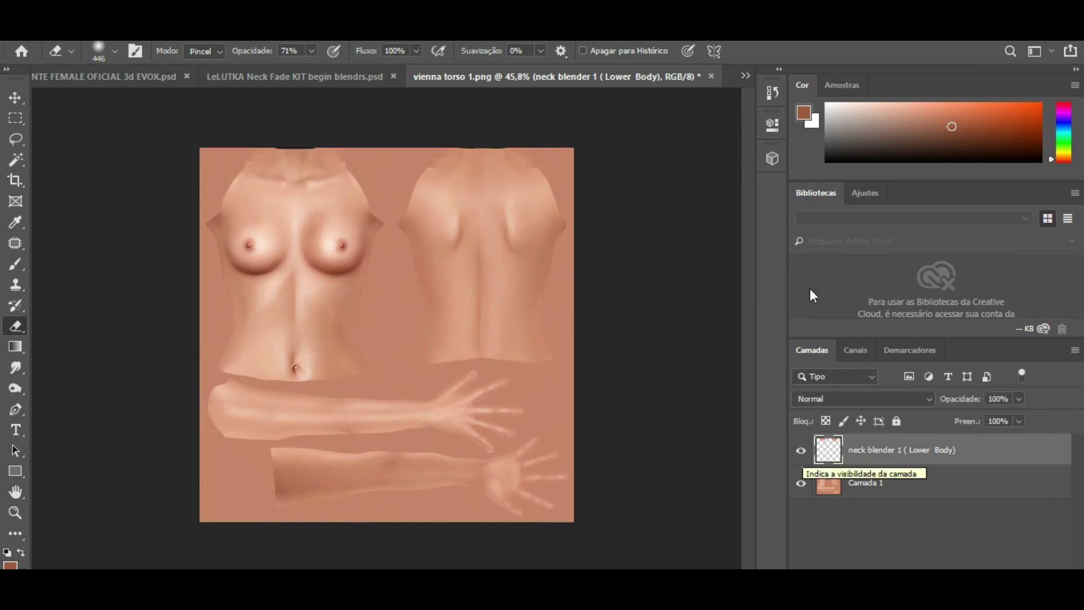
click(746, 75)
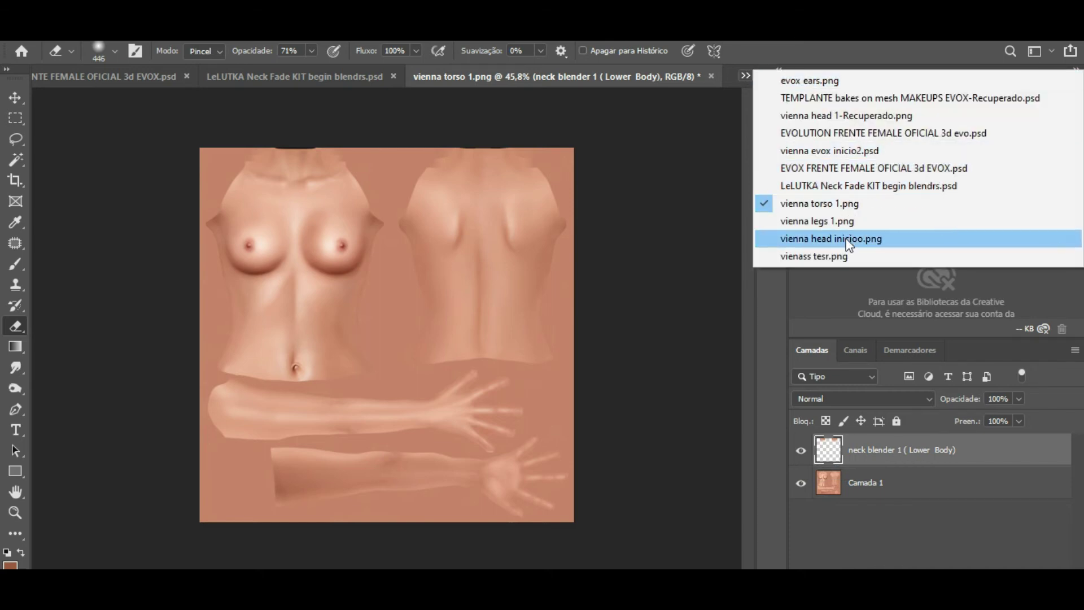
click(841, 255)
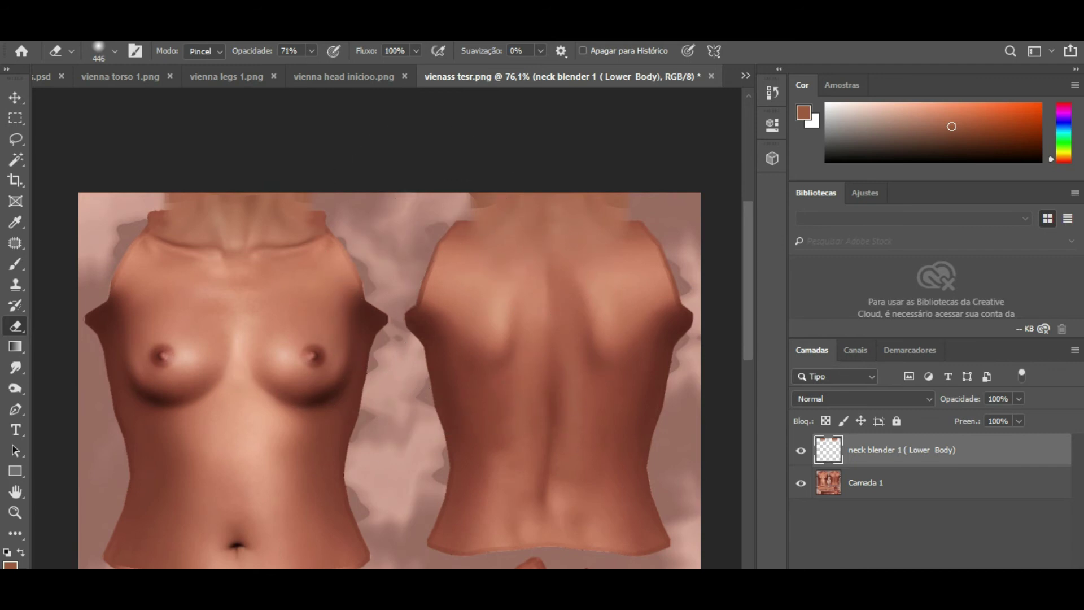
Save the darker torso skin as a PNG over the existing vienass tesr file, with the large file size option.
click(45, 41)
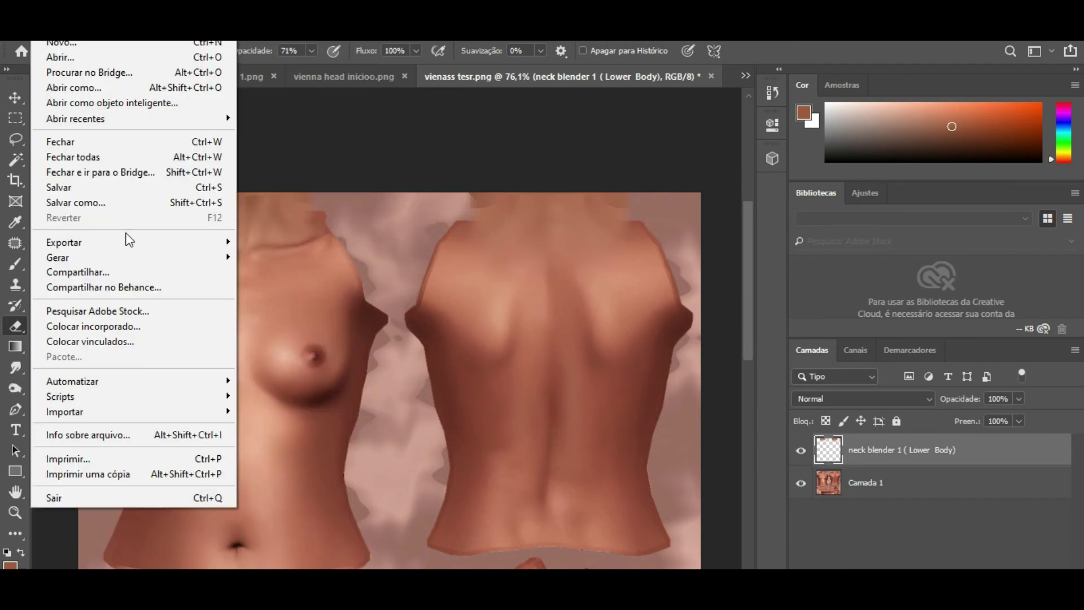
click(85, 202)
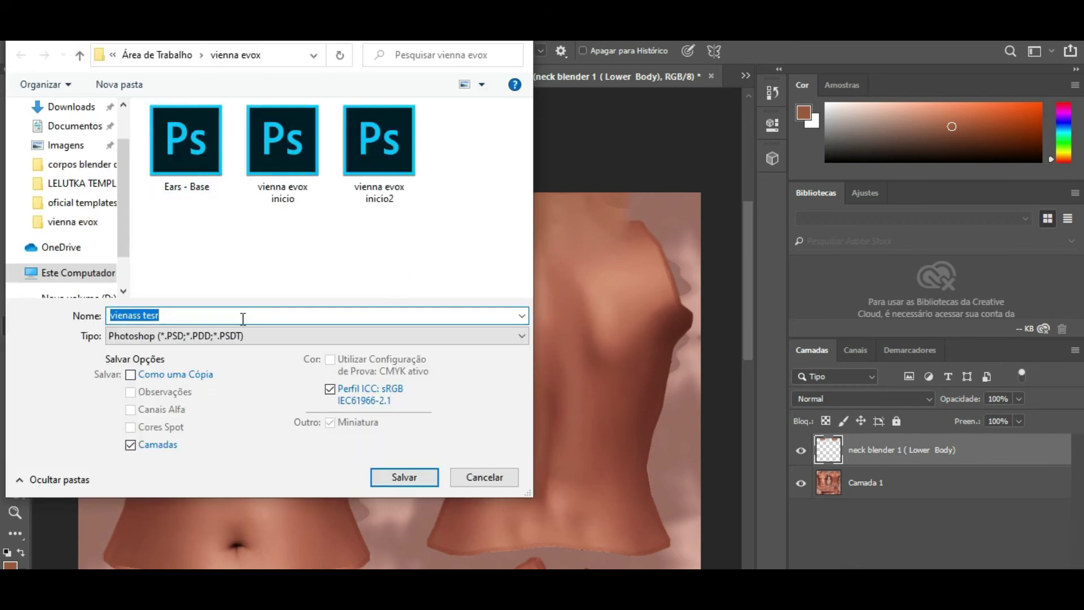
click(237, 336)
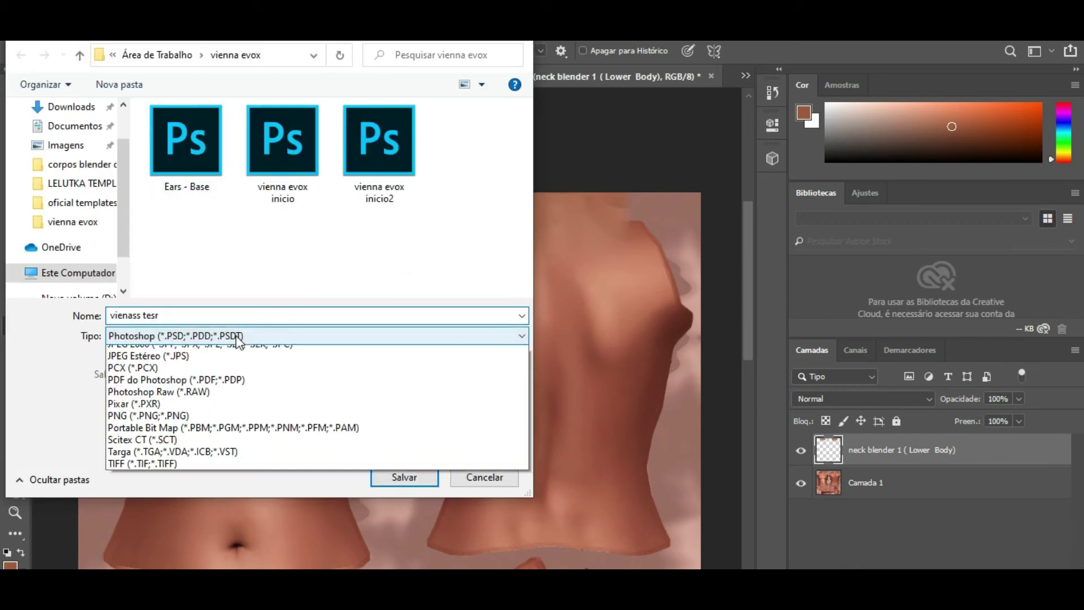
click(144, 555)
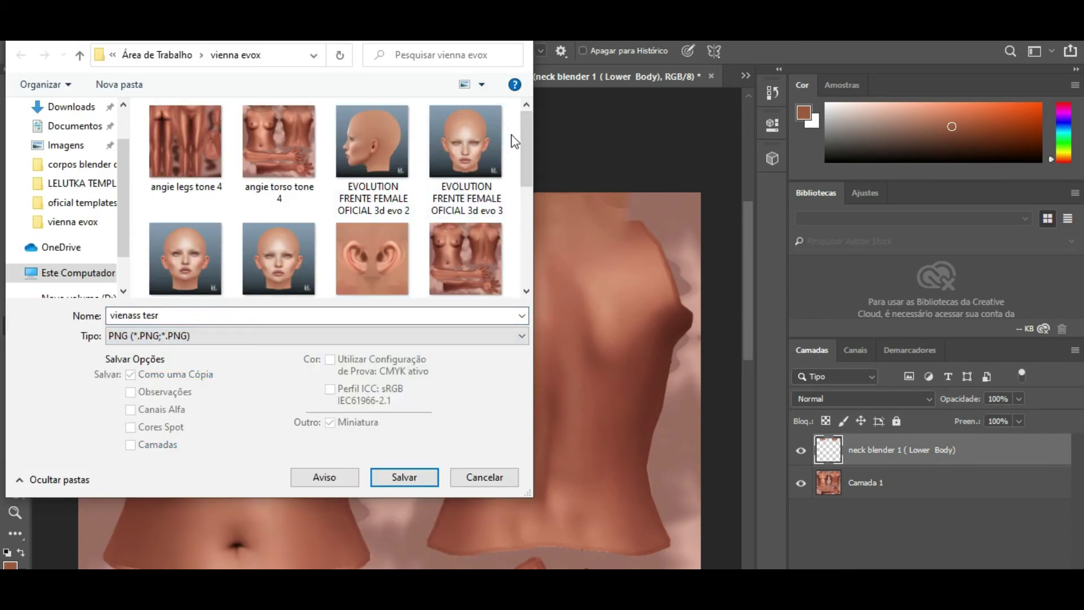
scroll(522, 155, down, 2)
double_click(466, 158)
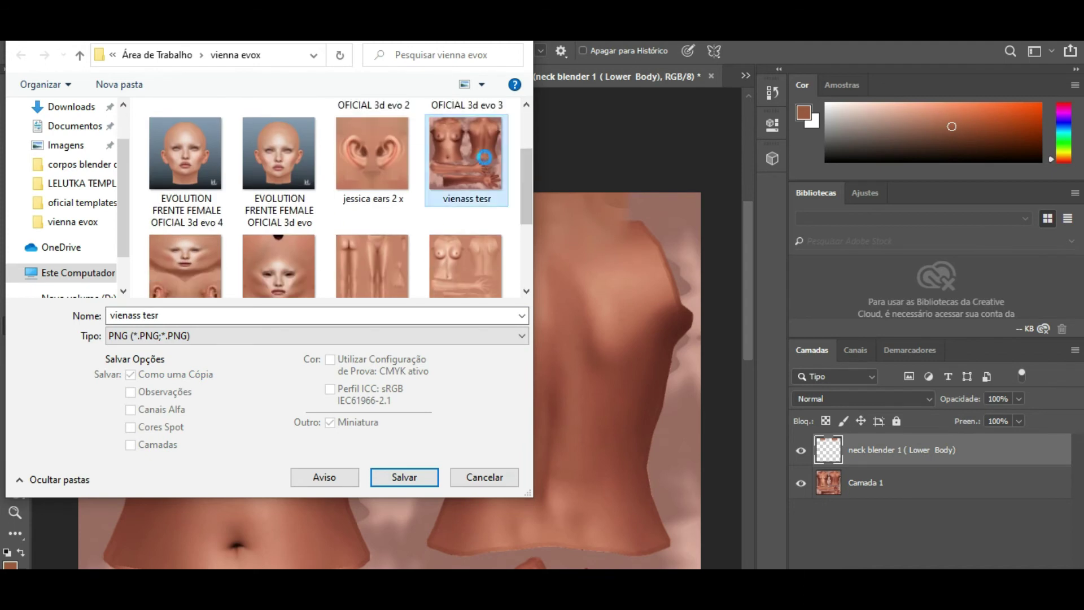
click(588, 310)
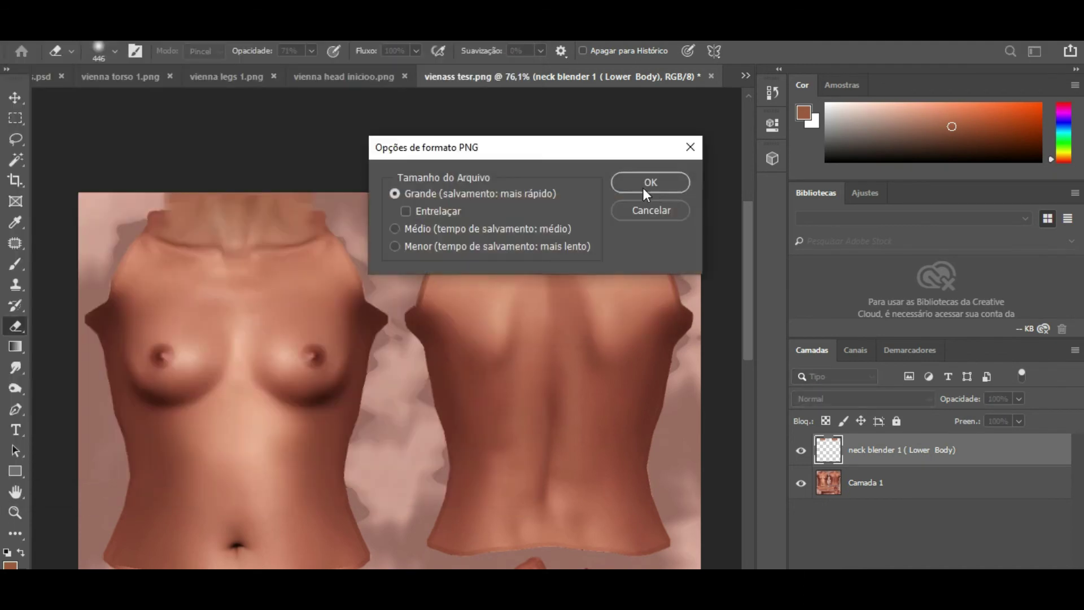
click(644, 186)
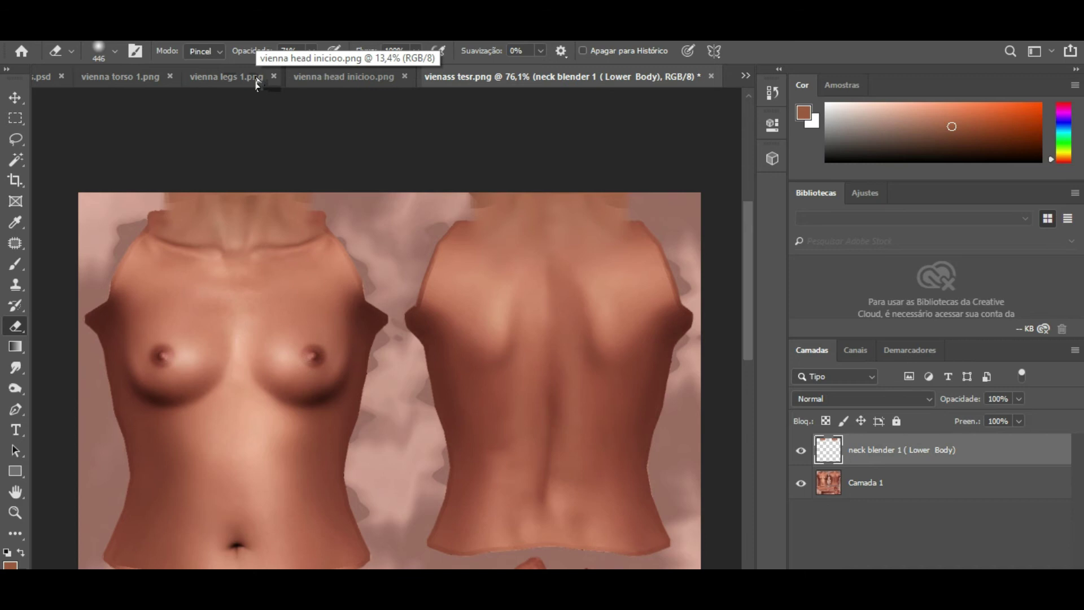
Switch to the darker head texture in vienna evox inicio2.psd.
click(226, 72)
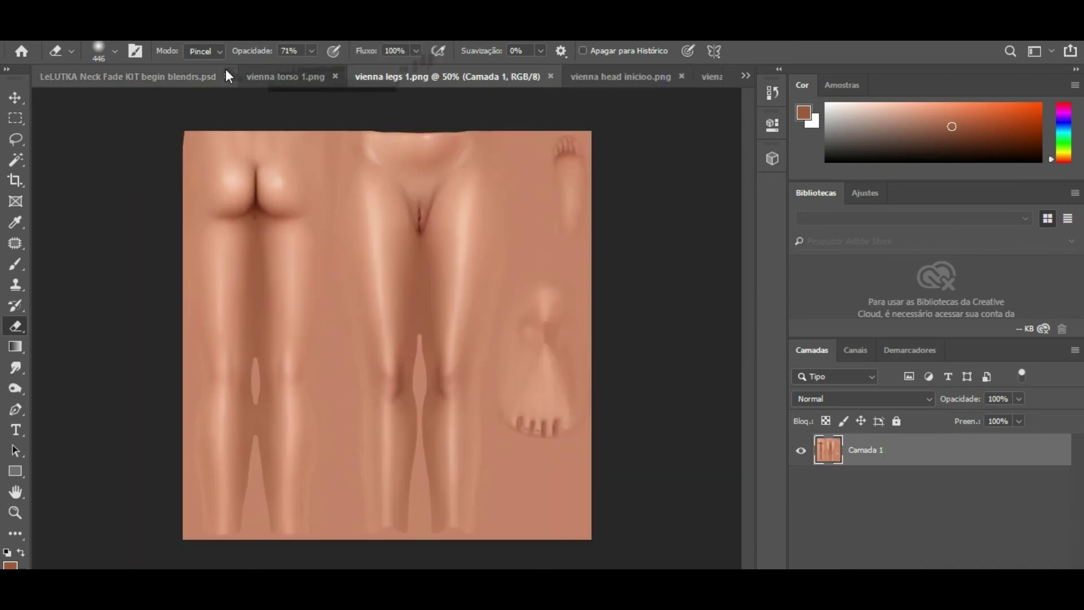
click(629, 75)
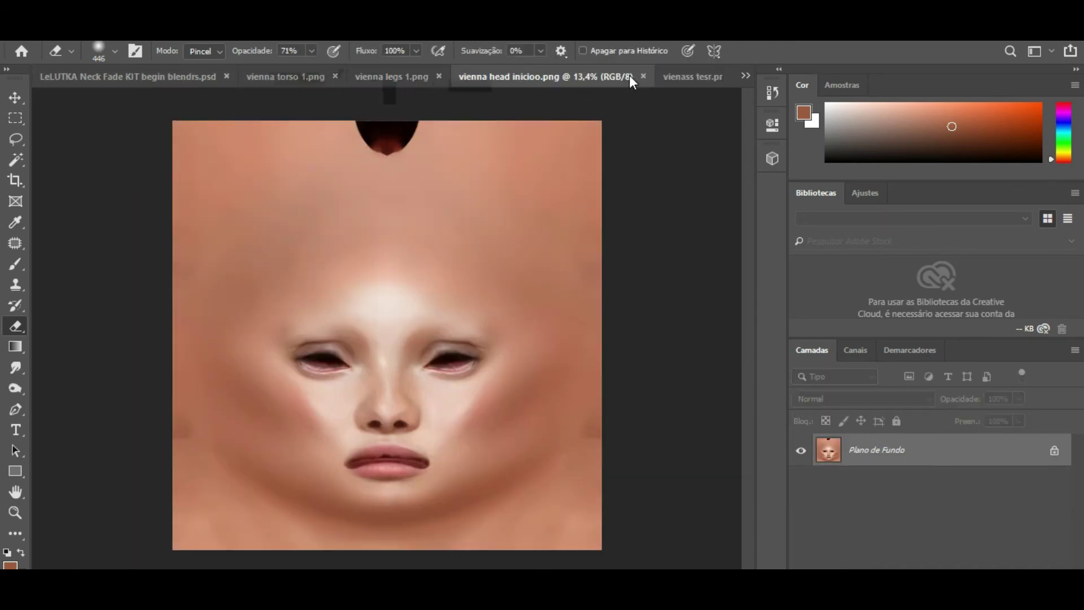
click(749, 78)
click(846, 151)
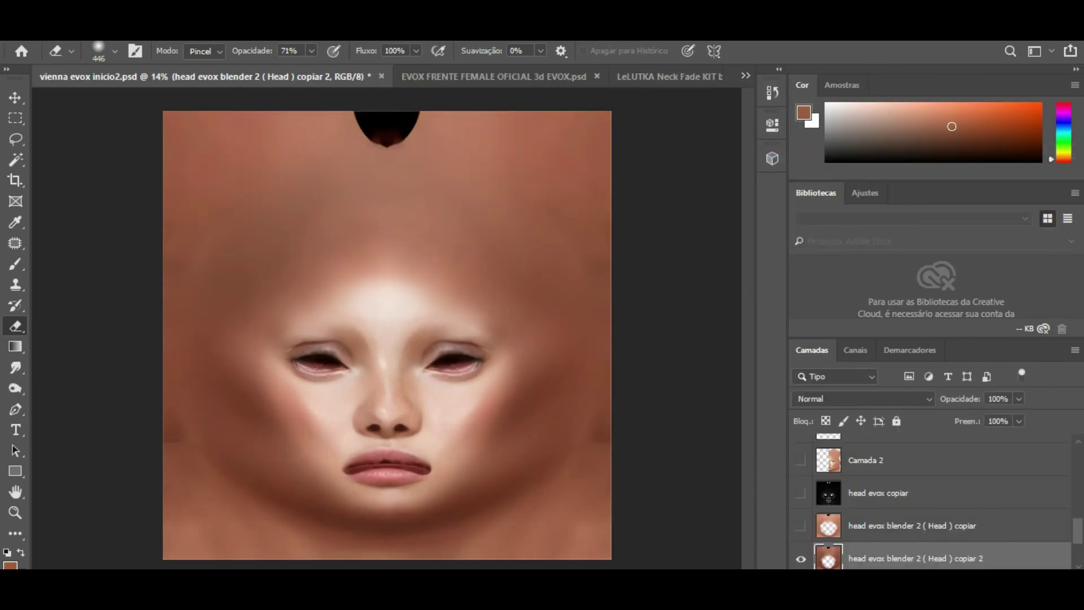
Save the darker head texture as a PNG named vienna evox inicio2 TEDTRR in the vienna evox folder.
click(48, 34)
click(135, 202)
click(199, 336)
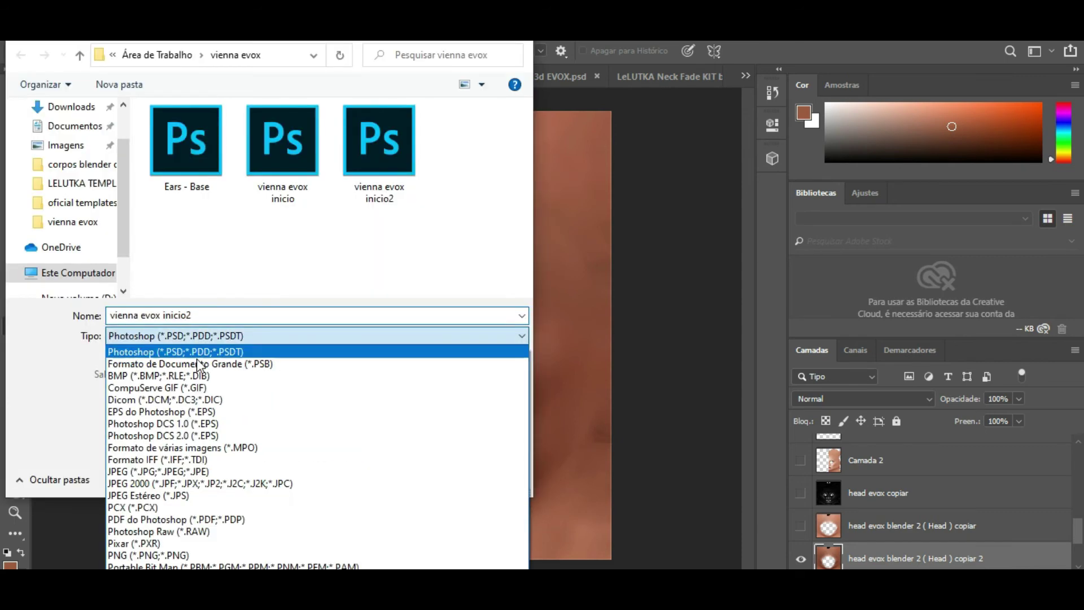
click(150, 556)
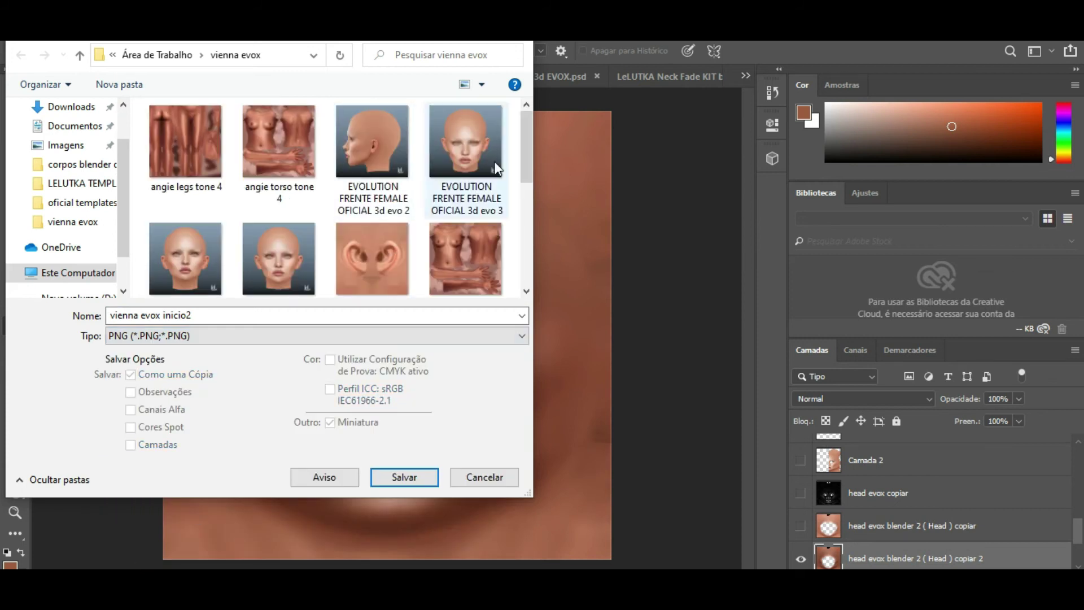
drag(524, 124, 524, 172)
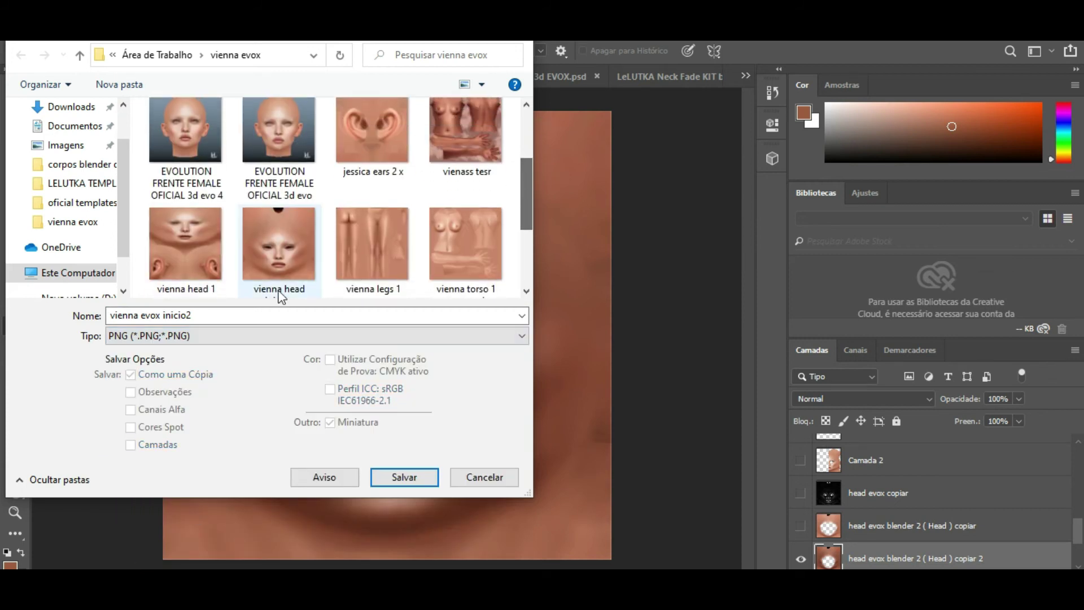
click(279, 316)
click(284, 317)
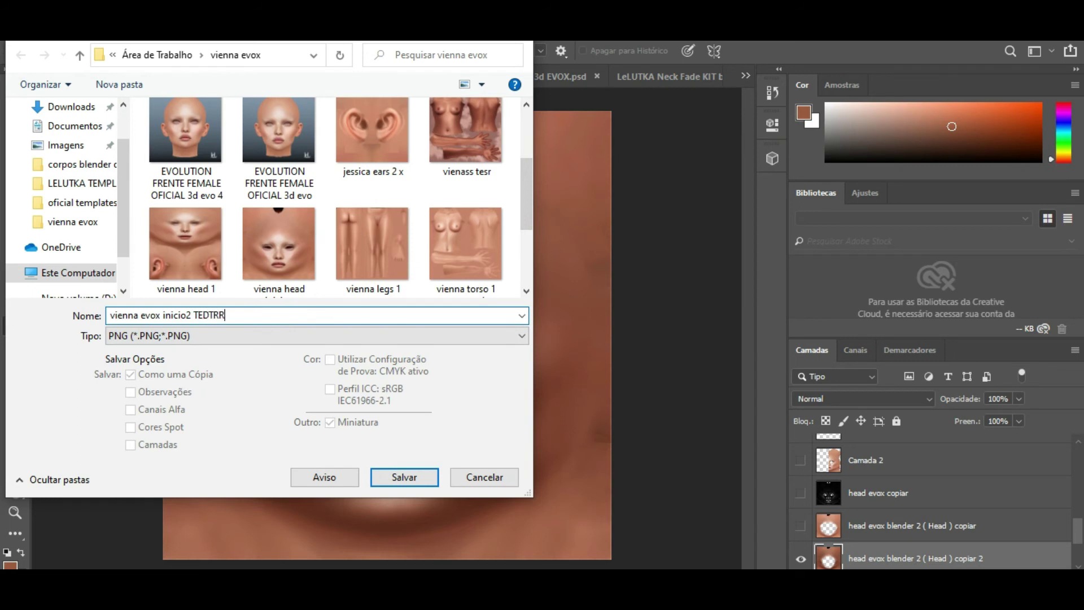
click(431, 481)
click(638, 184)
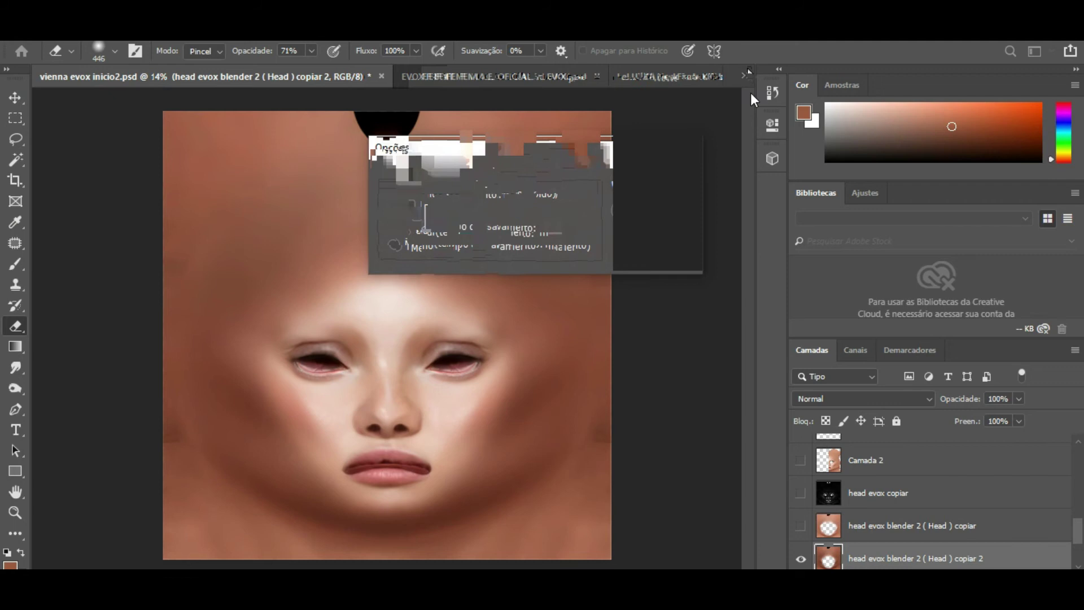
Apply an Exposure adjustment to the ear texture in evox ears.png using the saved persco.eap preset.
click(746, 75)
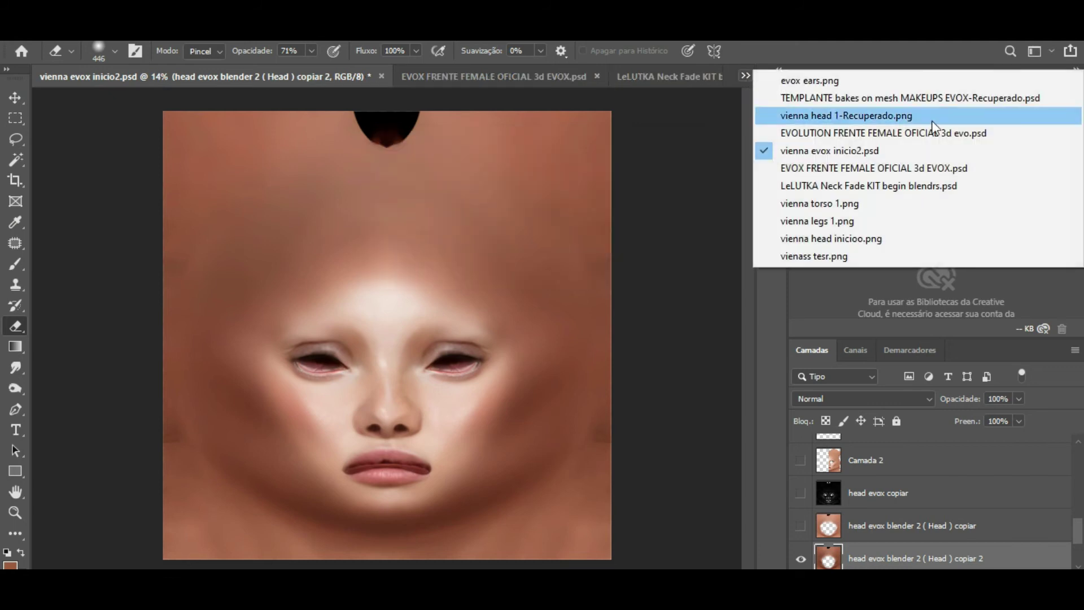
click(848, 221)
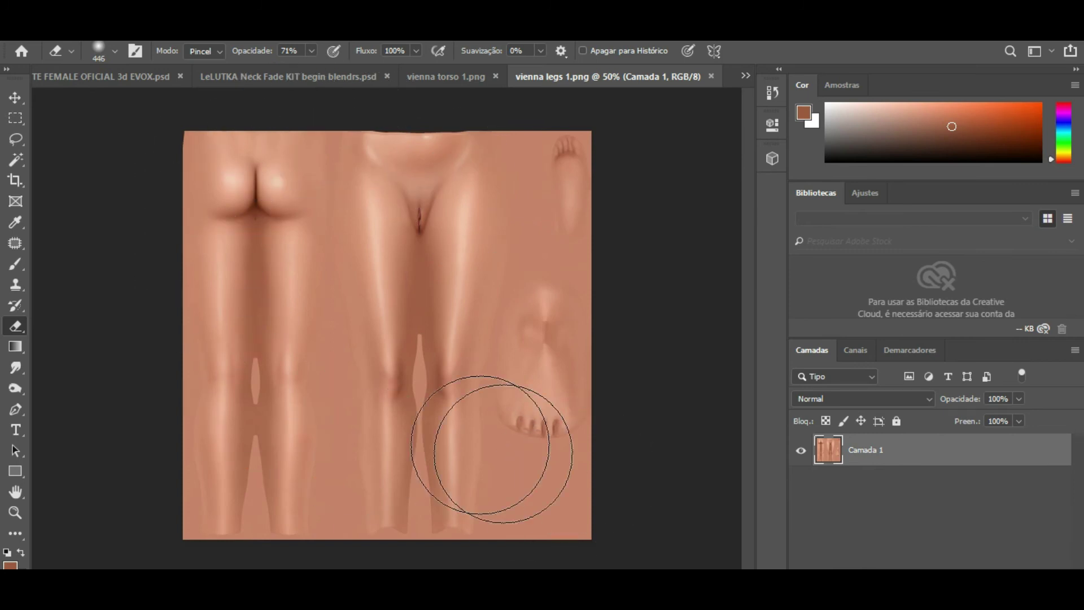
click(743, 77)
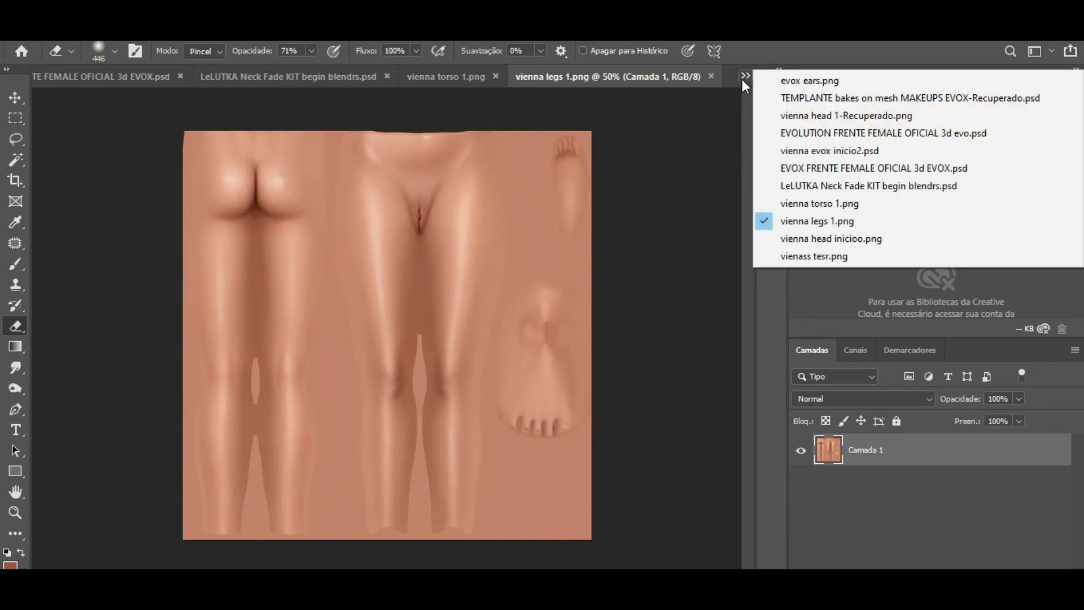
click(792, 81)
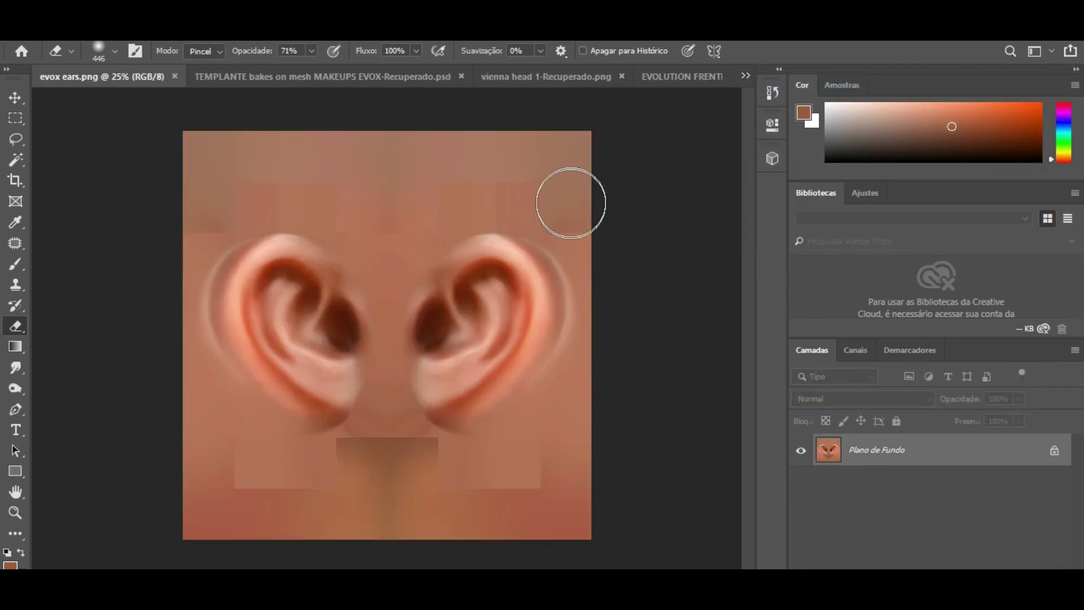
click(128, 35)
mouse_move(198, 68)
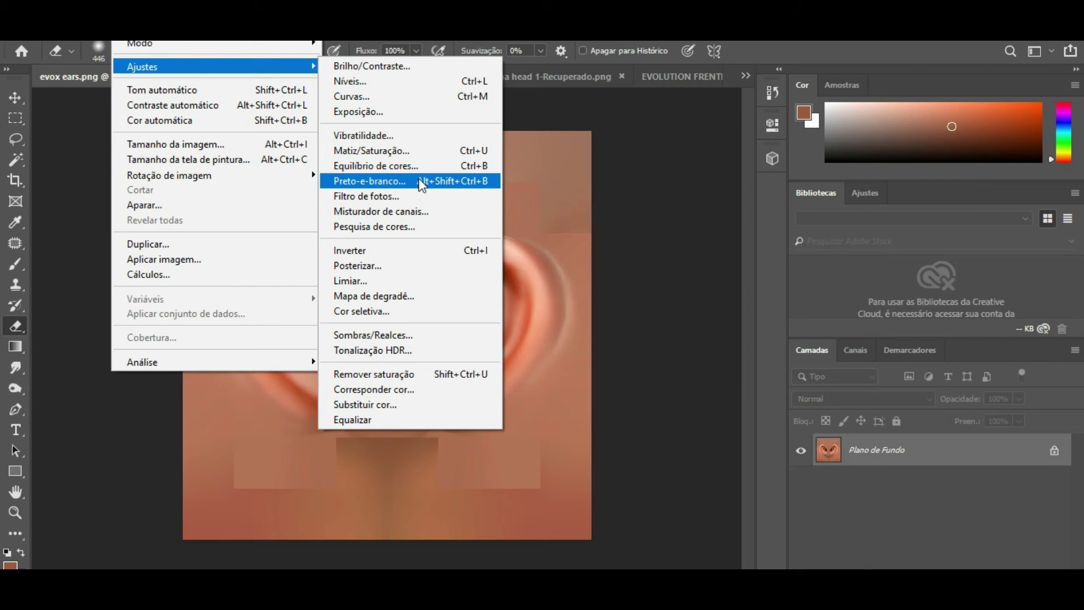
click(407, 113)
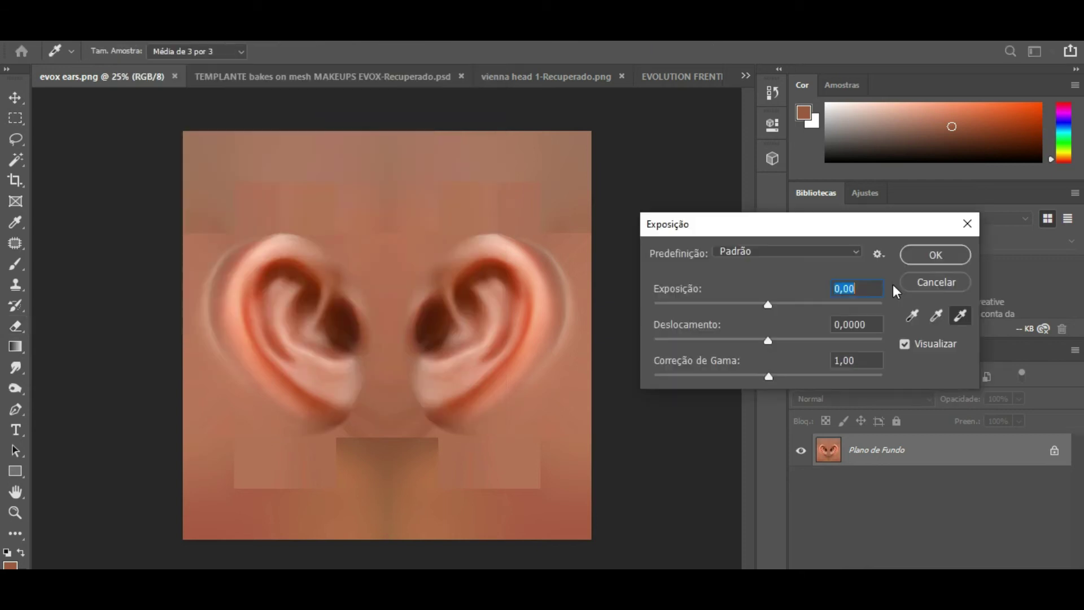
click(877, 254)
click(927, 289)
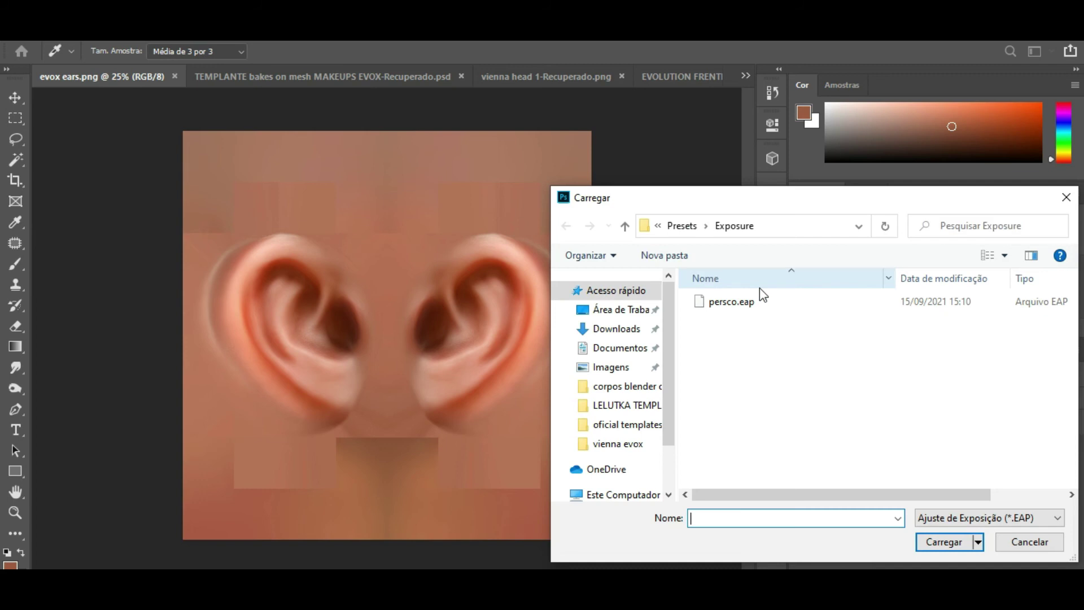
double_click(728, 302)
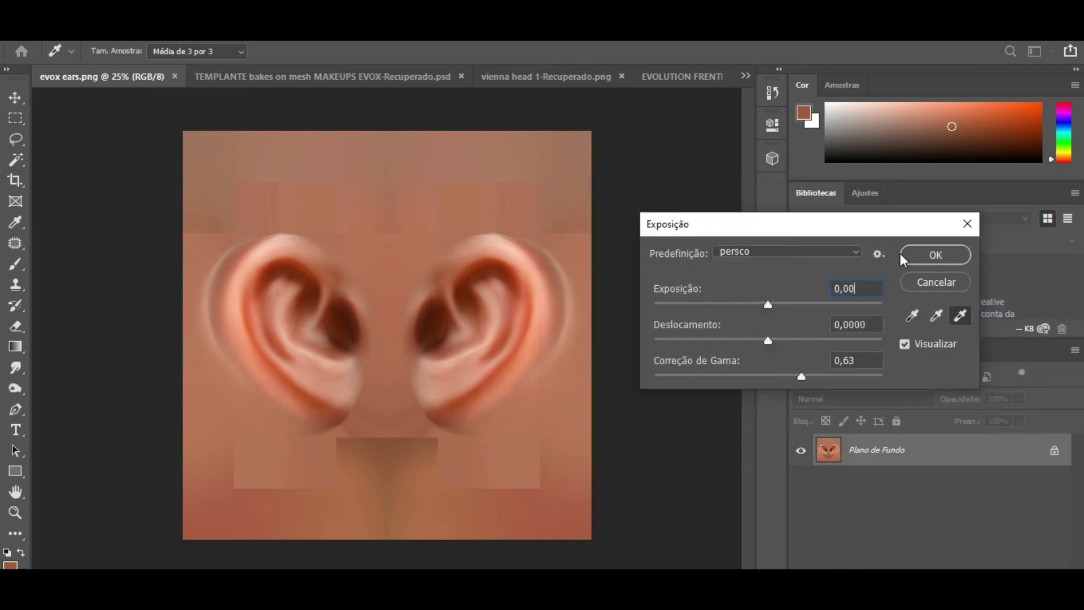
click(931, 253)
key(e)
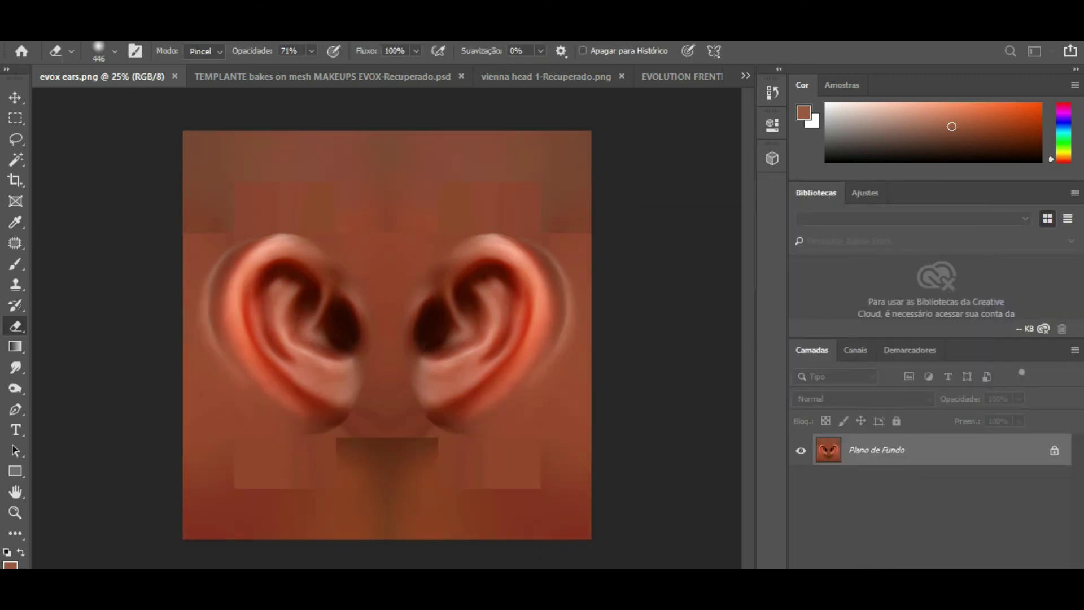
Apply a Hue/Saturation adjustment to the ear texture using the saved pescu.ahu preset.
click(148, 41)
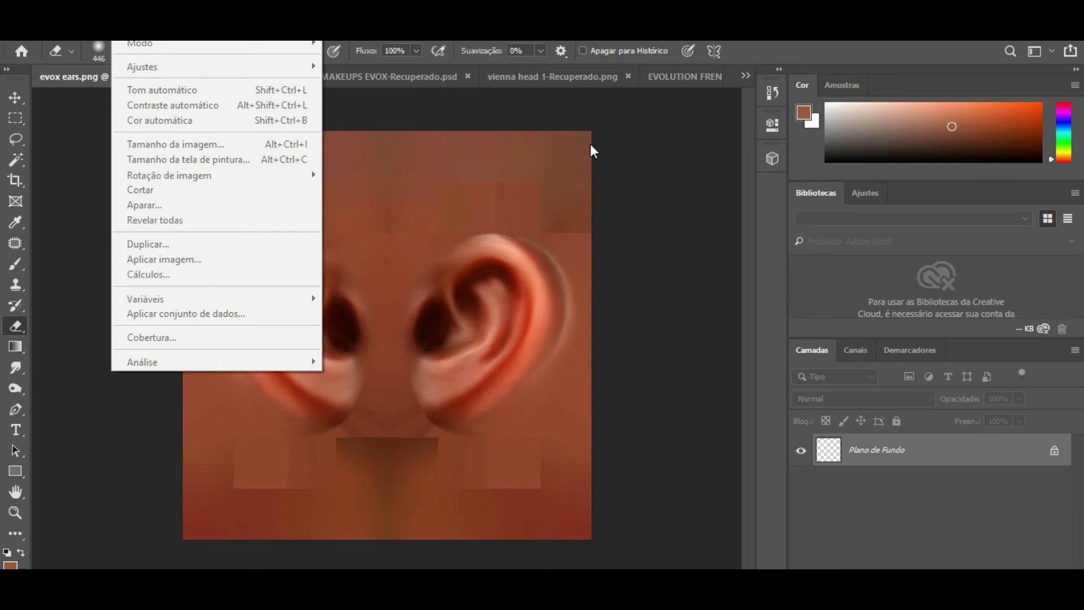
click(605, 151)
click(148, 42)
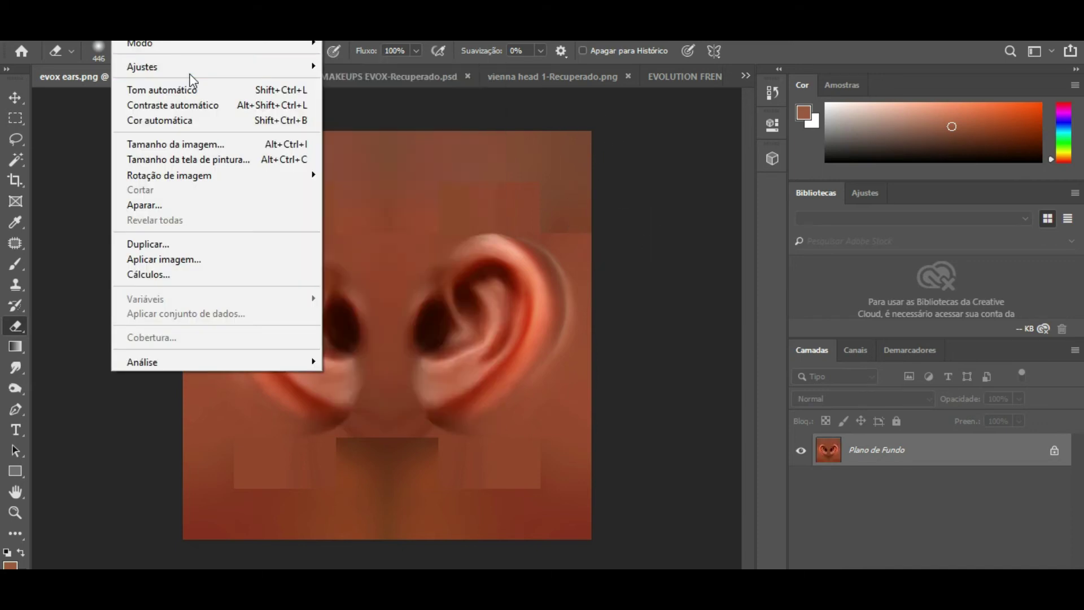
mouse_move(316, 67)
click(435, 151)
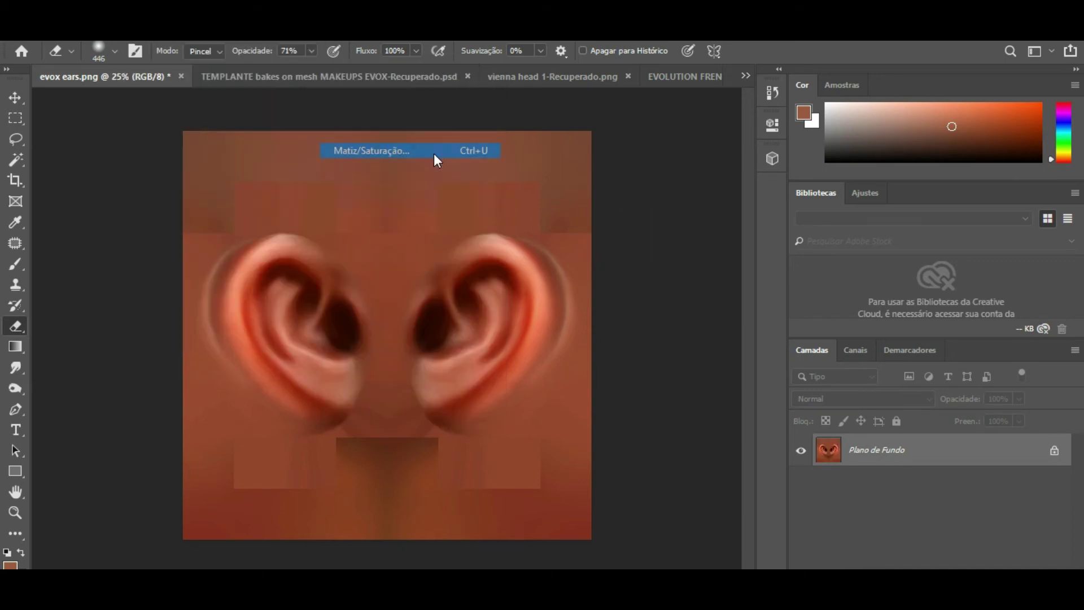
click(838, 171)
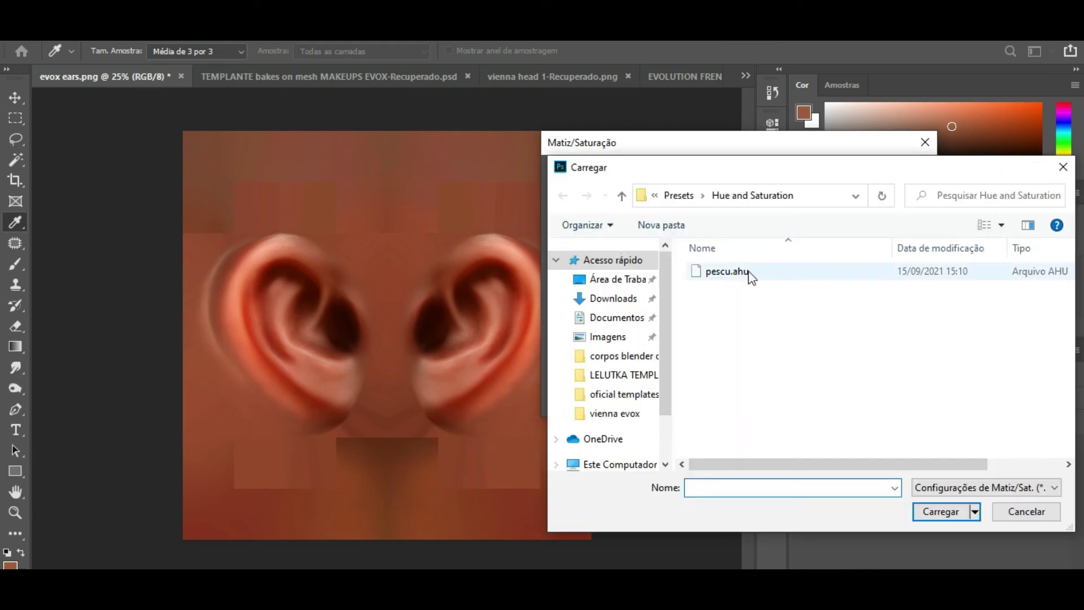
double_click(748, 277)
click(888, 173)
key(e)
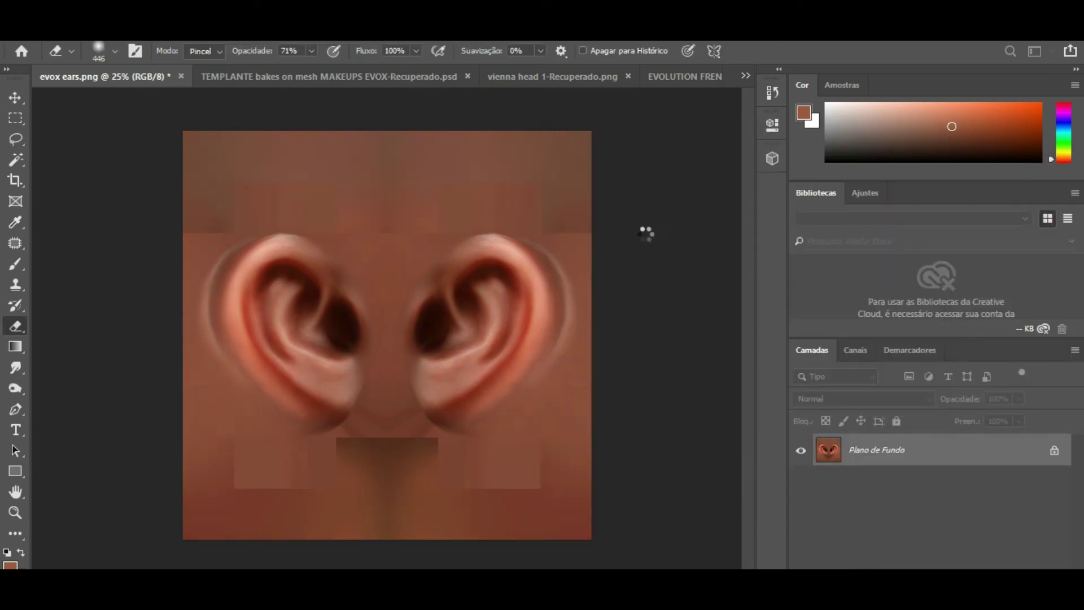
Save the darkened ear texture as a new PNG named evox ears TESTR.
key(alt+a)
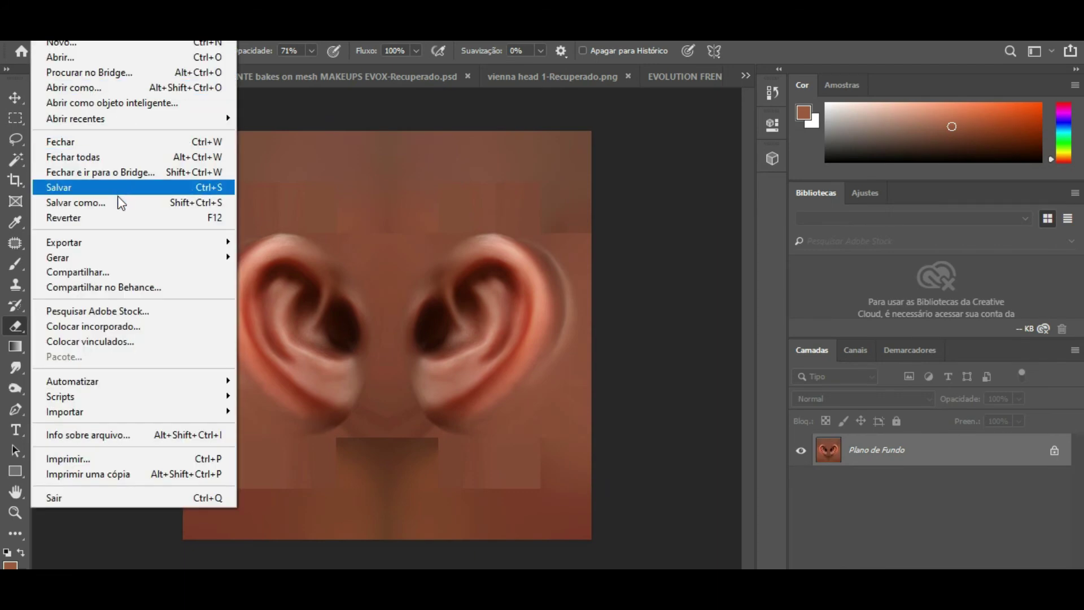
click(117, 198)
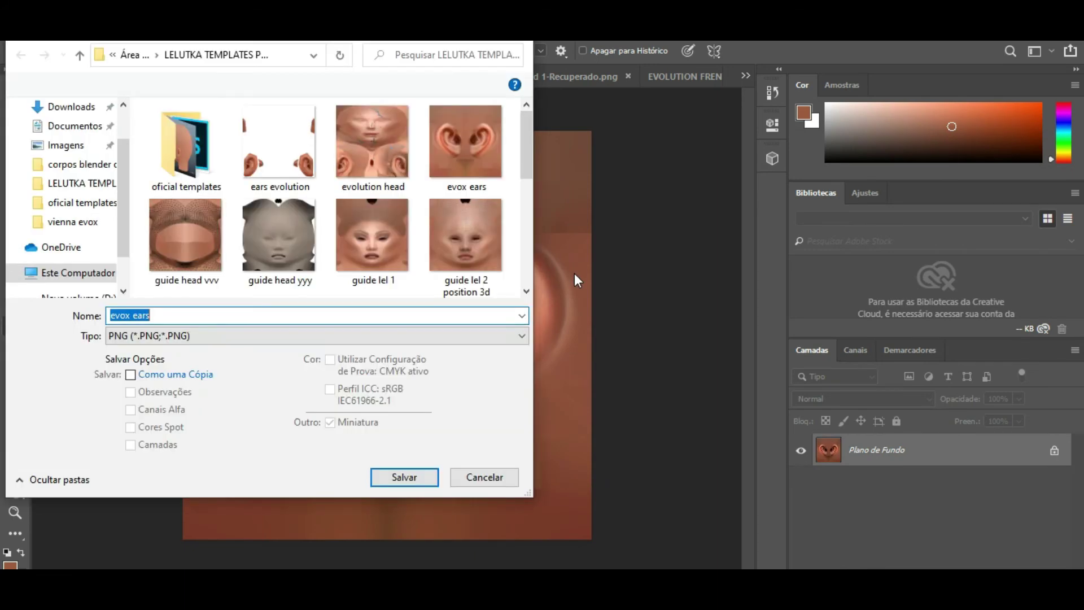
click(174, 312)
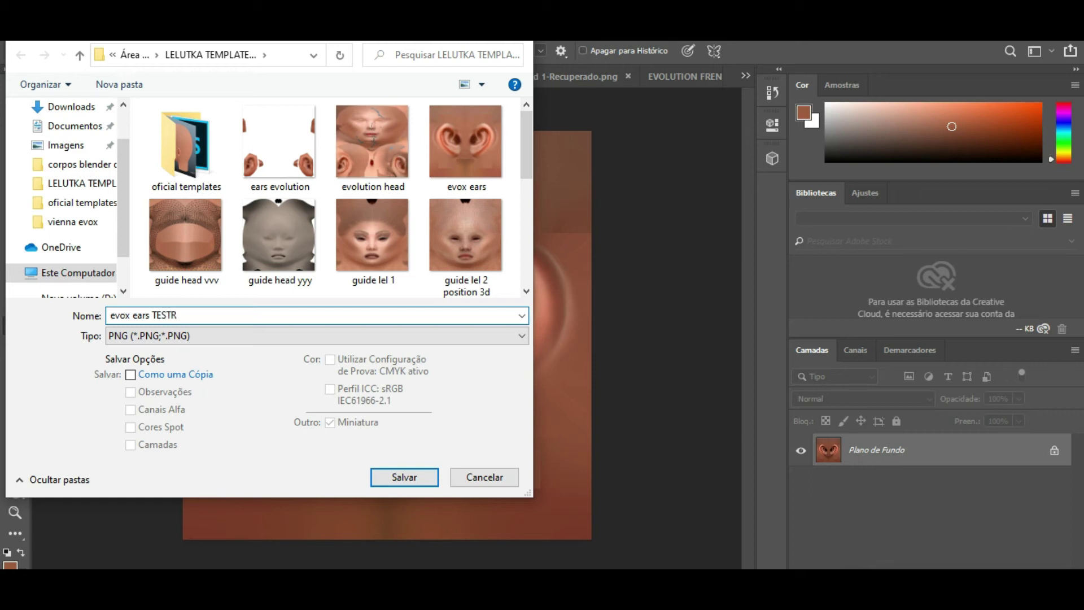
click(409, 479)
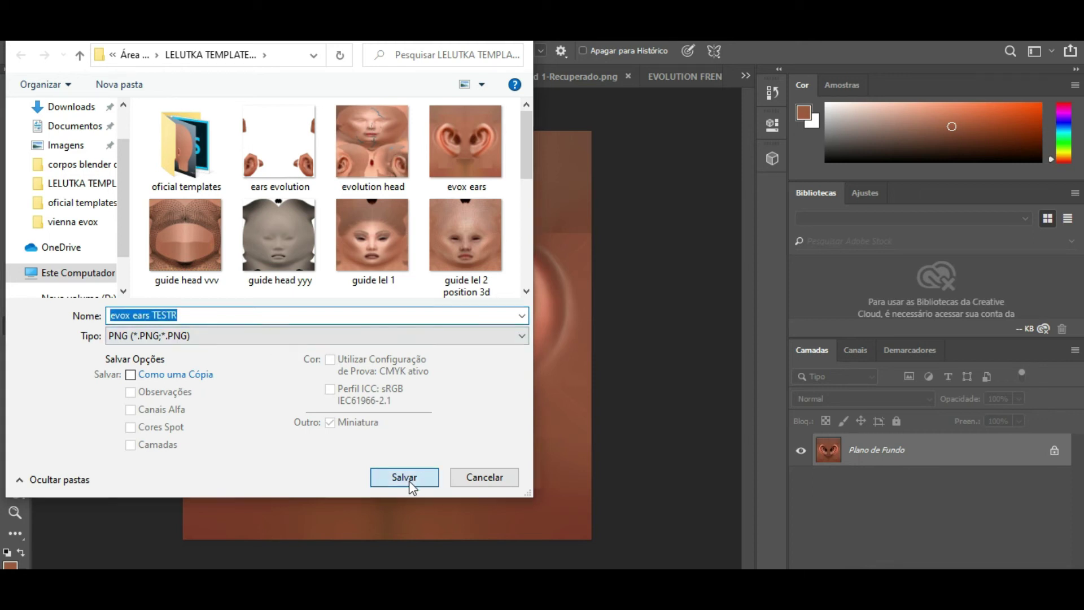
Finish saving the ears texture as the PNG file evox ears TESTR.
click(657, 186)
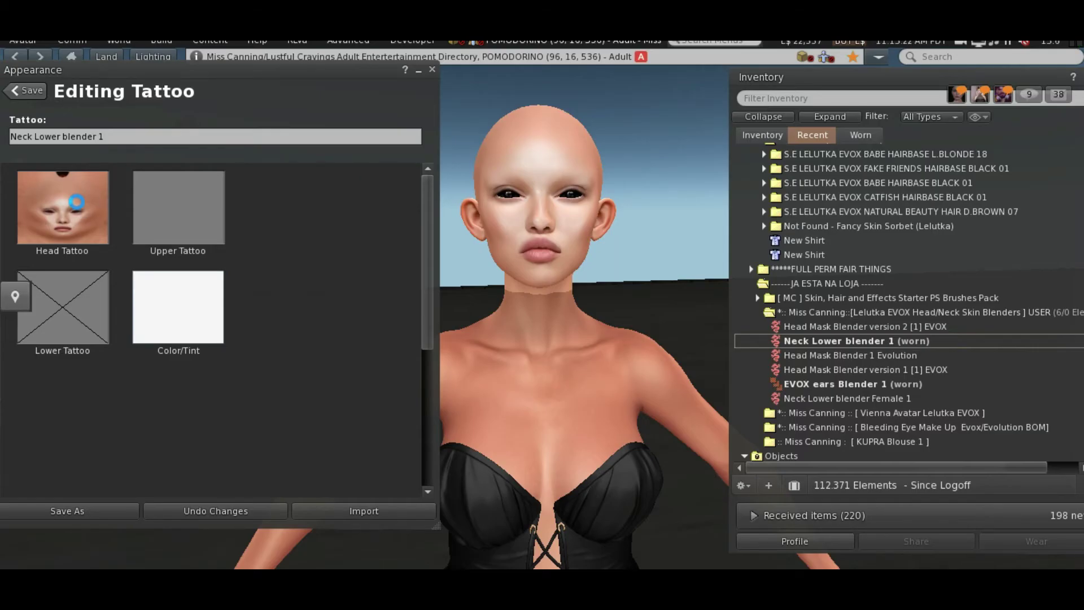
Check the texture size of the Neck Lower blender 1 head tattoo in Second Life and the image size of evox ears TESTR.png in Photoshop.
click(76, 201)
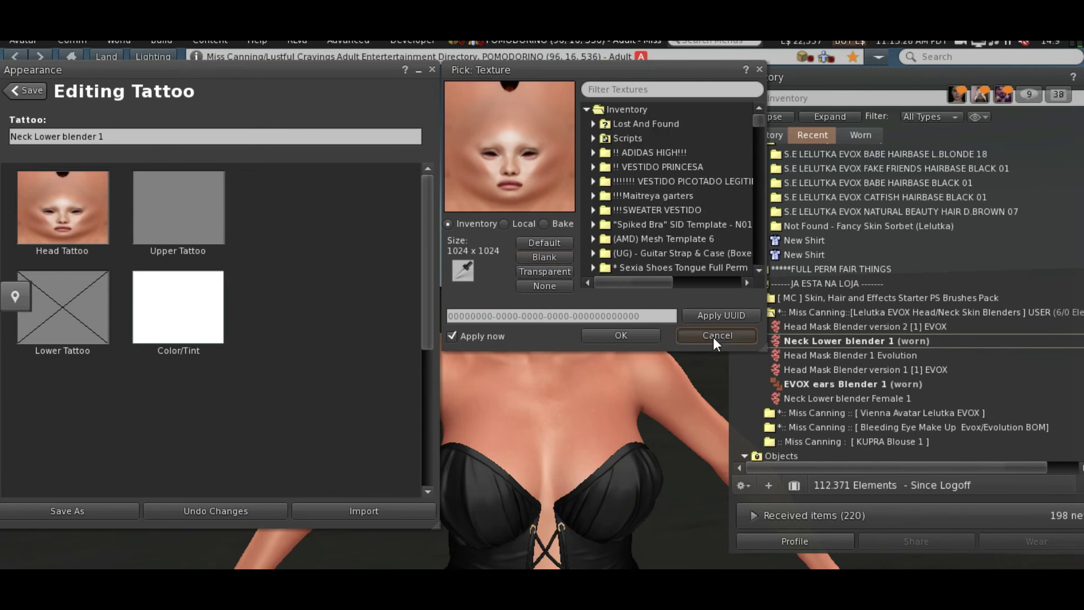
click(713, 337)
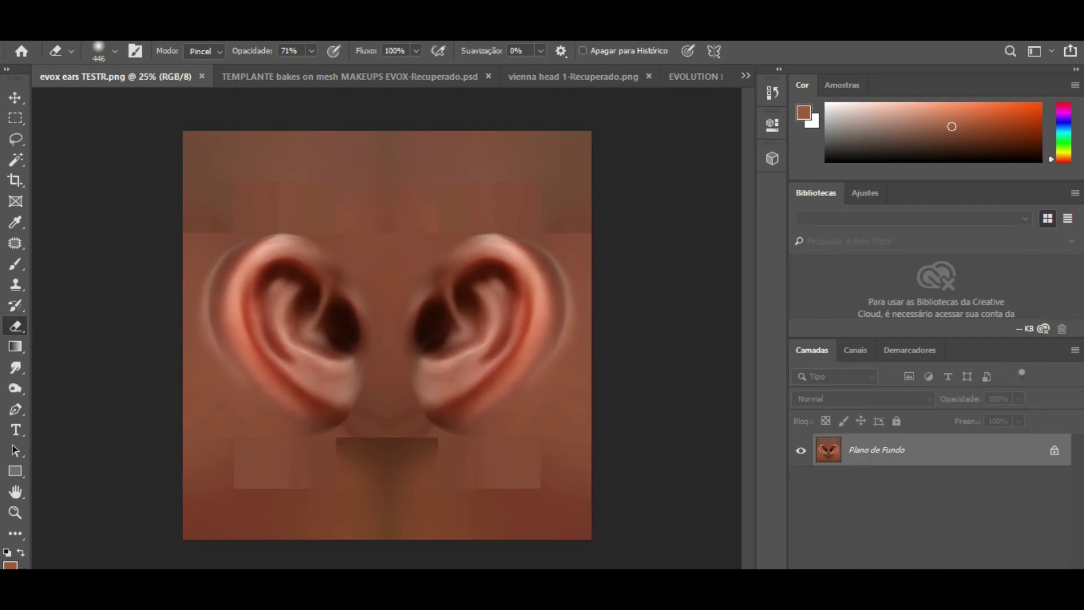
click(148, 41)
mouse_move(218, 36)
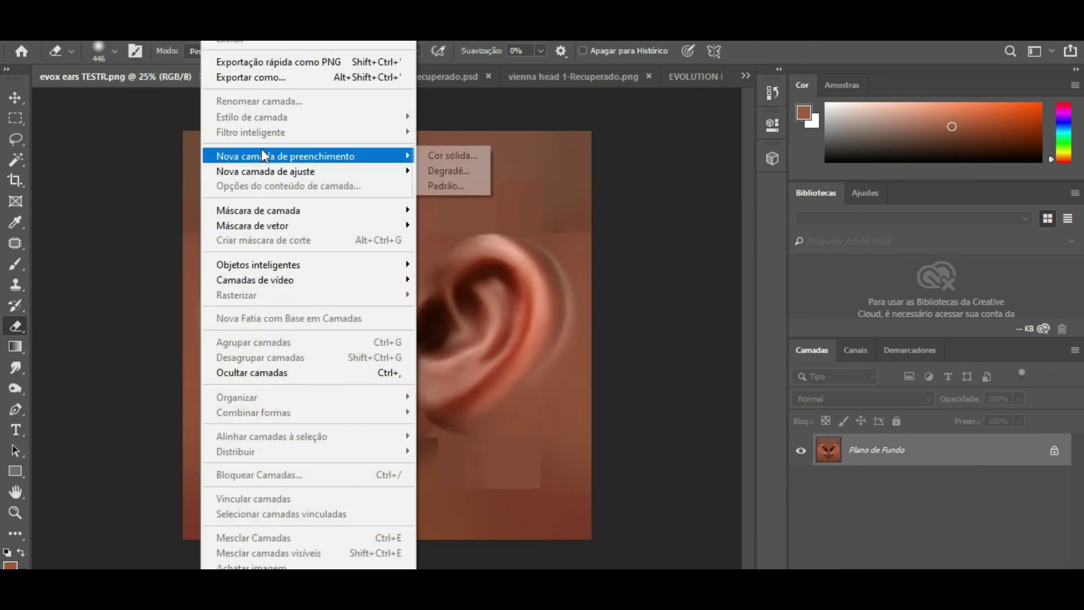
mouse_move(138, 40)
click(169, 144)
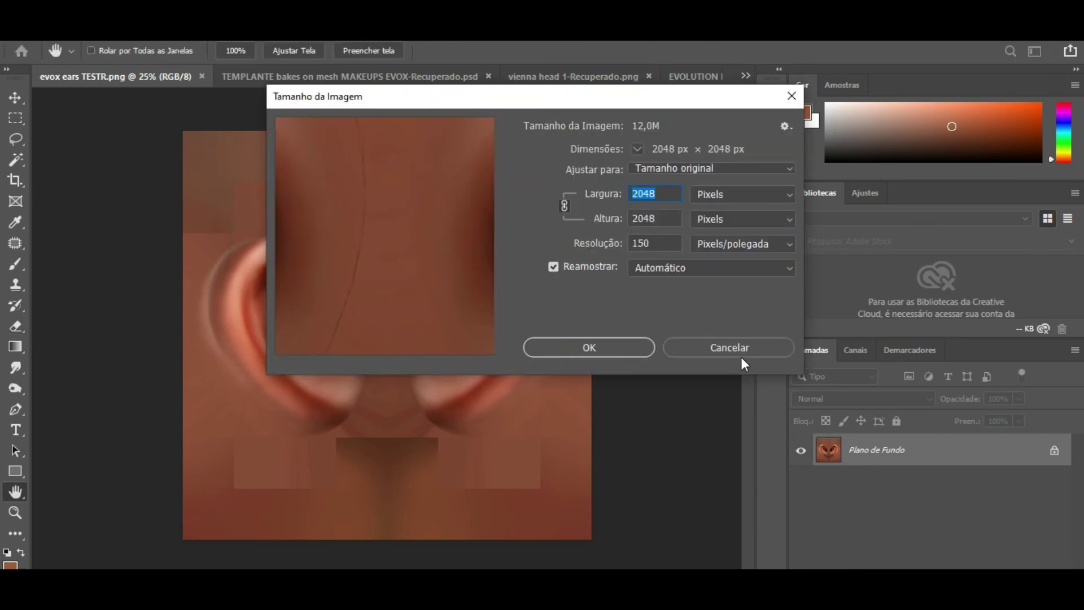
click(740, 356)
key(e)
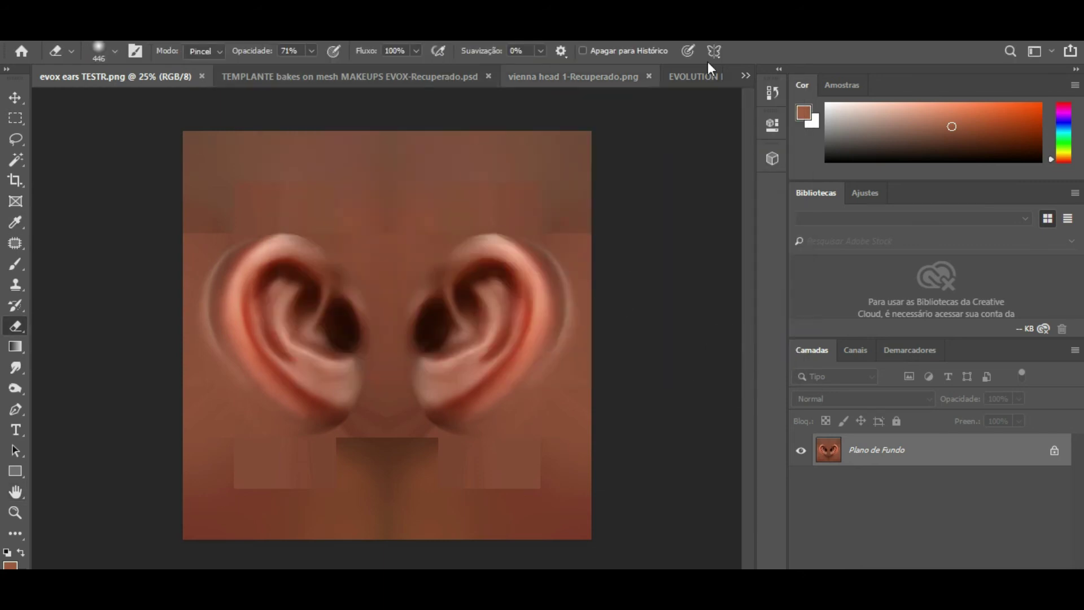
Bring up the vienna evox inicio2.psd document and resize the image to 2048 × 2048 pixels.
click(746, 76)
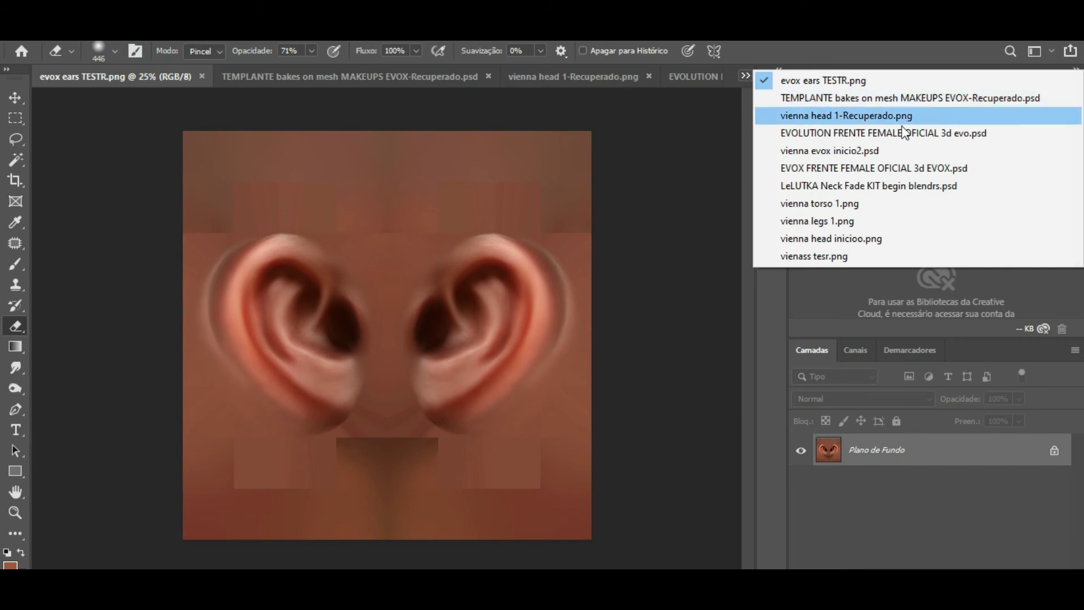
click(883, 155)
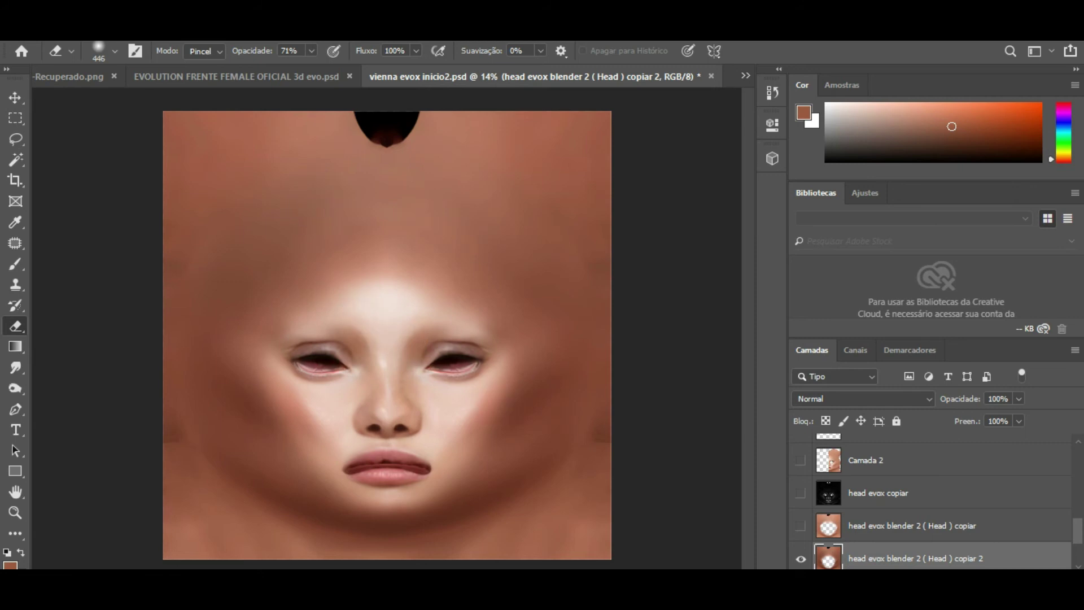
click(217, 34)
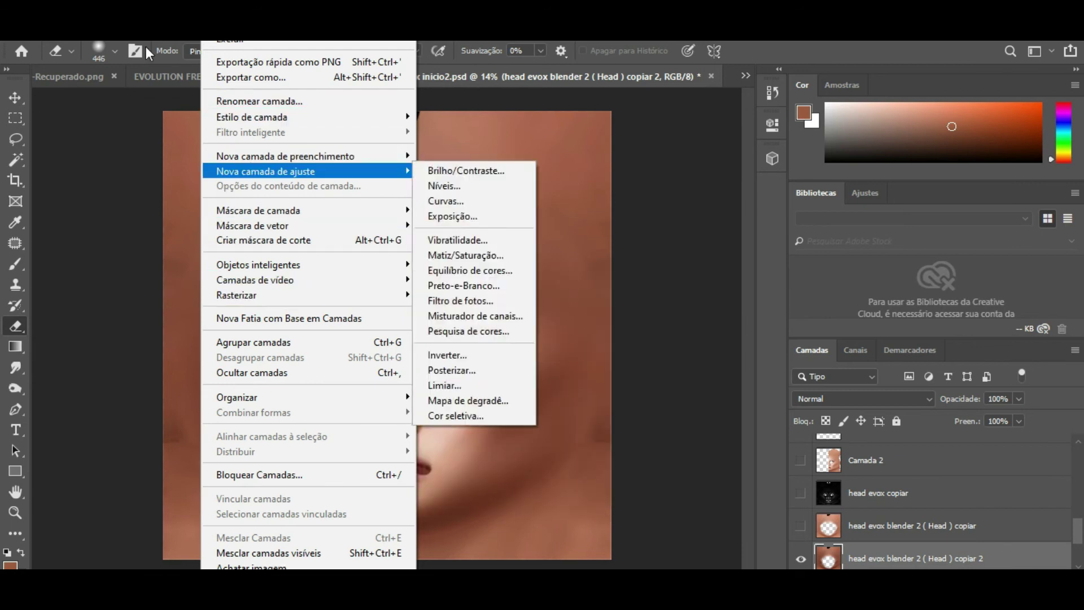
mouse_move(127, 34)
click(179, 146)
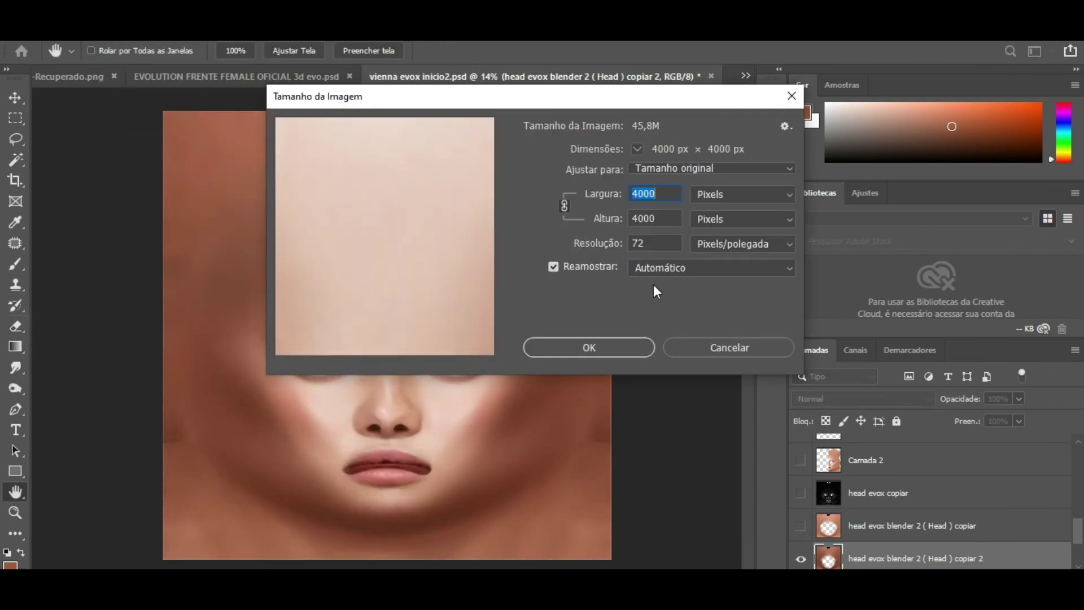
text(2048)
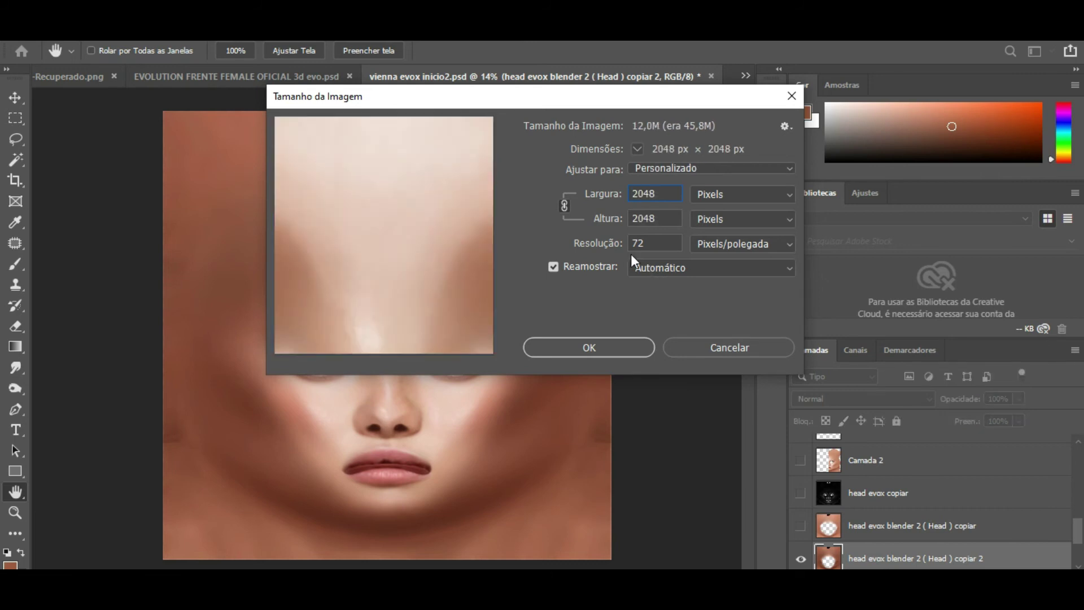
click(577, 347)
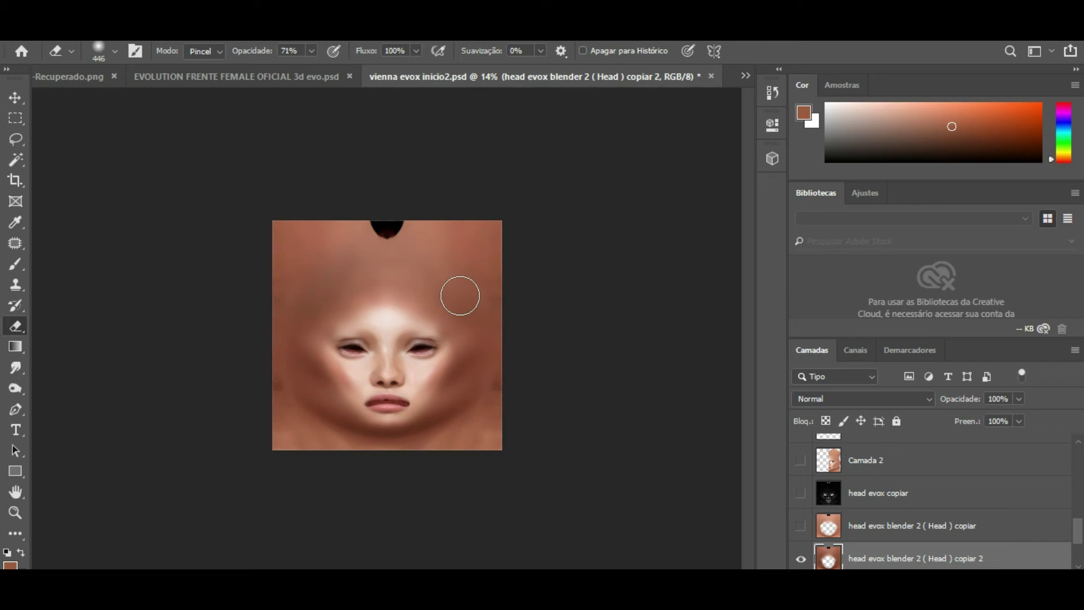
Save the resized head texture as a PNG, overwriting vienna evox inicio2 TEDTRR in the vienna evox folder.
key(alt+f)
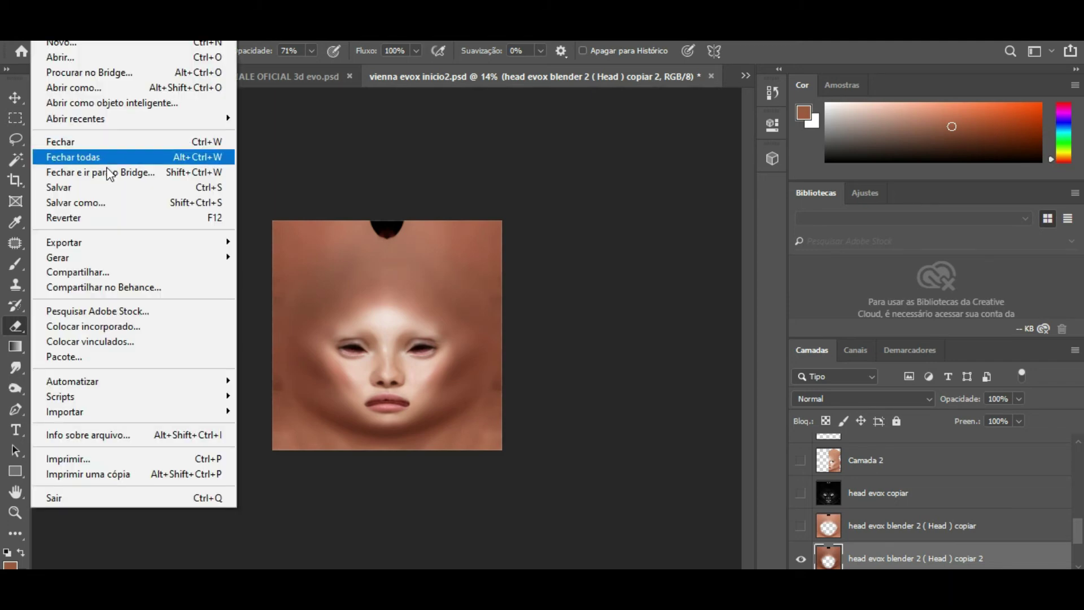
key(Escape)
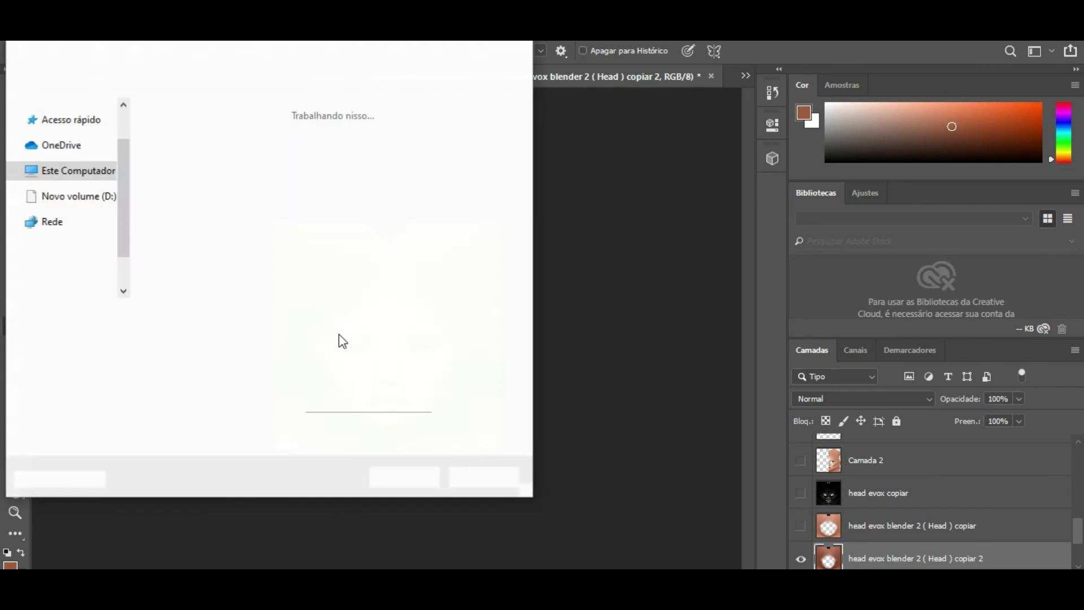
click(213, 341)
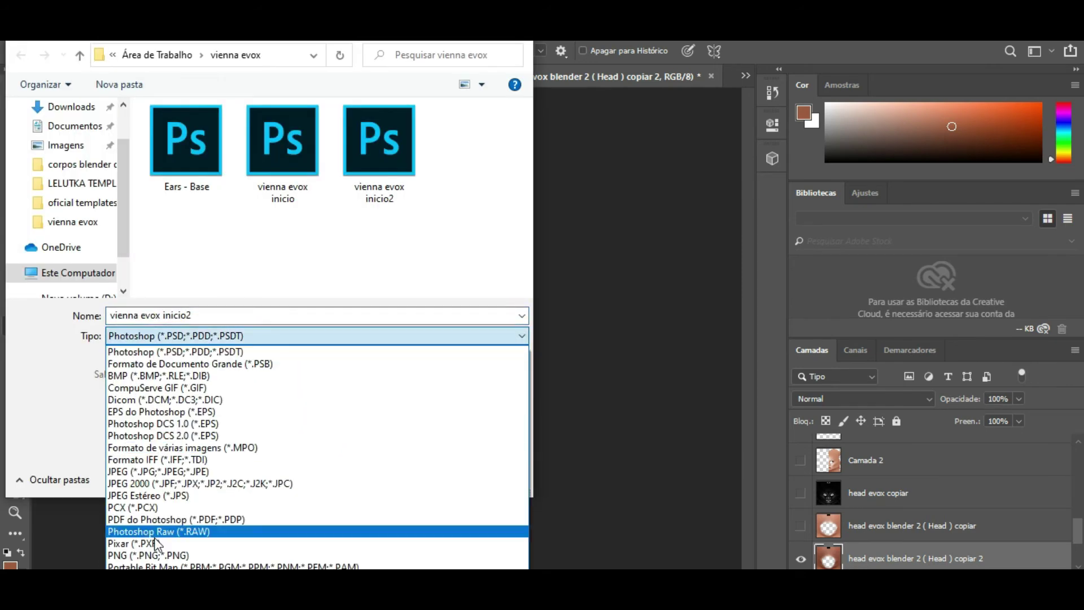
click(282, 551)
drag(526, 127, 529, 194)
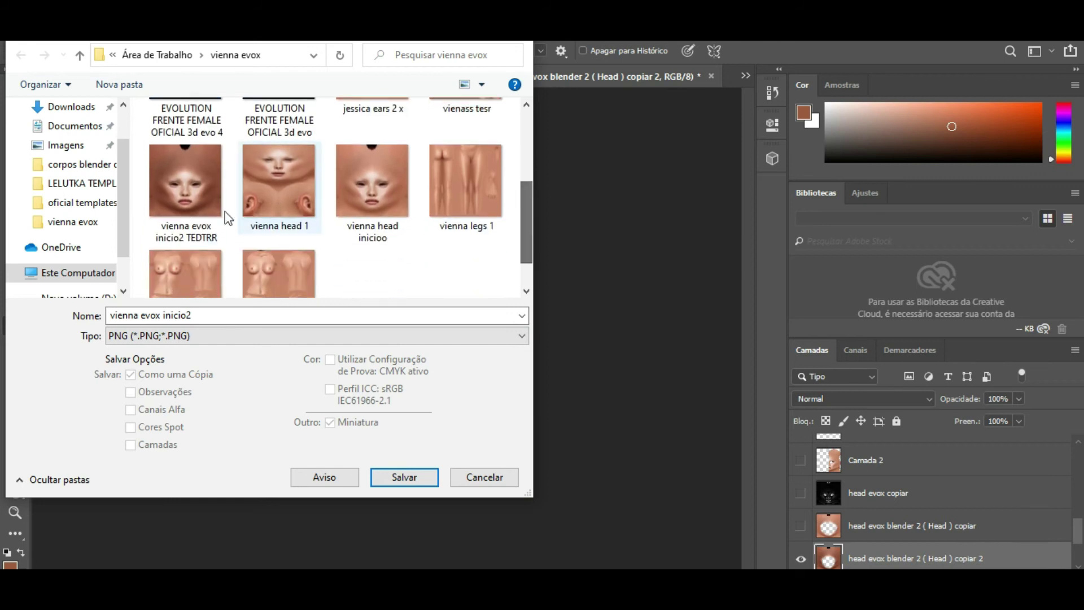
click(175, 204)
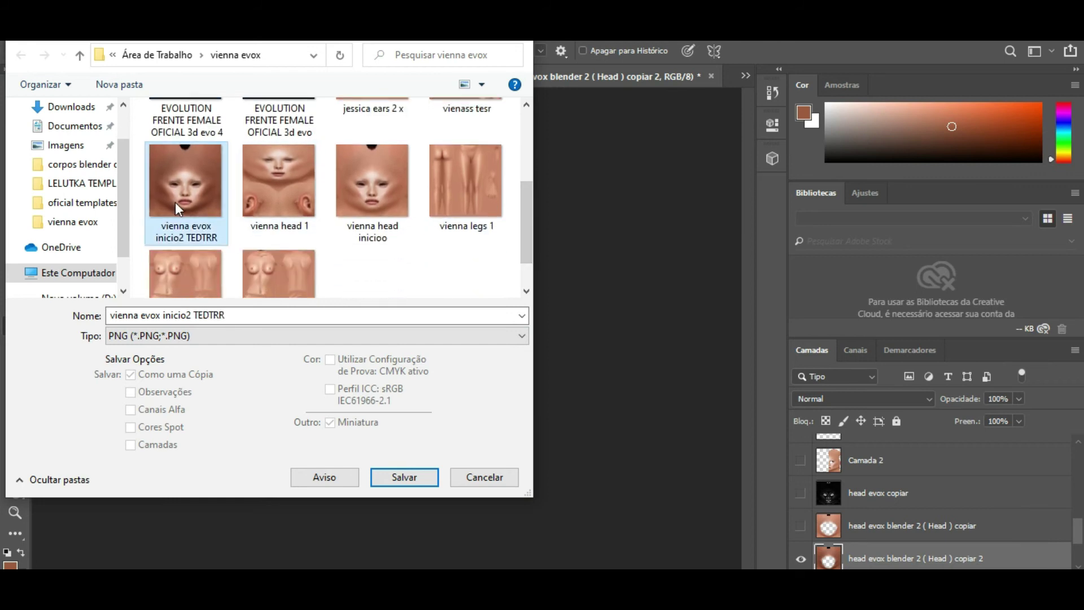
click(412, 476)
click(567, 311)
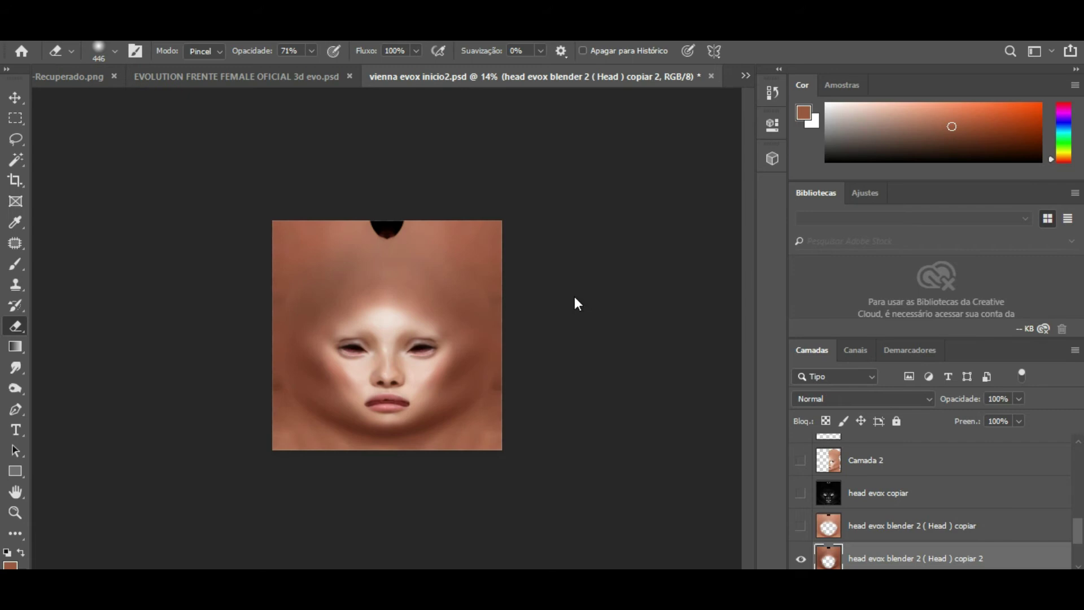
click(632, 188)
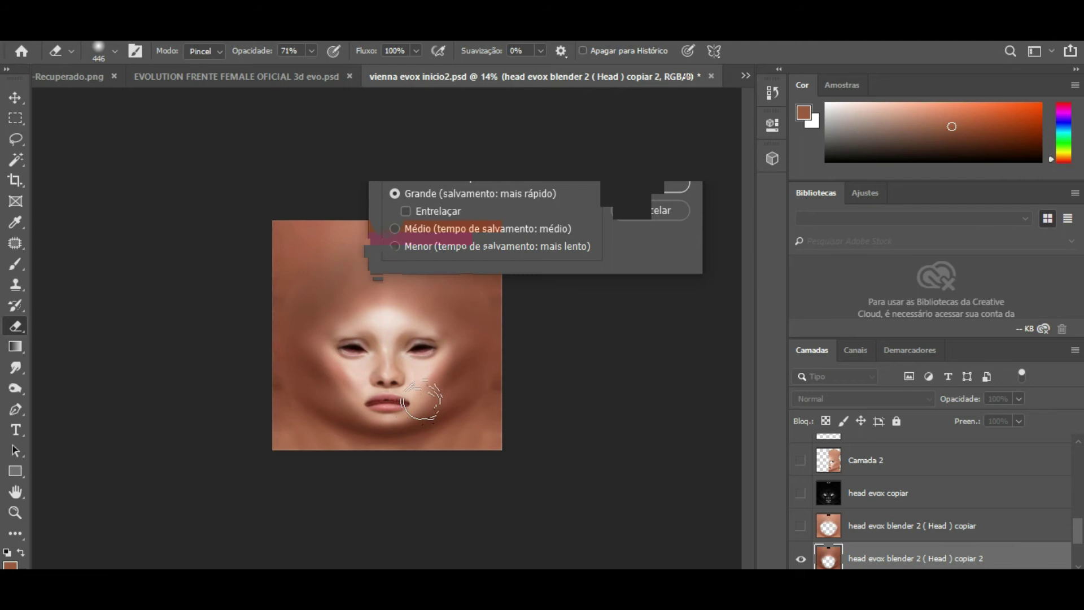
Switch to Second Life, add vienna evox inicio2 TEDTRR as a local texture and apply it to the head tattoo of Neck Lower blender 1.
click(689, 542)
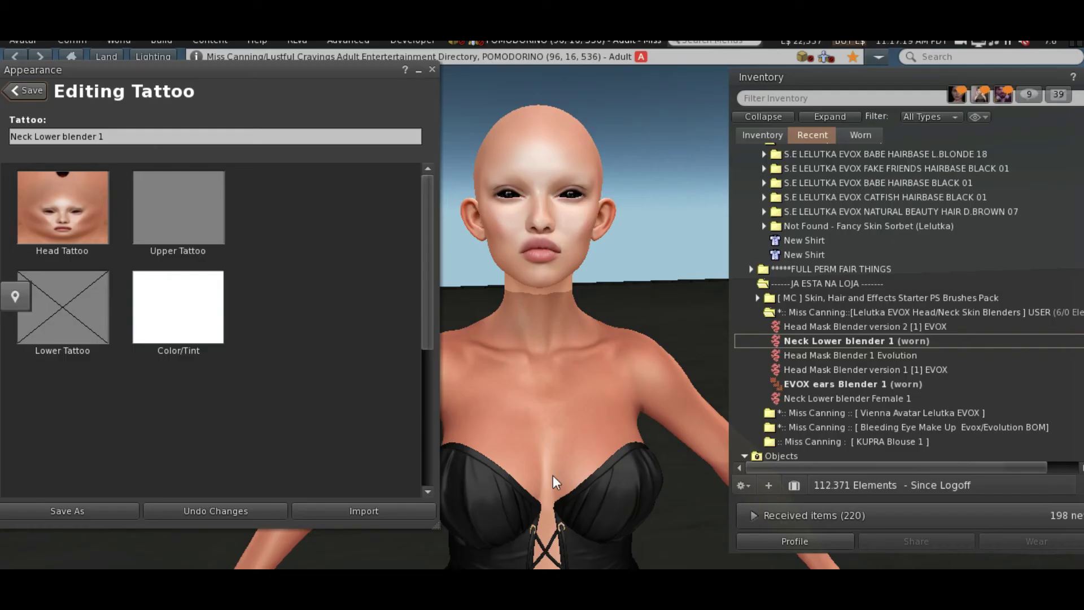
click(64, 208)
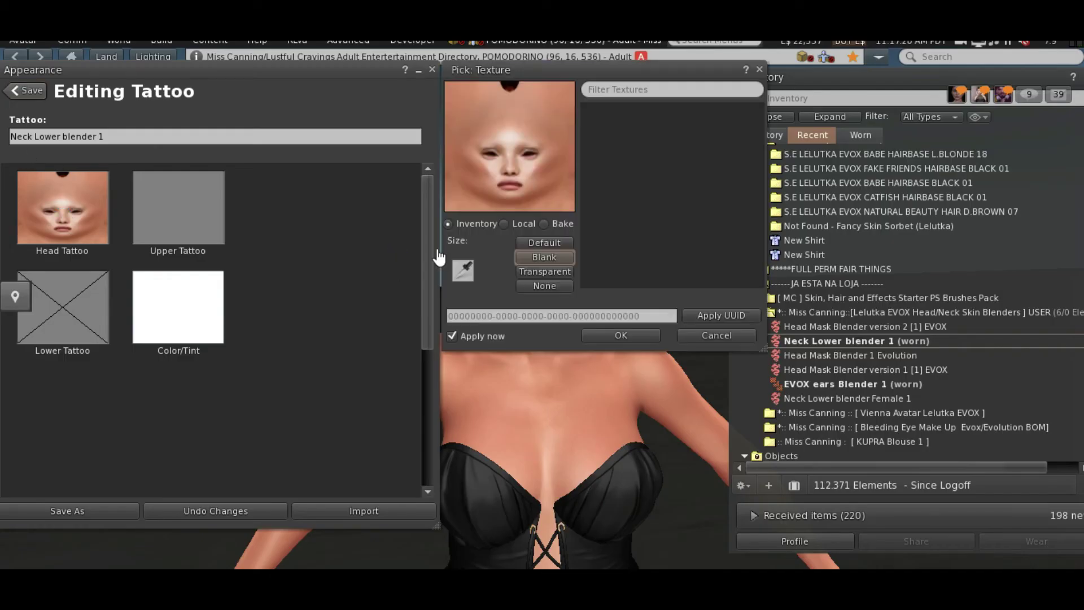
click(504, 224)
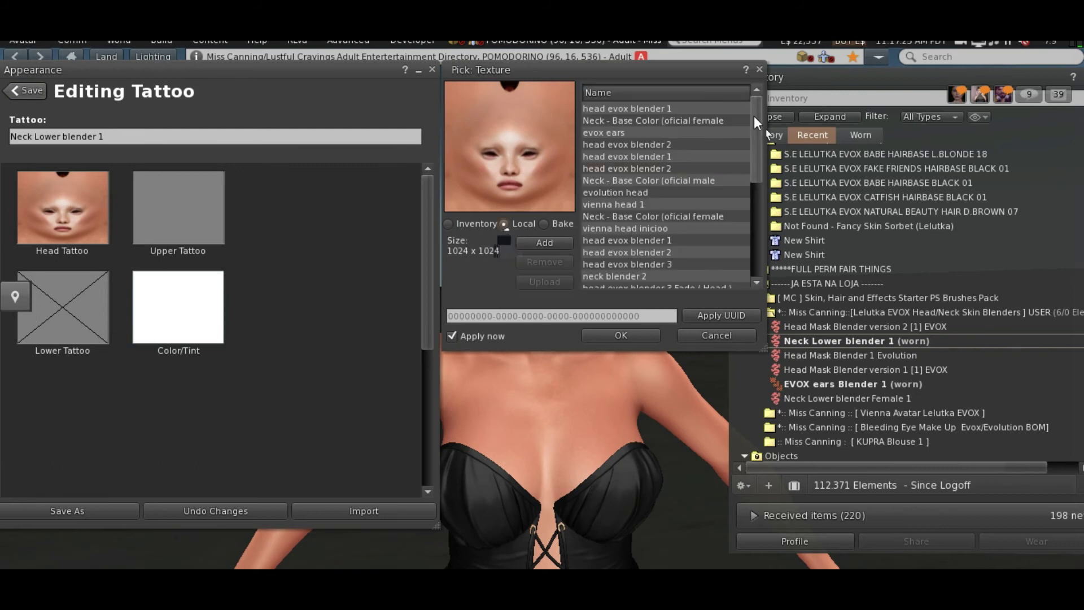
click(558, 243)
drag(531, 150, 531, 243)
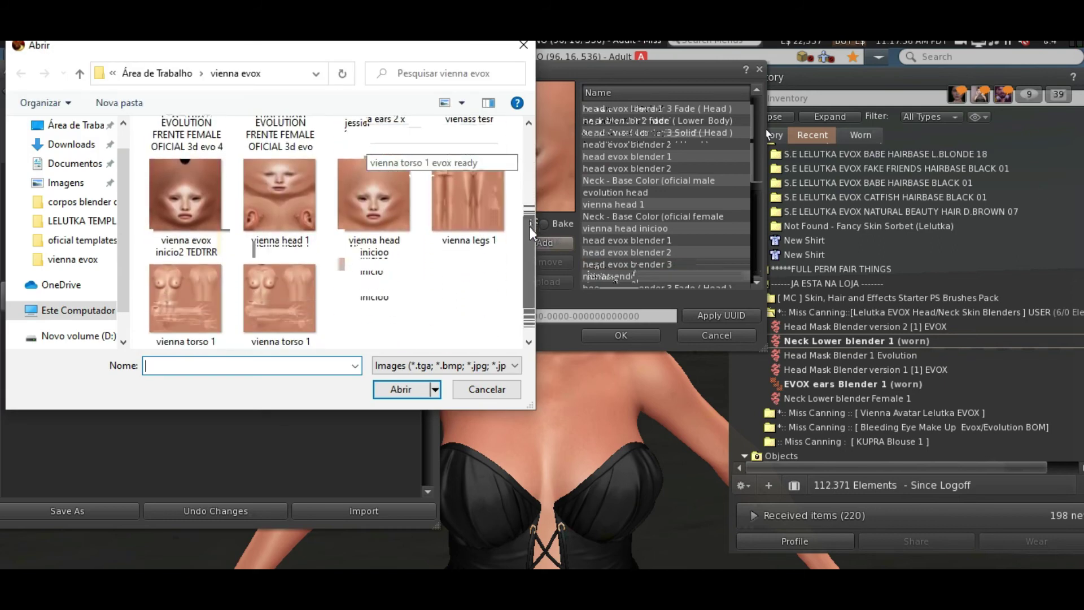
double_click(404, 213)
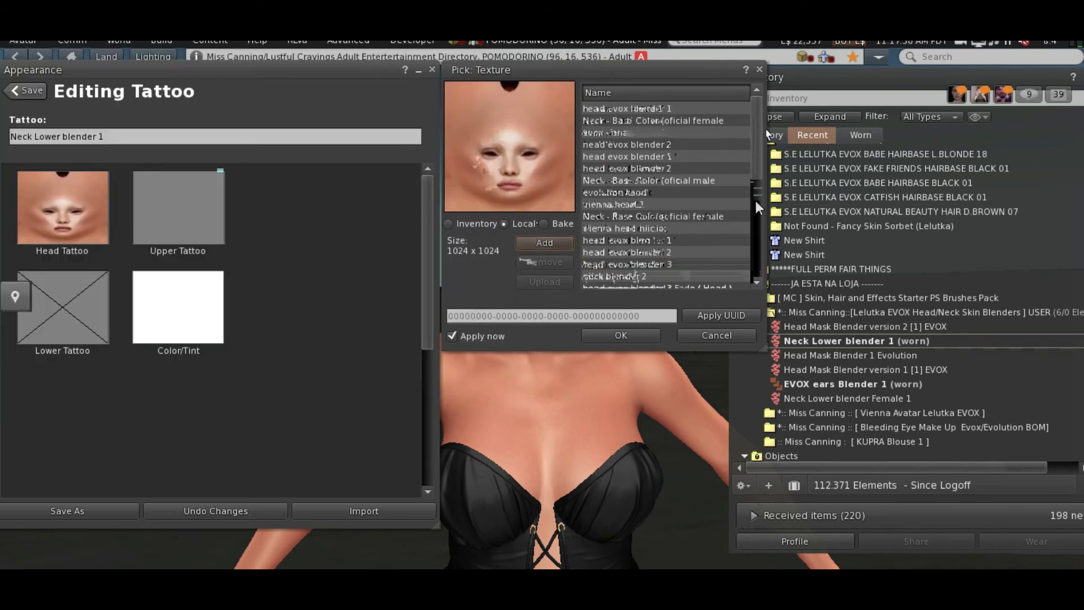
click(636, 277)
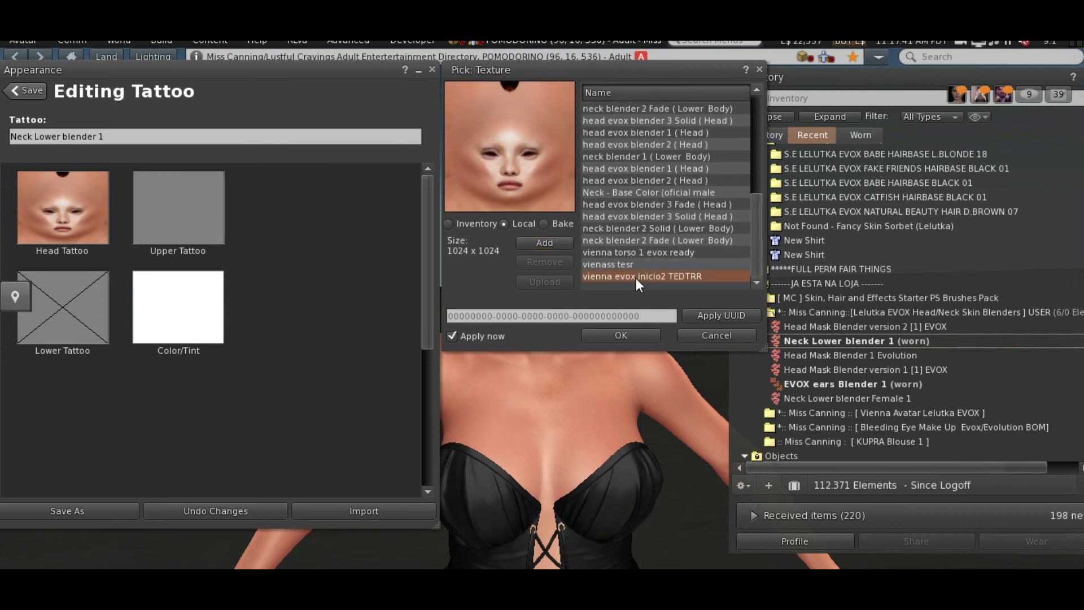
click(621, 335)
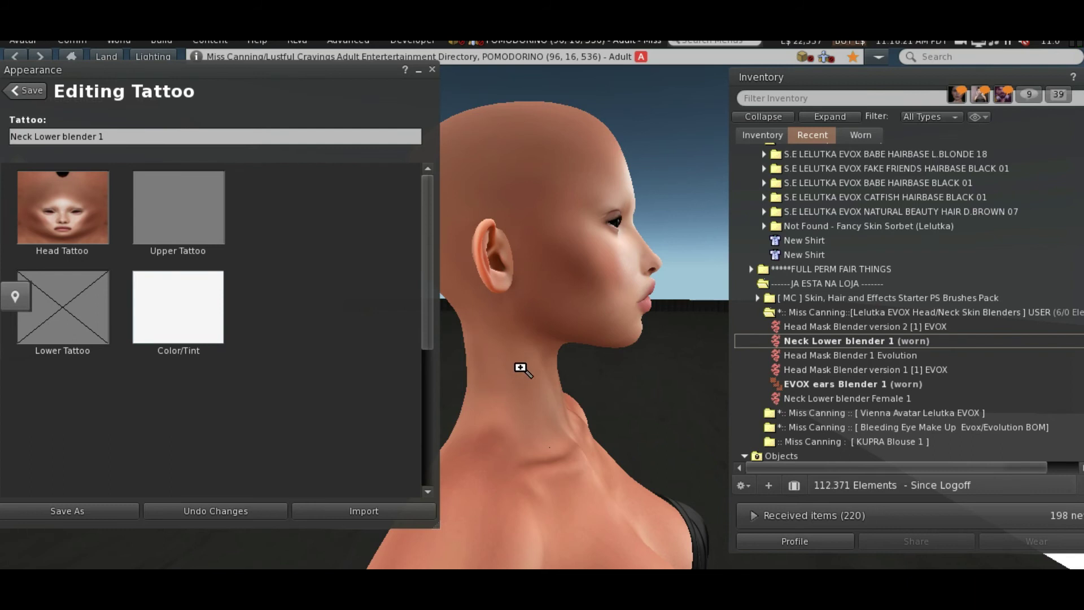
Save the Neck Lower blender 1 tattoo and close the appearance editor.
drag(511, 357, 545, 382)
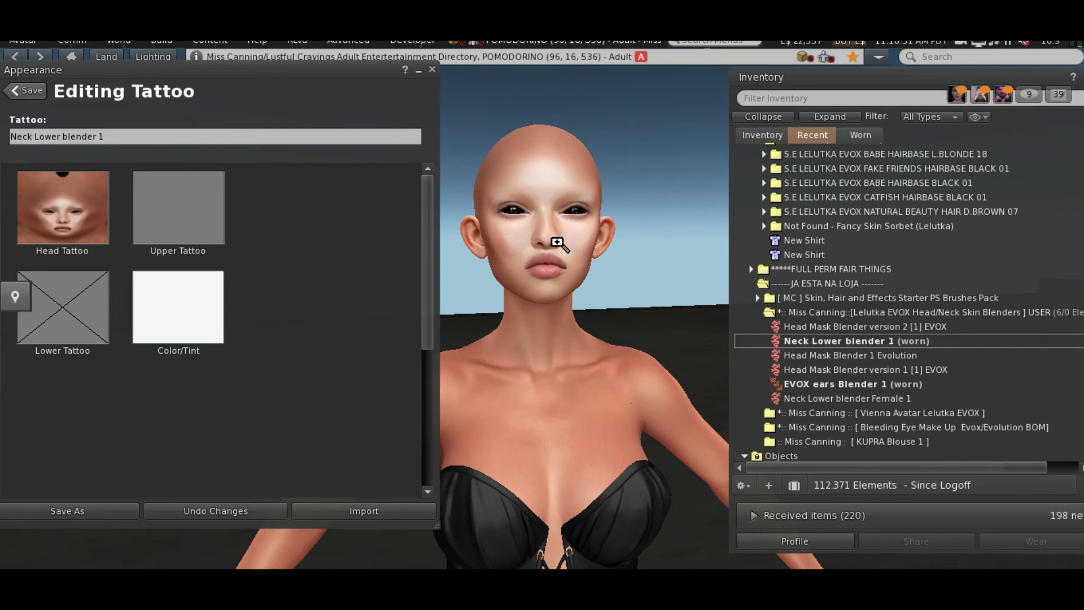
click(21, 85)
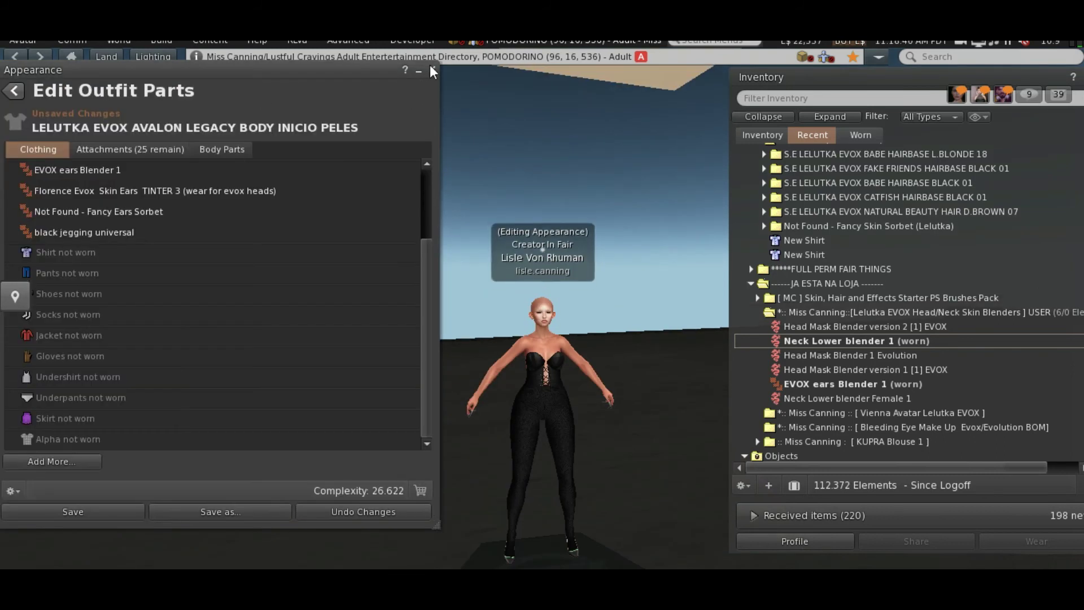
click(432, 70)
Edit the EVOX ears Blender 1 universal layer and browse the vienna evox folder for a local texture for its Aux1 tattoo.
right_click(864, 383)
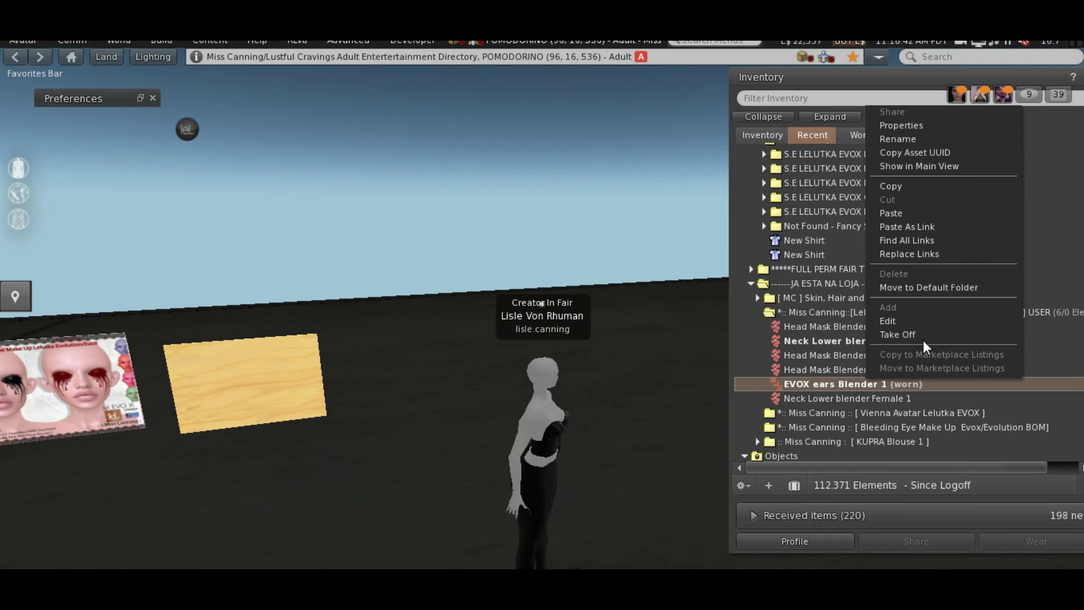
click(912, 321)
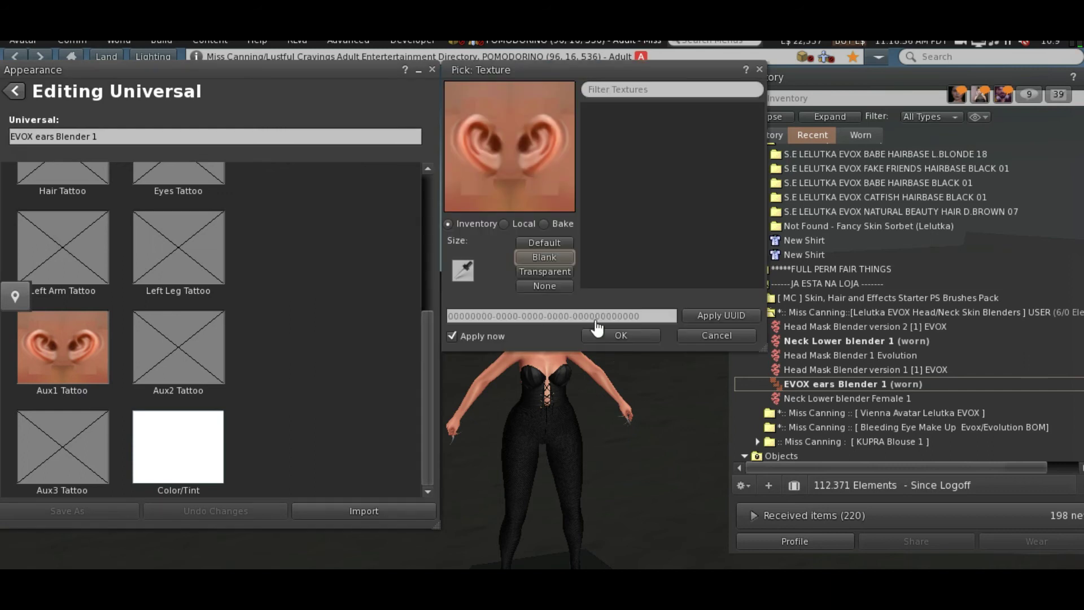
click(520, 225)
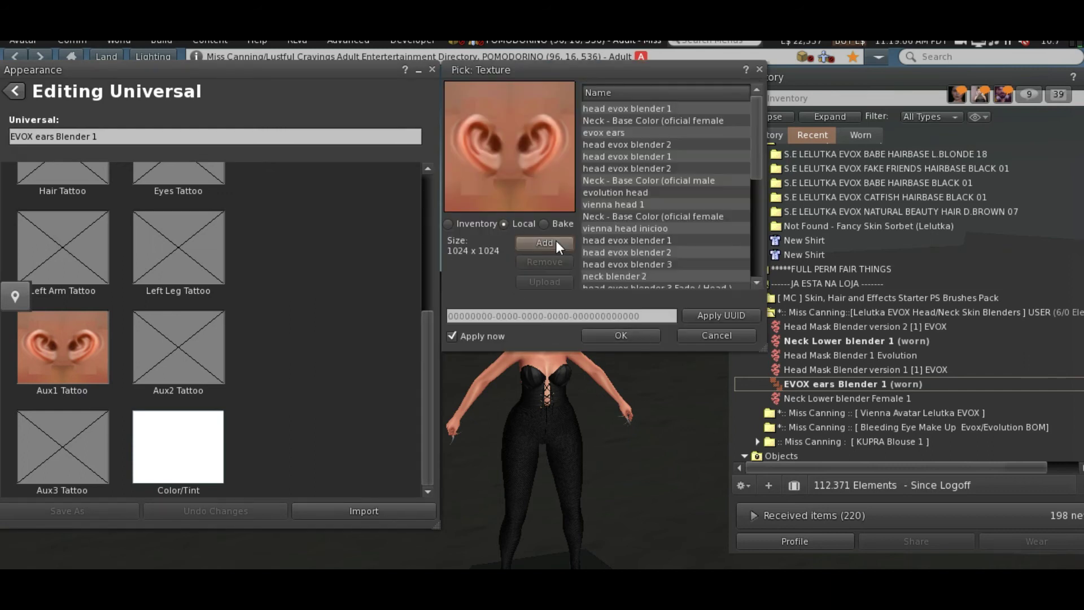
click(555, 240)
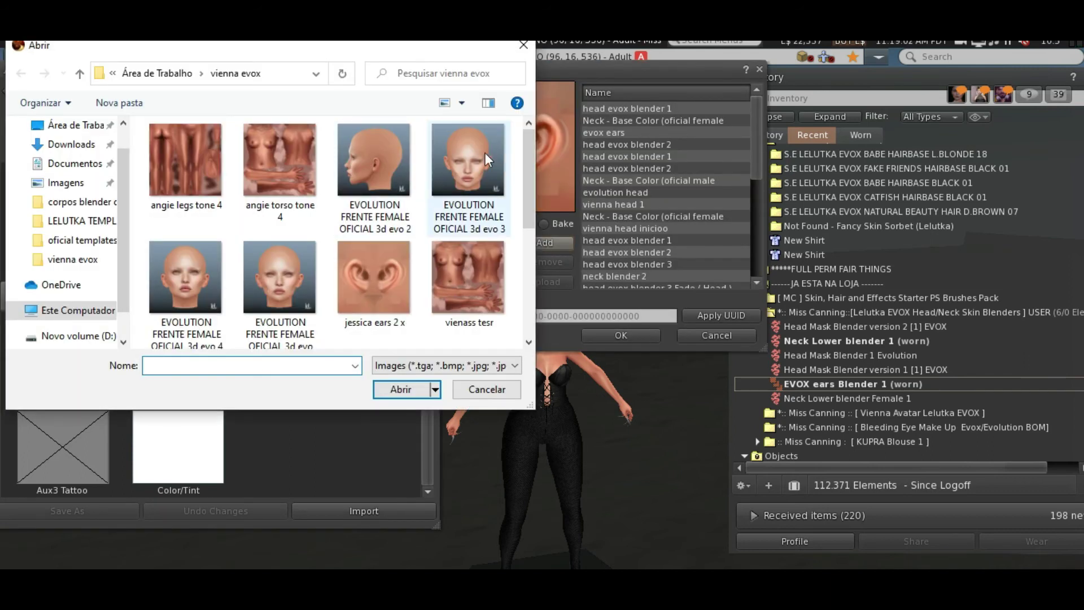
drag(524, 133, 503, 271)
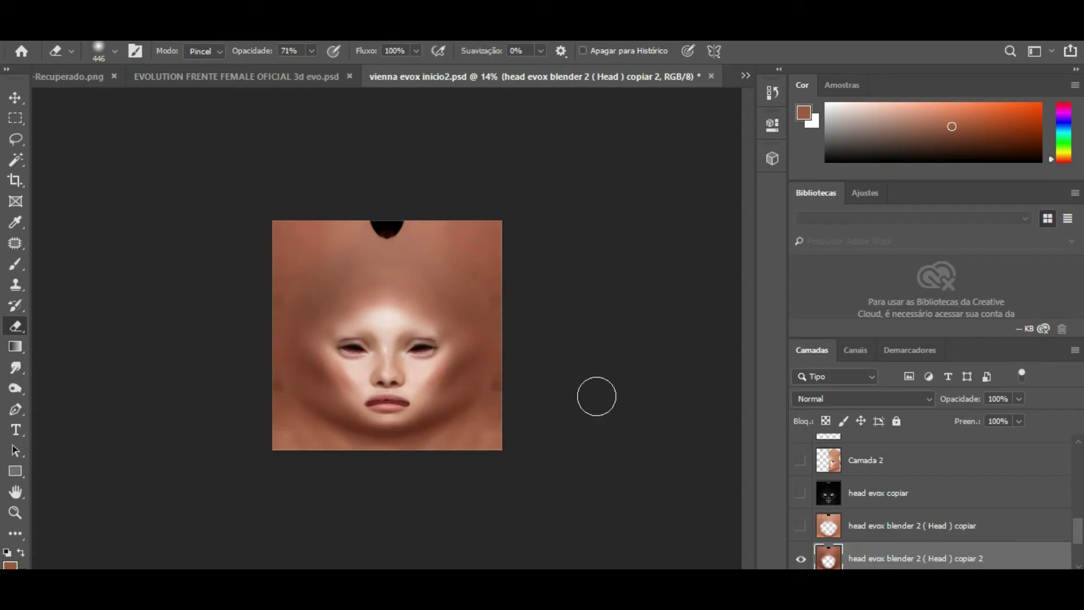
Switch to the evox ears TESTR.png document and check which folder its PNG is stored in.
click(744, 75)
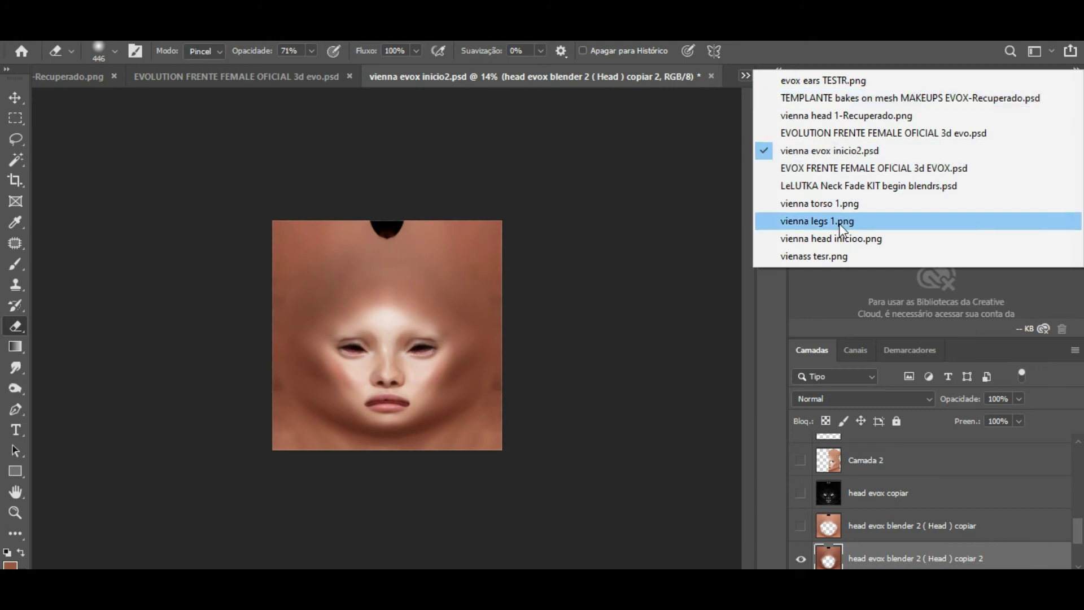
click(844, 79)
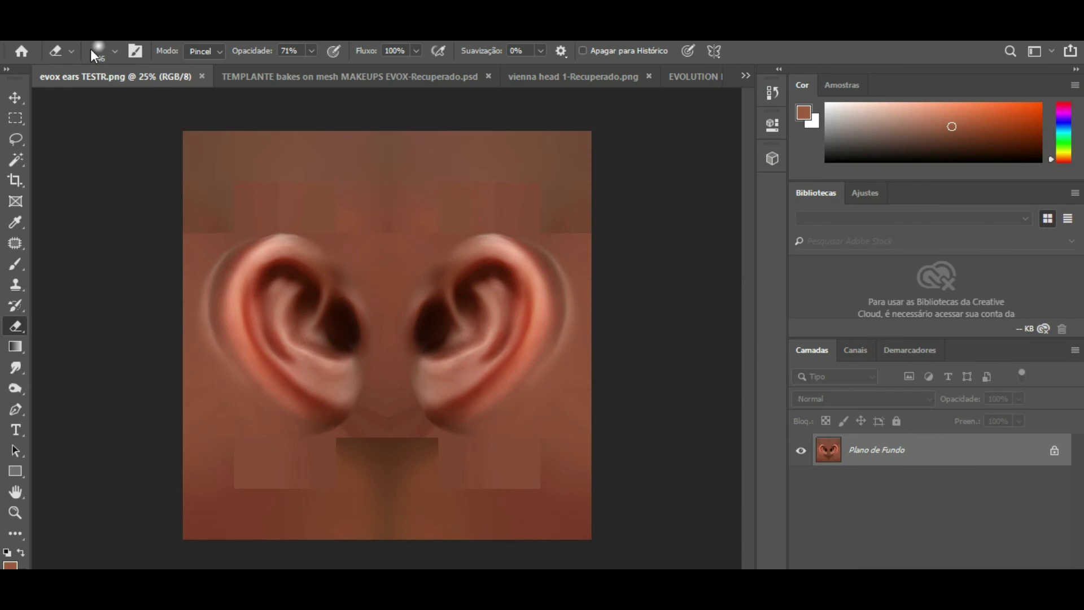
click(42, 33)
click(104, 201)
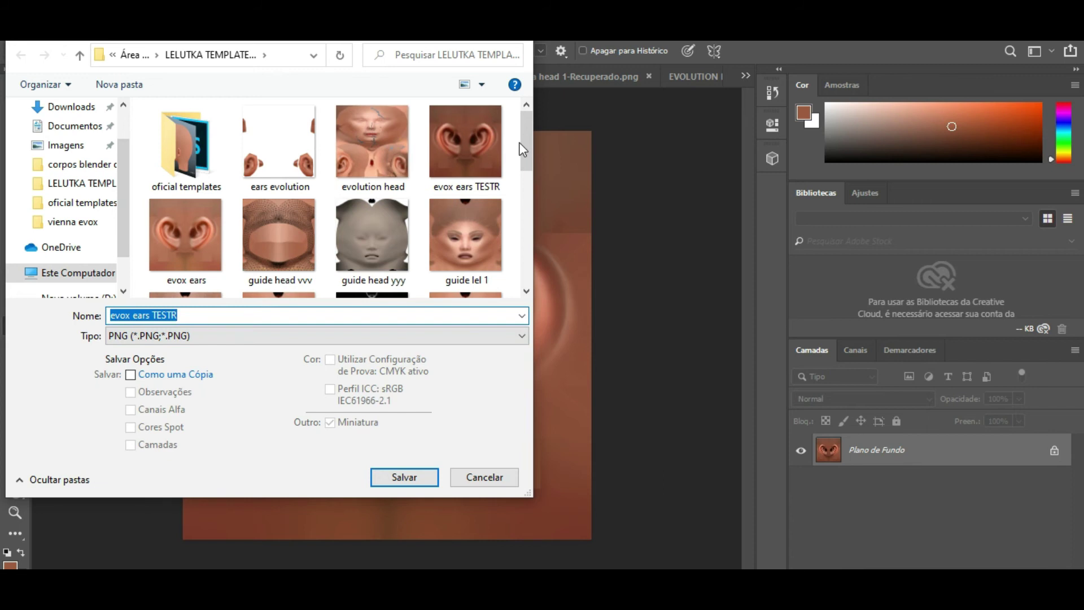
click(460, 146)
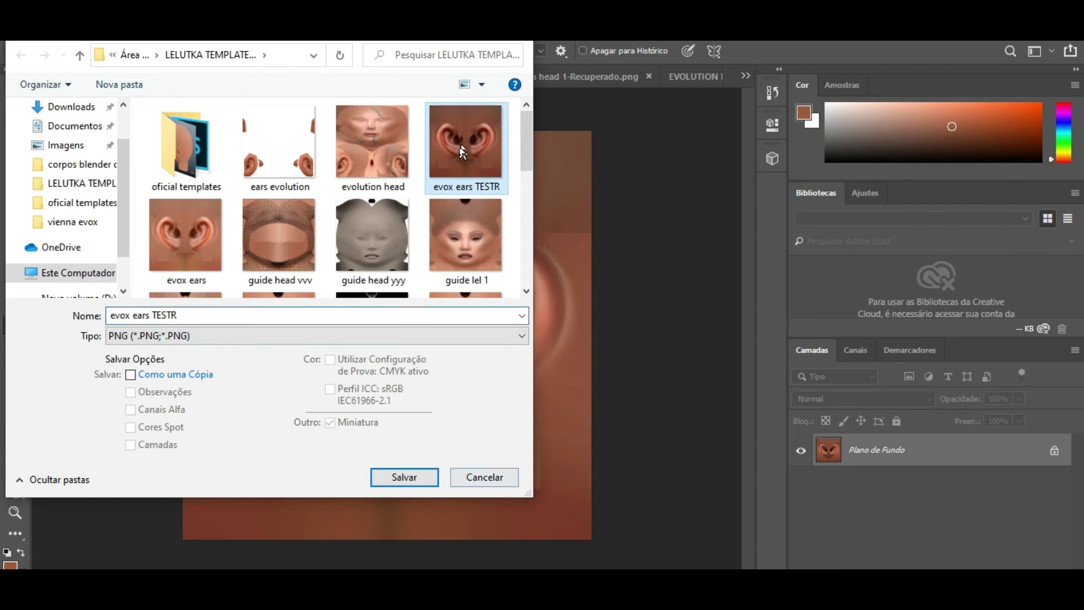
click(480, 478)
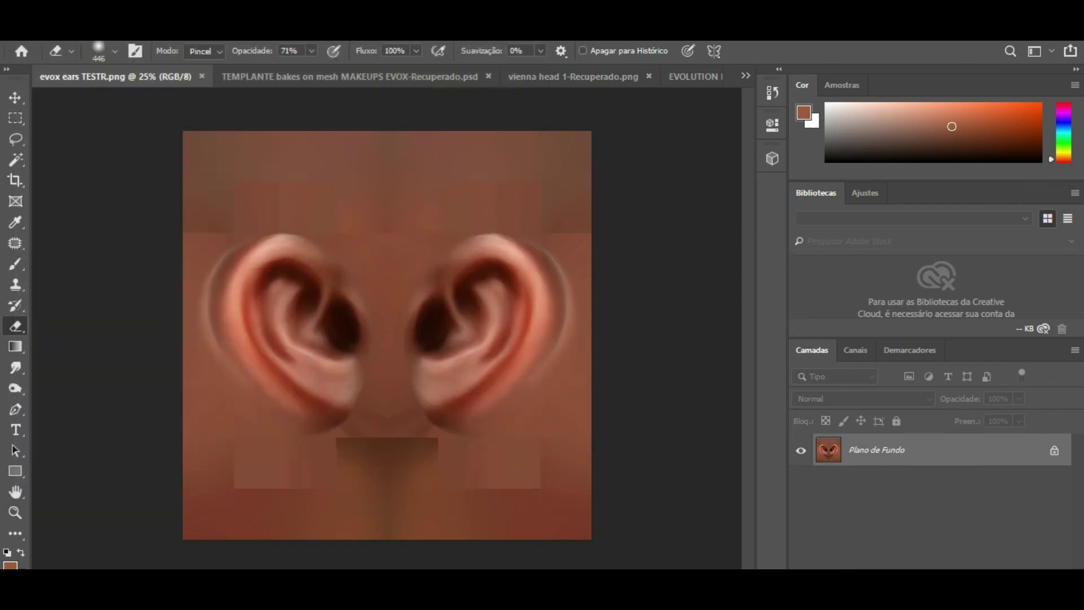
Switch to Second Life and look through the vienna evox folder for the ears texture.
key(alt+Tab)
scroll(447, 283, up, 2)
scroll(456, 278, down, 2)
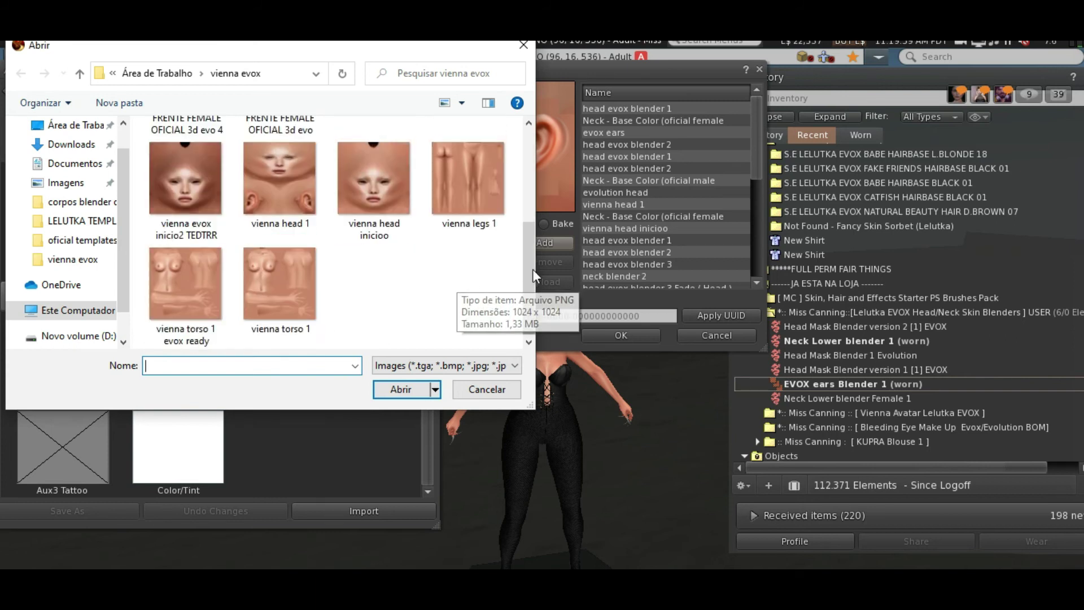
drag(530, 270, 520, 294)
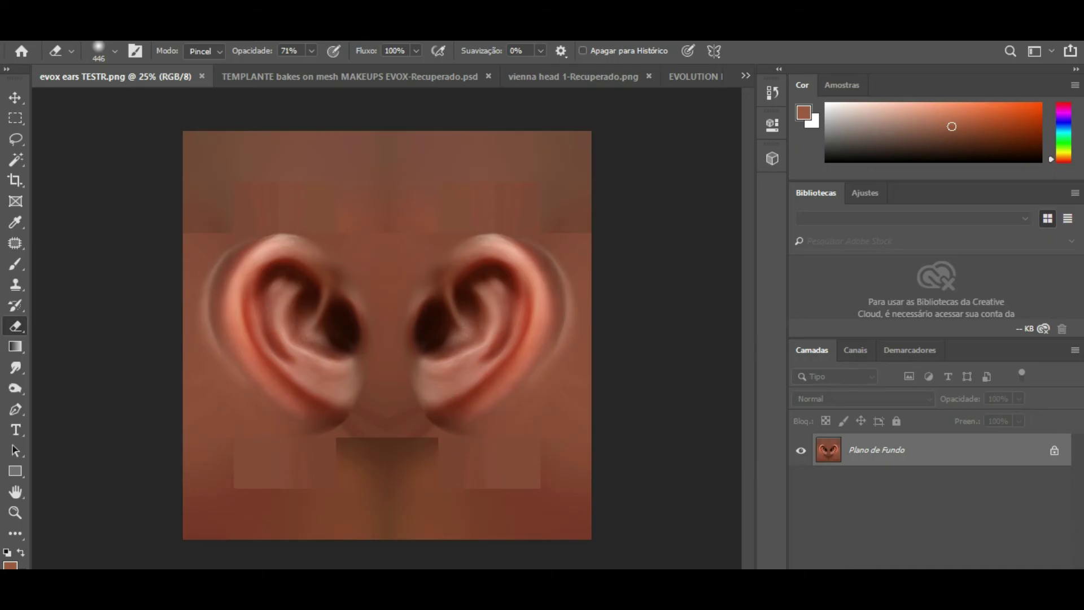
Switch to Photoshop and save evox ears TESTR as a PNG in the vienna evox folder.
click(114, 201)
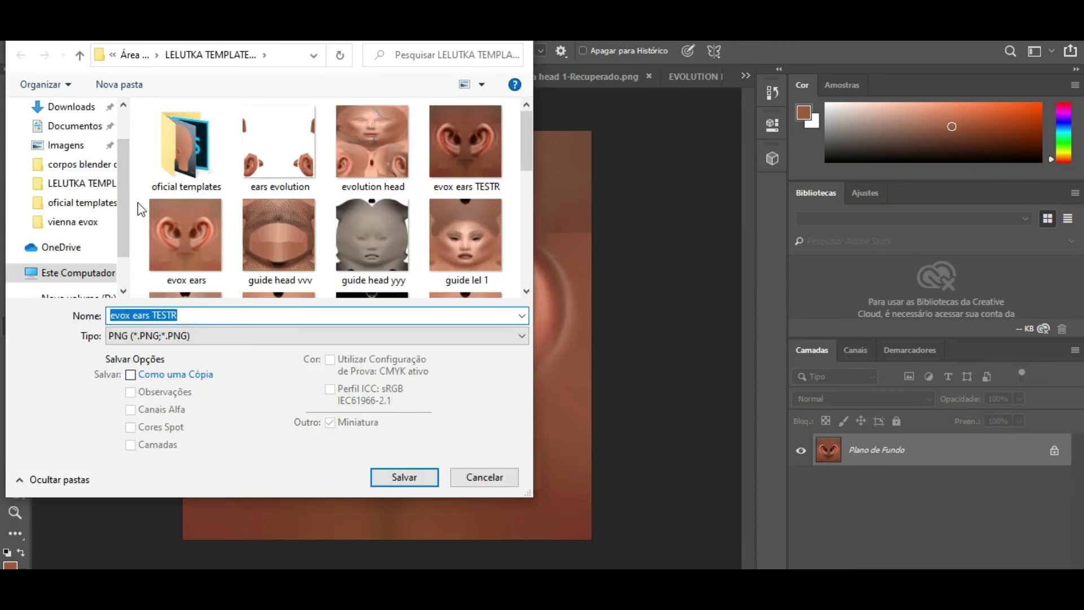
click(82, 221)
click(384, 476)
click(643, 181)
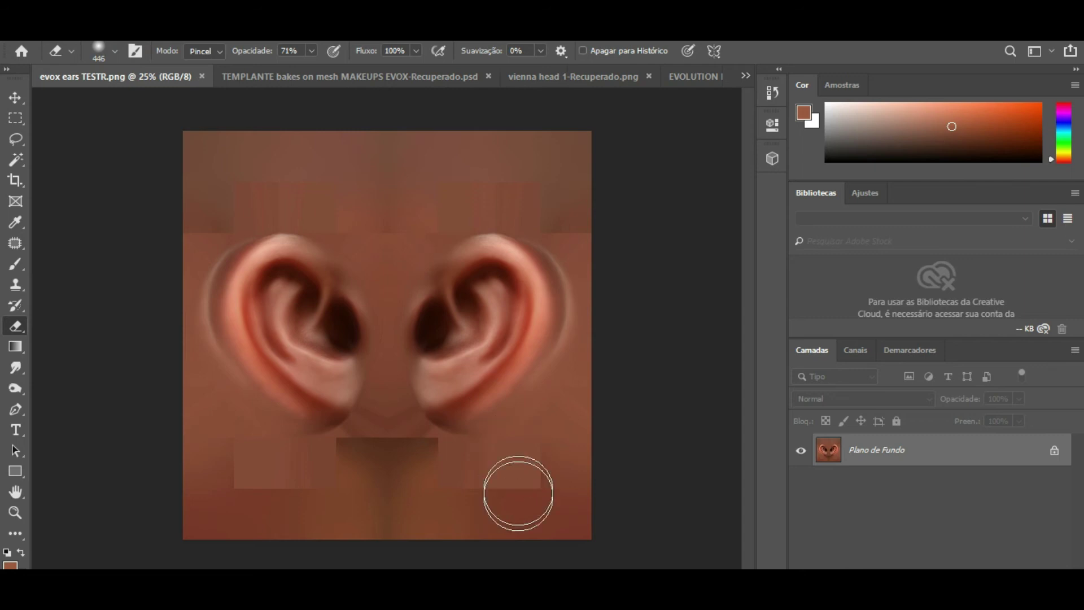
Delete the evox ears TESTR image from the LELUTKA TEMPLATES PSD NOVOS folder in File Explorer.
mouse_move(449, 590)
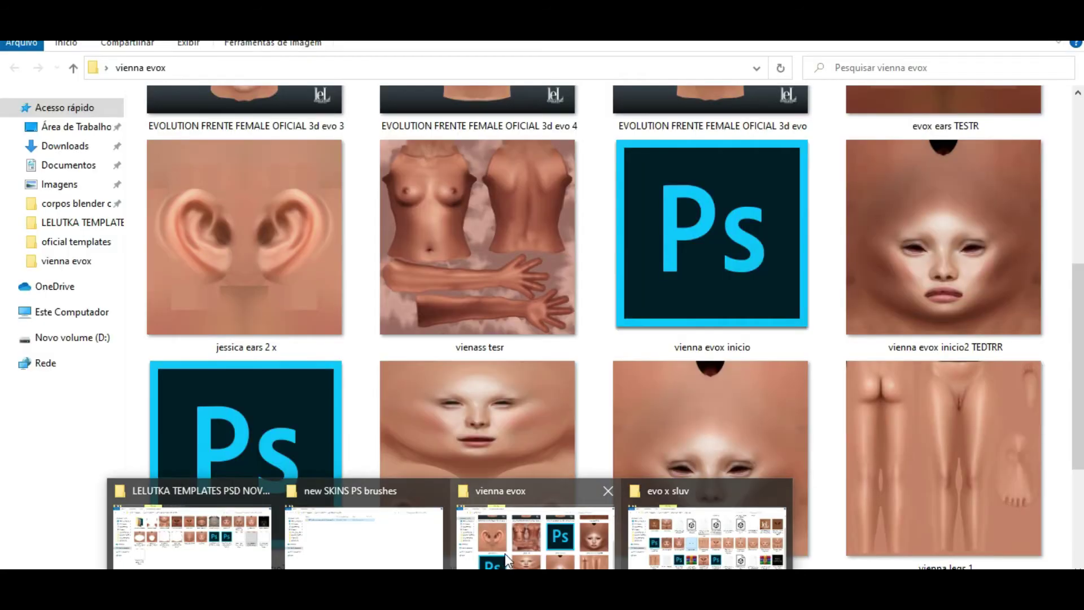
mouse_move(202, 512)
click(192, 534)
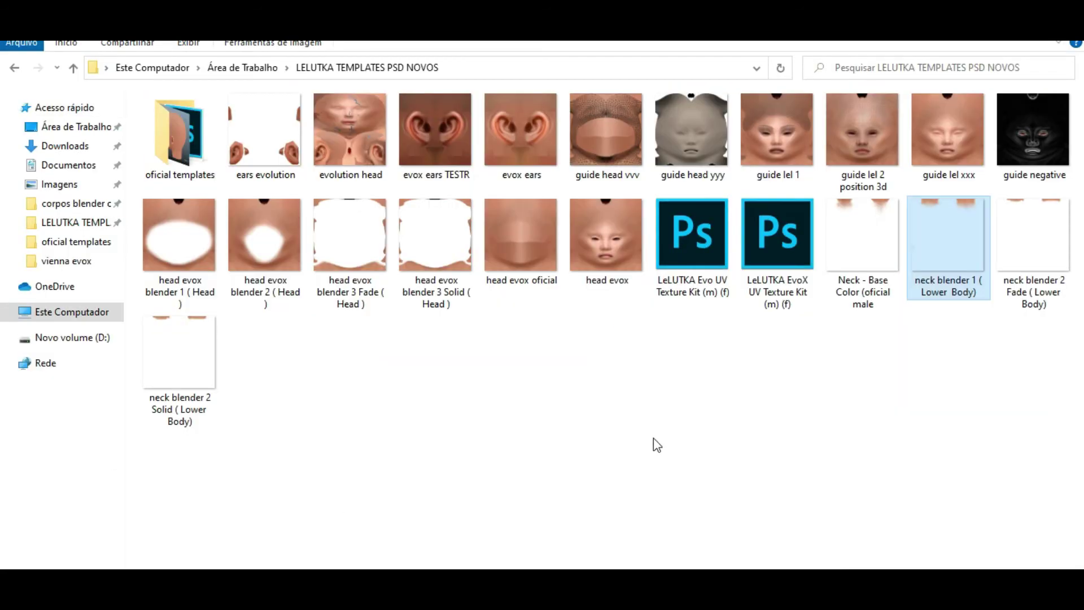
click(421, 116)
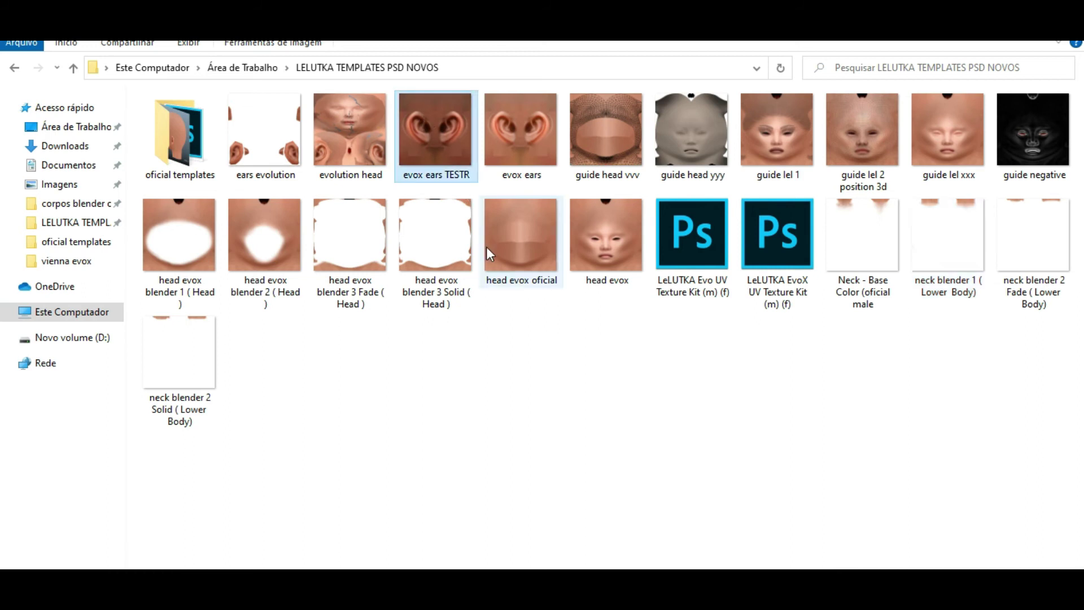
key(Delete)
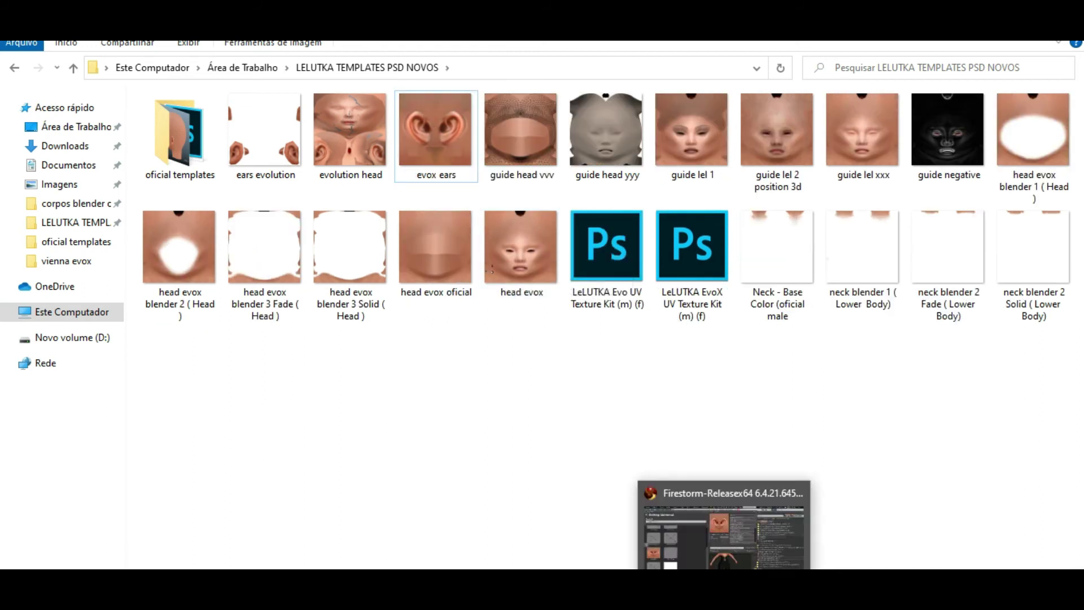
Switch to Second Life, add evox ears TESTR as a local texture and apply it to the Aux1 tattoo of EVOX ears Blender 1.
click(725, 525)
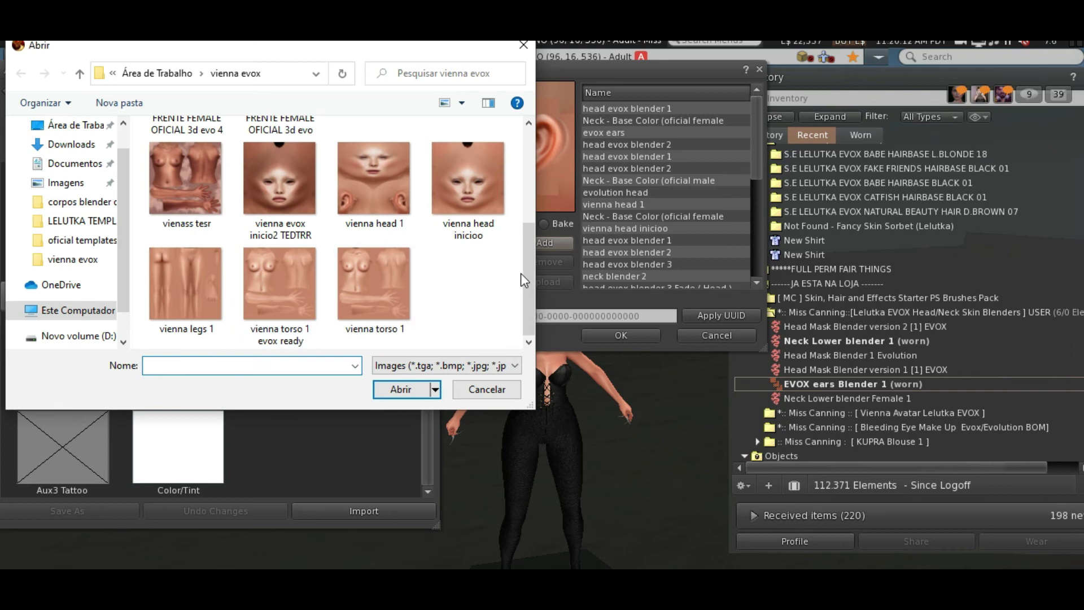
drag(533, 269, 520, 177)
double_click(372, 266)
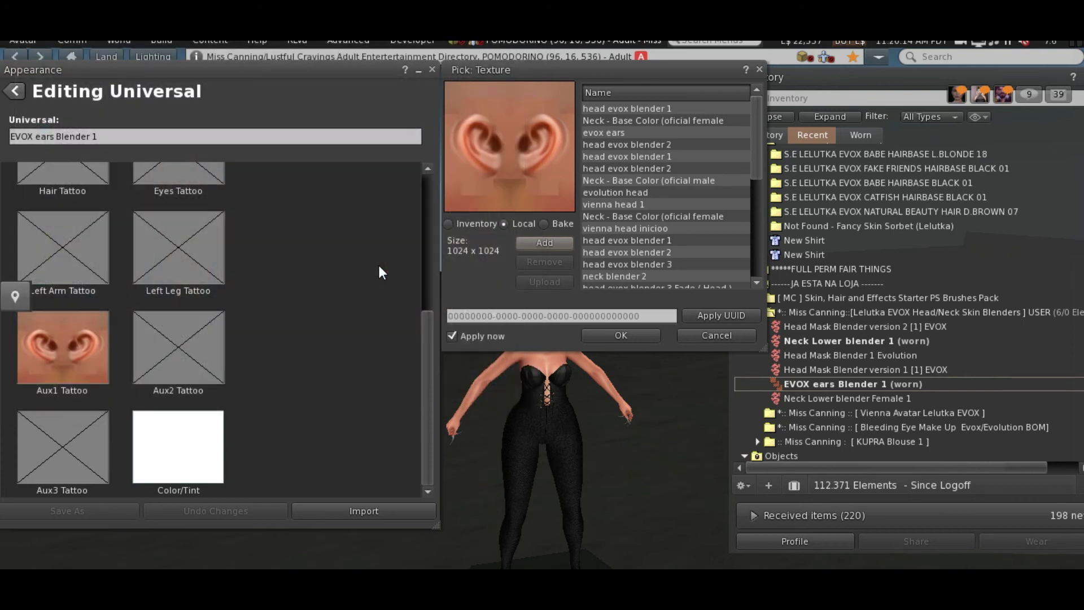
drag(758, 120, 758, 292)
click(650, 276)
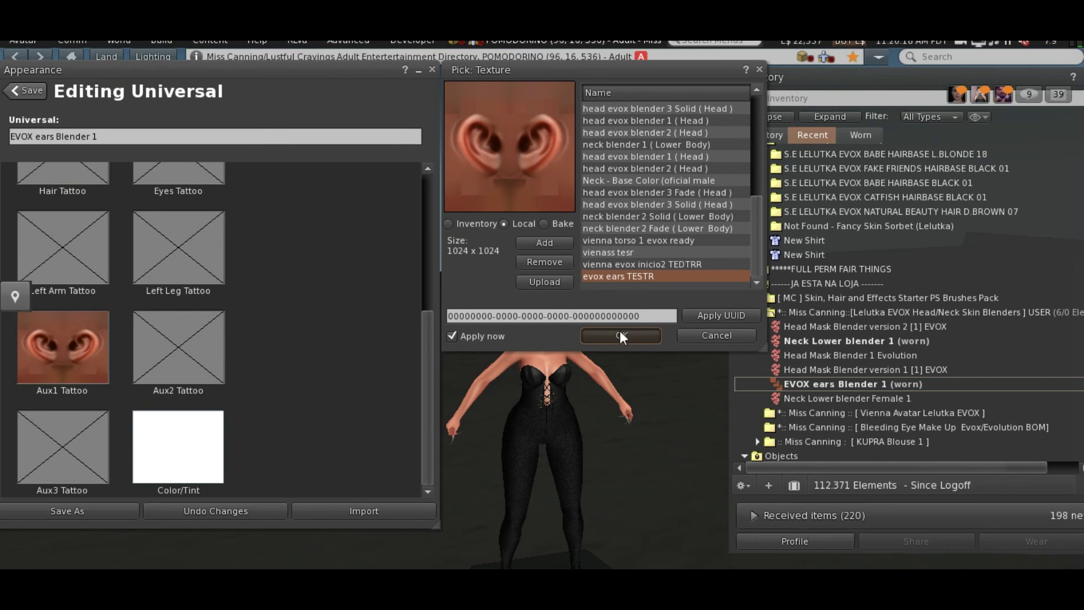
key(Return)
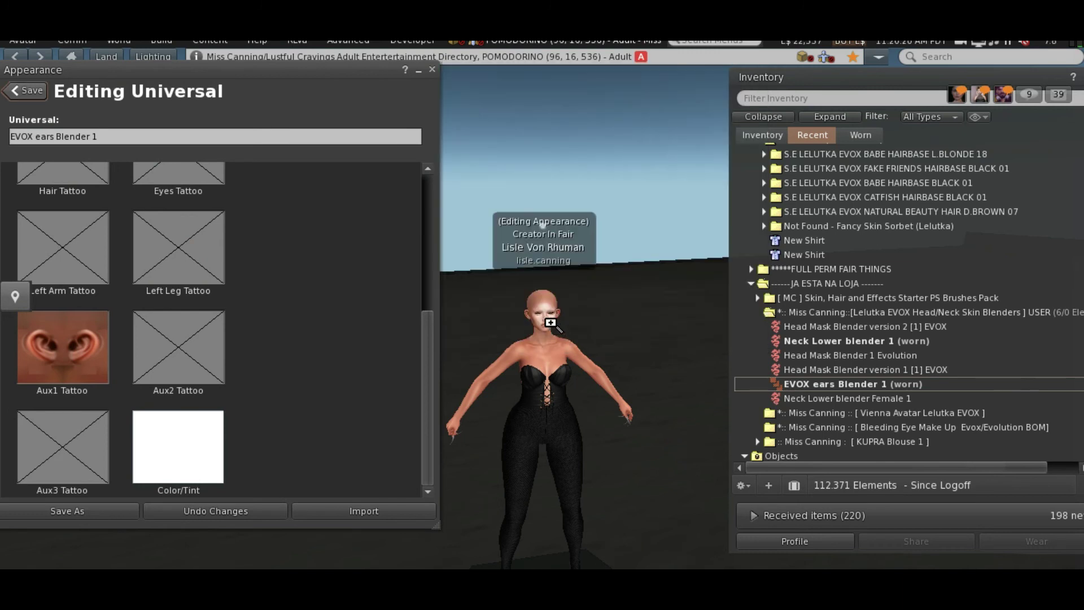
Inspect the ears close up on the avatar and save the EVOX ears Blender 1 universal layer.
alt+click(550, 323)
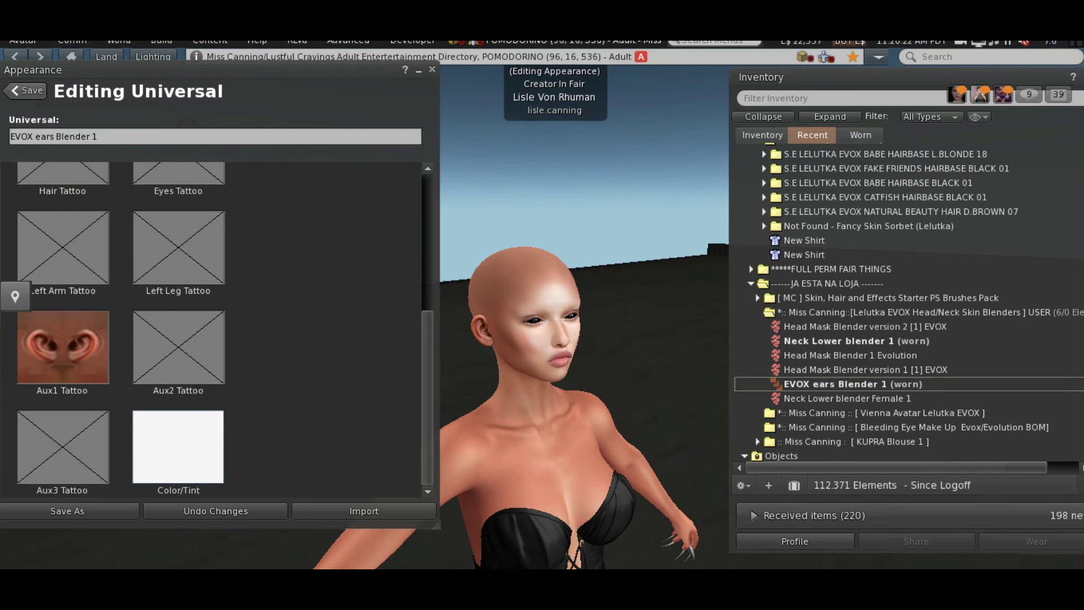
drag(551, 323, 321, 193)
scroll(560, 345, down, 4)
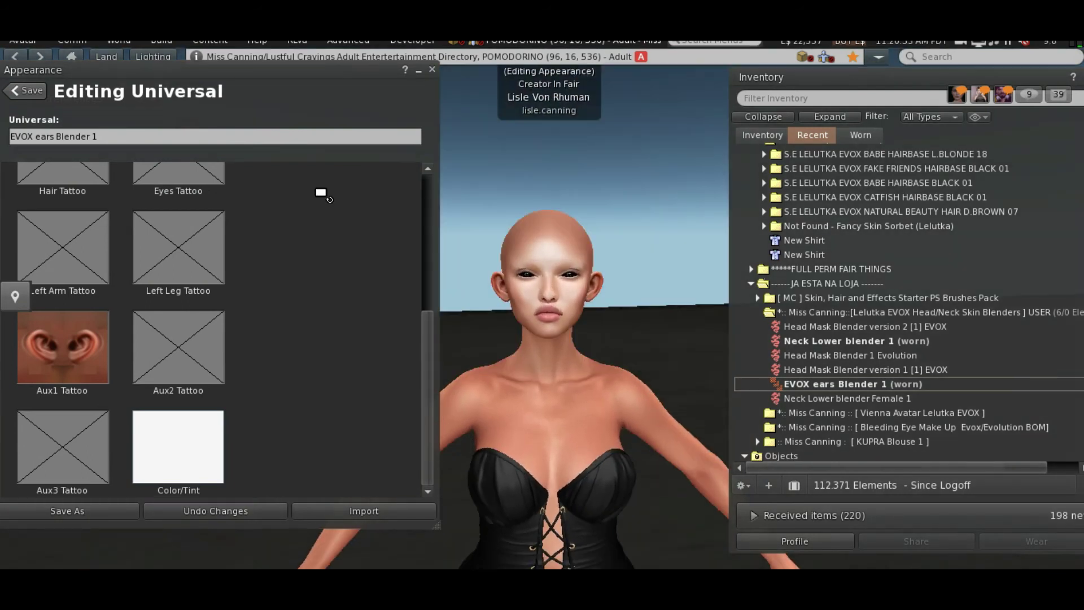
click(25, 85)
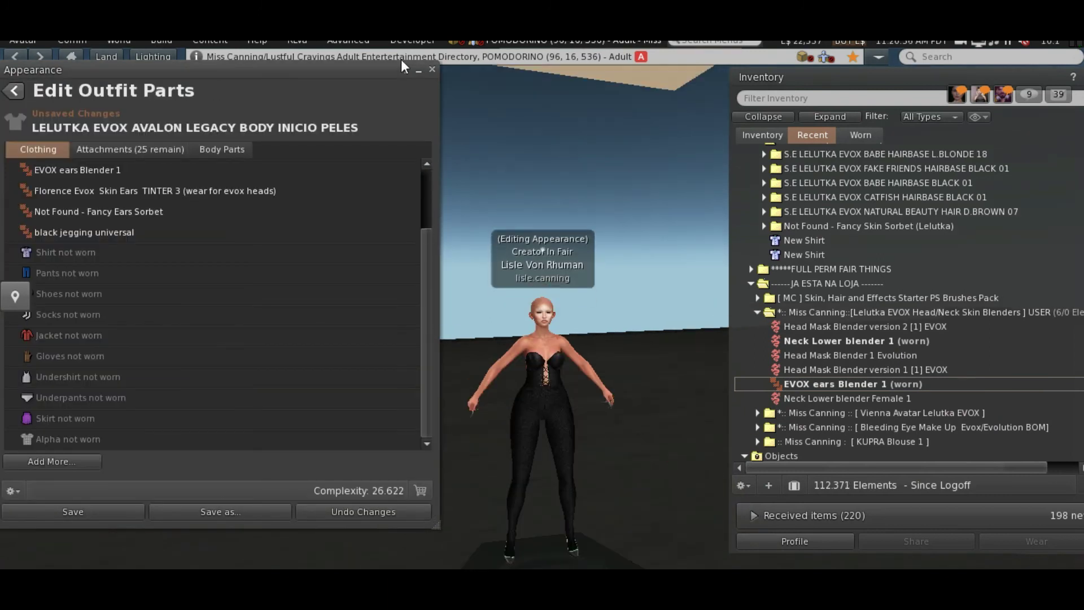
Open the worn Neck Lower blender 1 tattoo for editing and examine the avatar's face, ears and neck blend from several angles.
right_click(836, 341)
click(872, 277)
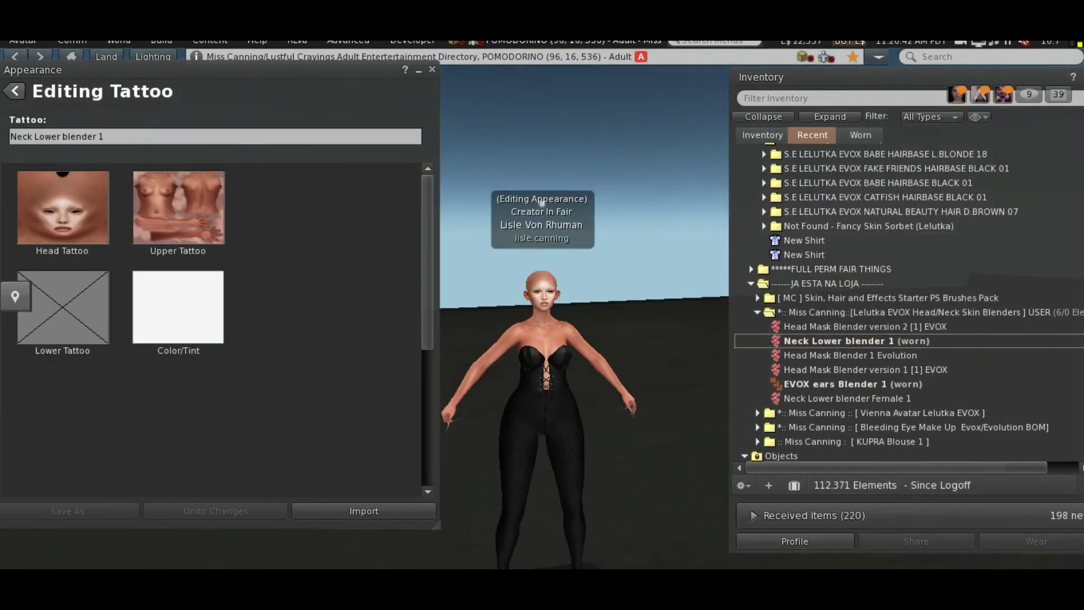
mouse_move(573, 321)
mouse_down()
mouse_move(223, 322)
mouse_move(224, 271)
mouse_move(452, 274)
mouse_move(570, 330)
mouse_up()
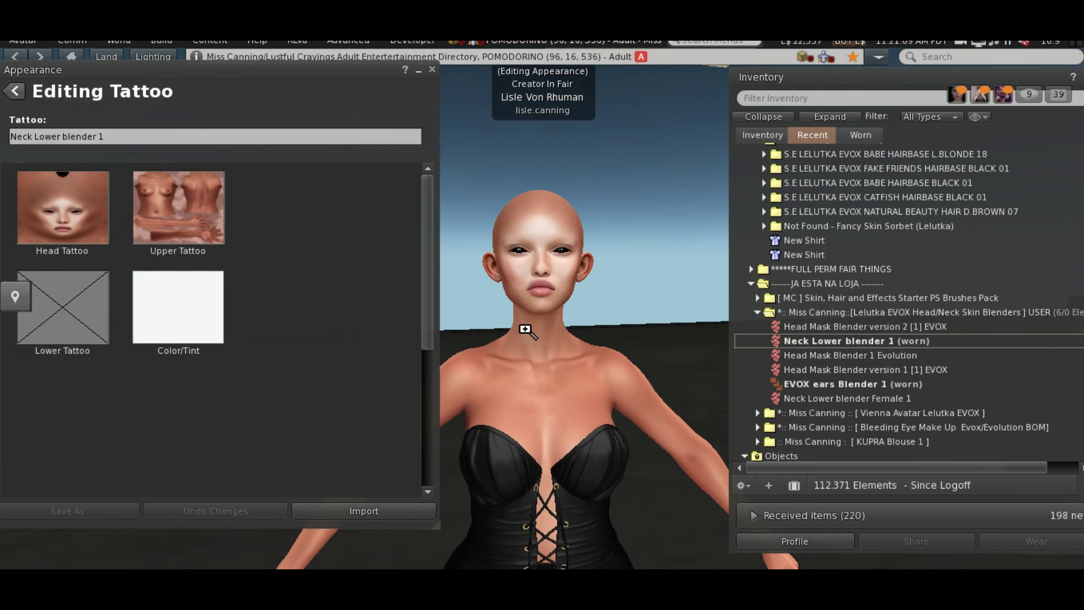
scroll(534, 343, up, 3)
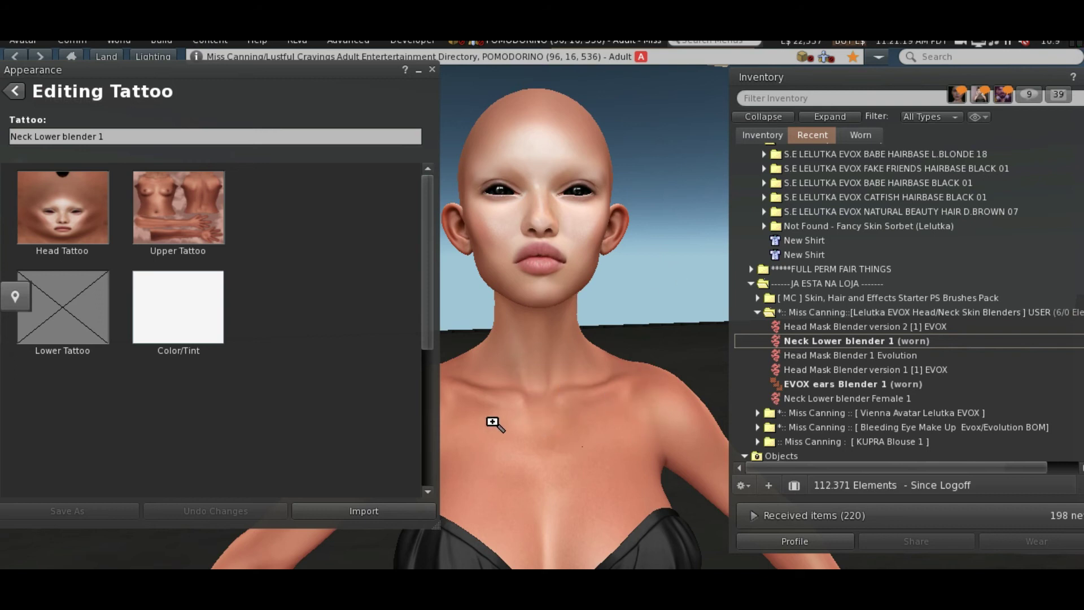
scroll(537, 333, down, 2)
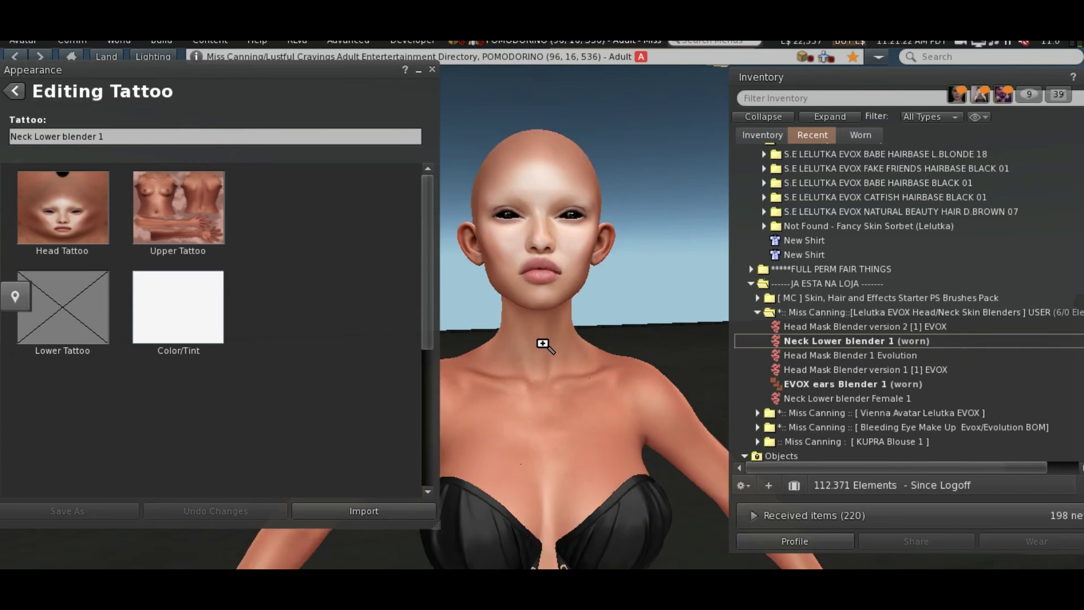
drag(537, 333, 544, 317)
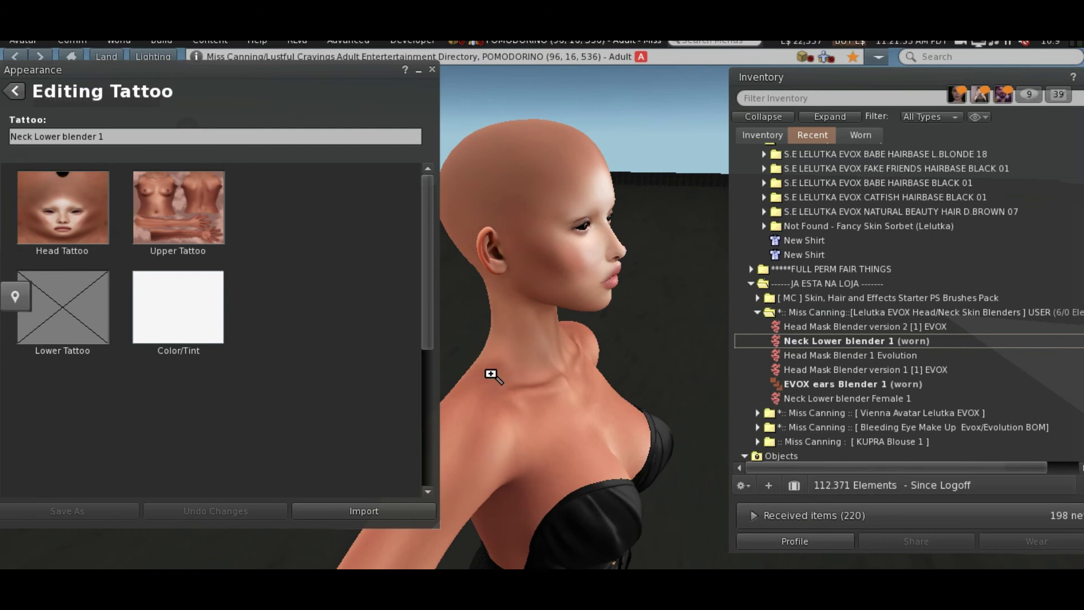
drag(513, 358, 638, 310)
drag(546, 359, 415, 299)
drag(570, 333, 570, 305)
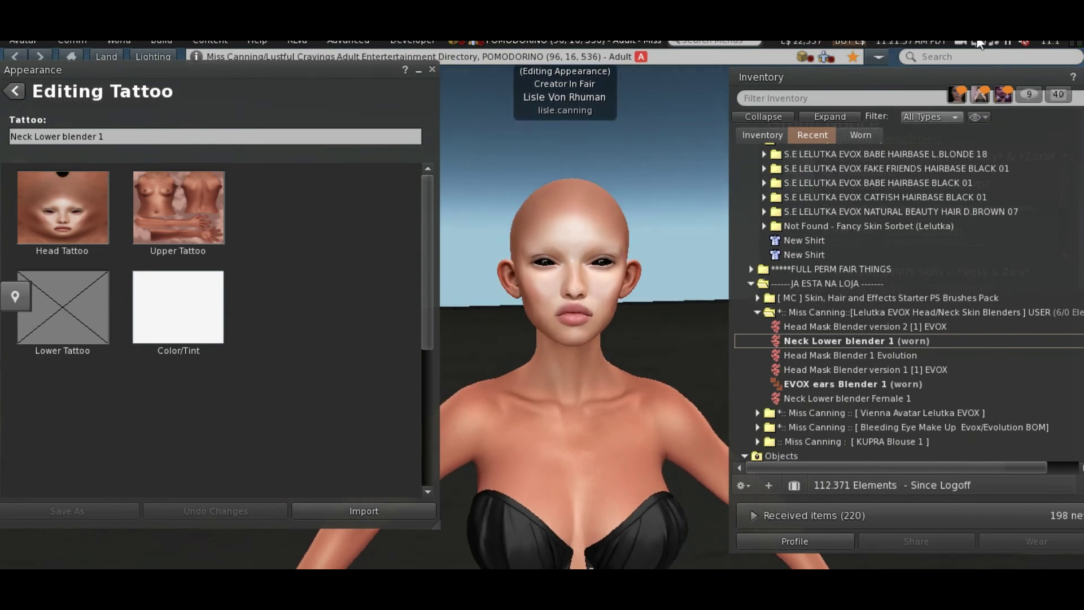
Switch to Photoshop, bring up vienna evox inicio2.psd and undo its image size change.
click(981, 33)
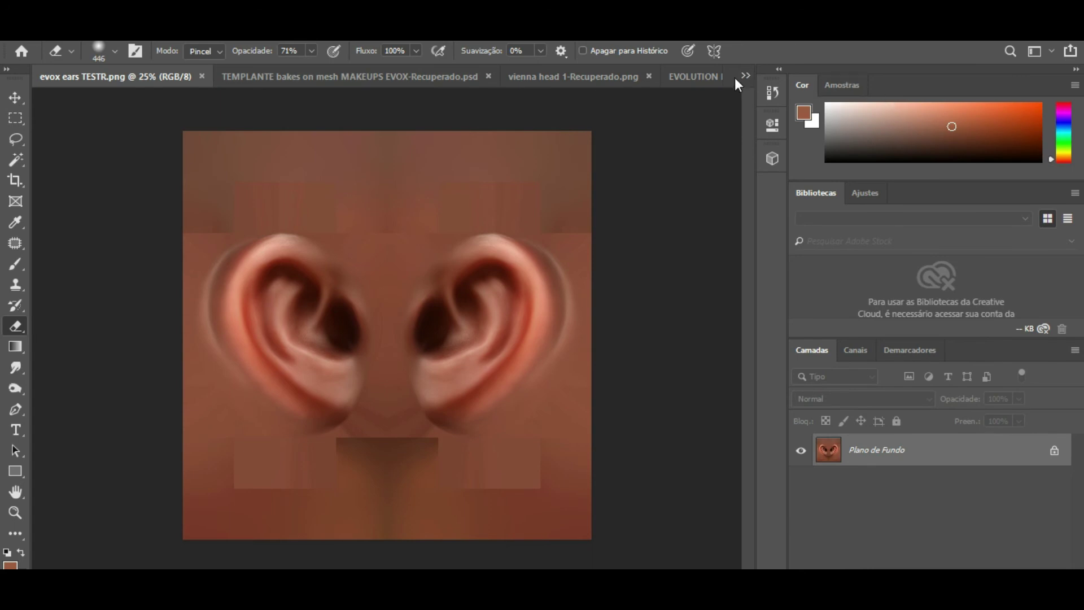
click(742, 77)
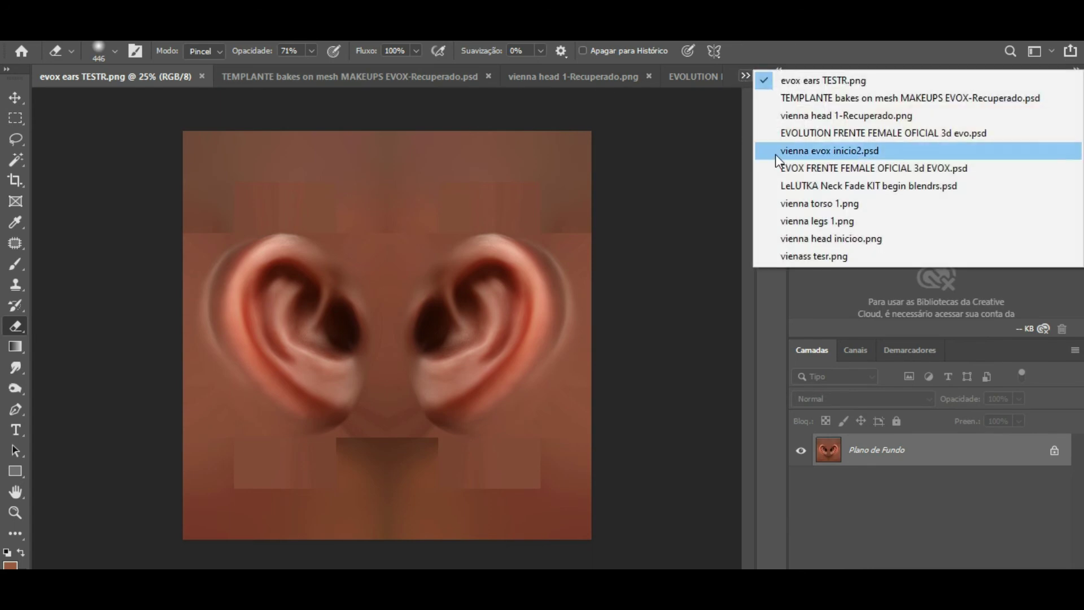
click(819, 149)
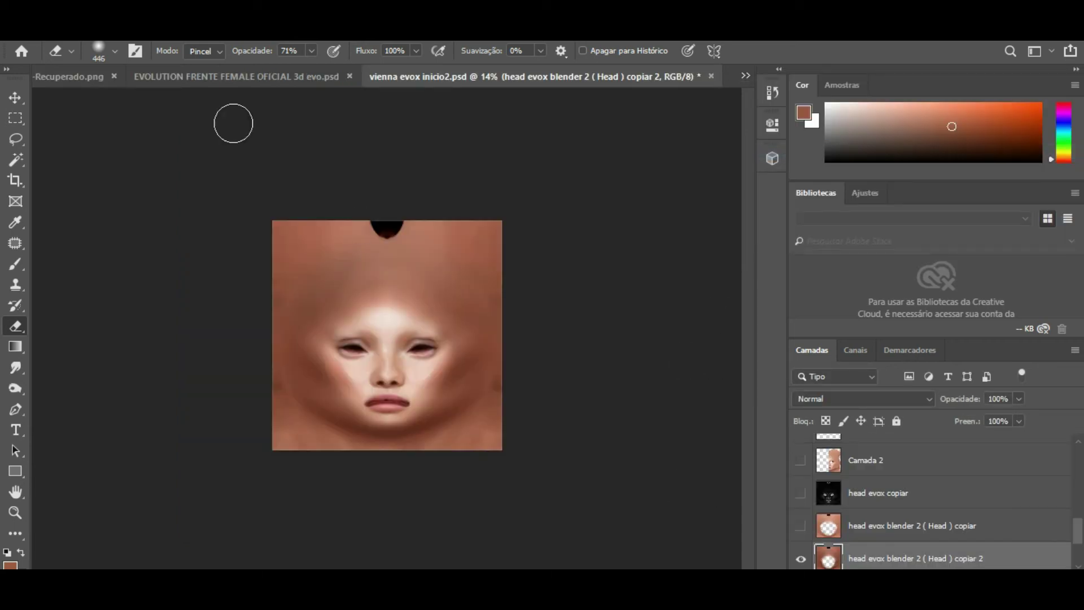
click(127, 37)
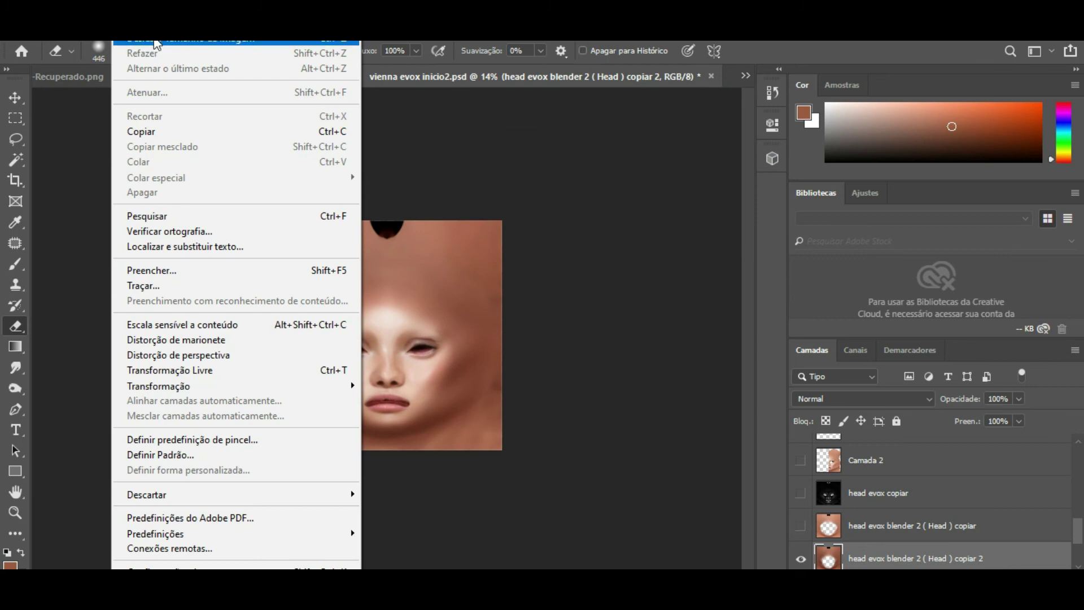
click(157, 44)
scroll(390, 335, up, 3)
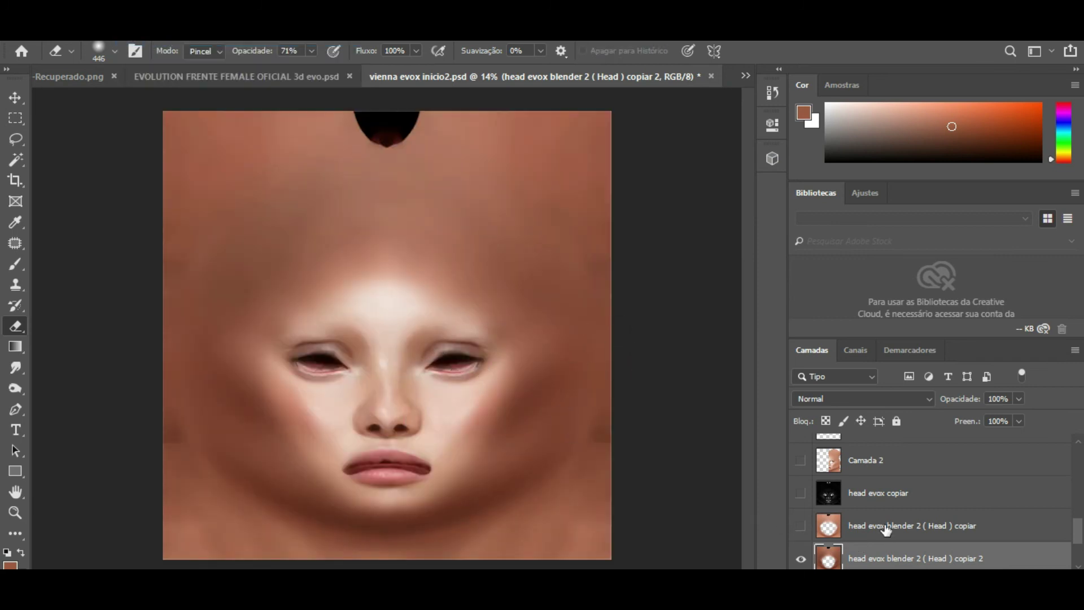
Duplicate the Plano de Fundo copiar layer under its default name.
scroll(884, 498, down, 2)
scroll(884, 499, down, 1)
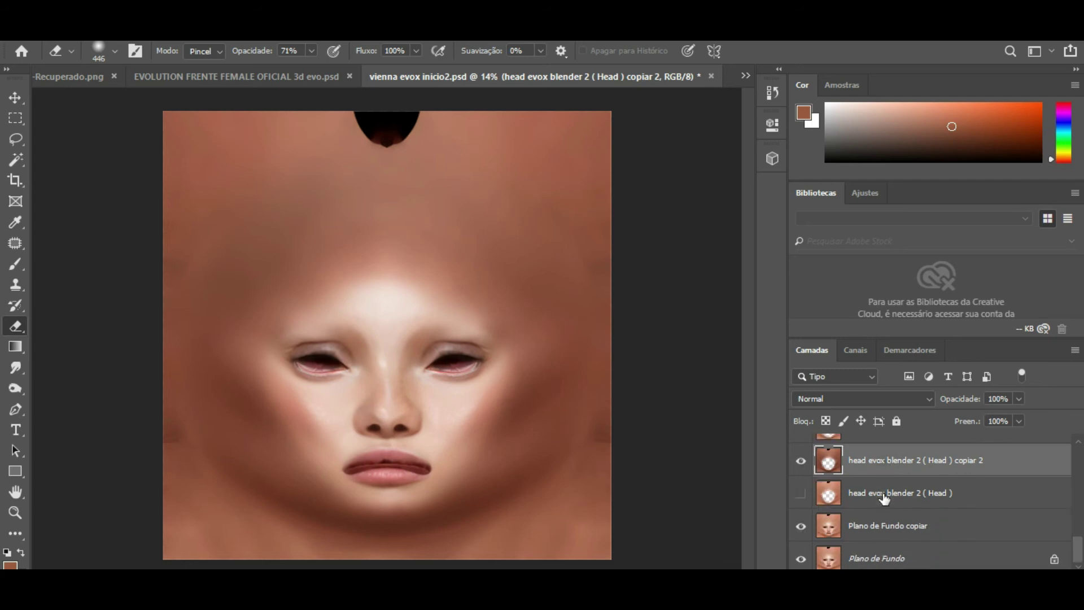
right_click(869, 533)
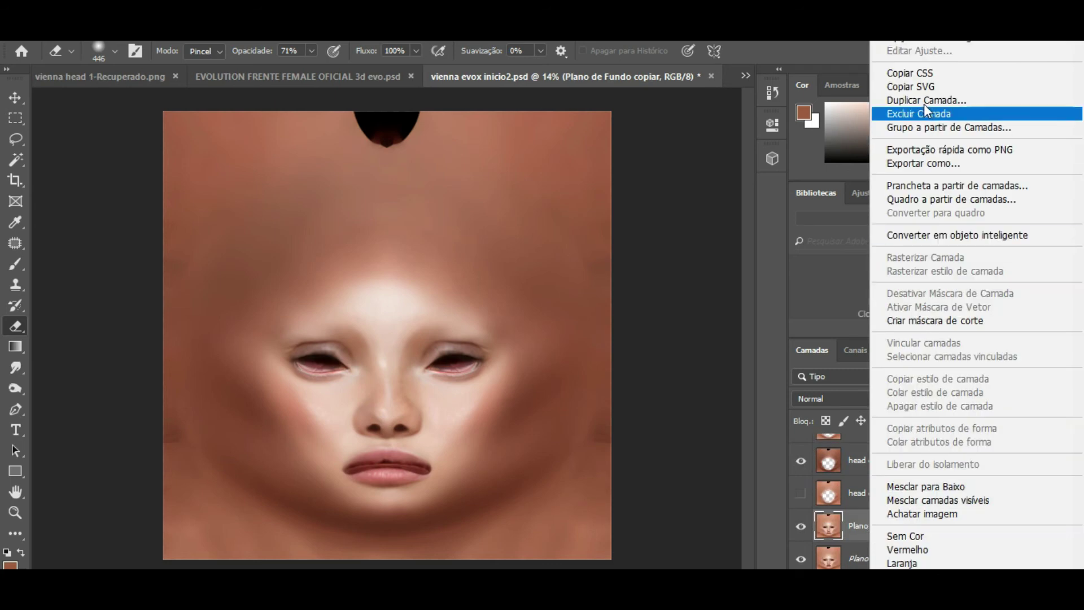
click(919, 100)
click(656, 297)
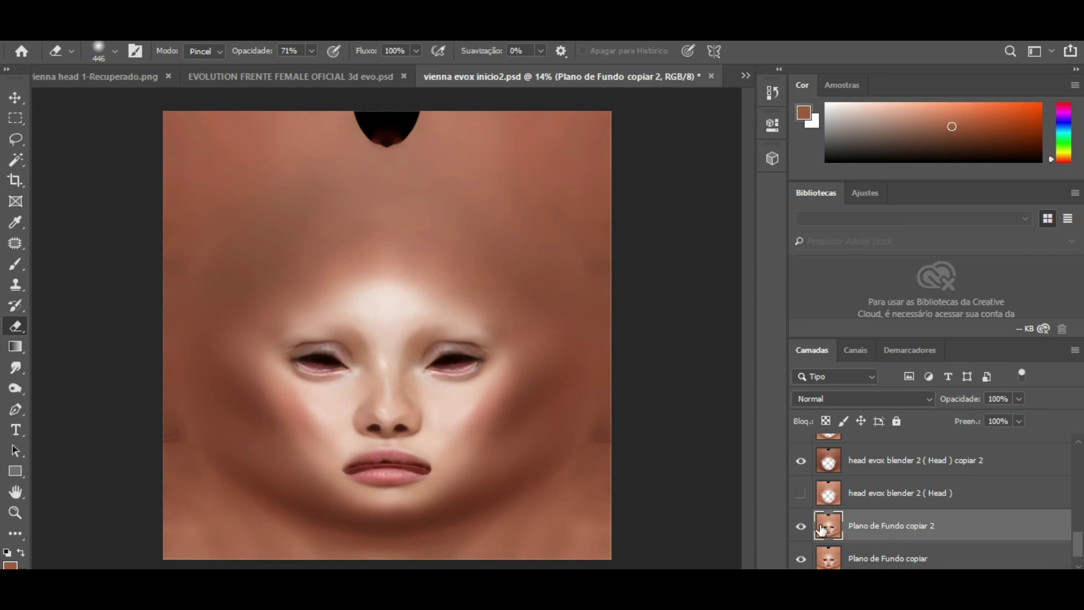
Apply an Exposure adjustment to the Plano de Fundo copiar 2 layer using the persco.eap preset with gamma correction 0,63.
click(131, 41)
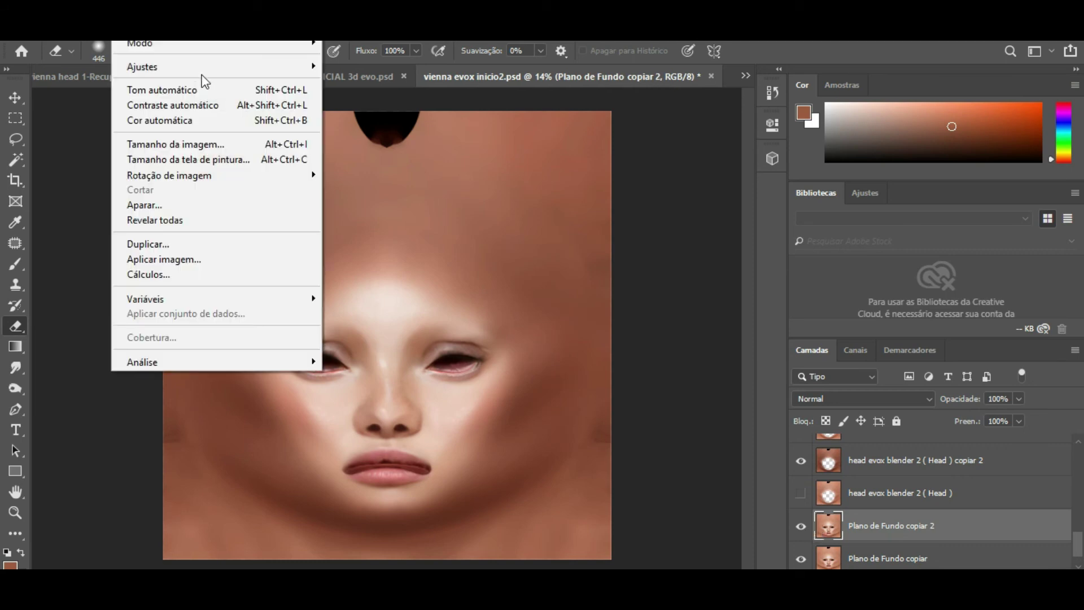
mouse_move(308, 65)
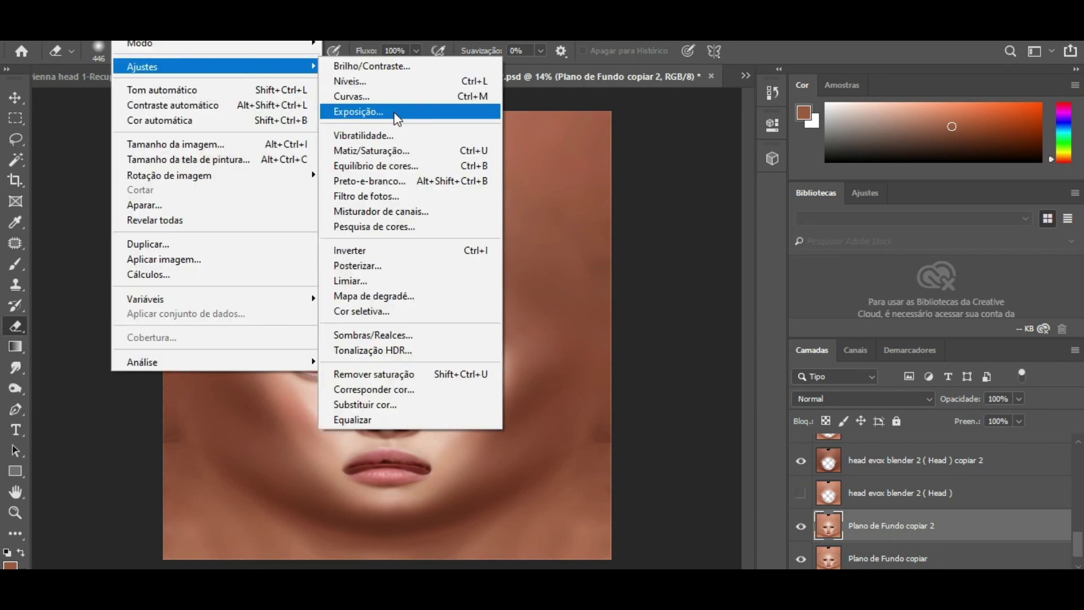
click(390, 109)
text(0)
click(872, 252)
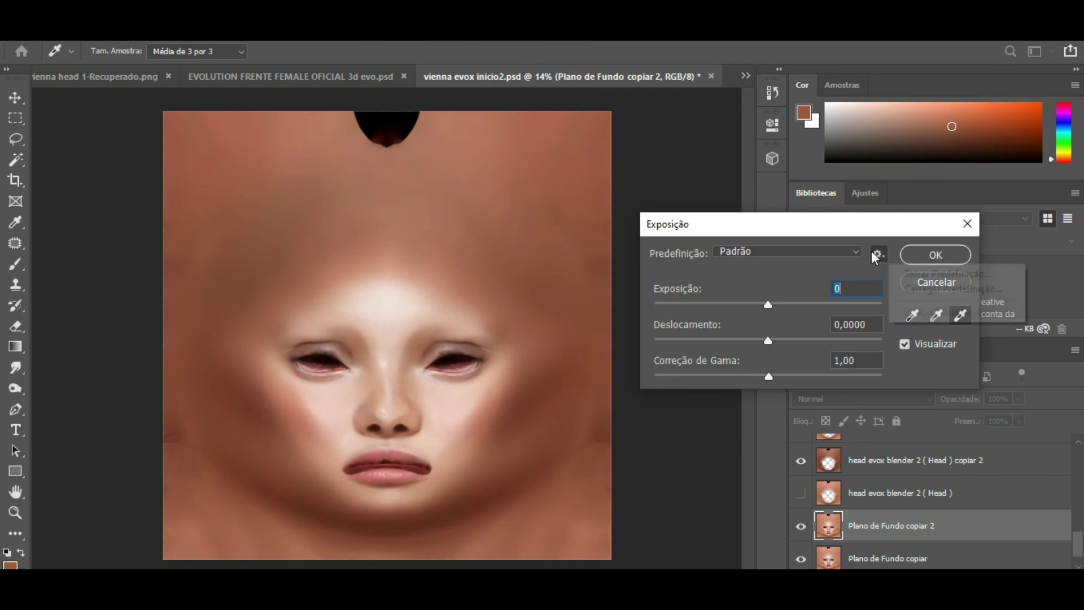
click(927, 287)
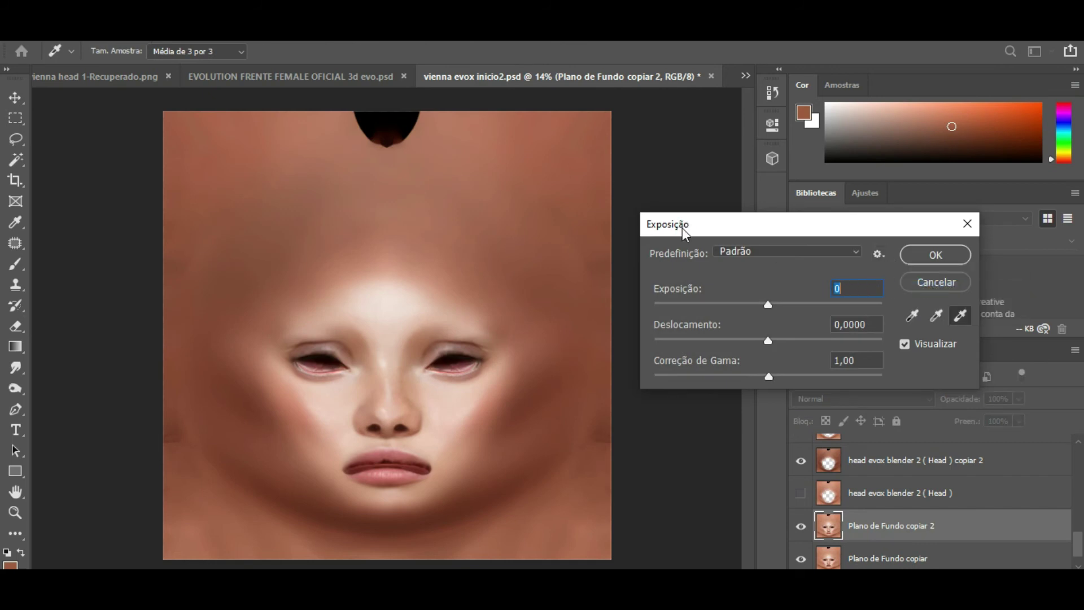
double_click(737, 306)
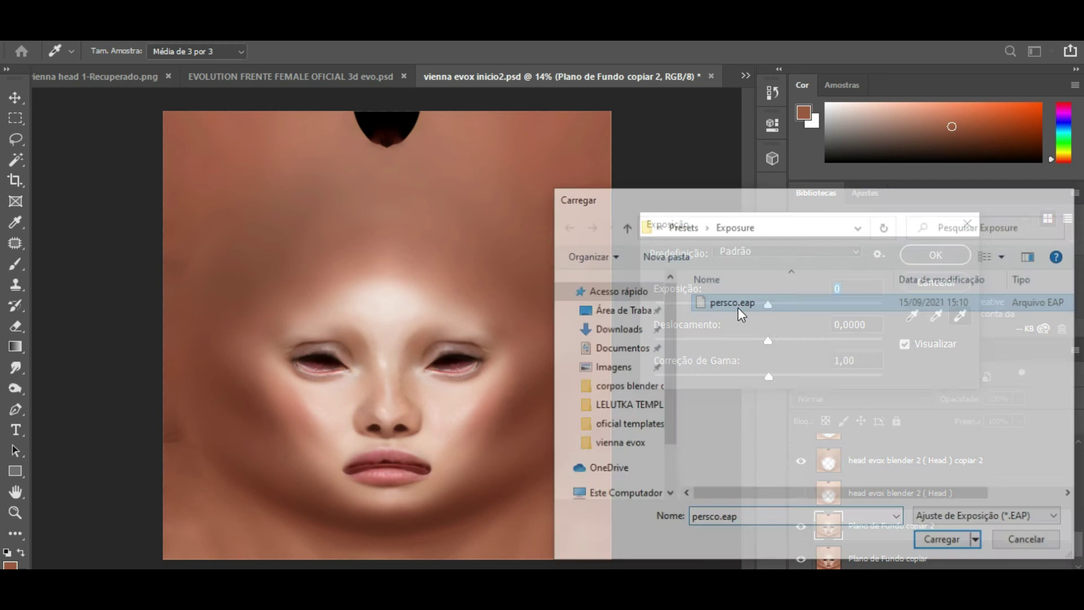
click(938, 253)
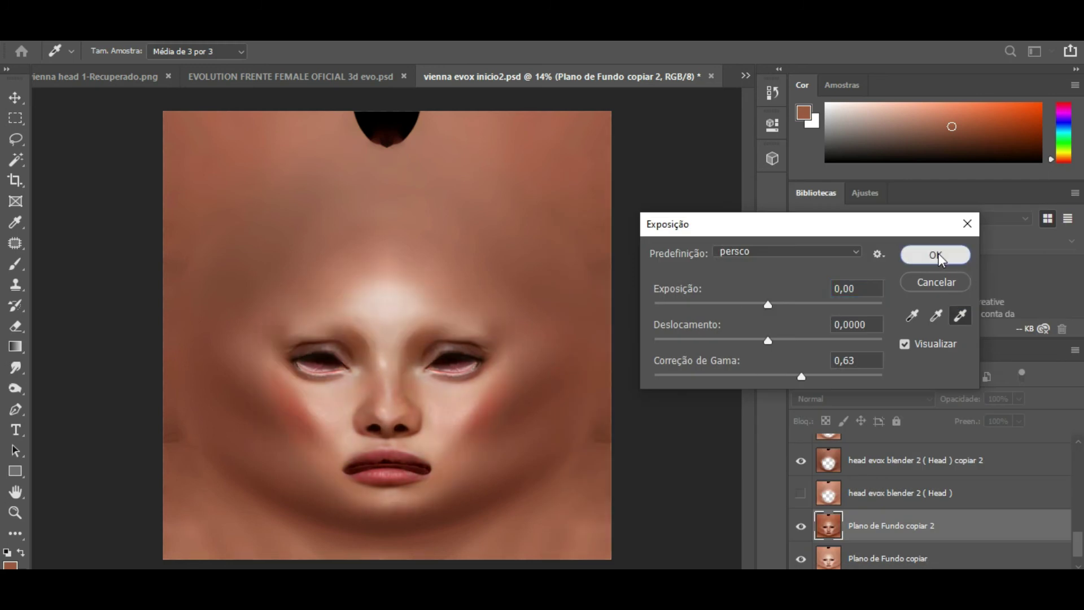
key(e)
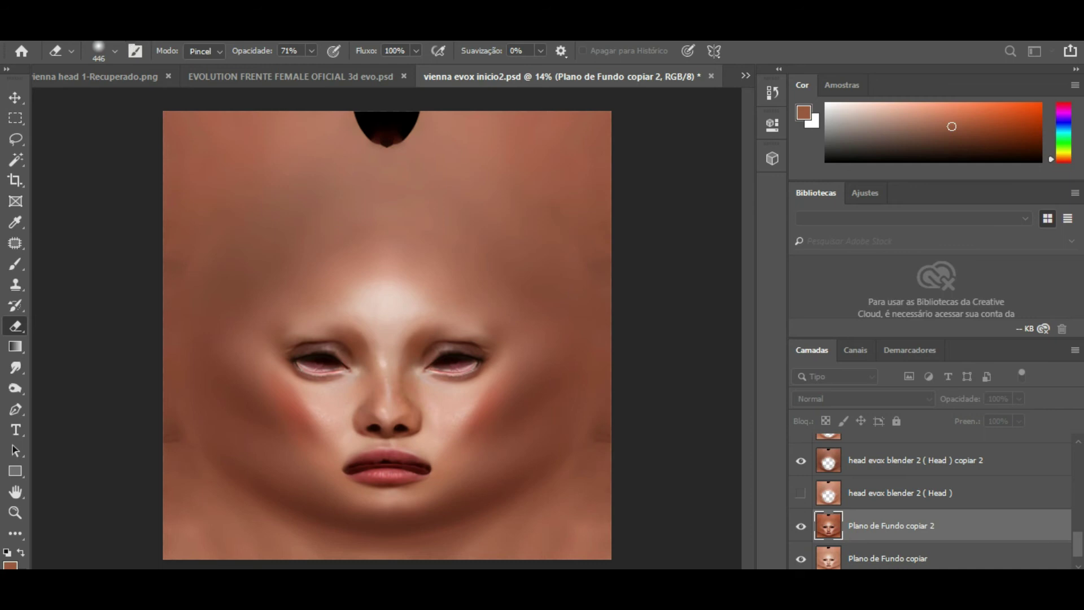
Apply a Hue/Saturation adjustment to the Plano de Fundo copiar 2 layer using the pescu.ahu preset with saturation -22.
click(141, 34)
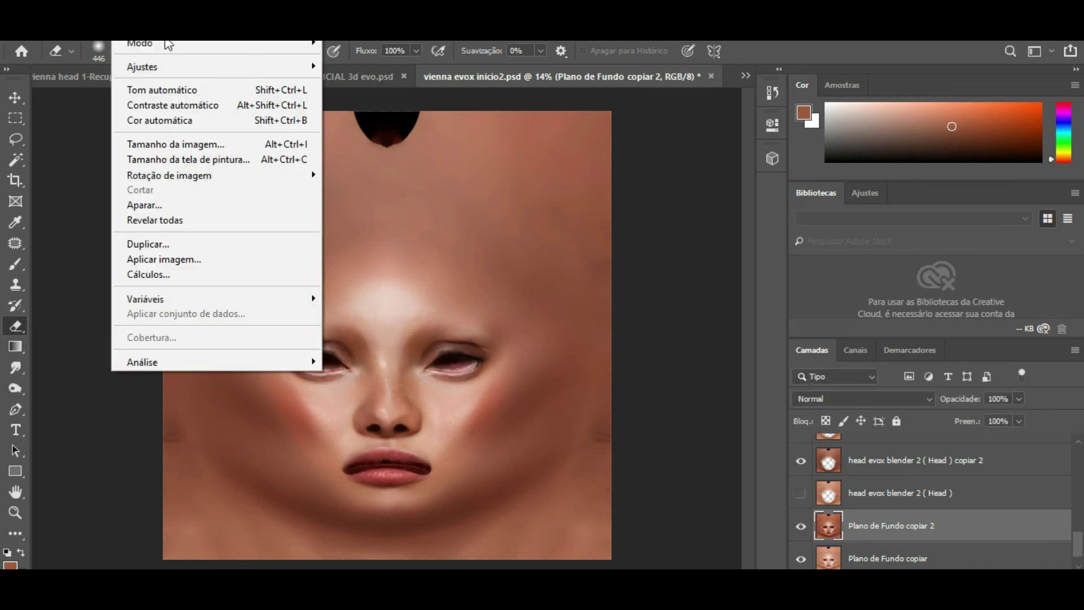
mouse_move(215, 68)
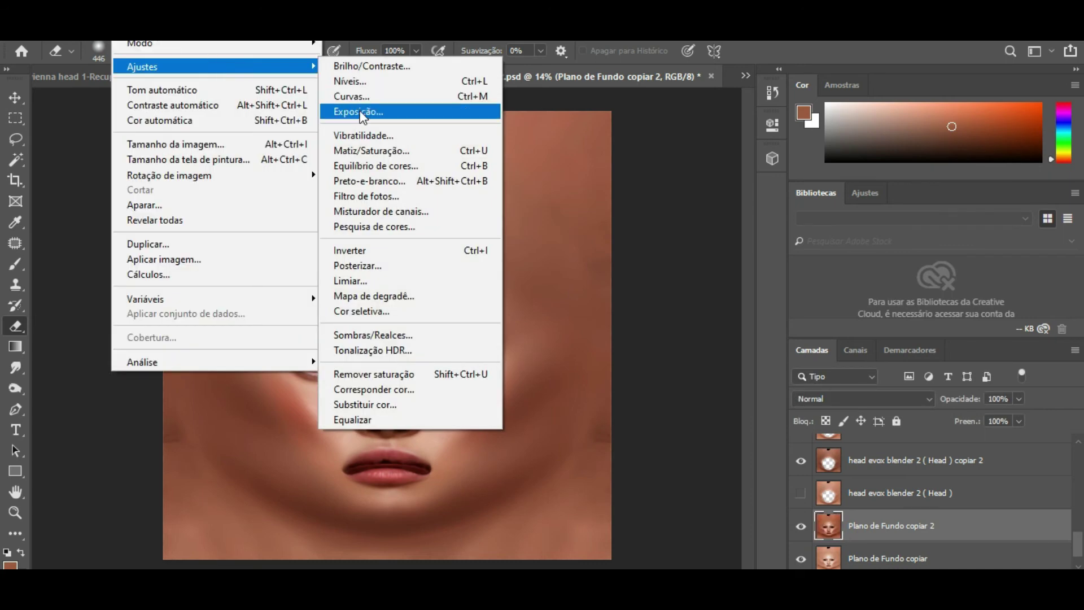
click(414, 149)
click(843, 173)
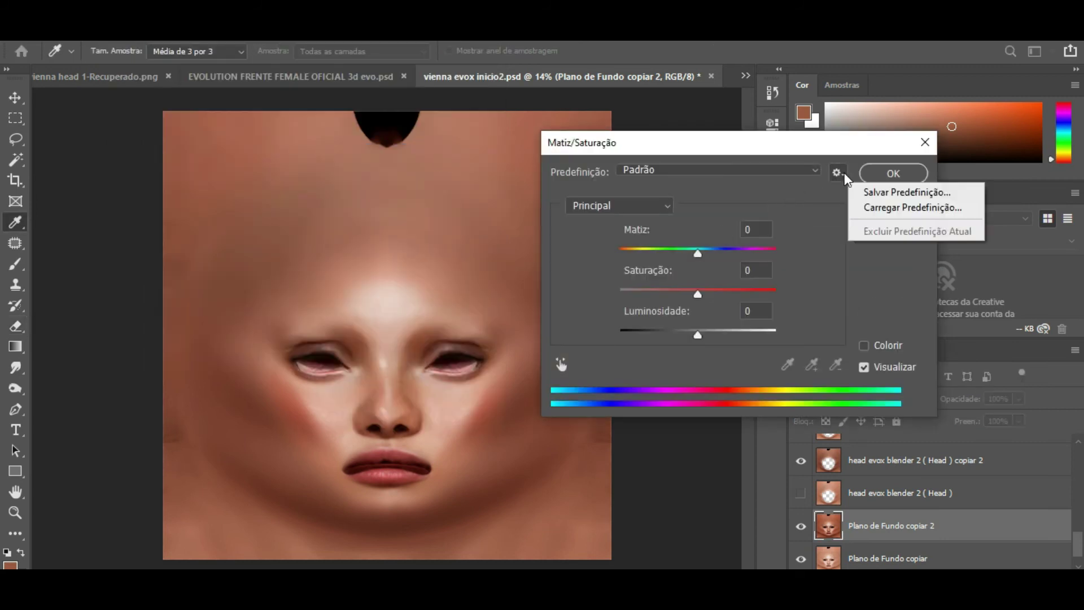
click(896, 204)
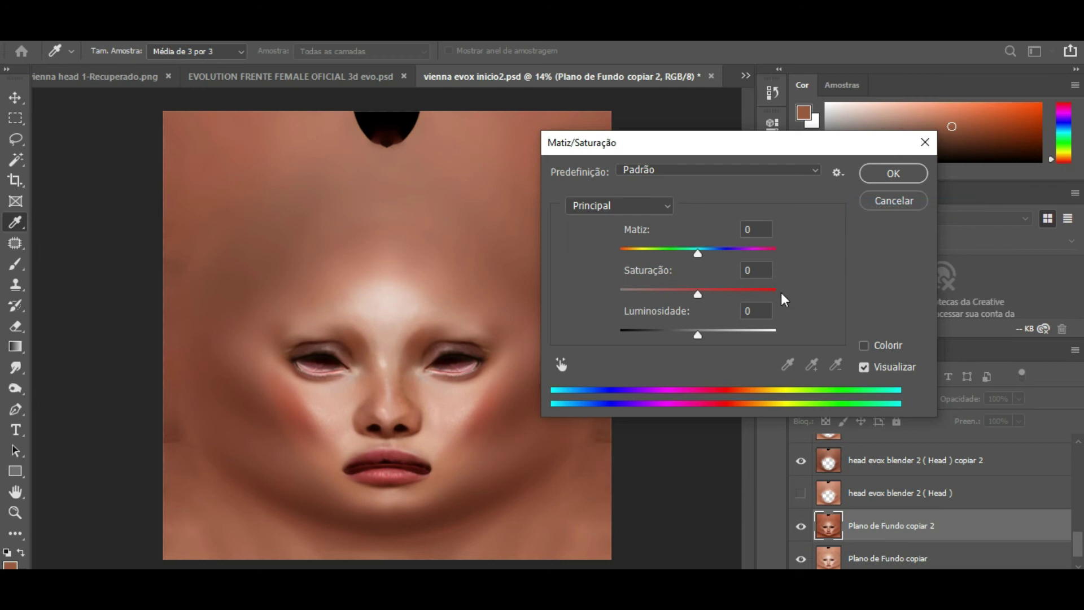
click(722, 275)
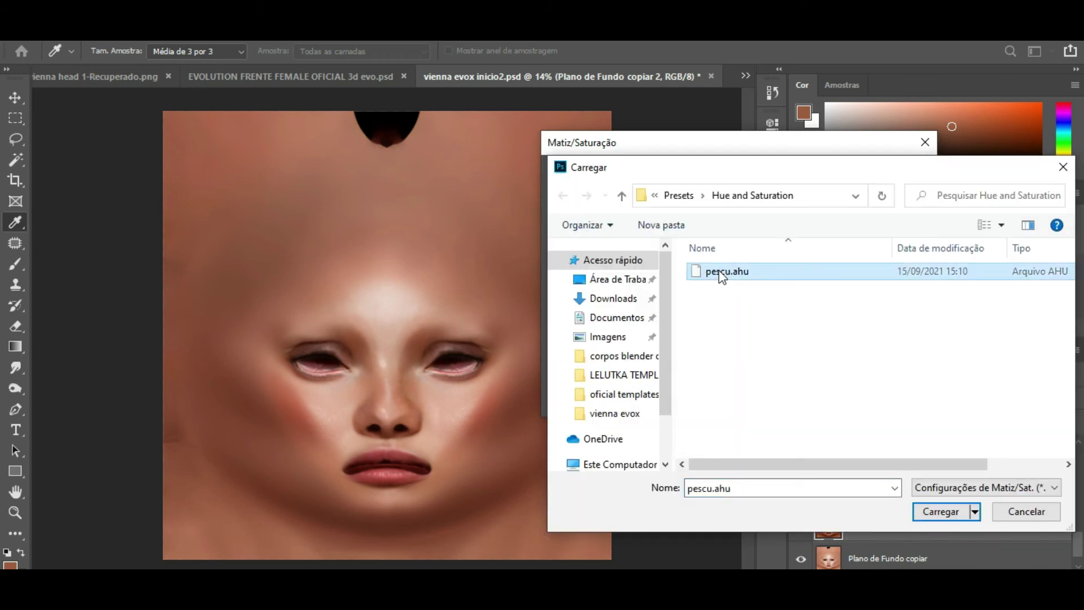
click(939, 510)
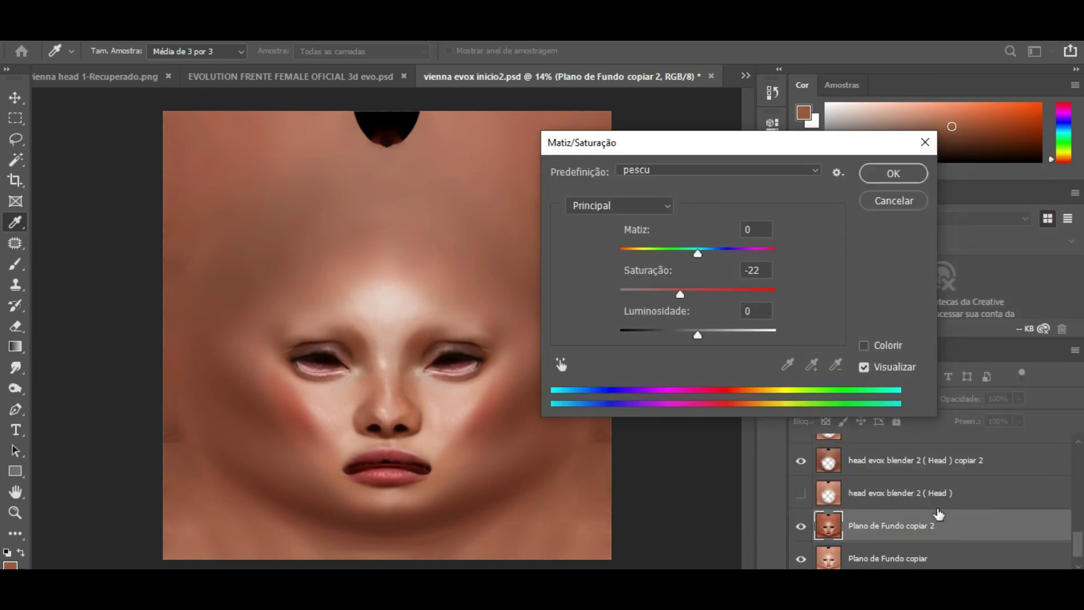
click(892, 175)
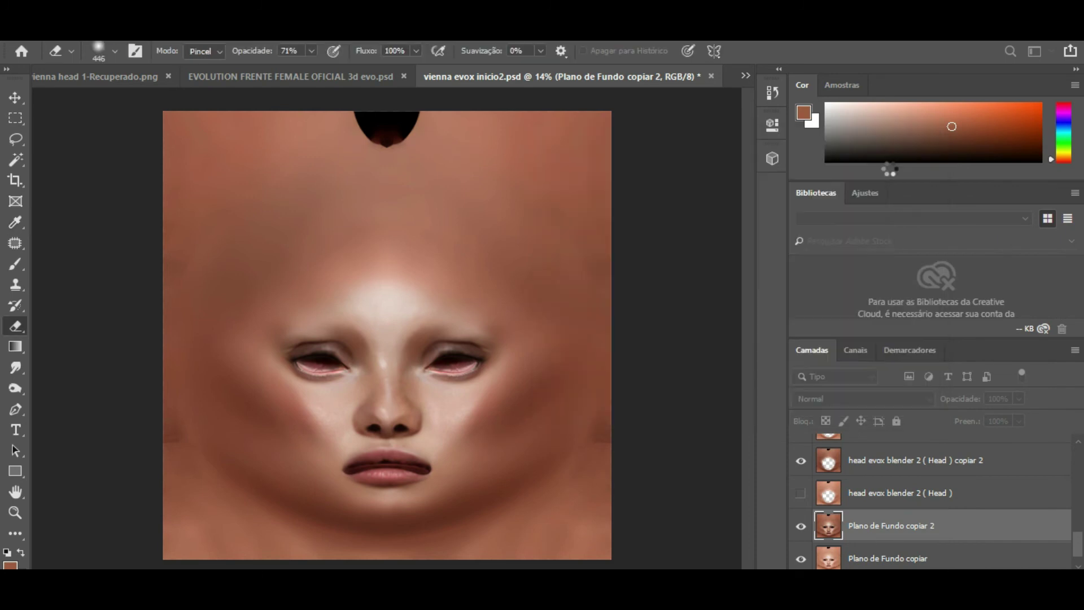
Examine the adjusted face texture up close around the eyes, nose and lips, and as a whole.
scroll(399, 314, down, 3)
scroll(403, 418, down, 1)
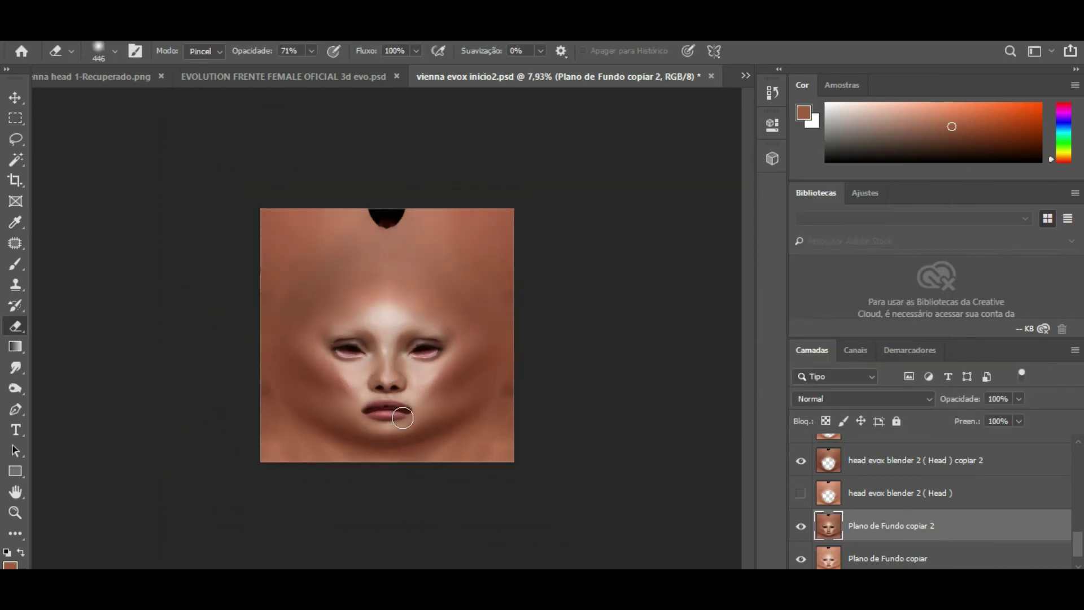
scroll(415, 432, up, 3)
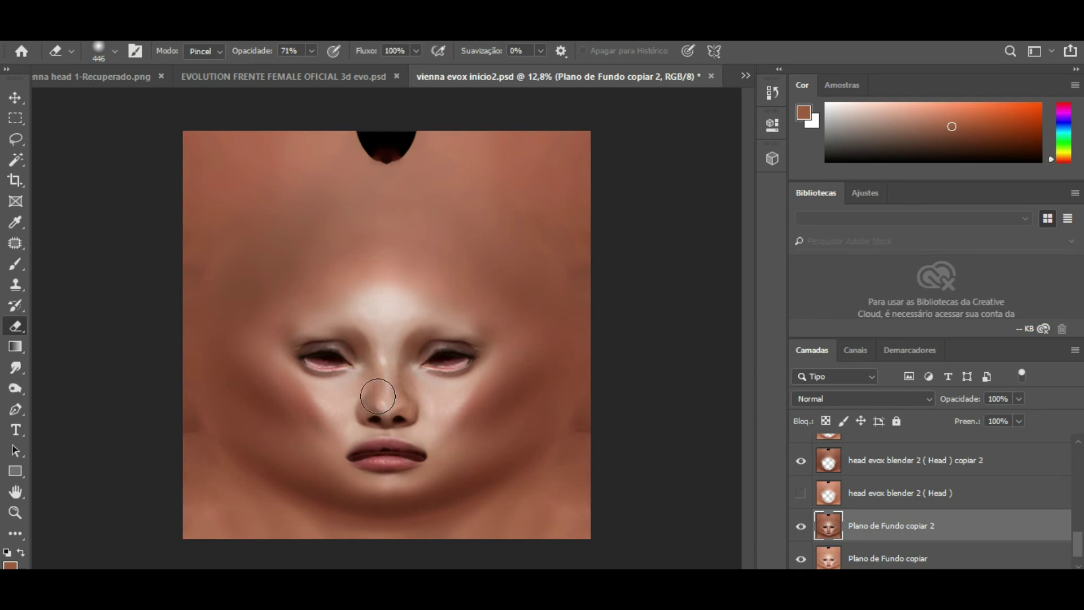
scroll(389, 432, up, 6)
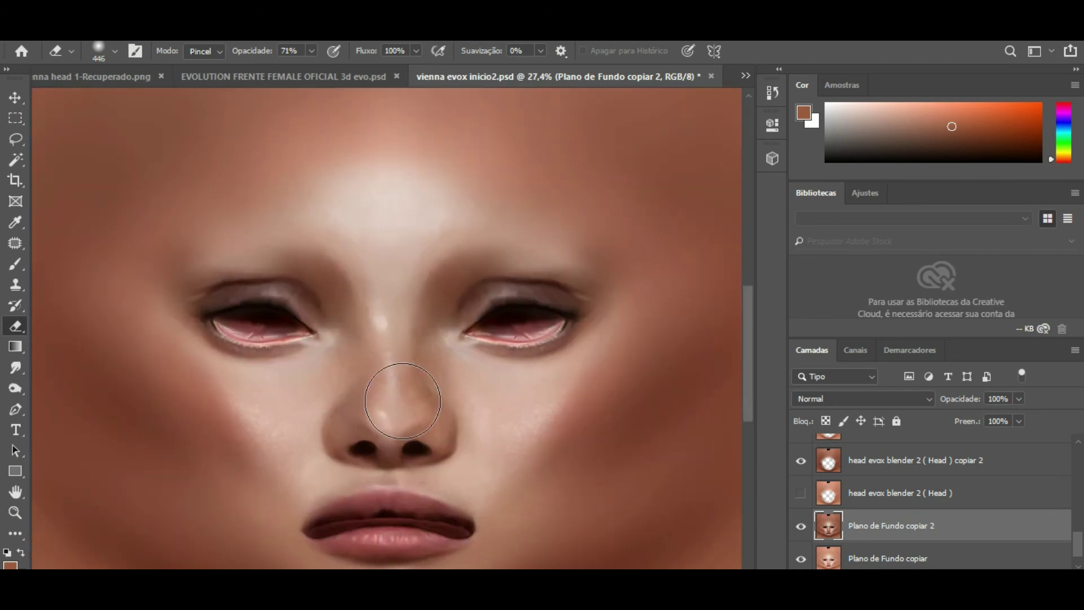
scroll(417, 393, up, 2)
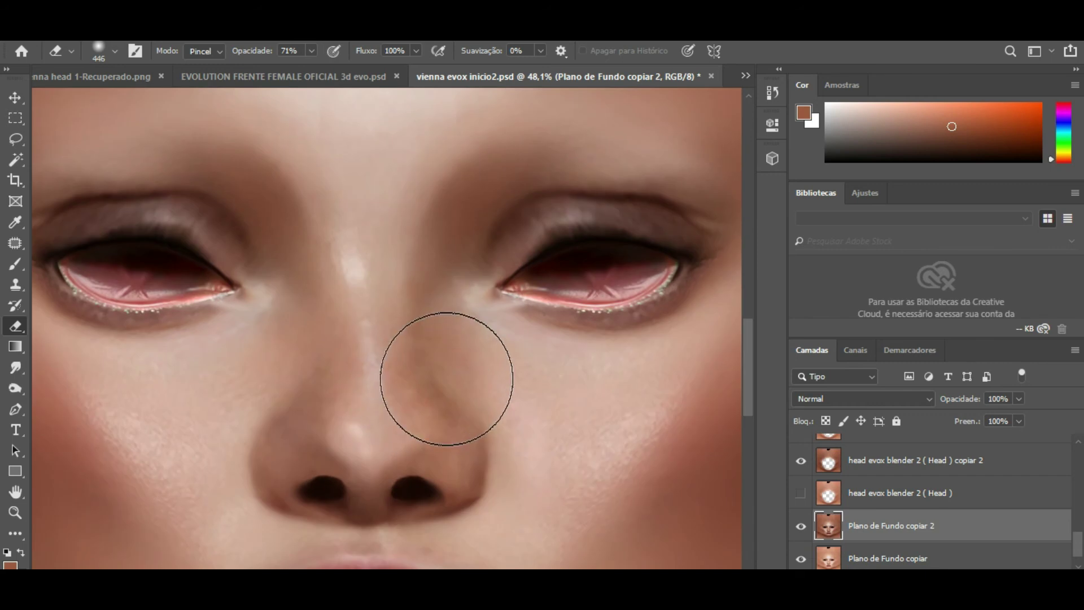
scroll(389, 491, up, 2)
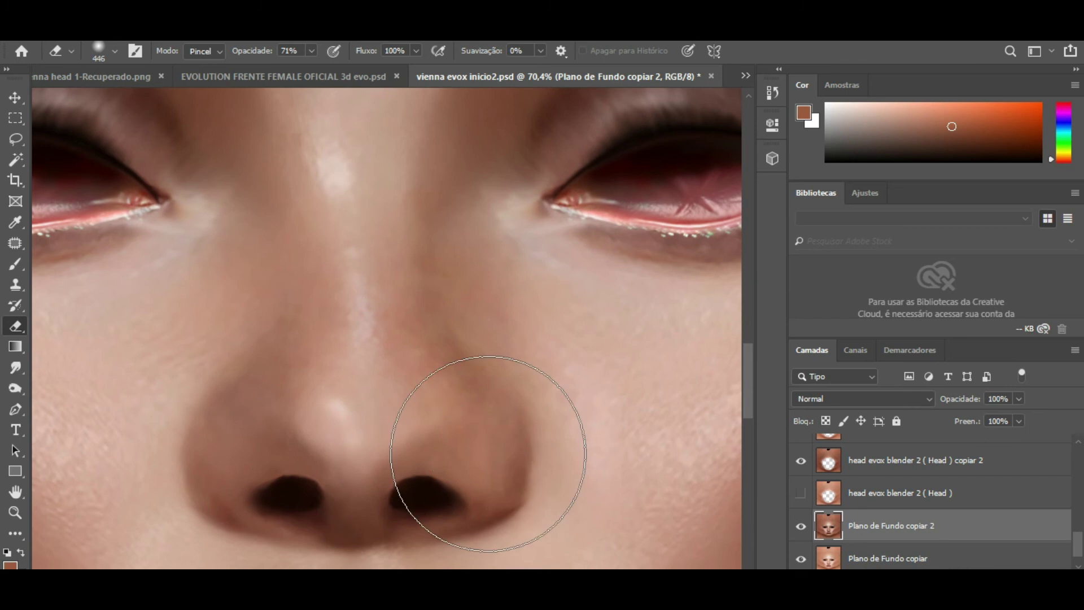
scroll(474, 383, down, 2)
scroll(459, 363, down, 1)
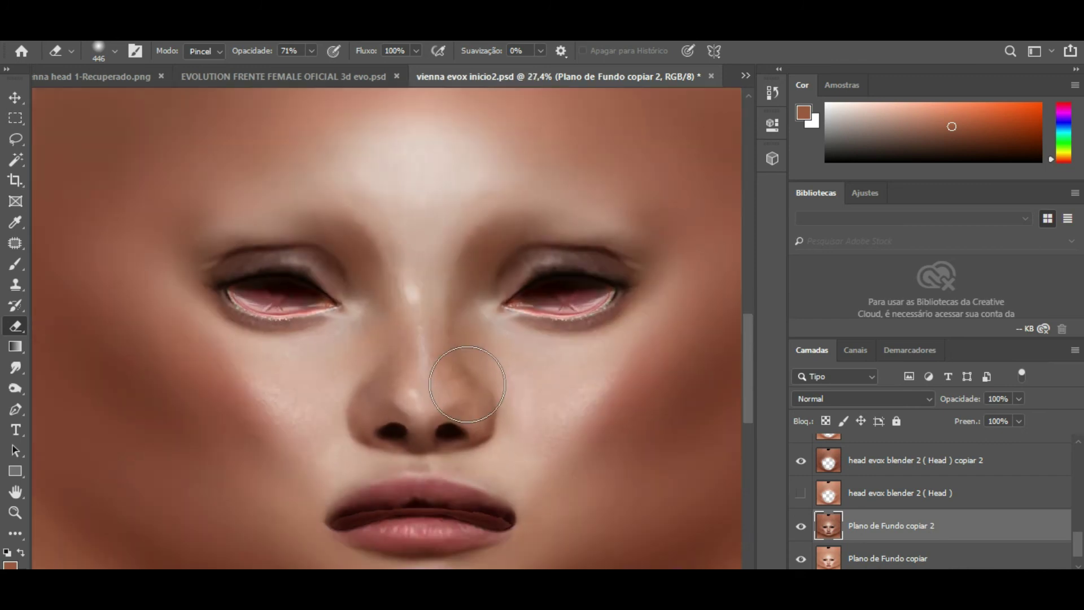
scroll(486, 378, down, 1)
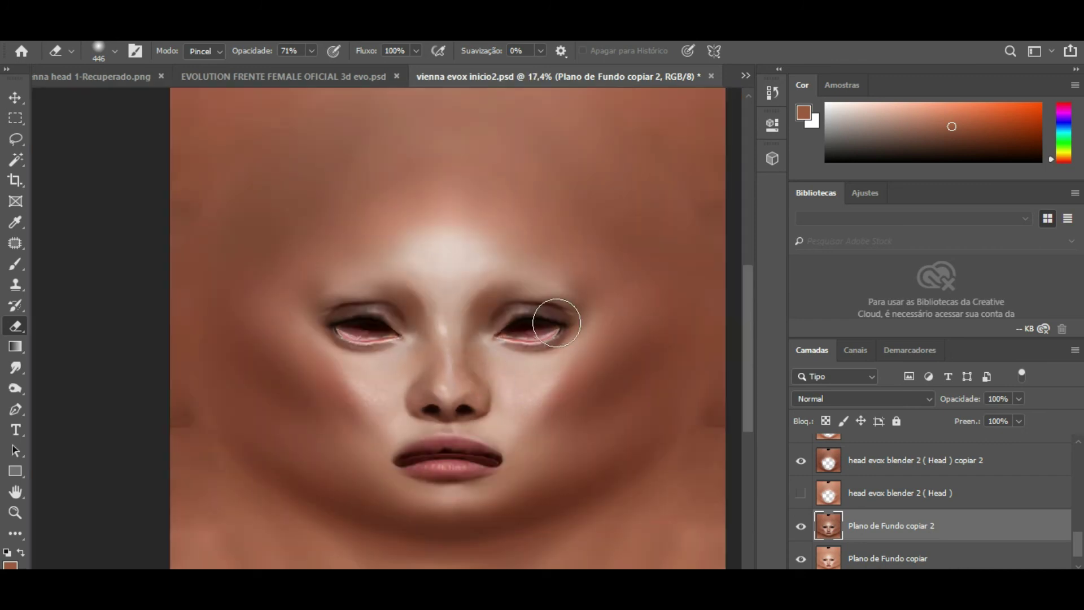
scroll(557, 323, down, 1)
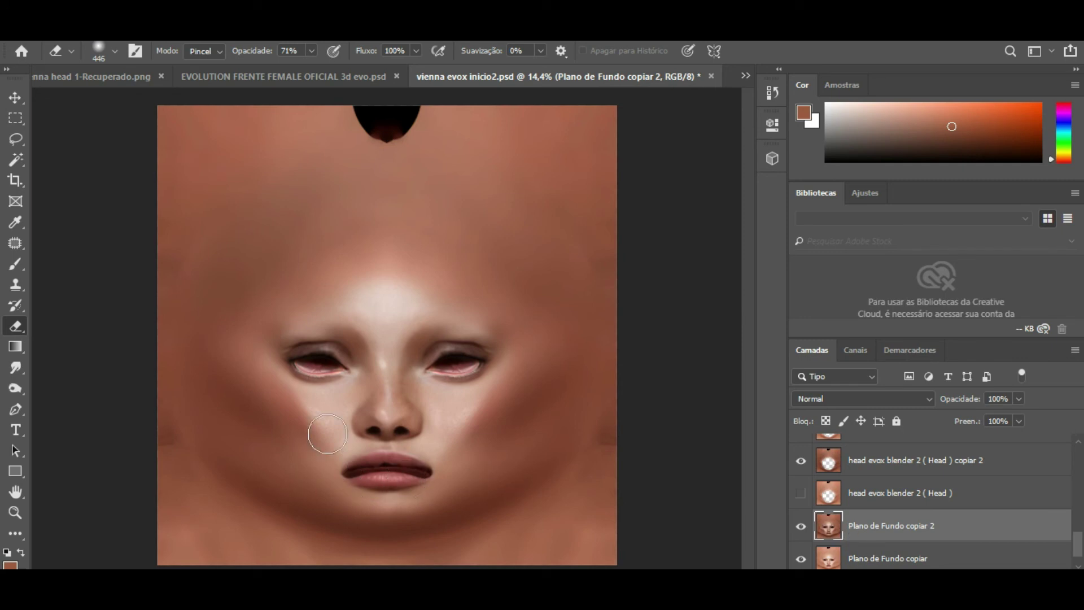
Erase the darkened lips on the Plano de Fundo copiar 2 layer with a soft 387 px eraser and compare with the layer hidden.
scroll(317, 429, up, 1)
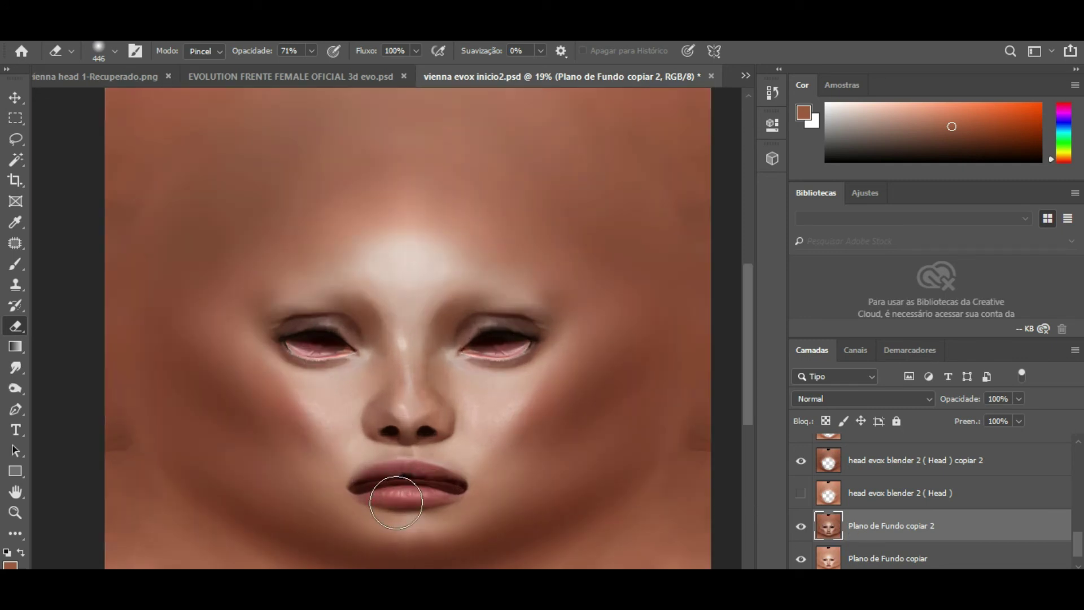
right_click(456, 487)
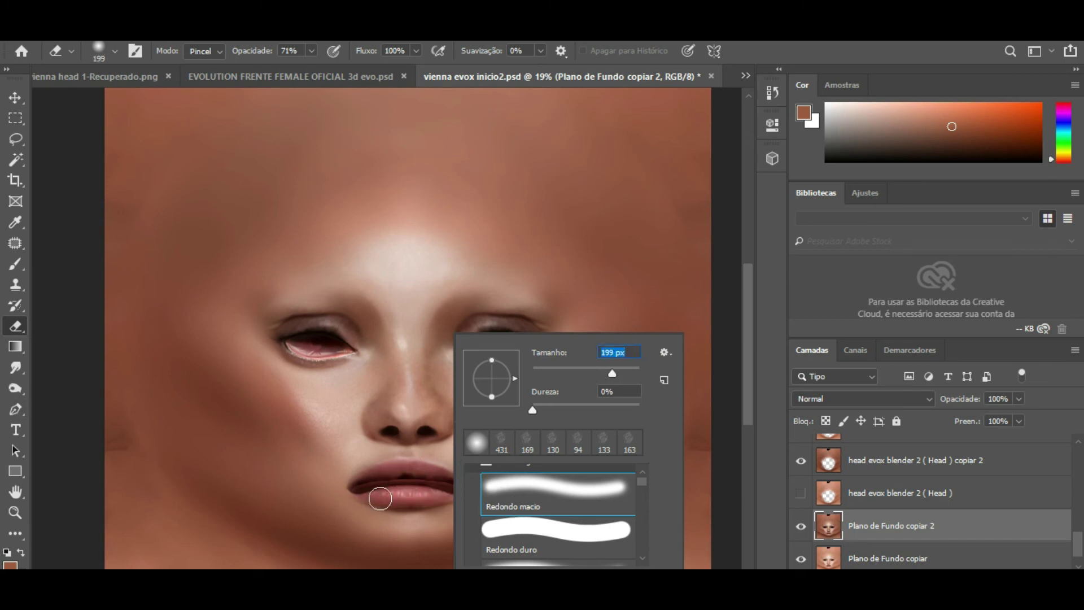
click(625, 372)
click(402, 477)
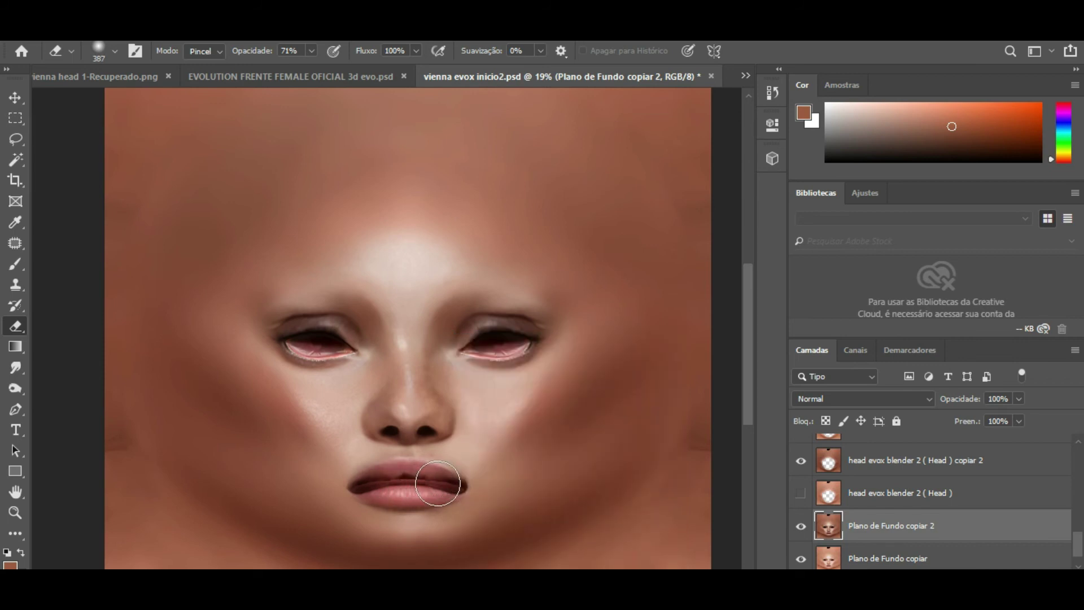
mouse_move(409, 482)
mouse_down()
mouse_move(436, 484)
mouse_move(378, 488)
mouse_move(451, 485)
mouse_move(364, 481)
mouse_move(451, 487)
mouse_move(365, 485)
mouse_up()
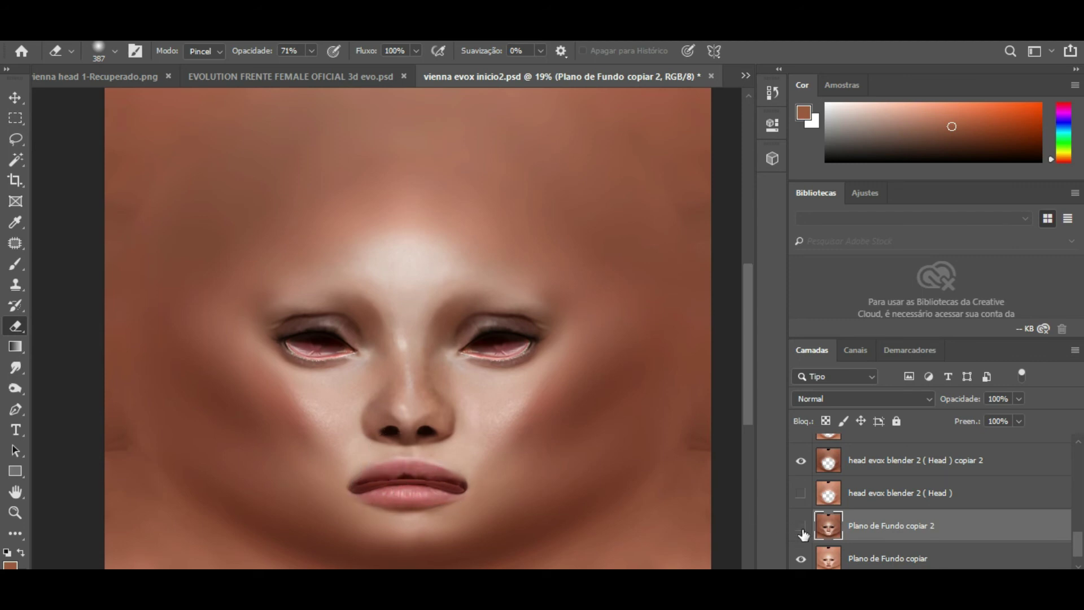
click(802, 530)
click(802, 528)
scroll(423, 329, down, 3)
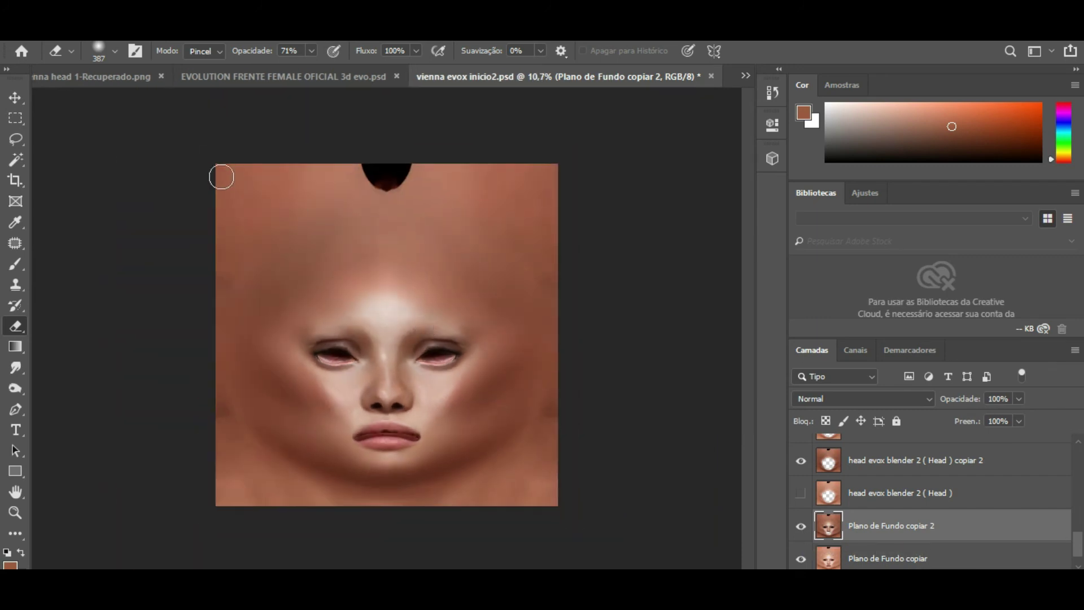
Save a PNG copy of the head texture in the vienna evox folder, overwriting vienna evox inicio2 TEDTRR.
click(35, 41)
click(118, 202)
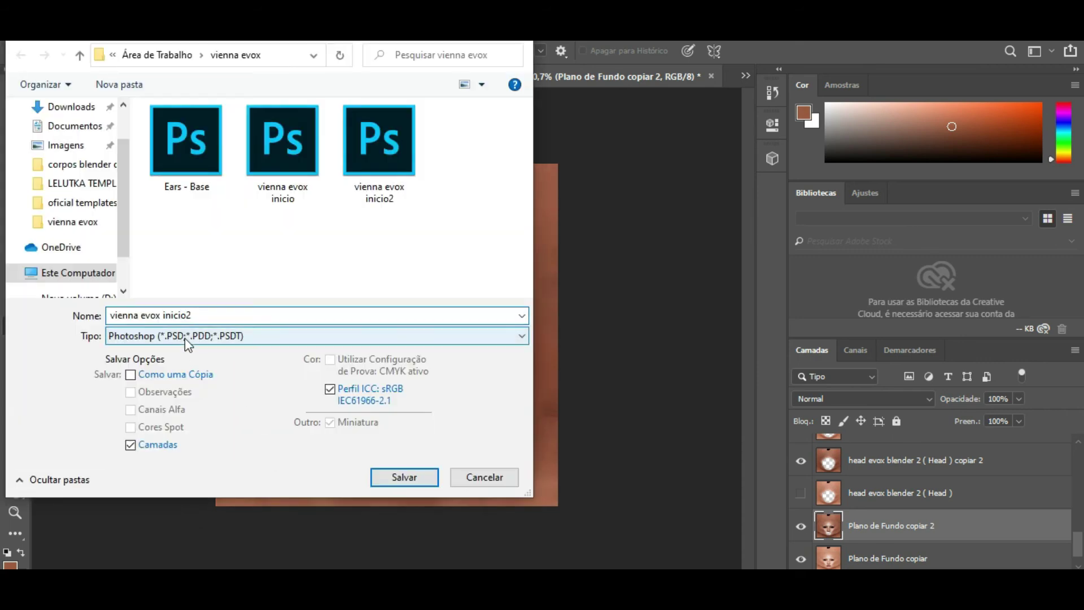
click(185, 337)
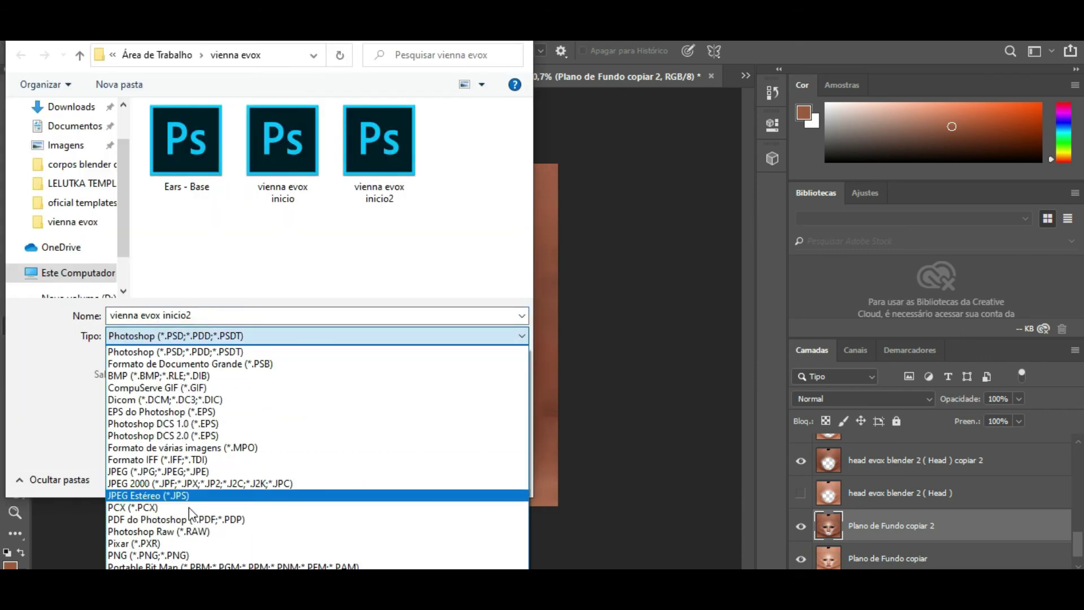
click(161, 550)
drag(527, 124, 529, 198)
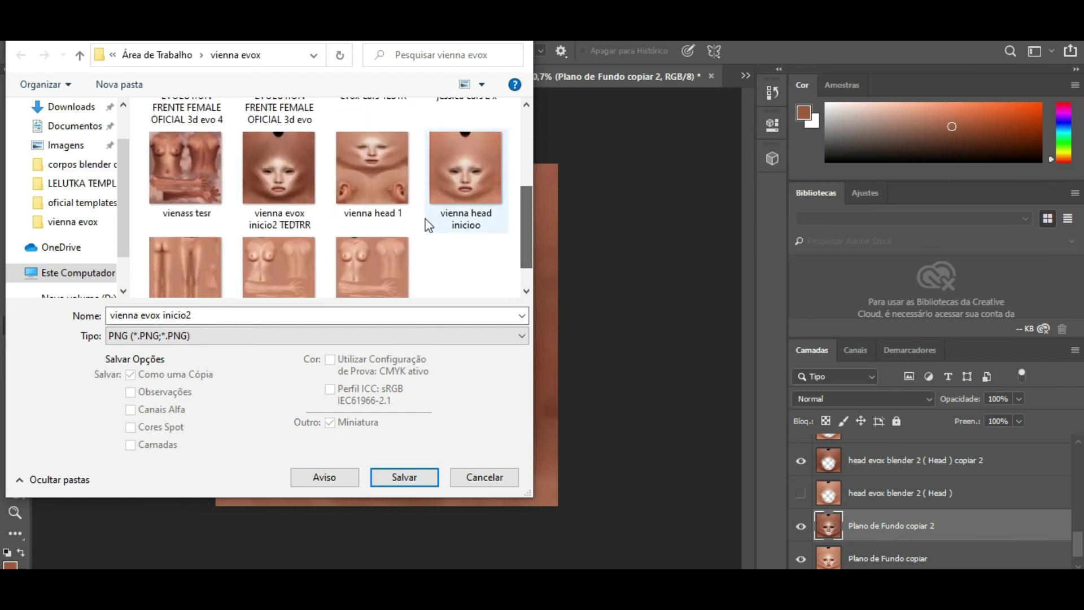
double_click(297, 182)
click(574, 310)
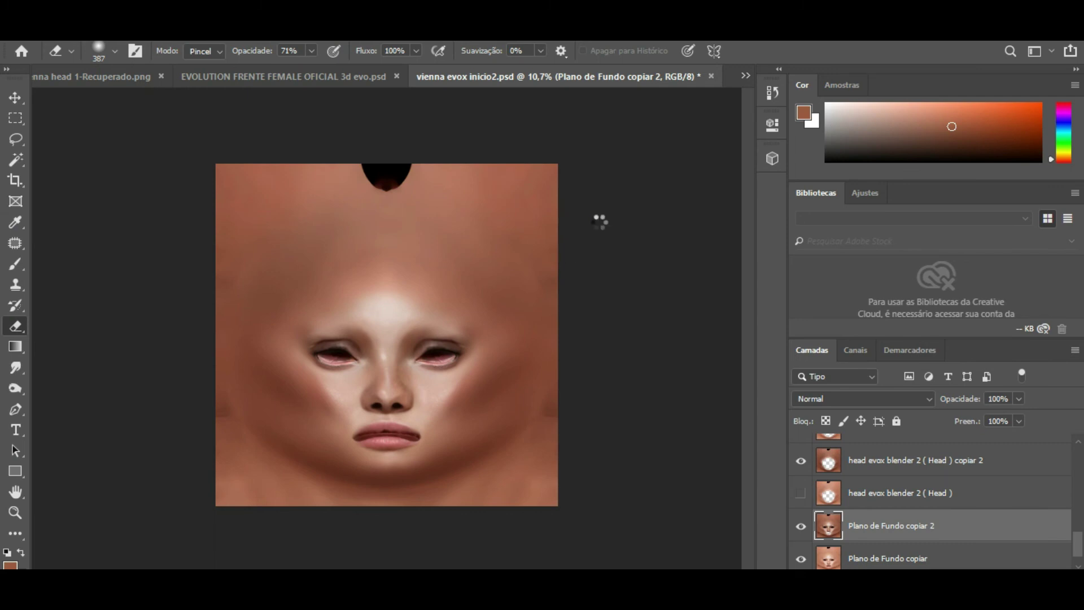
click(642, 180)
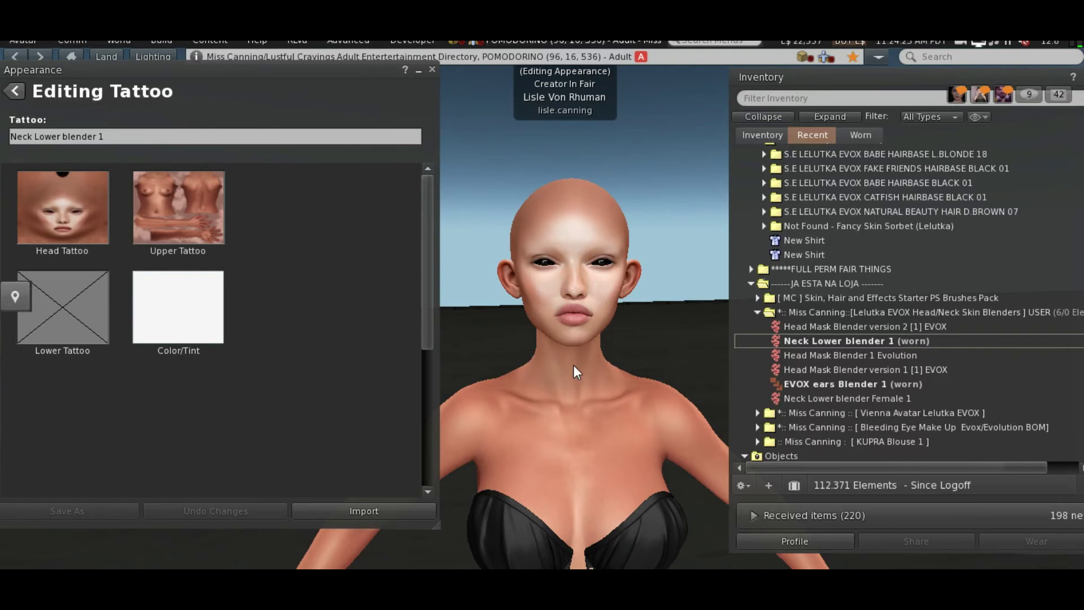
In the Second Life viewer, examine the avatar's face and neck from the front and in profile with the darker head texture.
drag(576, 290, 511, 341)
drag(573, 288, 569, 333)
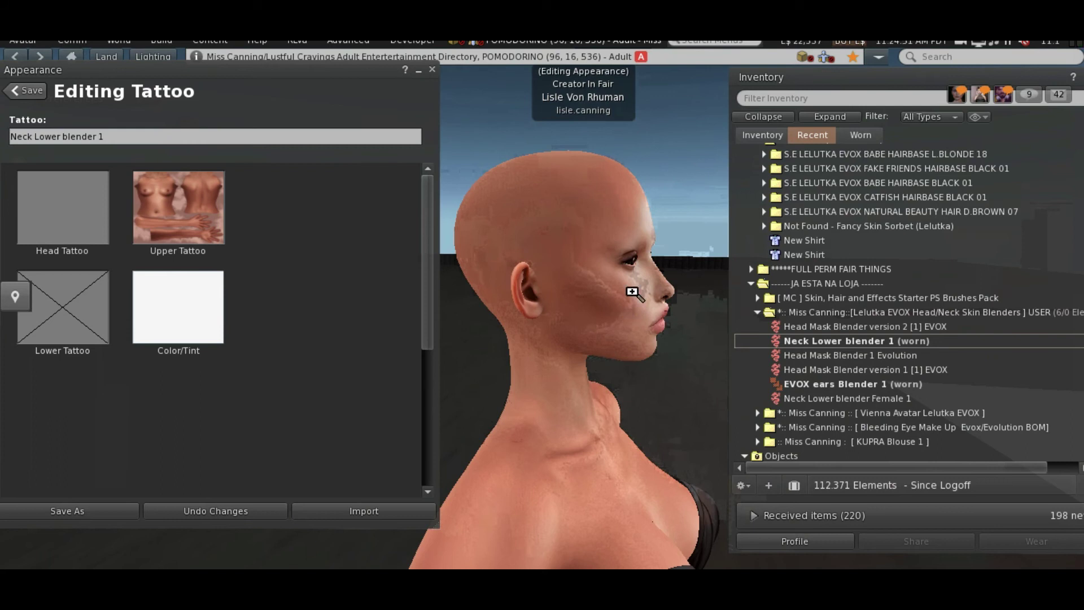
key(Escape)
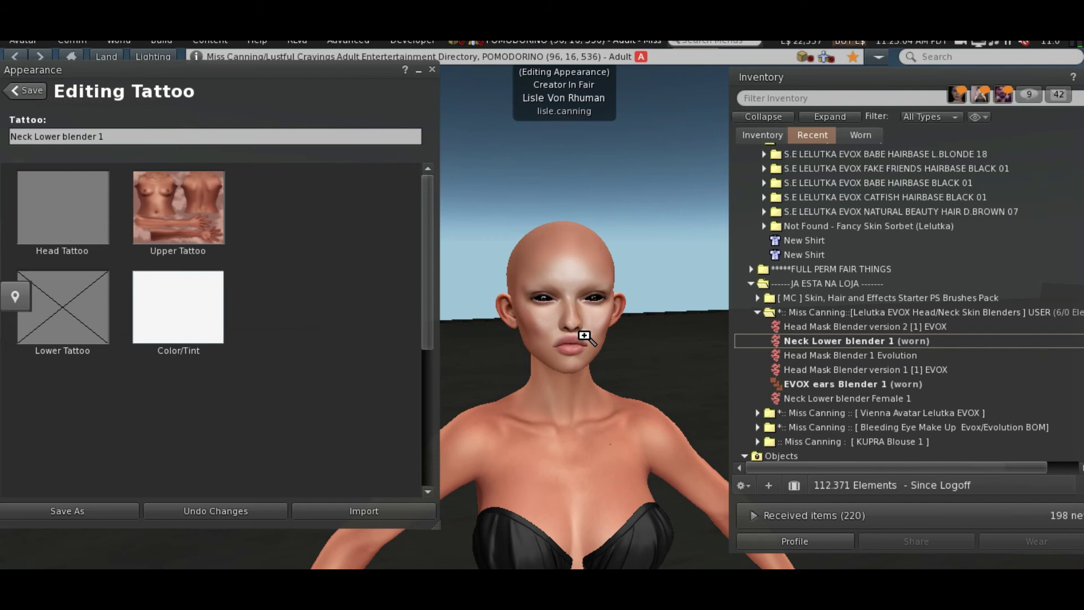
drag(570, 324, 569, 317)
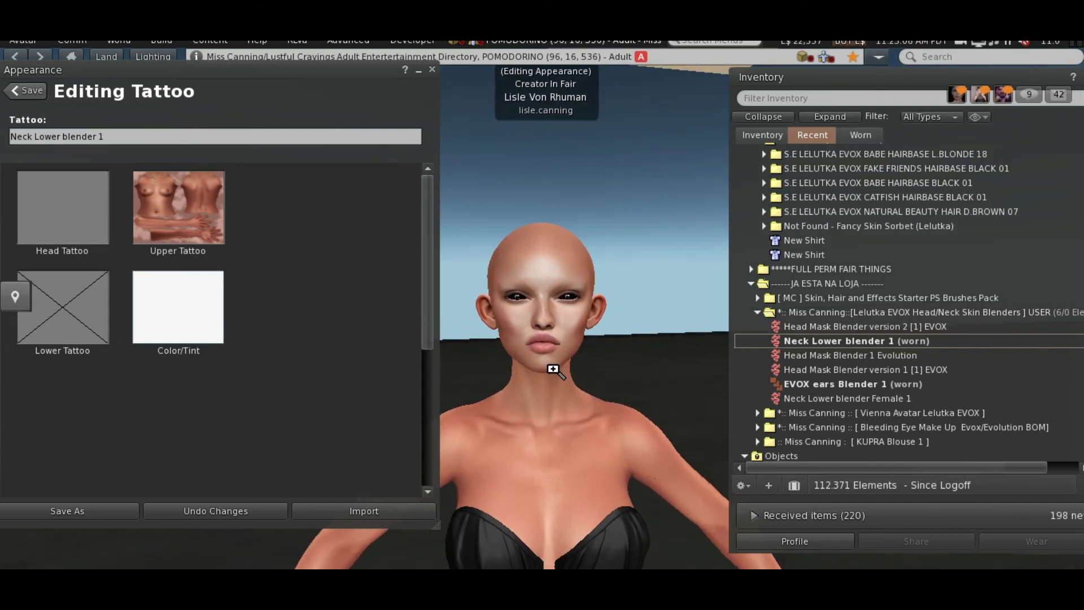
Switch from the viewer to Photoshop and show the neck area of the vienass tesr.png torso texture up close.
scroll(553, 370, up, 2)
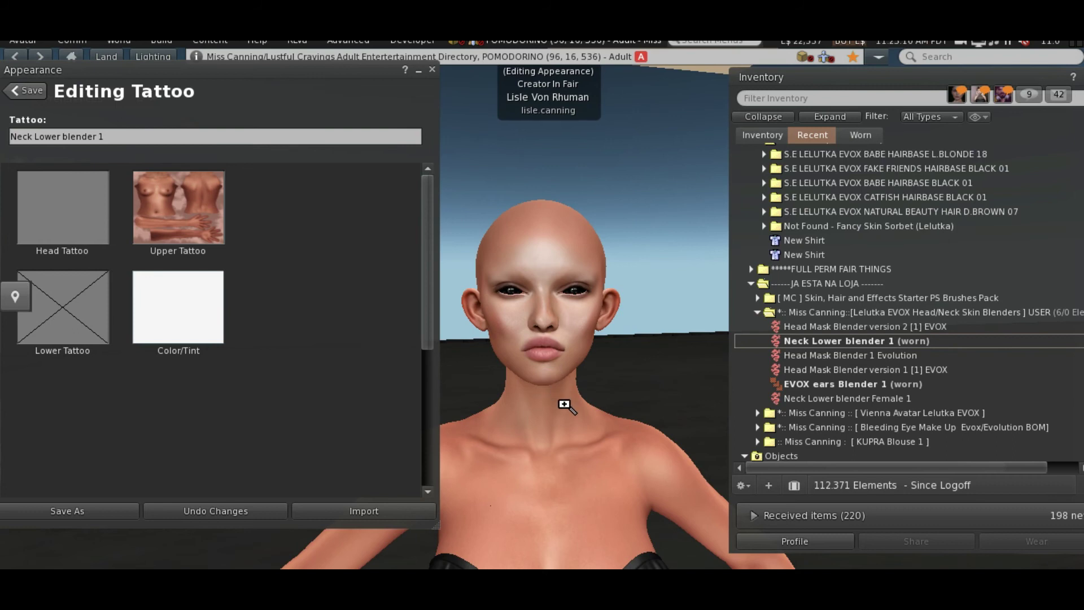
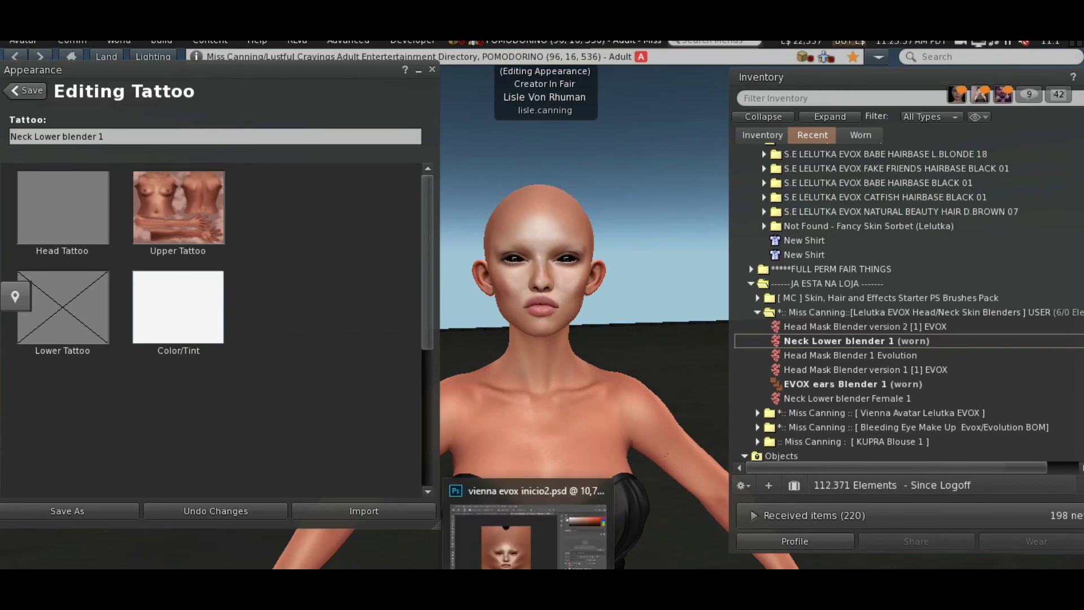
click(559, 539)
click(742, 76)
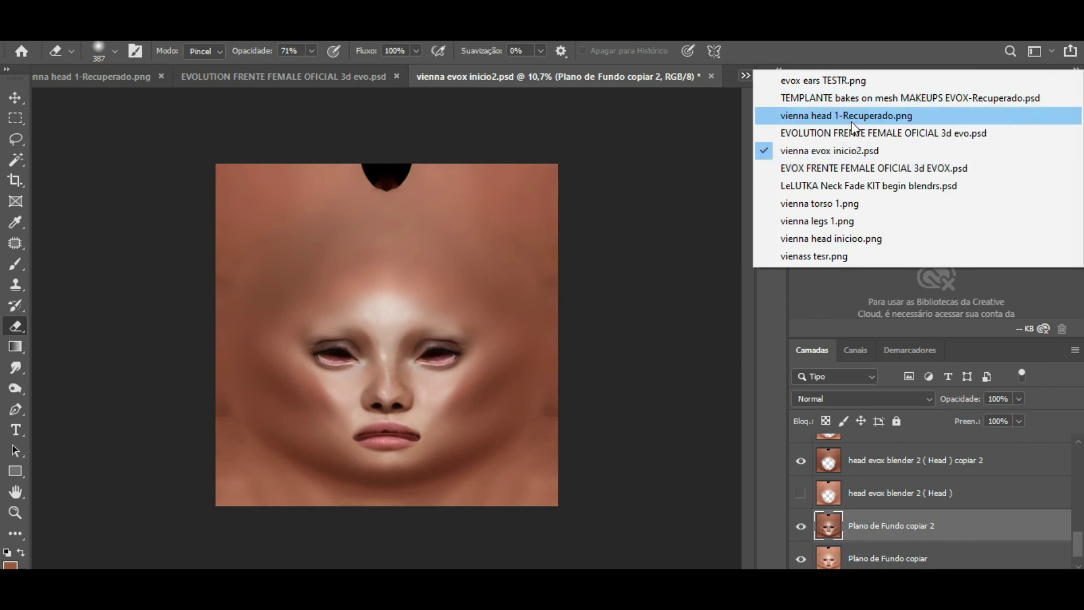
click(850, 204)
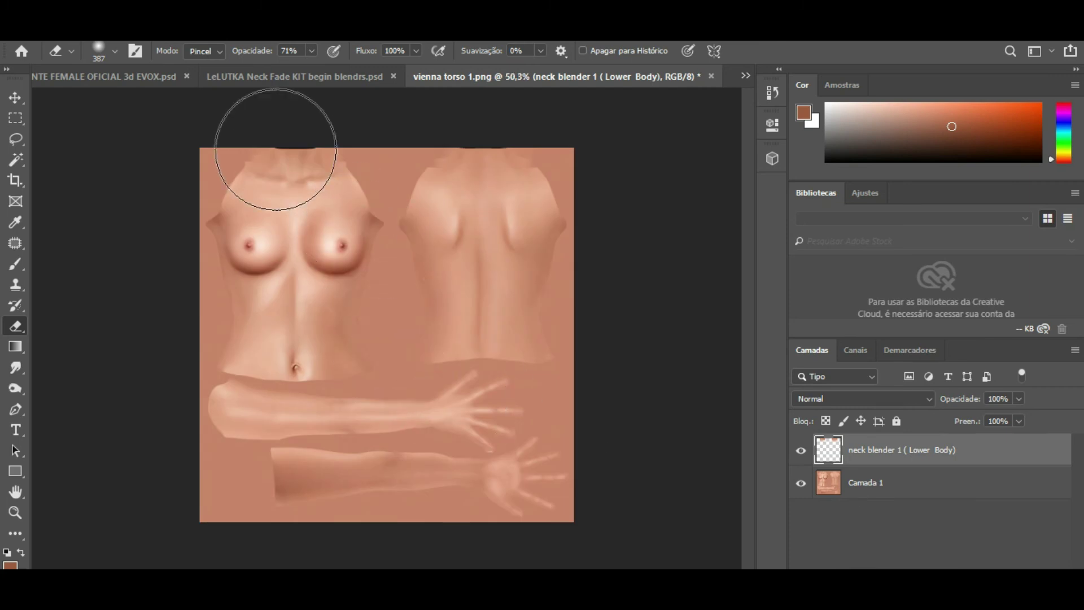
click(745, 75)
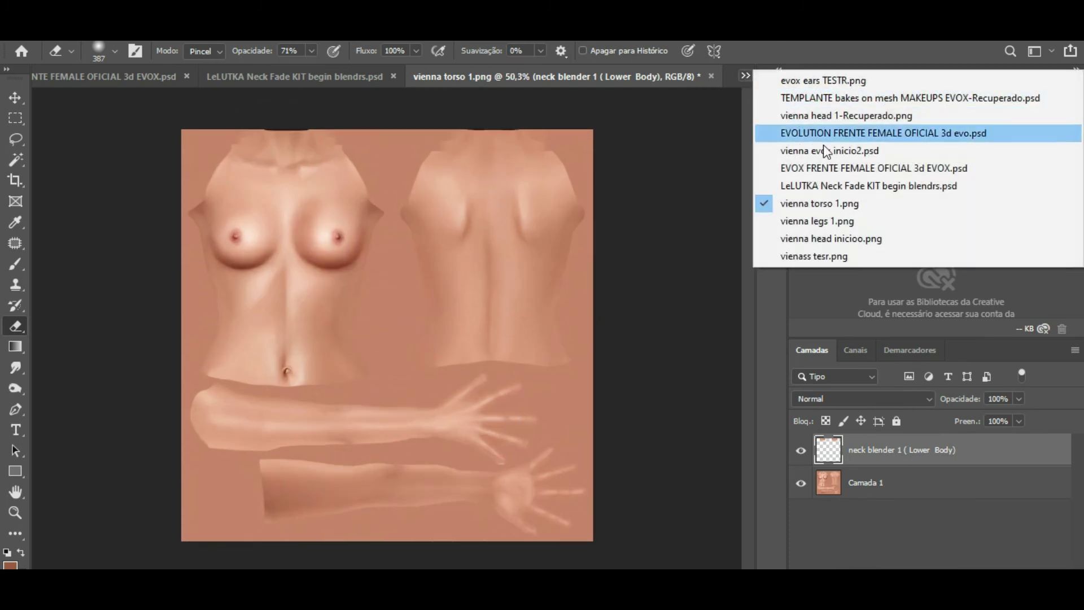
click(841, 256)
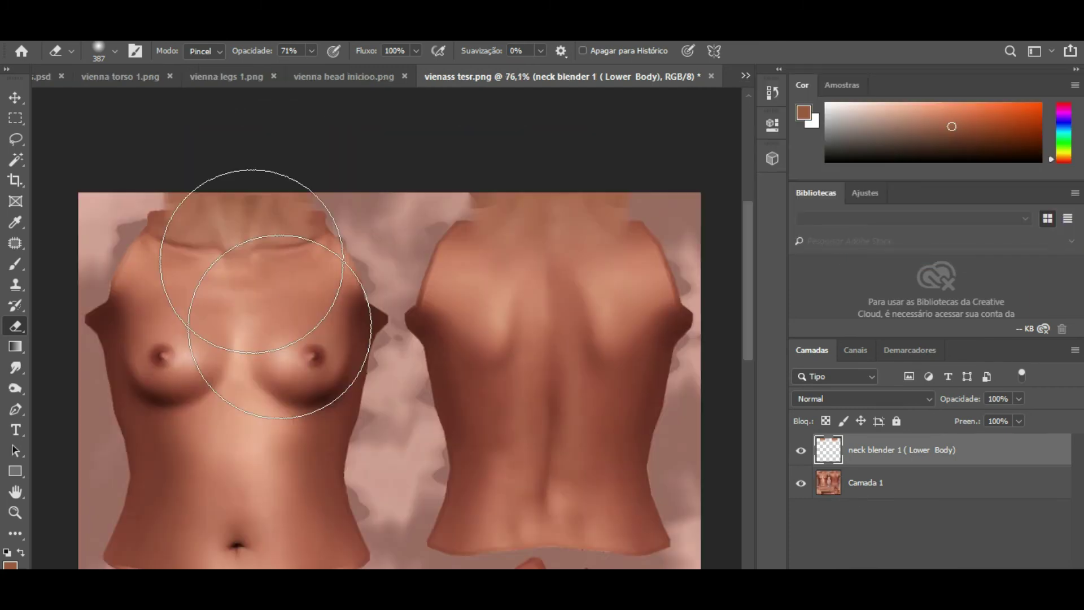
scroll(215, 192, up, 2)
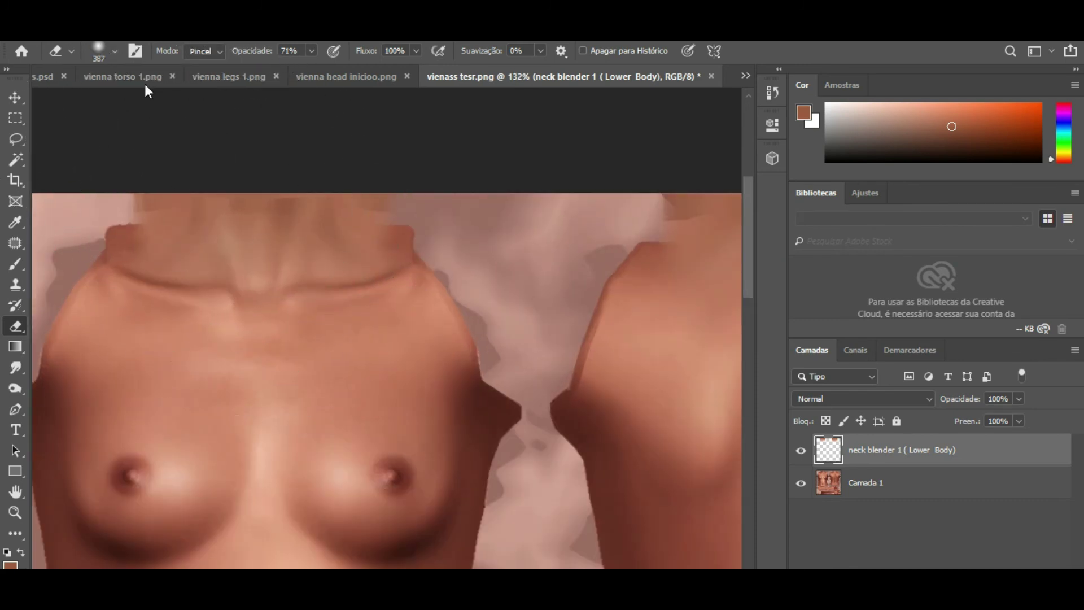
Adjust Levels on the neck blender 1 ( Lower Body) layer with input black 18, midtone 1 and output white 235.
click(130, 37)
mouse_move(212, 68)
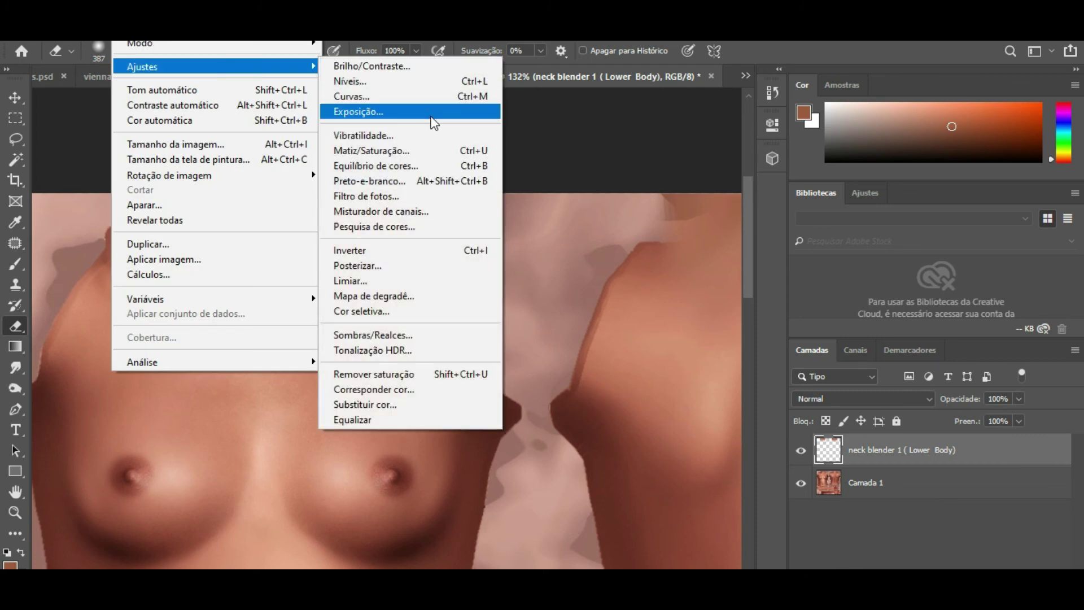
click(422, 85)
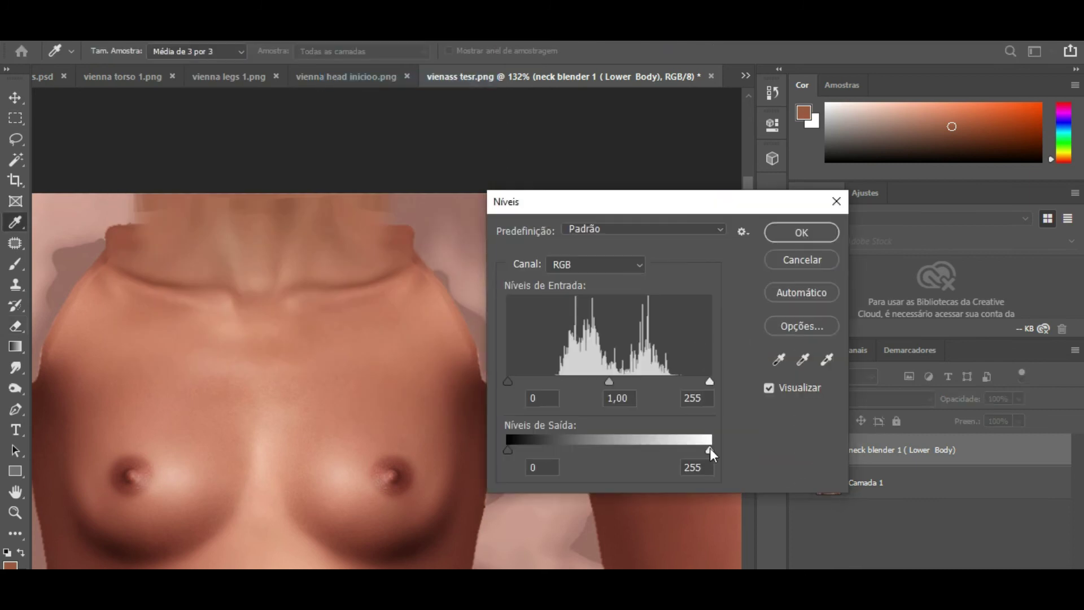
drag(710, 450, 703, 455)
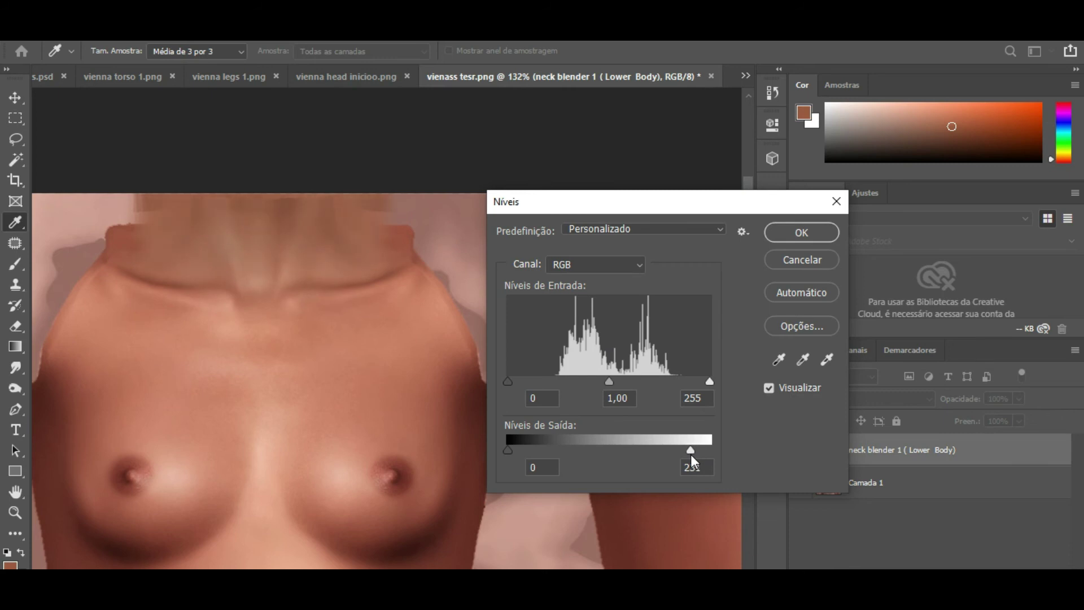
drag(686, 455, 712, 455)
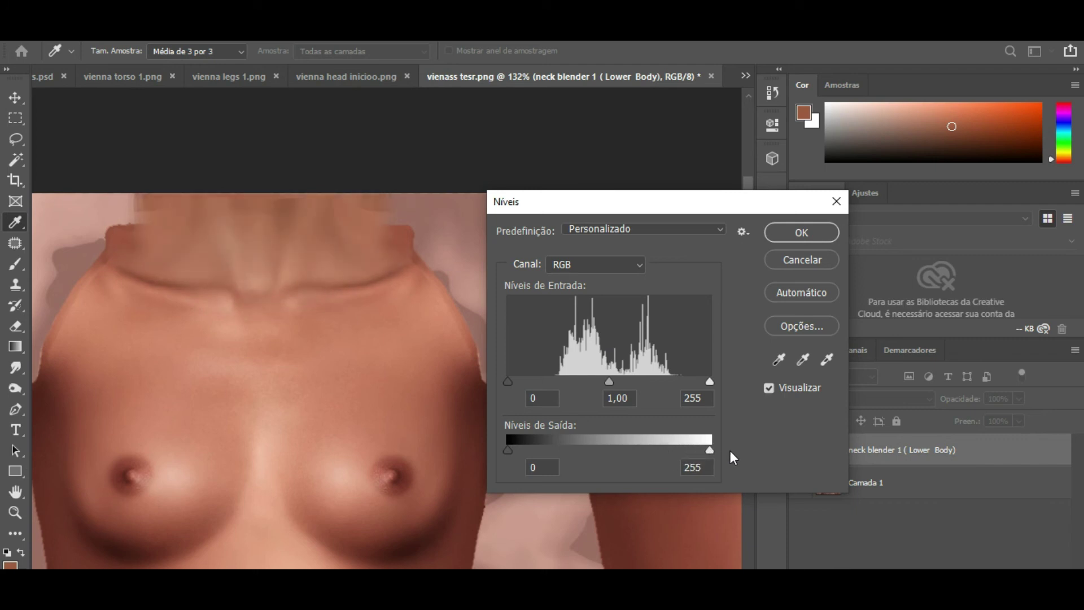
click(713, 453)
scroll(254, 381, right, 10)
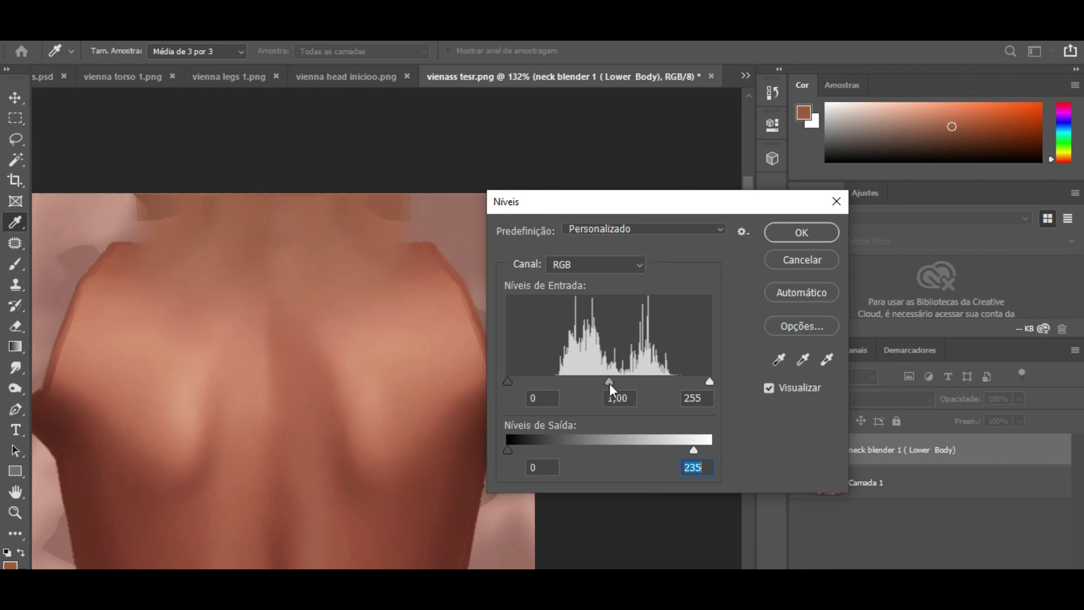
drag(620, 383, 609, 381)
drag(509, 381, 523, 378)
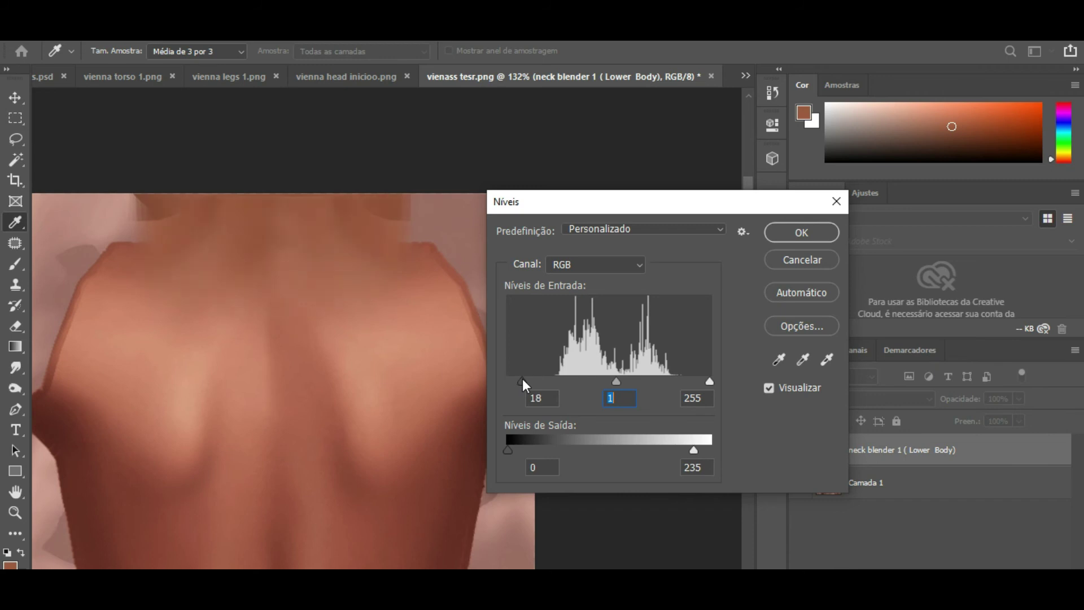
click(523, 380)
Save the Levels settings as a preset, overwriting tom.alv, and apply the adjustment to the neck blender layer.
click(743, 232)
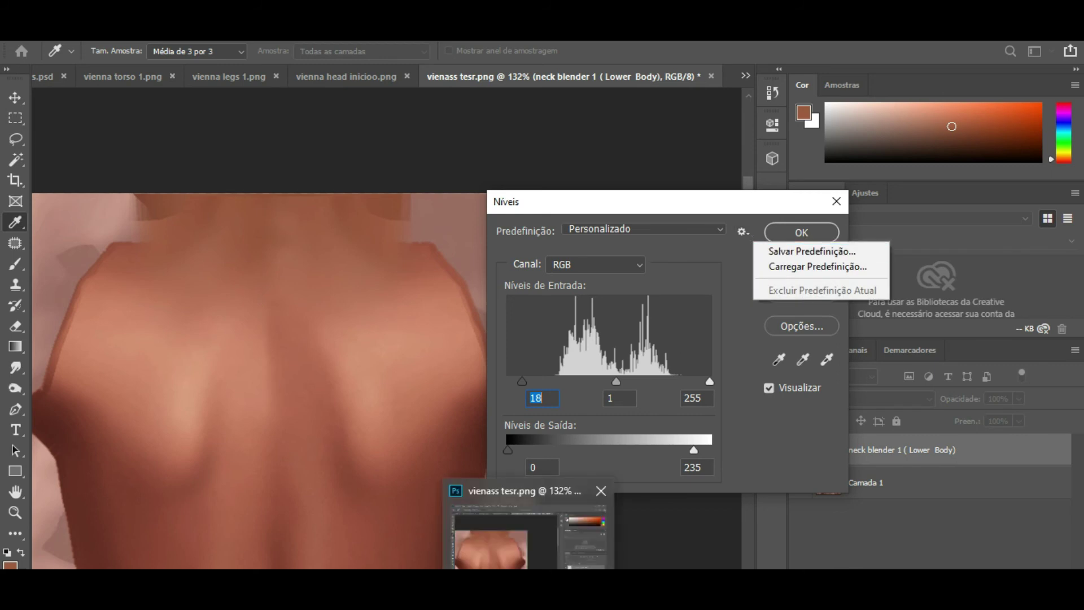
click(529, 587)
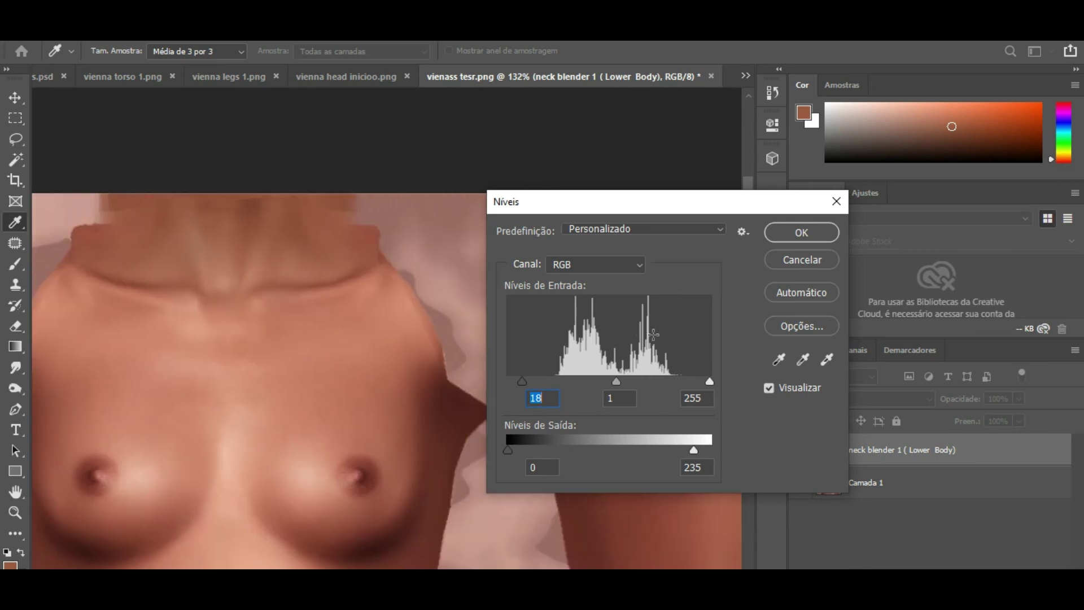
click(744, 231)
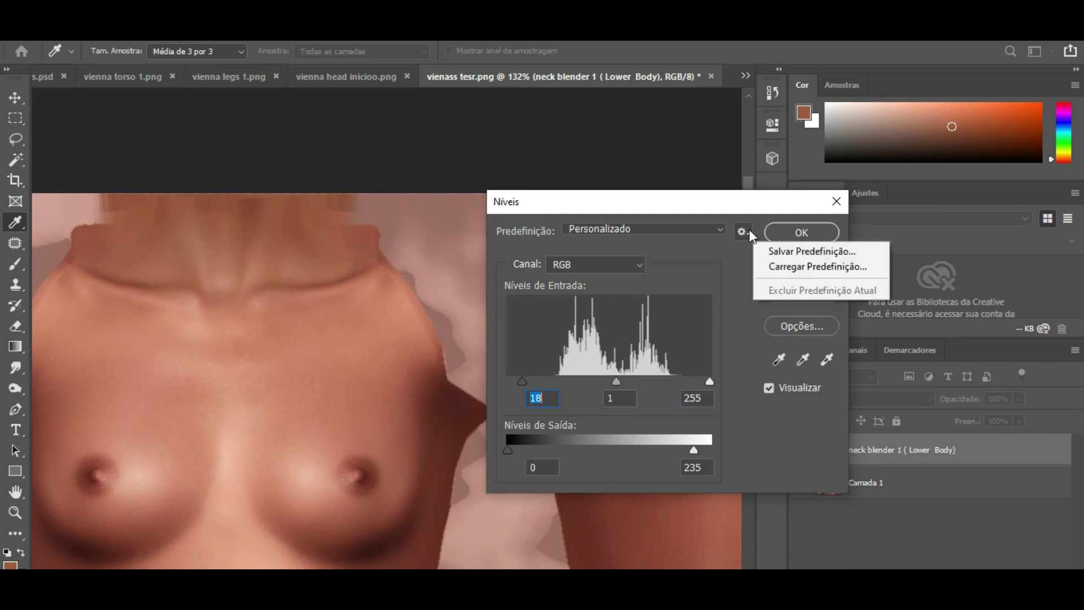
click(813, 251)
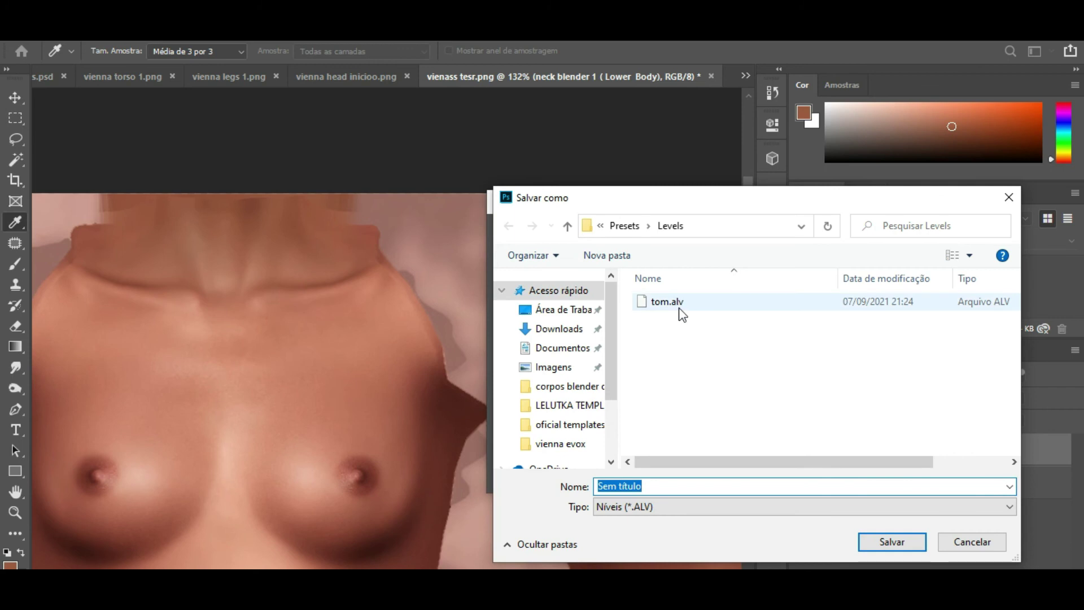
double_click(677, 309)
key(Return)
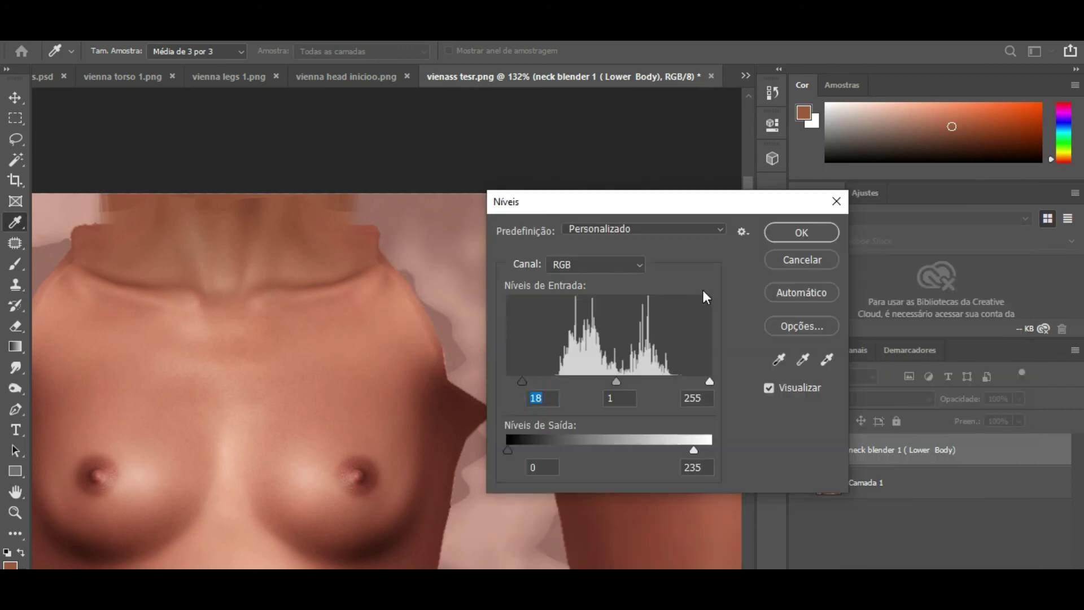
click(799, 231)
key(e)
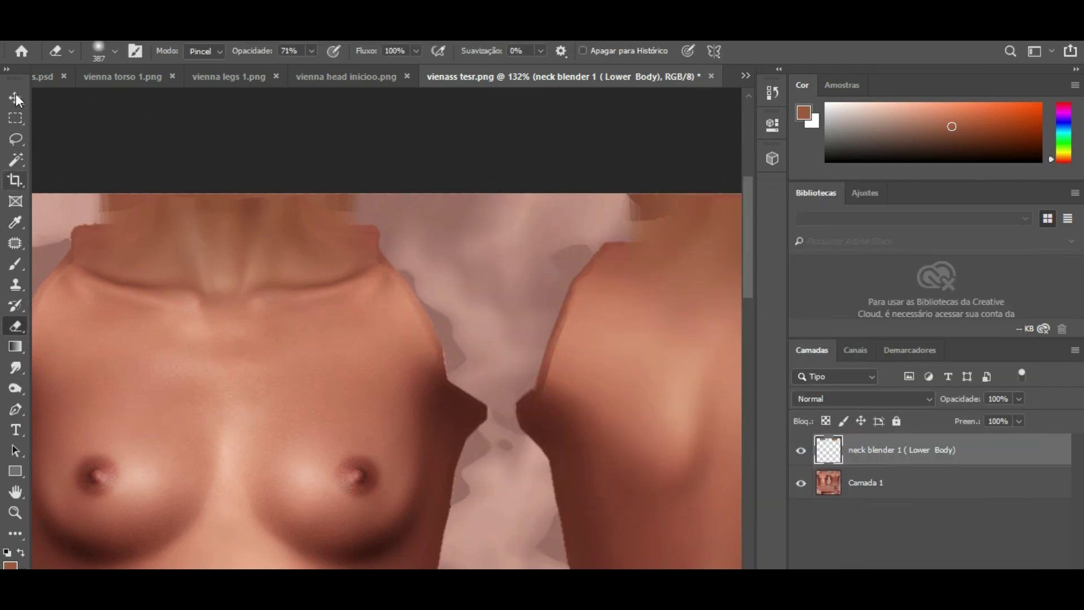
Start a Hue/Saturation adjustment on the neck blender 1 ( Lower Body) layer and set the hue to -5.
click(127, 34)
mouse_move(257, 69)
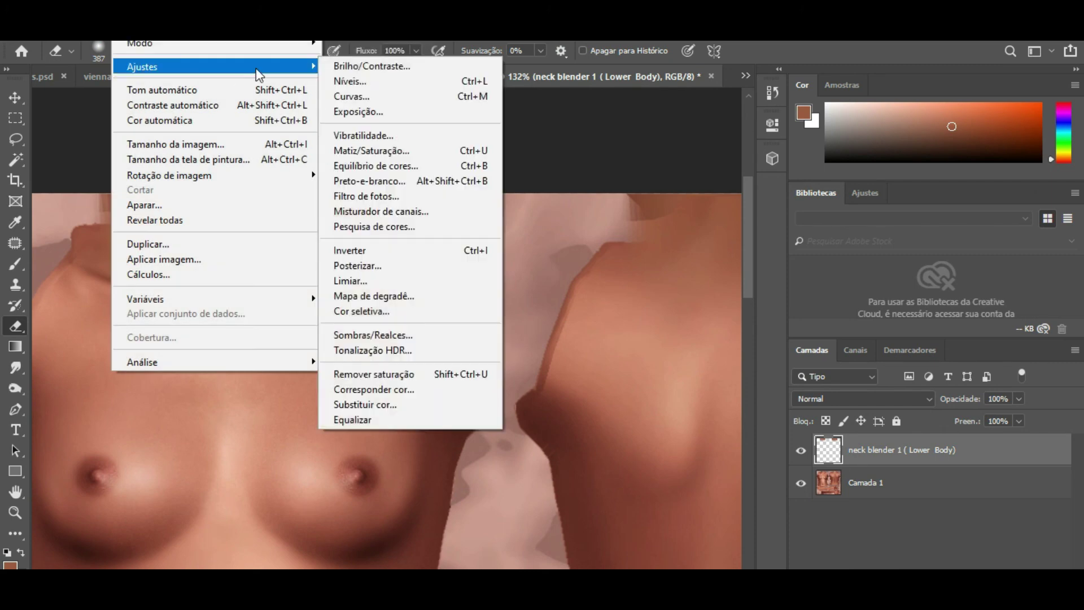
click(414, 149)
drag(679, 155, 856, 252)
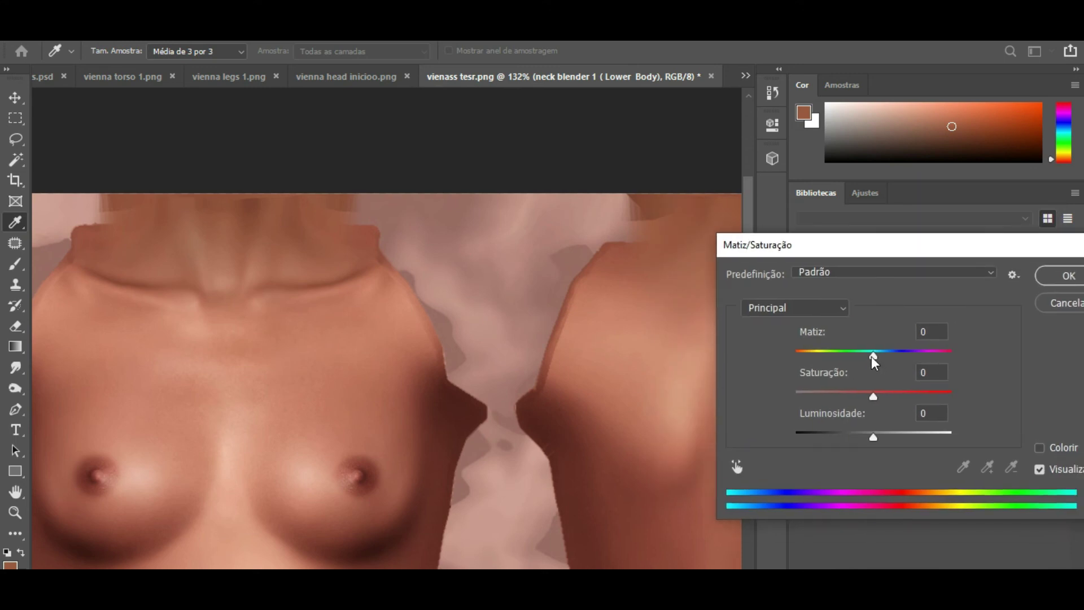
drag(872, 356, 869, 359)
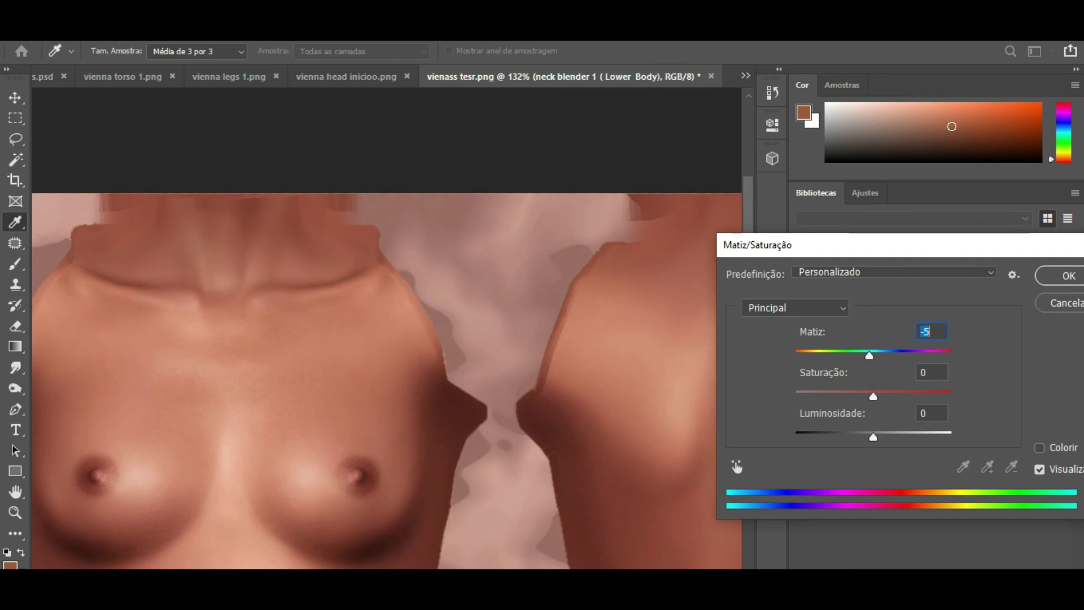
scroll(386, 381, right, 5)
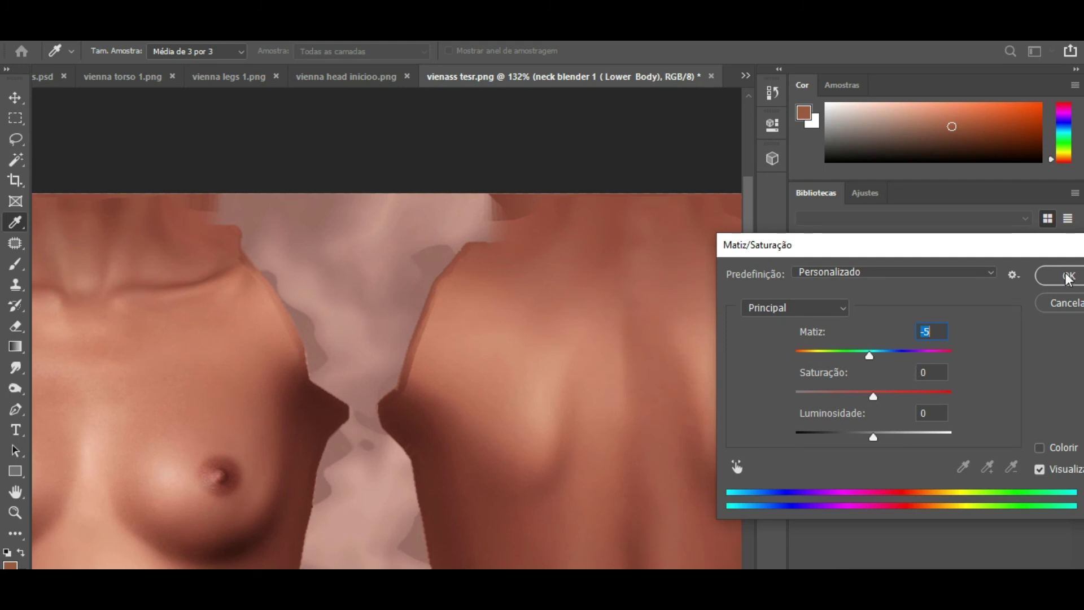
Save the Hue/Saturation settings as a preset, overwriting pescu.ahu, and apply the adjustment.
click(1013, 275)
click(1007, 295)
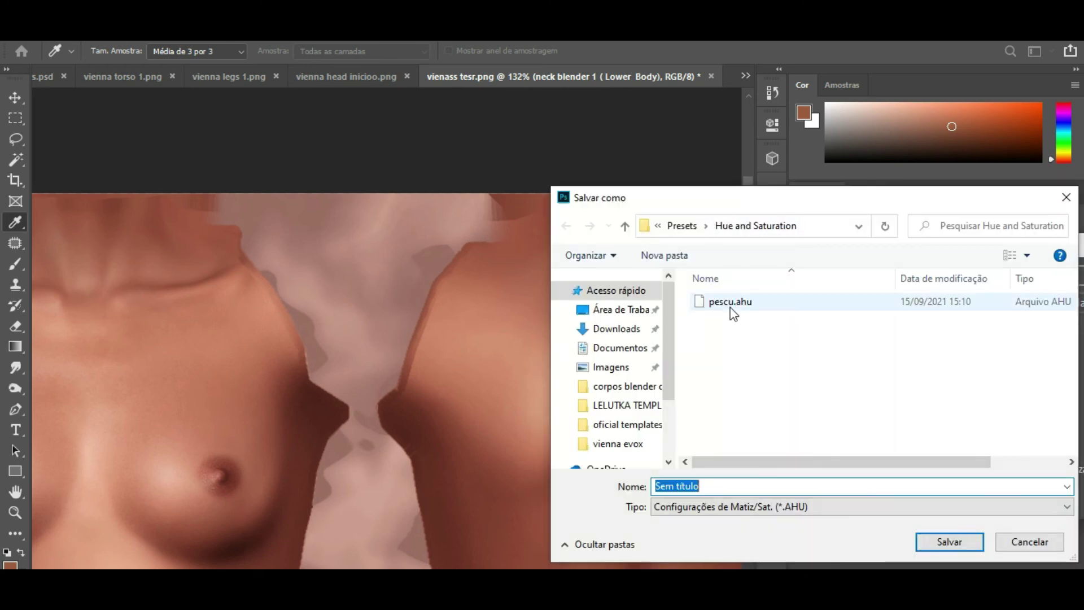
double_click(731, 309)
click(581, 313)
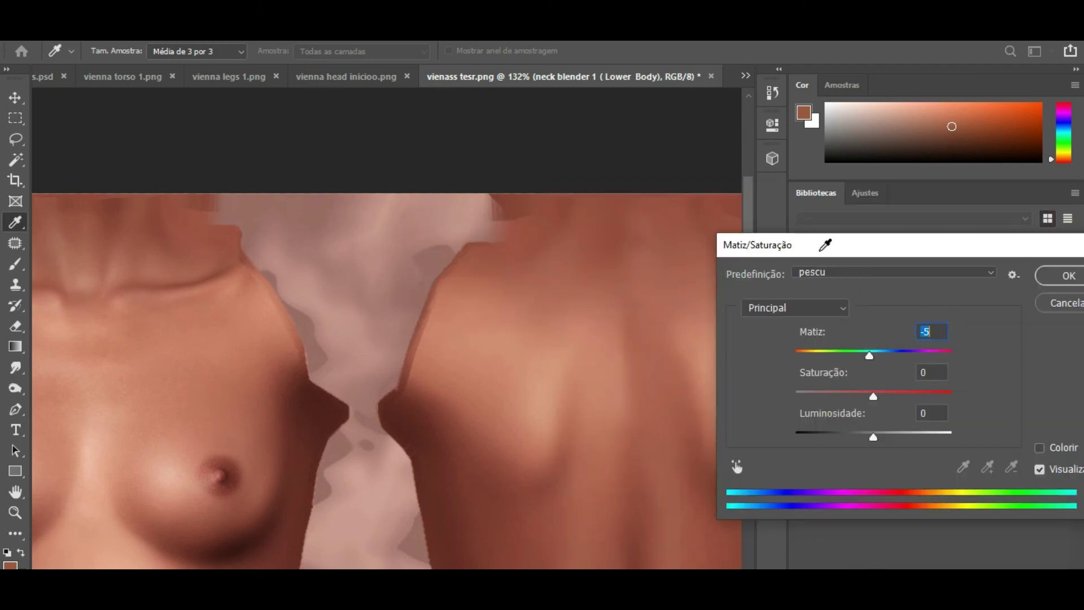
click(1063, 279)
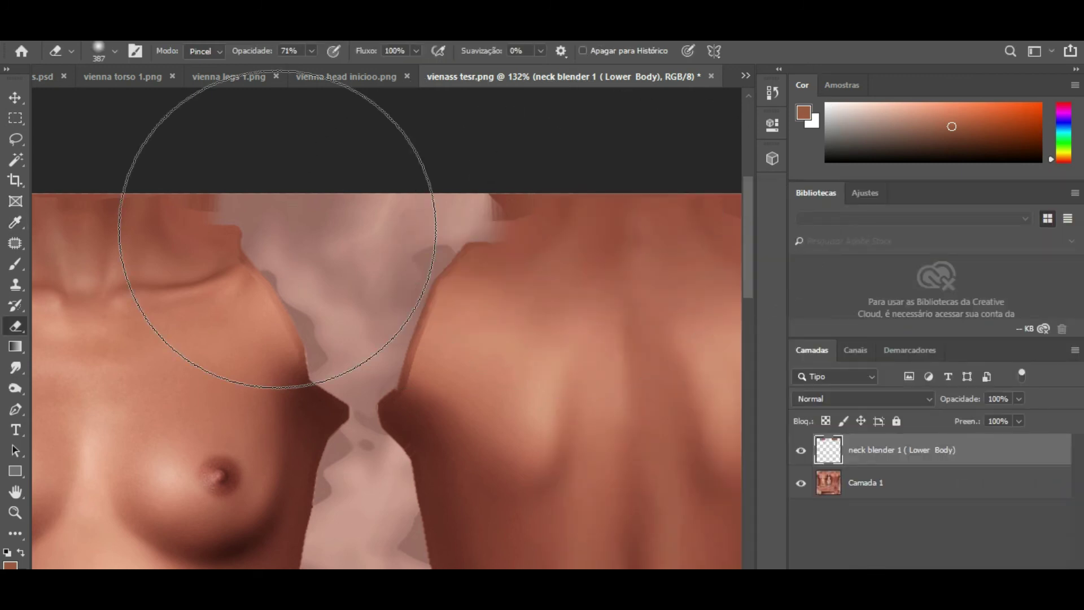
Save a PNG copy of the torso texture in the vienna evox folder, overwriting vienass tesr.
scroll(327, 237, down, 4)
scroll(331, 253, down, 2)
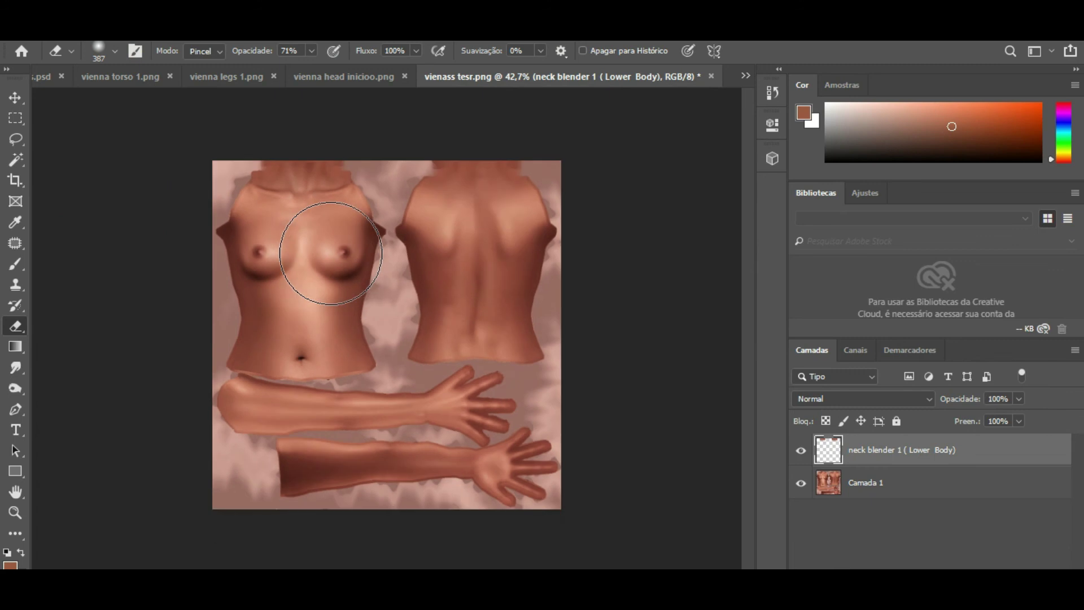
scroll(367, 333, up, 1)
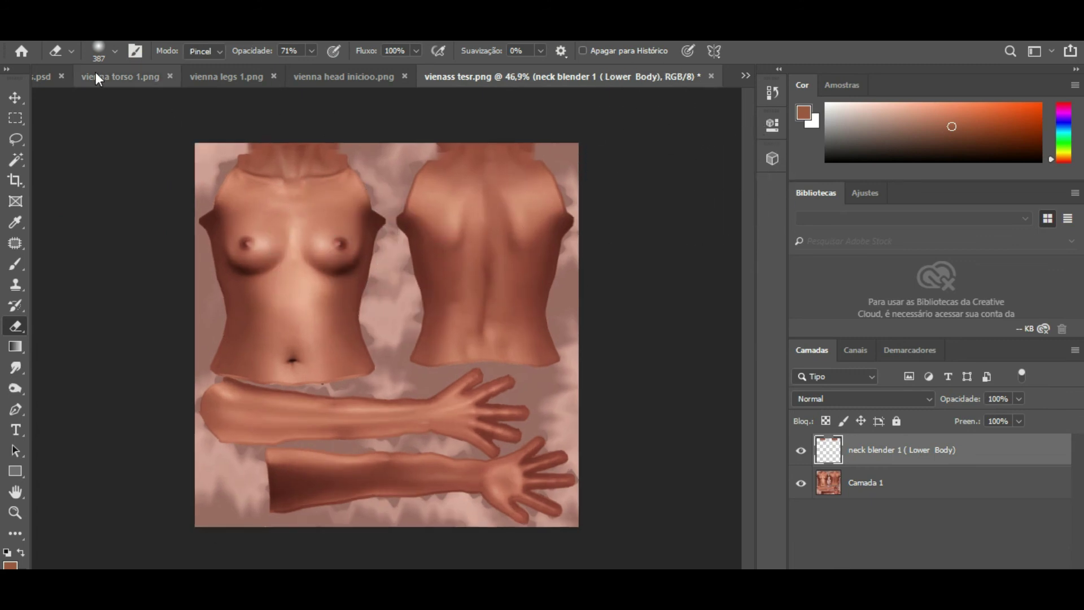
click(44, 28)
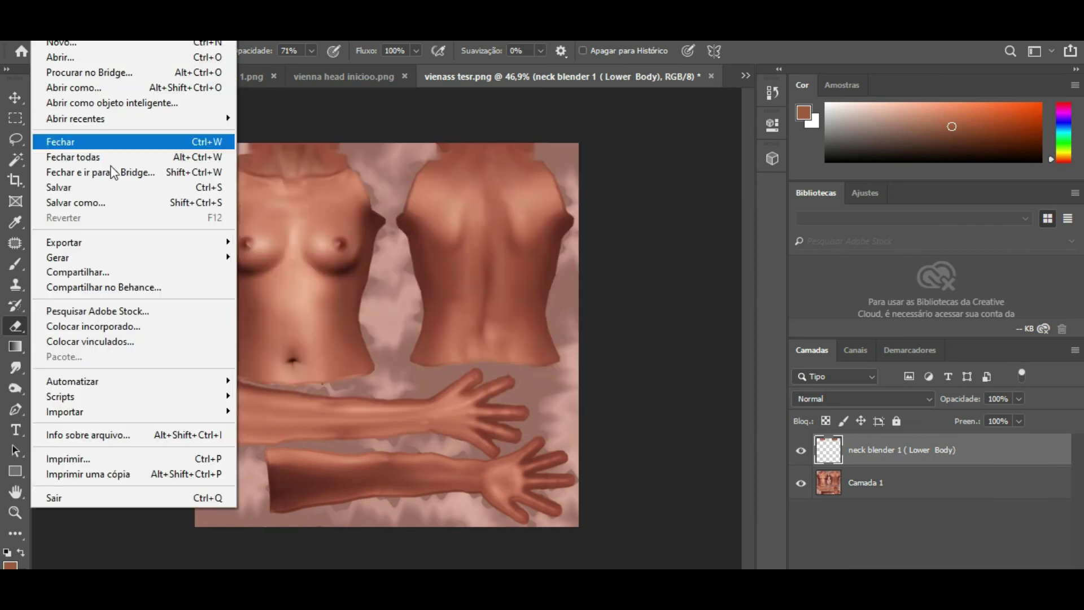
click(106, 199)
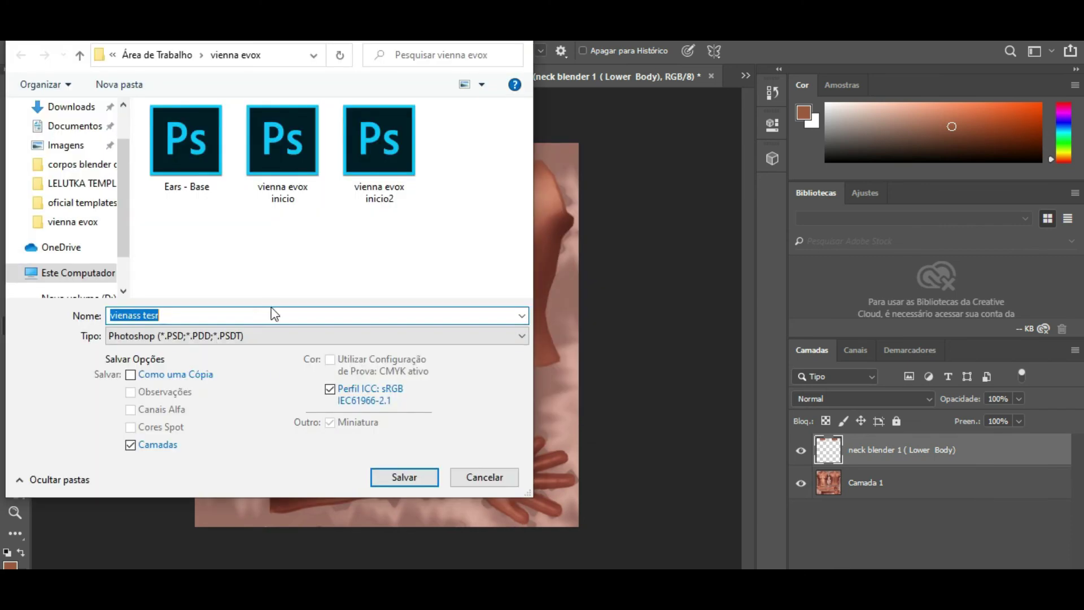
click(263, 335)
click(158, 554)
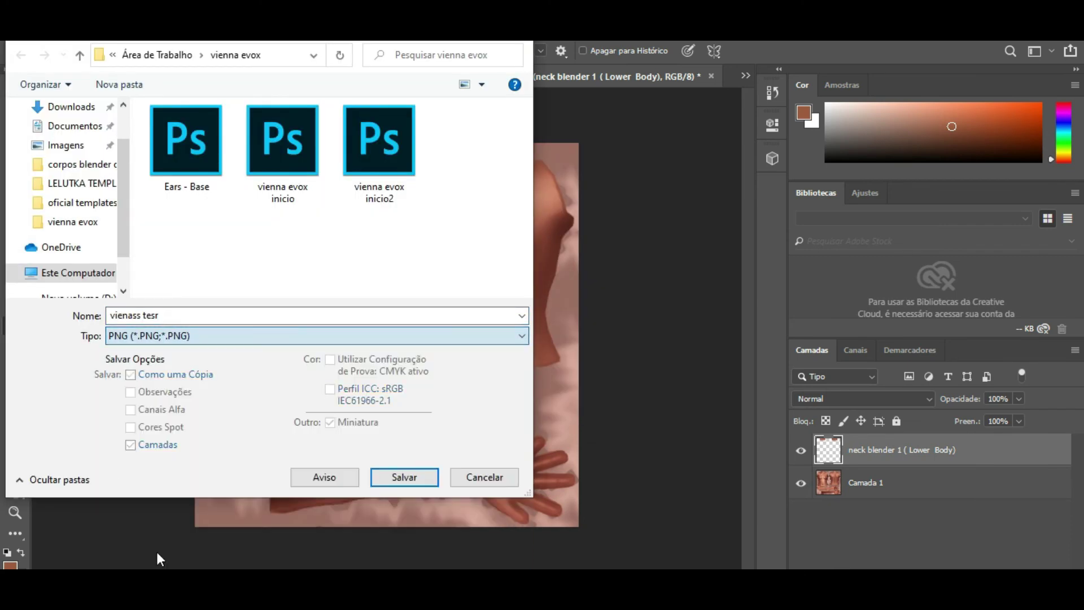
drag(534, 116, 507, 171)
scroll(206, 255, down, 1)
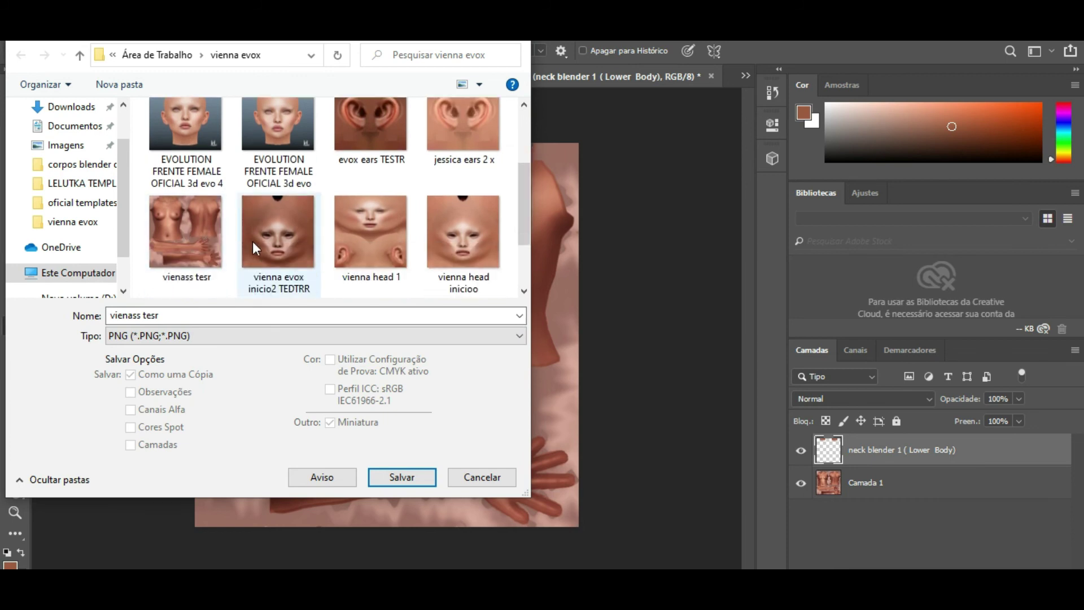
double_click(169, 242)
click(571, 307)
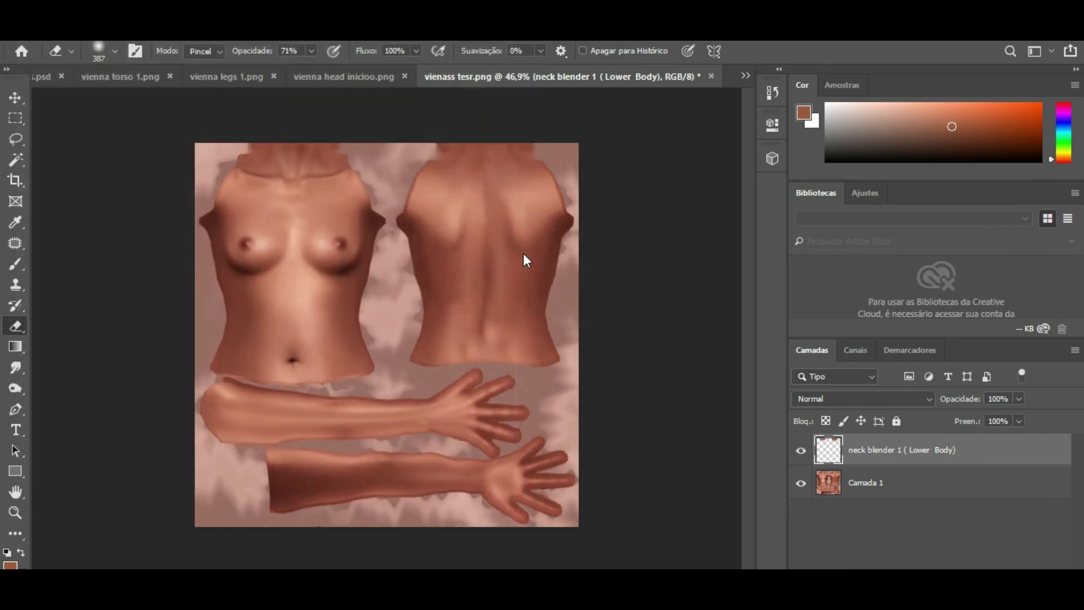
click(635, 187)
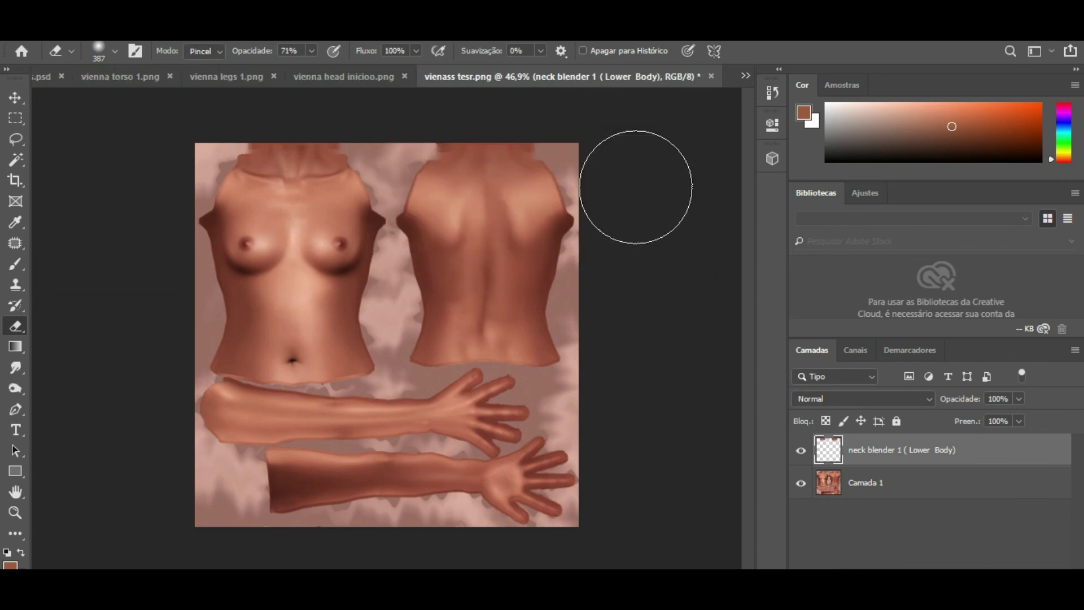
Switch to the evox ears TESTR.png document and apply a Levels adjustment using the saved tom.alv preset.
click(745, 75)
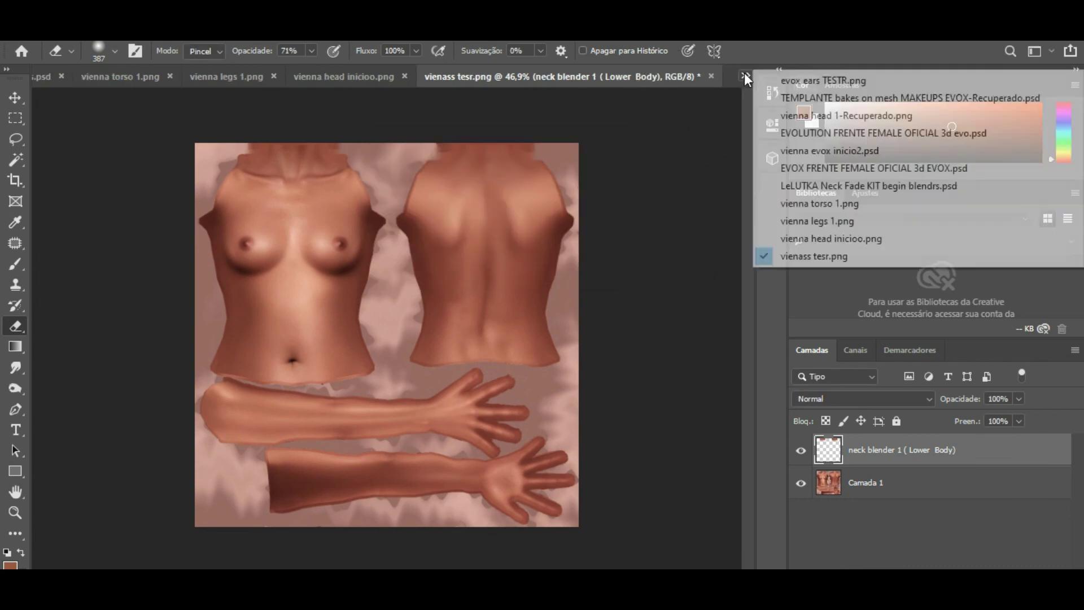
click(817, 81)
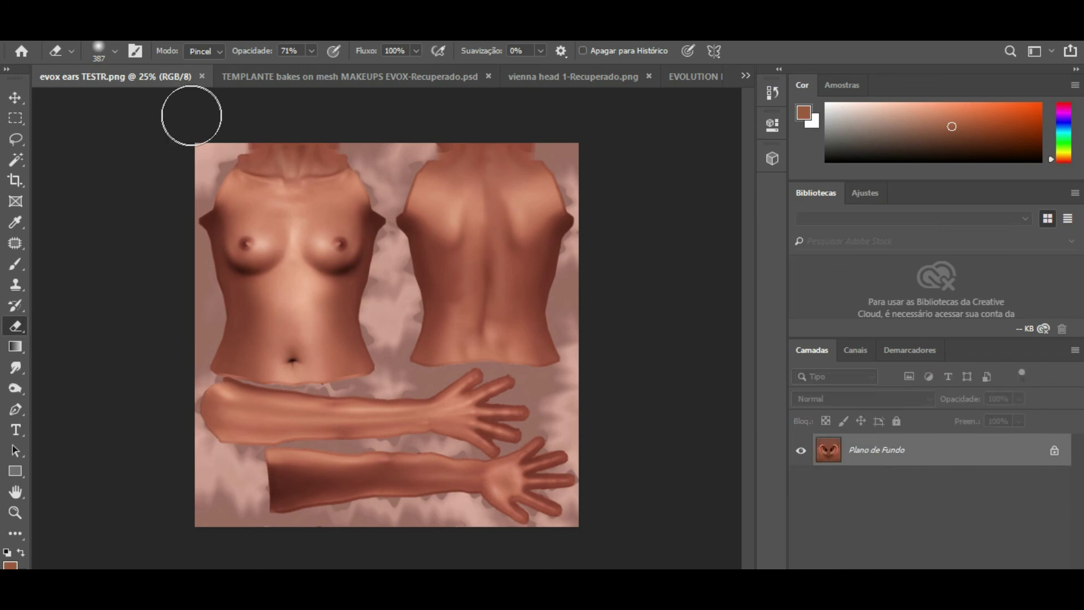
click(132, 43)
mouse_move(168, 65)
click(429, 81)
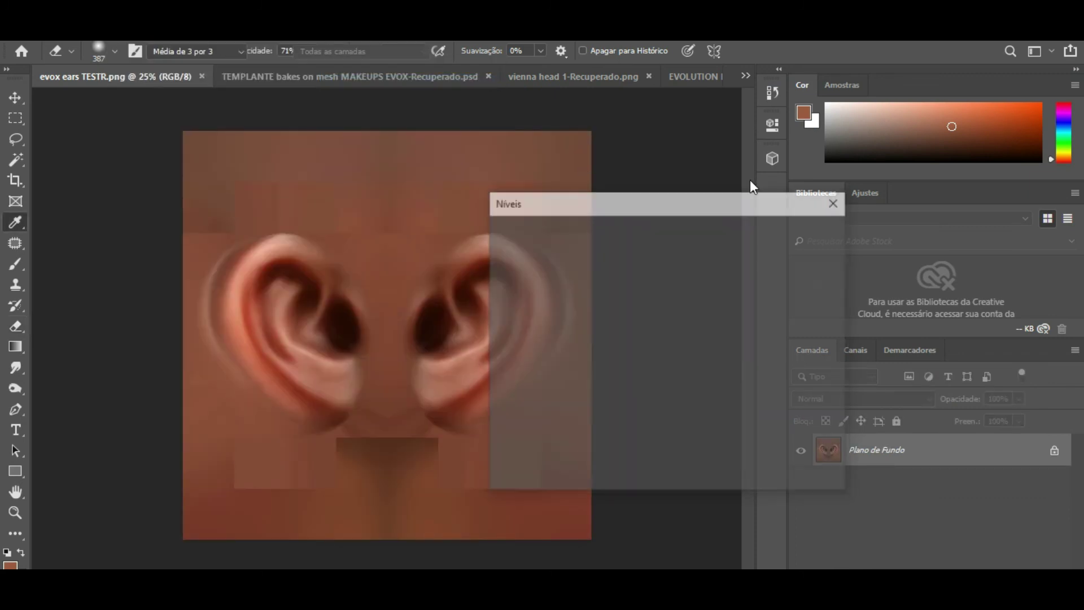
click(746, 232)
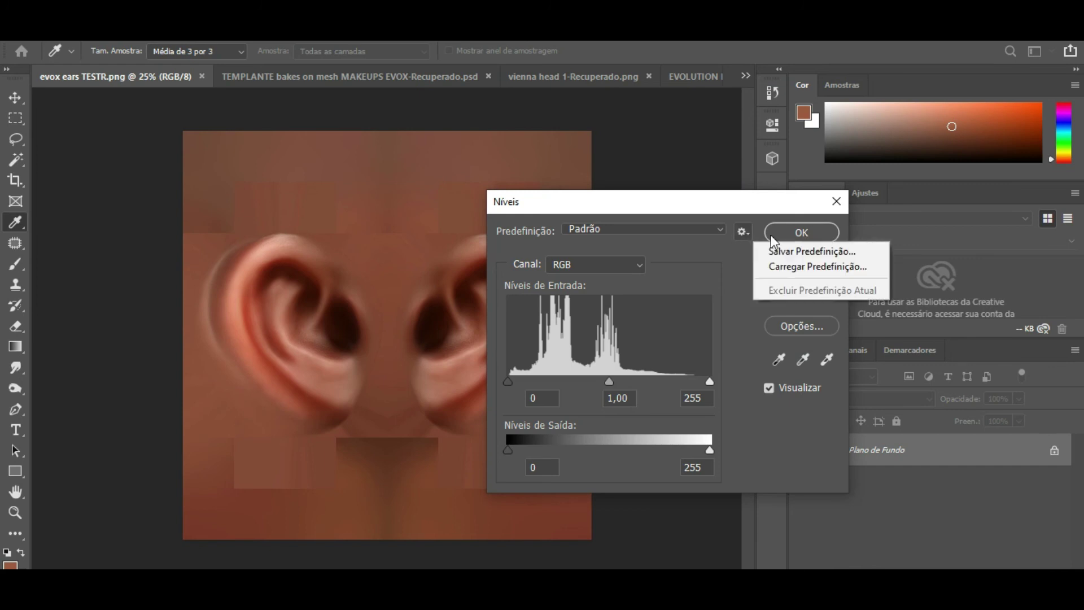
click(817, 260)
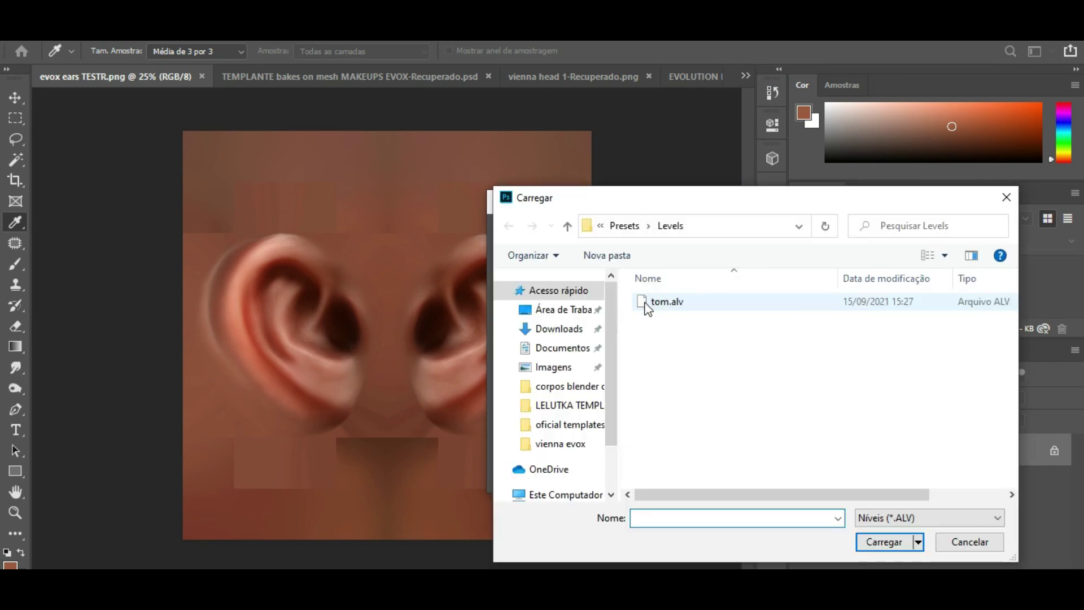
double_click(646, 301)
click(794, 235)
key(e)
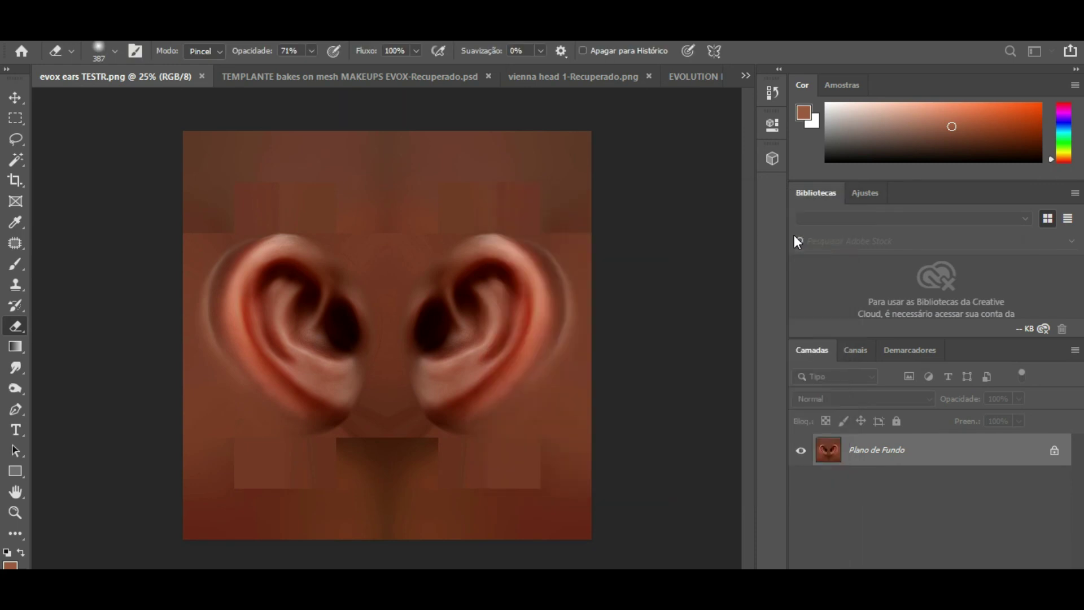
Apply a Hue/Saturation adjustment with the hue set to -5 to the ears texture.
click(144, 42)
mouse_move(237, 66)
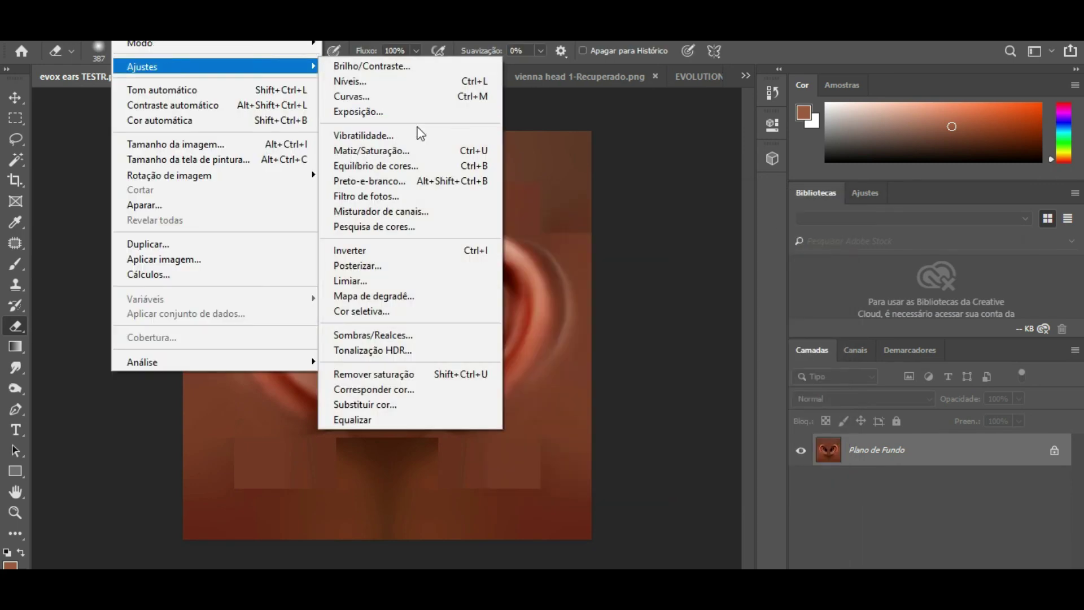
click(398, 150)
drag(489, 207, 490, 212)
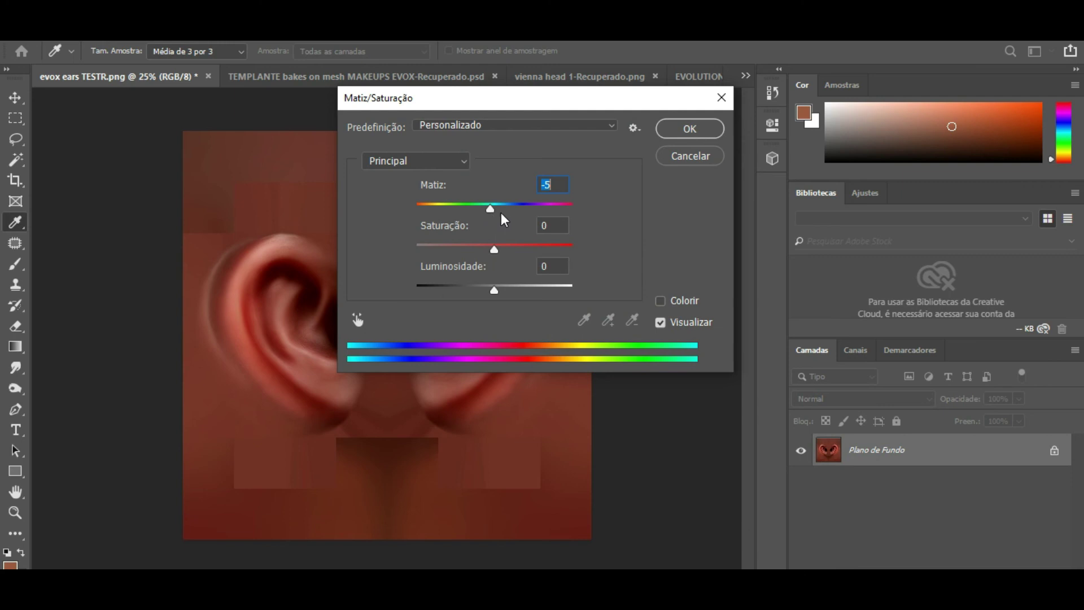
click(691, 131)
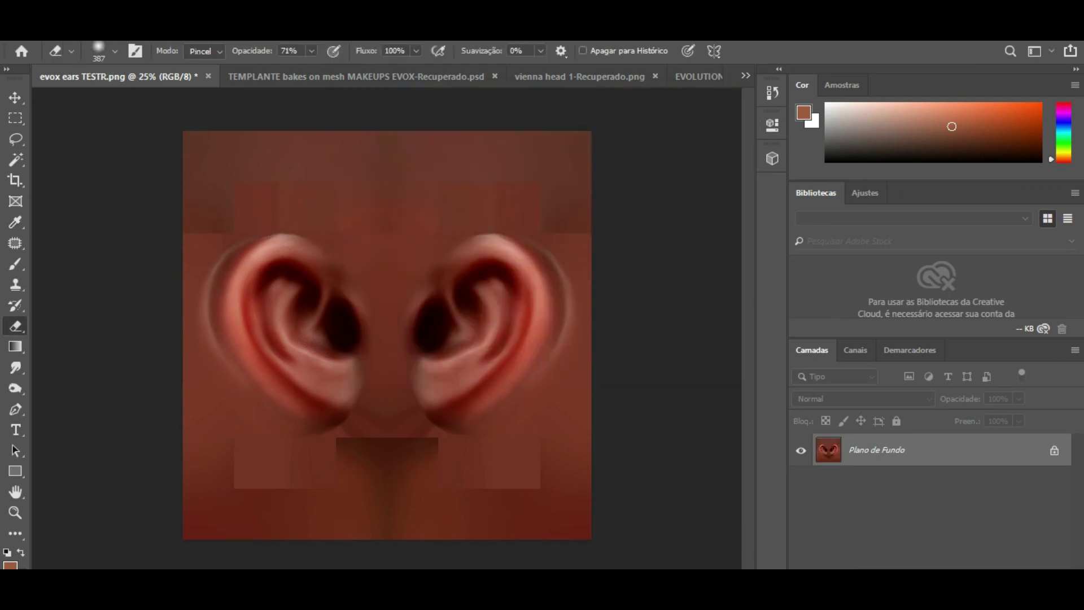
Save the ears texture as a PNG in the vienna evox folder, overwriting evox ears TESTR with the large file size option.
click(14, 35)
click(86, 200)
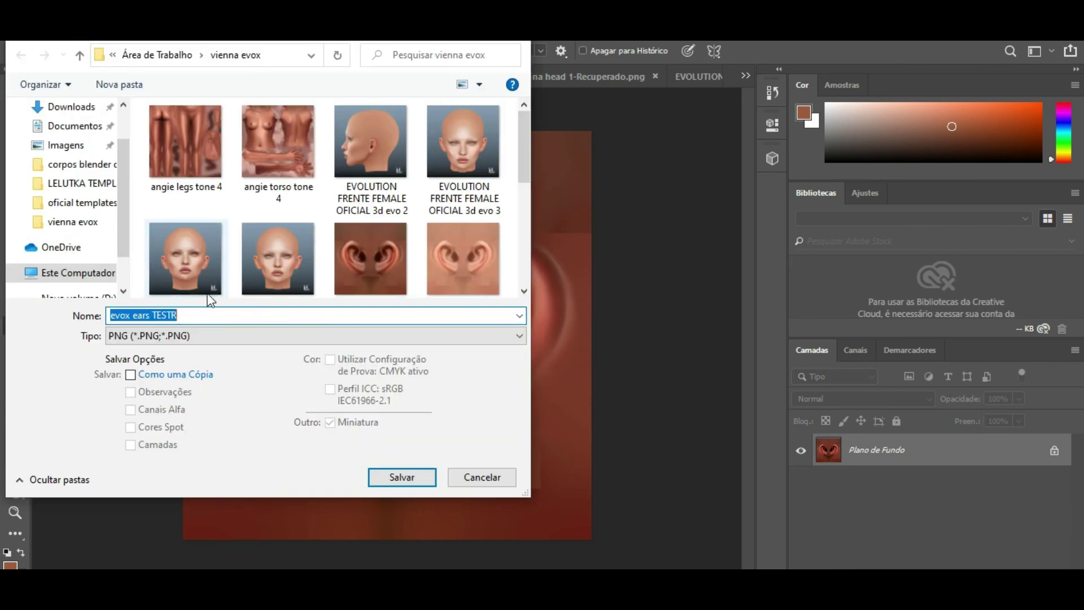
drag(523, 130, 522, 148)
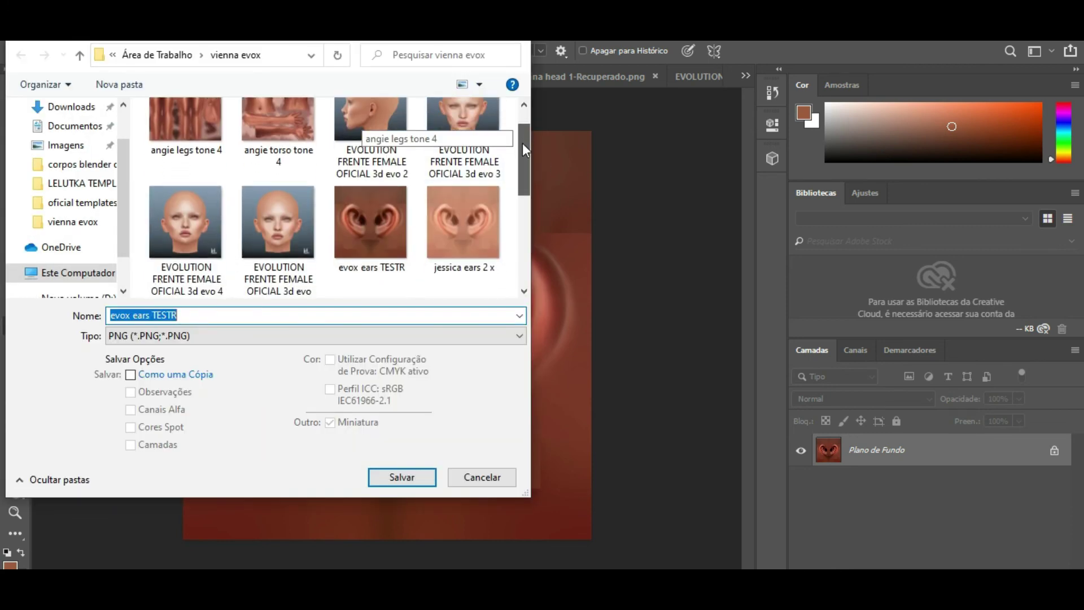
click(374, 223)
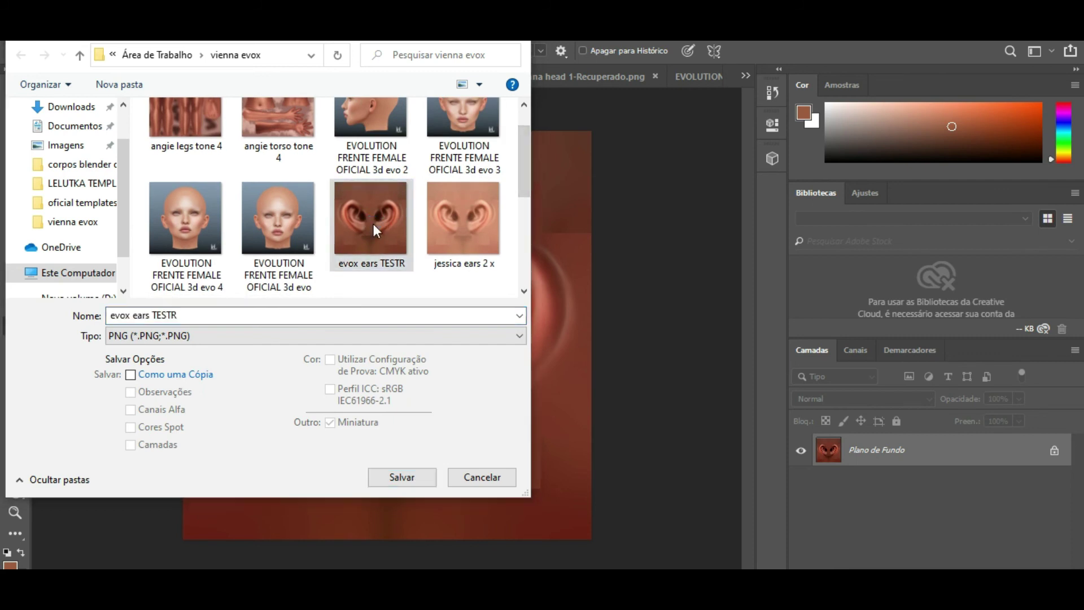
double_click(374, 223)
click(581, 311)
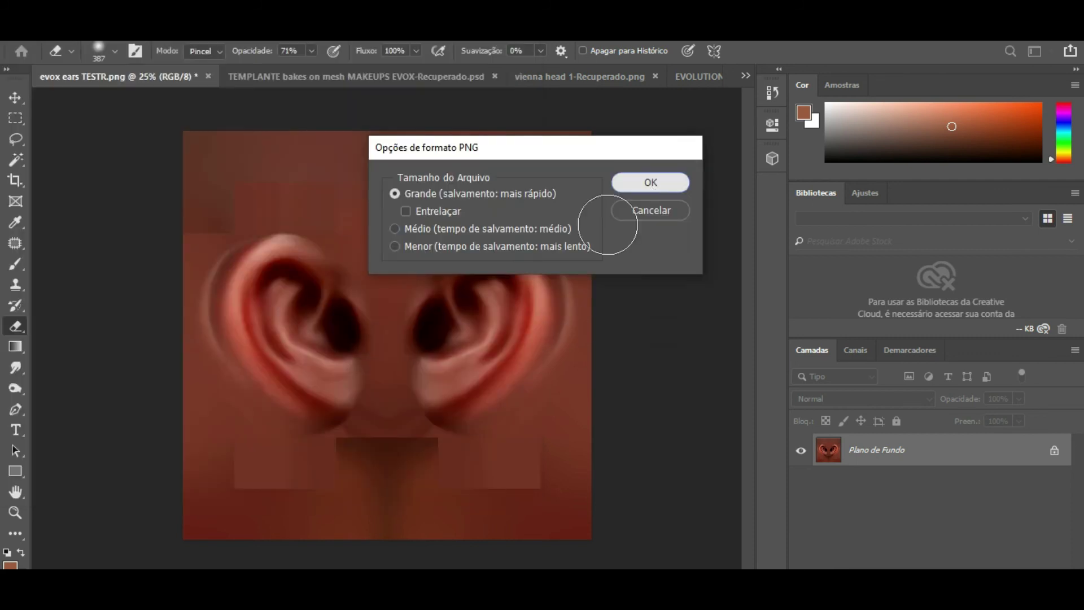
key(Return)
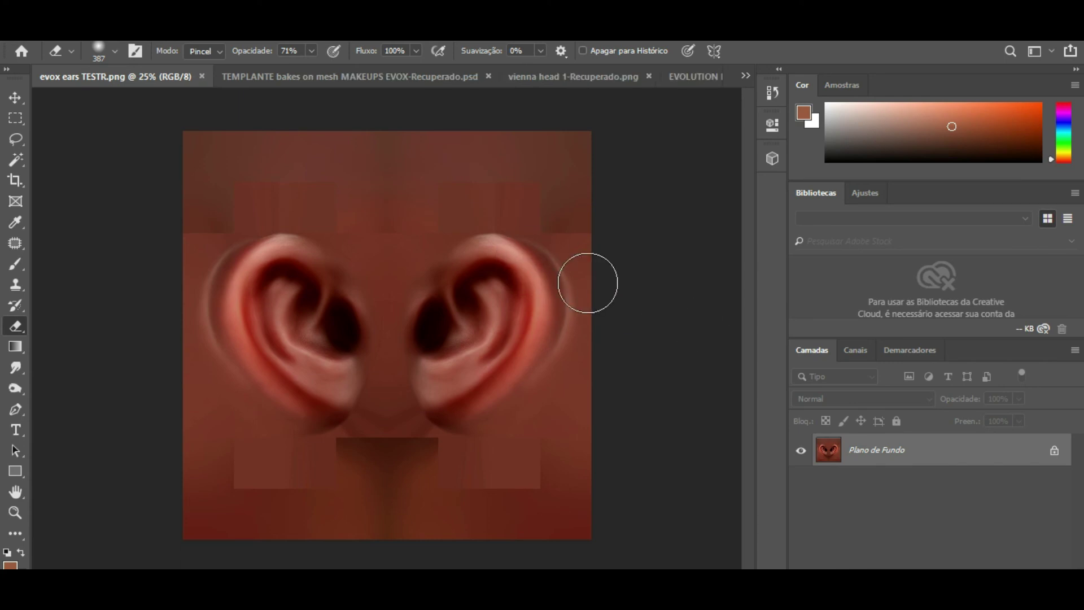
Switch to the vienna evox inicio2.psd document and select the head evox blender 2 ( Head ) copiar 2 layer.
click(746, 76)
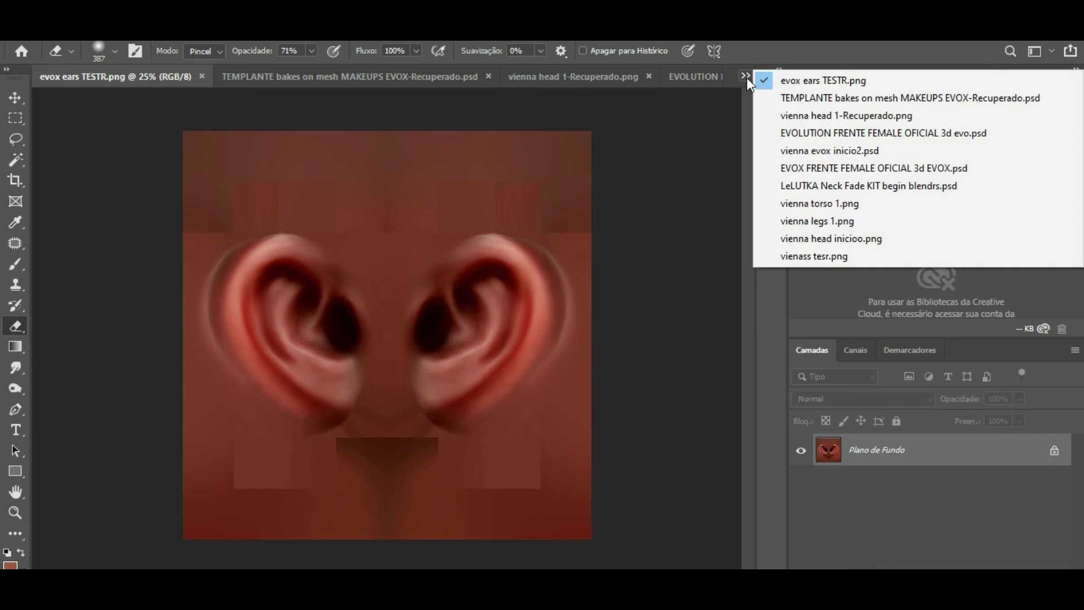
click(858, 147)
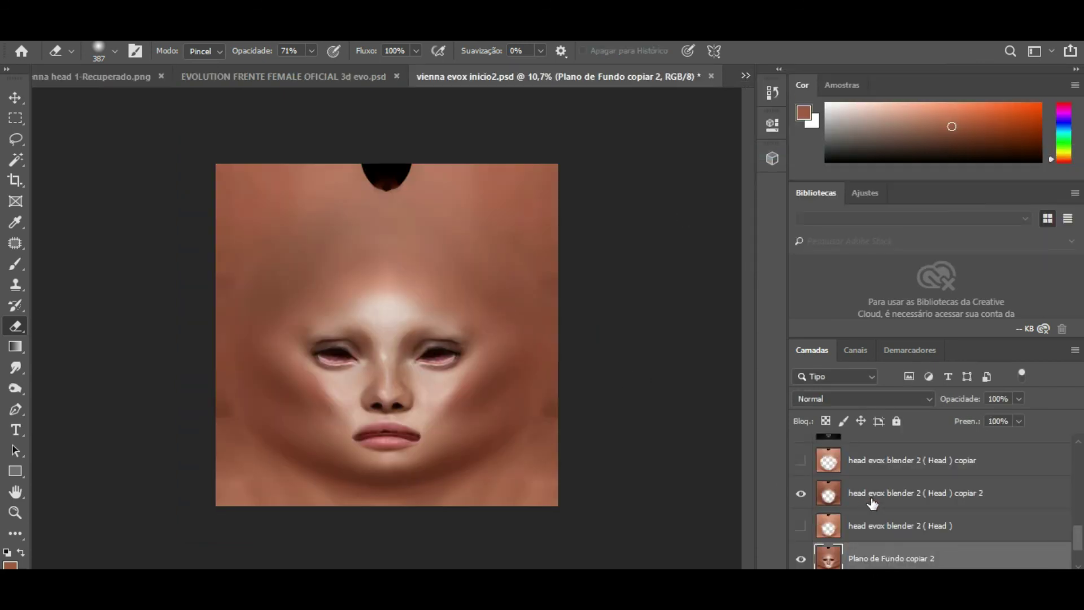
key(ctrl+bracketright)
key(ctrl+bracketright)
key(ctrl+bracketleft)
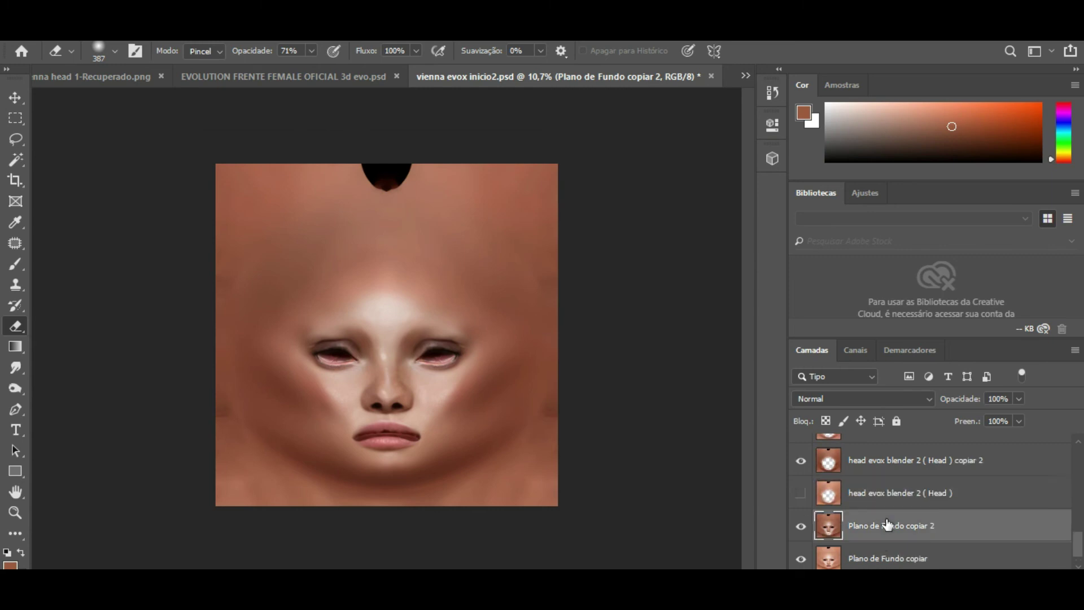
key(ctrl+bracketleft)
click(874, 504)
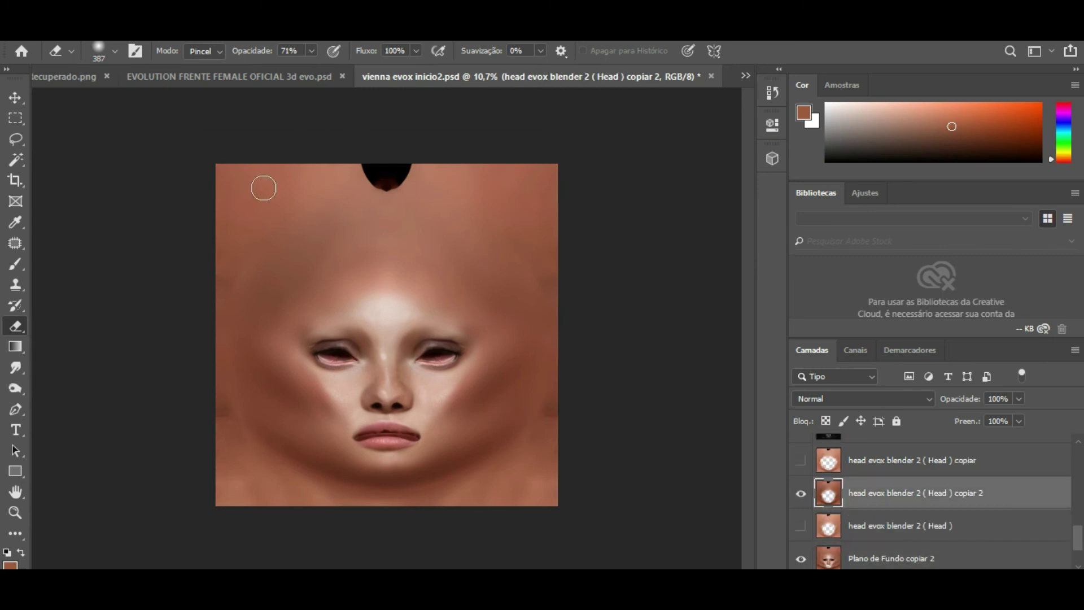
Apply a Levels adjustment to the head evox blender 2 ( Head ) copiar 2 layer using the tom.alv preset.
key(alt+i)
mouse_move(314, 70)
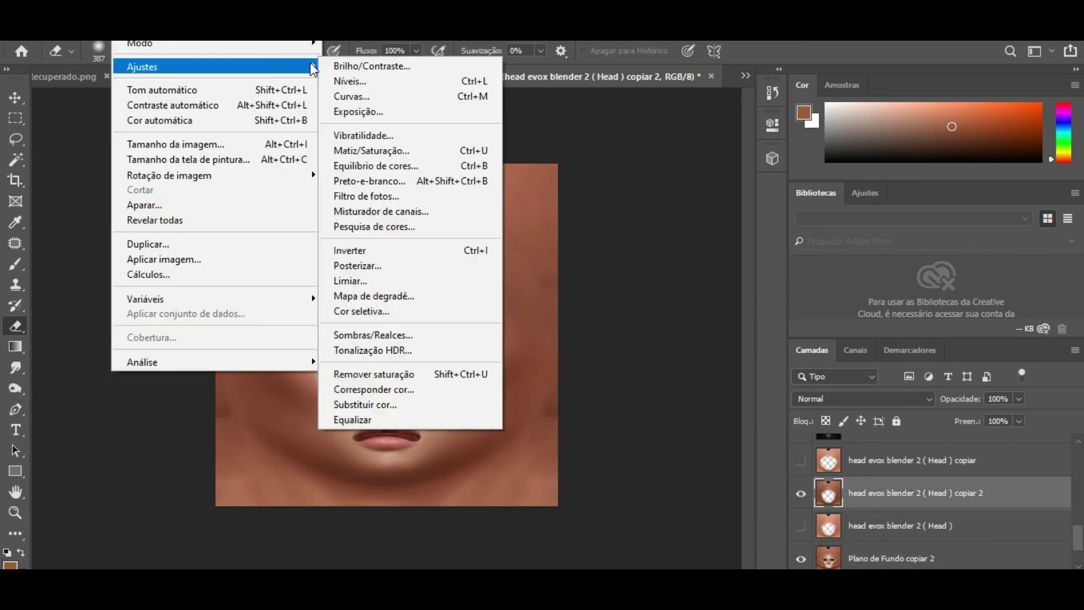
click(415, 87)
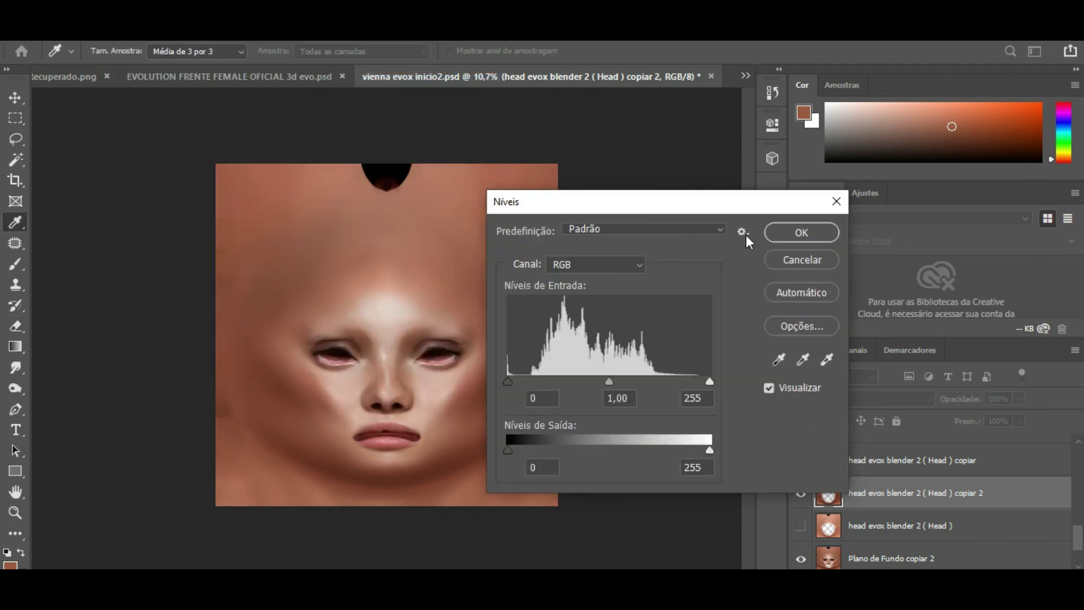
click(743, 232)
click(797, 269)
double_click(661, 308)
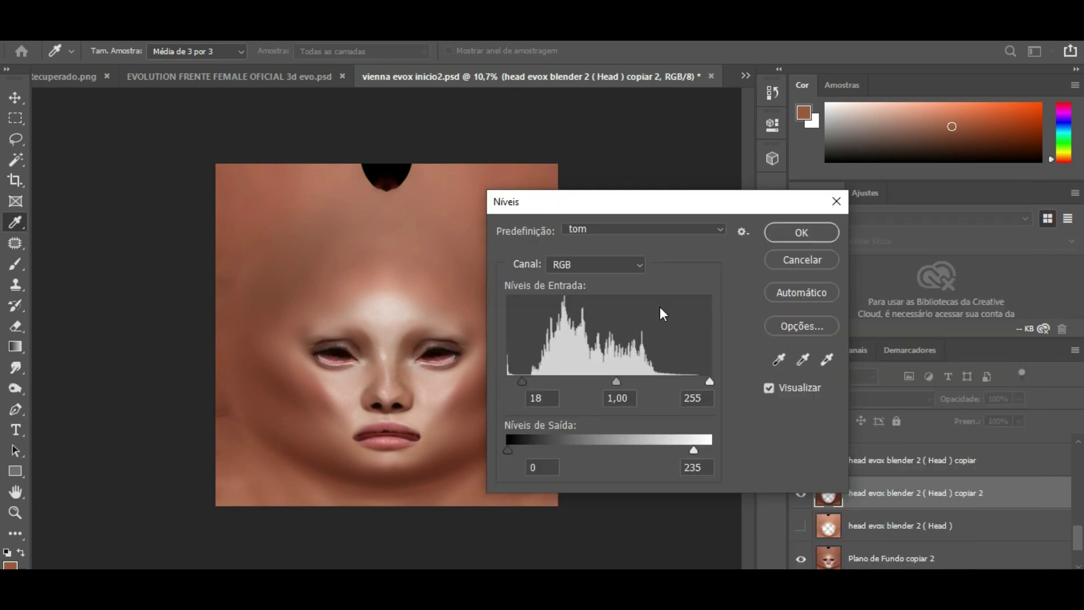
click(789, 238)
key(e)
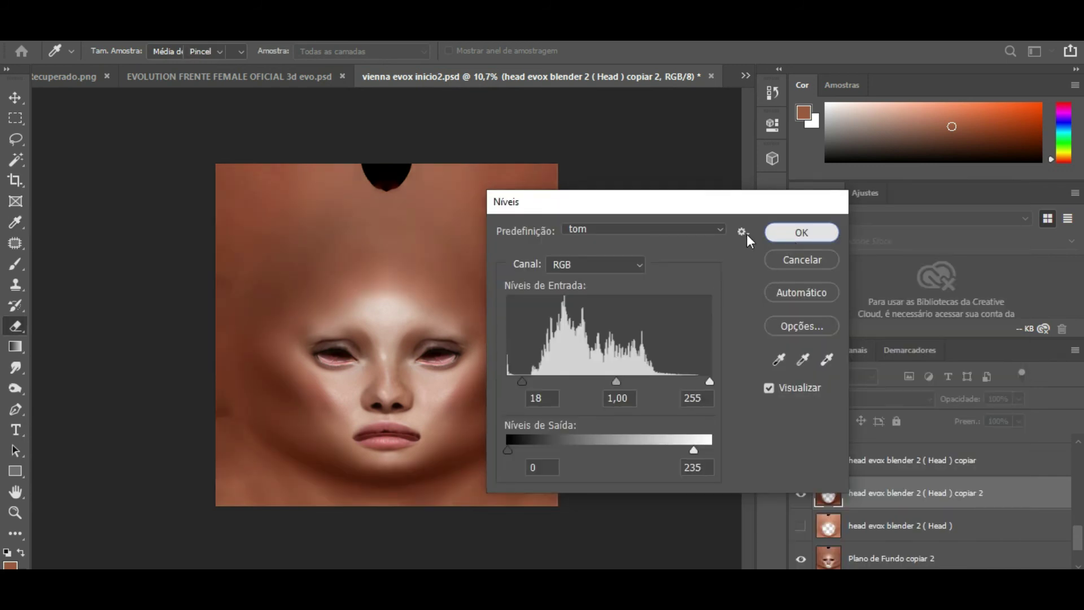
key(alt+i)
mouse_move(226, 67)
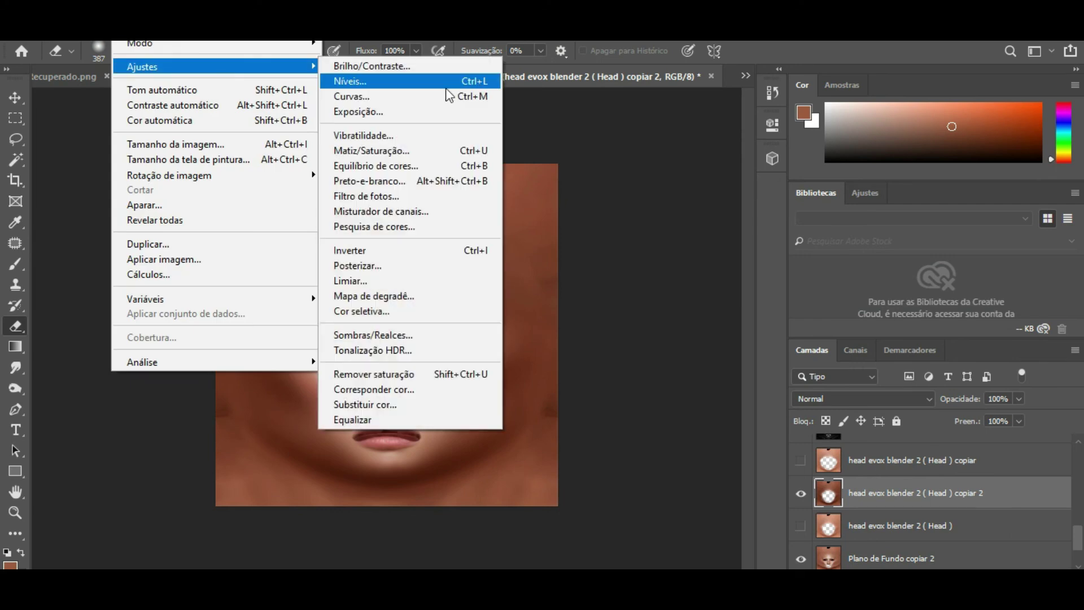
click(443, 112)
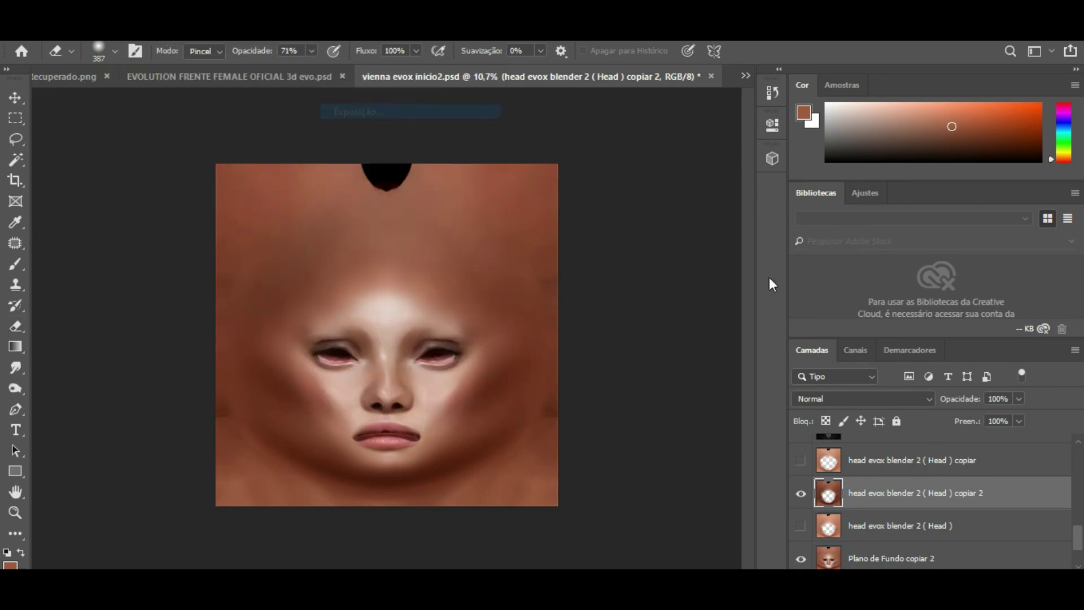
click(919, 285)
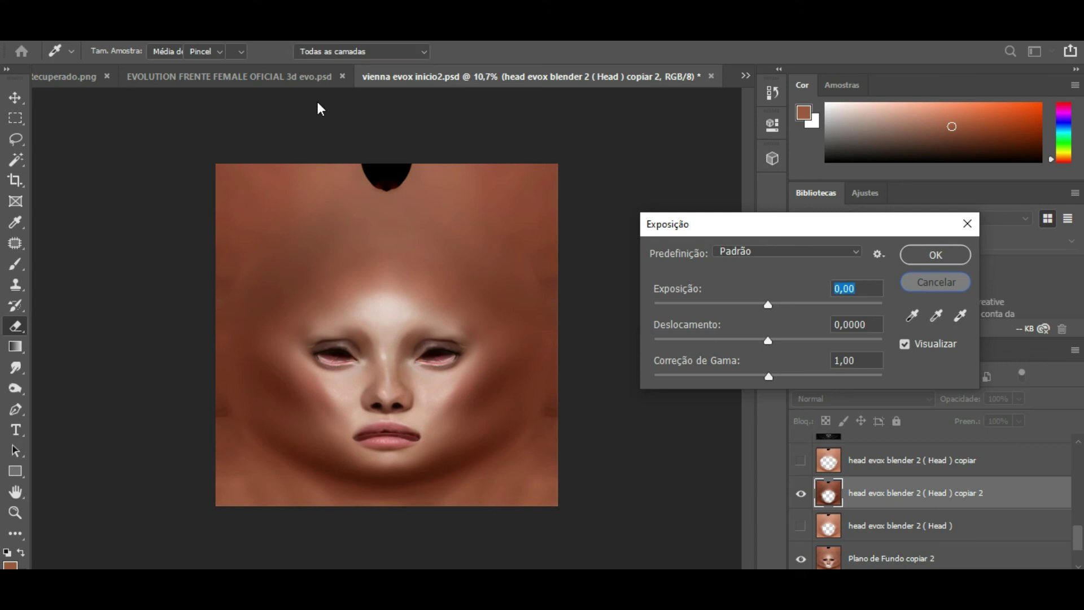
Apply a Hue/Saturation adjustment with the hue set to -5 to the head evox blender 2 ( Head ) copiar 2 layer.
key(alt+i)
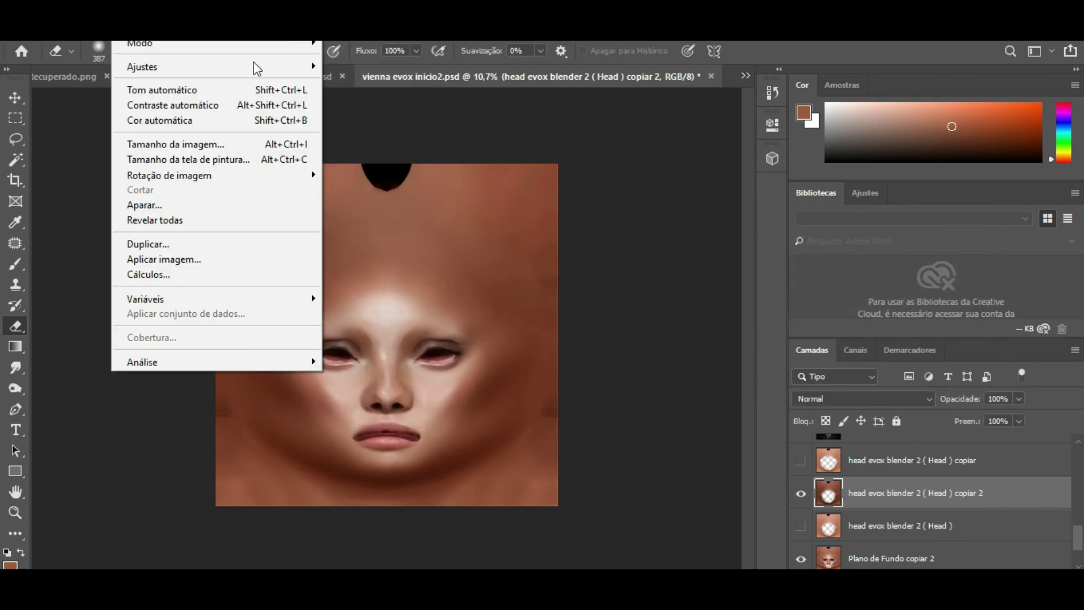
mouse_move(305, 67)
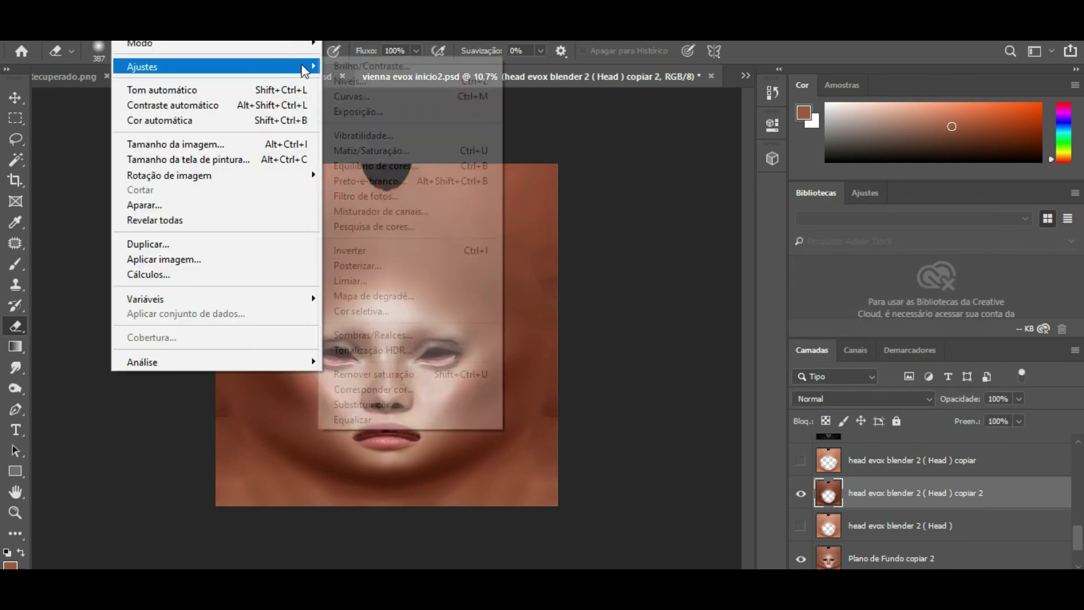
click(373, 148)
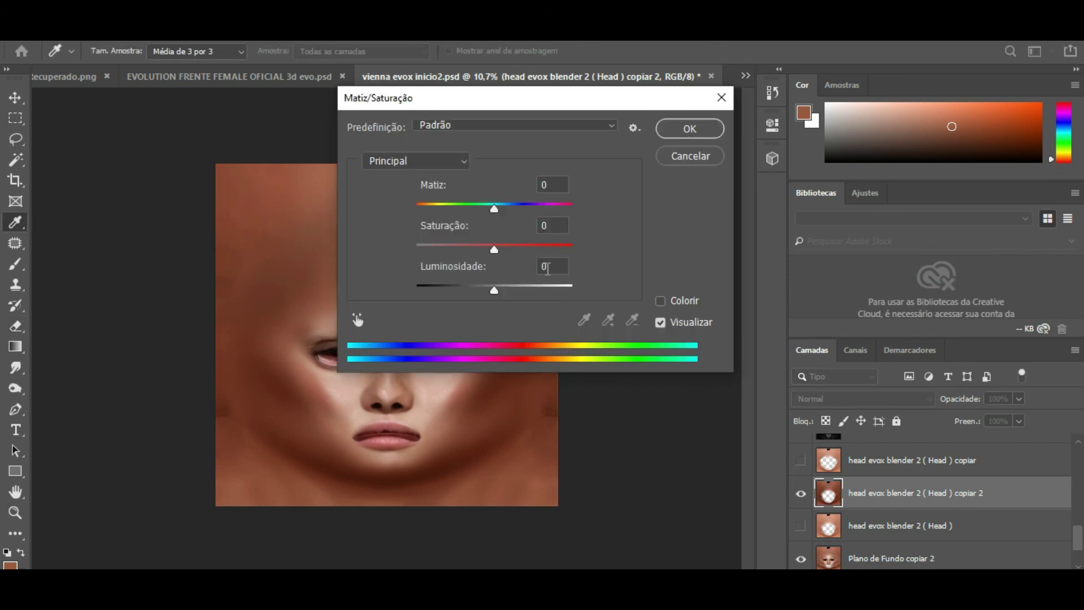
drag(501, 99, 856, 197)
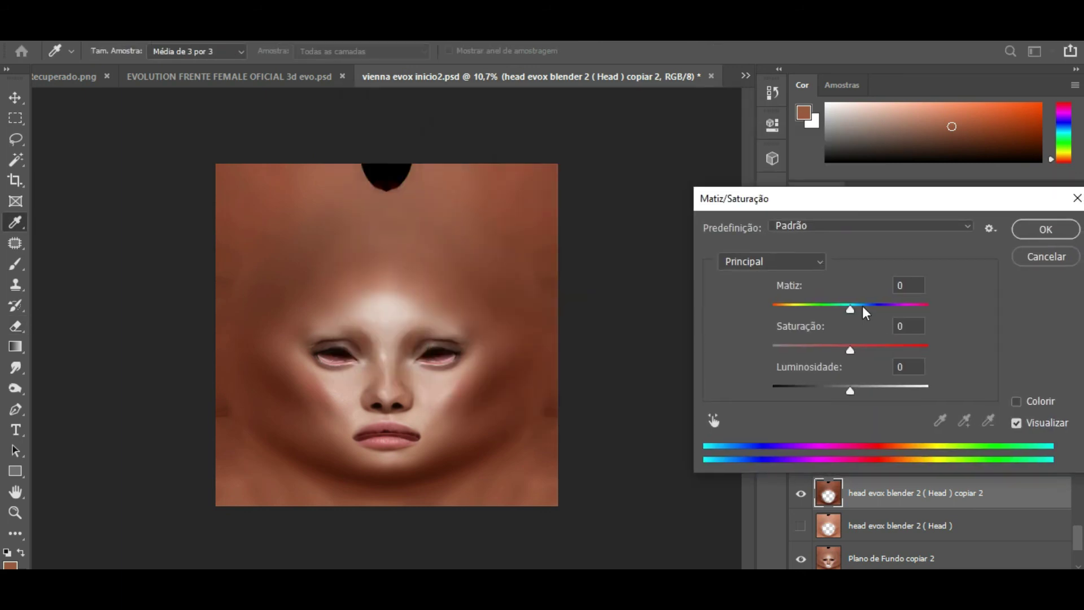
drag(848, 308, 847, 310)
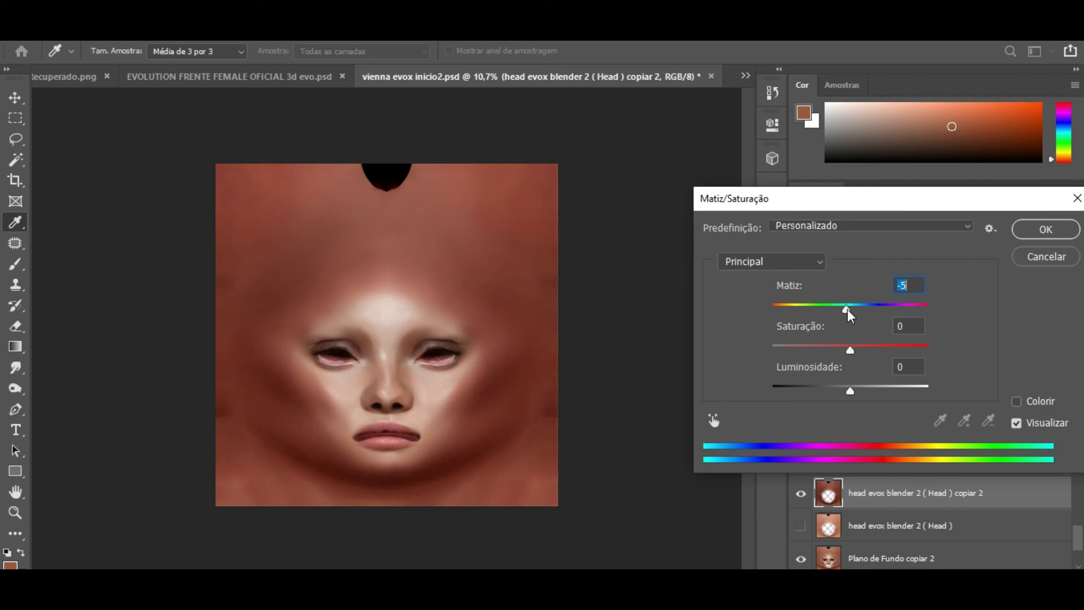
click(1045, 231)
key(e)
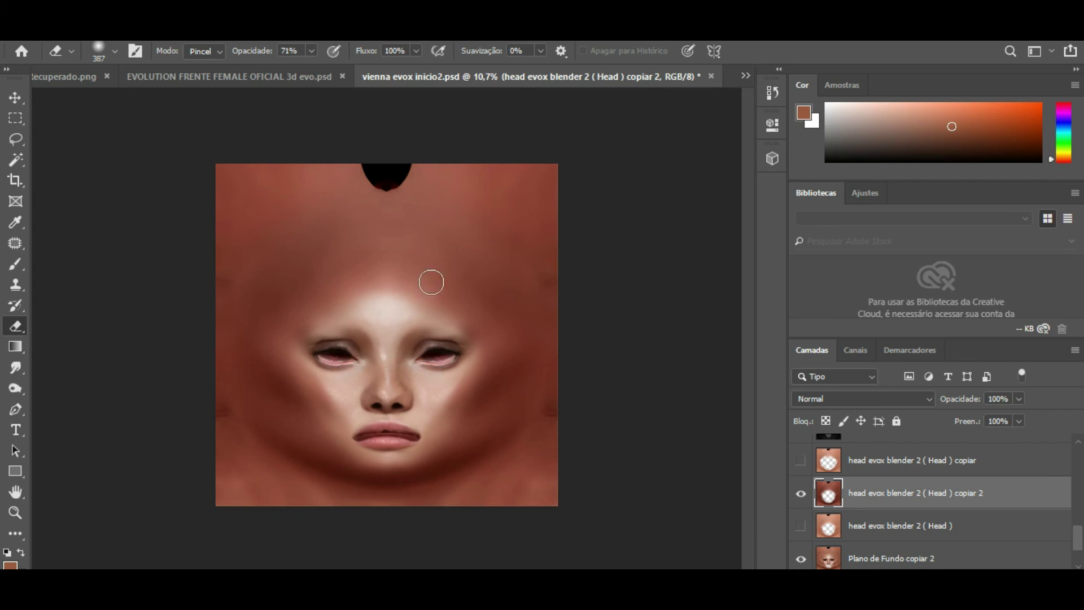
Save the head texture as a PNG in the vienna evox folder, overwriting vienna evox inicio2 TEDTRR with the large file size option.
click(45, 33)
click(82, 204)
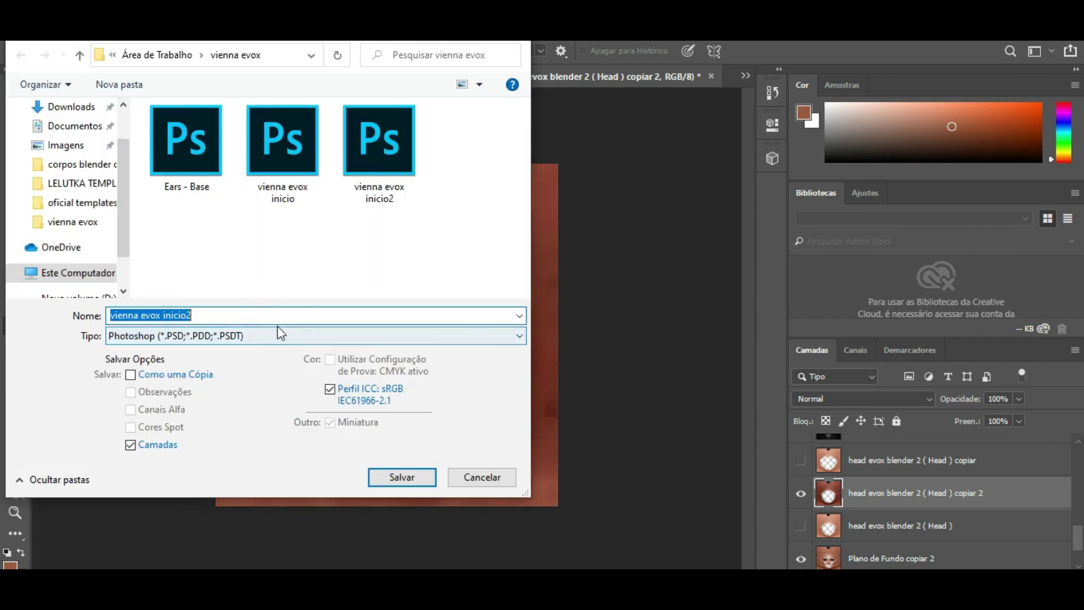
click(277, 335)
click(192, 554)
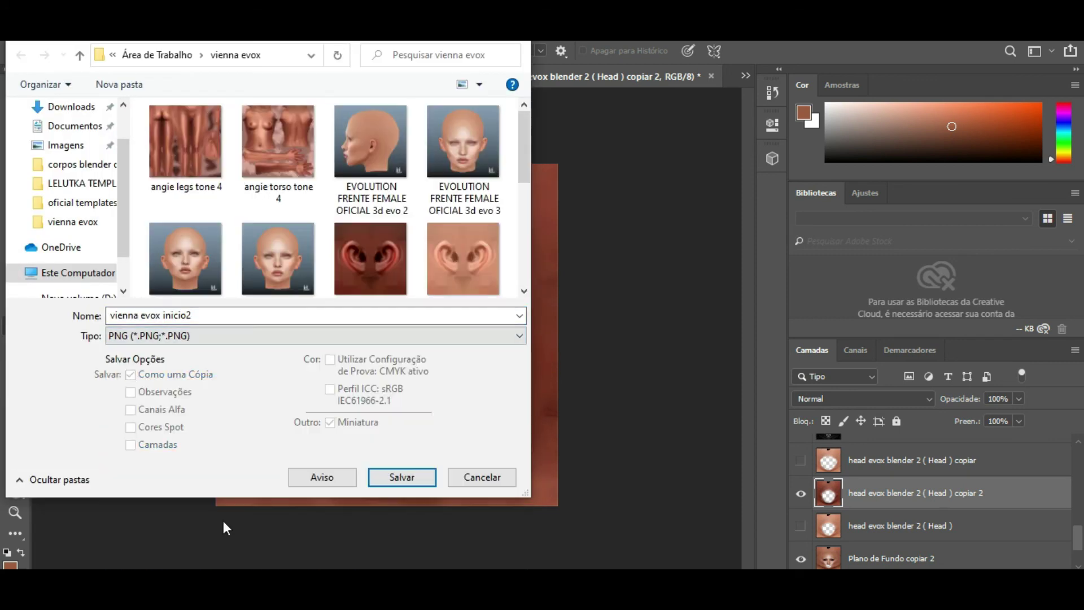
drag(523, 130, 521, 198)
double_click(289, 189)
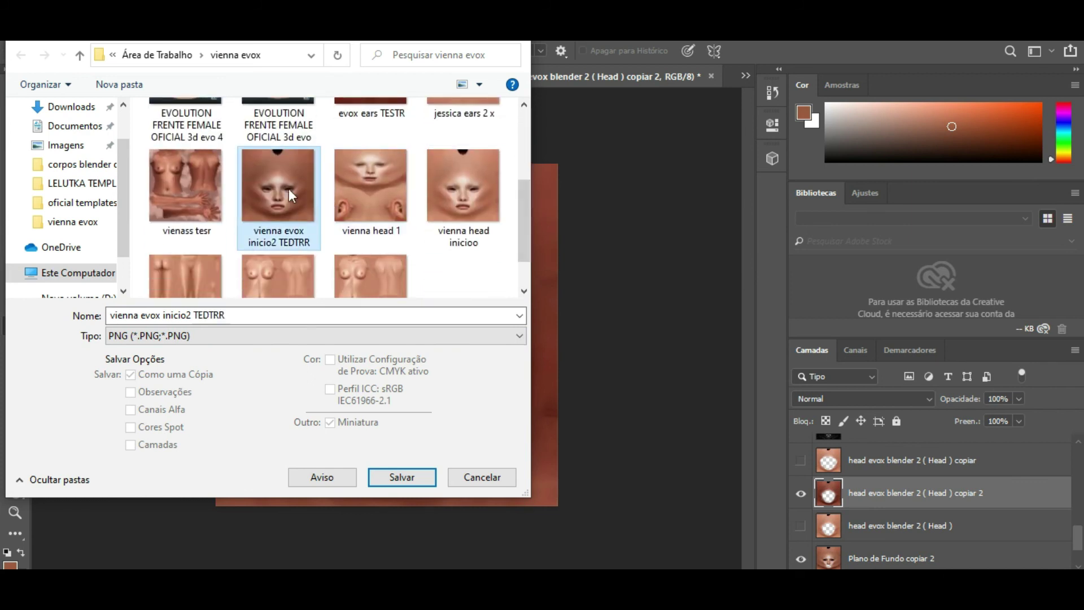
click(575, 318)
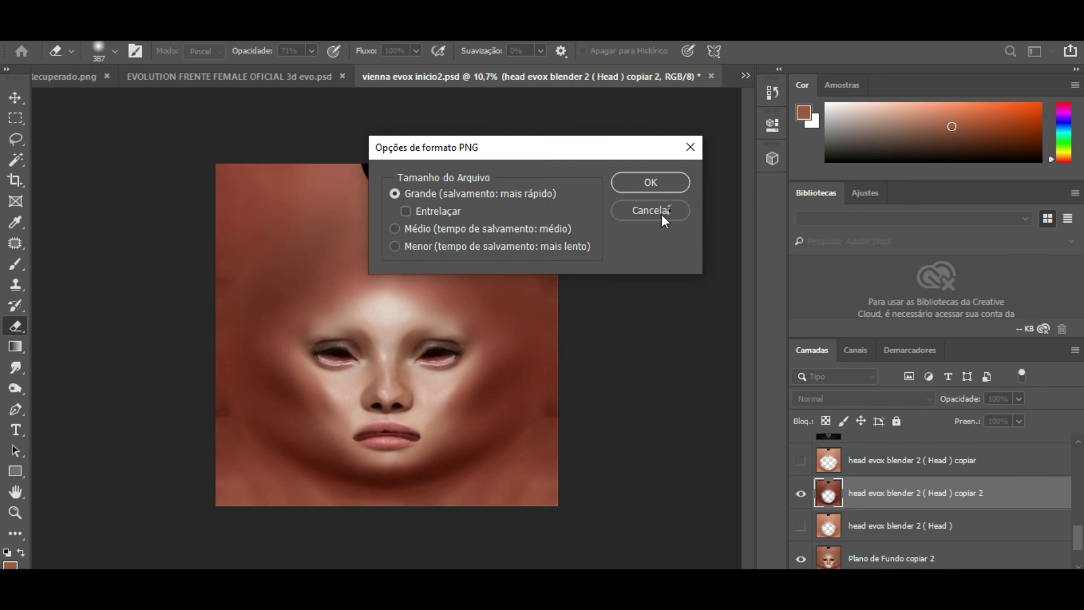
click(662, 215)
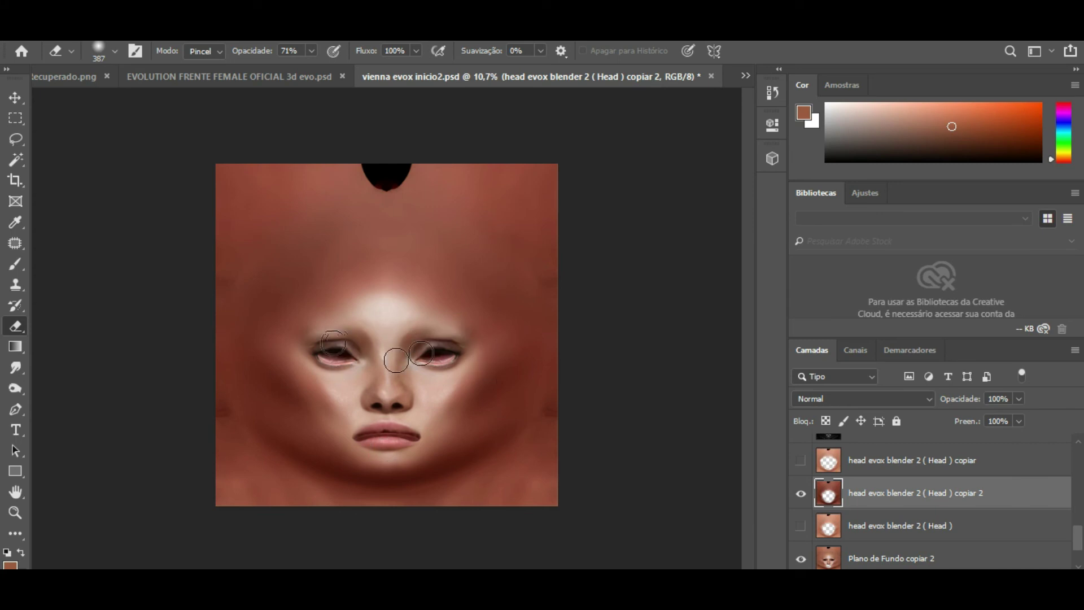
scroll(398, 362, up, 3)
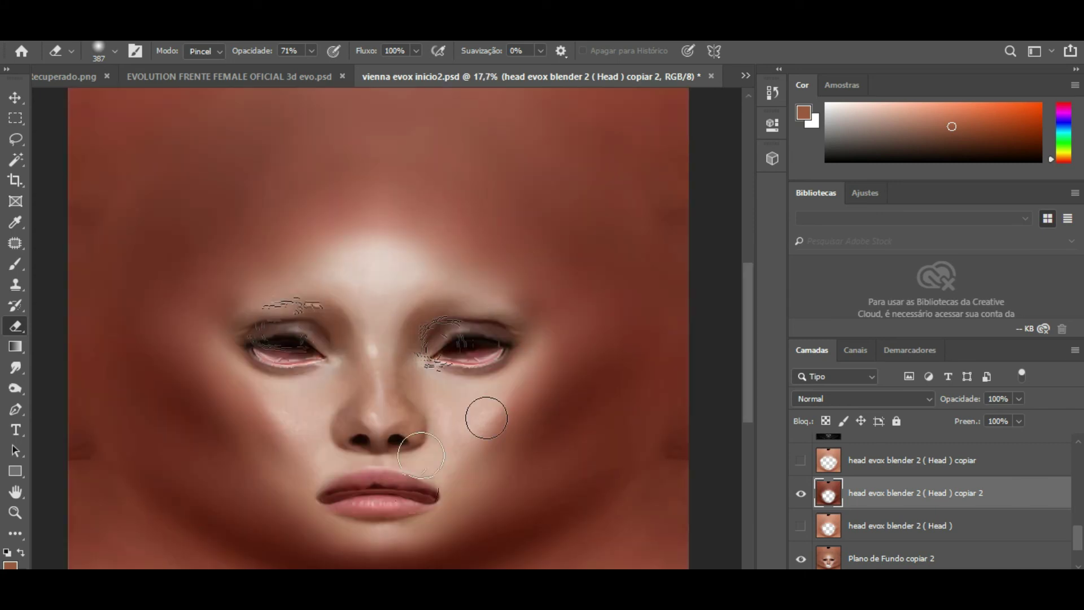
scroll(356, 395, down, 1)
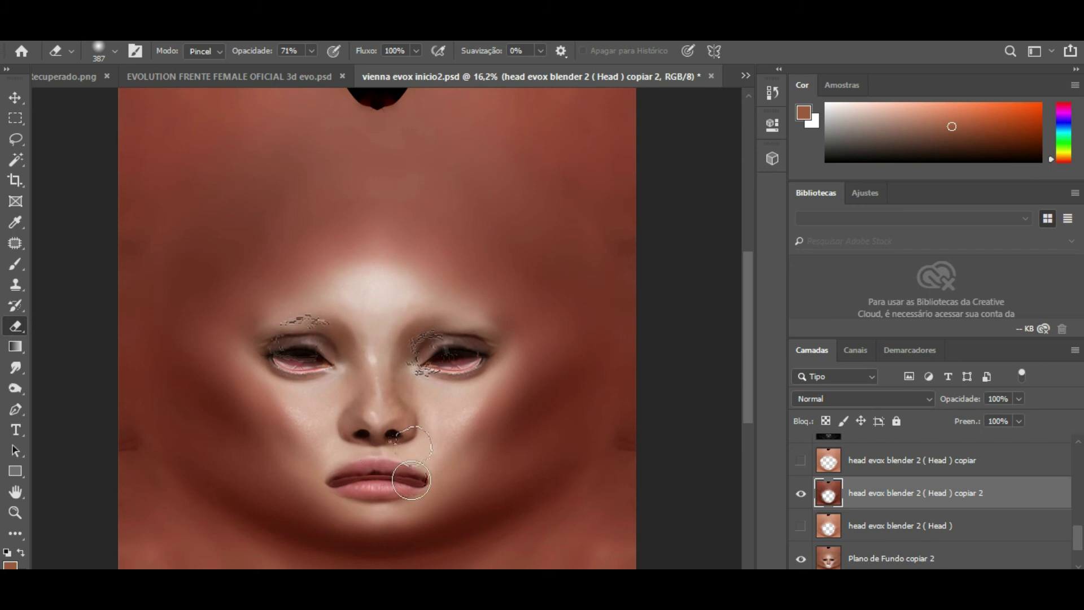
scroll(406, 477, up, 3)
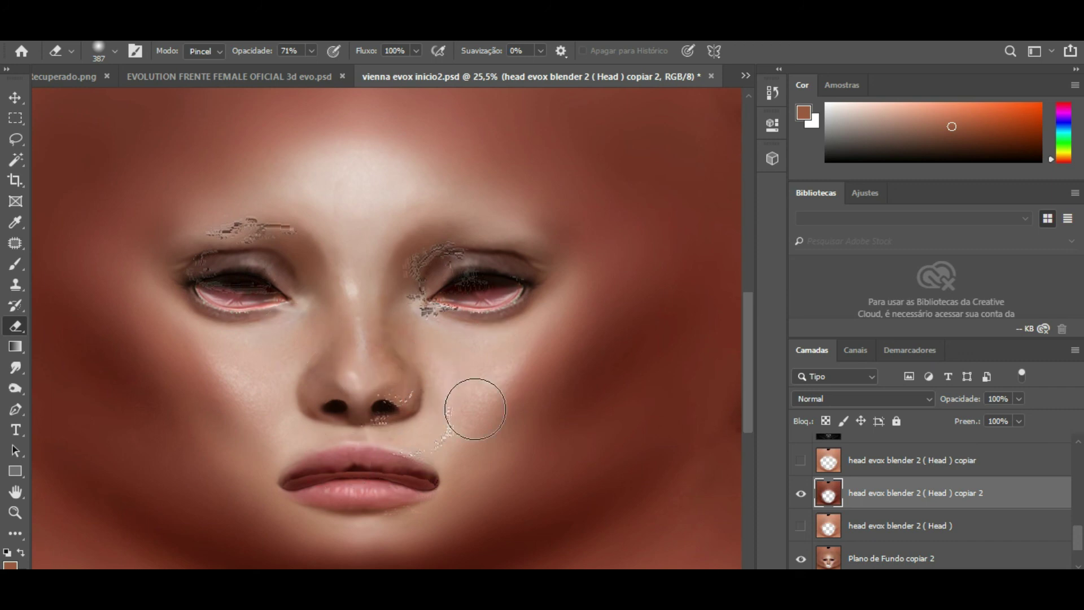
scroll(475, 409, down, 3)
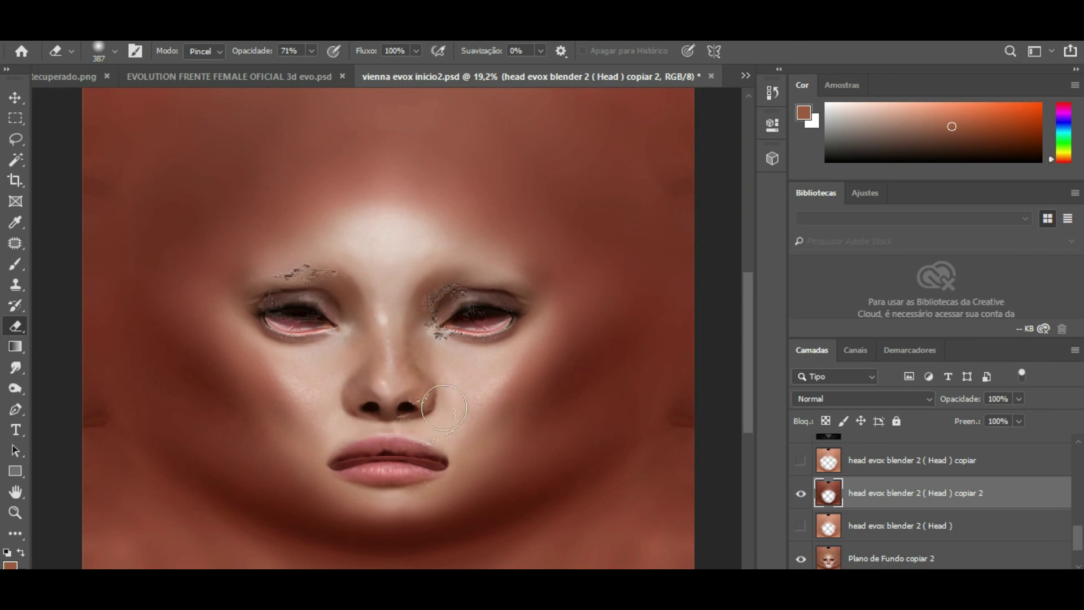
scroll(528, 432, down, 2)
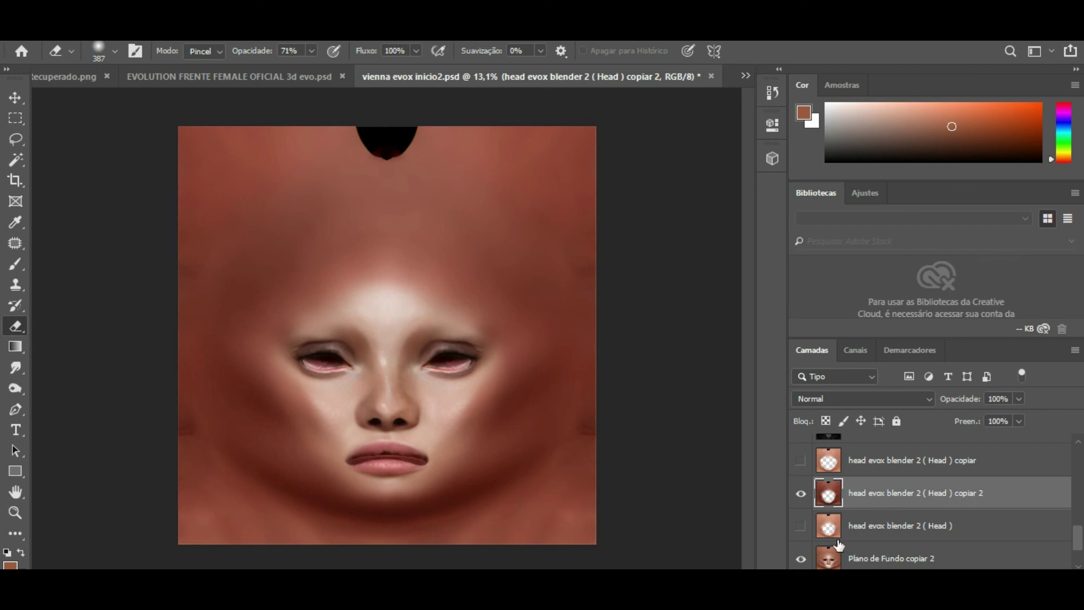
Hide the head evox blender 2 ( Head ) layer and select the Plano de Fundo copiar 2 layer.
right_click(872, 530)
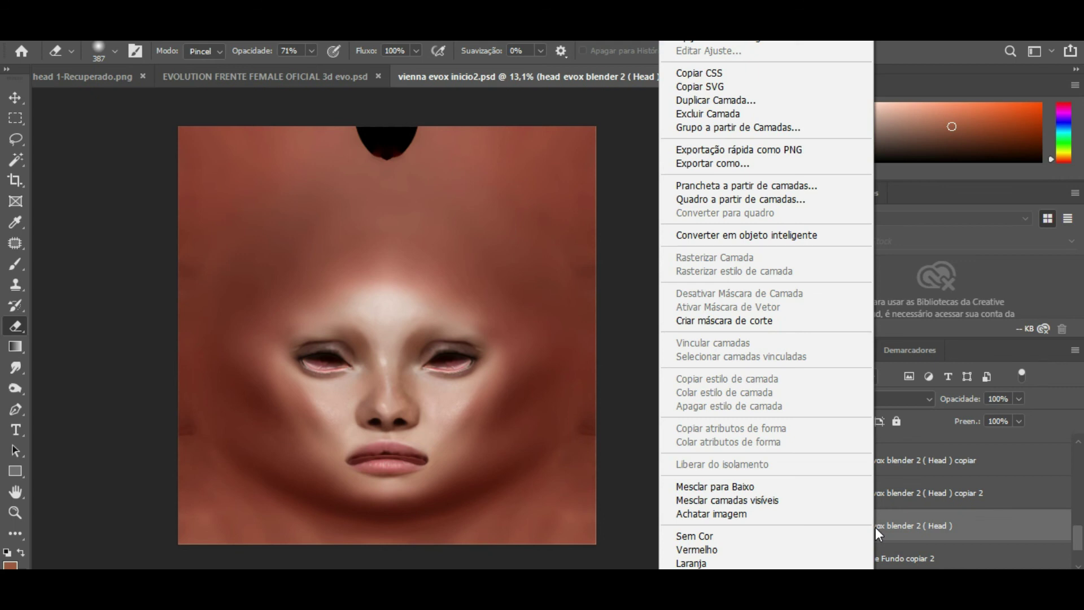
click(906, 526)
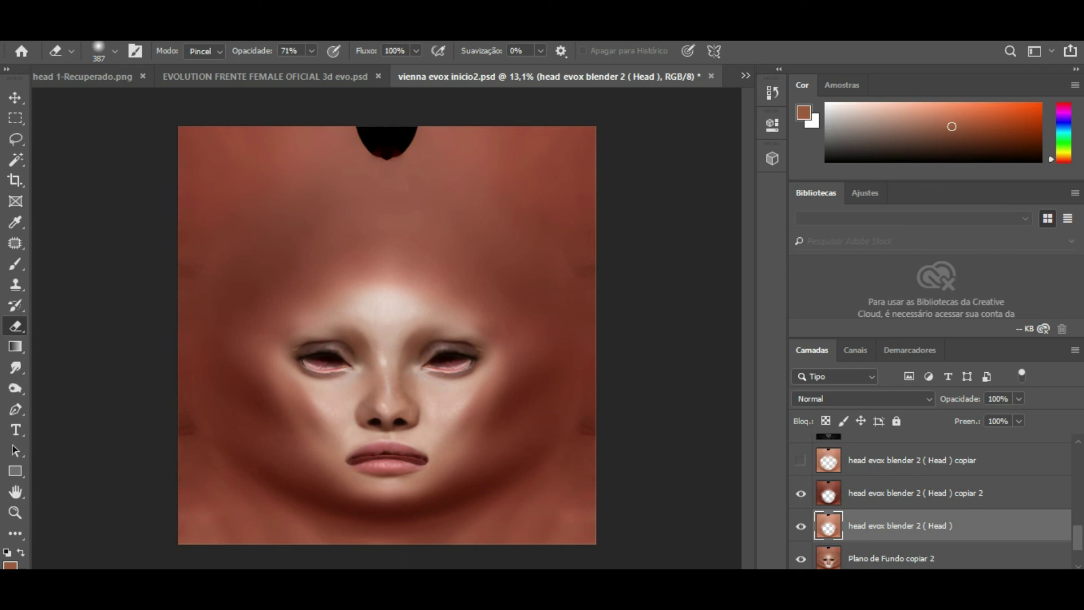
scroll(889, 522, down, 1)
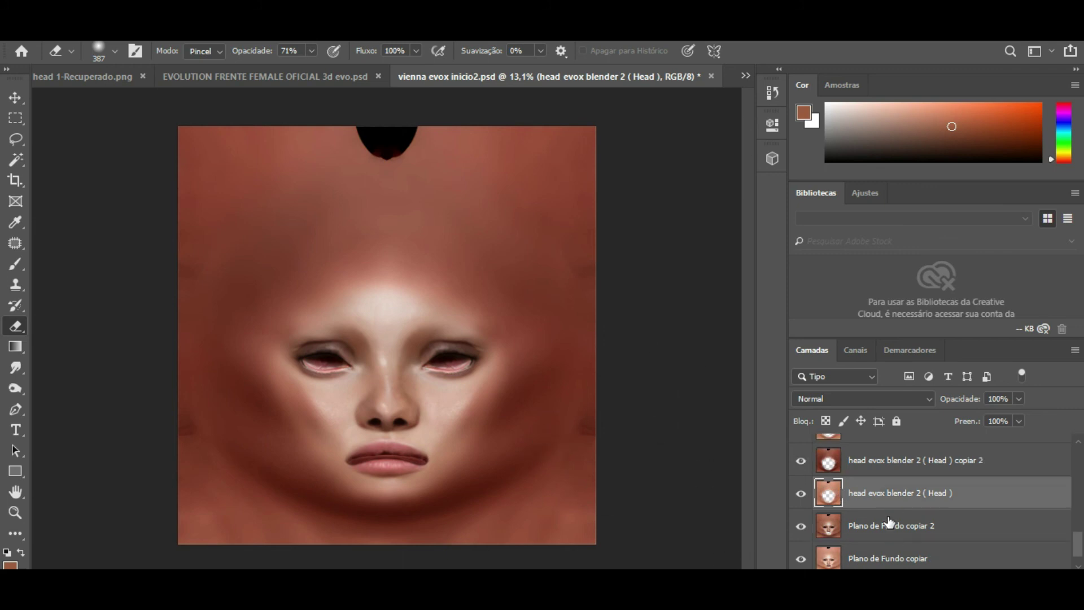
click(908, 528)
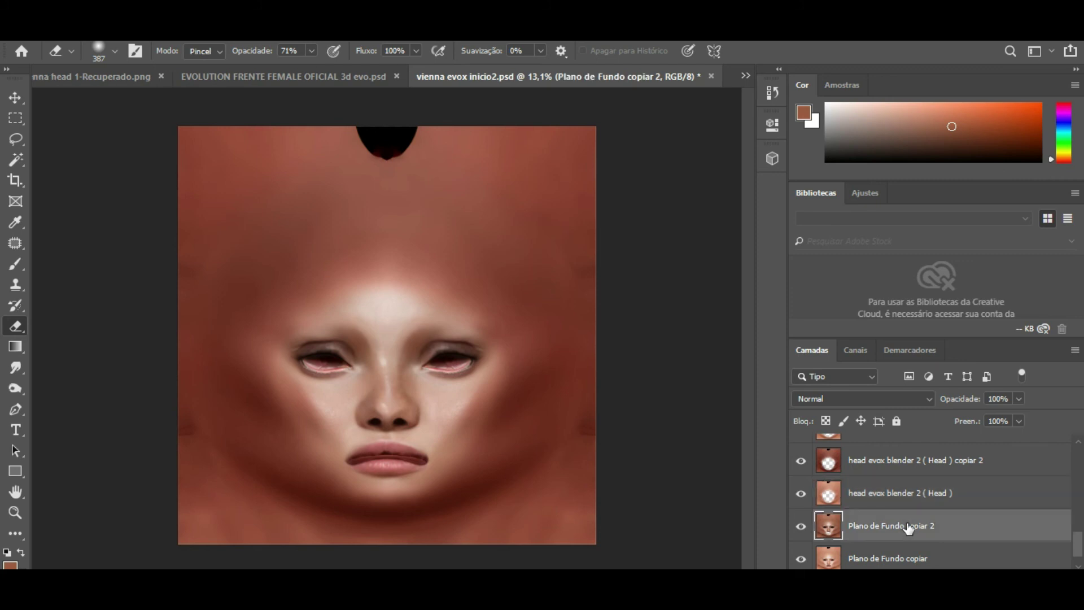
click(802, 493)
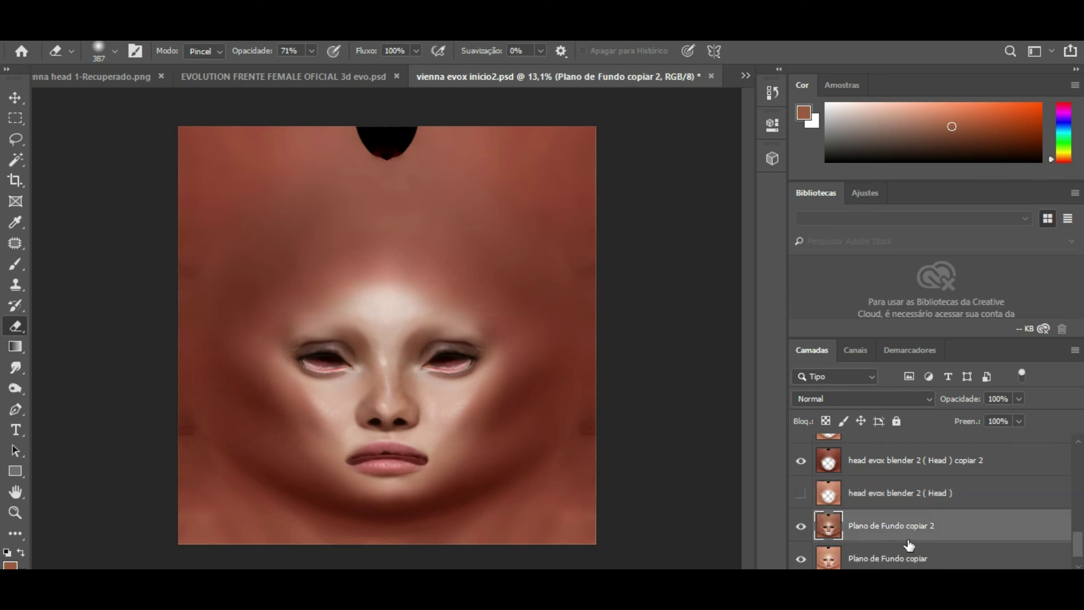
Apply a Levels adjustment to the Plano de Fundo copiar 2 layer using the tom preset.
click(136, 41)
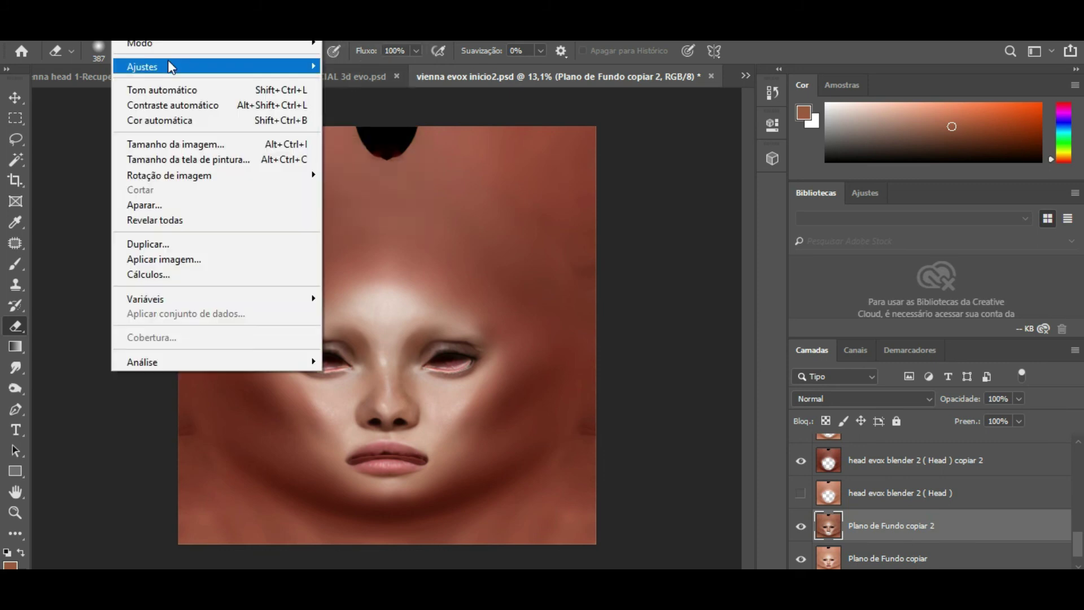
mouse_move(191, 62)
click(393, 81)
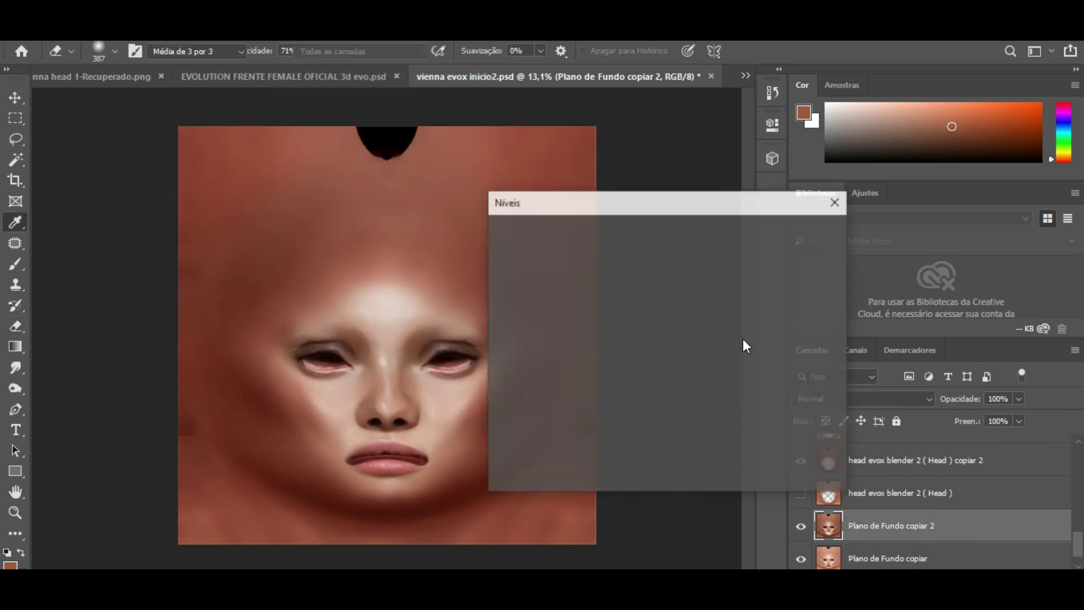
click(751, 233)
click(806, 267)
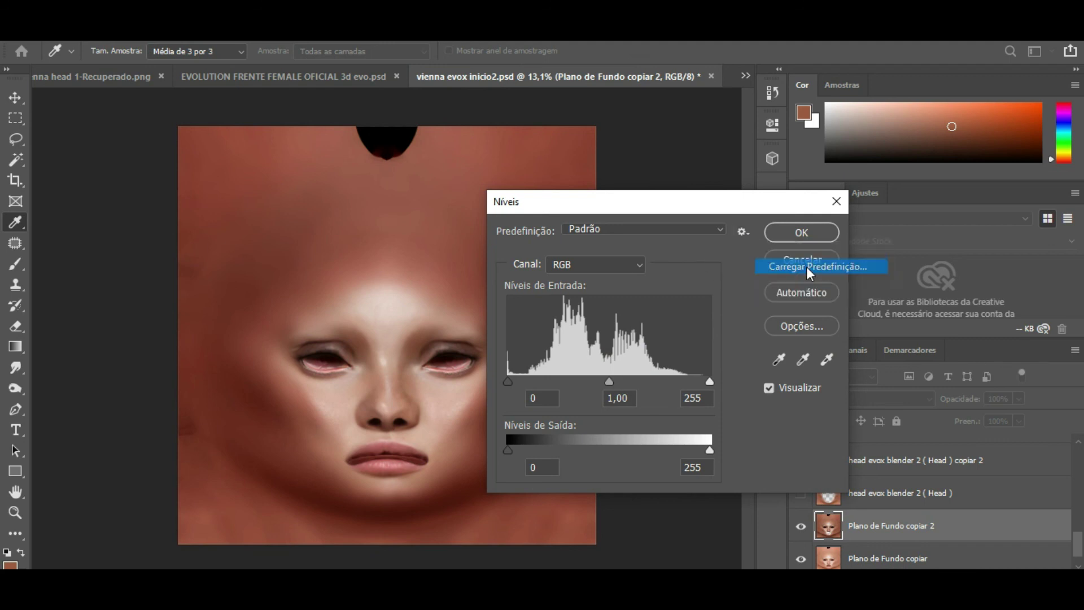
double_click(676, 306)
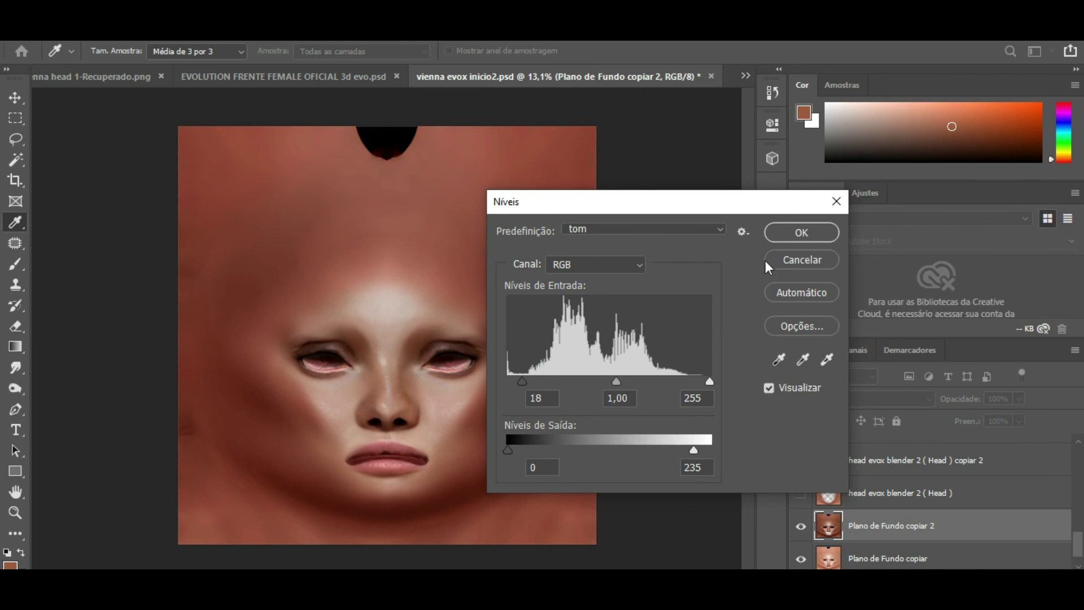
click(784, 234)
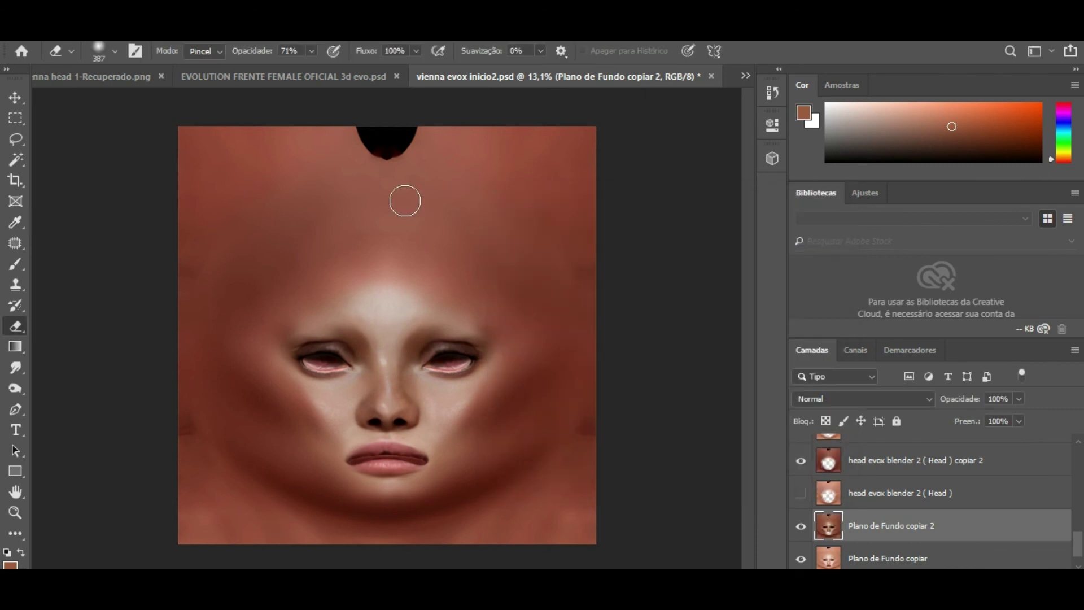
Apply a Hue/Saturation adjustment with the hue set to -5 to the Plano de Fundo copiar 2 layer.
click(138, 34)
mouse_move(226, 67)
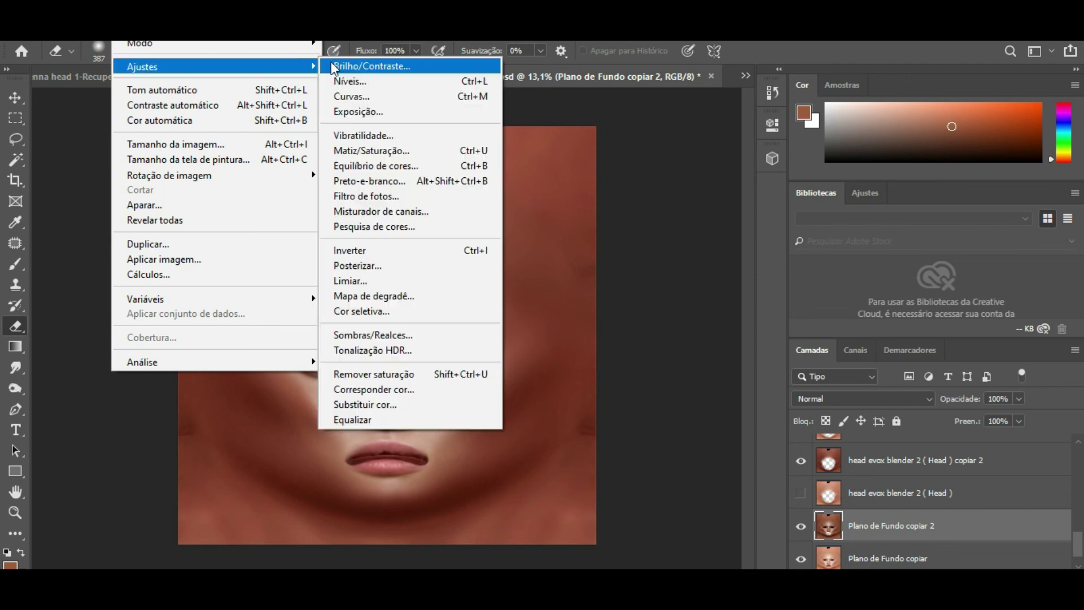
click(439, 148)
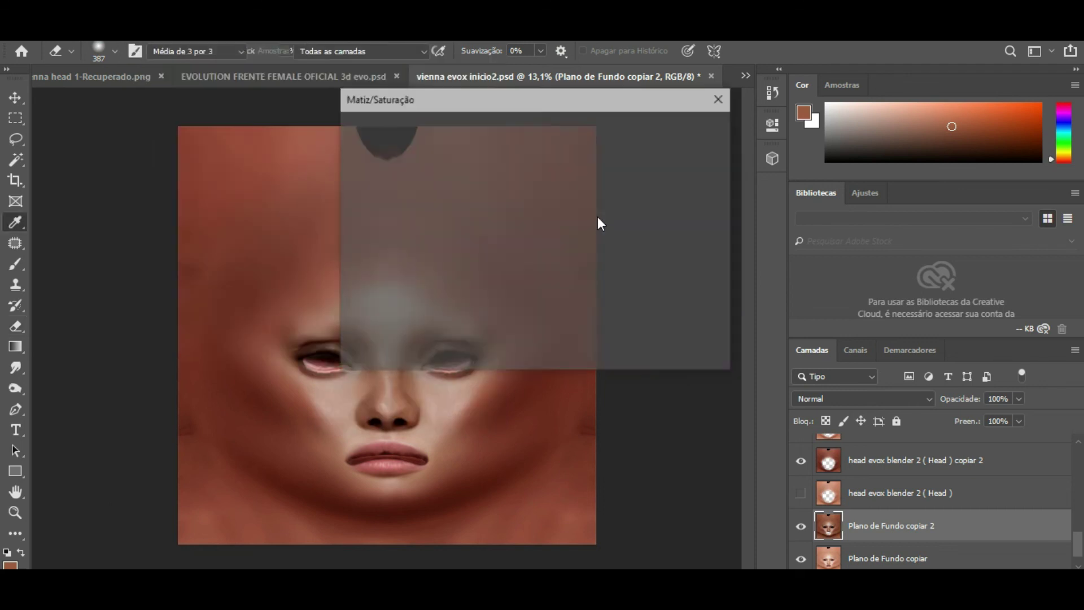
drag(482, 96, 745, 175)
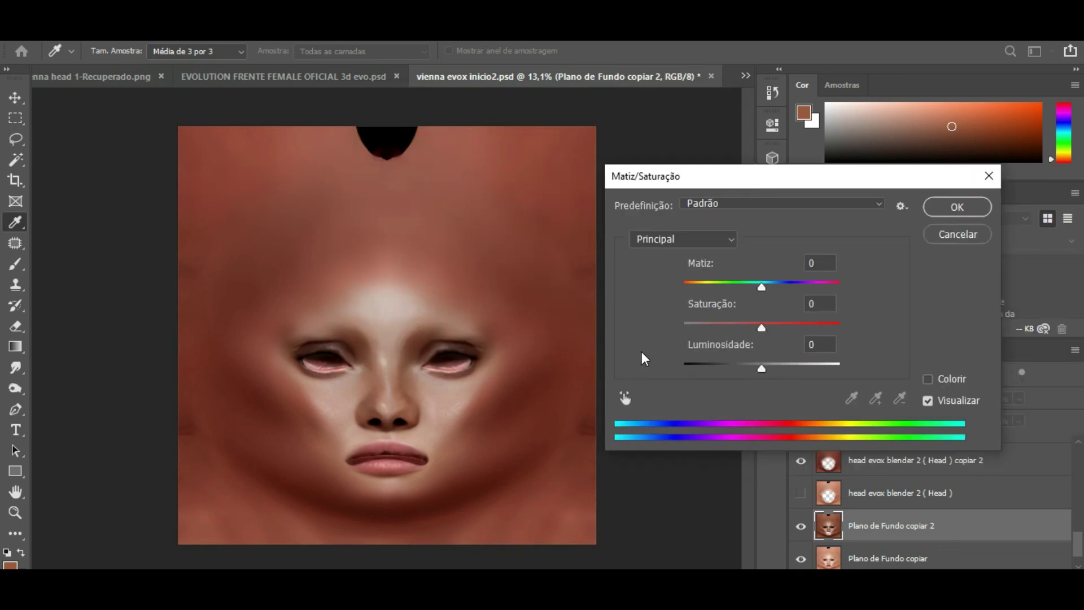
drag(761, 288, 759, 282)
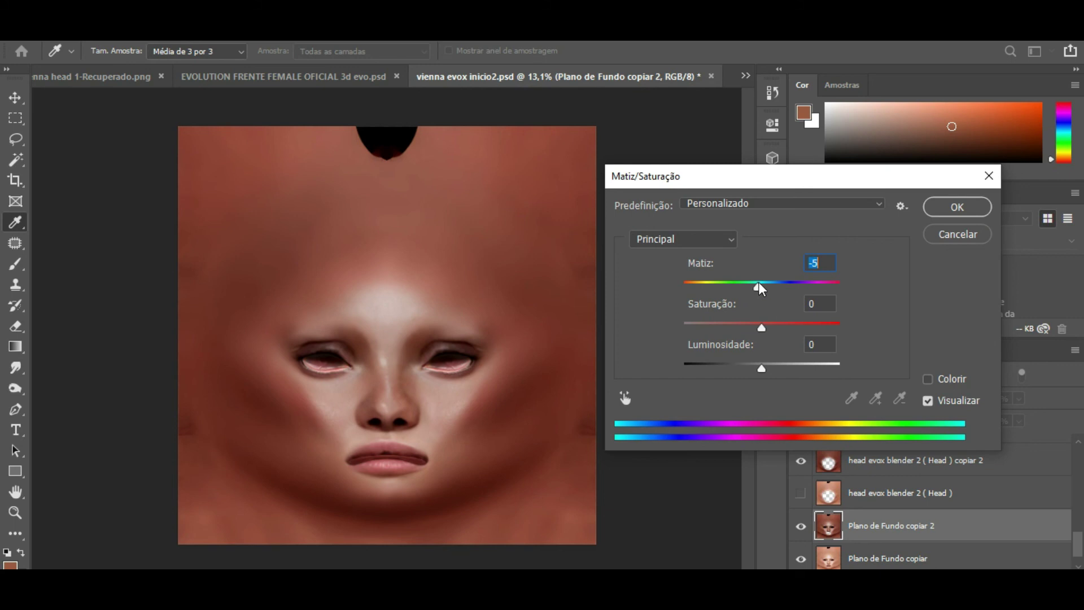
click(951, 208)
key(e)
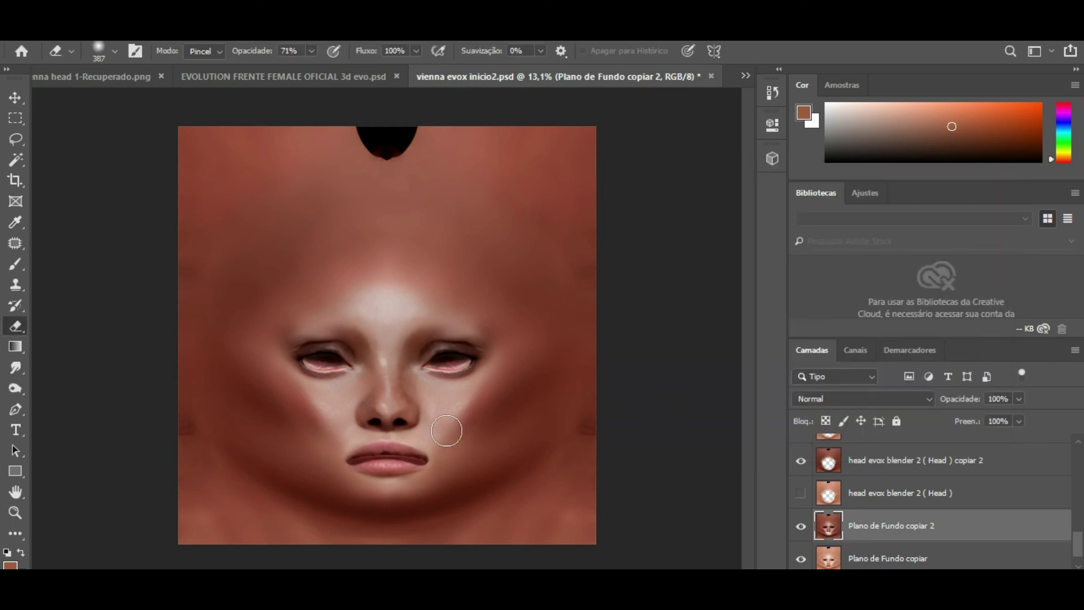
scroll(387, 410, down, 2)
scroll(387, 411, up, 3)
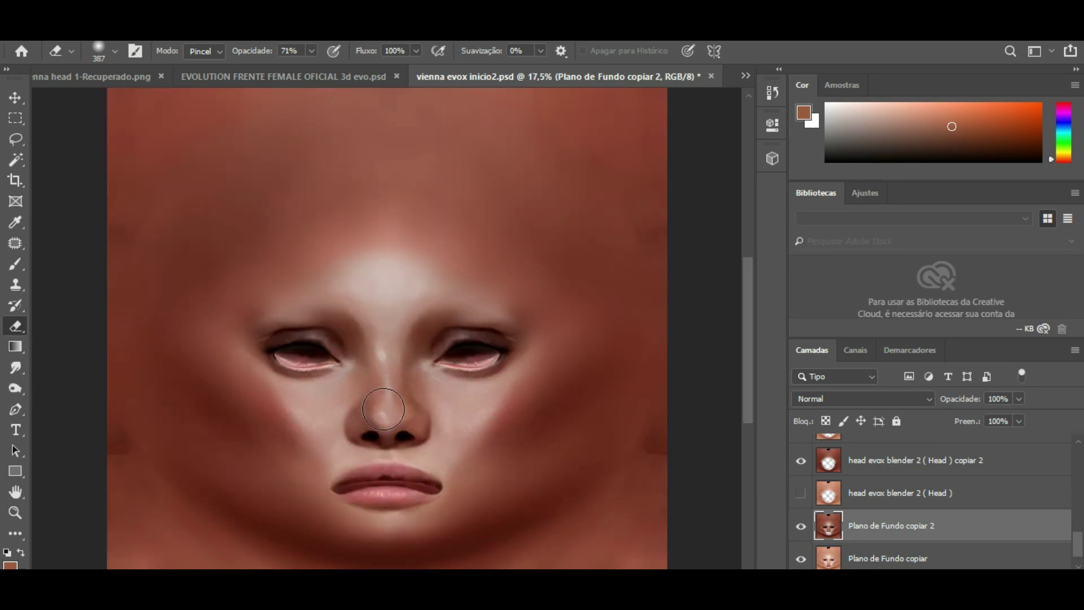
scroll(415, 382, down, 1)
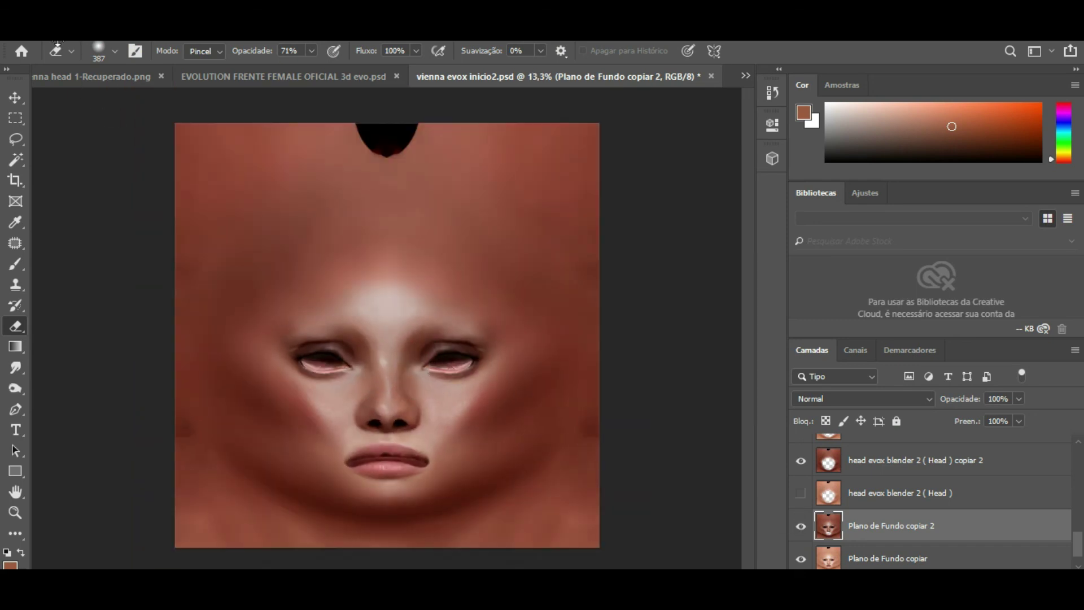
Save the adjusted head texture as a PNG in the vienna evox folder, replacing the existing vienna evox inicio2 TEDTRR file.
click(56, 35)
click(140, 204)
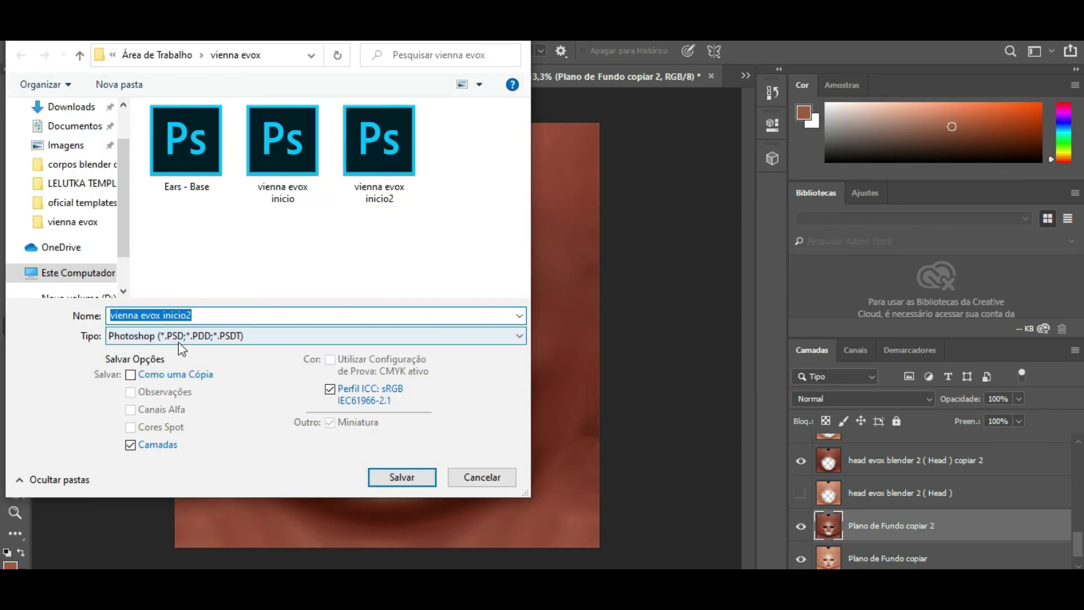
click(177, 339)
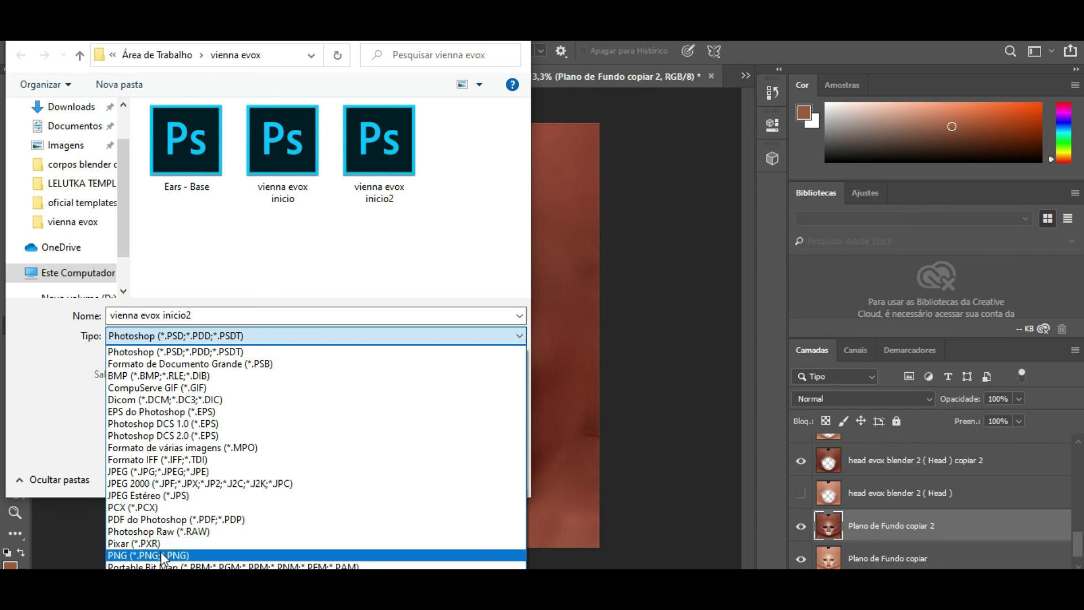
click(158, 549)
drag(528, 120, 517, 202)
click(277, 170)
click(402, 477)
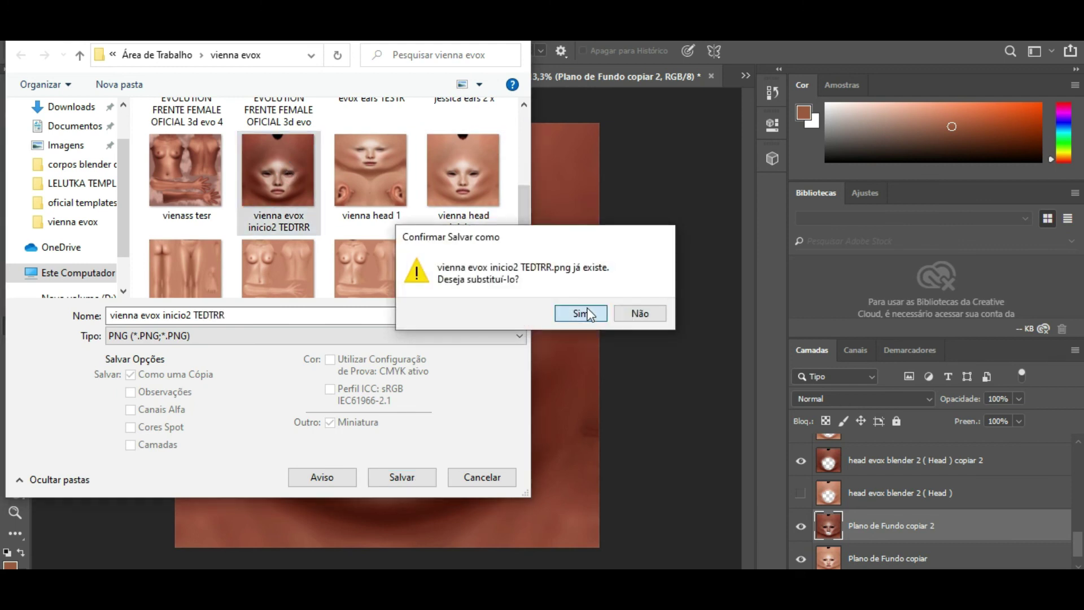
click(582, 311)
click(641, 181)
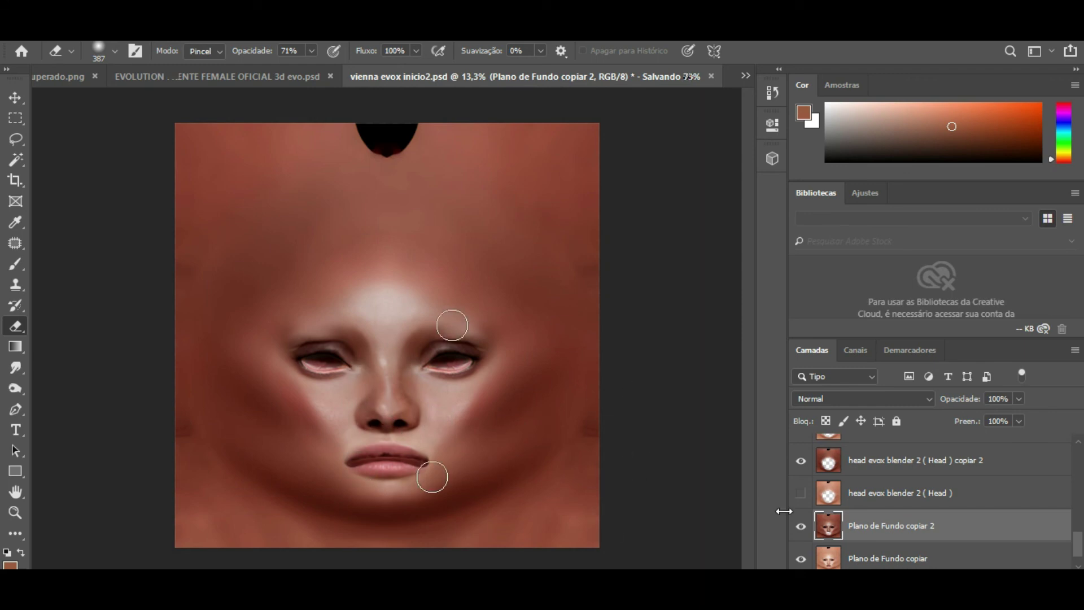
Switch to the Second Life viewer and examine how the head, ears and neck tones match on the avatar.
mouse_move(449, 587)
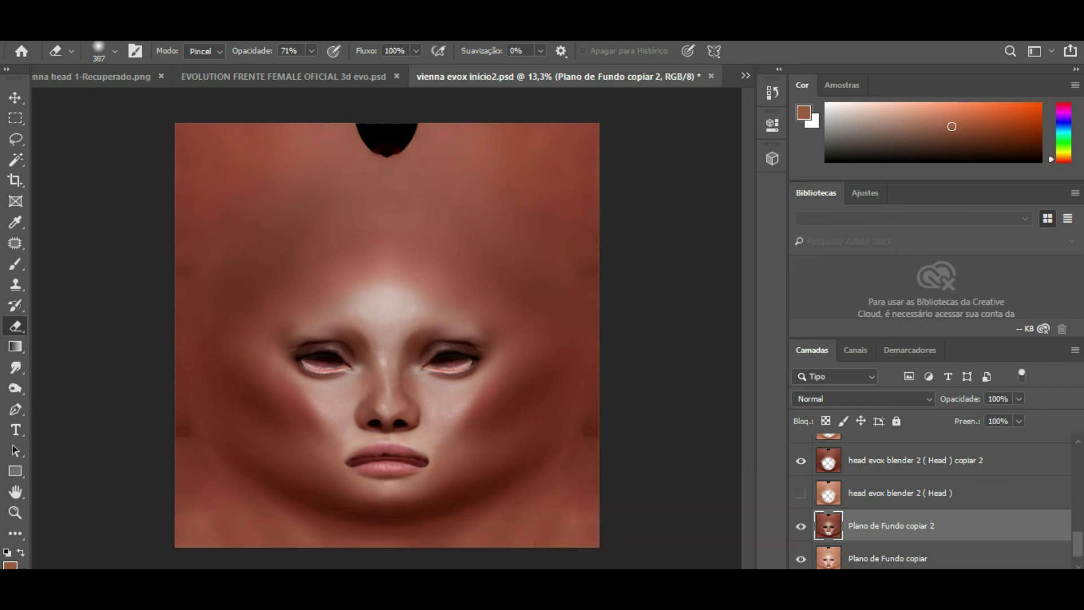
key(alt+Tab)
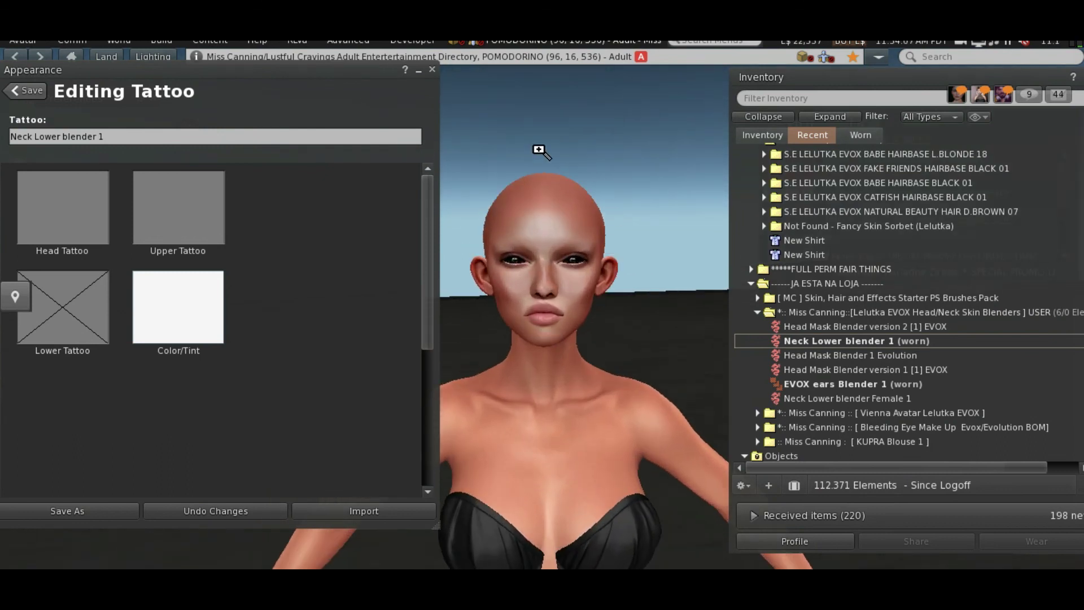
mouse_move(529, 567)
click(529, 539)
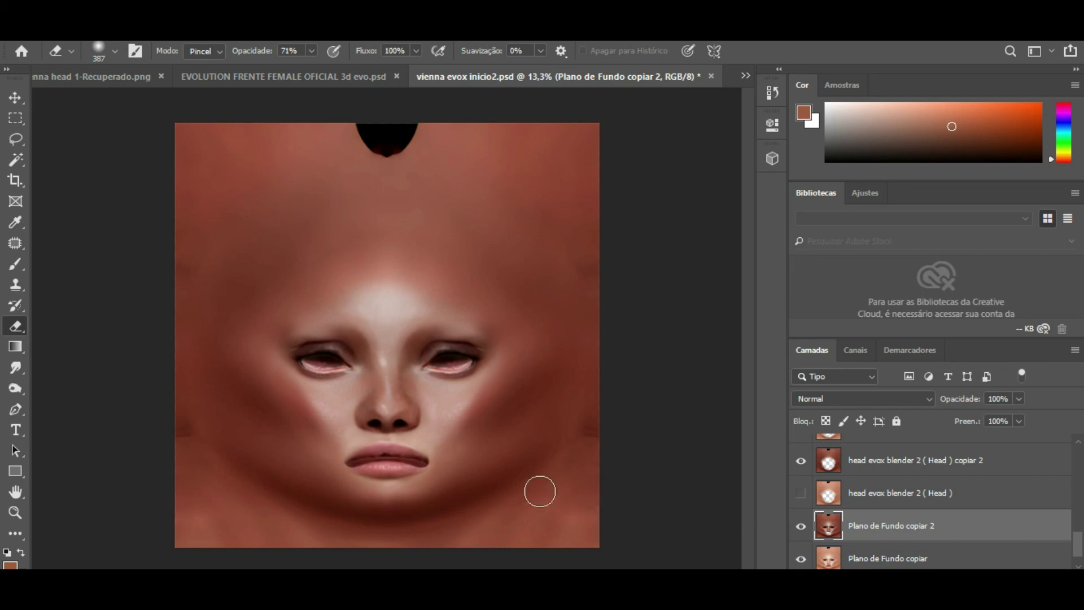
key(alt+Tab)
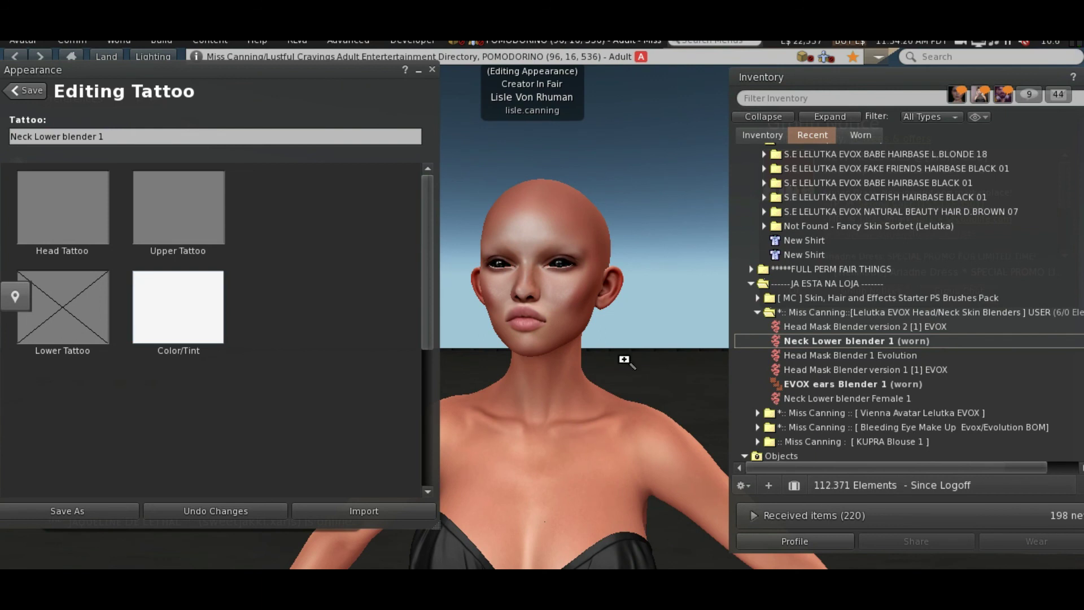
Open the vienna evox inicio2 TEDTRR image from the vienna evox folder in Adobe Photoshop CC 2019.
mouse_move(528, 587)
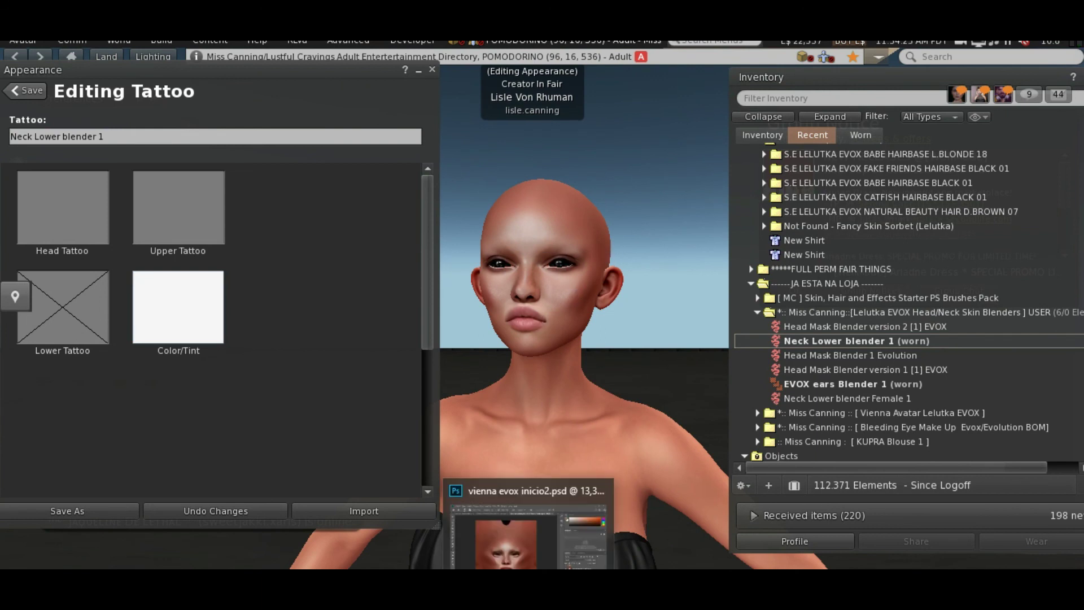
click(591, 547)
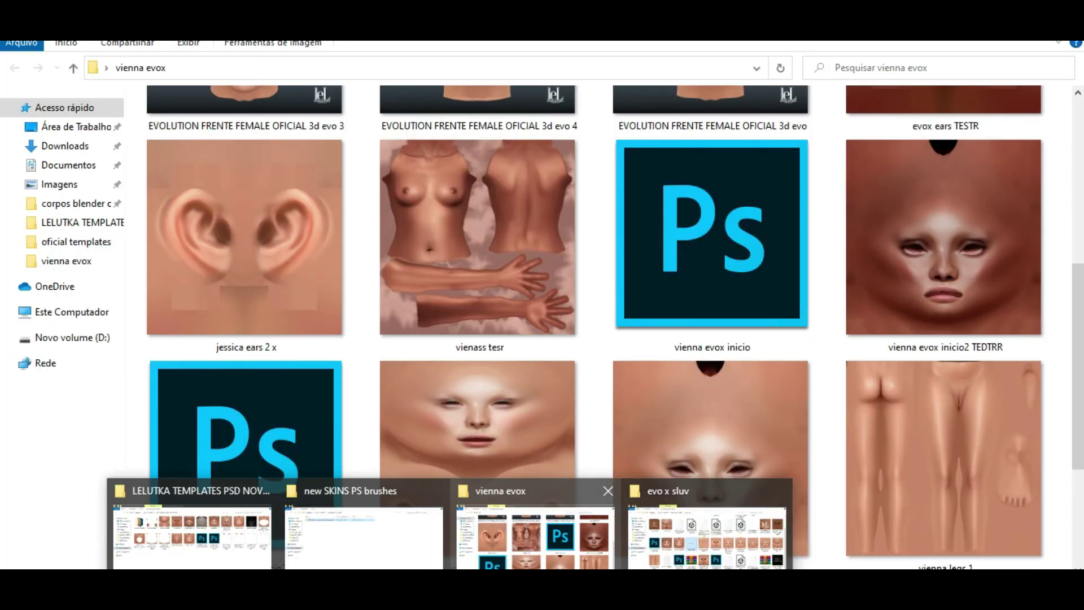
click(929, 259)
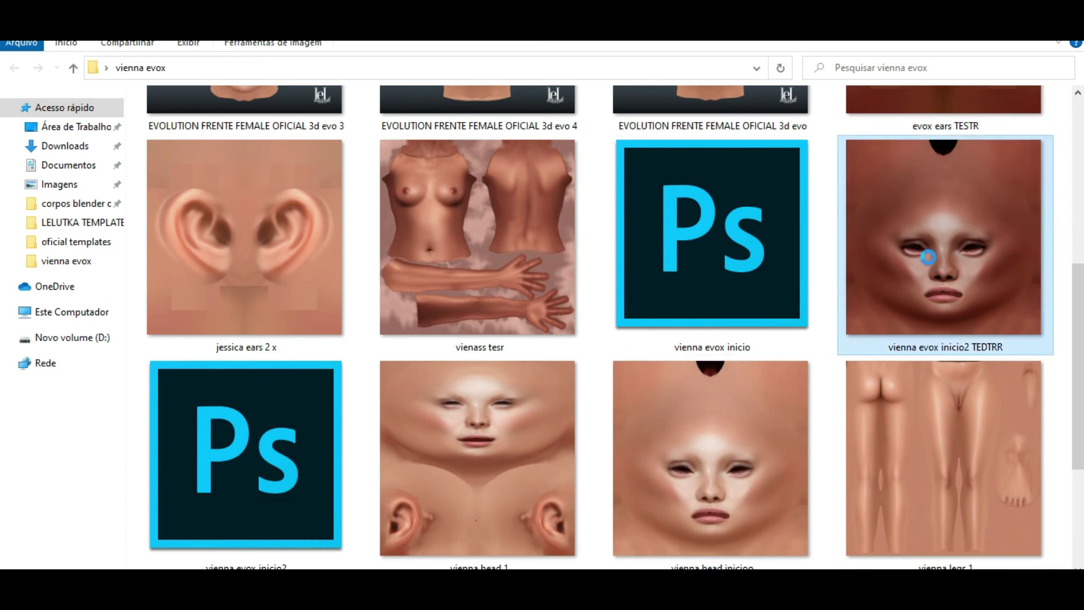
right_click(929, 258)
mouse_move(834, 320)
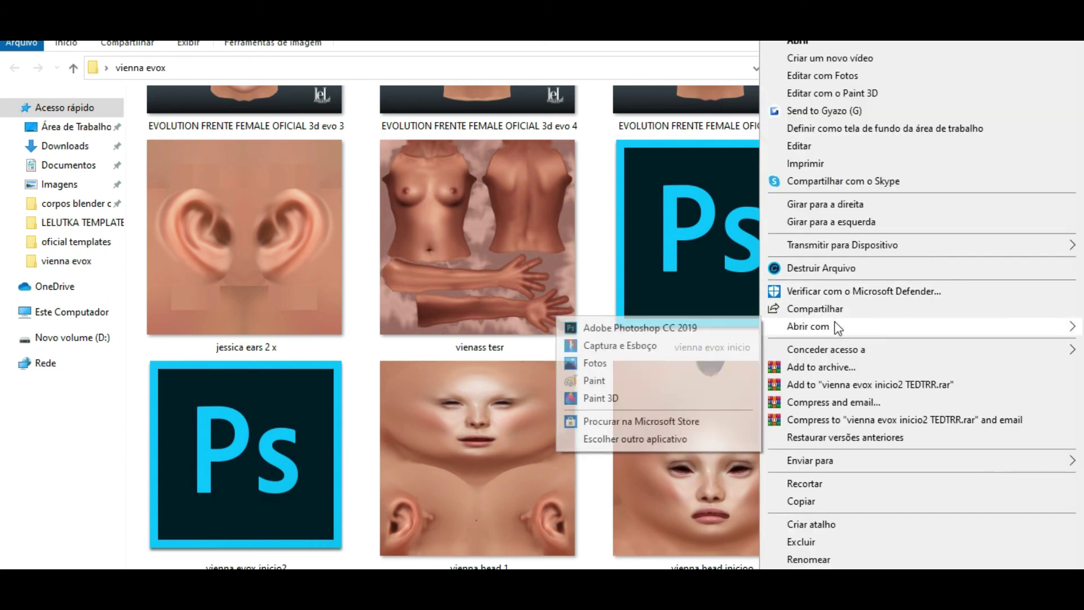
click(705, 328)
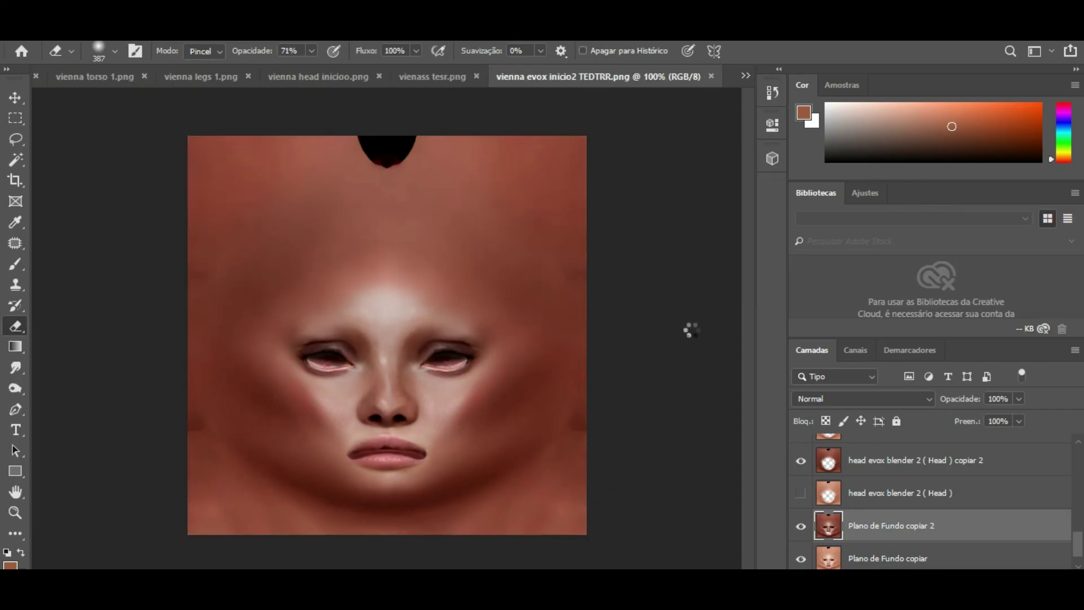
mouse_move(405, 350)
mouse_down()
mouse_move(341, 442)
mouse_move(484, 416)
mouse_up()
scroll(483, 416, up, 3)
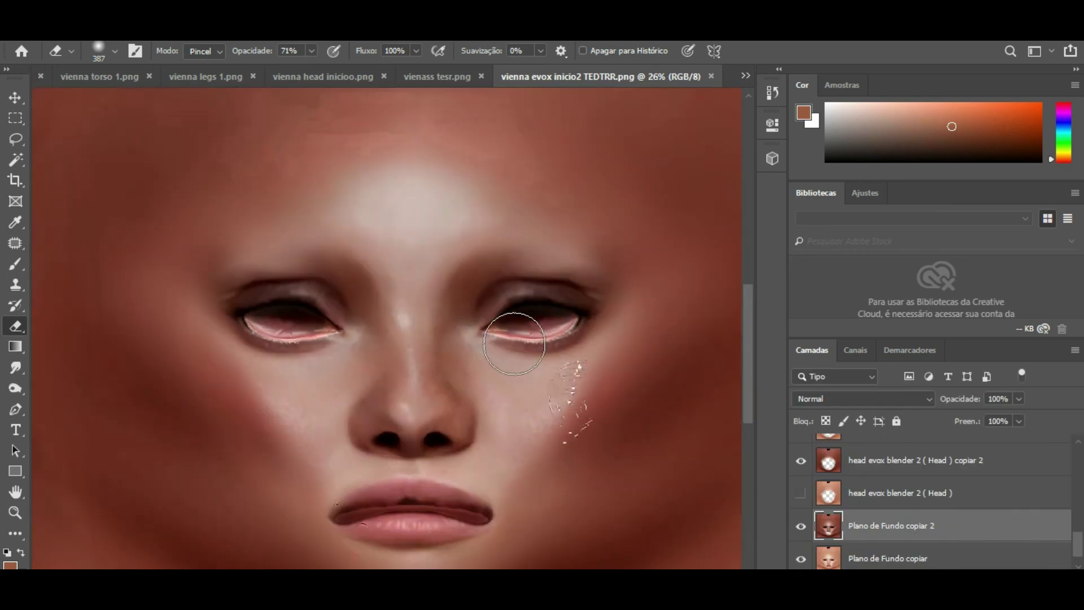
scroll(484, 431, down, 3)
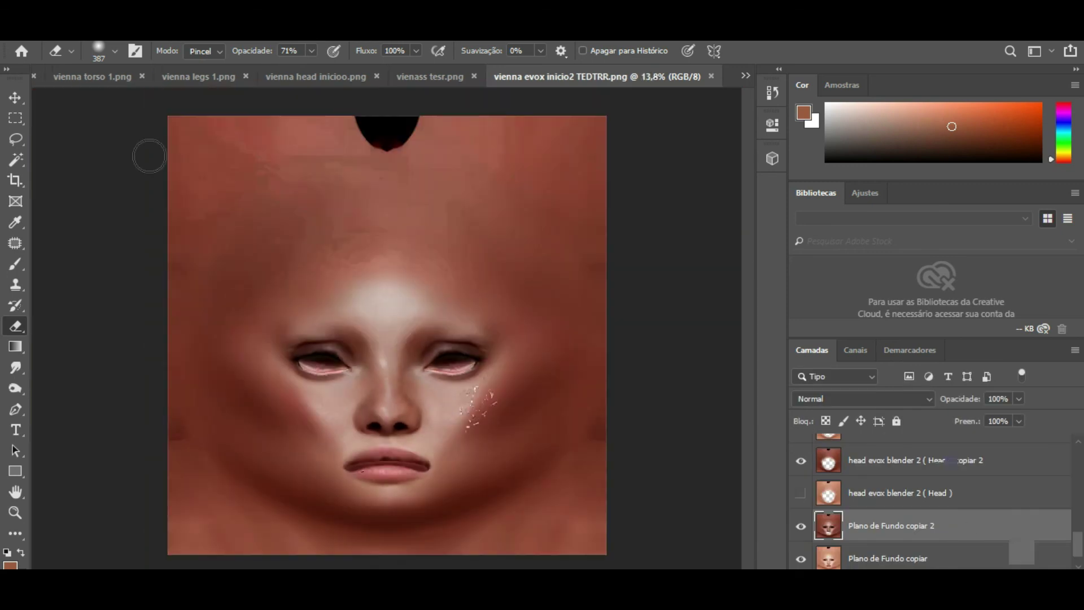
Make a large elliptical selection around the face from forehead to chin and copy it to a new layer.
click(17, 122)
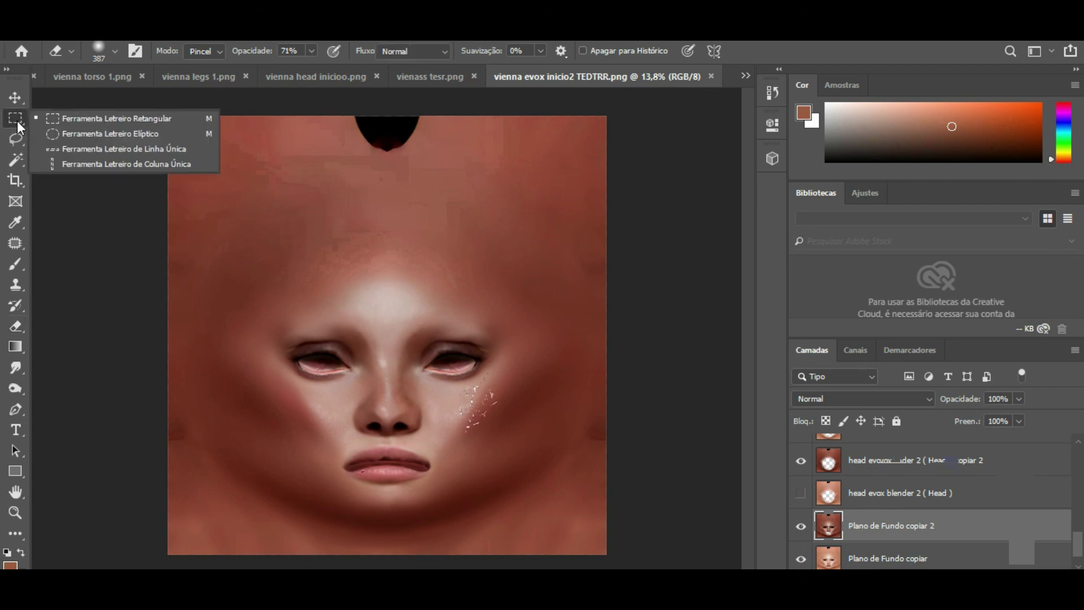
click(94, 130)
drag(595, 543, 438, 316)
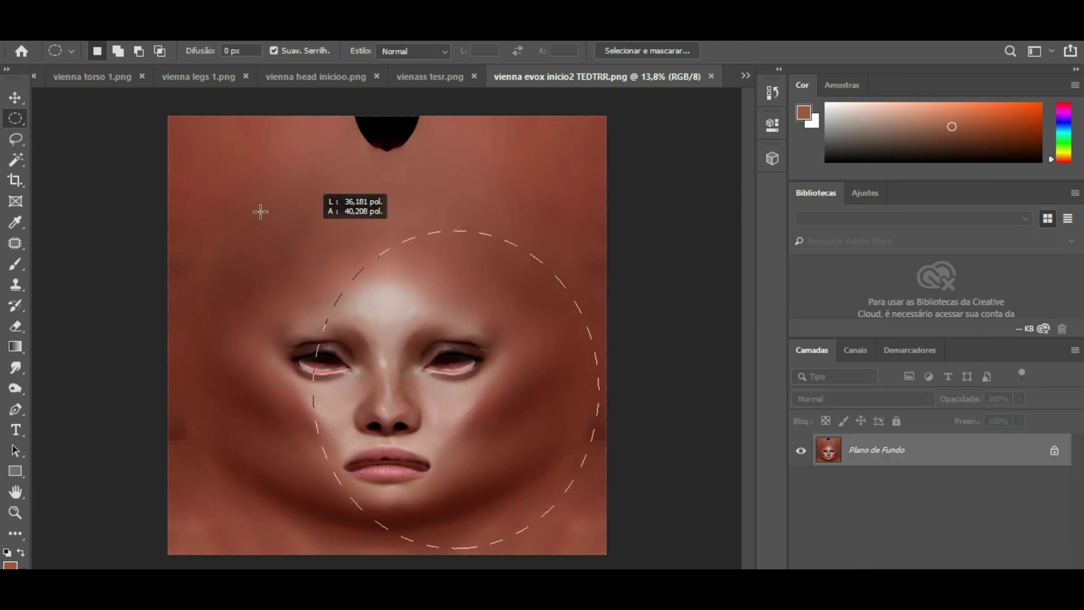
drag(259, 211, 184, 166)
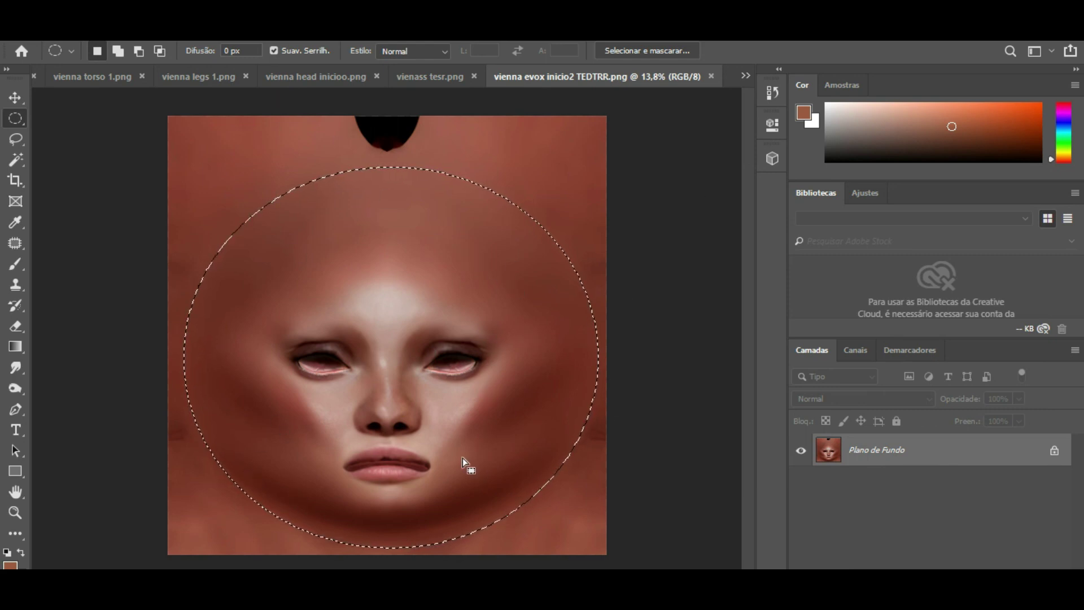
key(ctrl+j)
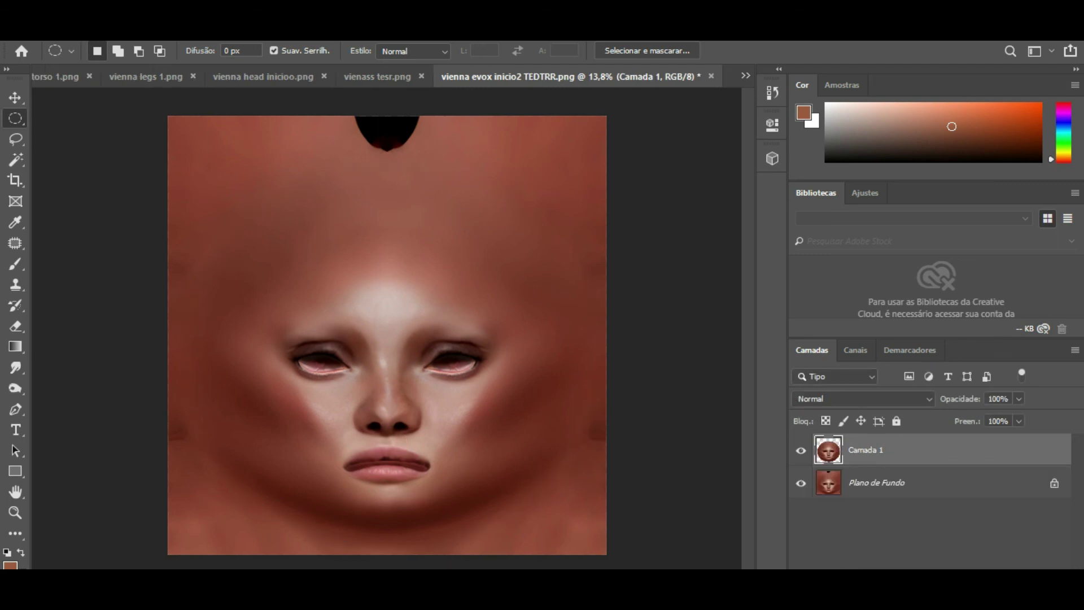
Switch to the LELUTKA TEMPLATES PSD NOVOS folder and examine the guide head vvv and guide lel 1 images.
mouse_move(449, 582)
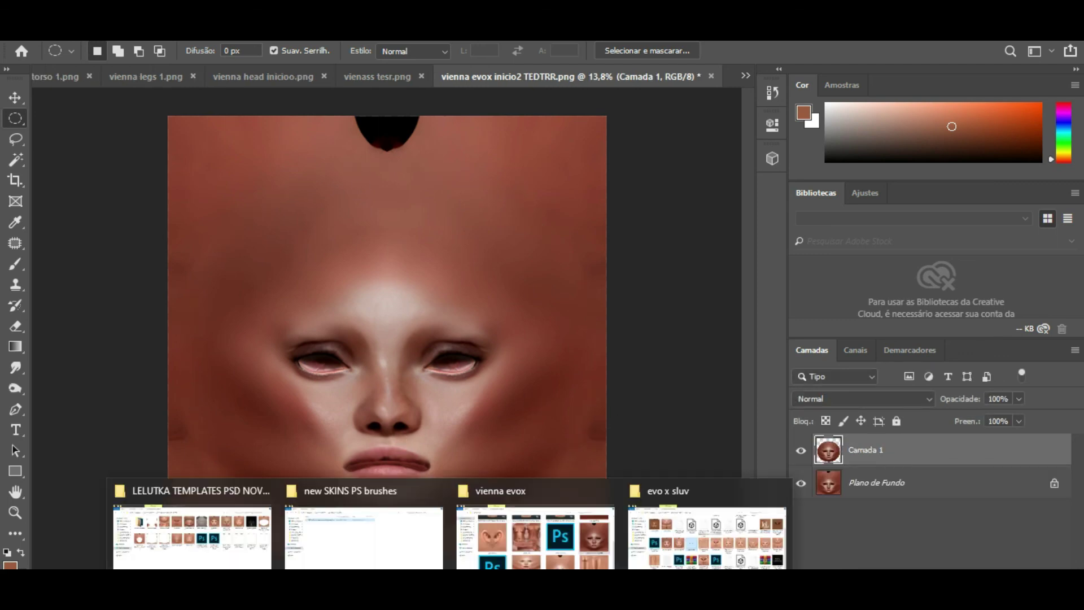
click(224, 539)
double_click(520, 144)
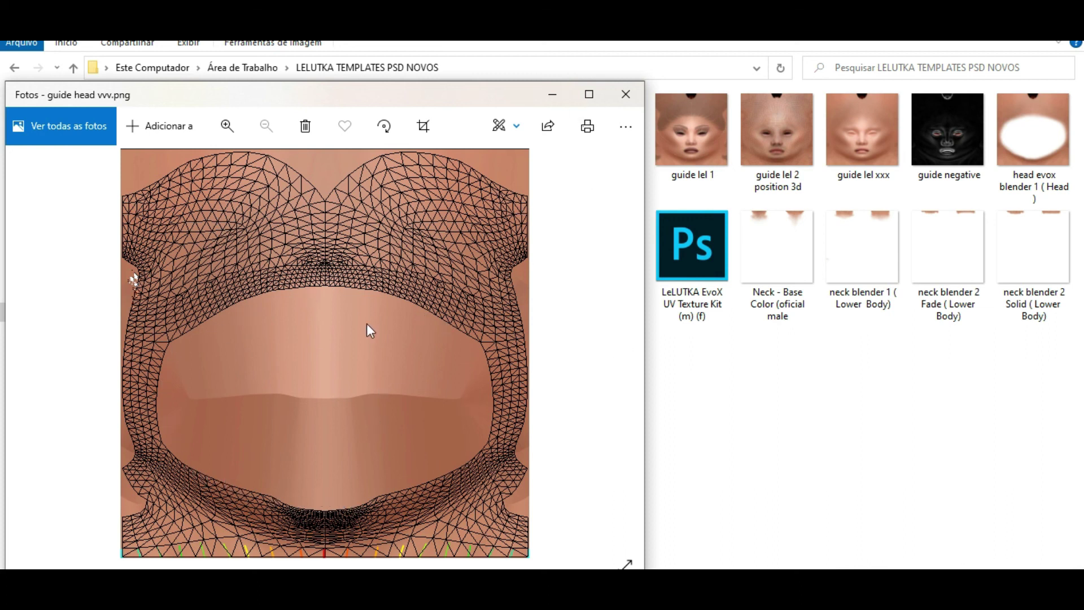
click(625, 94)
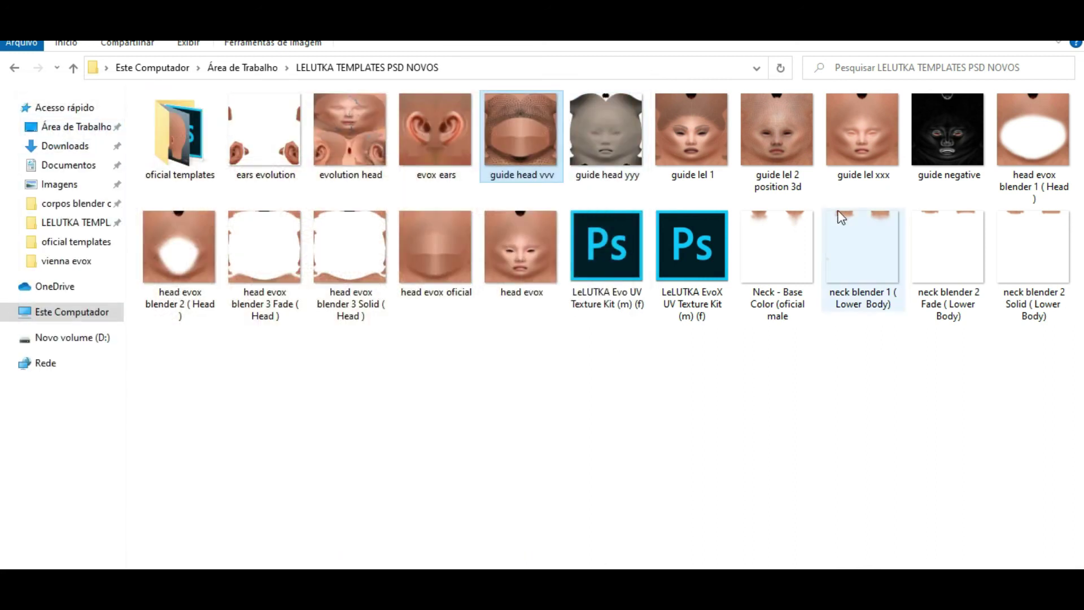
double_click(697, 146)
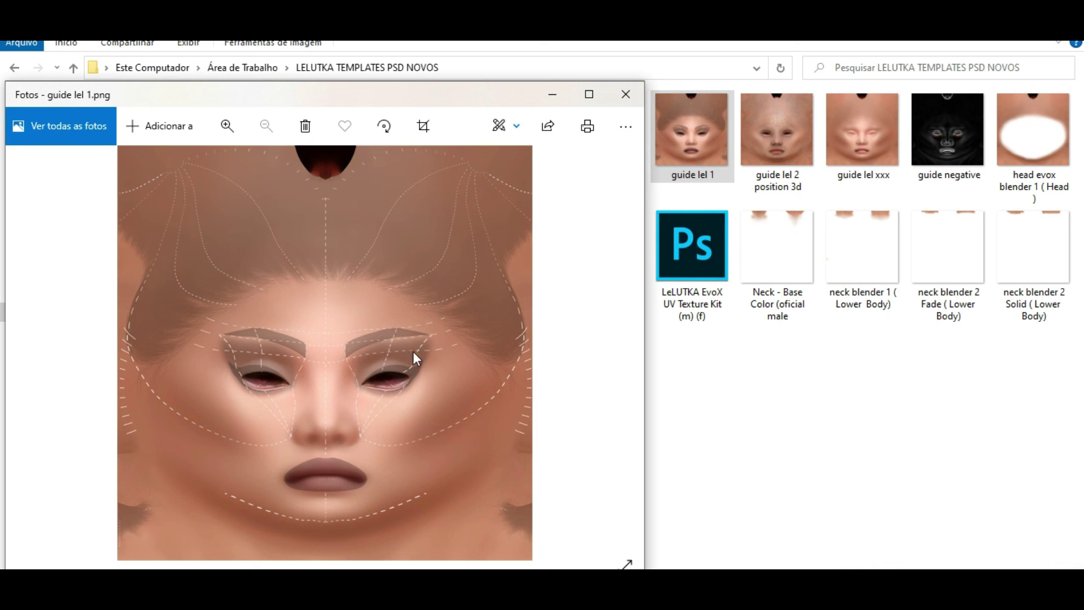
scroll(327, 458, up, 3)
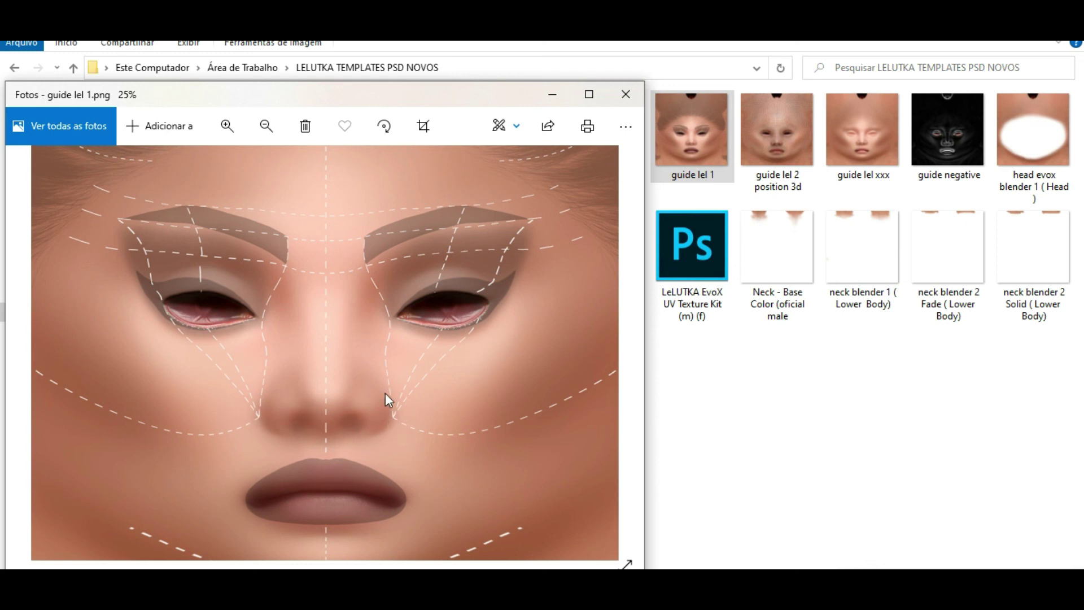
scroll(341, 421, down, 2)
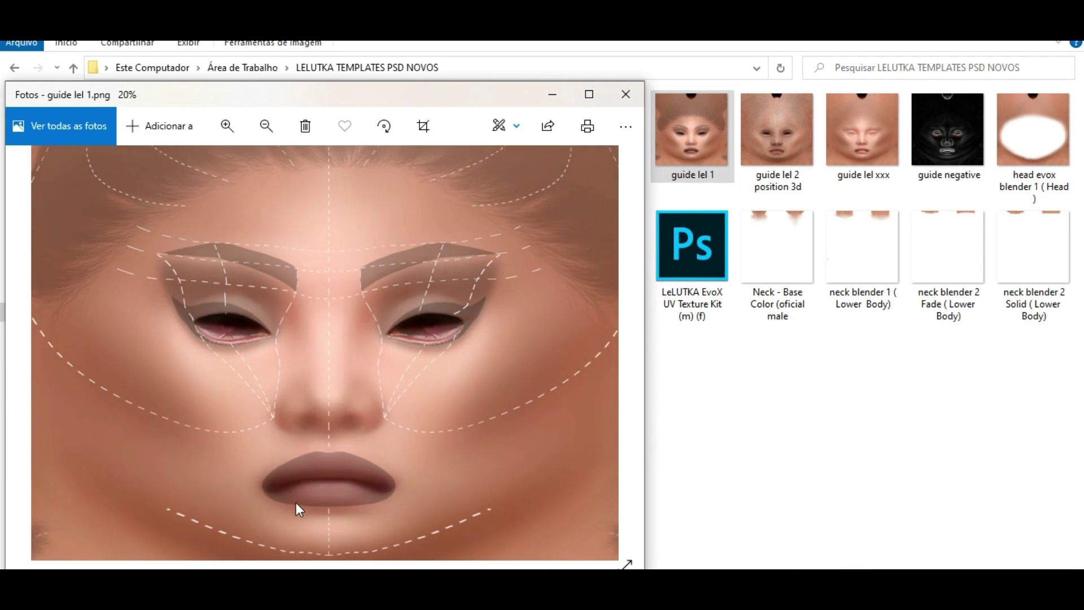
scroll(260, 525, down, 1)
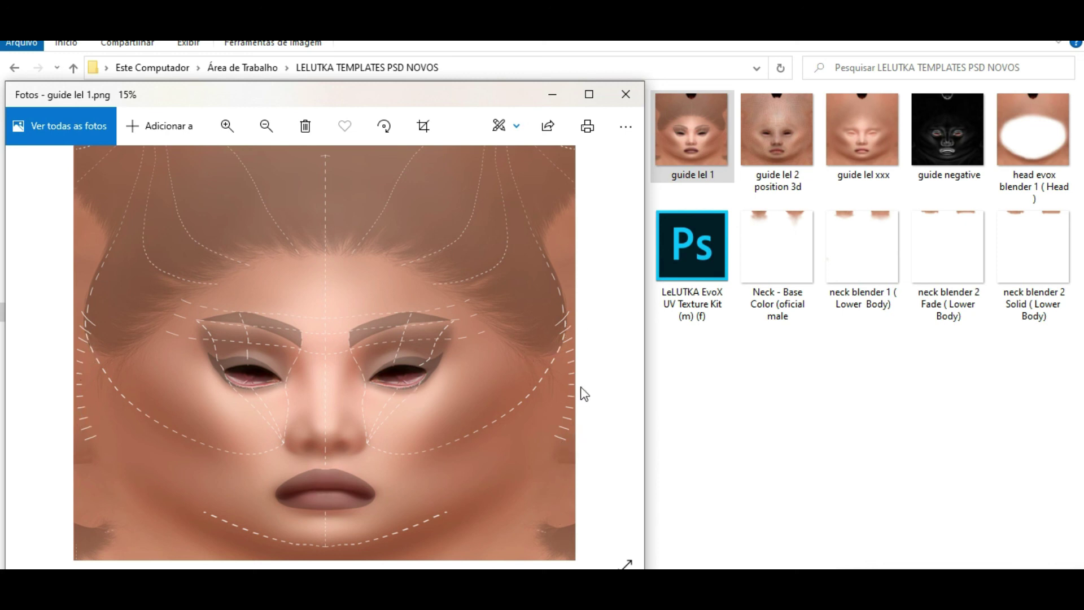
click(625, 95)
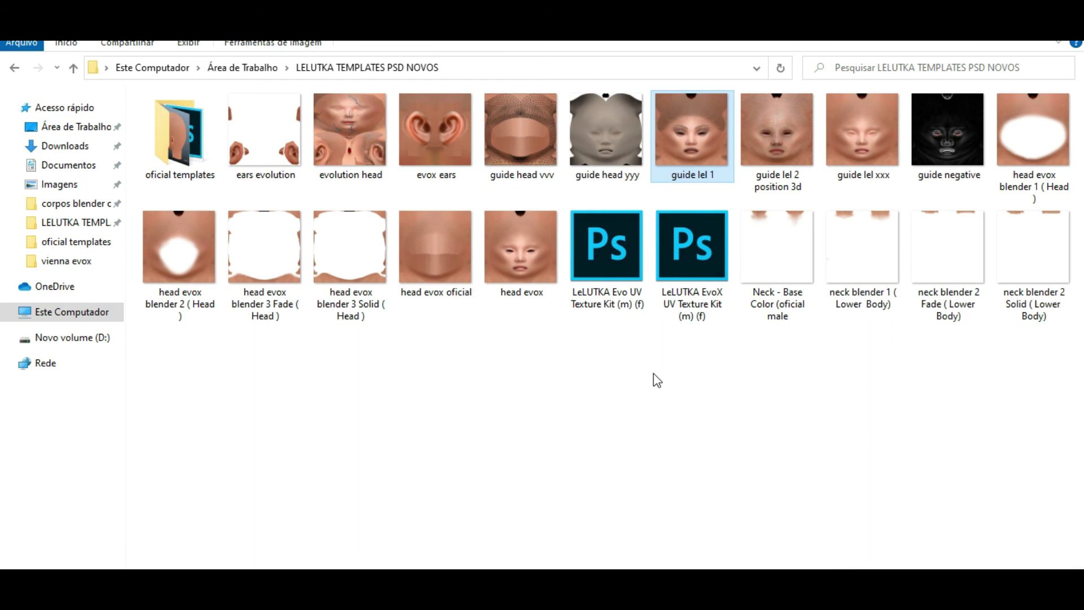
Place the guide lel xxx image into the head texture document and scale it to about 818% to cover the canvas.
mouse_move(528, 588)
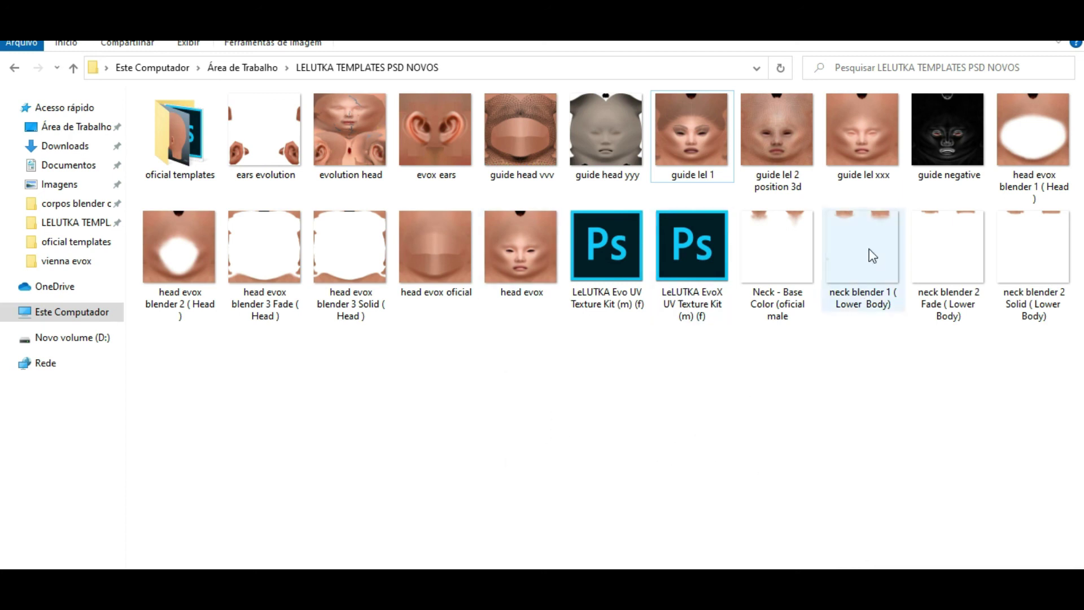
drag(875, 153, 526, 508)
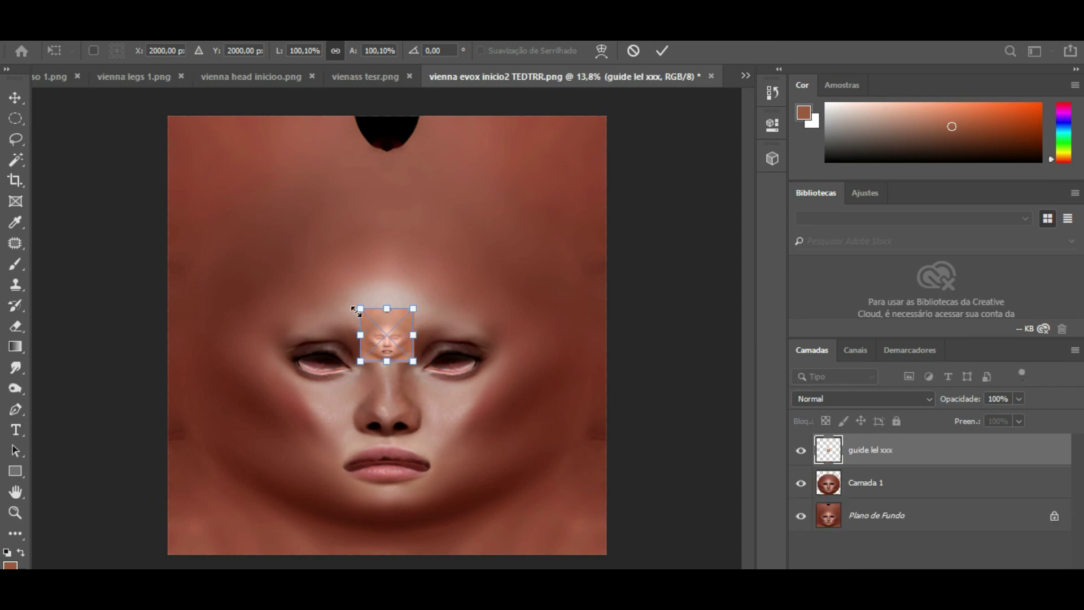
drag(251, 197, 155, 124)
drag(422, 364, 603, 563)
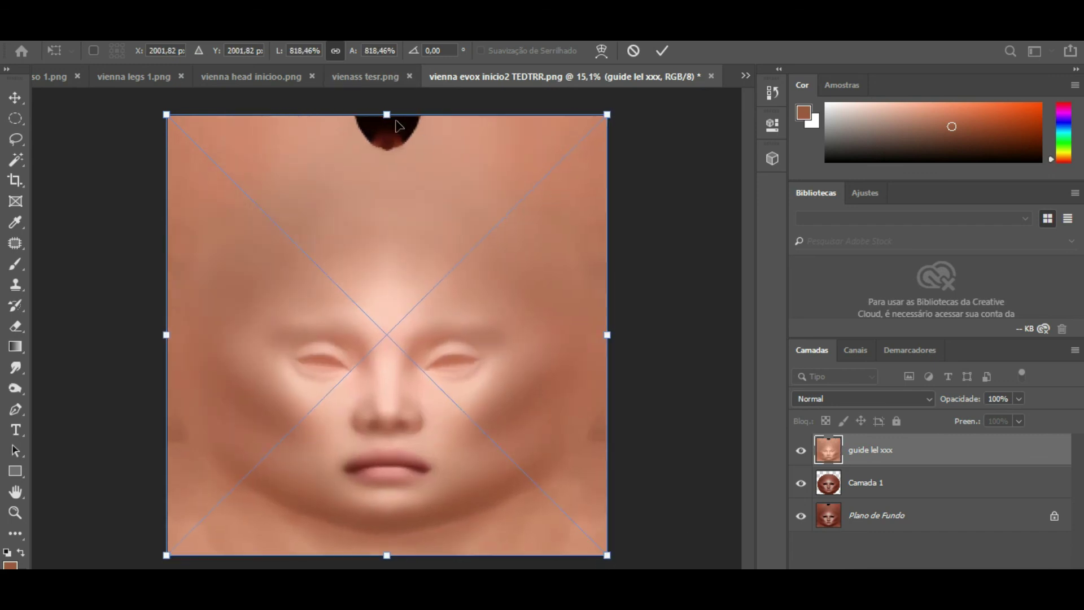
Fit the placed guide's upper and lower edges to the canvas at 813.80% scale, check its sides and commit the transform.
scroll(400, 138, up, 2)
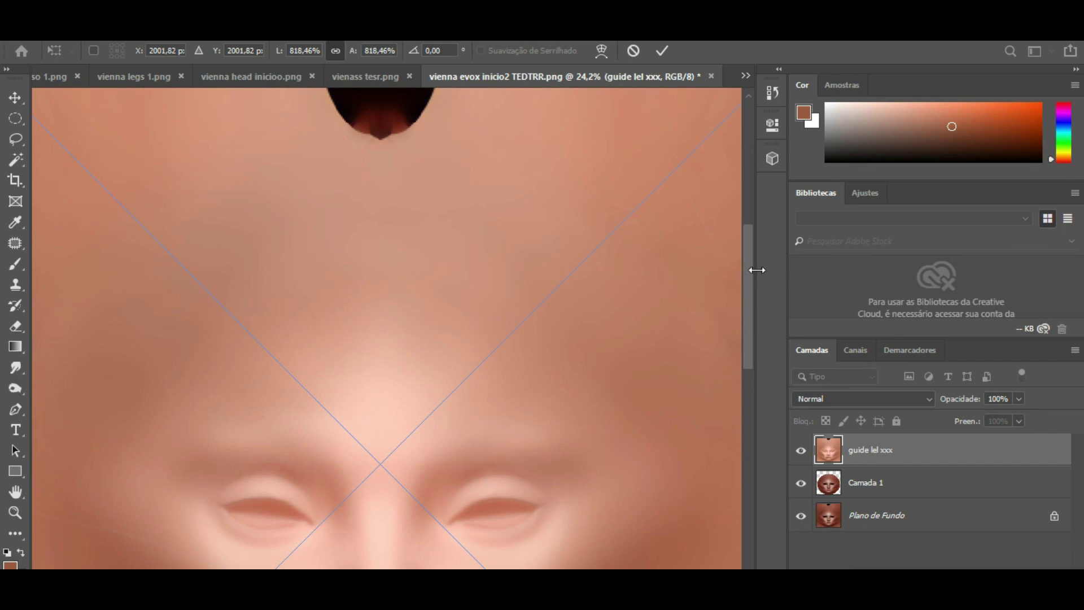
drag(750, 267, 757, 215)
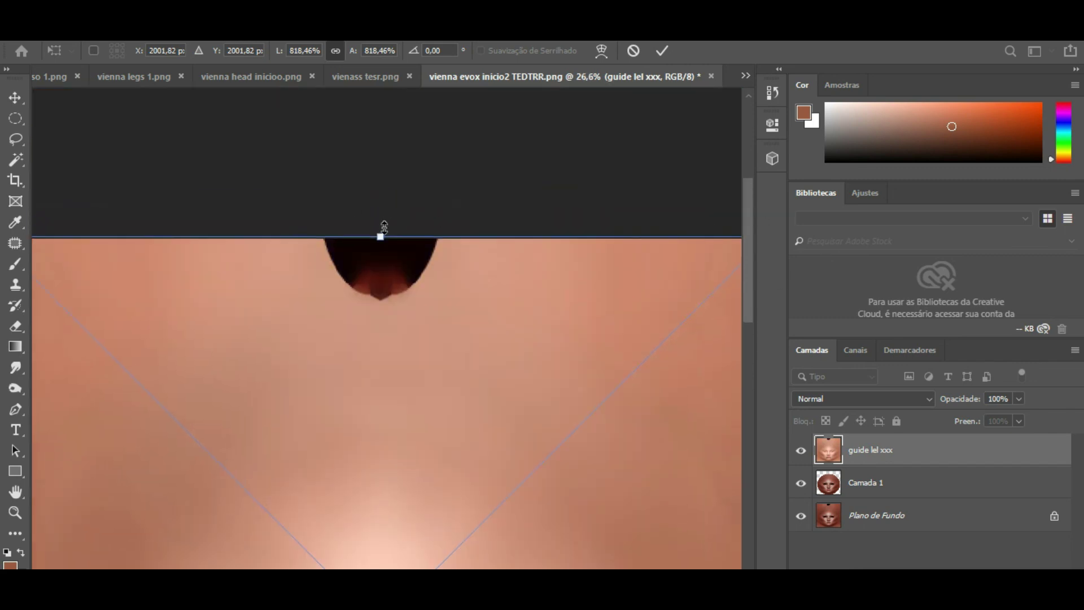
scroll(384, 227, up, 2)
drag(379, 239, 380, 242)
drag(746, 230, 740, 401)
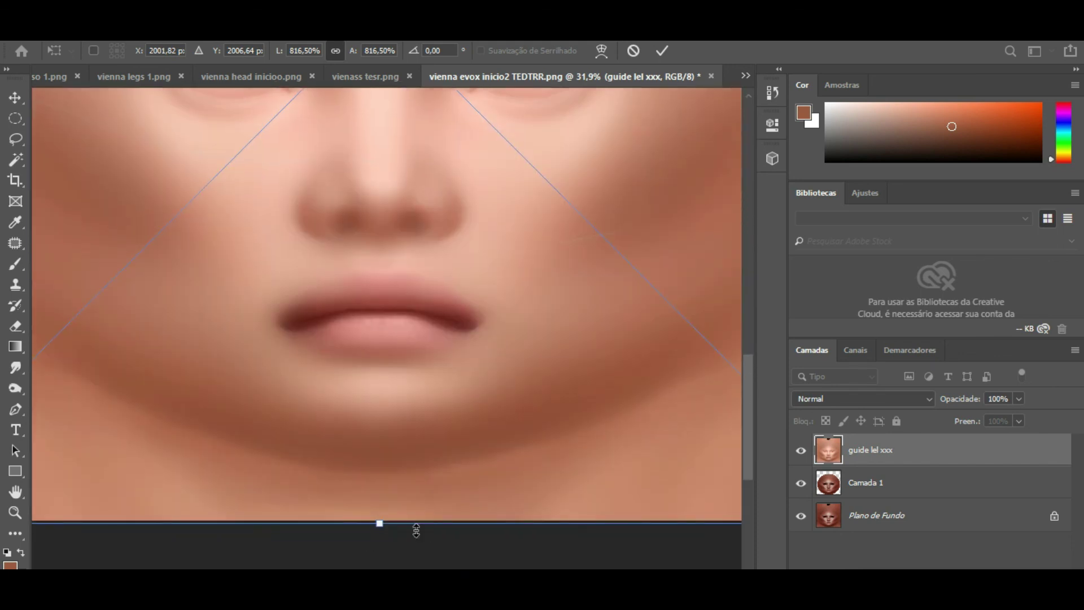
drag(380, 523, 387, 520)
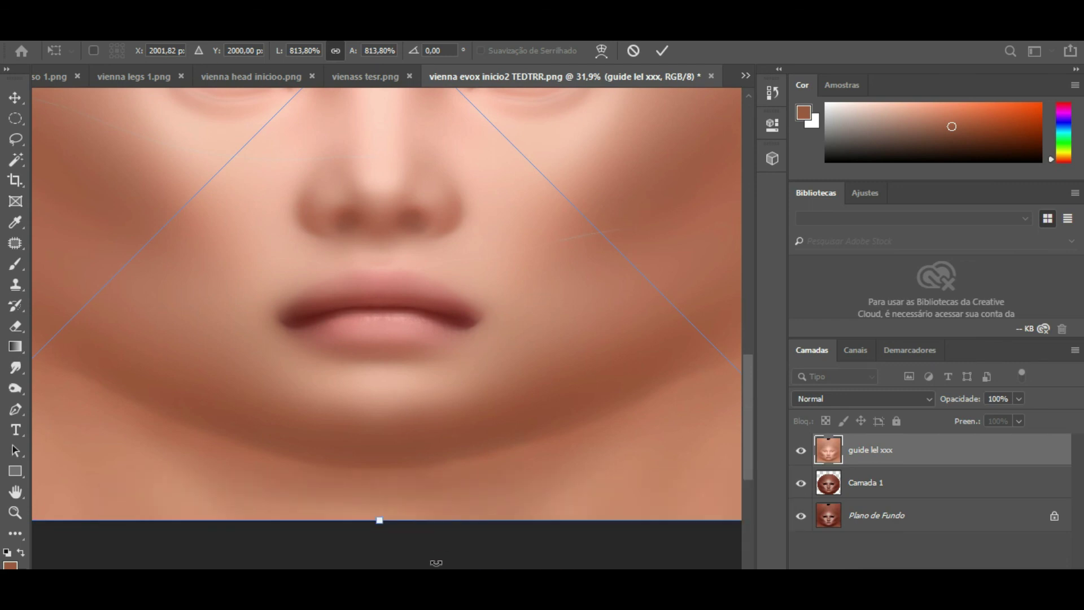
scroll(387, 305, left, 6)
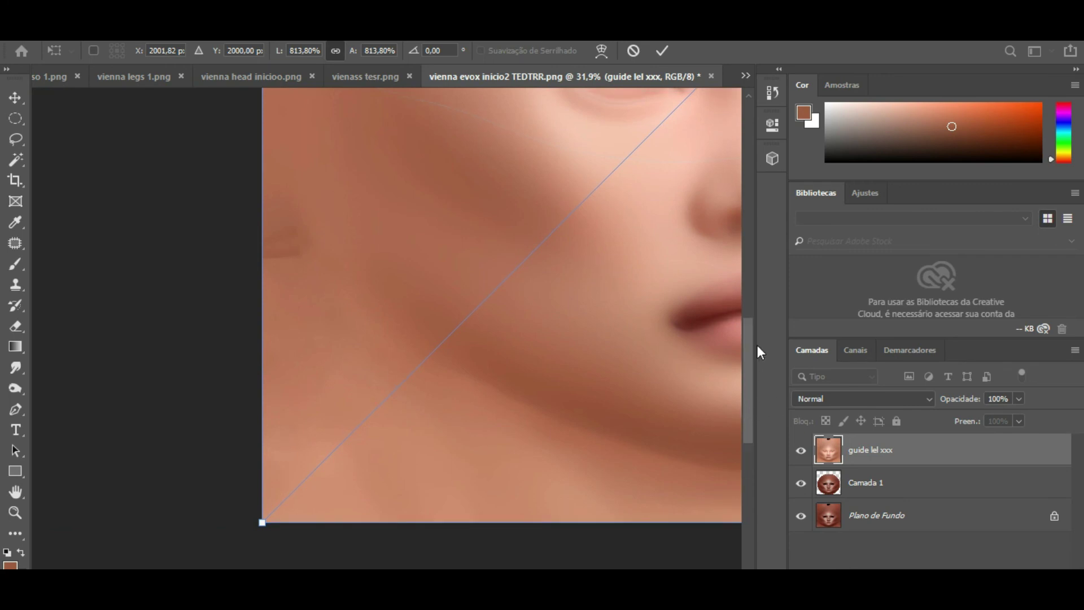
scroll(756, 340, up, 5)
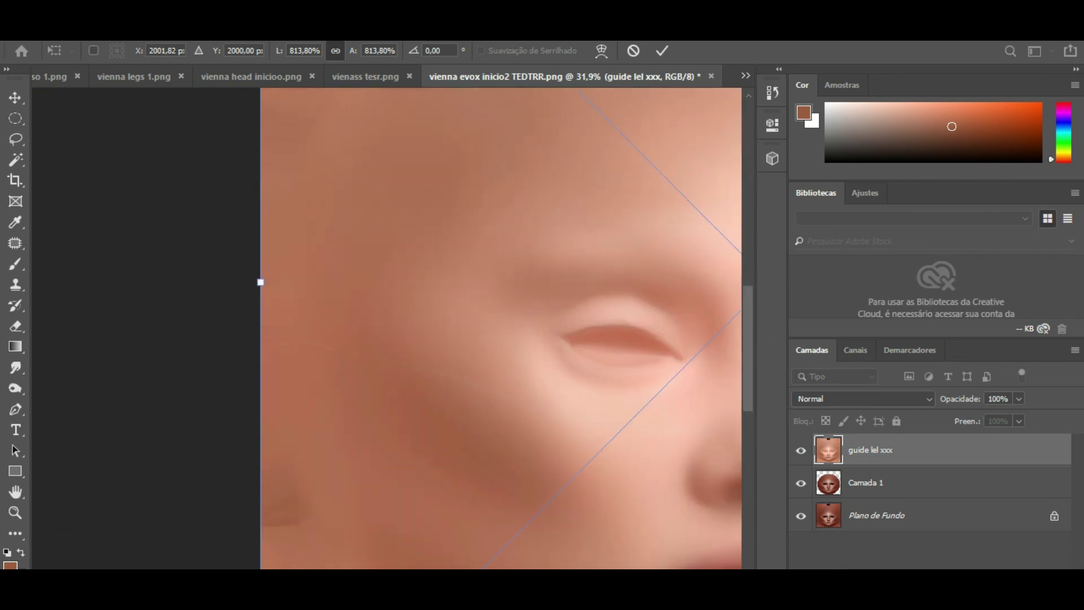
scroll(387, 327, right, 15)
click(662, 52)
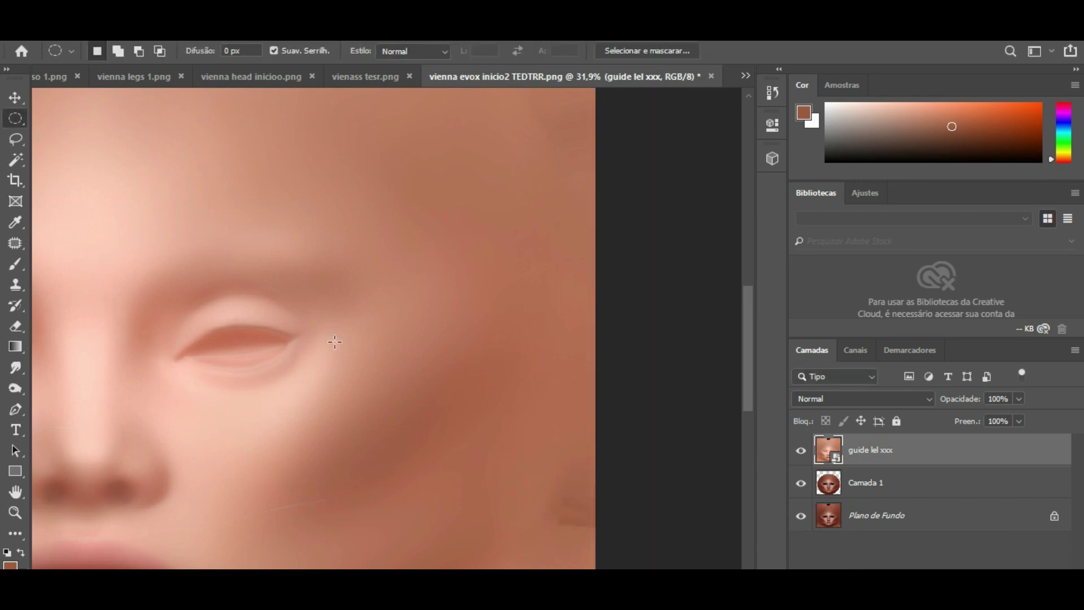
Rasterize the guide lel xxx smart object by applying the Eraser to it.
scroll(308, 354, down, 6)
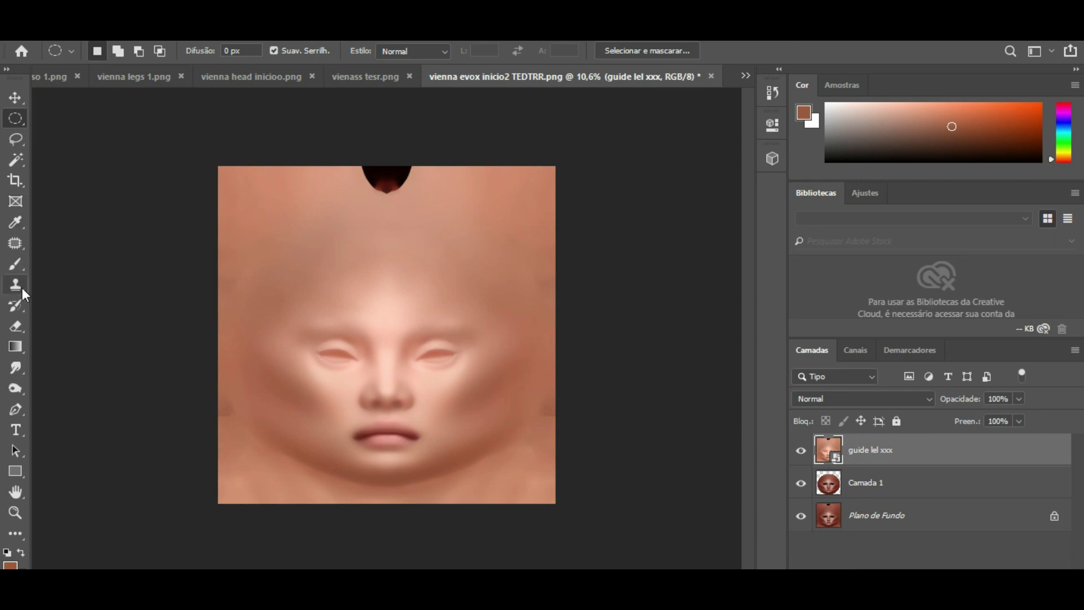
click(16, 326)
click(387, 352)
click(508, 260)
Select the empty area outside the circle on Camada 1, delete that area from the guide lel xxx layer and deselect.
click(851, 482)
click(13, 158)
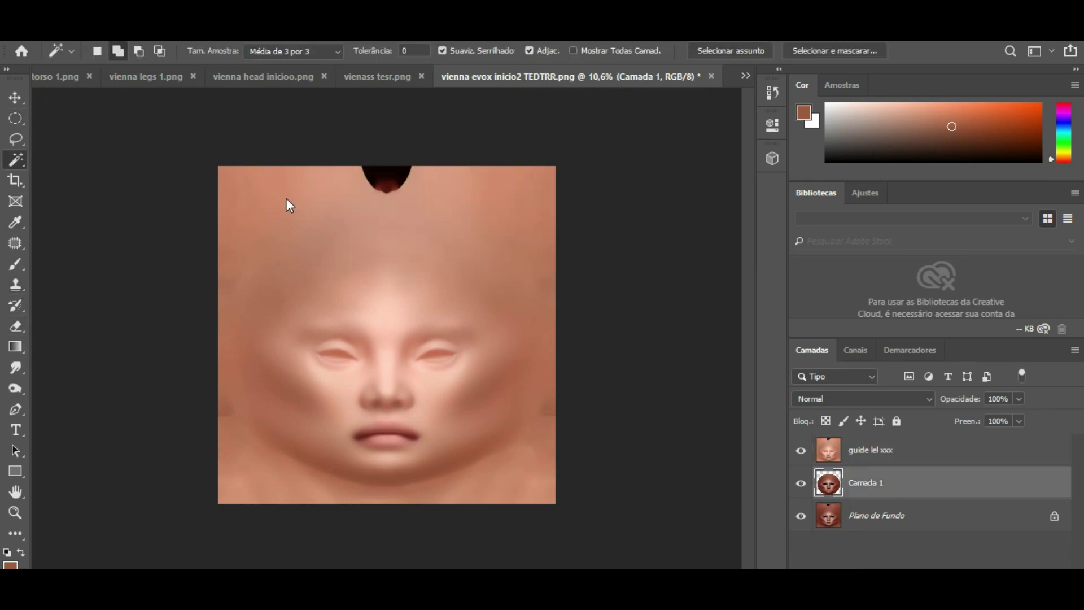
click(388, 211)
click(531, 202)
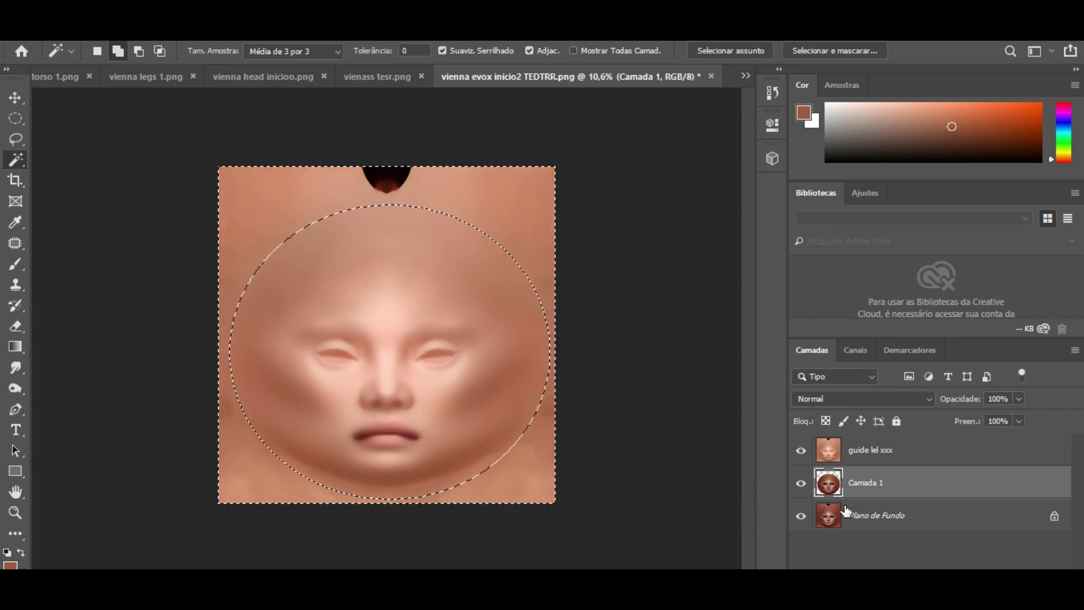
click(862, 463)
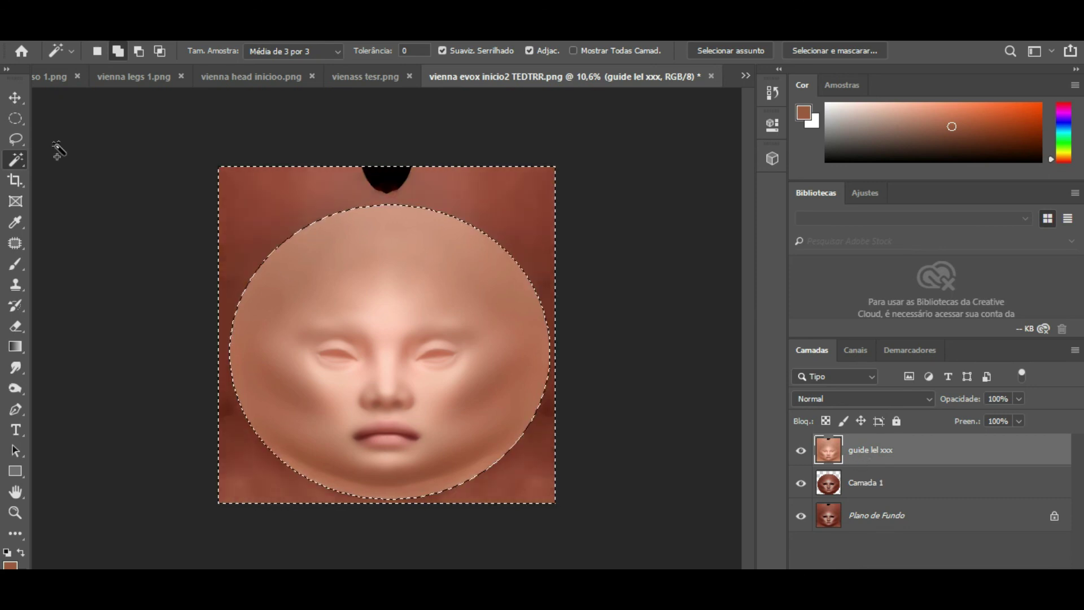
click(15, 118)
click(427, 265)
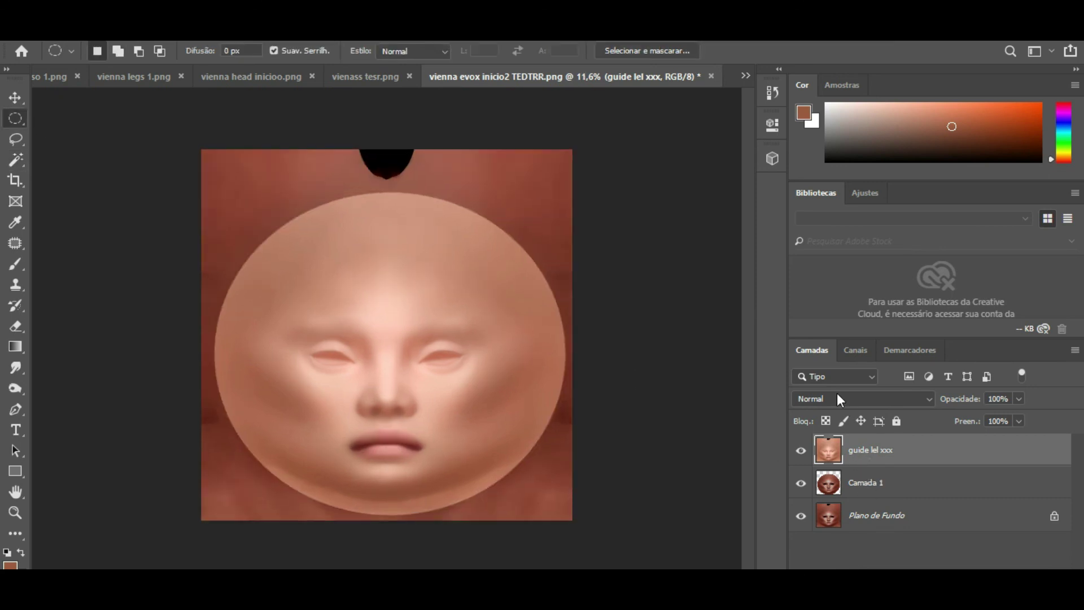
Compare blend modes on the guide lel xxx layer and set it to Luminosidade.
key(ctrl+plus)
key(ctrl+plus)
click(845, 398)
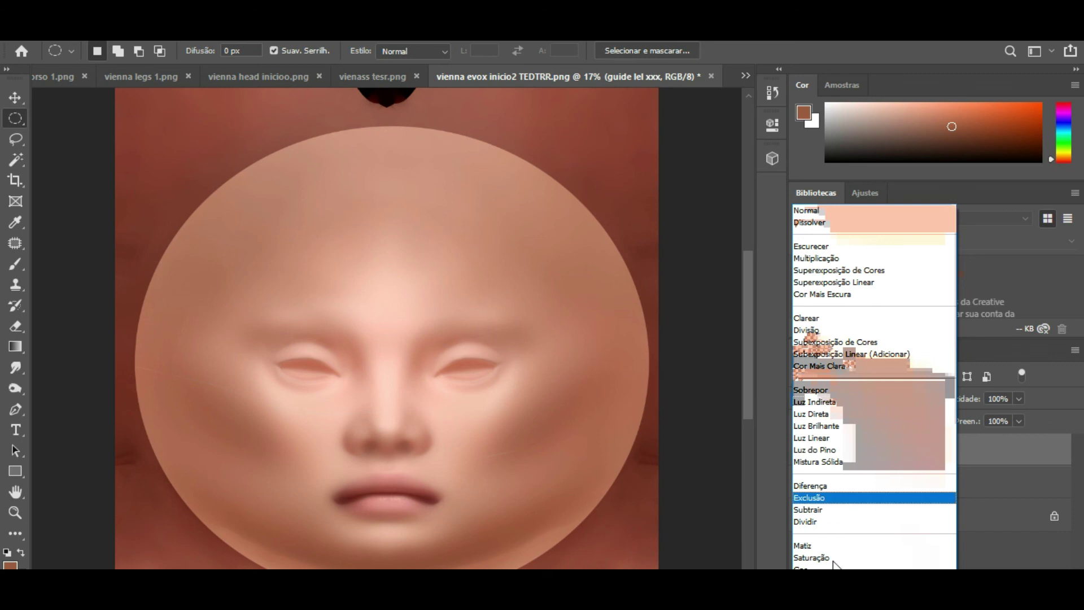
click(816, 565)
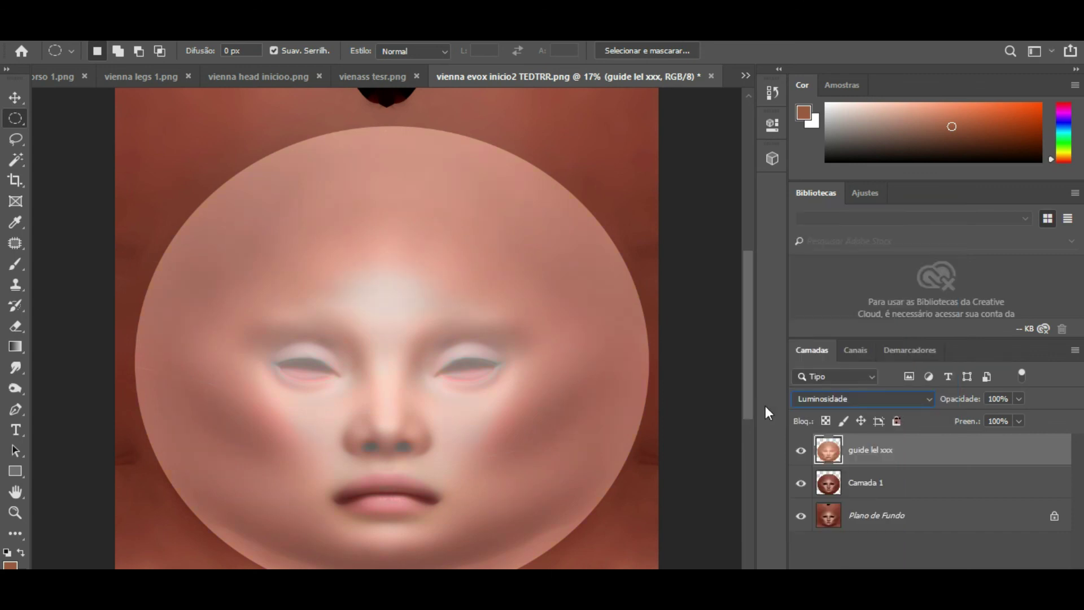
click(815, 399)
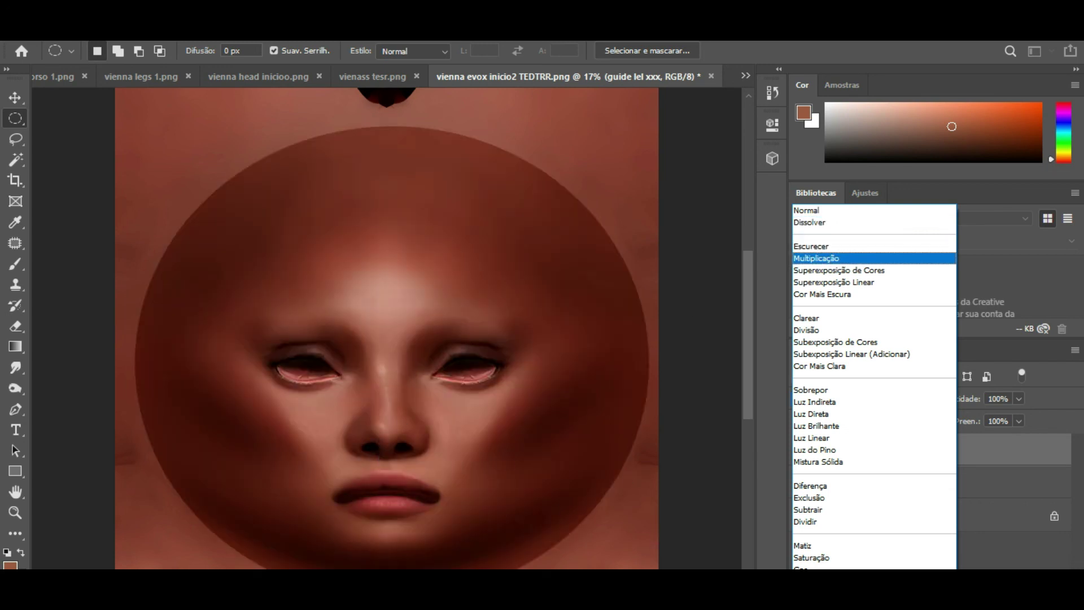
click(481, 448)
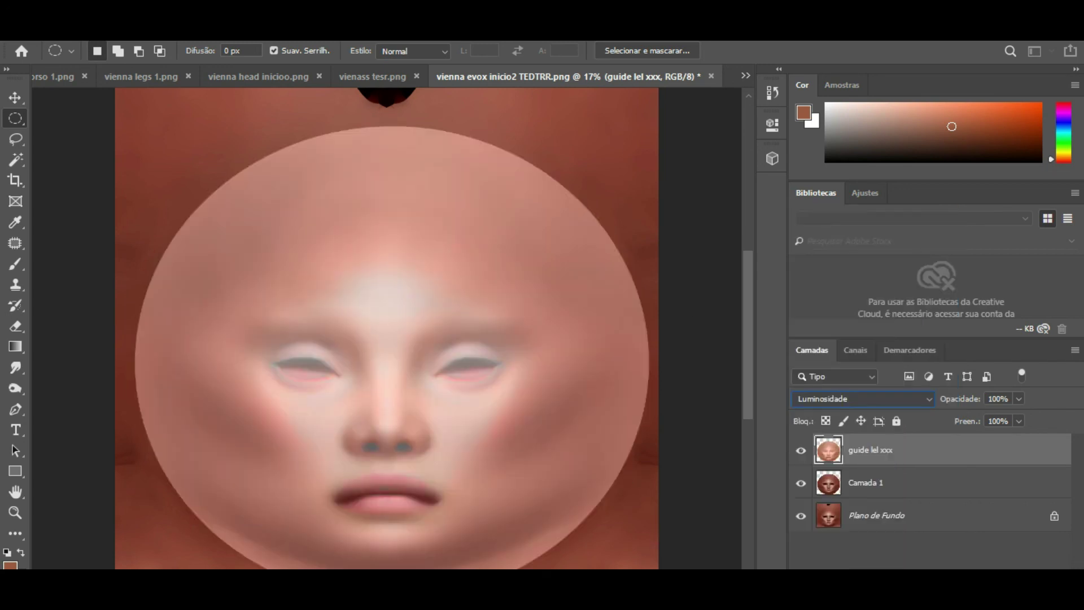
click(842, 397)
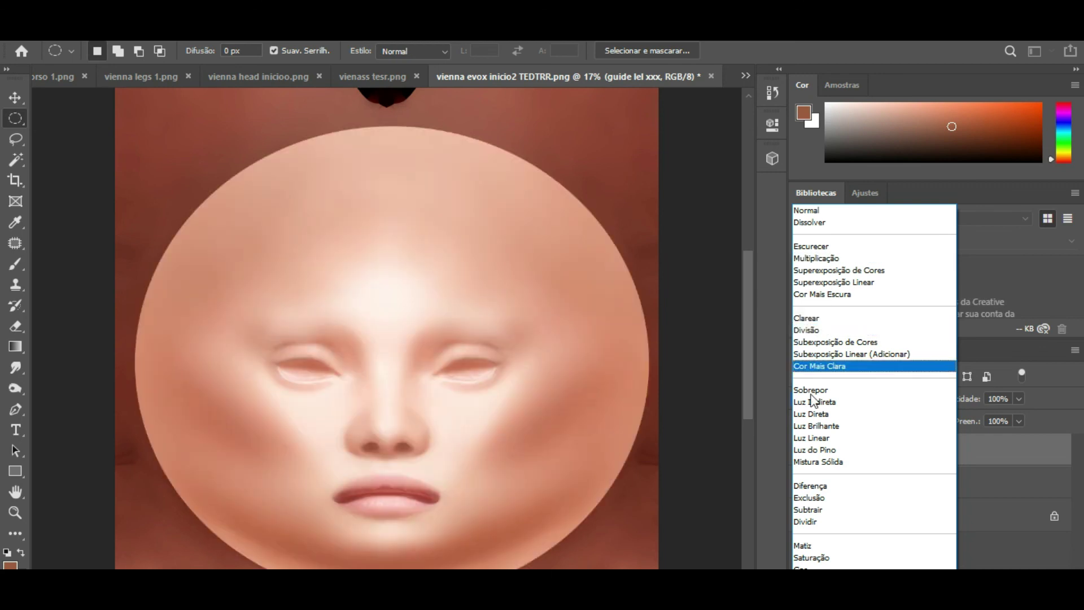
click(813, 580)
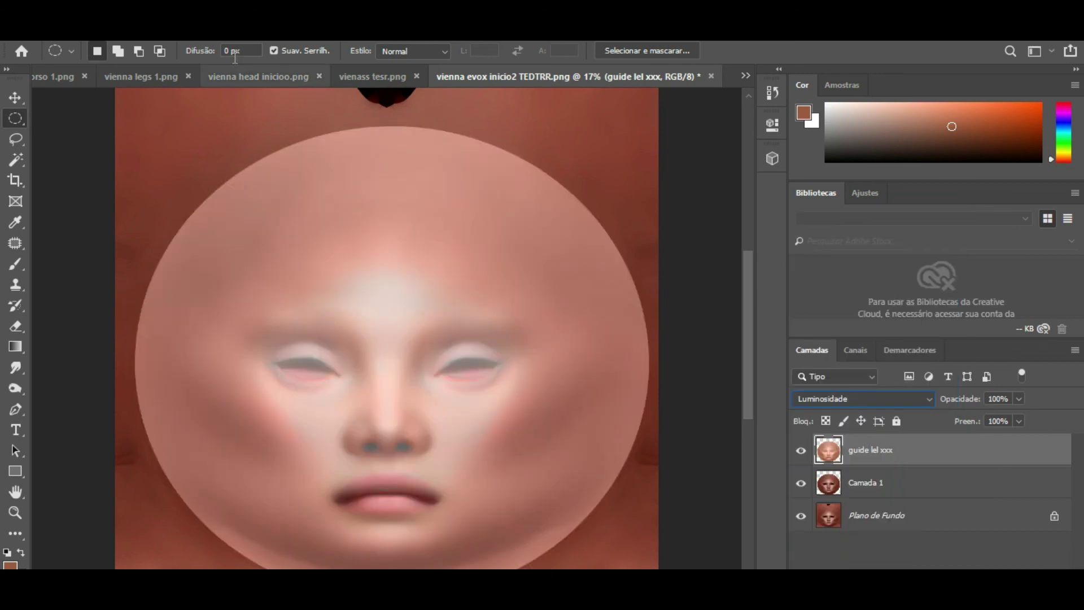
Desaturate the guide lel xxx layer and lower its opacity to 20%.
click(136, 34)
mouse_move(178, 68)
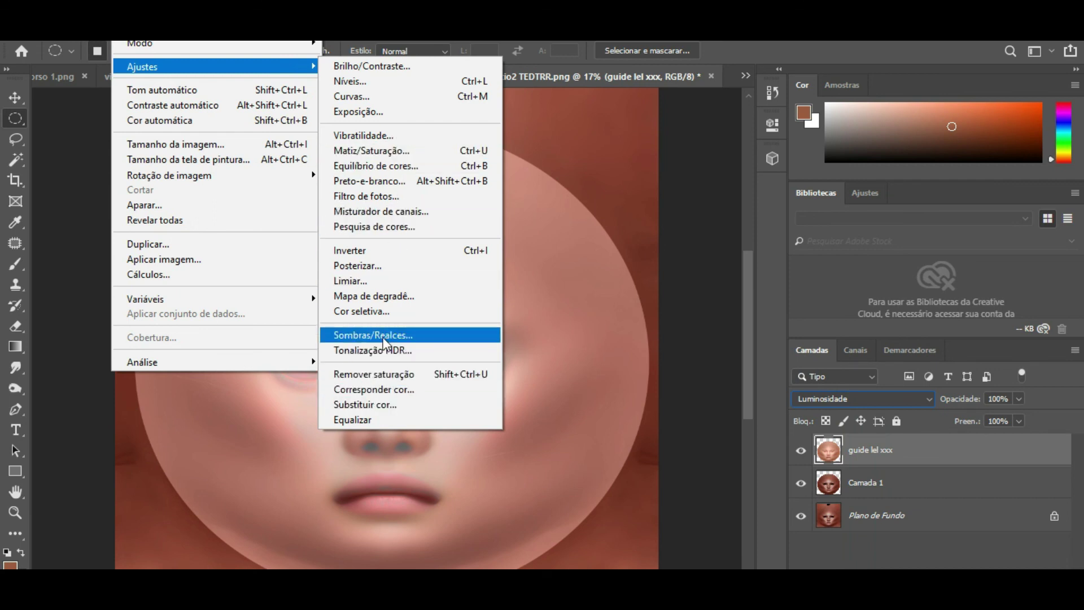
click(400, 374)
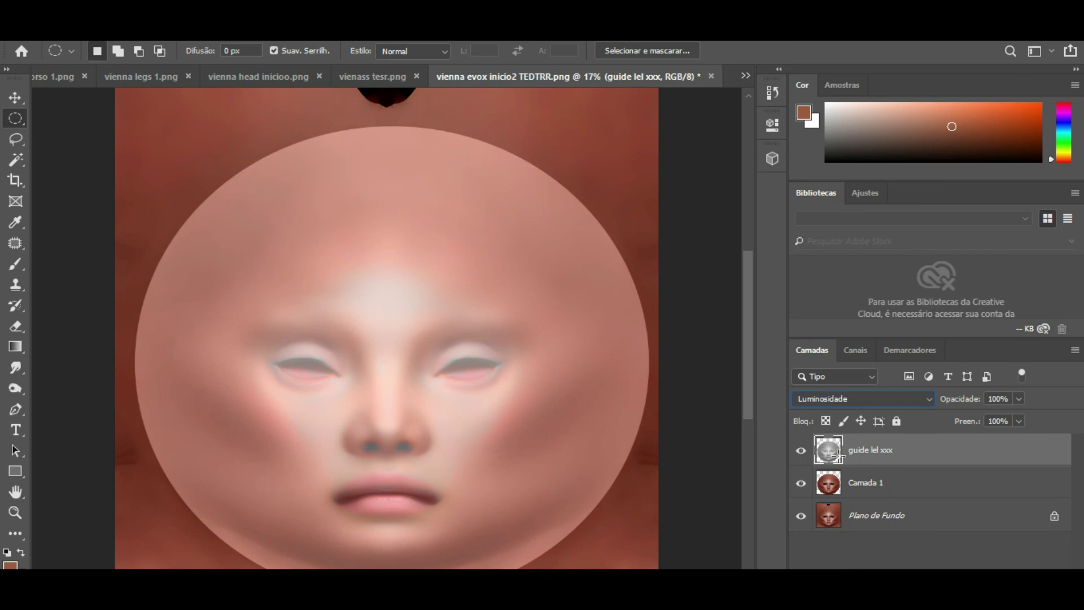
click(1018, 400)
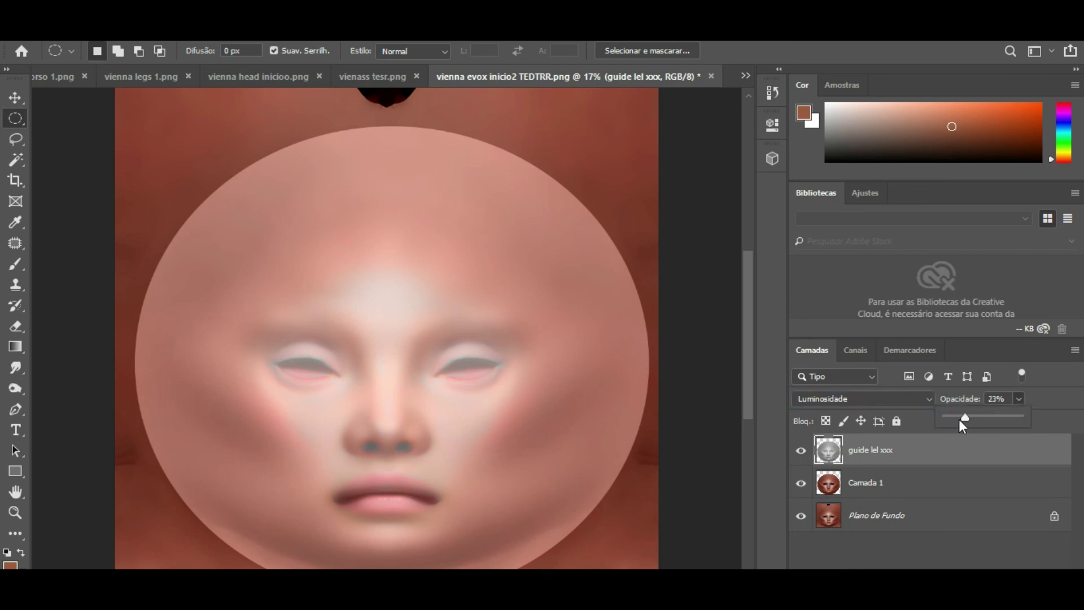
drag(949, 416, 956, 416)
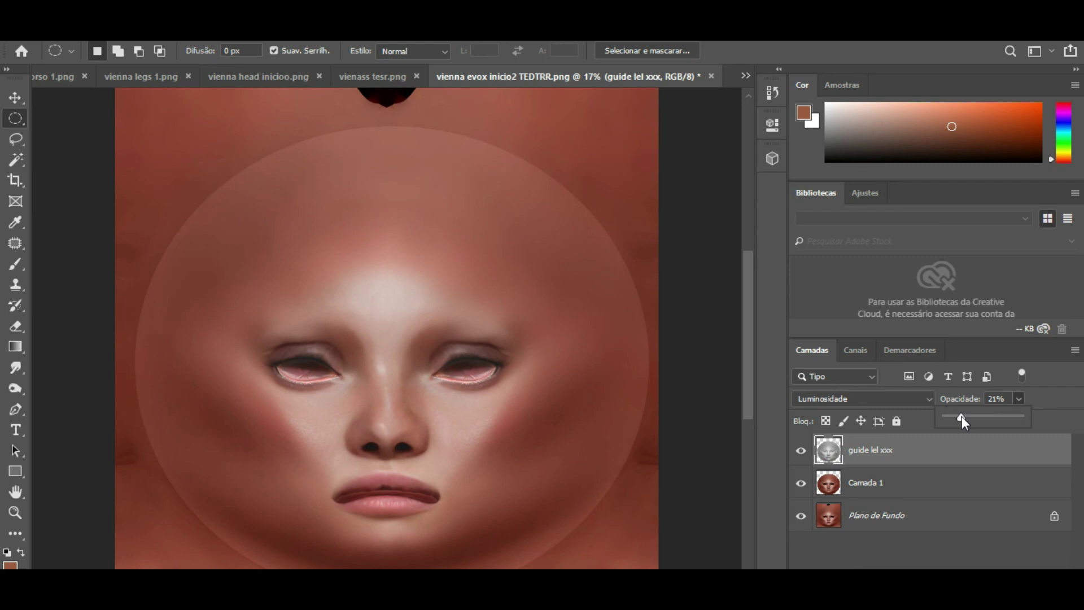
scroll(390, 350, down, 2)
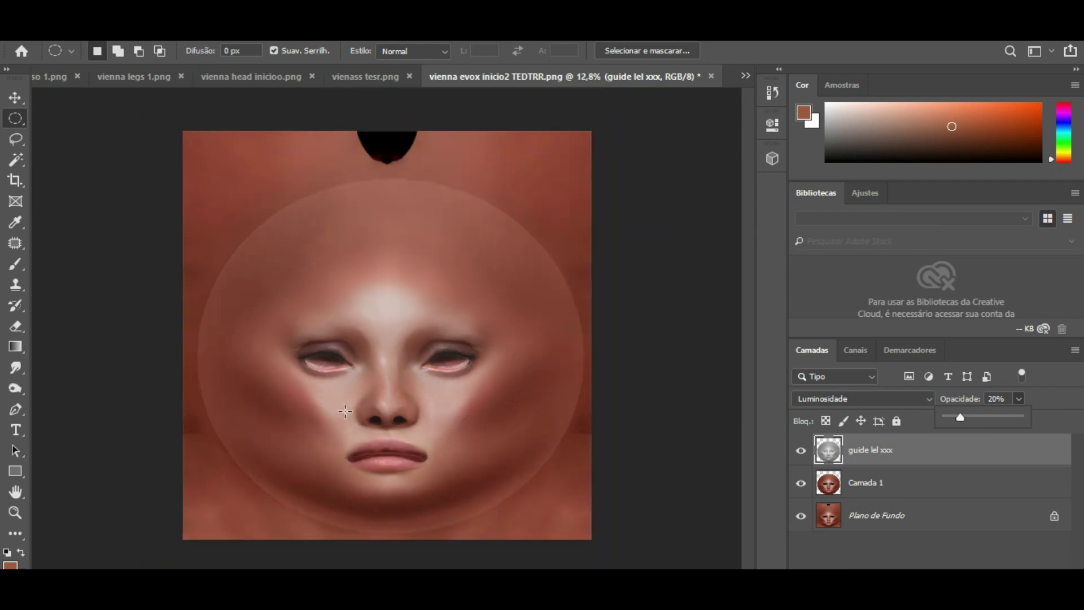
Bring up the vienna evox inicio2.psd document and select its head evox blender 2 ( Head ) copiar 2 layer.
click(15, 326)
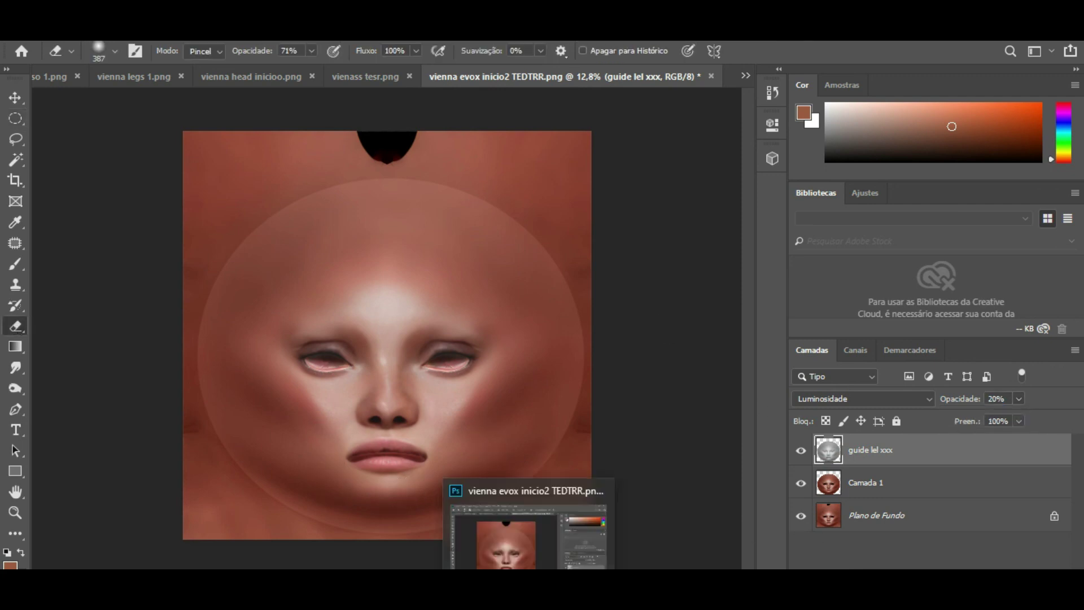
click(528, 587)
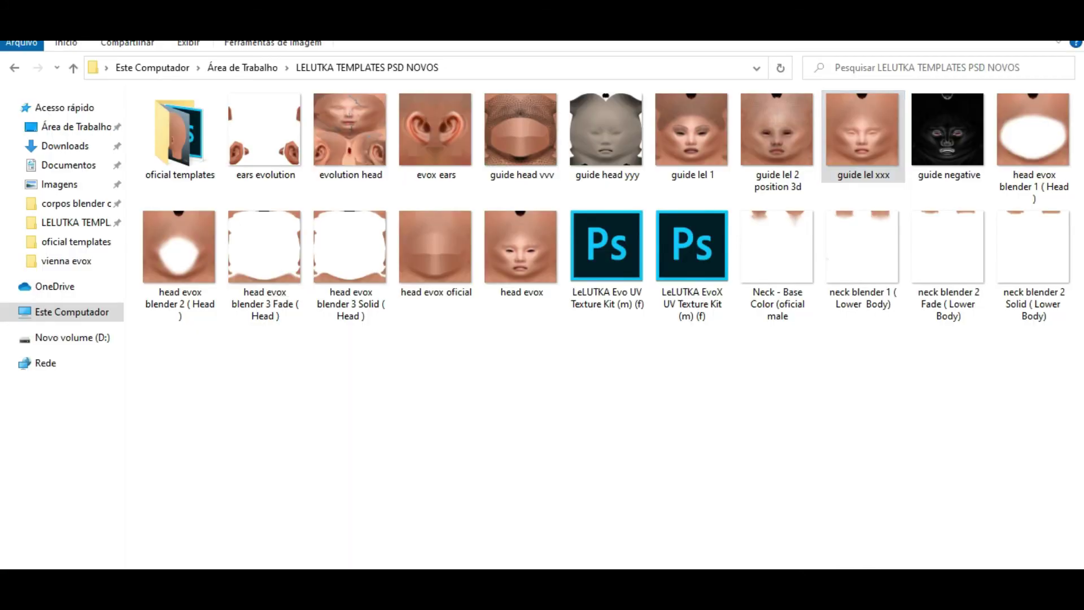
click(528, 587)
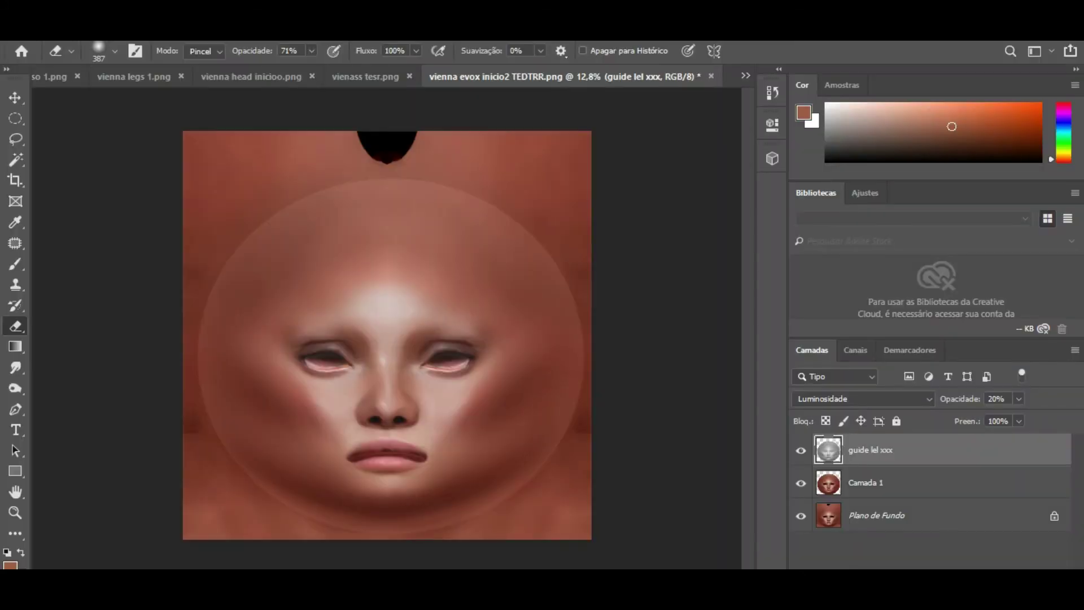
click(273, 77)
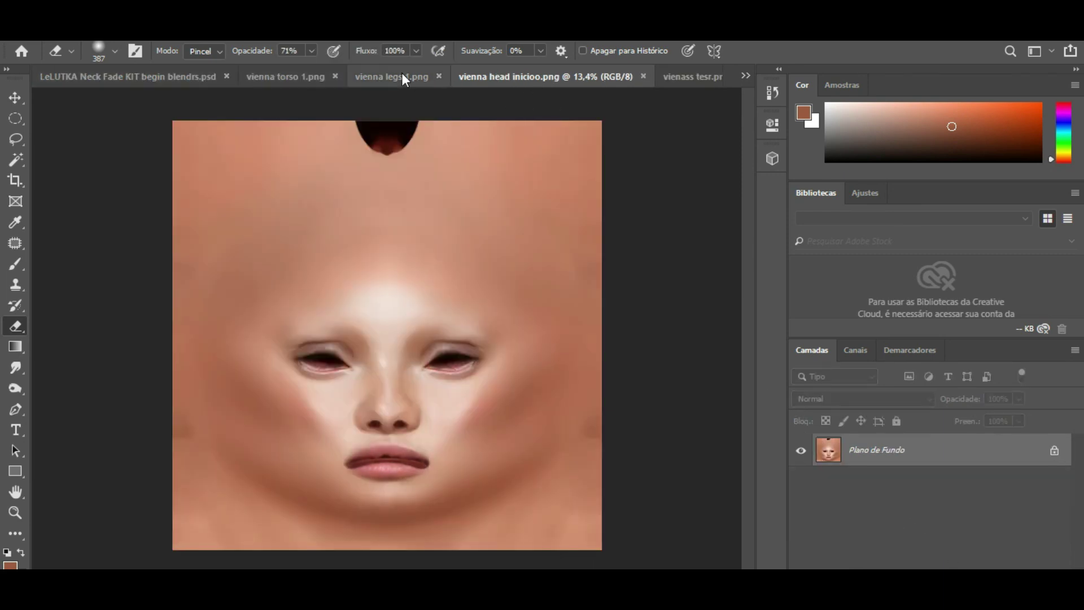
click(745, 75)
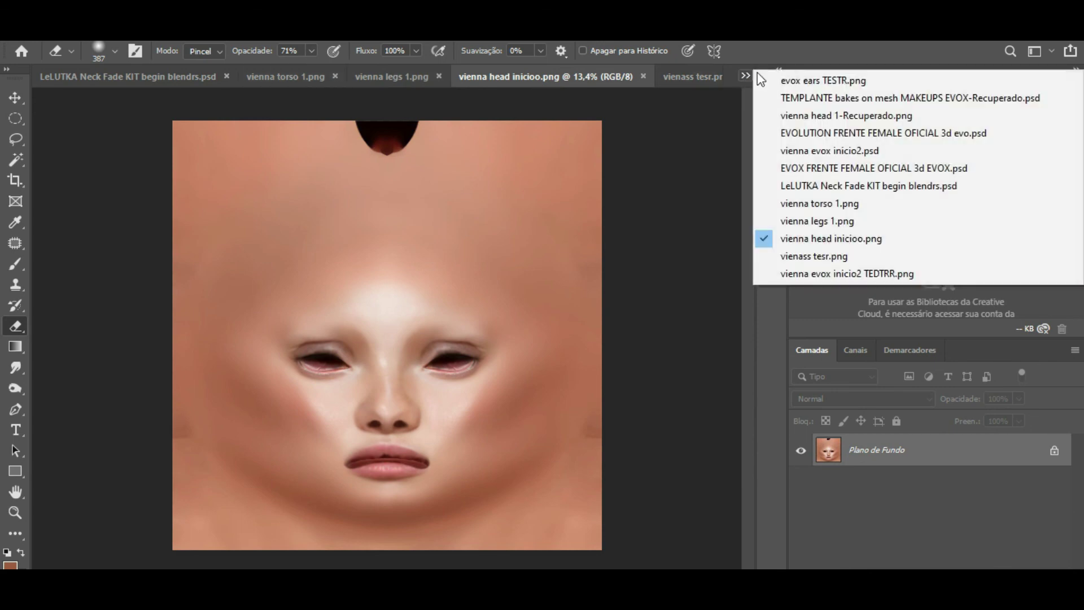
click(841, 151)
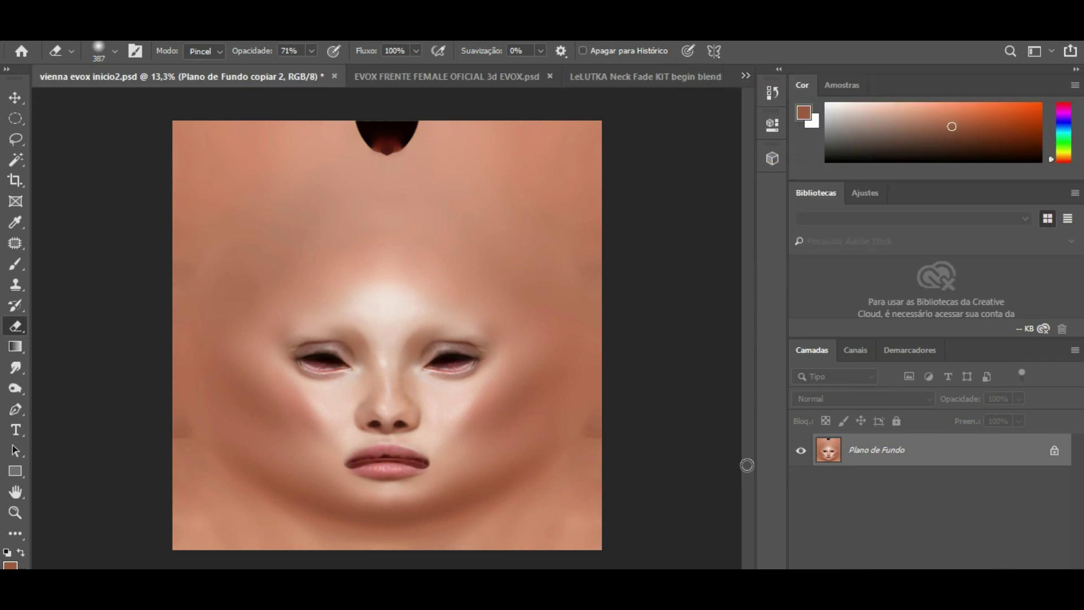
scroll(901, 531, down, 2)
scroll(912, 514, up, 2)
click(889, 499)
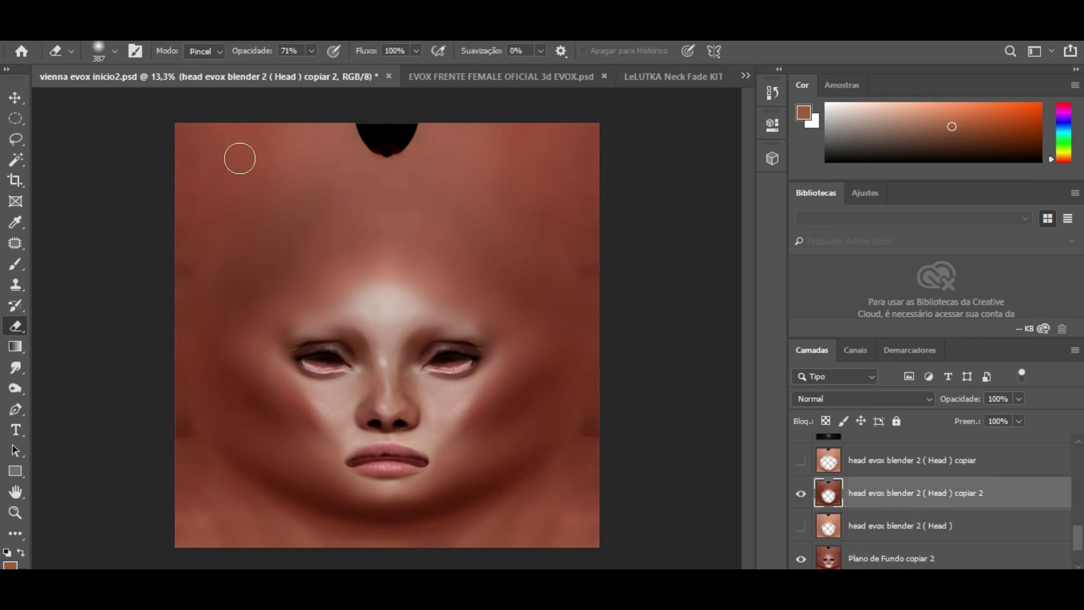
click(48, 31)
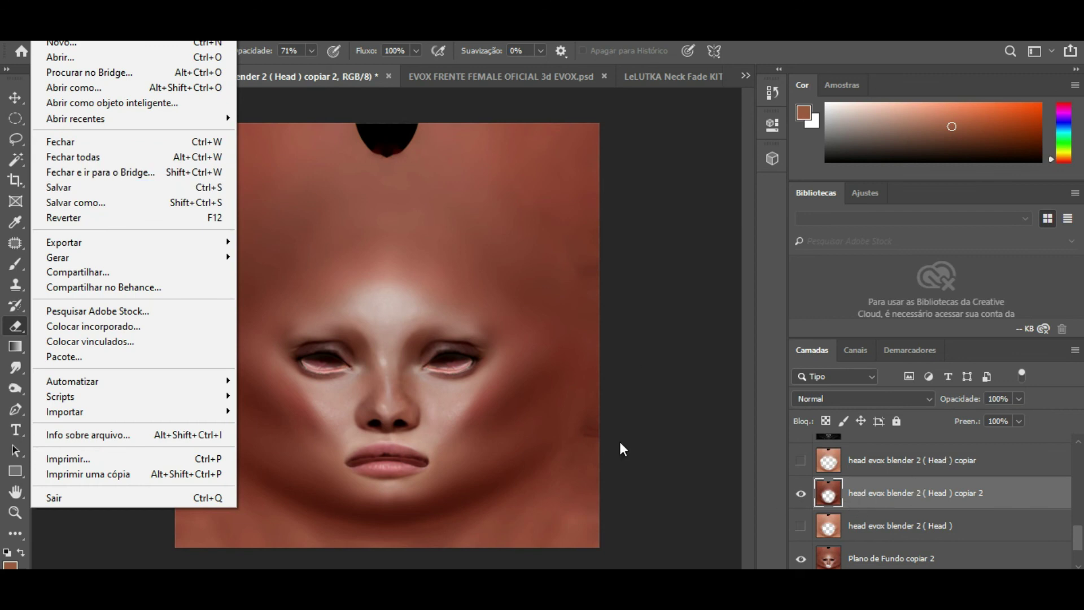
click(75, 203)
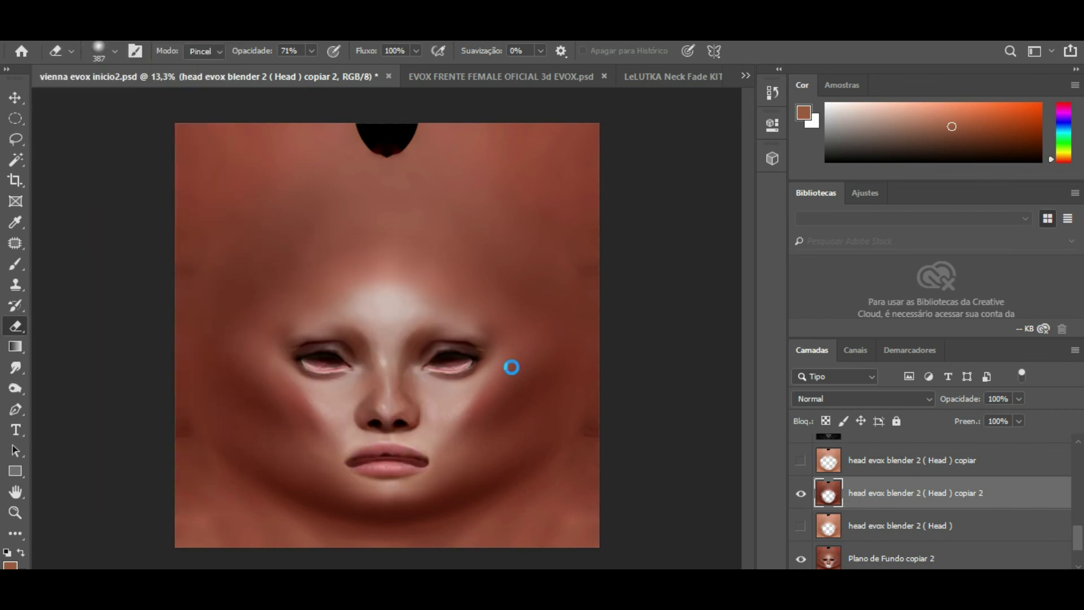
click(222, 336)
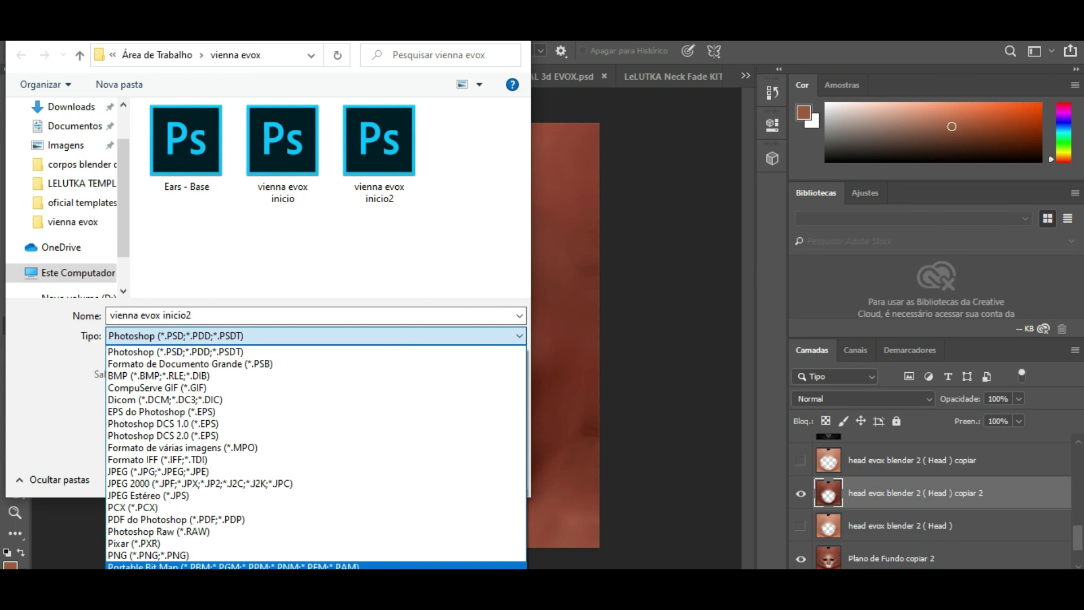
click(147, 555)
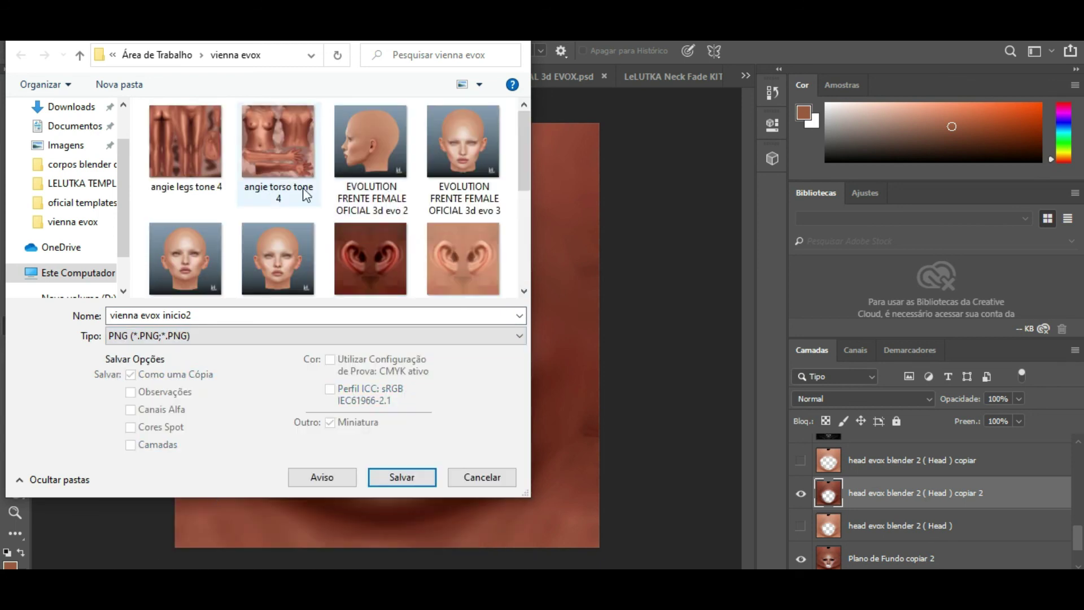
scroll(305, 194, down, 1)
click(369, 256)
click(210, 316)
click(199, 316)
drag(150, 318, 137, 322)
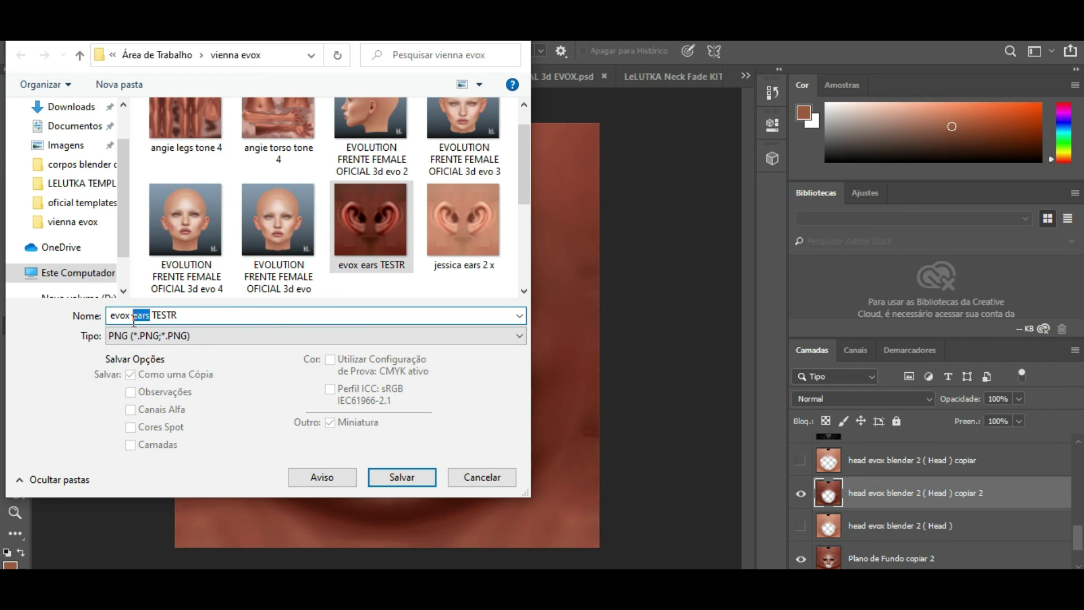
text(blenfgt)
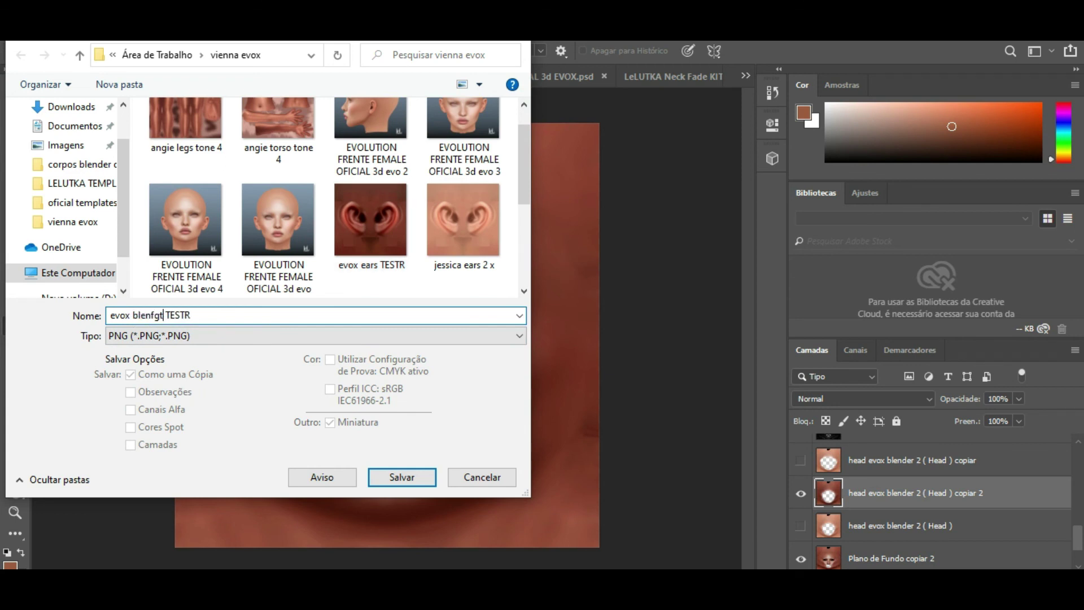
click(411, 471)
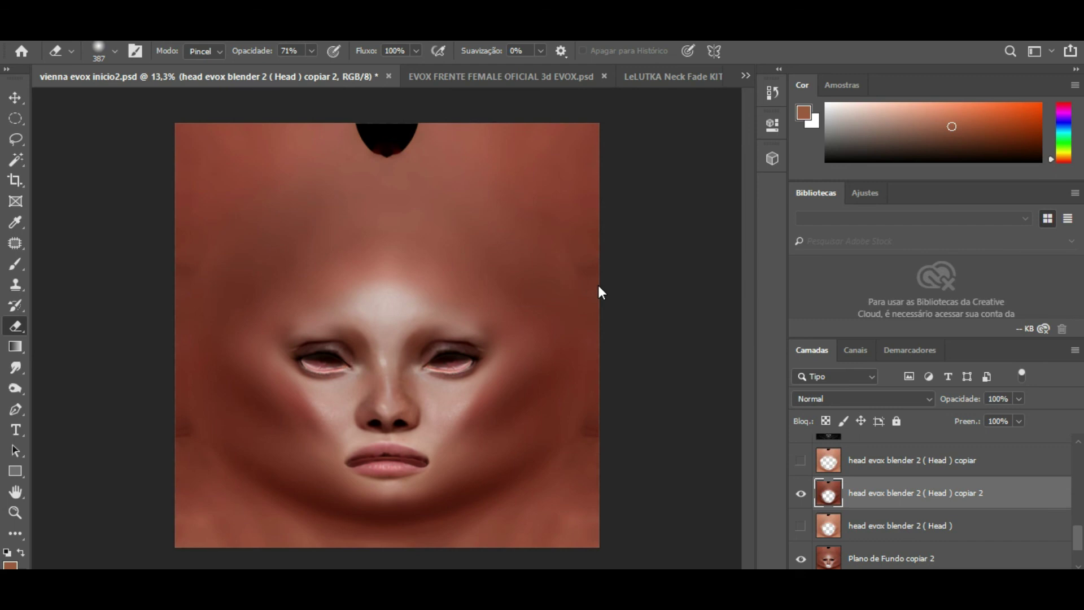
click(646, 215)
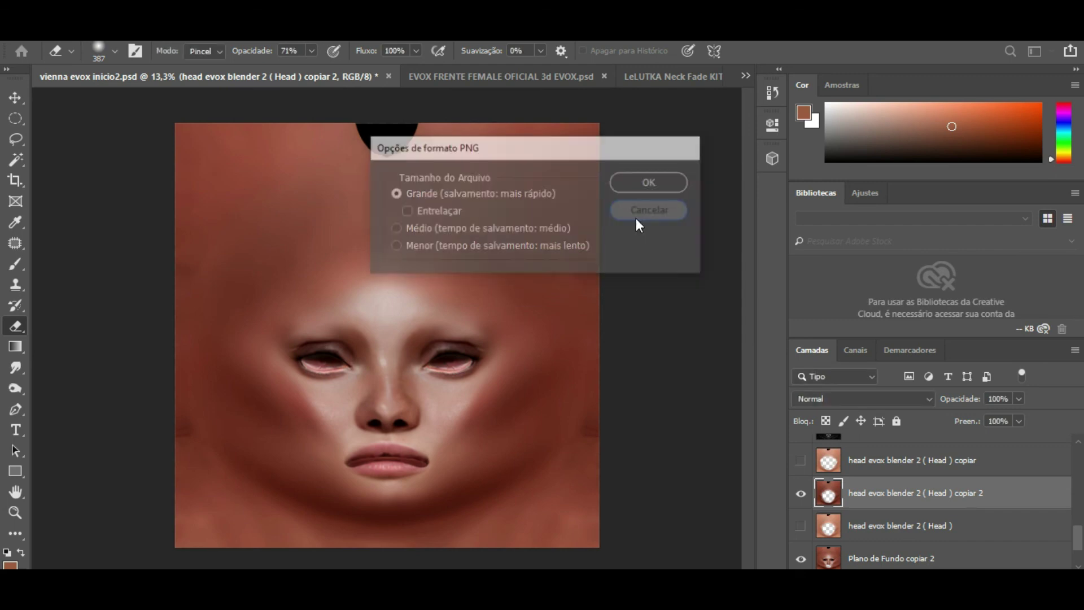
Hide the eye socket layer and all the Plano de Fundo layers, leaving only the dark head blender texture with its transparent face area.
scroll(894, 525, up, 10)
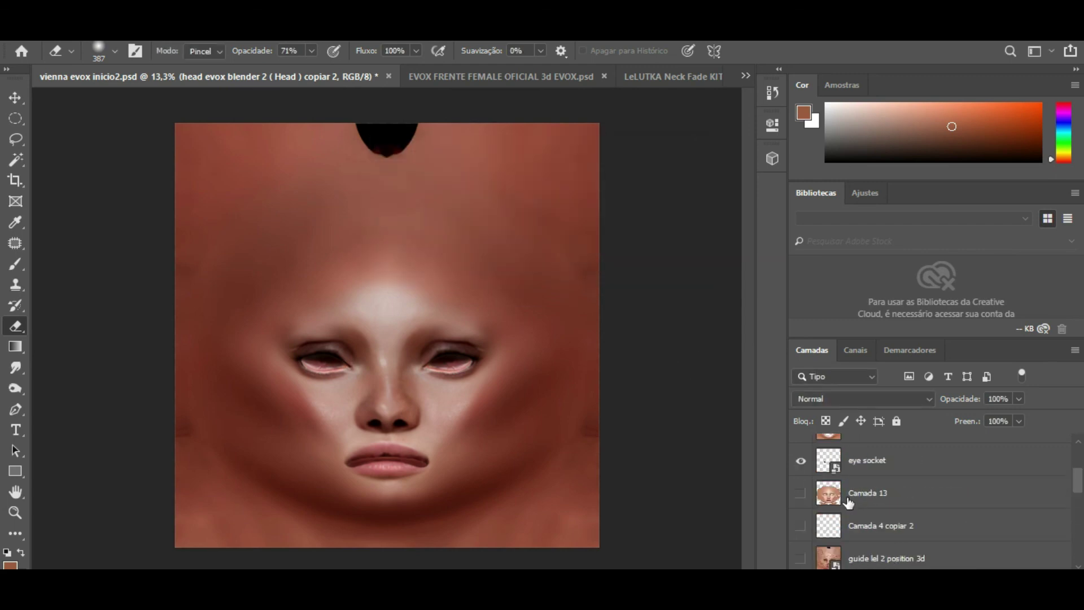
click(799, 464)
scroll(857, 500, down, 5)
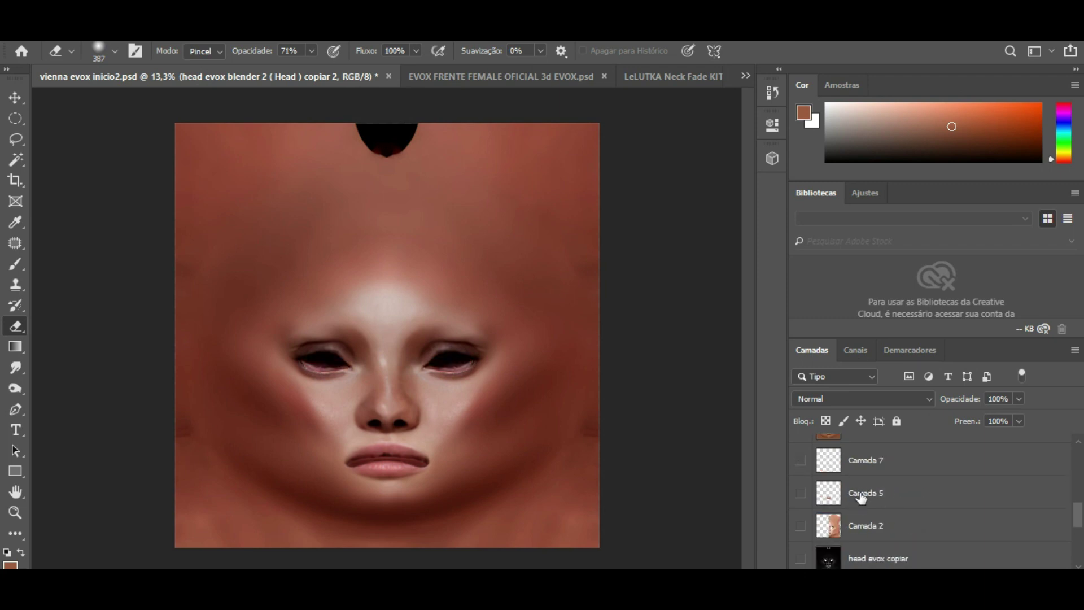
scroll(860, 493, down, 3)
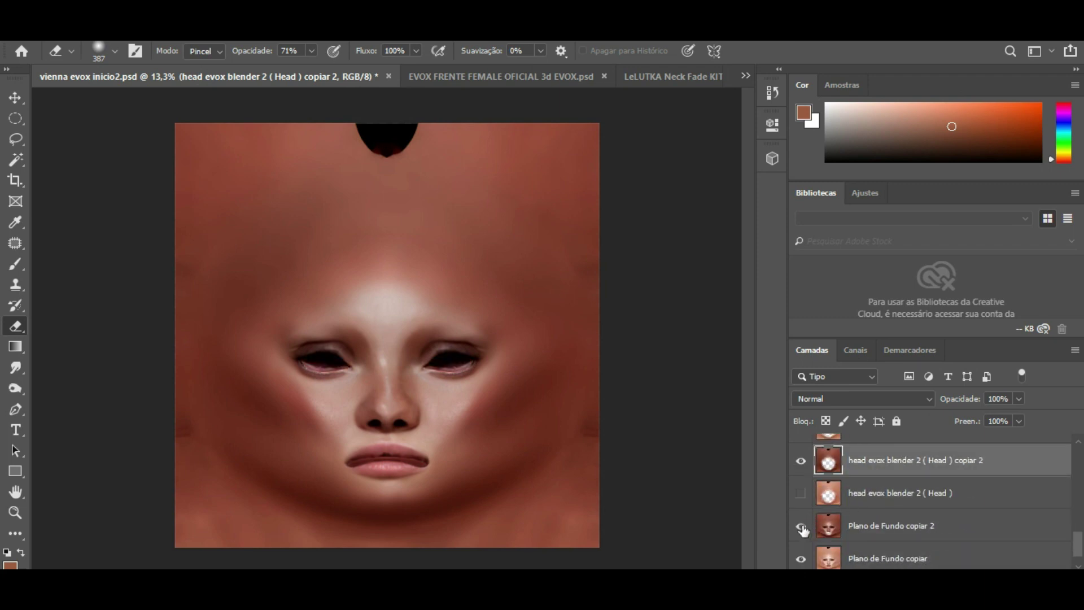
click(800, 559)
scroll(807, 561, down, 1)
click(801, 558)
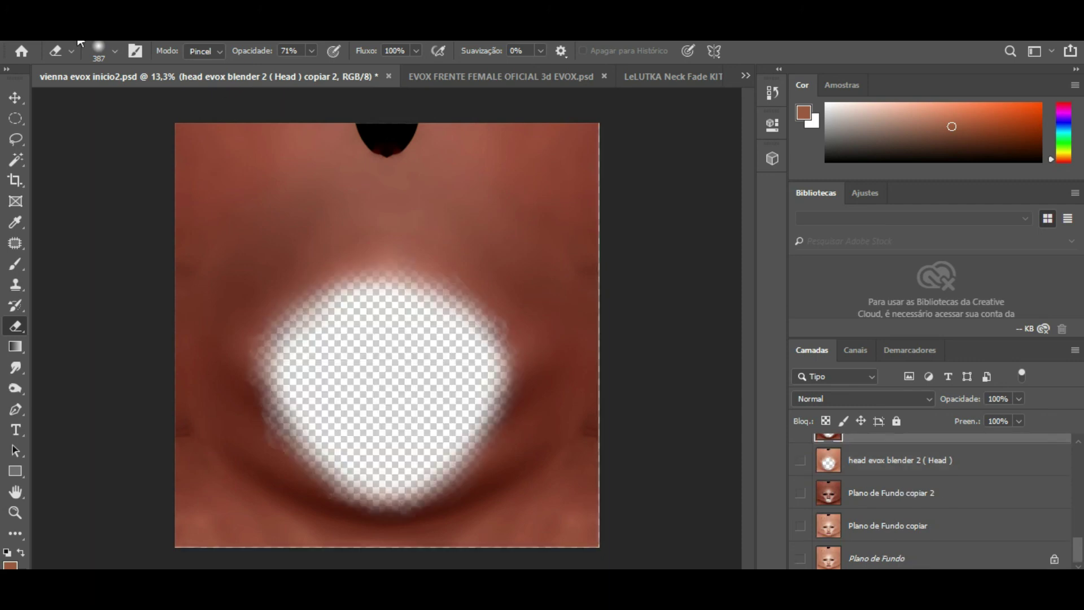
Save the dark head blender with its transparent face area as a PNG named bldr evox terfrgrgr in the vienna evox folder.
click(43, 30)
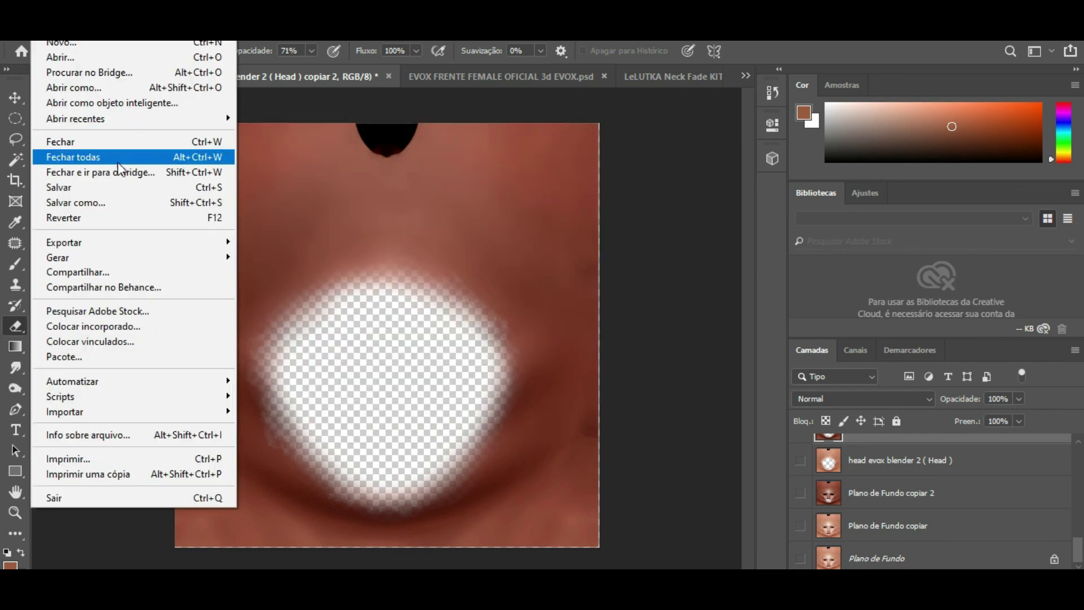
click(117, 202)
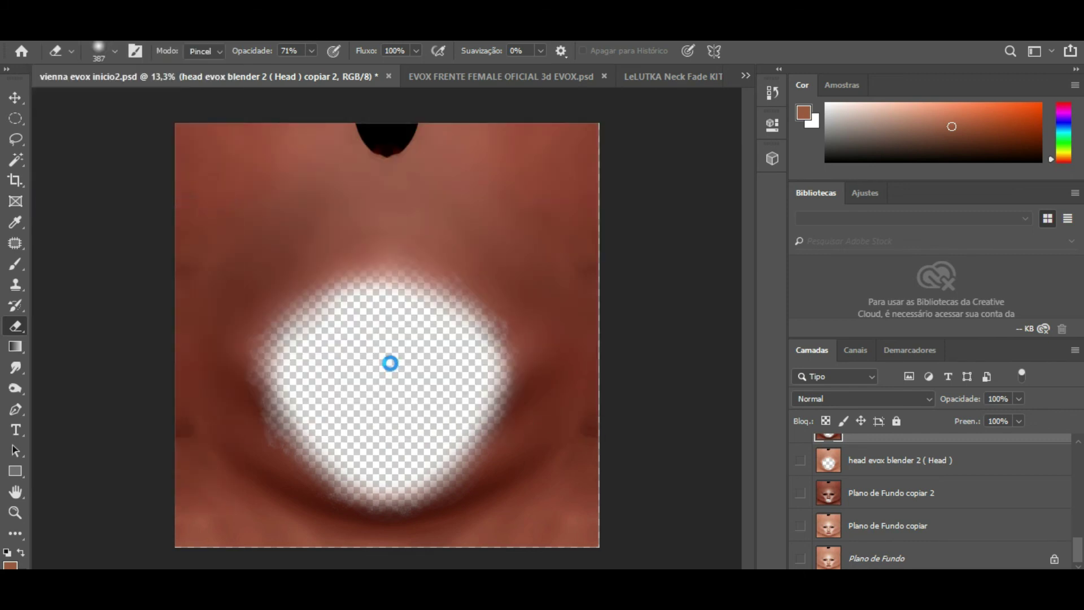
click(195, 336)
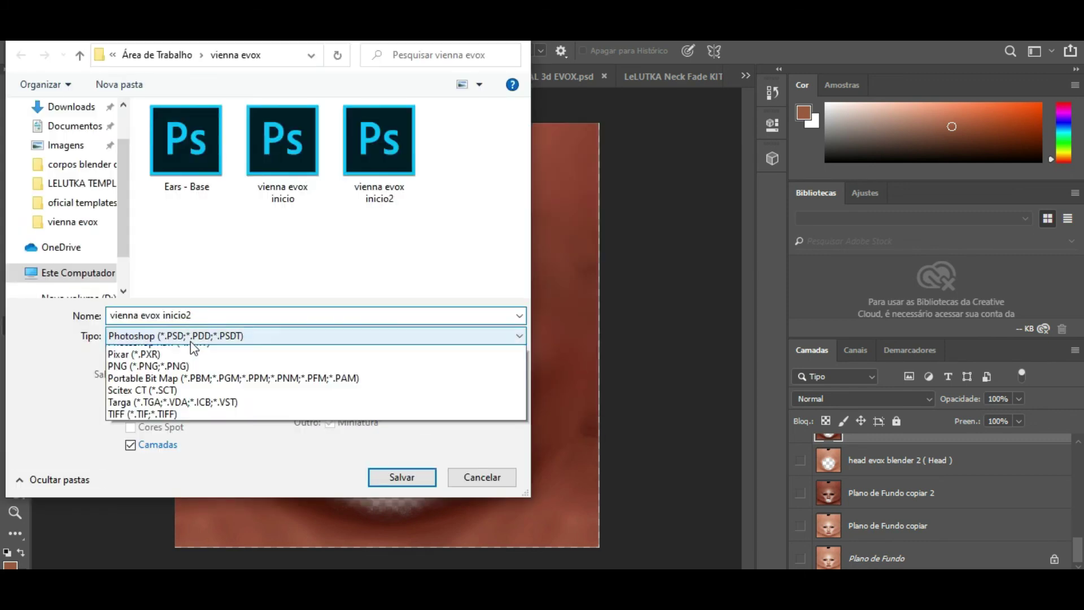
click(147, 551)
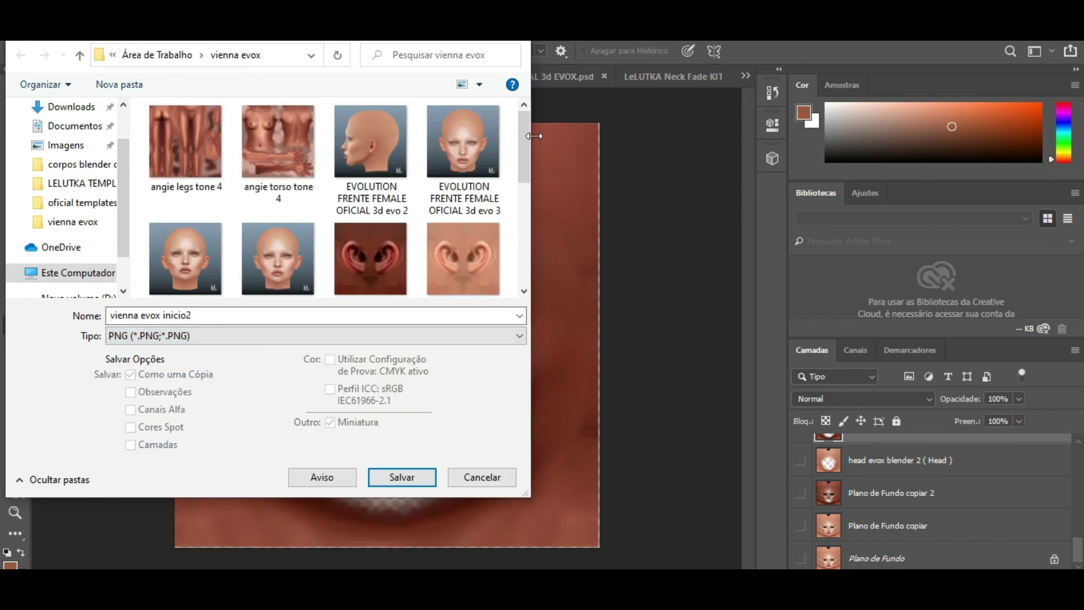
drag(523, 130, 529, 165)
triple_click(169, 316)
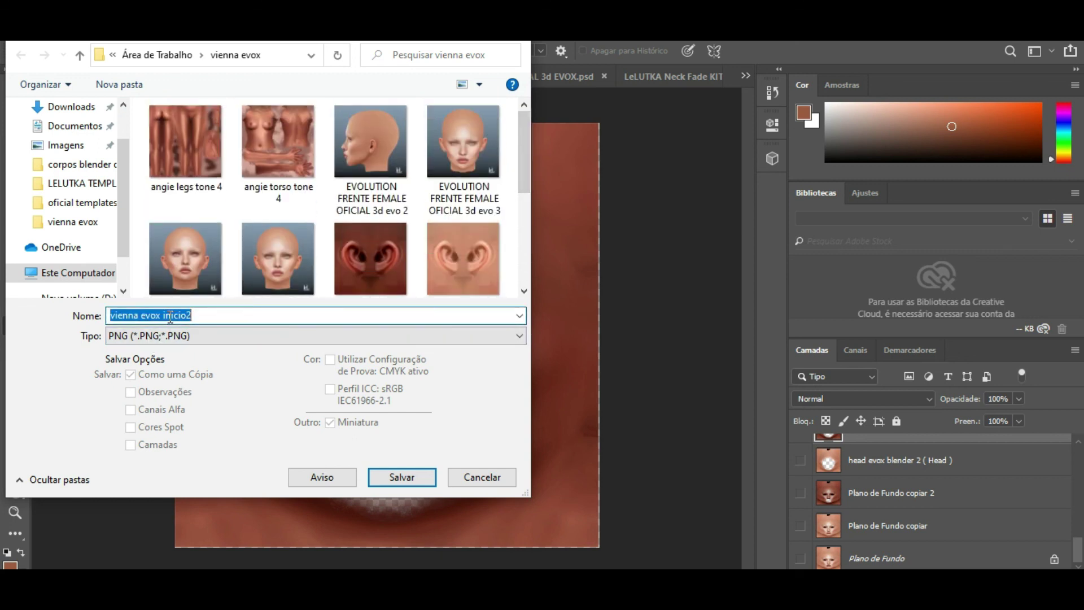
text(bldr evox terfrgrgr)
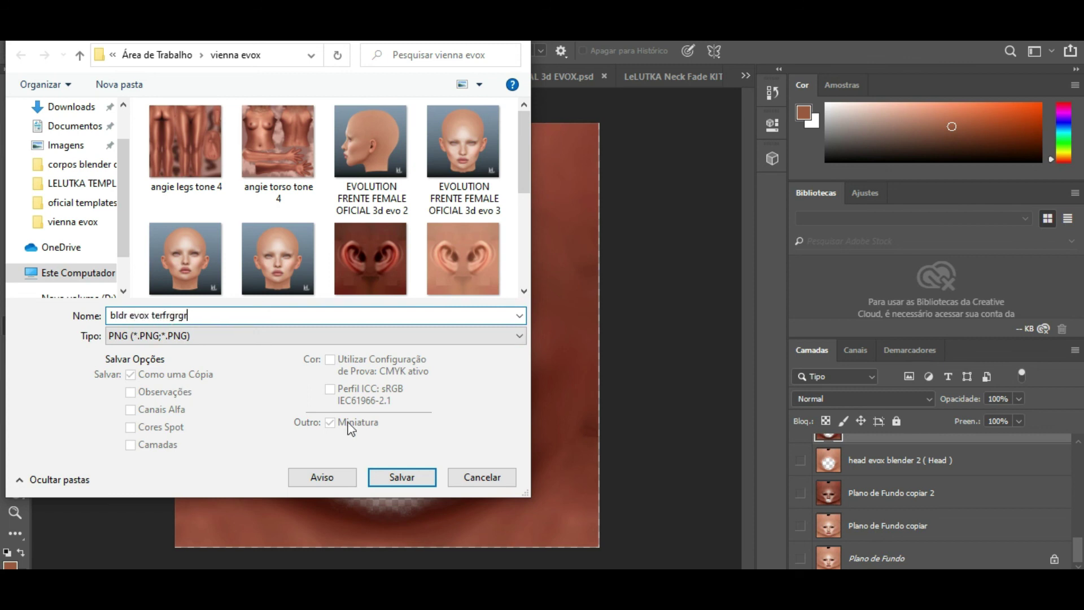
click(418, 478)
click(650, 180)
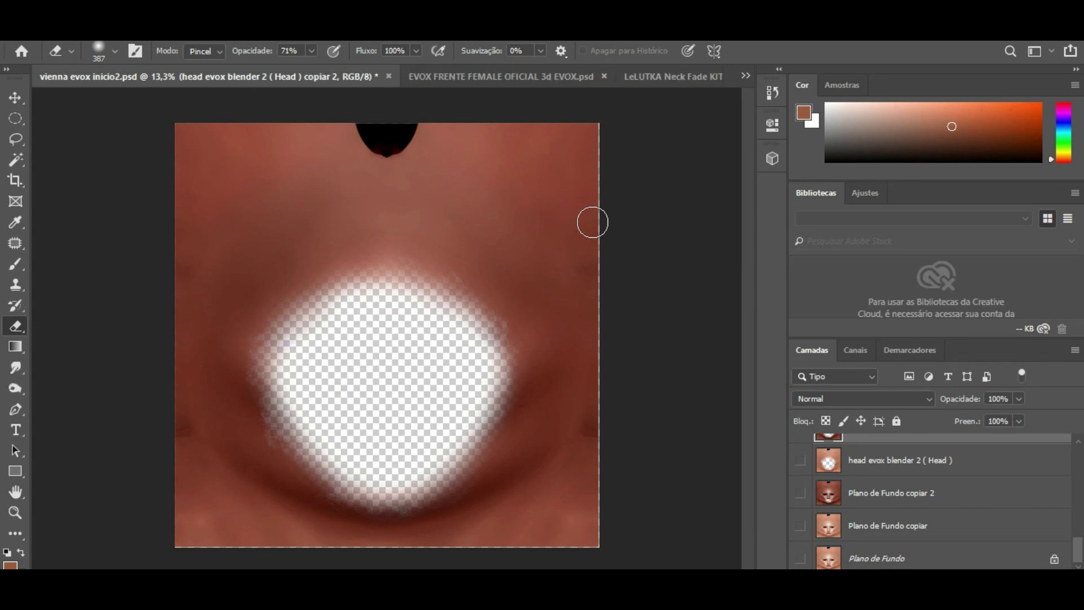
Look through the open texture documents and bring up vienna evox inicio2 TEDTRR.png.
click(745, 76)
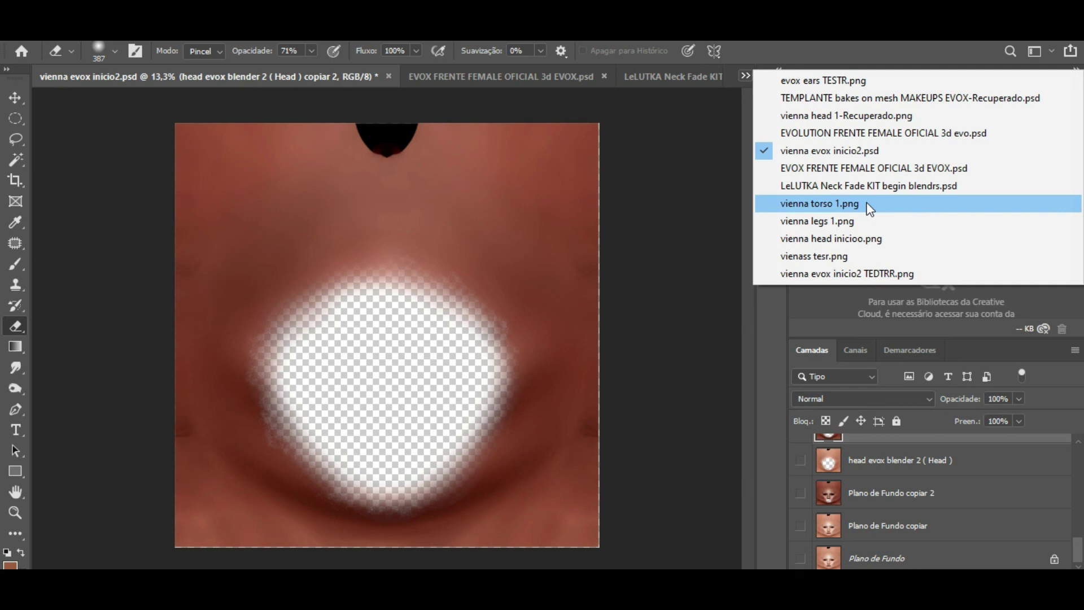
click(850, 259)
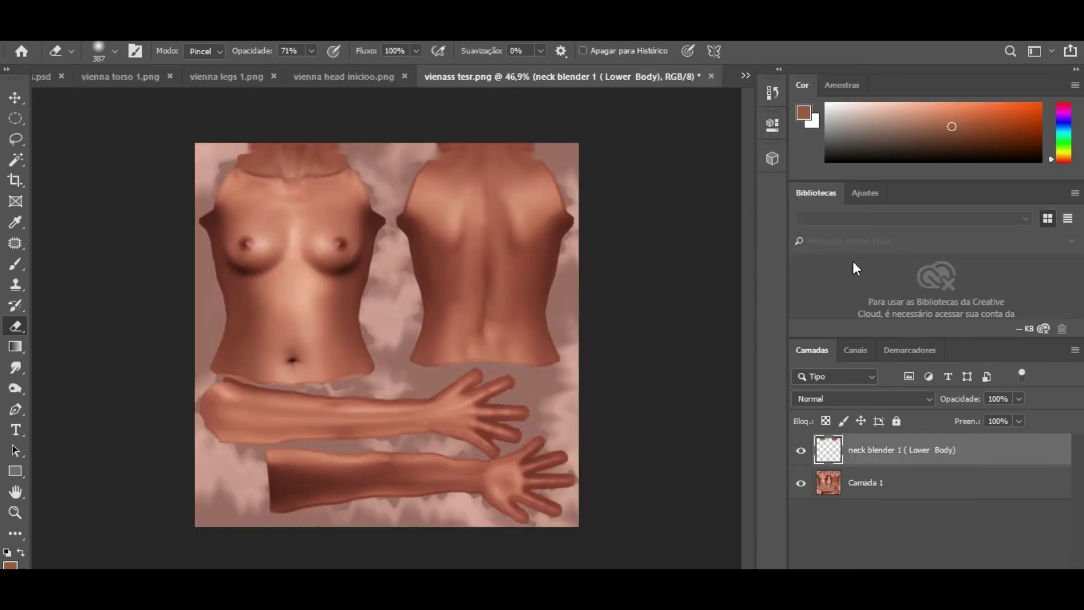
click(744, 76)
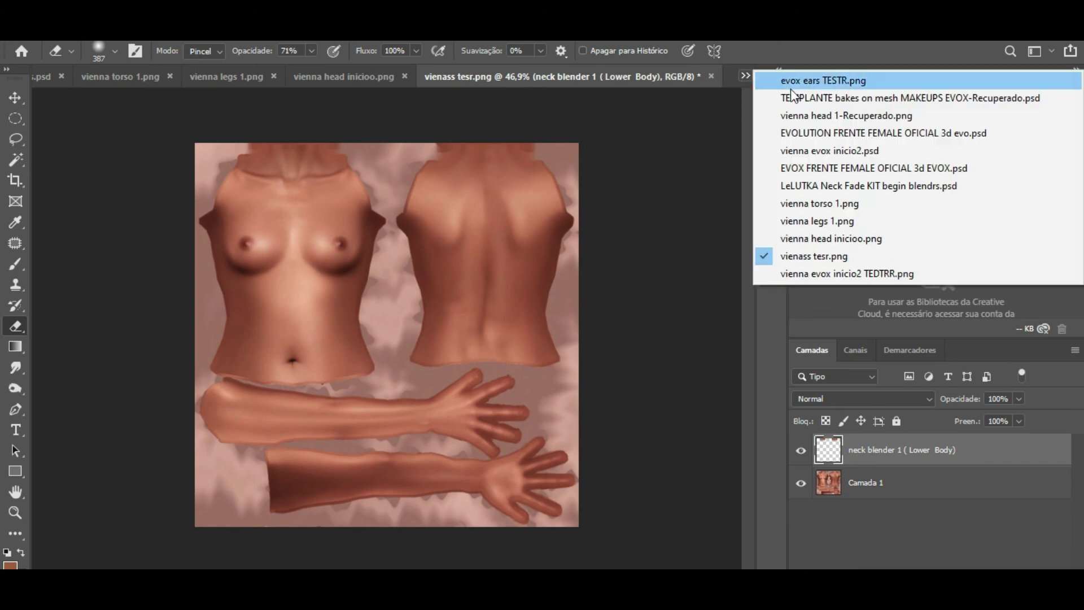
click(877, 238)
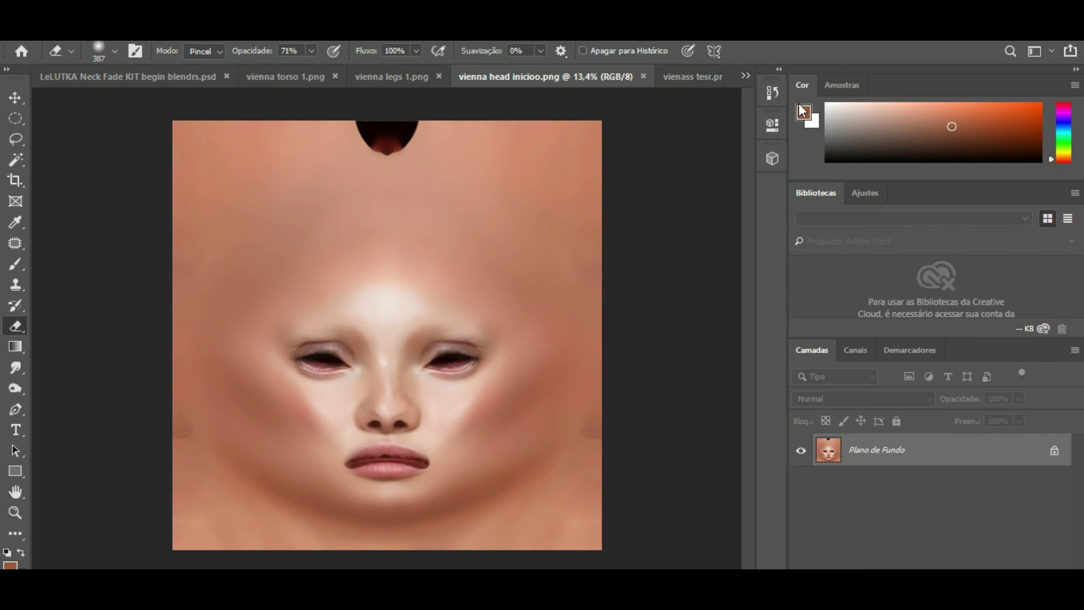
click(745, 75)
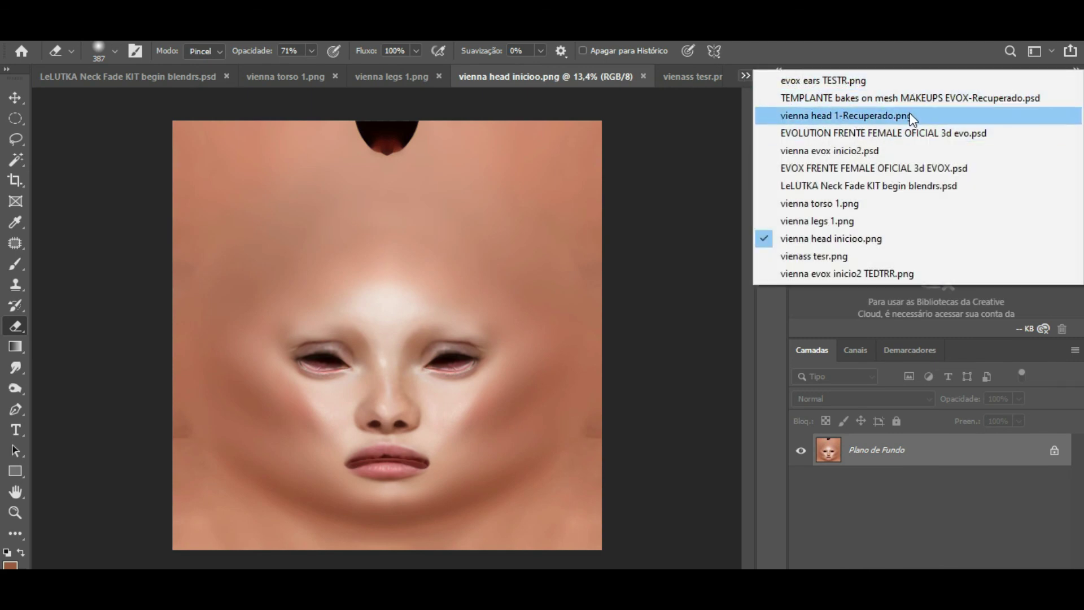
click(898, 273)
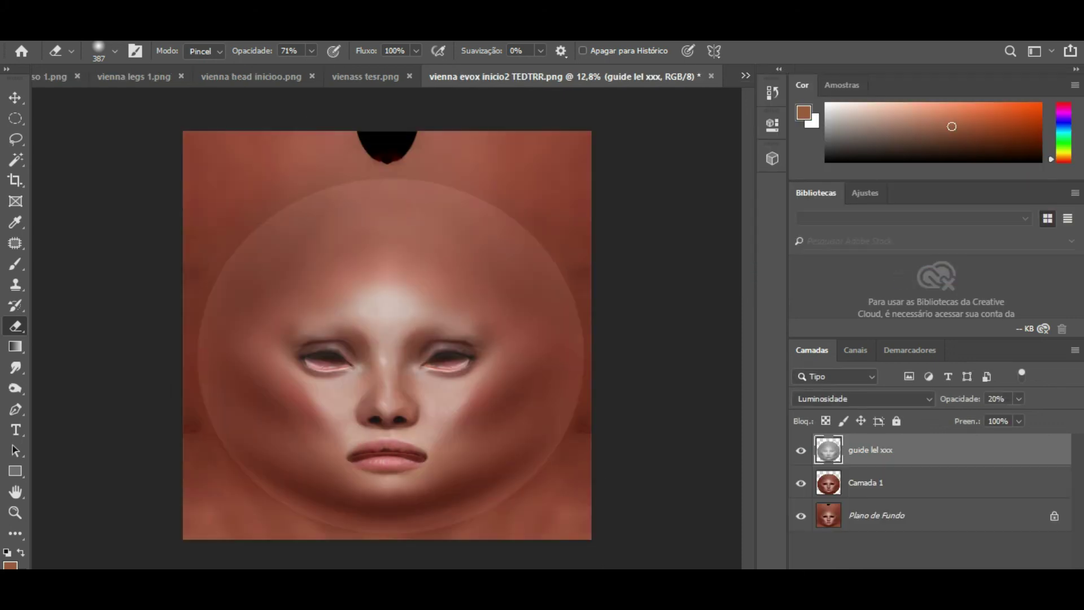
Place the bldr evox terfrgrgr PNG from the vienna evox folder over the face texture as a new top layer at full canvas size.
mouse_move(411, 587)
mouse_move(446, 588)
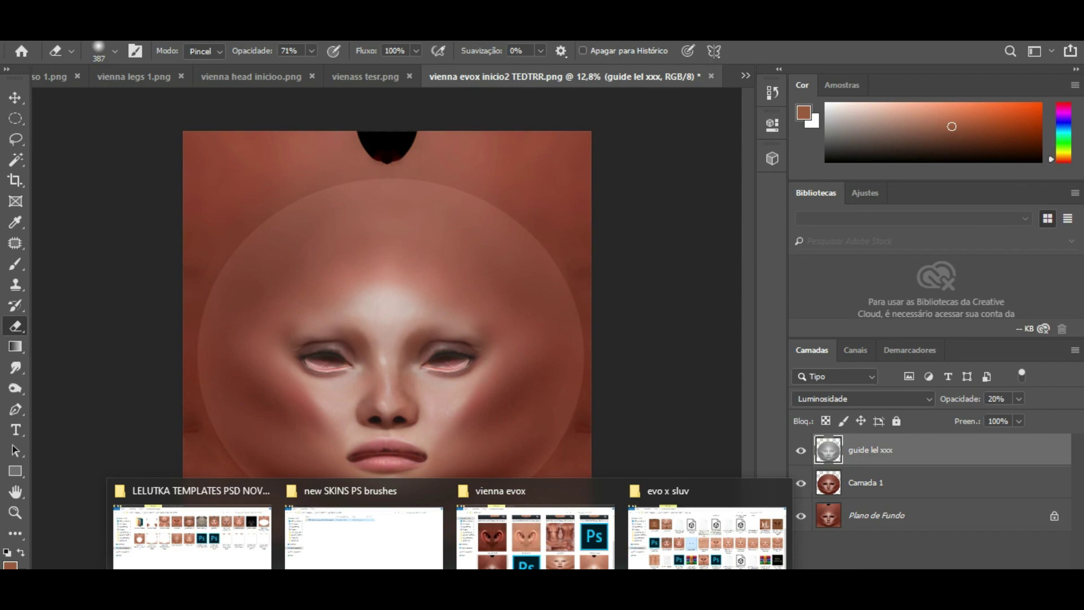
click(535, 533)
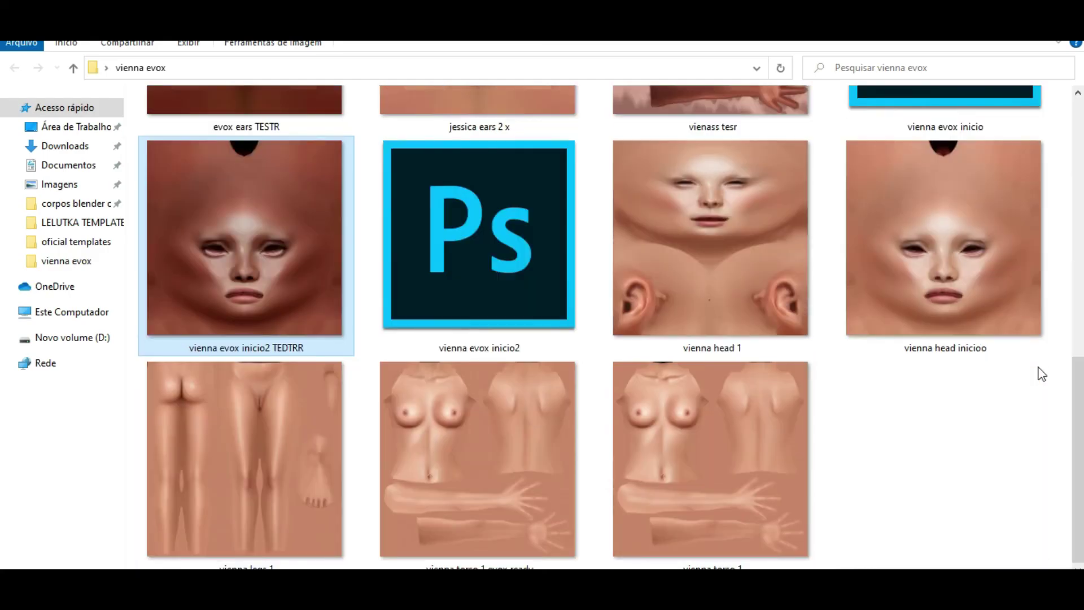
scroll(788, 376, up, 10)
click(747, 249)
drag(747, 249, 532, 516)
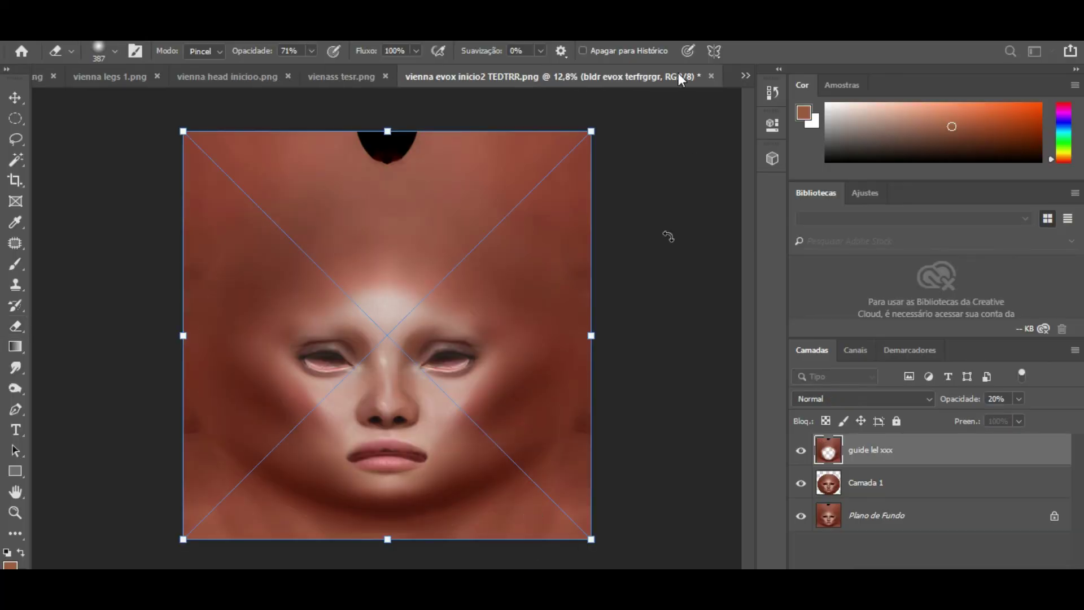
click(624, 397)
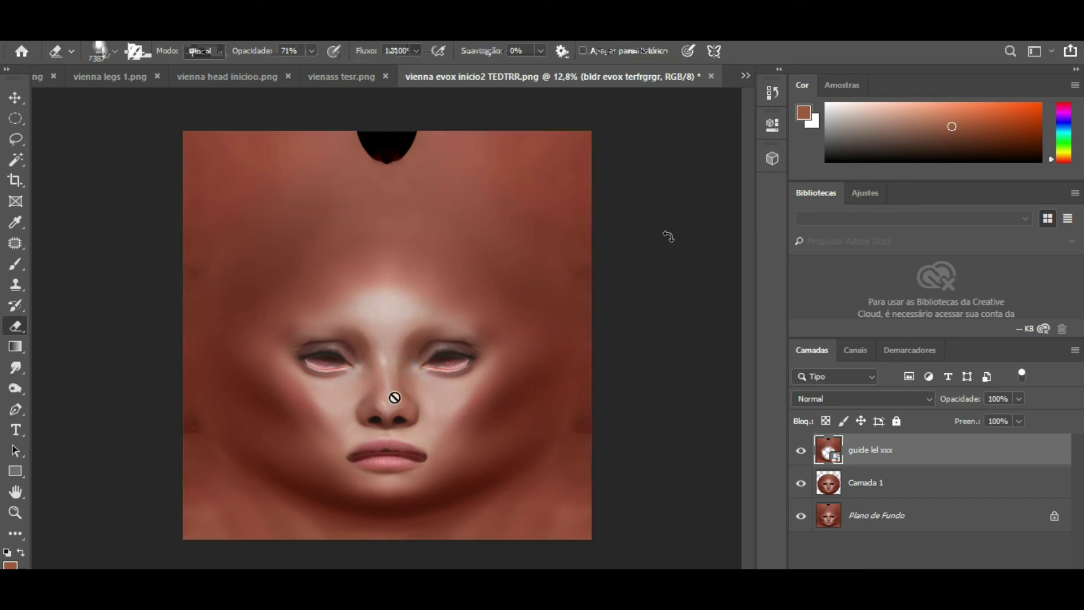
Compare the face texture with the placed blender and the guide shading layer beneath it switched off and on.
scroll(395, 397, up, 3)
scroll(389, 392, down, 2)
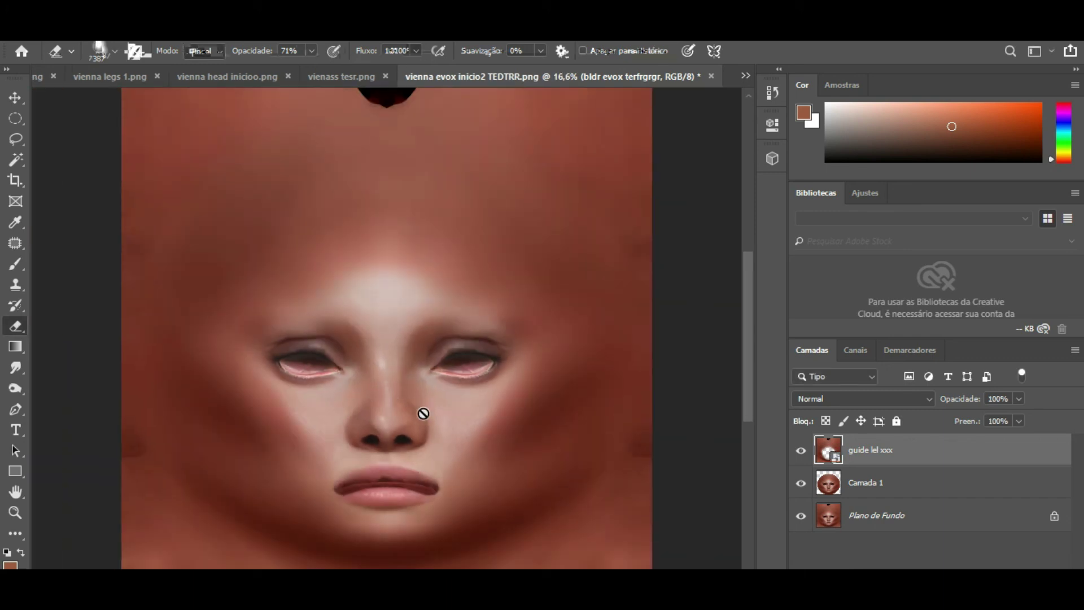
click(801, 452)
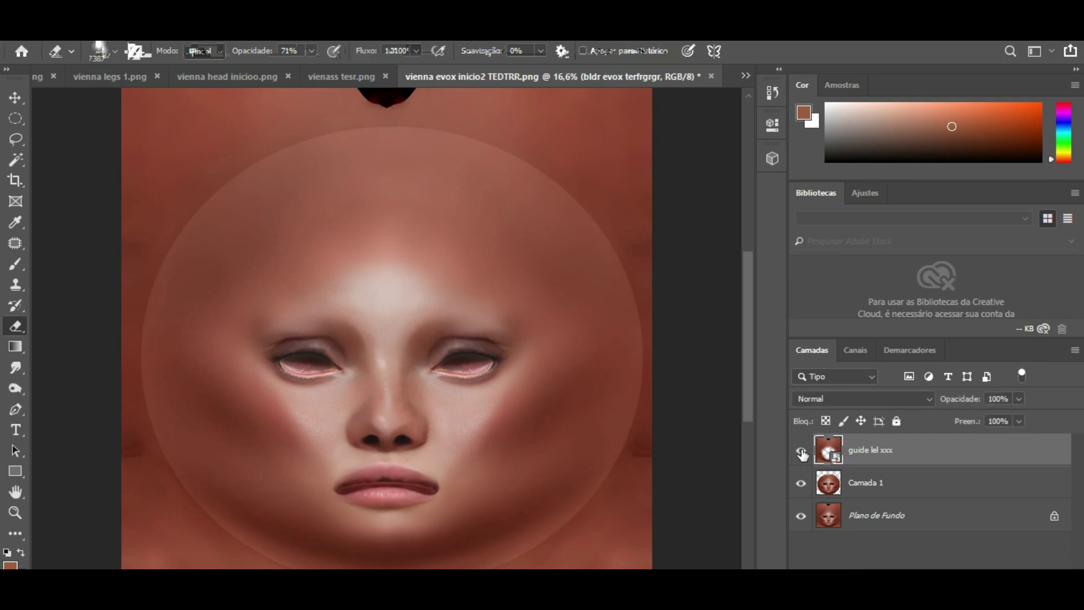
click(801, 452)
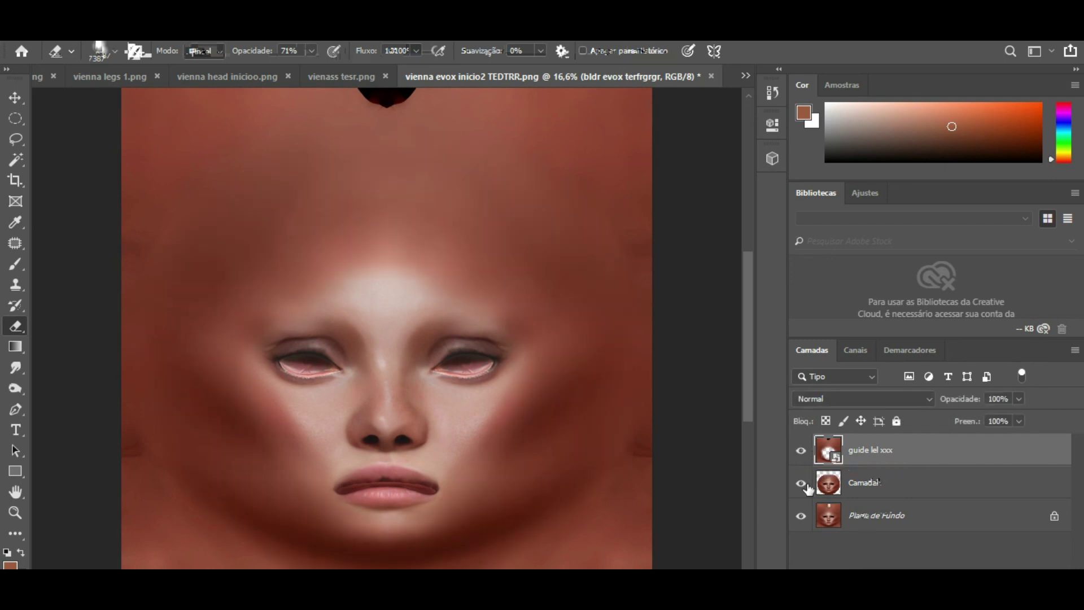
click(801, 484)
click(801, 483)
click(801, 482)
click(801, 481)
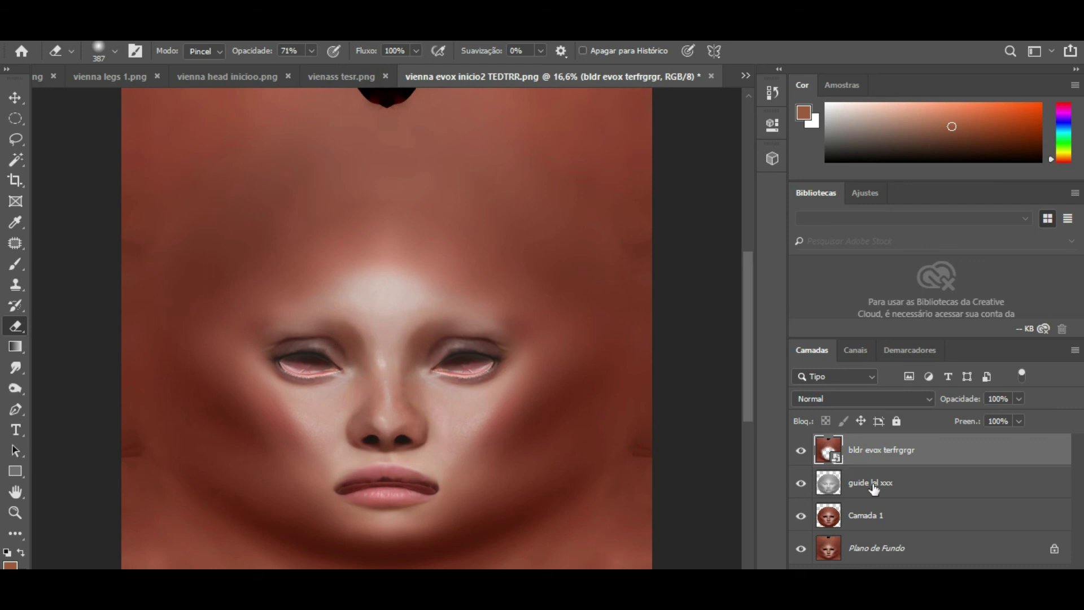
Select the guide lel xxx layer, temporarily hide the blender layer, and soften the circular edge around the face with the Eraser at 71% opacity.
click(876, 492)
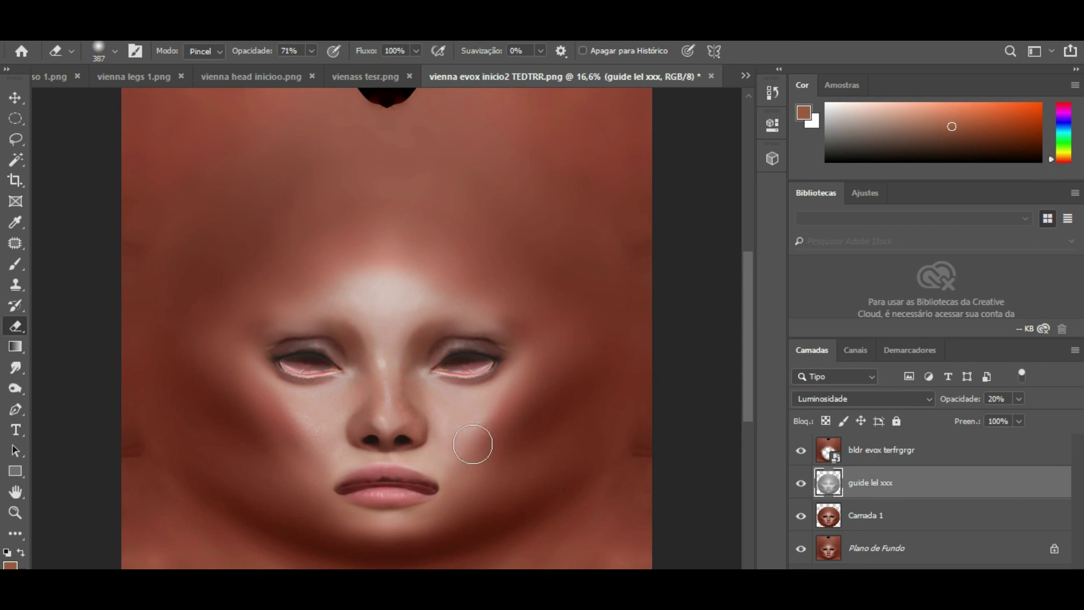
scroll(472, 444, down, 2)
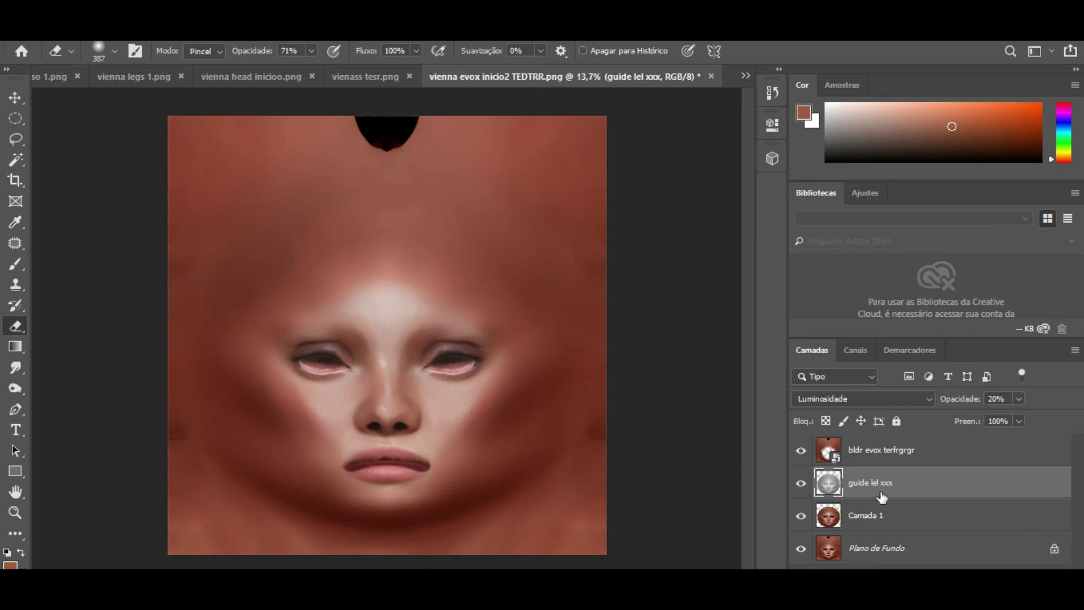
scroll(531, 431, up, 2)
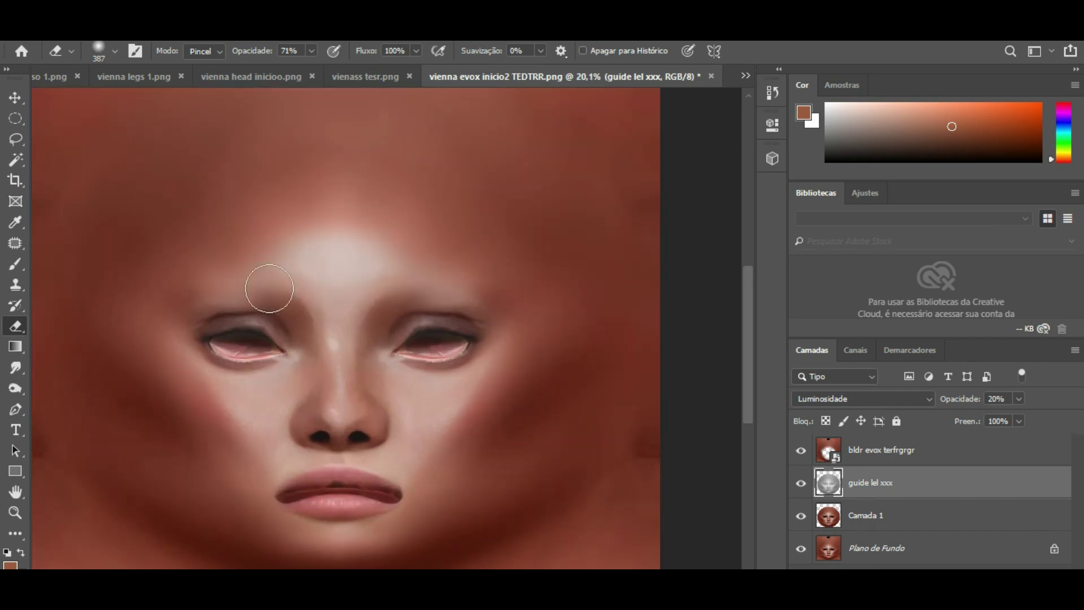
scroll(559, 403, down, 2)
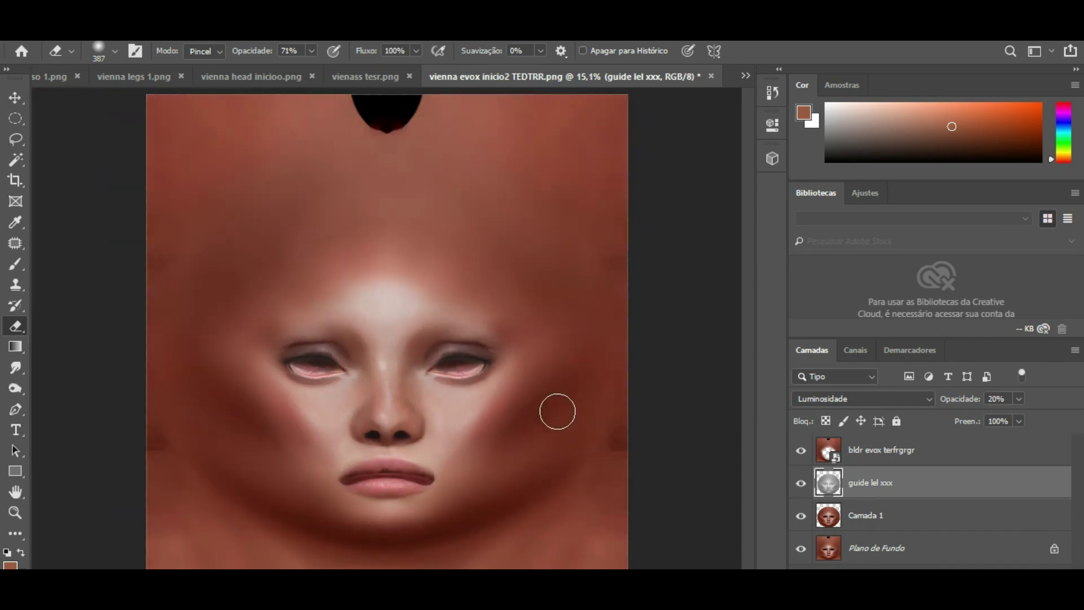
click(805, 485)
click(806, 484)
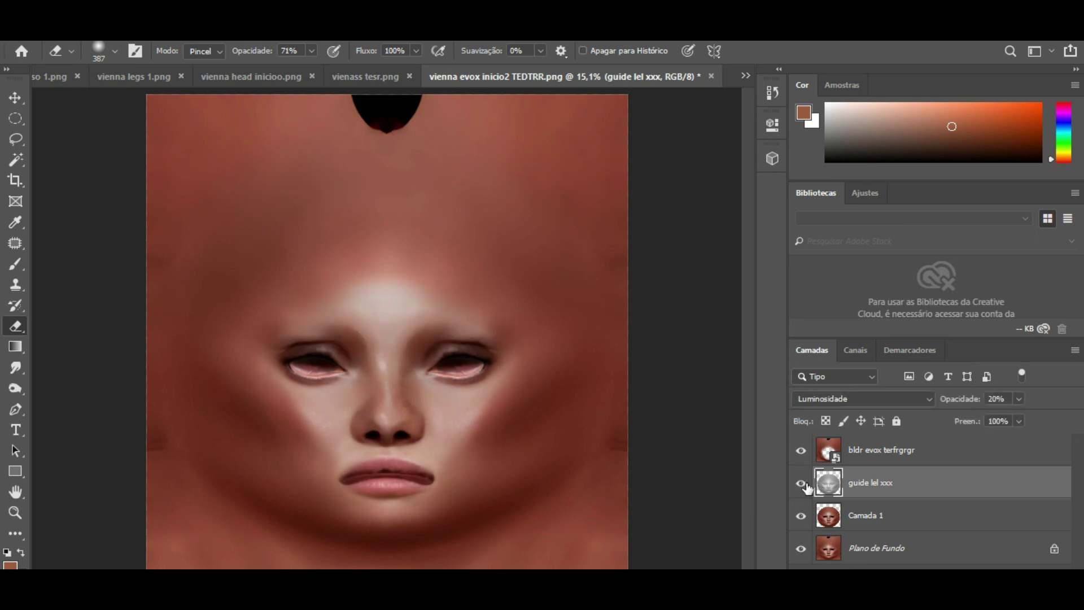
click(804, 452)
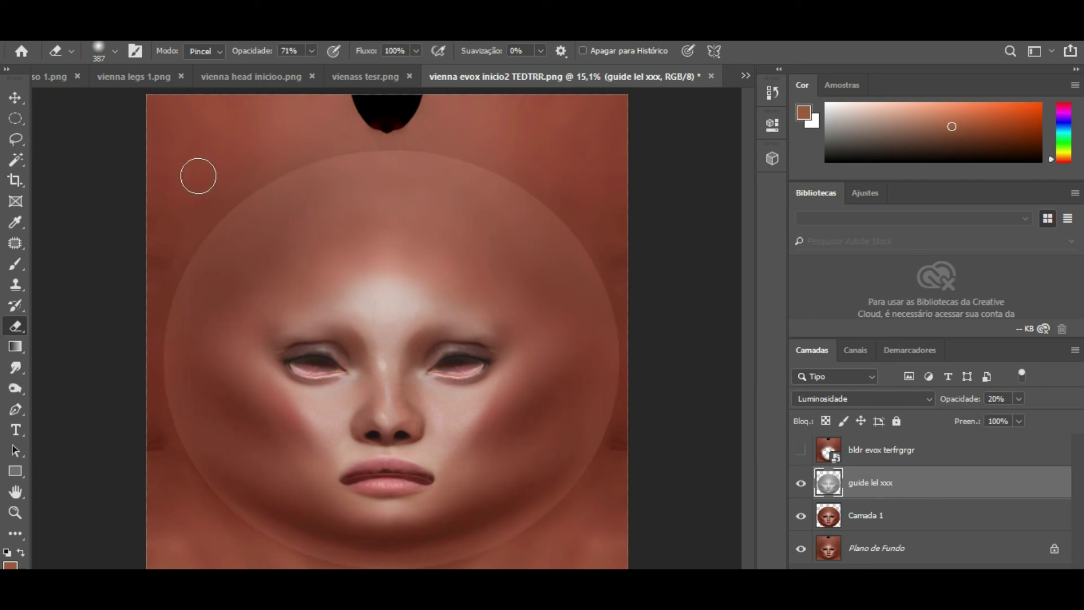
mouse_move(169, 312)
mouse_down()
mouse_move(237, 203)
mouse_move(329, 168)
mouse_move(380, 157)
mouse_move(522, 189)
mouse_move(569, 232)
mouse_move(603, 314)
mouse_move(607, 397)
mouse_move(567, 505)
mouse_move(452, 561)
mouse_move(346, 554)
mouse_move(229, 503)
mouse_move(174, 388)
mouse_move(198, 226)
mouse_move(406, 150)
mouse_move(621, 293)
mouse_move(579, 483)
mouse_move(390, 565)
mouse_move(177, 448)
mouse_move(210, 213)
mouse_move(512, 181)
mouse_move(616, 392)
mouse_move(539, 556)
mouse_up()
scroll(477, 407, up, 3)
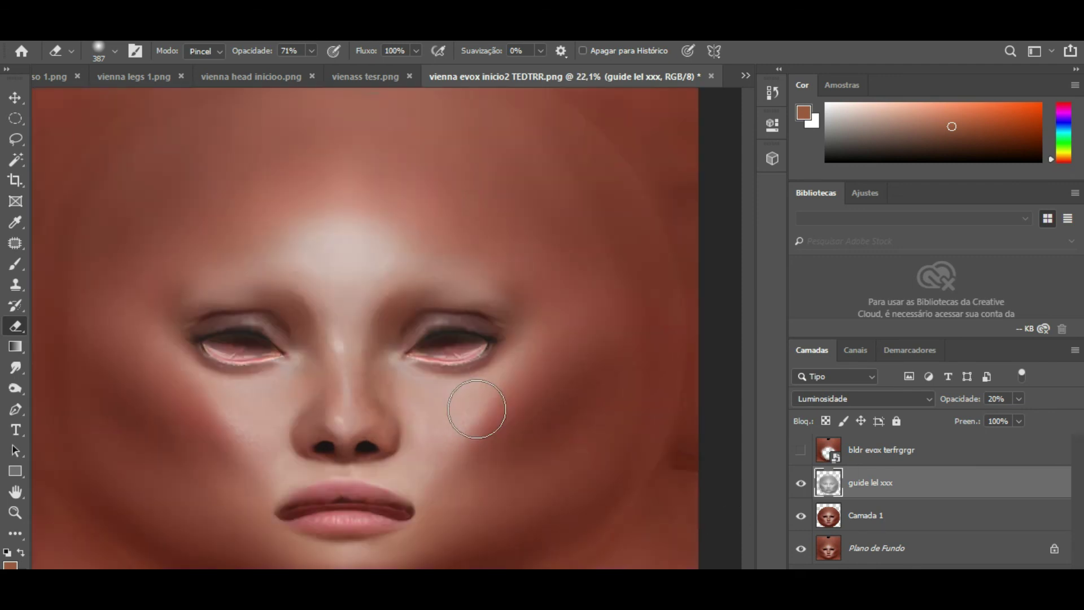
scroll(471, 406, down, 4)
scroll(466, 413, up, 2)
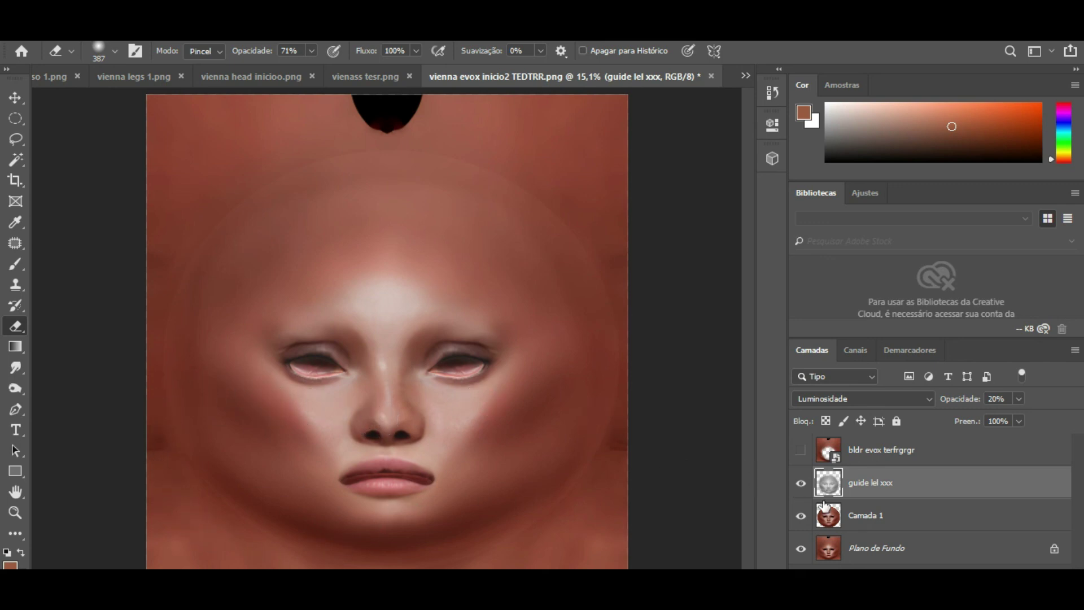
click(800, 451)
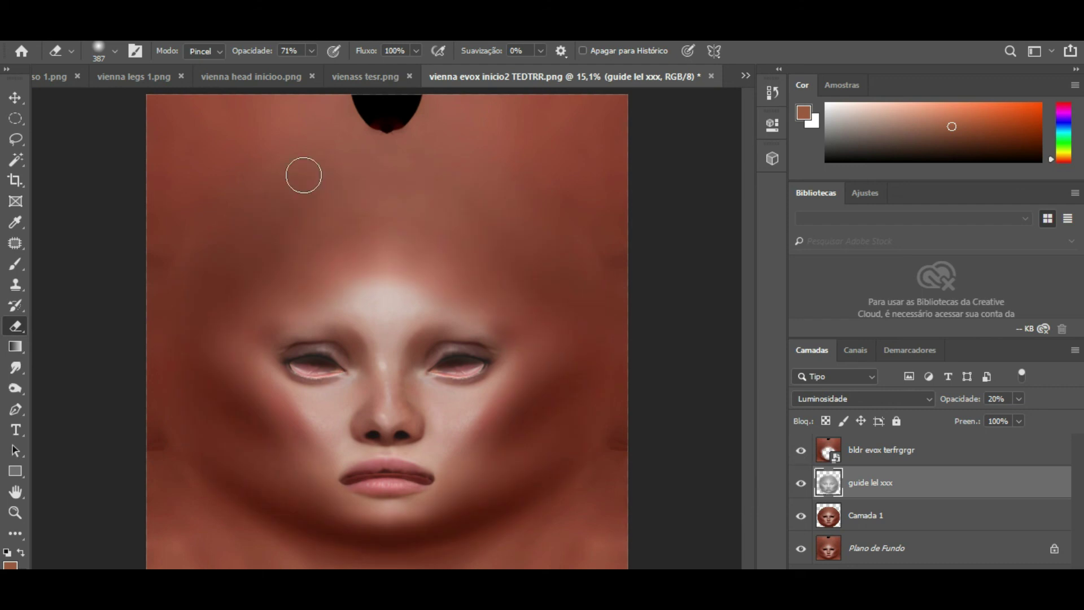
Save a PNG copy over the existing vienna evox inicio2 TEDTRR file, and compare the texture with the guide lel xxx layer off and on.
click(102, 35)
mouse_move(48, 35)
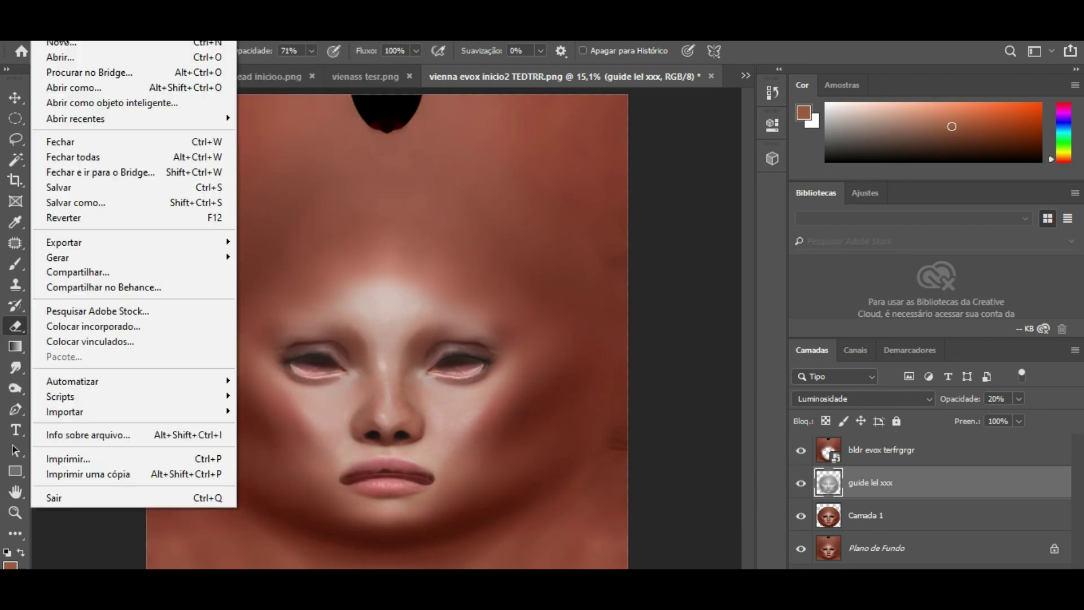
click(100, 206)
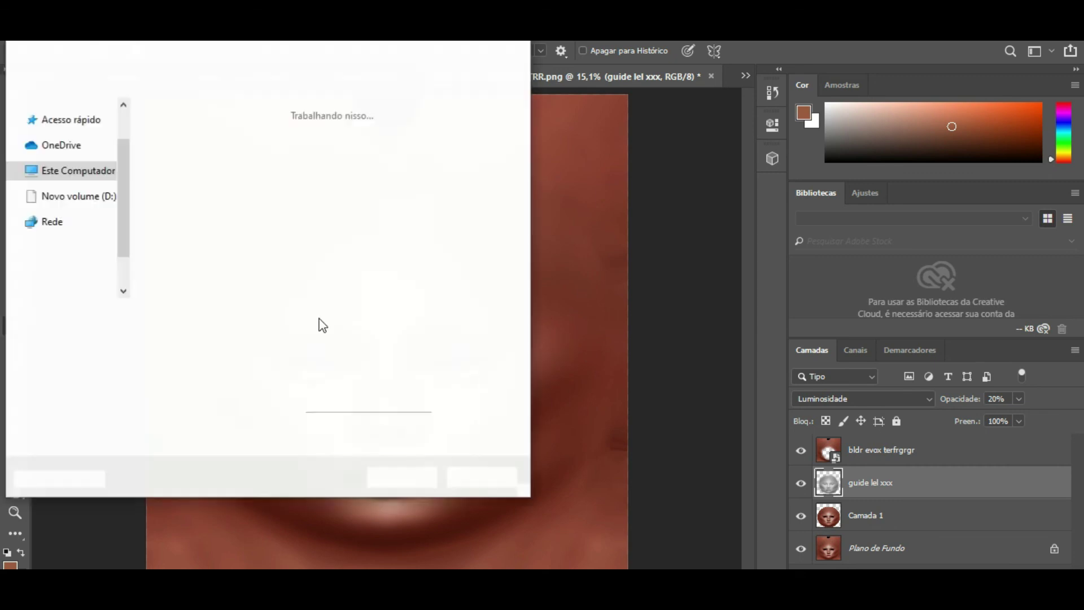
click(322, 335)
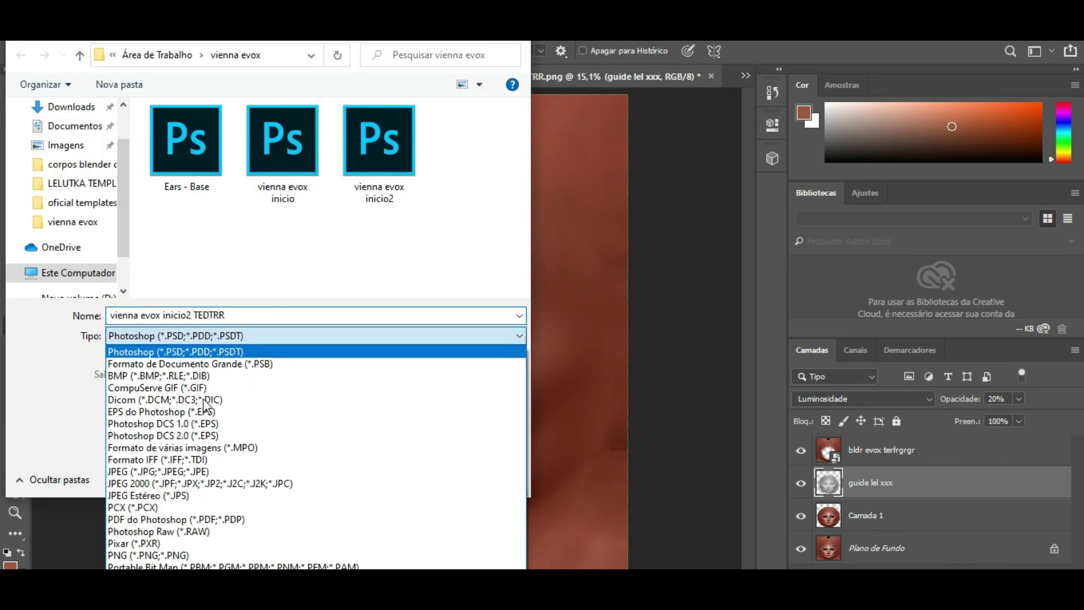
click(164, 555)
drag(523, 120, 525, 183)
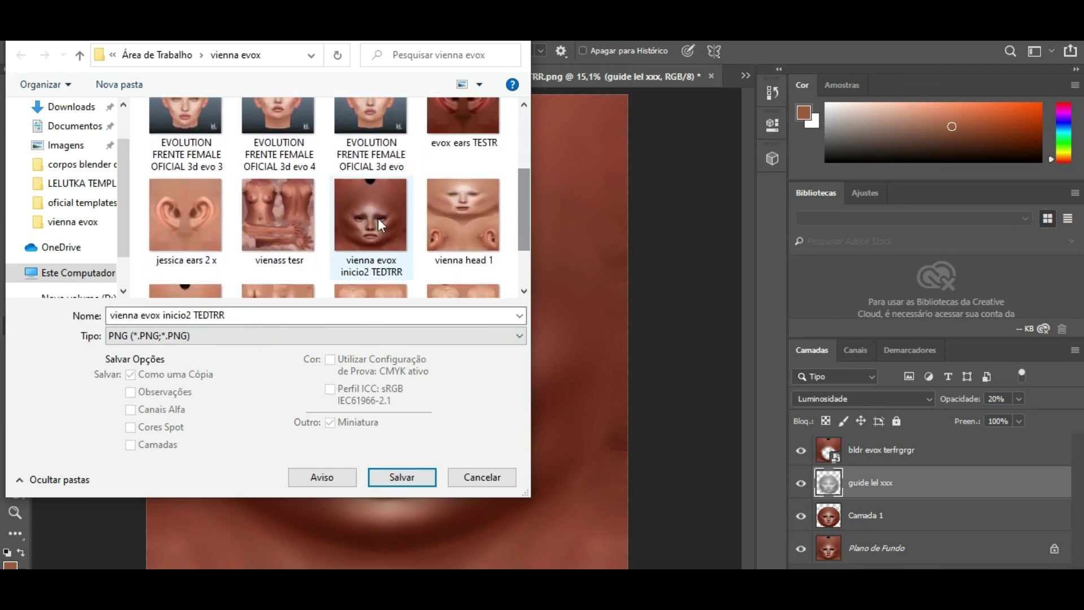
scroll(524, 176, up, 1)
scroll(527, 185, down, 1)
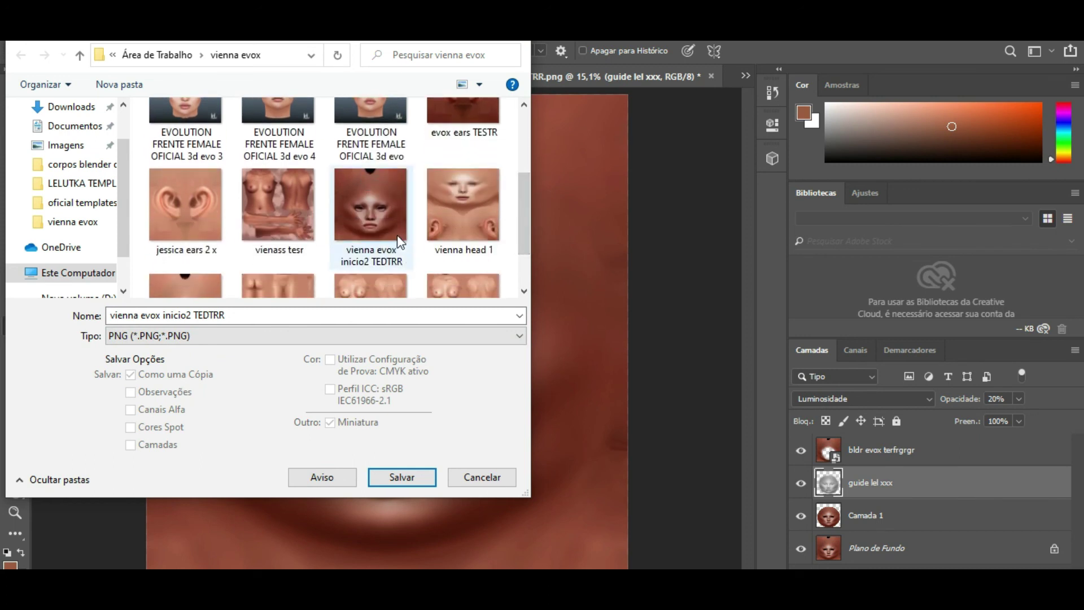
double_click(374, 211)
click(577, 315)
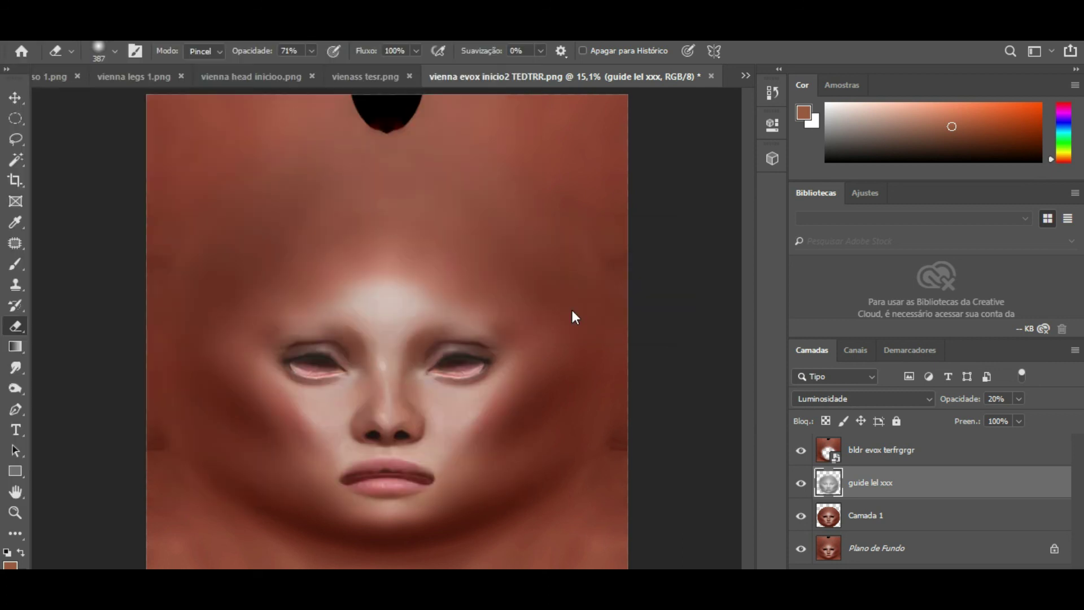
click(668, 185)
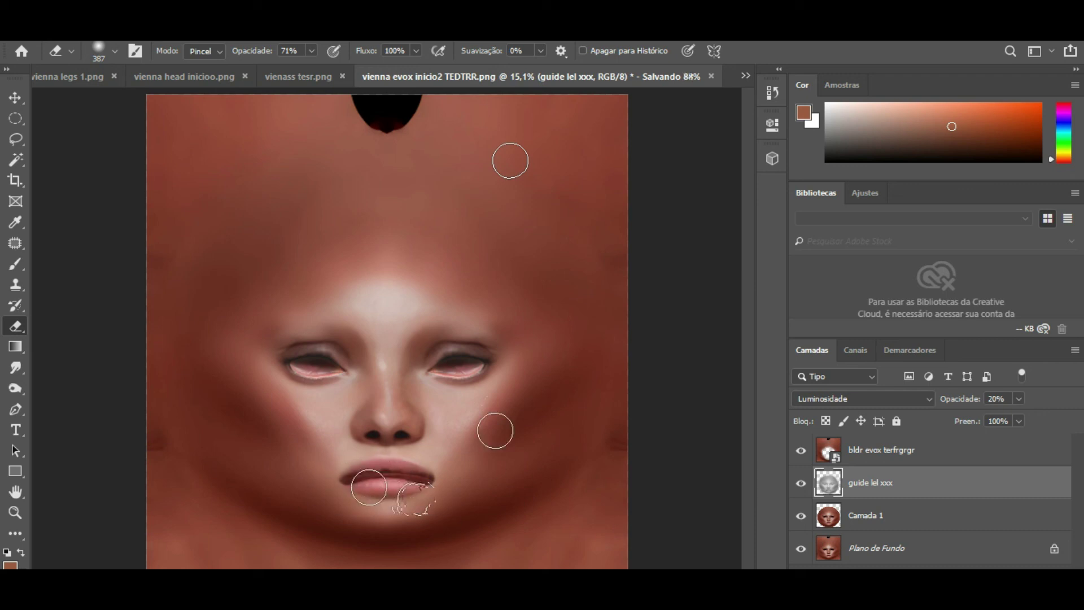
click(801, 483)
click(801, 483)
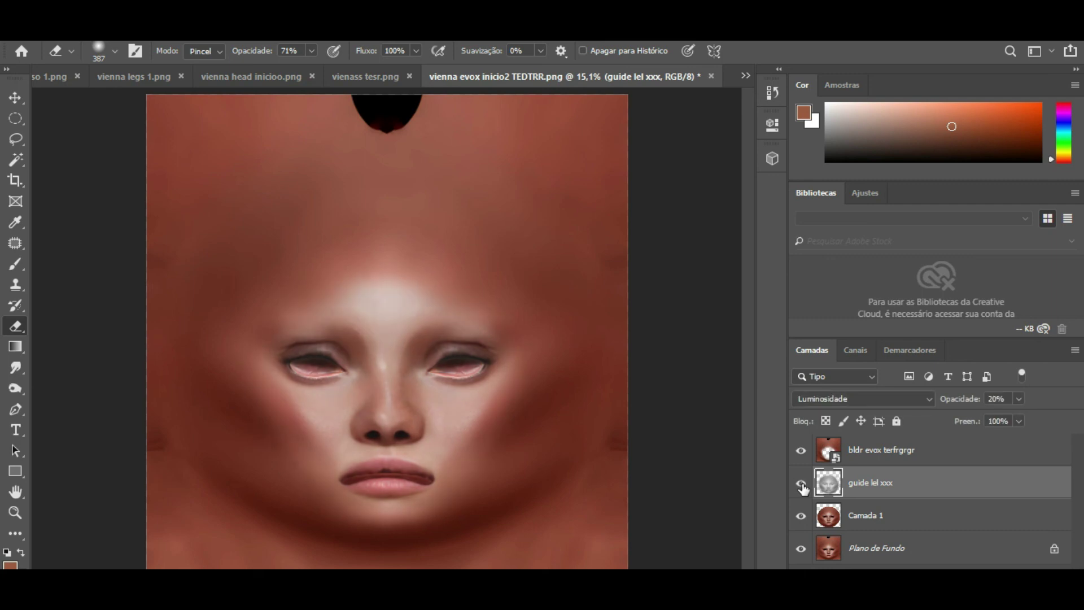
Switch to the Second Life viewer and open the local texture list for the Neck Lower blender 1 tattoo.
click(732, 564)
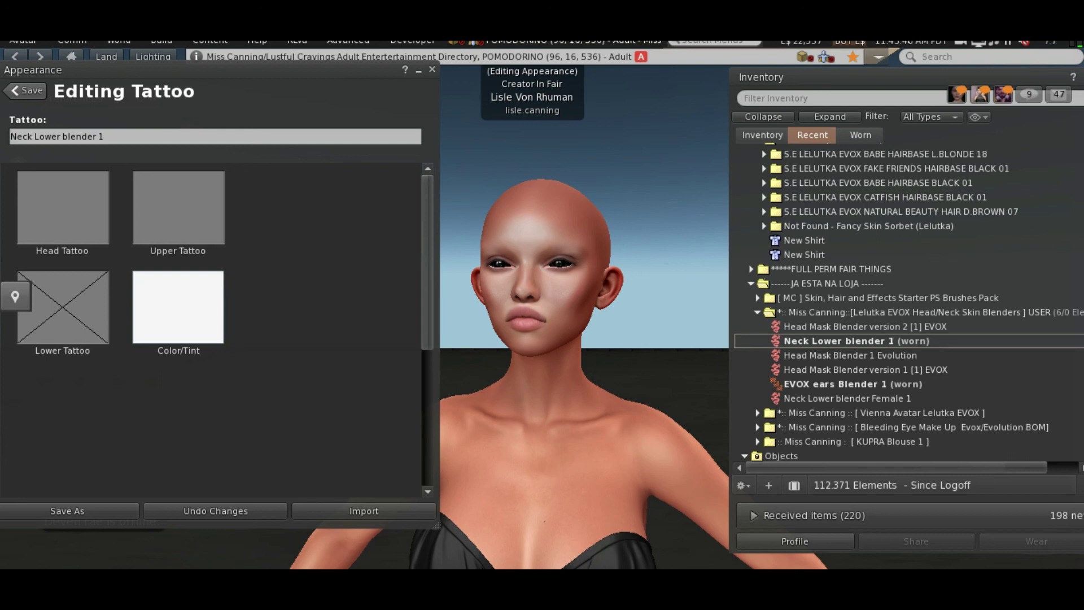
mouse_move(532, 564)
click(532, 525)
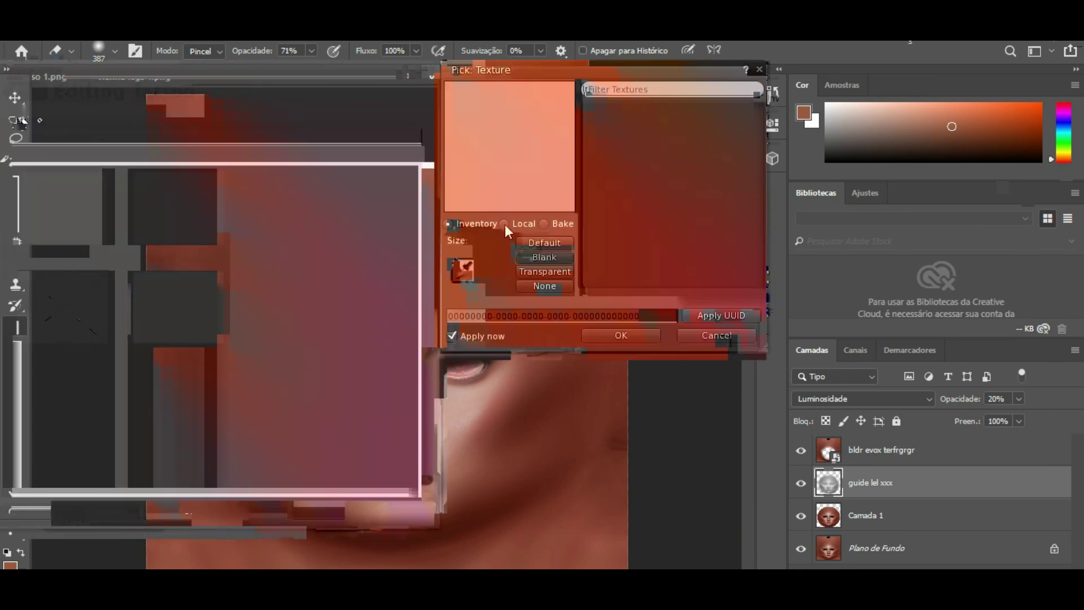
click(504, 224)
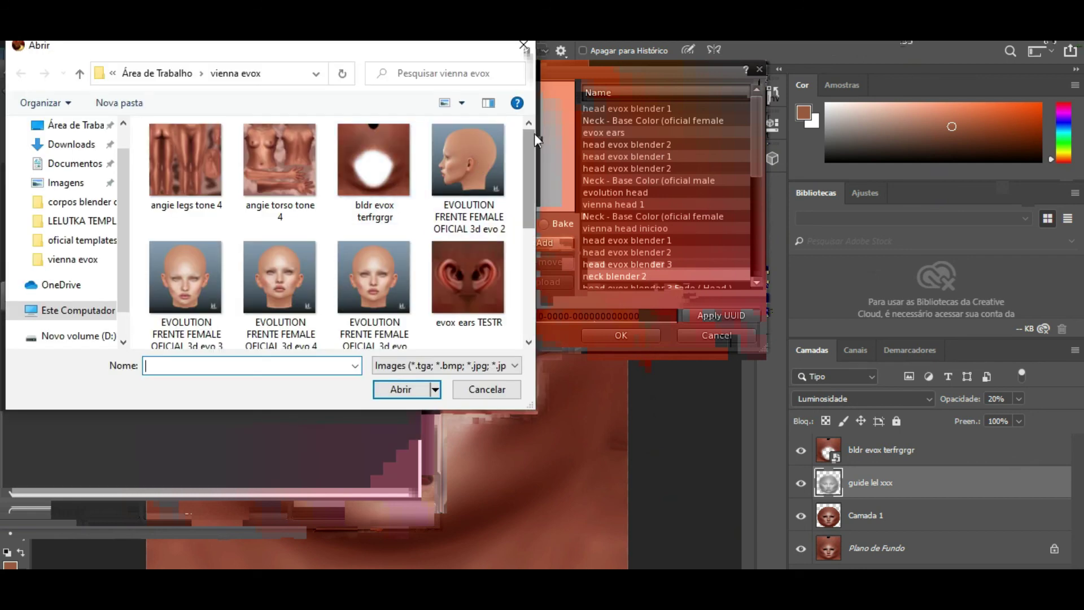
Try to add the vienna evox inicio2 TEDTRR image from the vienna evox folder to the local textures.
drag(531, 138, 530, 191)
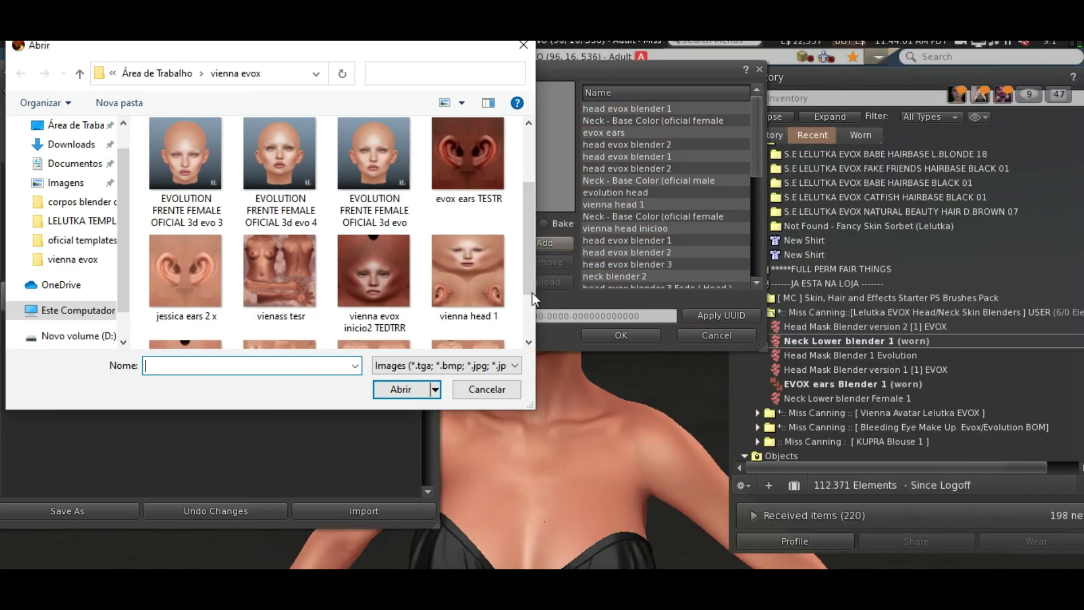
double_click(394, 281)
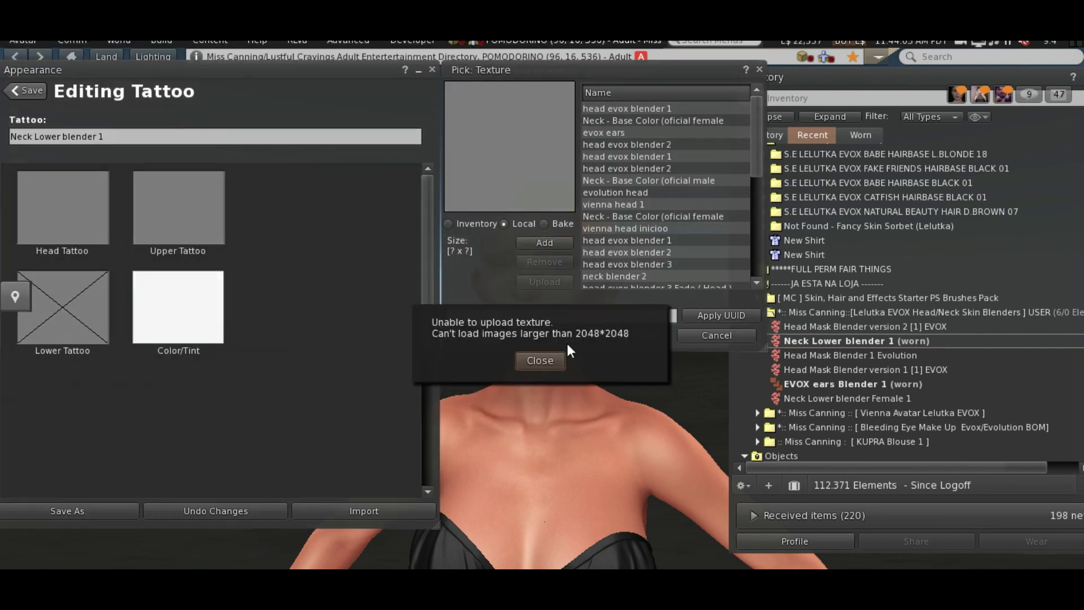
click(540, 360)
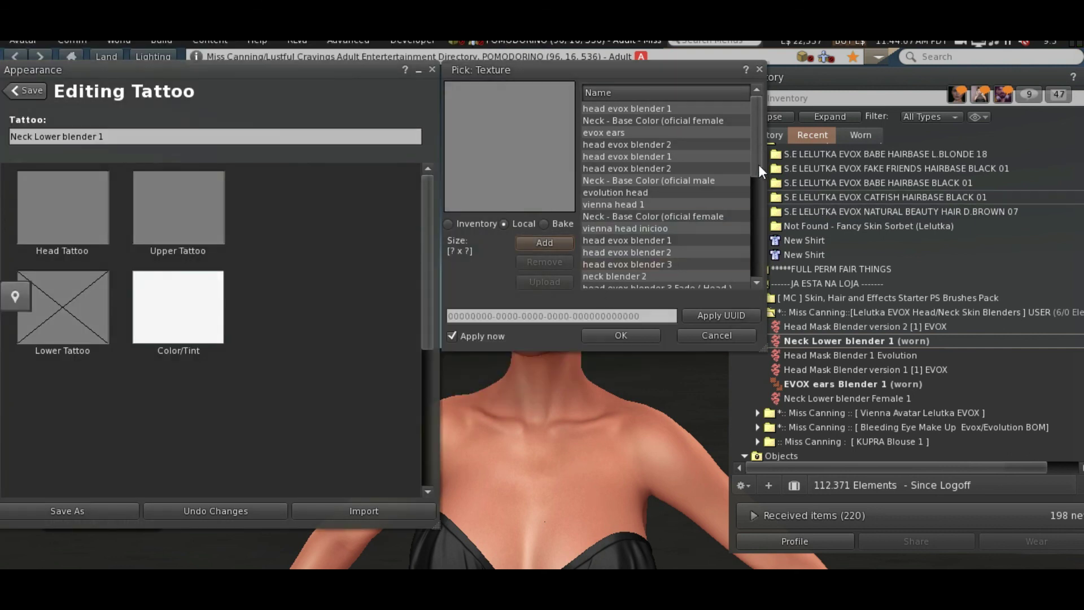
Pick the existing local texture vienna evox inicio2 TEDTRR for the tattoo and examine the avatar's face up close.
drag(761, 162, 761, 280)
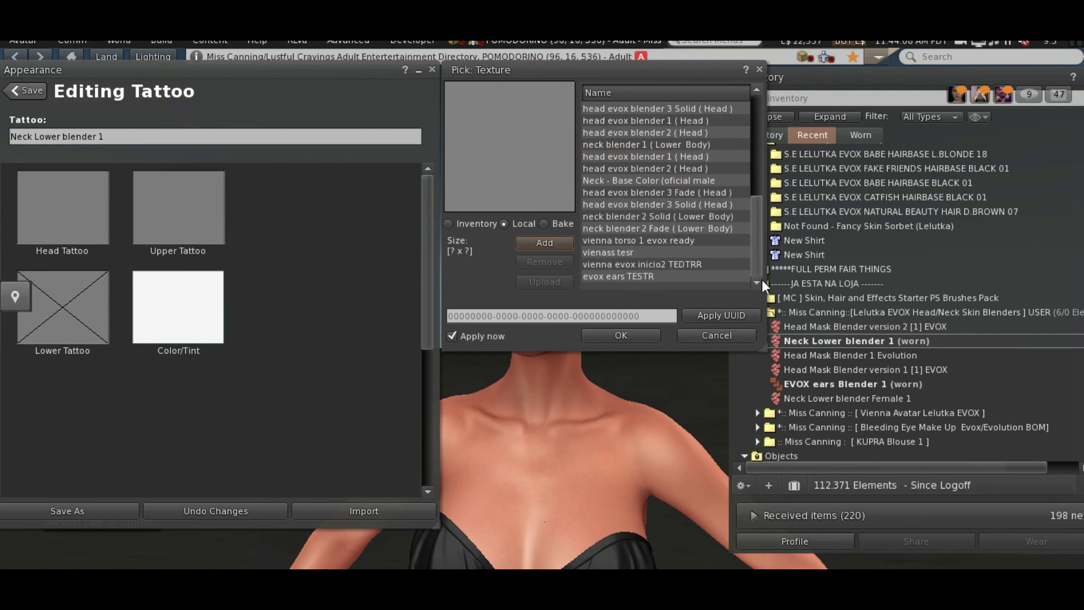
click(700, 263)
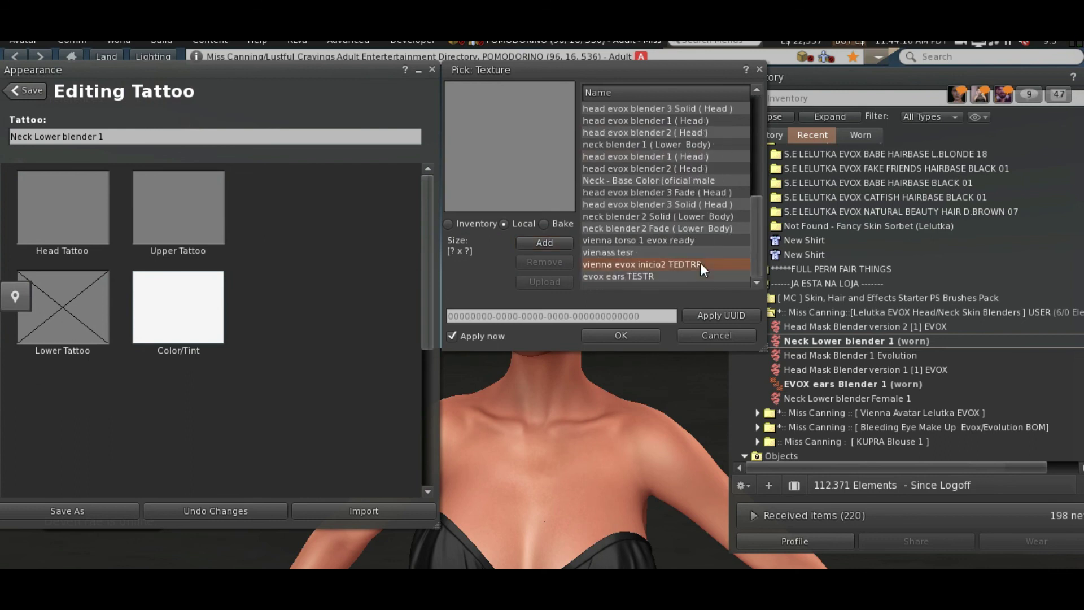
click(621, 336)
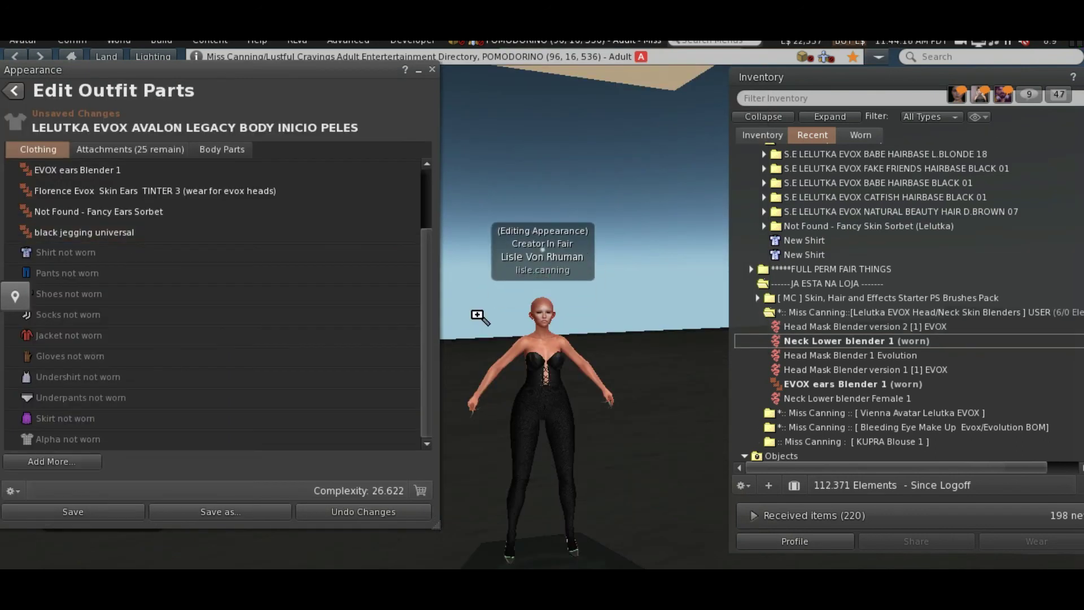
scroll(479, 317, up, 5)
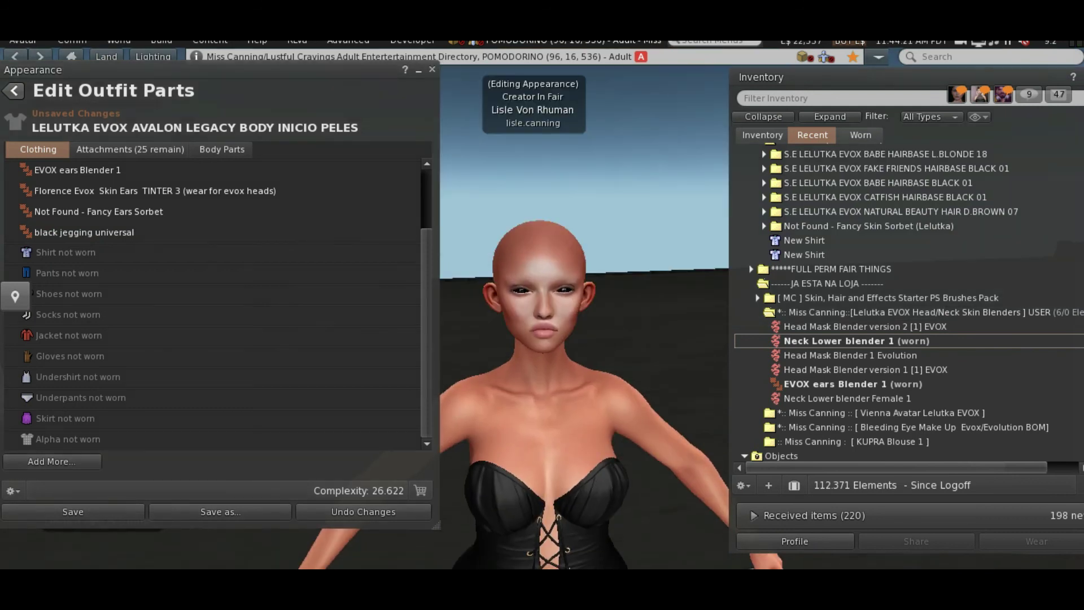
drag(542, 321, 567, 319)
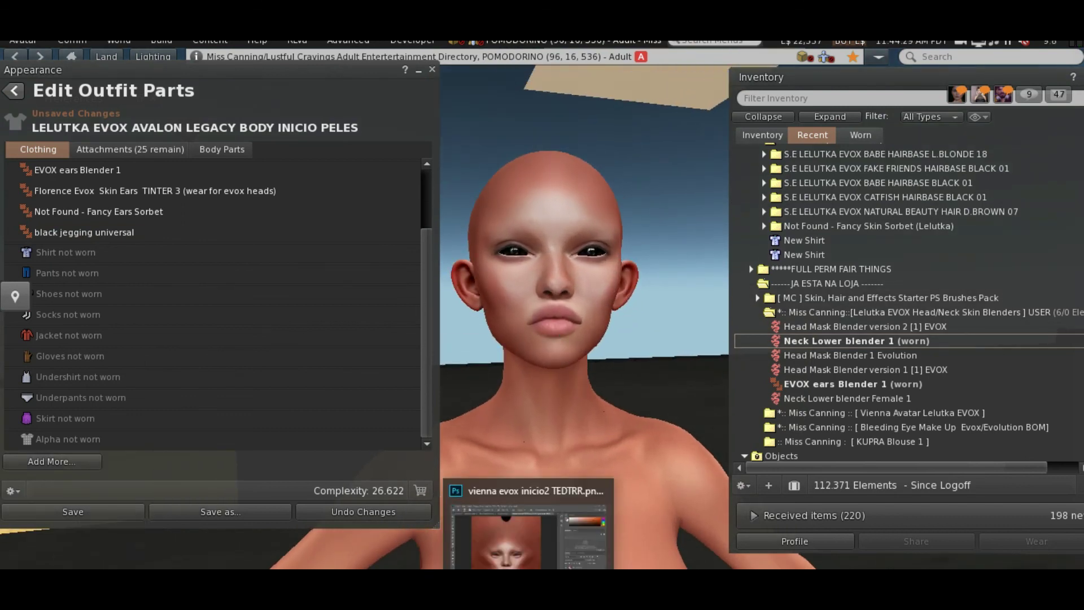
Switch to Photoshop, change the guide lel xxx layer's blend mode to Multiplicação, and try out its visibility and opacity.
click(523, 545)
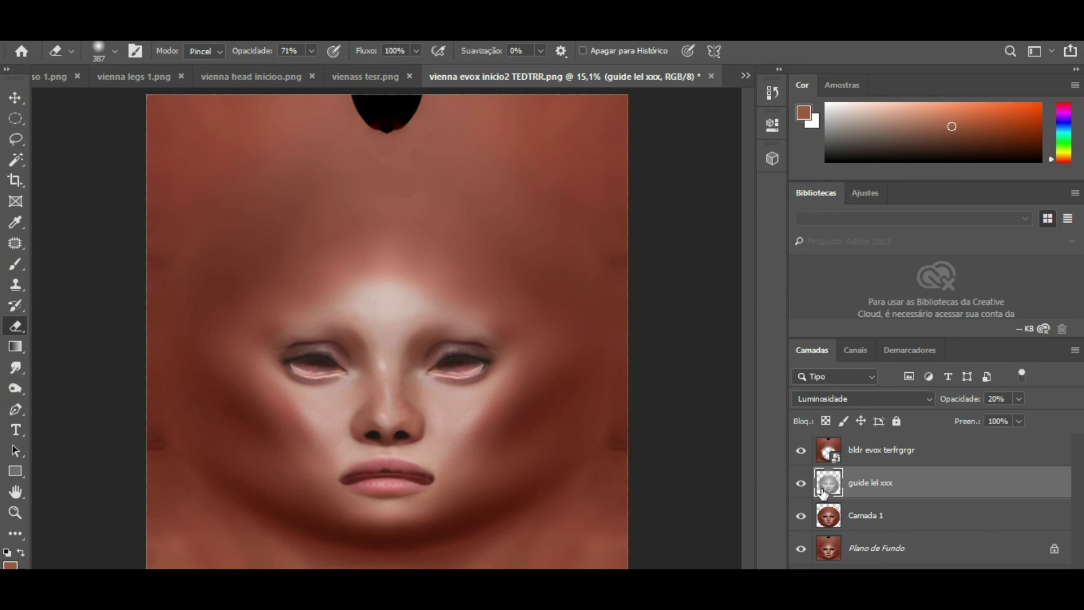
click(862, 399)
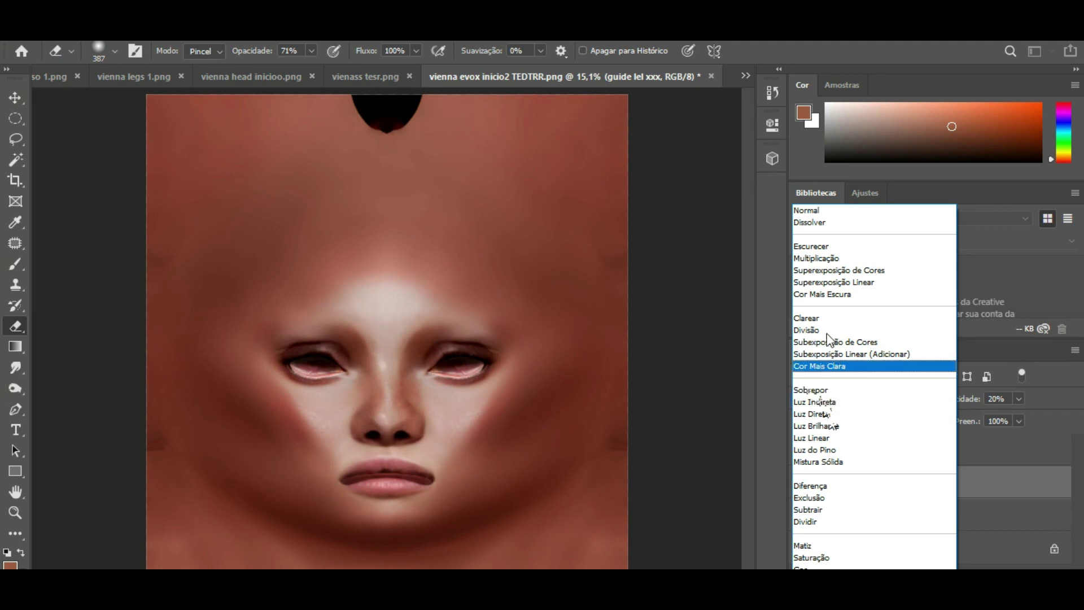
click(840, 259)
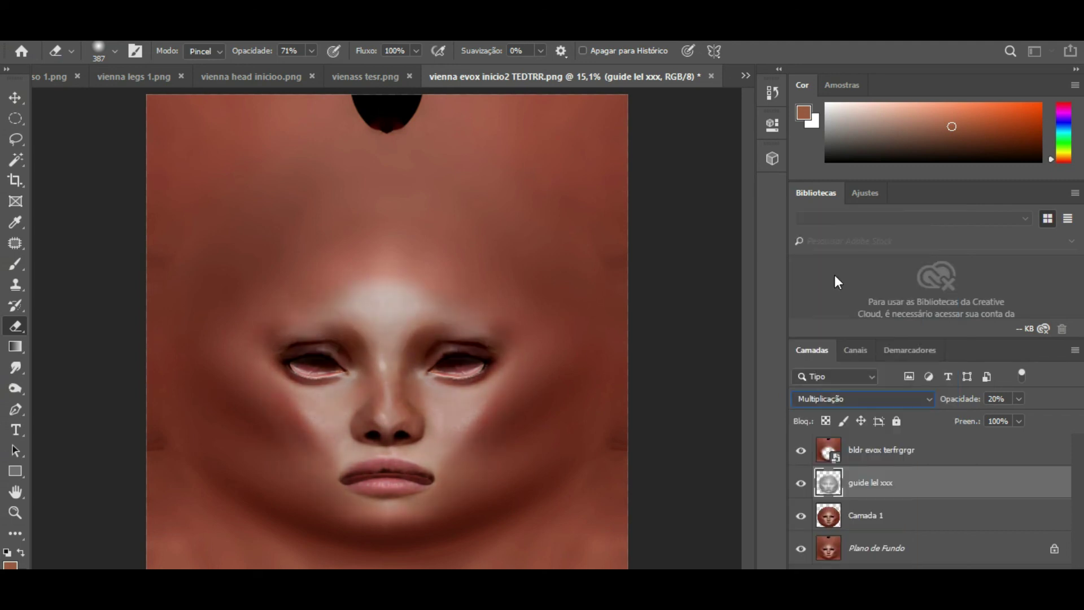
click(802, 480)
click(798, 454)
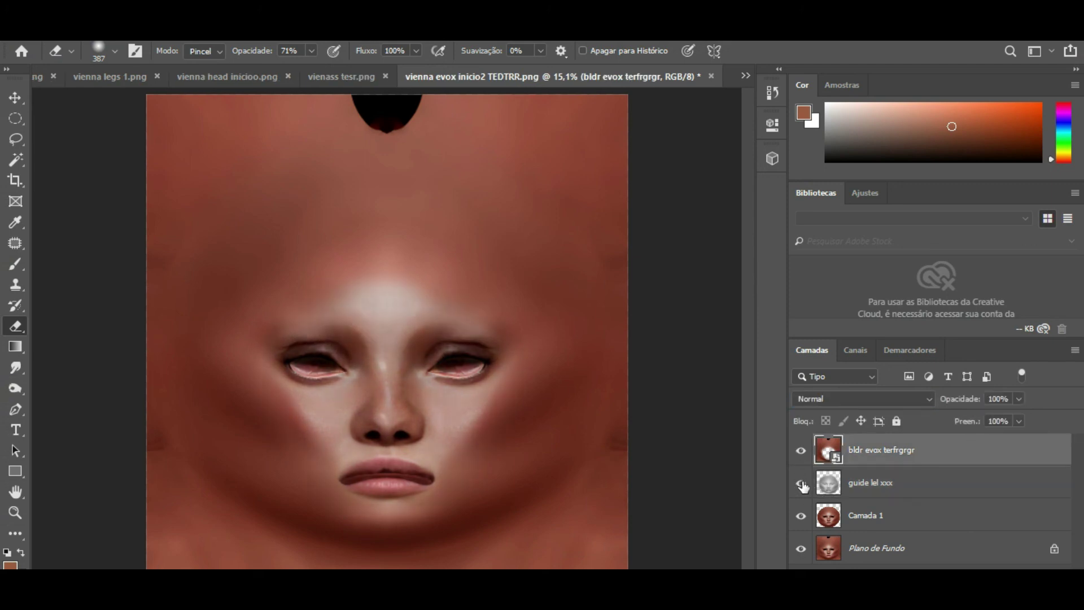
click(889, 487)
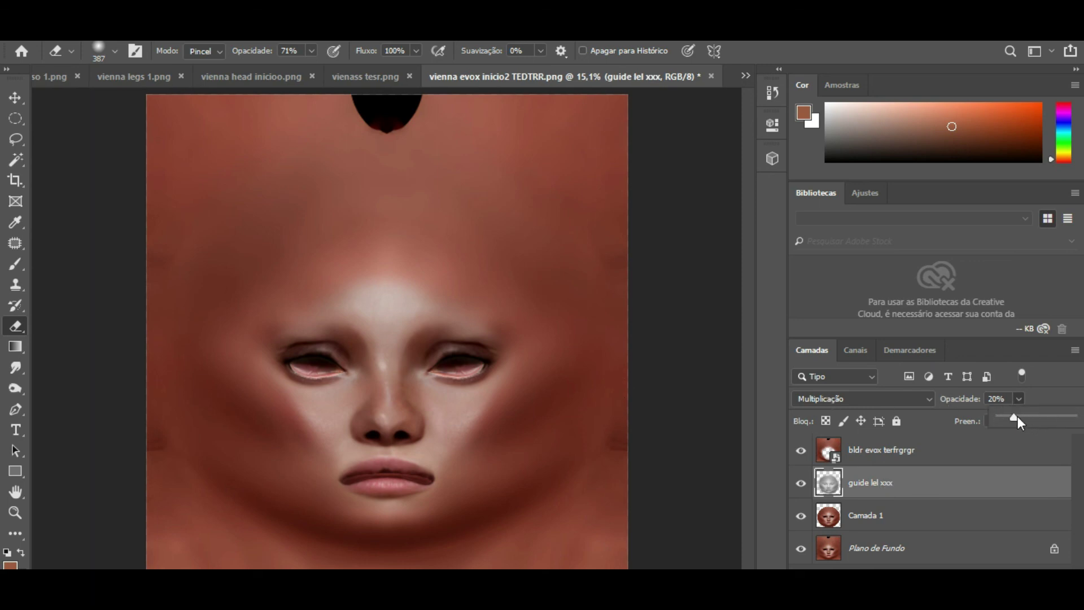
drag(1014, 416, 1073, 417)
Export the texture with the Multiplicação guide shading as a PNG, overwriting vienna evox inicio2 TEDTRR with the Grande file size option.
click(42, 34)
click(43, 33)
click(42, 34)
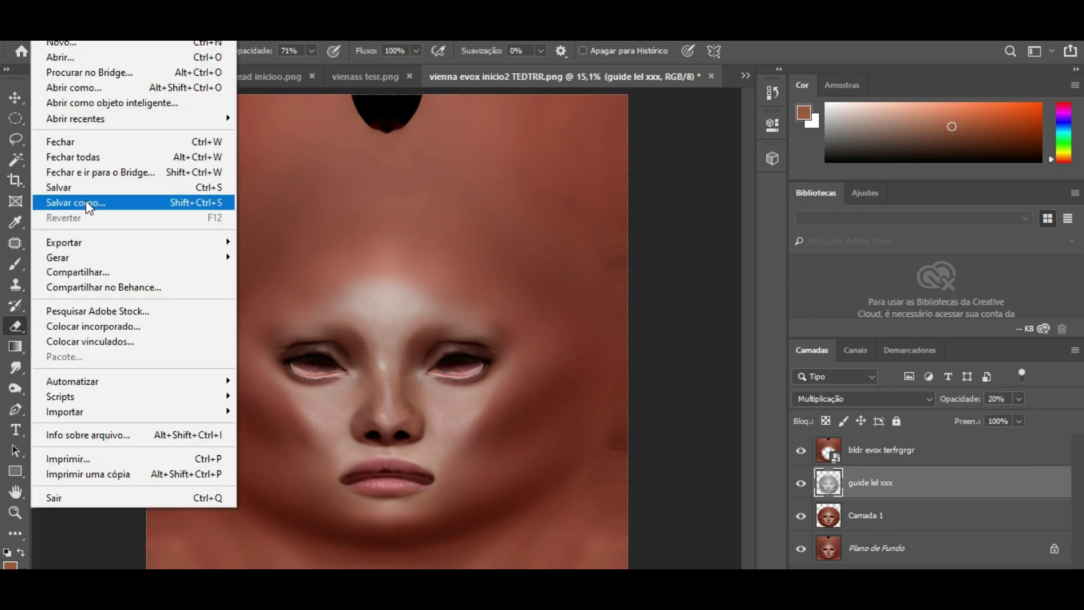
key(Escape)
key(ctrl+shift+s)
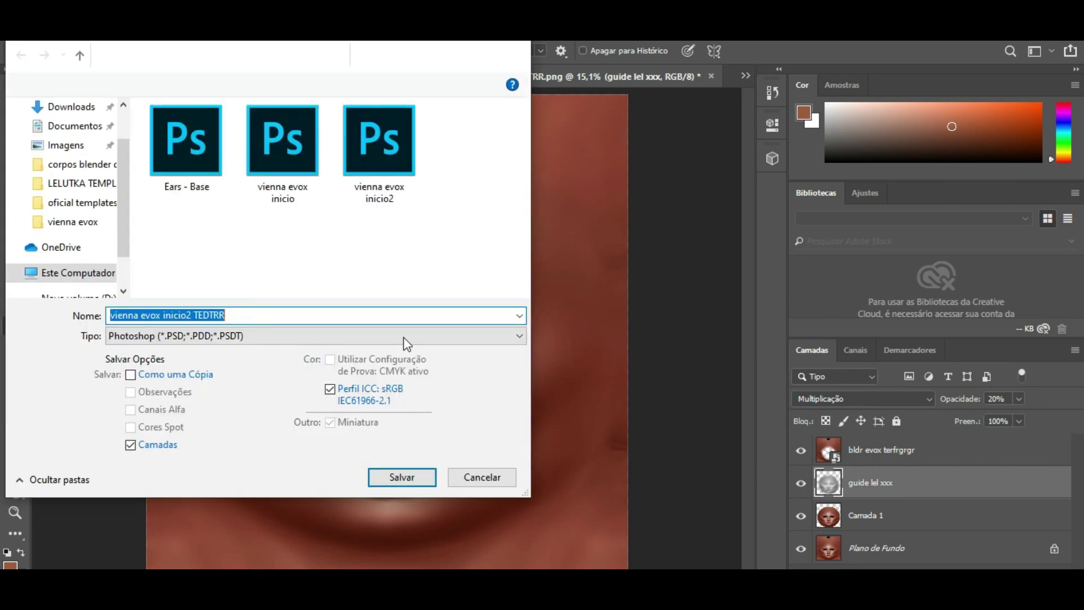
click(401, 337)
click(141, 555)
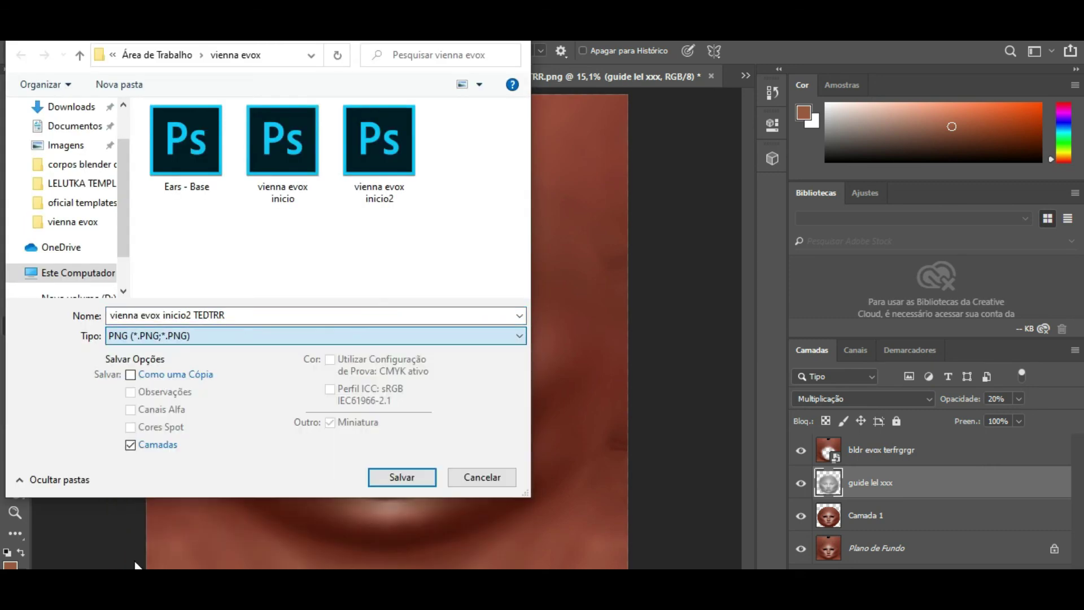
drag(519, 128, 523, 170)
double_click(377, 248)
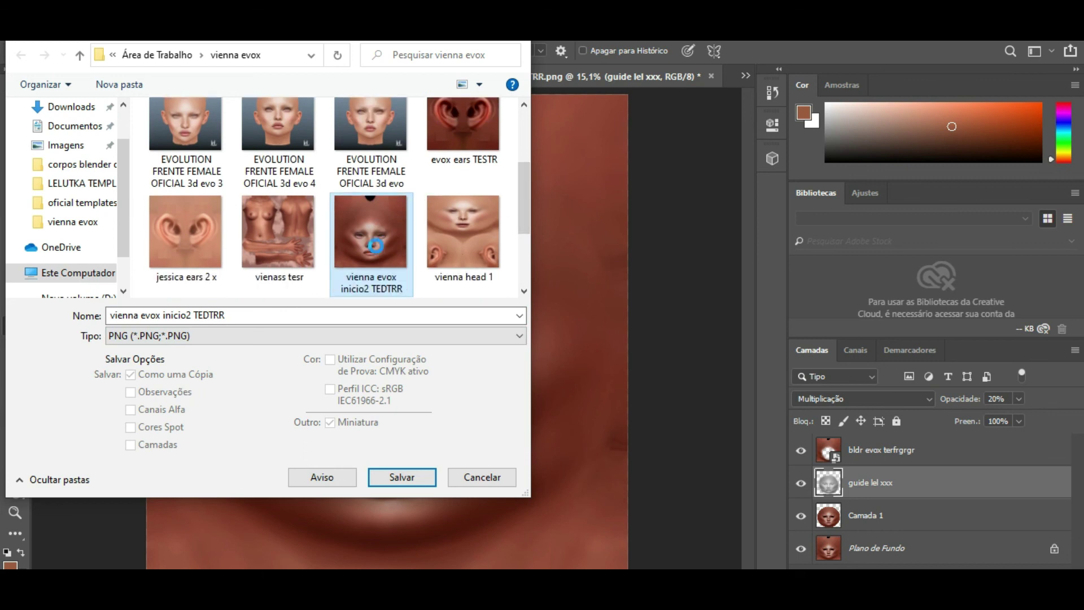
click(582, 312)
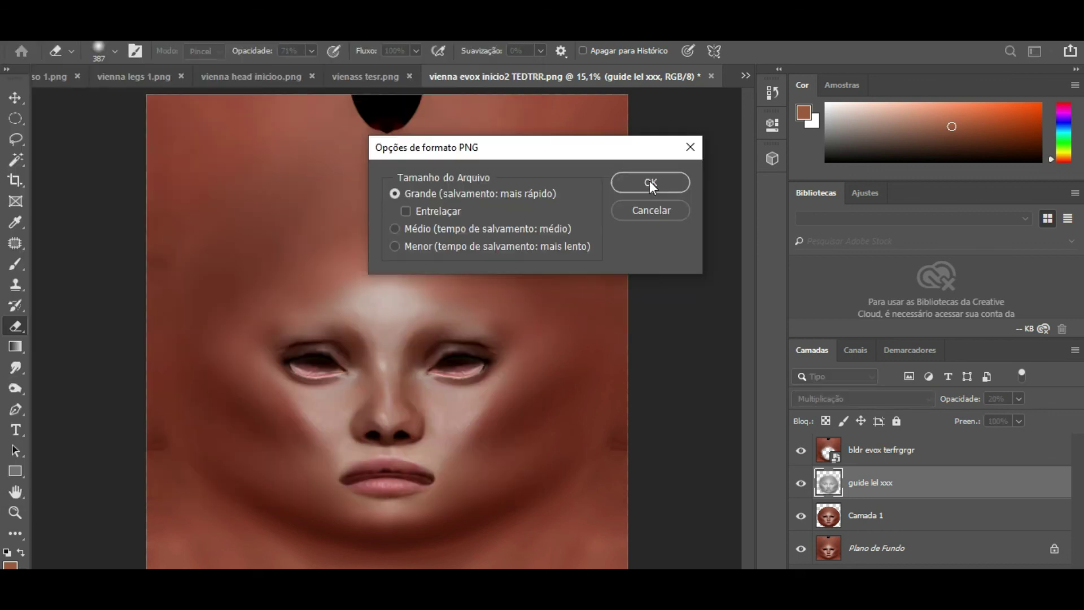
click(649, 181)
click(835, 399)
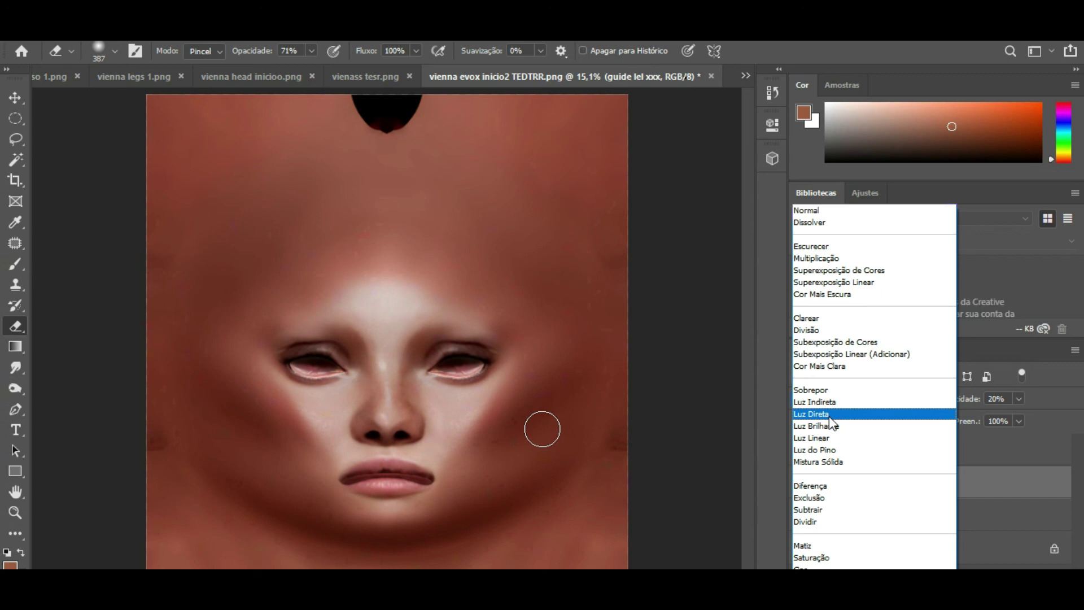
key(Escape)
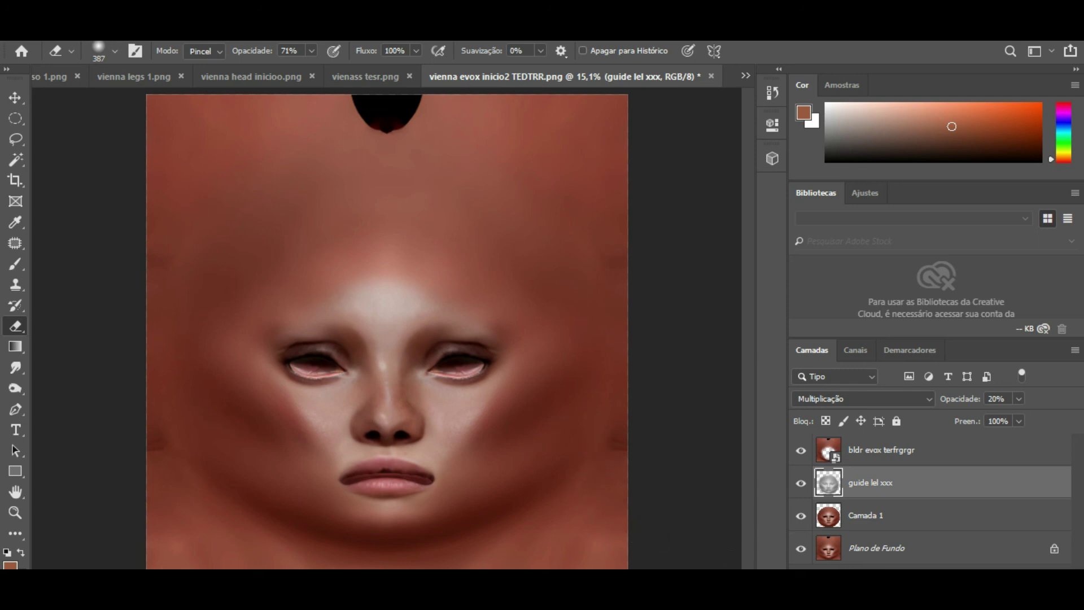
Switch to the Second Life viewer and examine the updated shading on the avatar's face and neck from different angles and distances.
key(alt+Tab)
drag(564, 329, 504, 341)
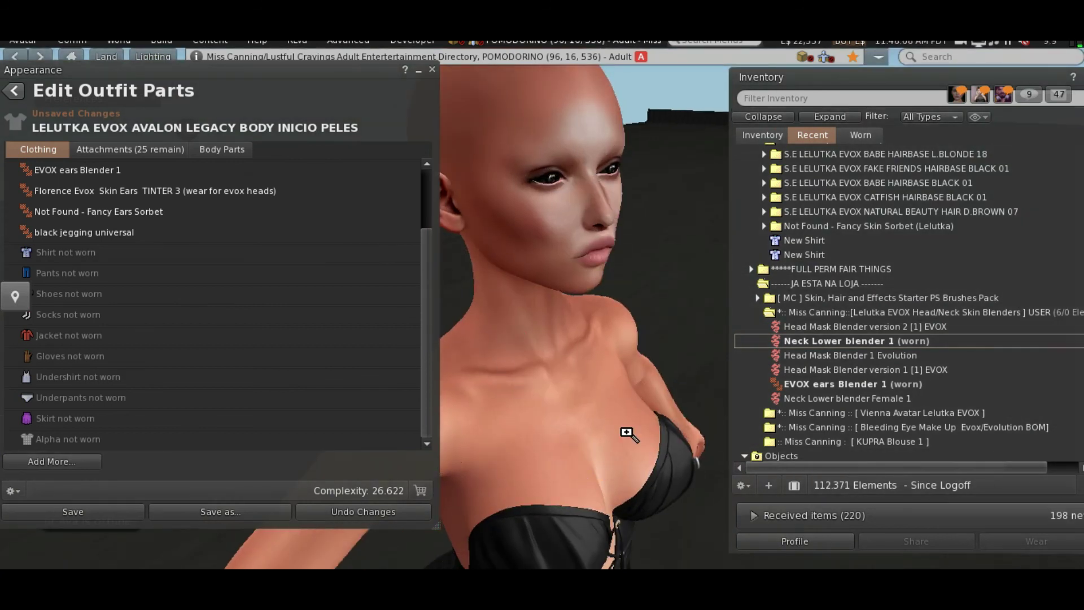
drag(562, 347, 553, 282)
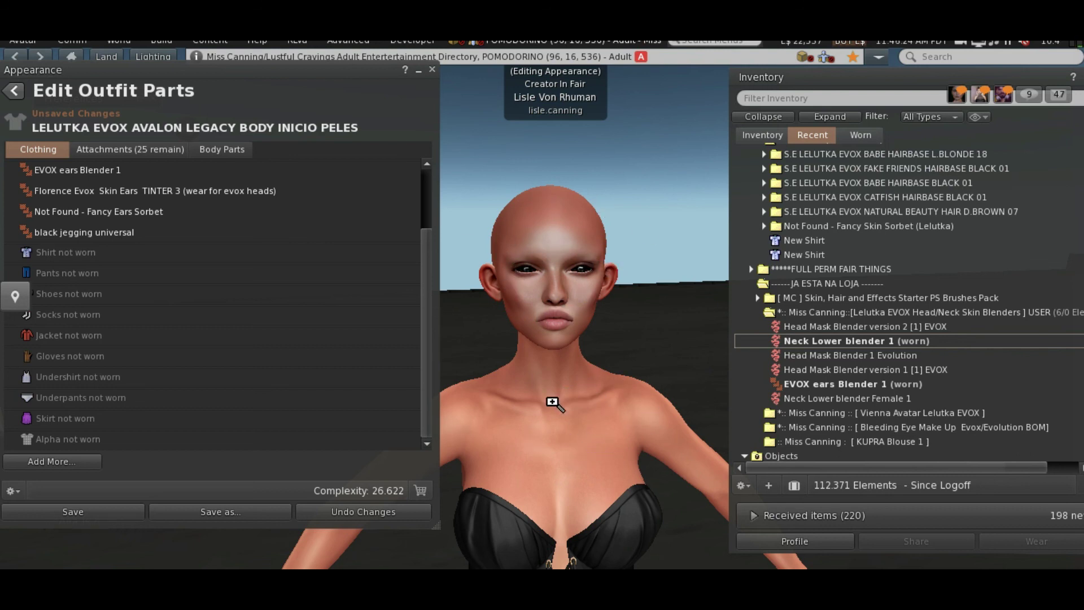
scroll(582, 434, down, 2)
scroll(571, 373, up, 2)
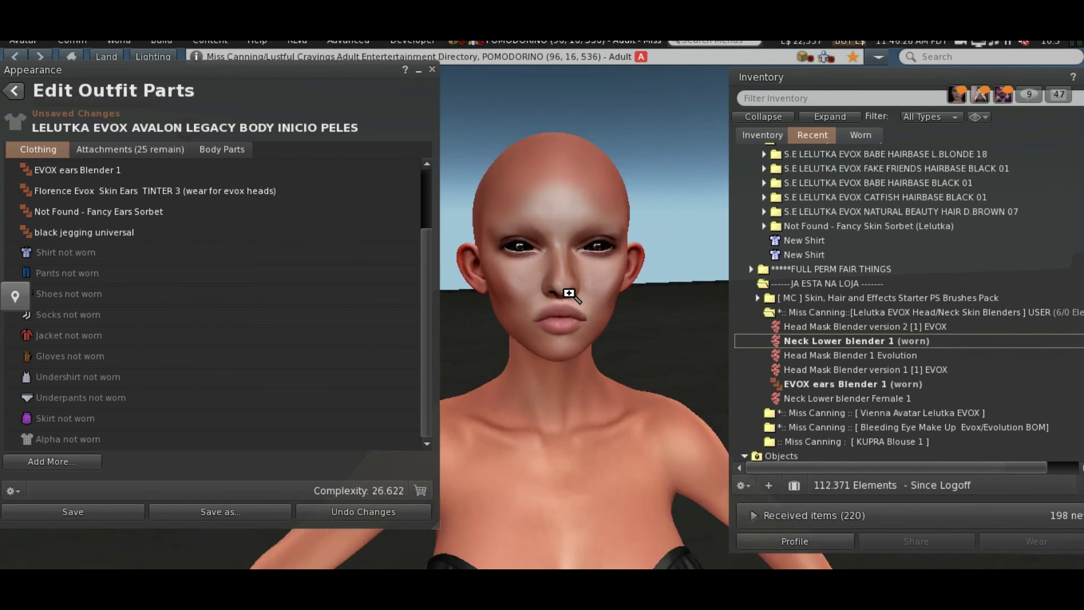
drag(569, 293, 560, 366)
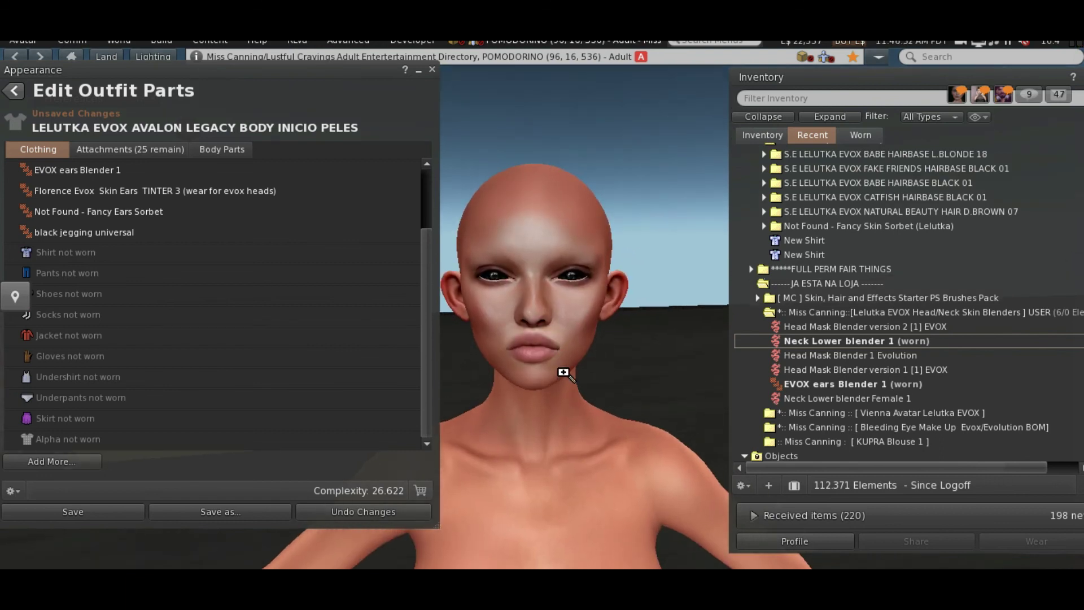
Examine the shading on the avatar's face, ears and jawline by circling from the front to both sides.
scroll(554, 356, down, 1)
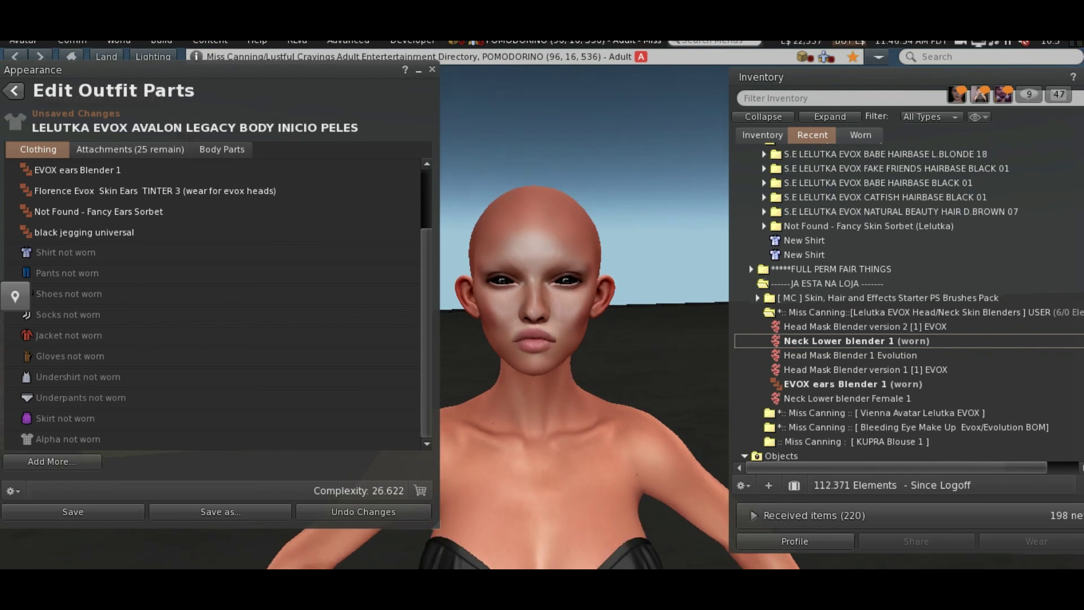
scroll(534, 316, down, 1)
drag(535, 316, 531, 271)
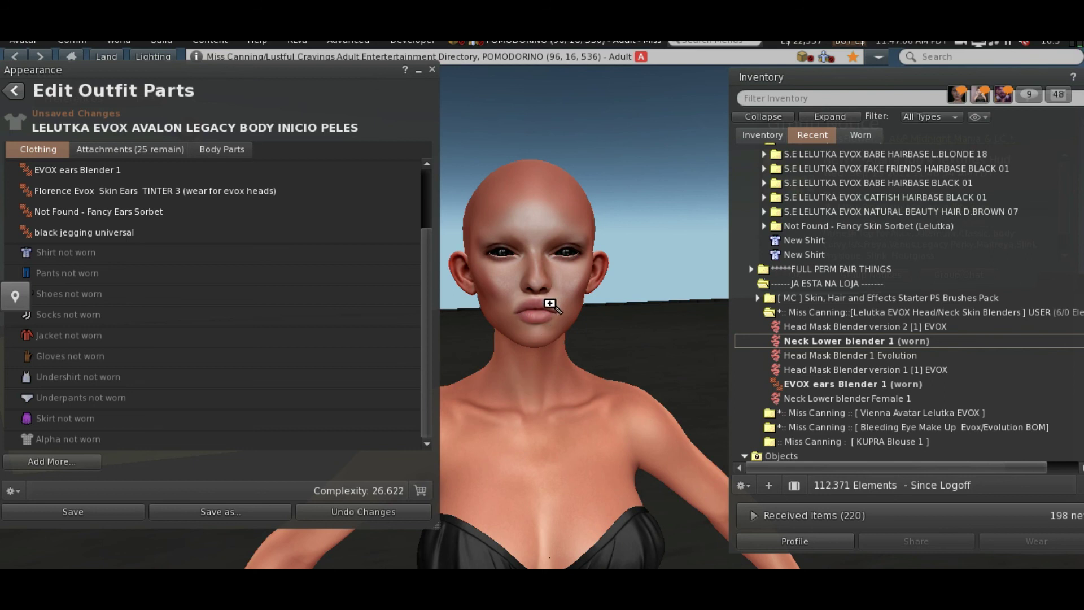
scroll(539, 319, up, 3)
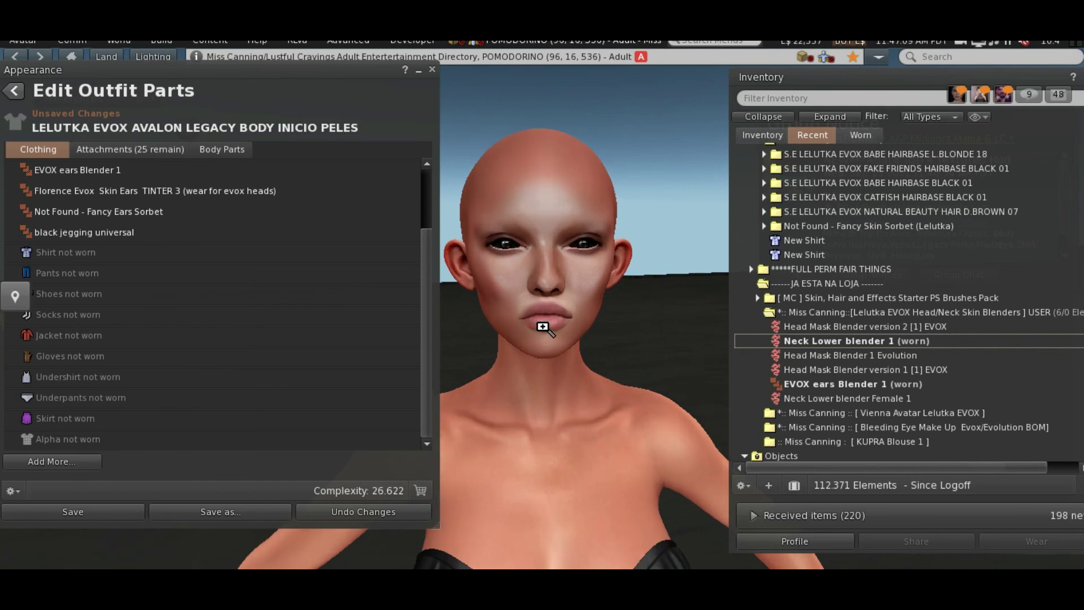
drag(542, 327, 566, 341)
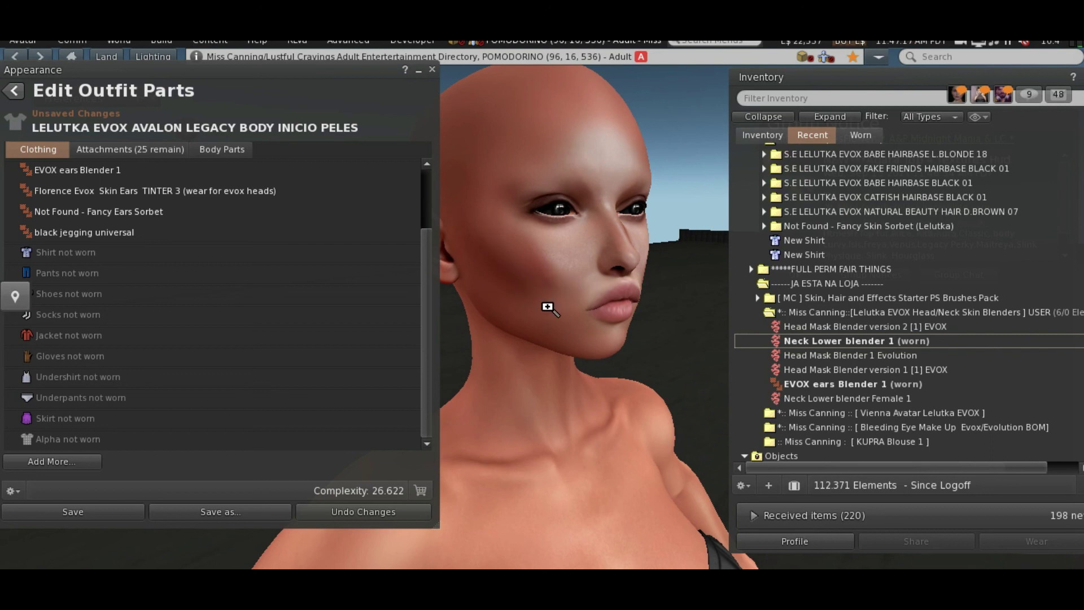
drag(544, 328, 530, 329)
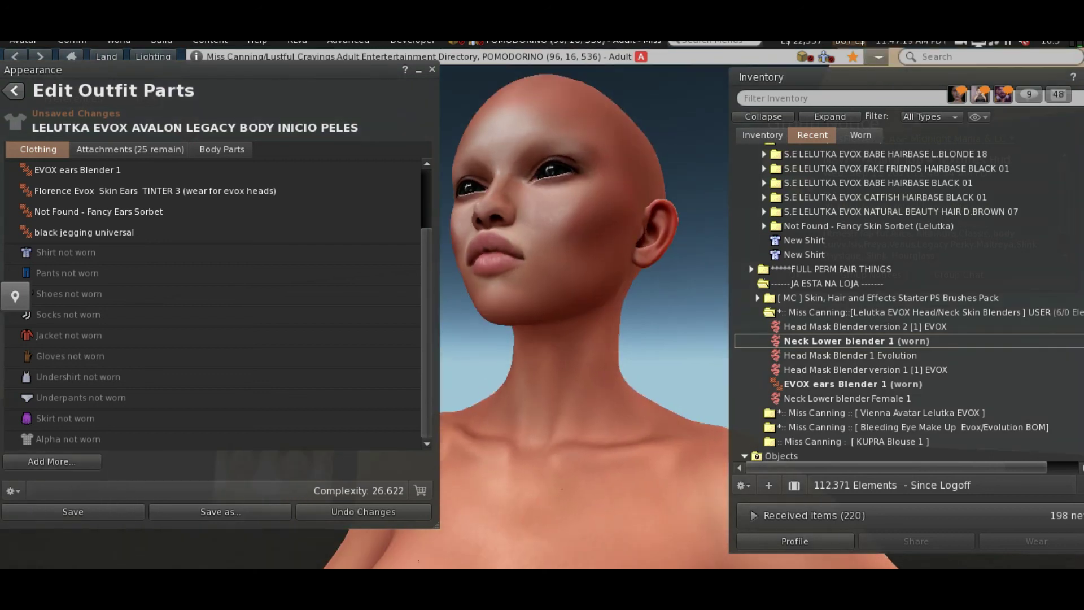
drag(580, 300, 621, 280)
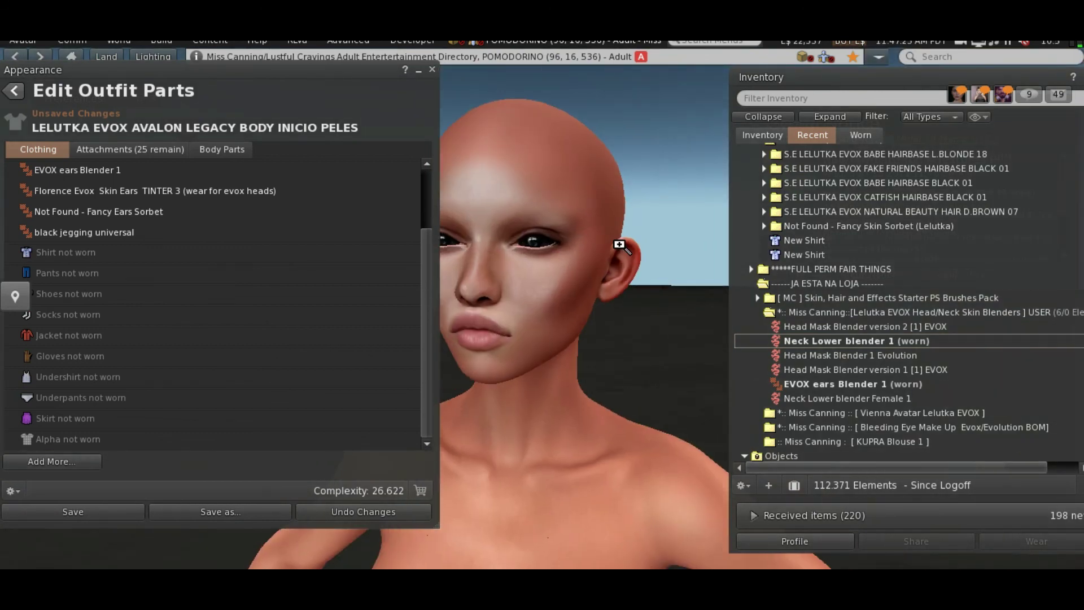
drag(578, 226, 566, 329)
drag(657, 336, 603, 379)
drag(563, 419, 536, 329)
key(Escape)
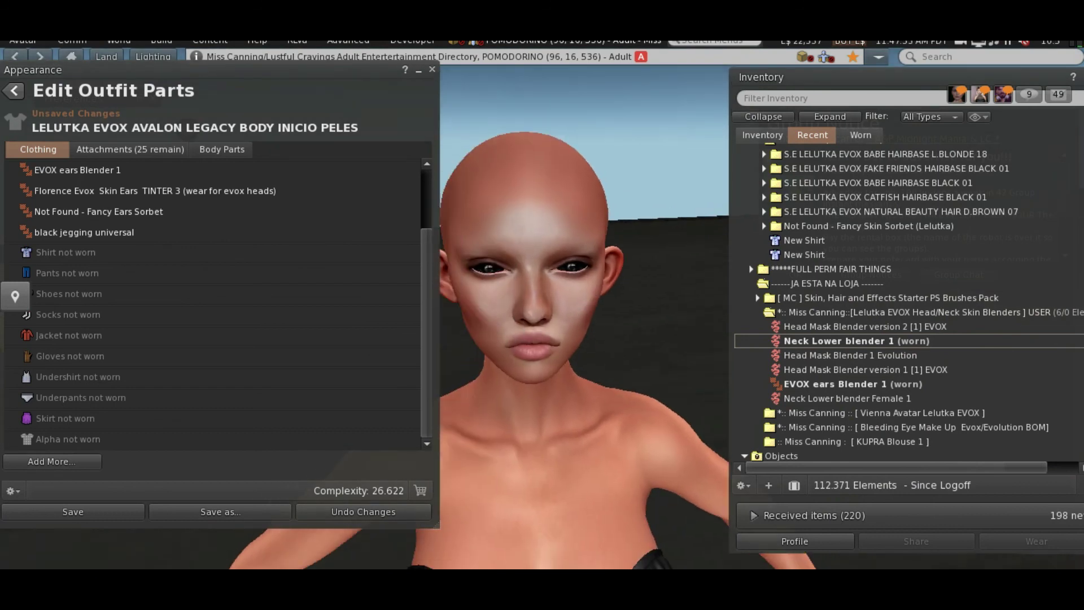
Compare the head, neck and chest skin tones from the front, both farther away and close up.
scroll(544, 335, down, 3)
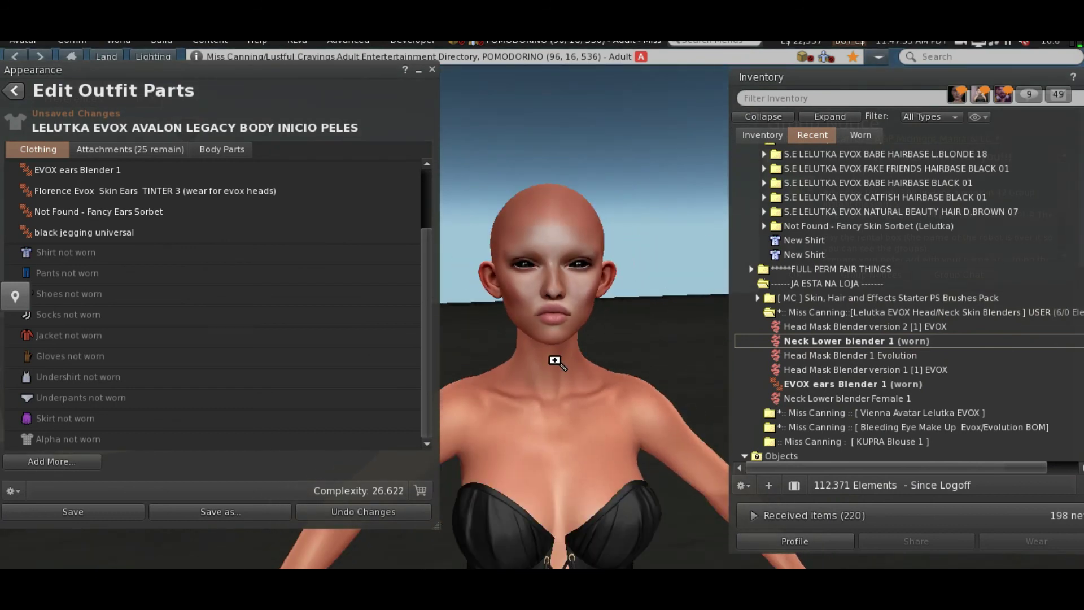
scroll(549, 411, up, 2)
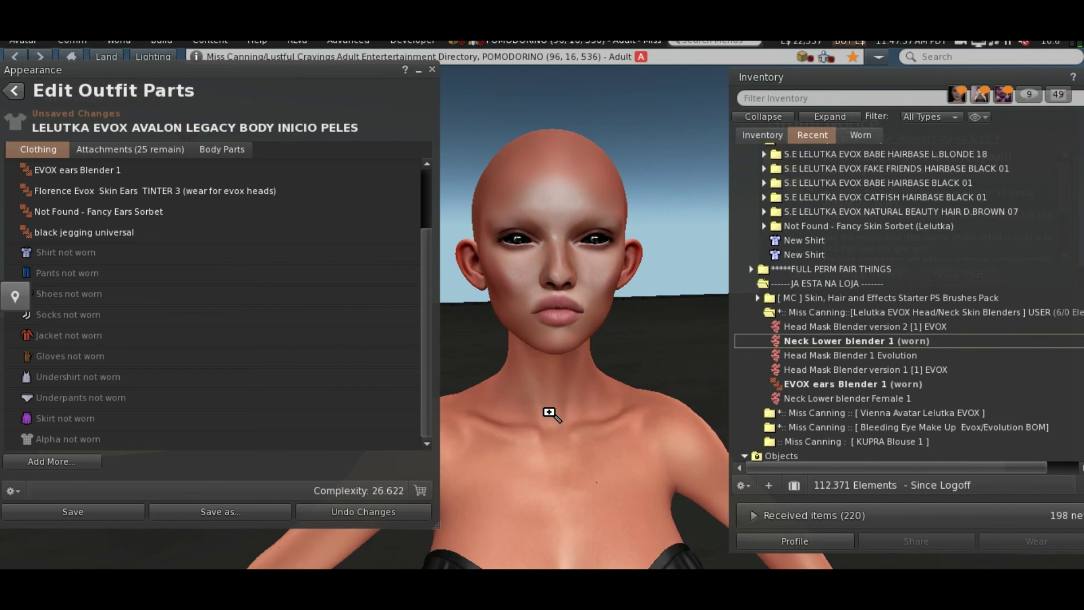
mouse_move(549, 316)
mouse_down()
mouse_move(271, 319)
mouse_move(529, 310)
mouse_up()
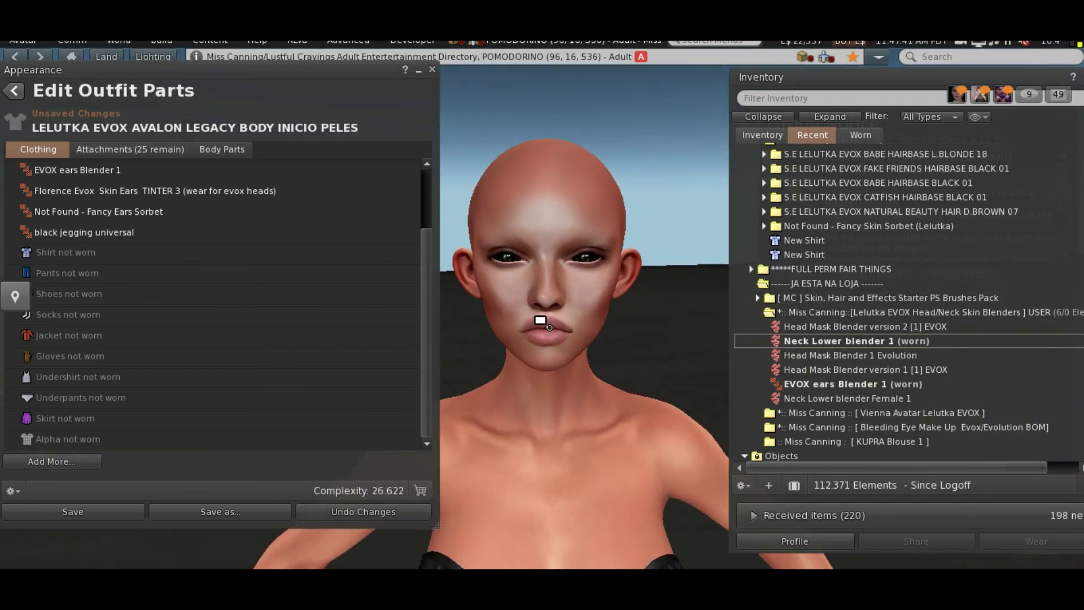
right_click(846, 346)
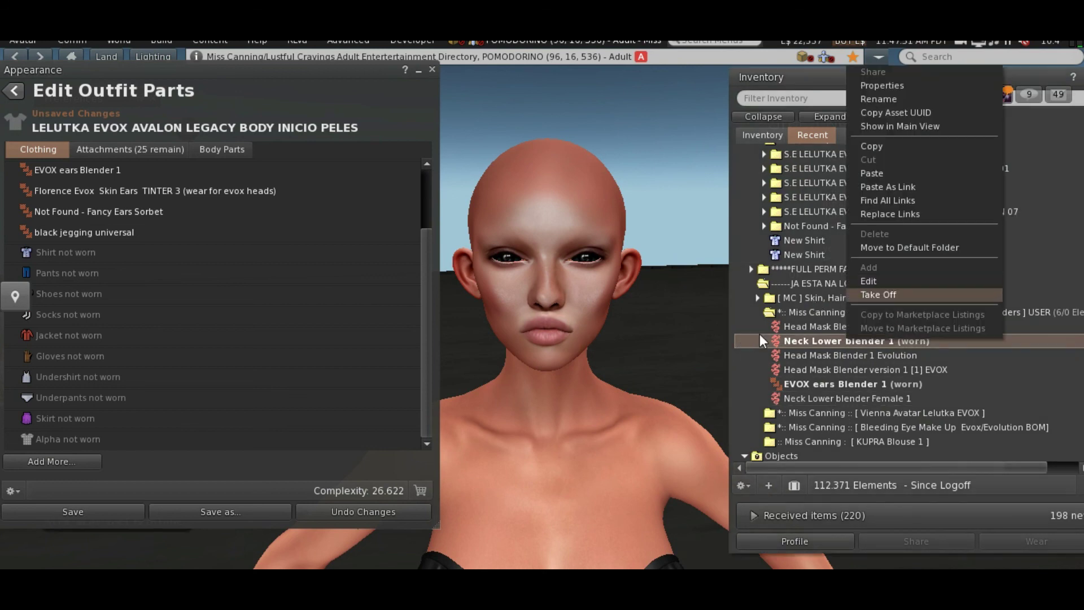
alt+click(554, 313)
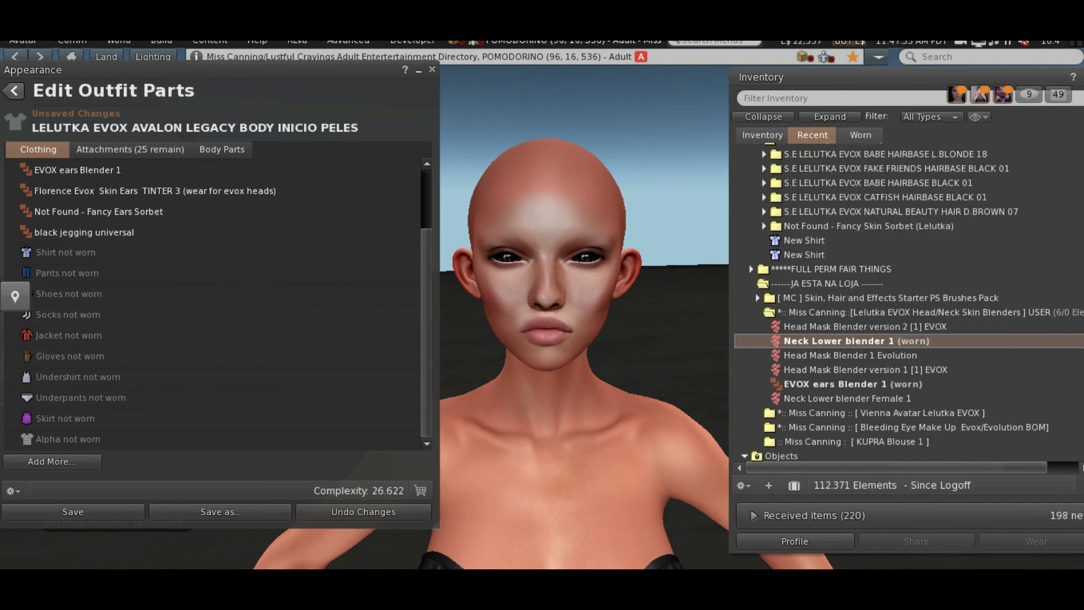
mouse_move(449, 587)
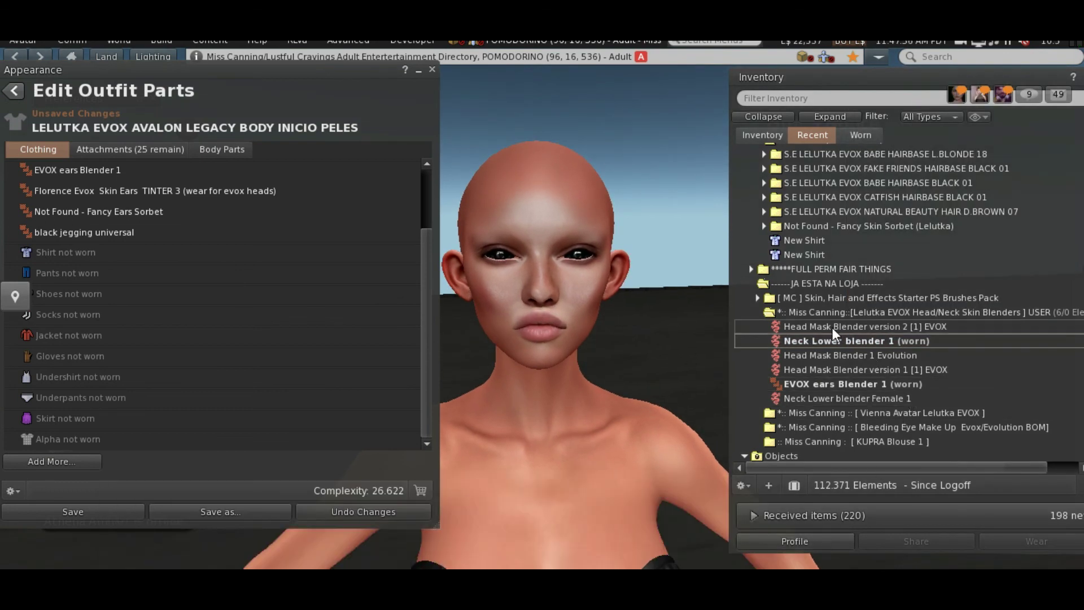
drag(491, 317, 540, 554)
key(Escape)
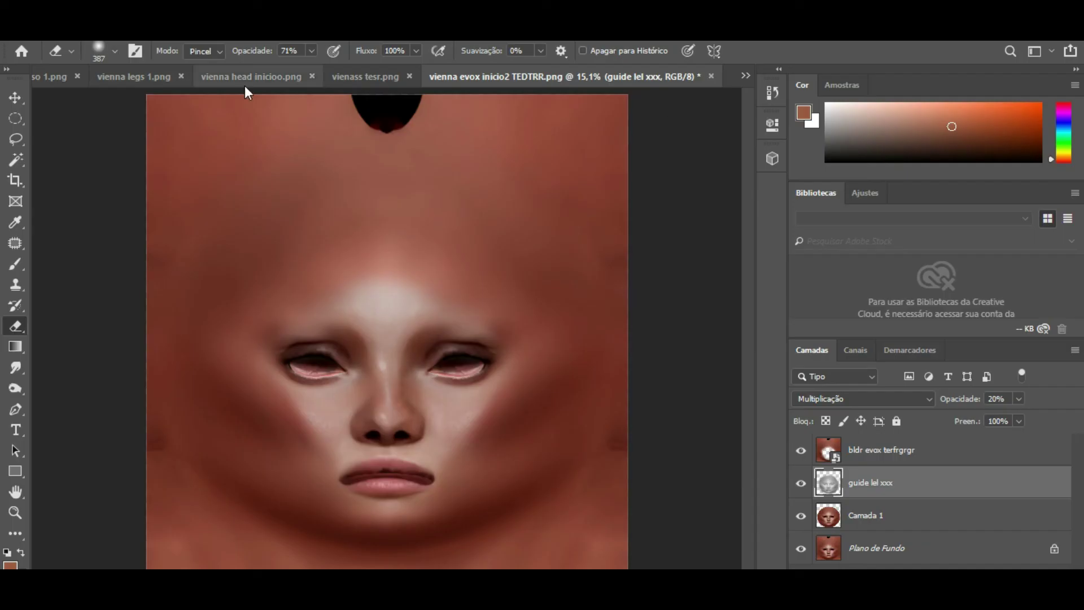
Switch to Photoshop, bring up the vienna head inicioo.png document, and list the open documents.
click(246, 76)
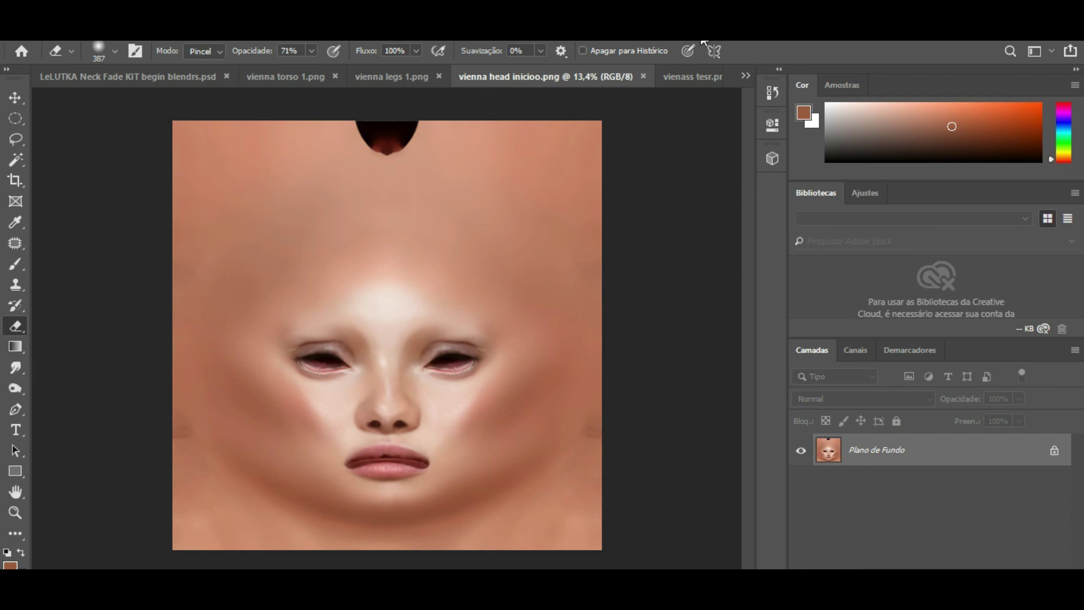
click(744, 73)
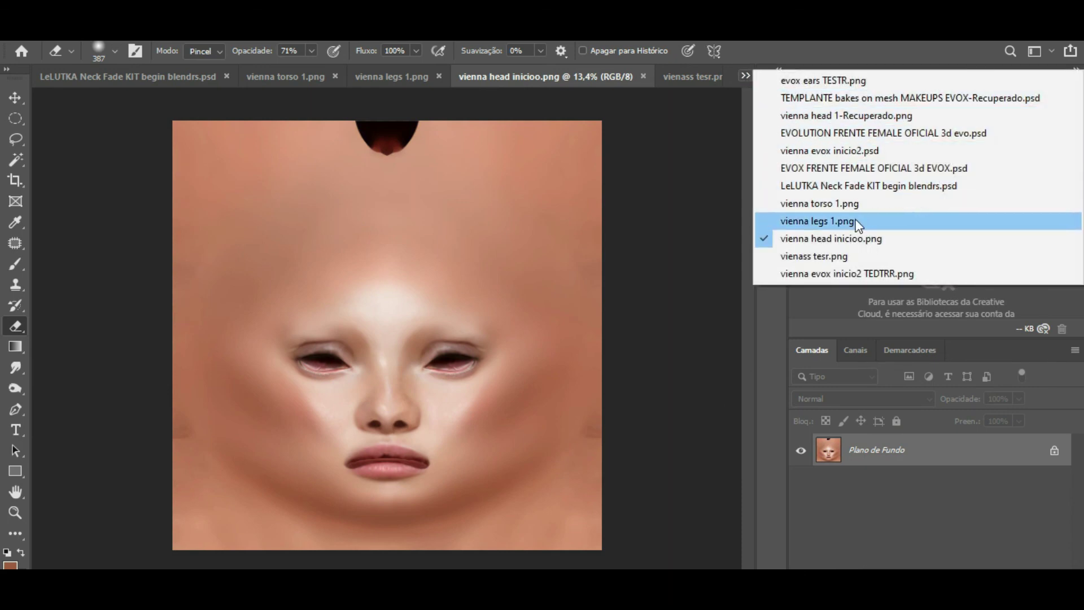